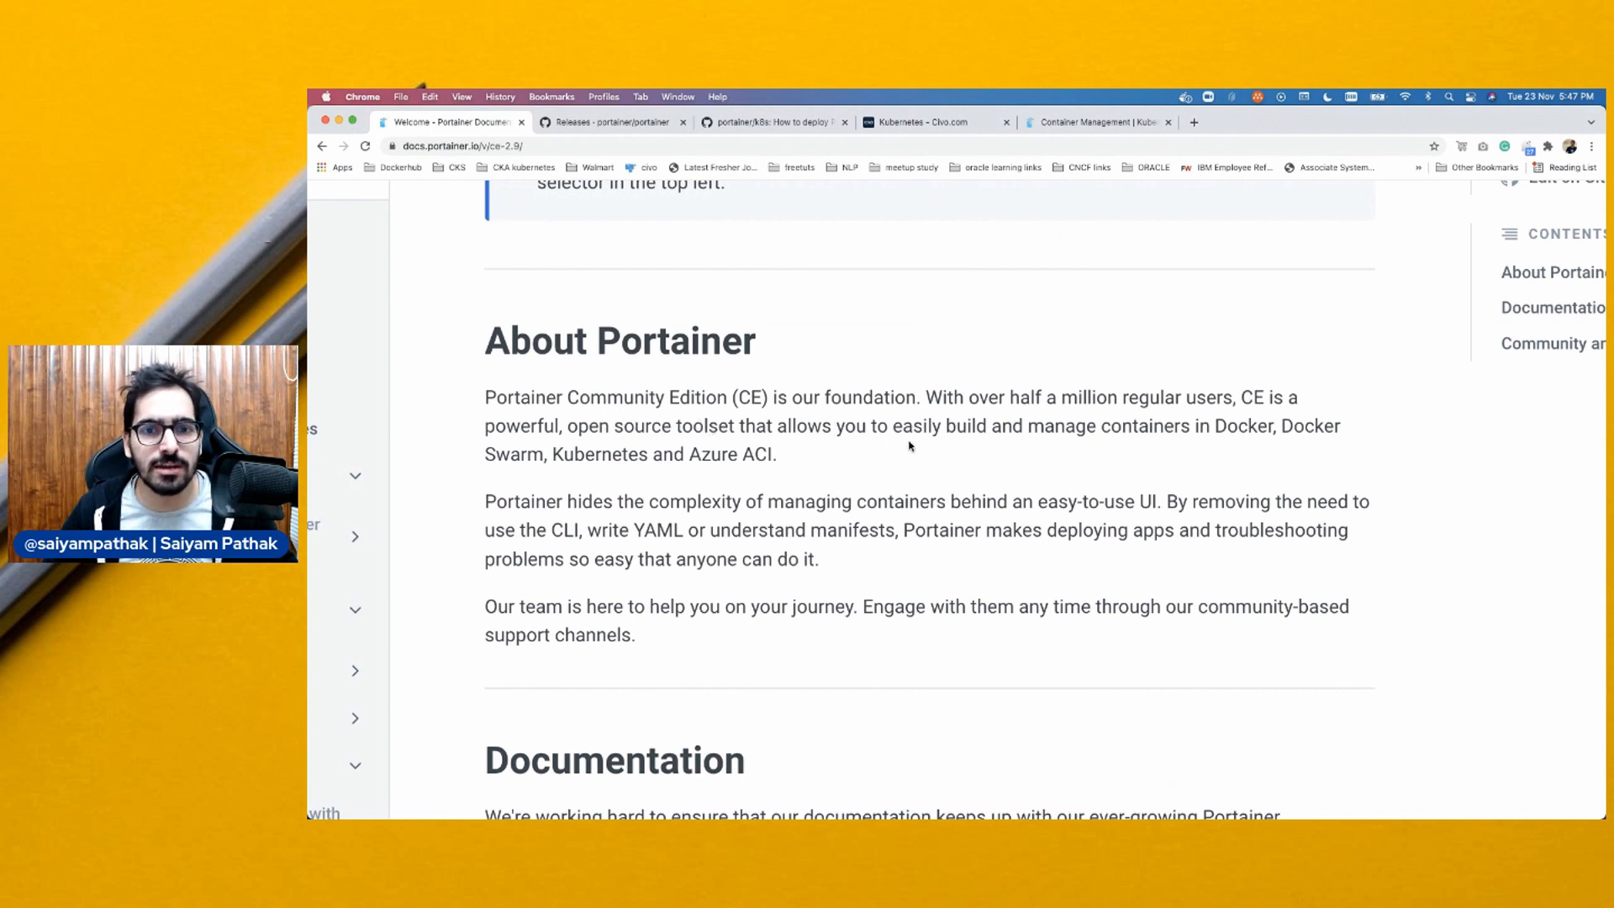
# Read the About Portainer section, covering the platforms Community Edition supports and how it simplifies container management
pyautogui.moveTo(884, 429); pyautogui.dragTo(1200, 451)
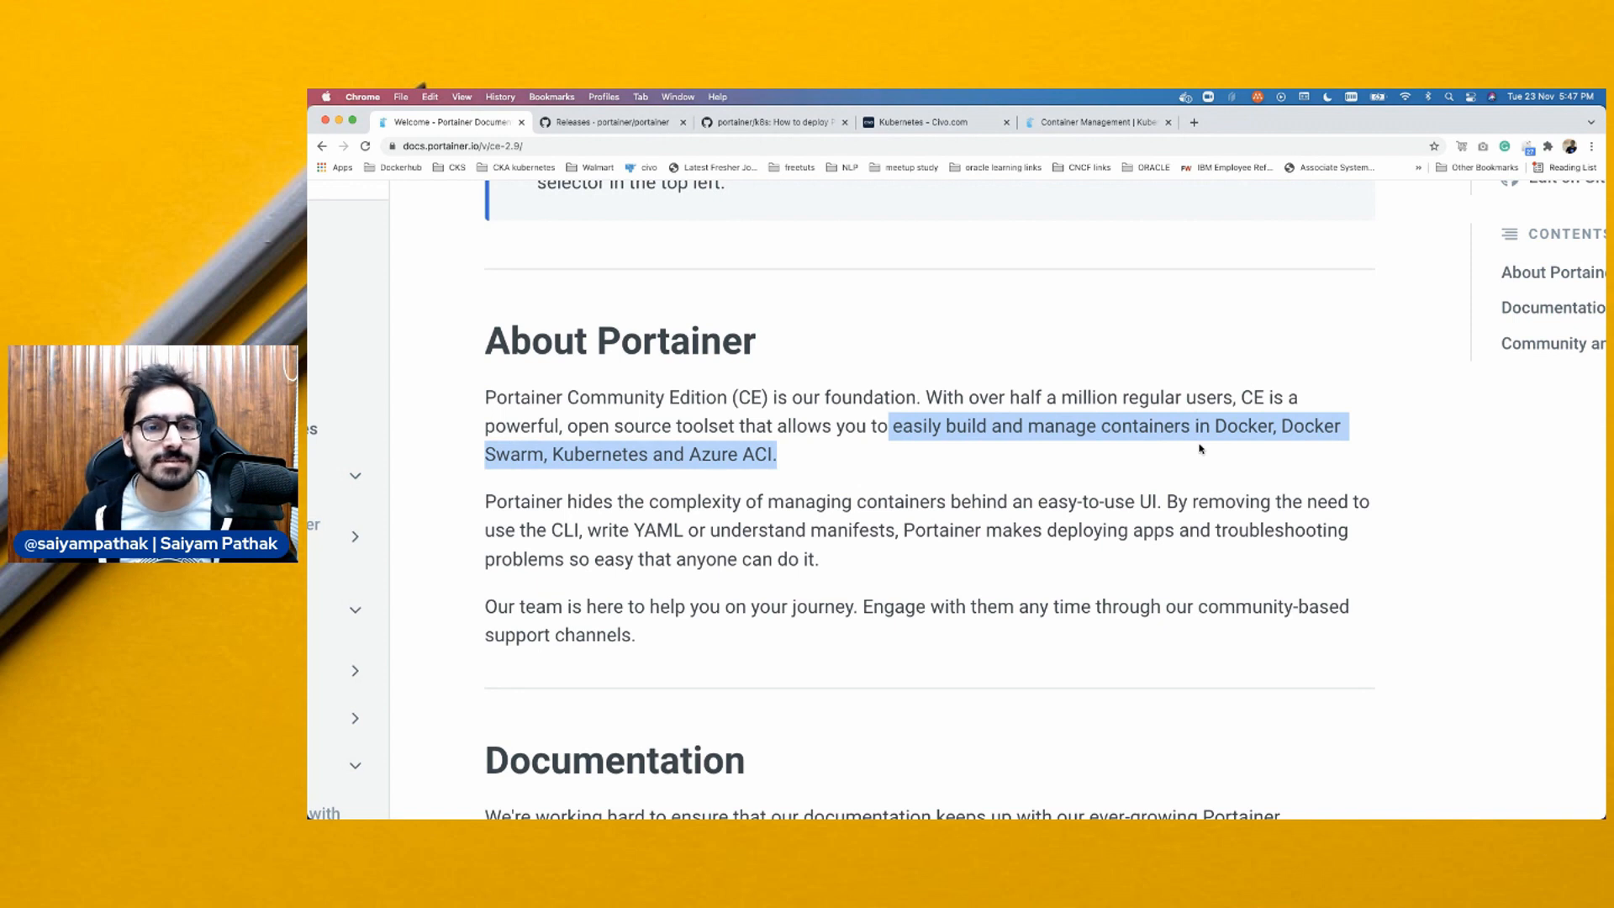
pyautogui.click(1201, 449)
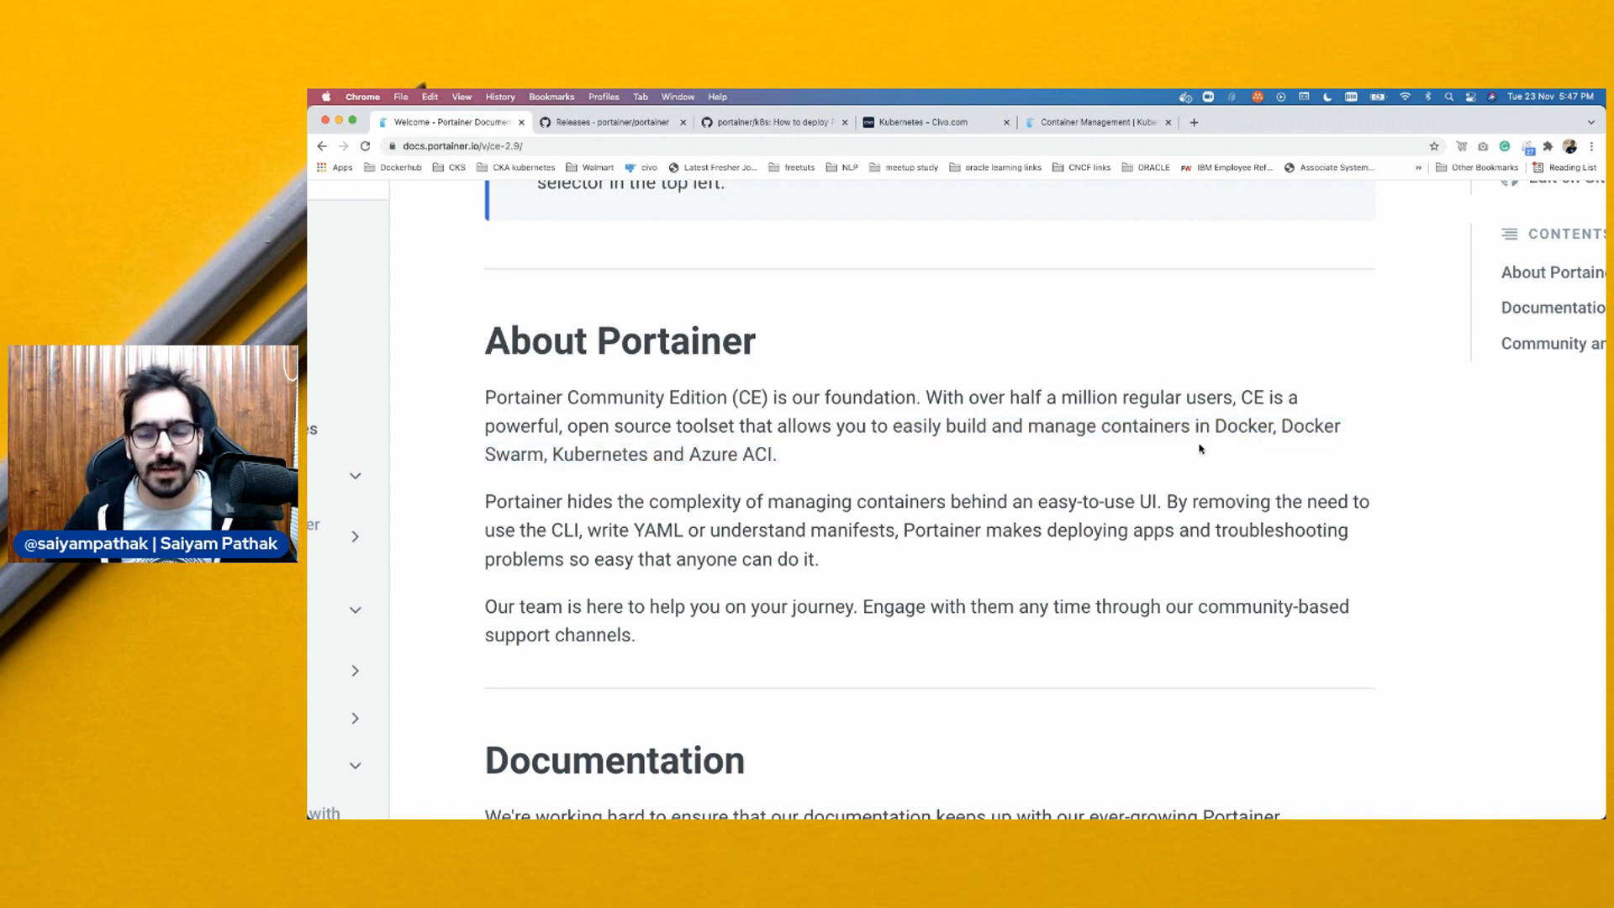
pyautogui.keyDown('shift'); pyautogui.click(1280, 426); pyautogui.keyUp('shift')
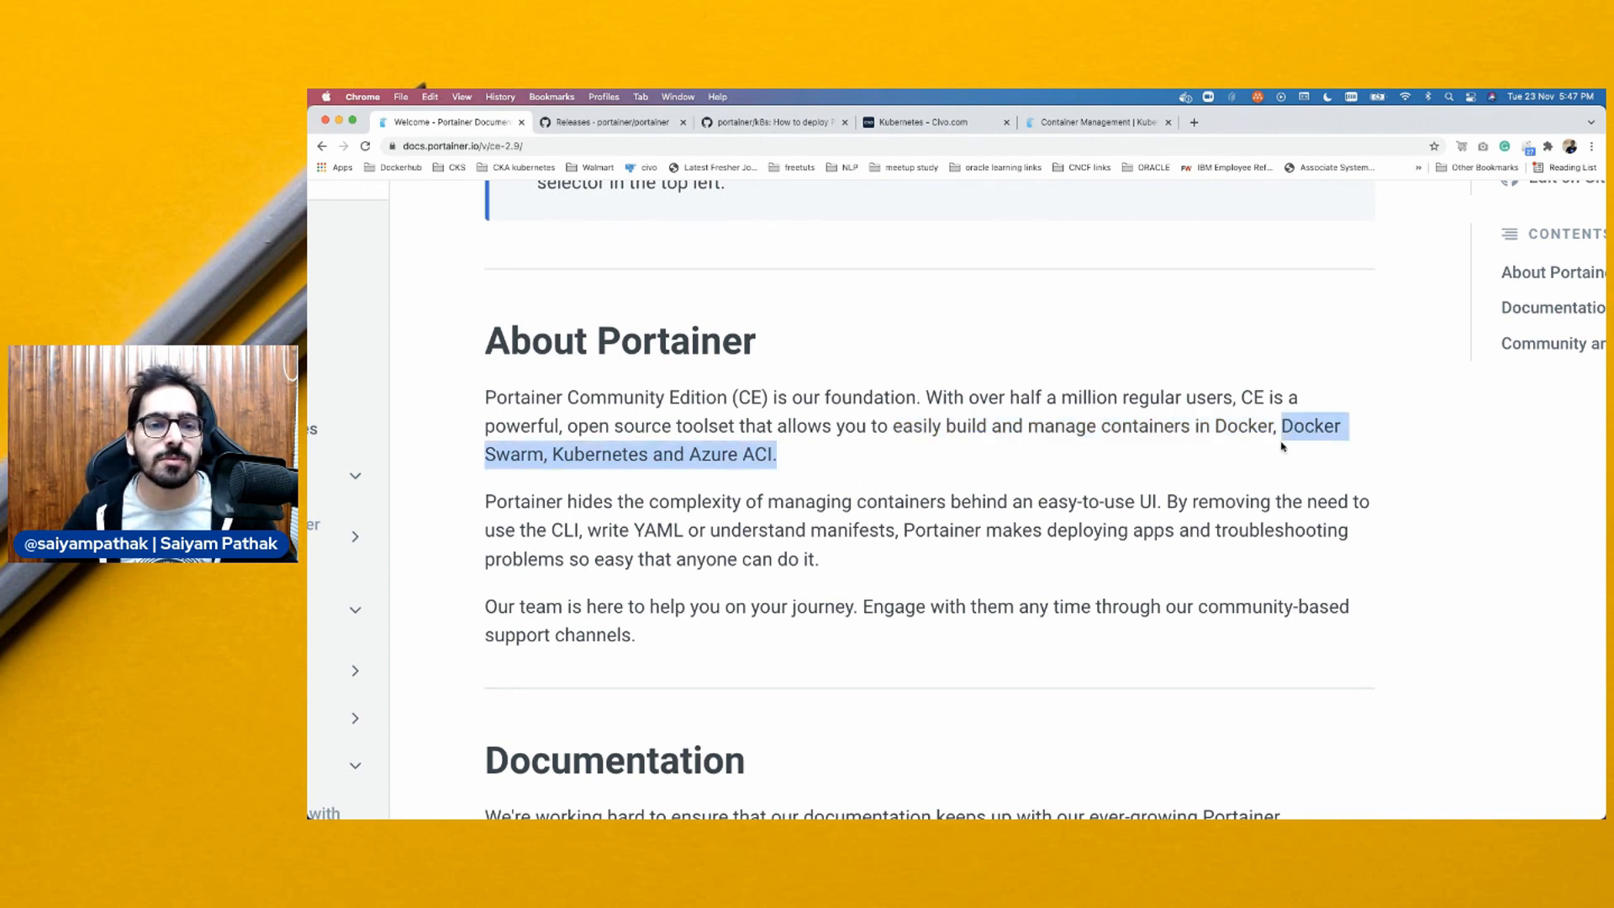
pyautogui.click(710, 460)
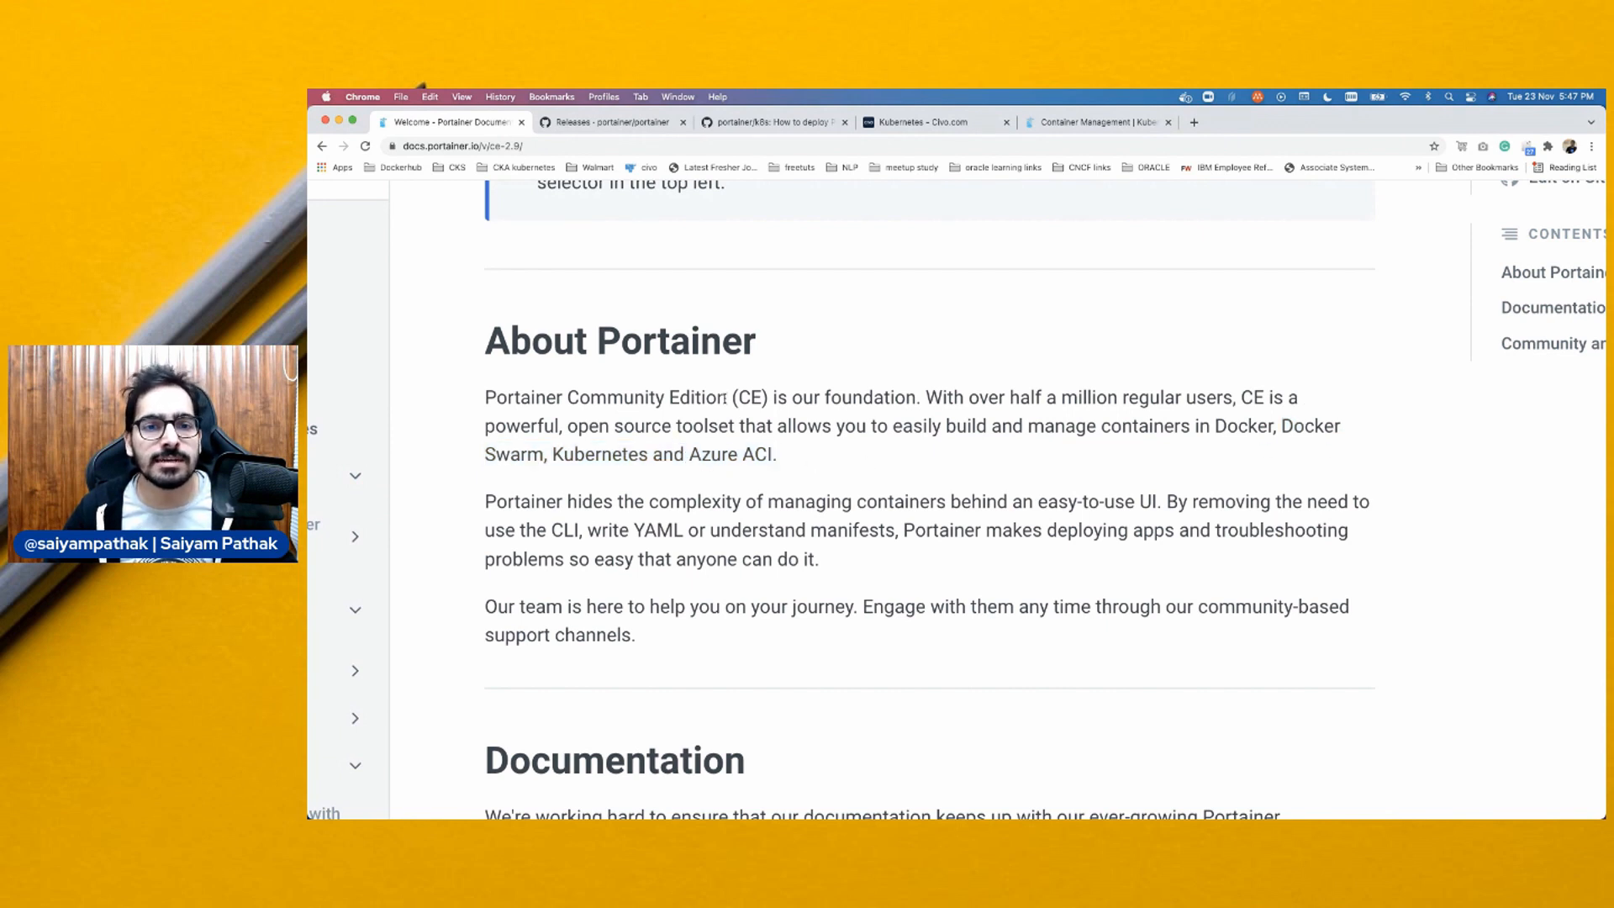
pyautogui.moveTo(767, 397); pyautogui.dragTo(732, 397)
pyautogui.click(811, 457)
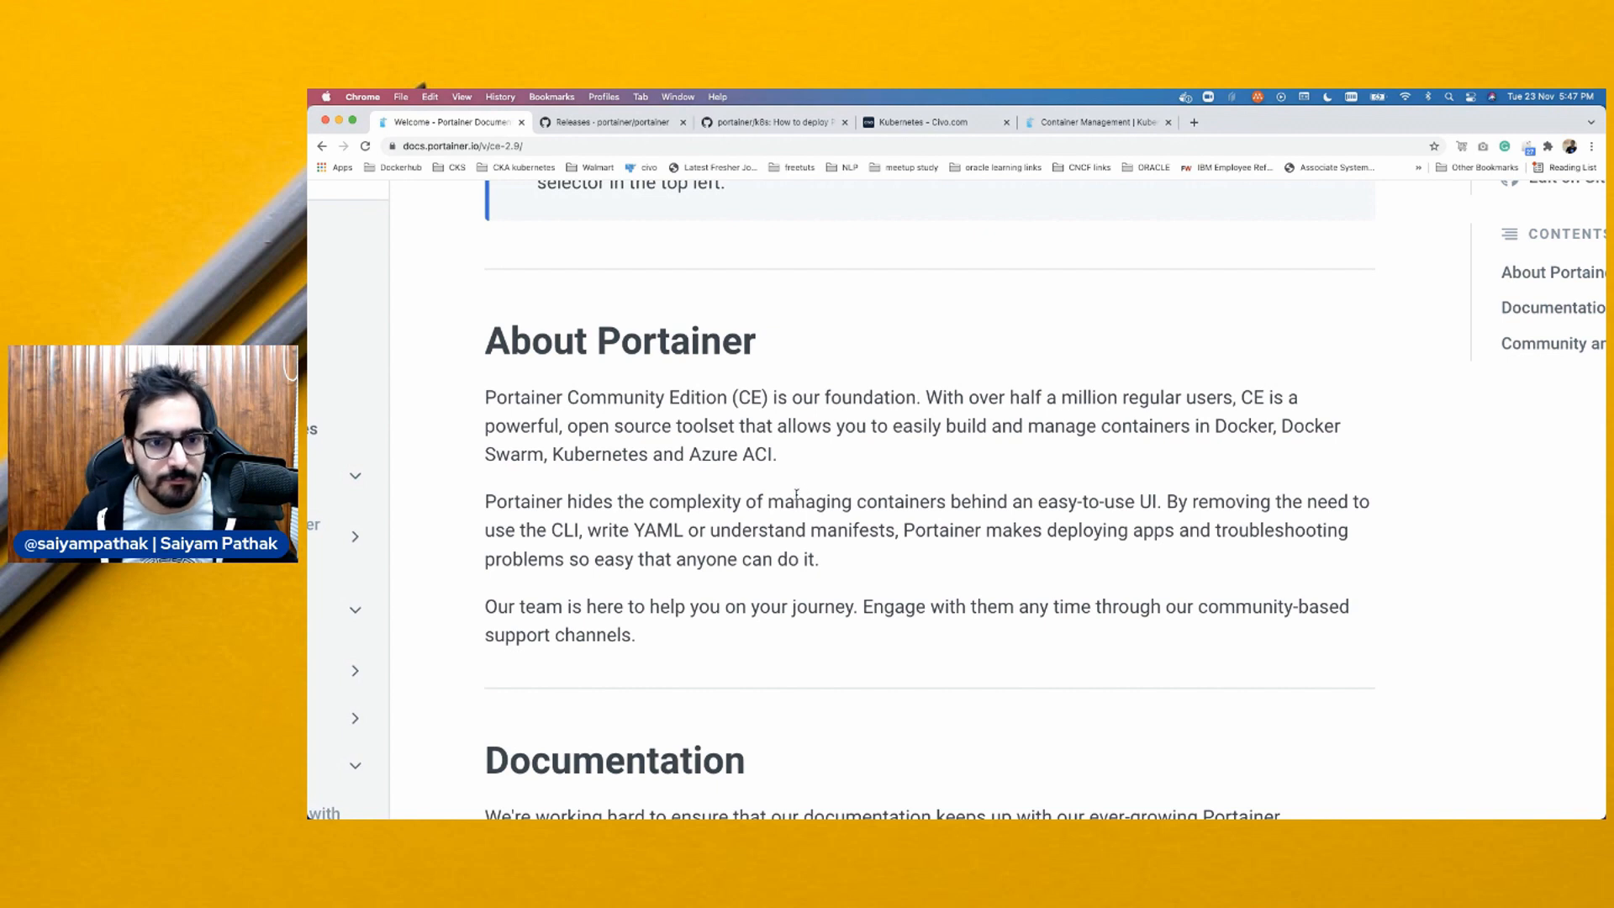
pyautogui.moveTo(523, 502); pyautogui.dragTo(979, 555)
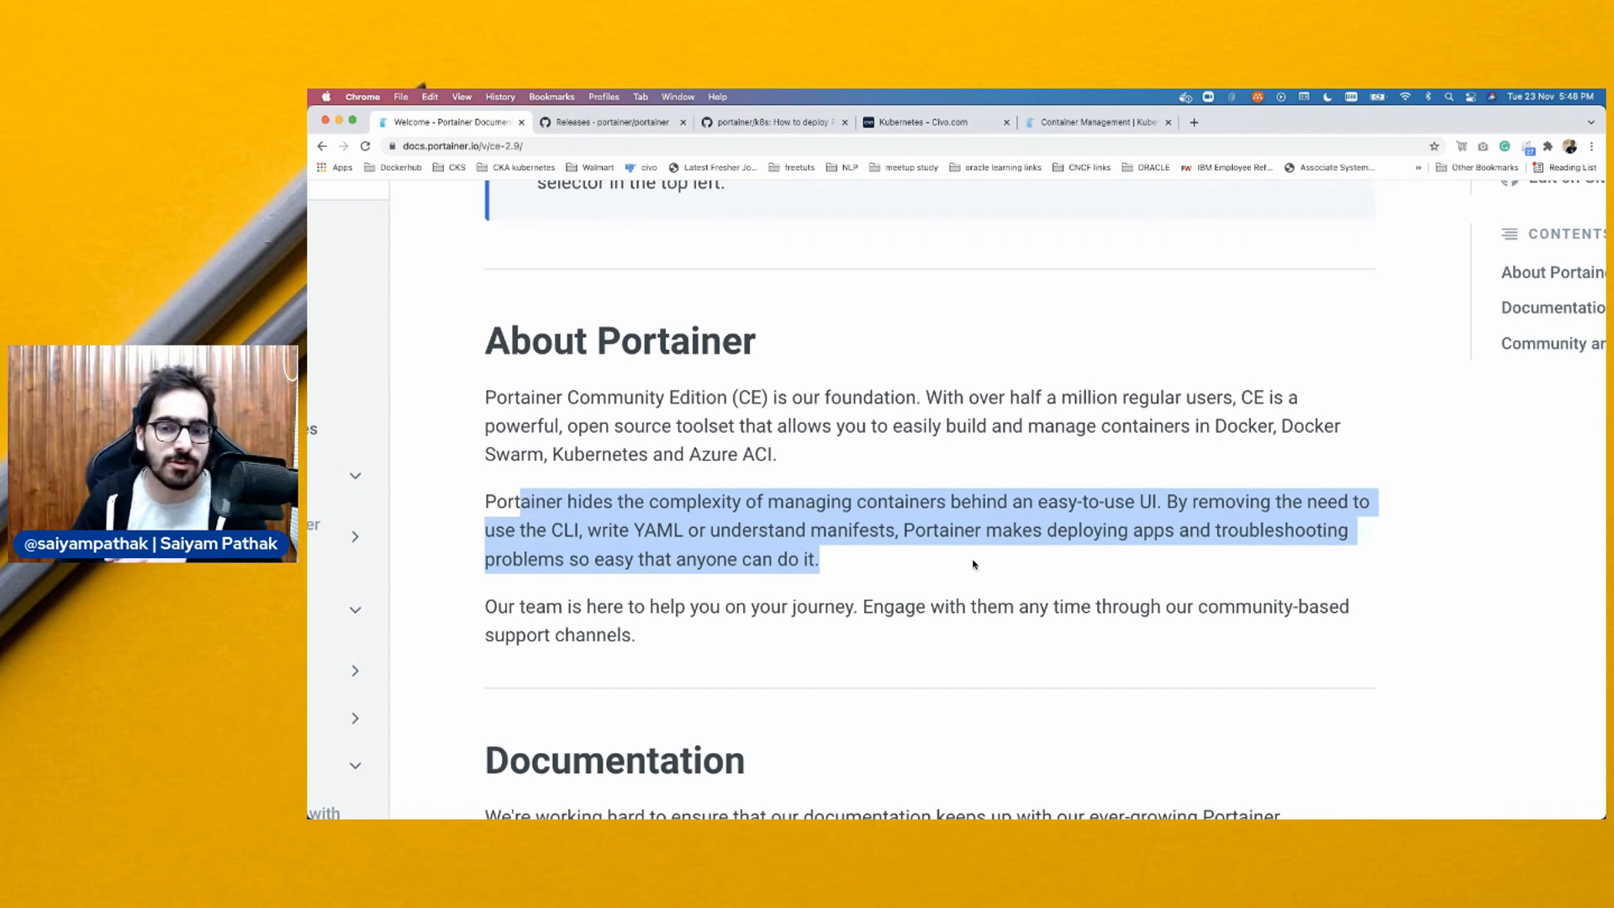
pyautogui.click(973, 564)
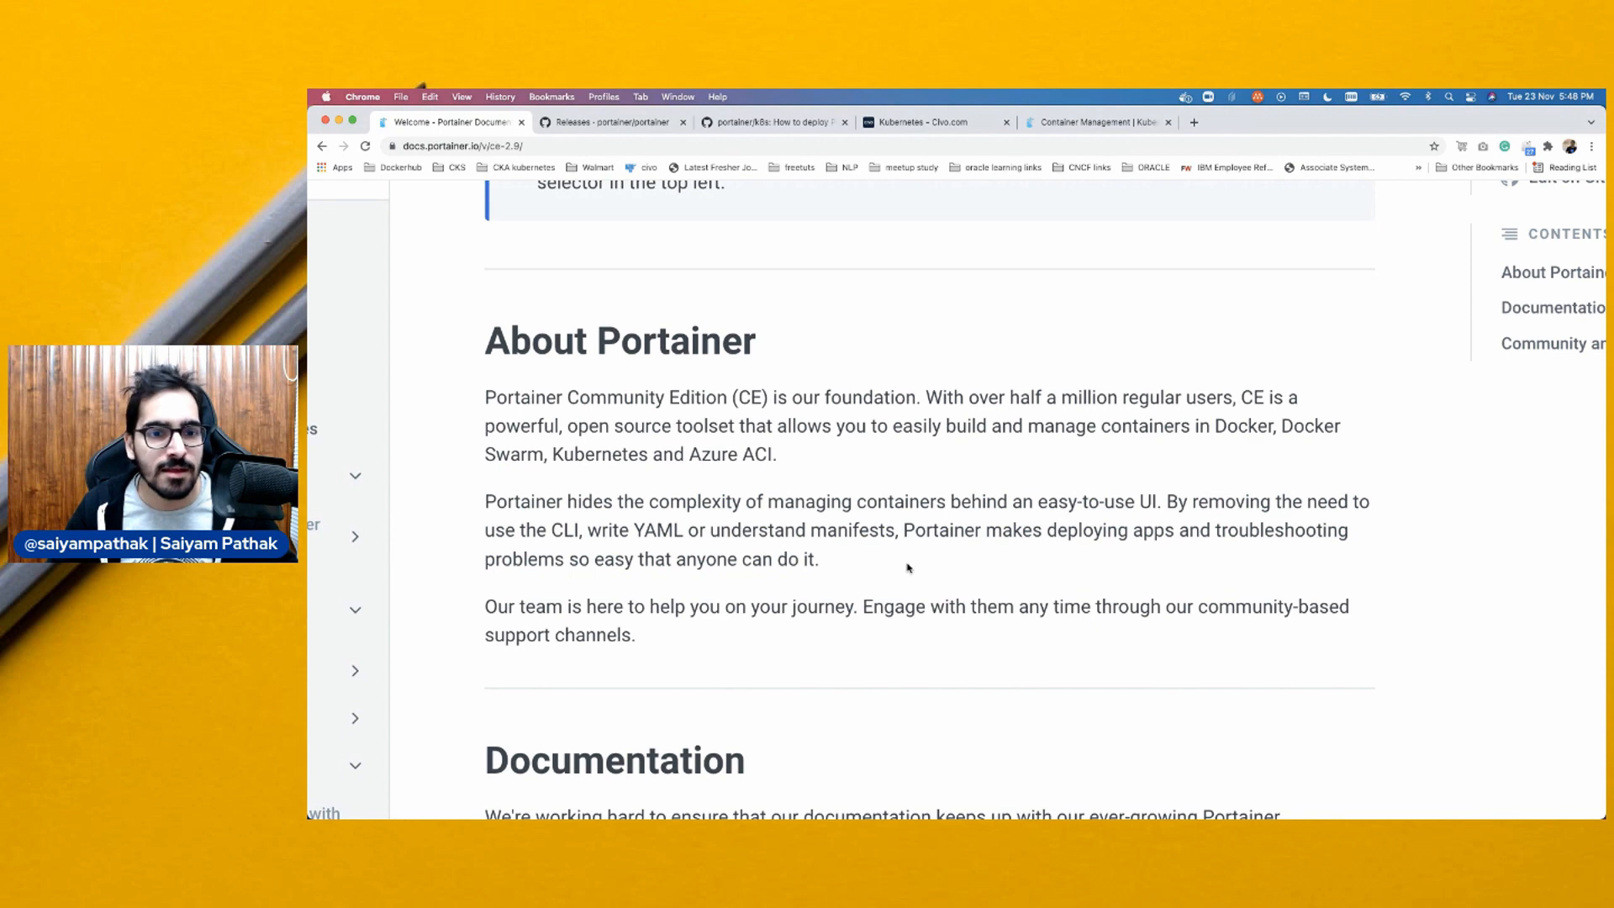
pyautogui.scroll(-5, 908, 569)
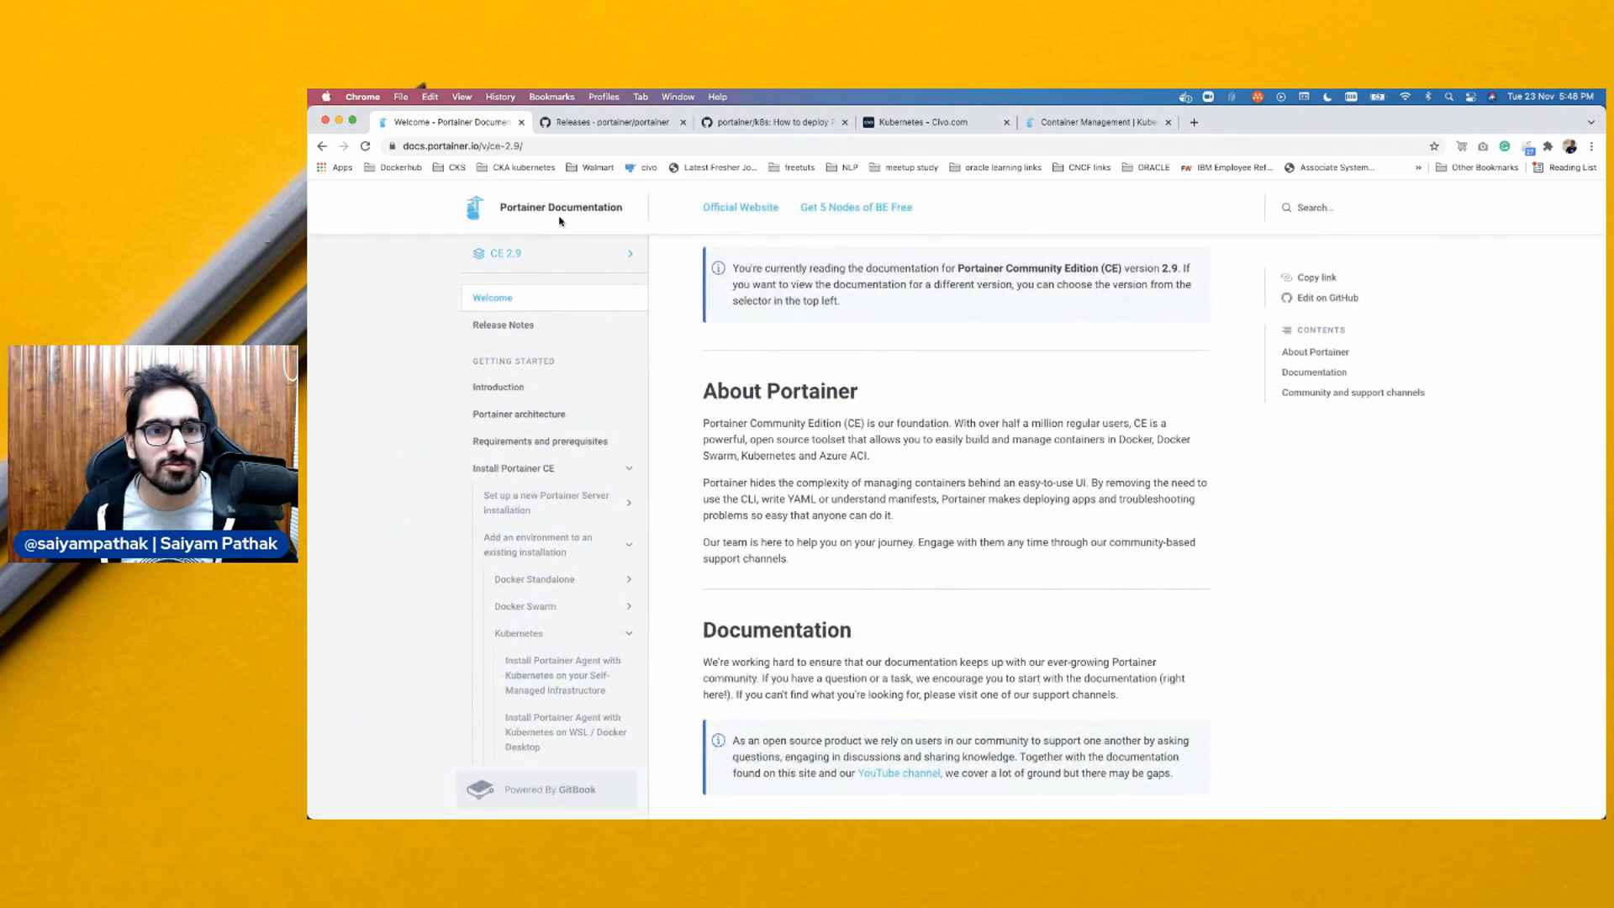
# Open the portainer/k8s GitHub repository and find the Deploying with Helm instructions in its README
pyautogui.click(716, 125)
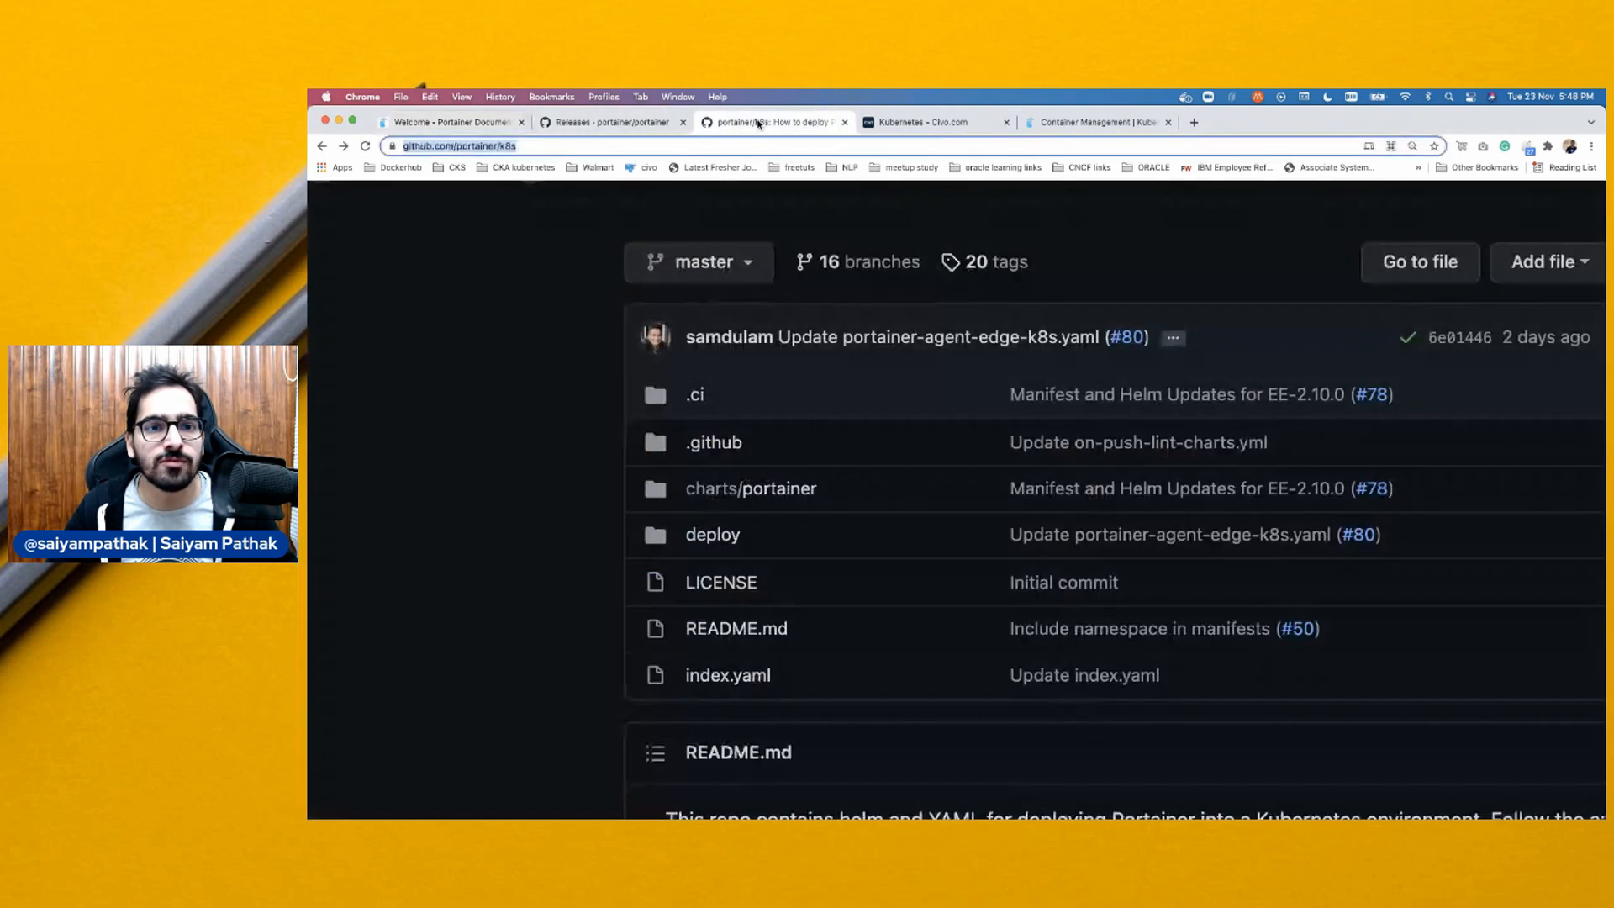
pyautogui.click(566, 367)
pyautogui.scroll(-5, 565, 367)
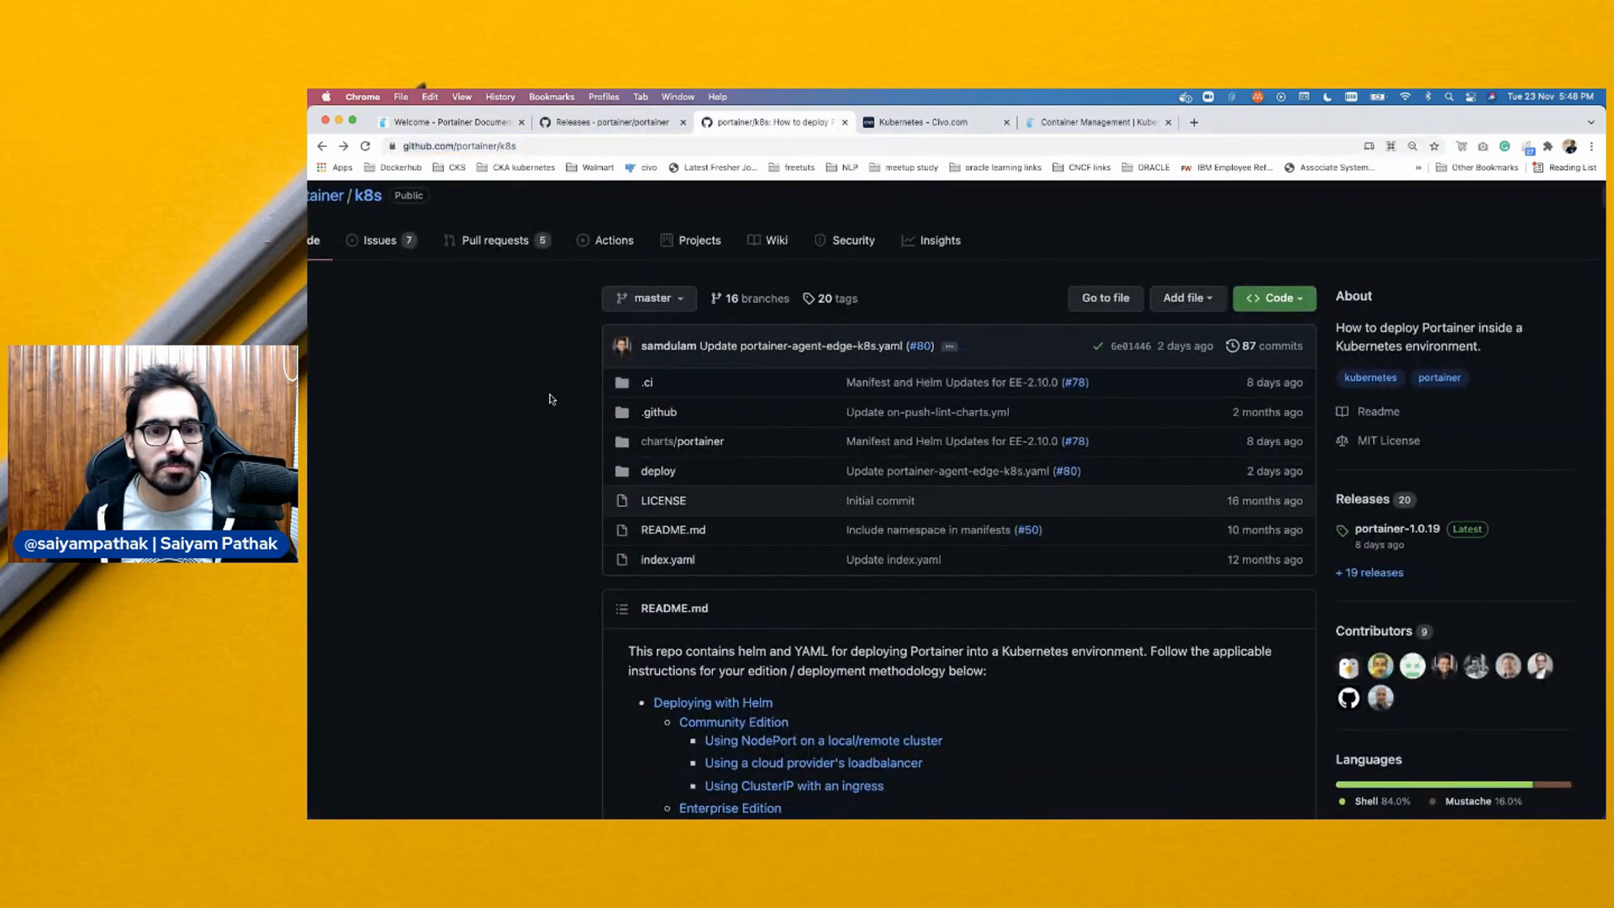
pyautogui.scroll(1, 551, 399)
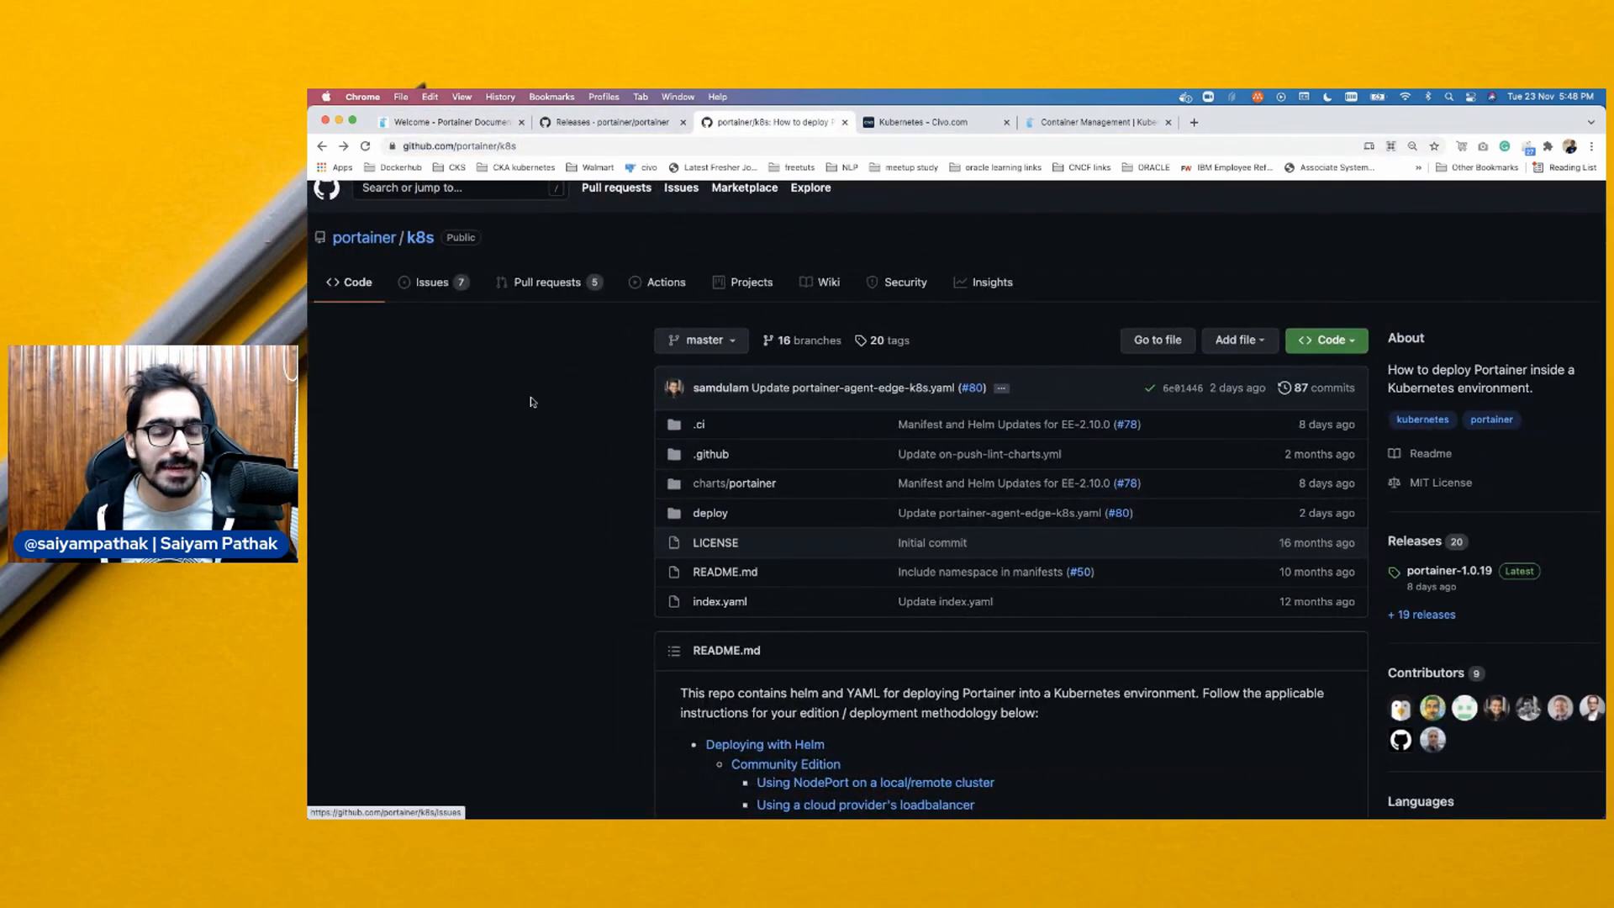
pyautogui.scroll(-10, 639, 588)
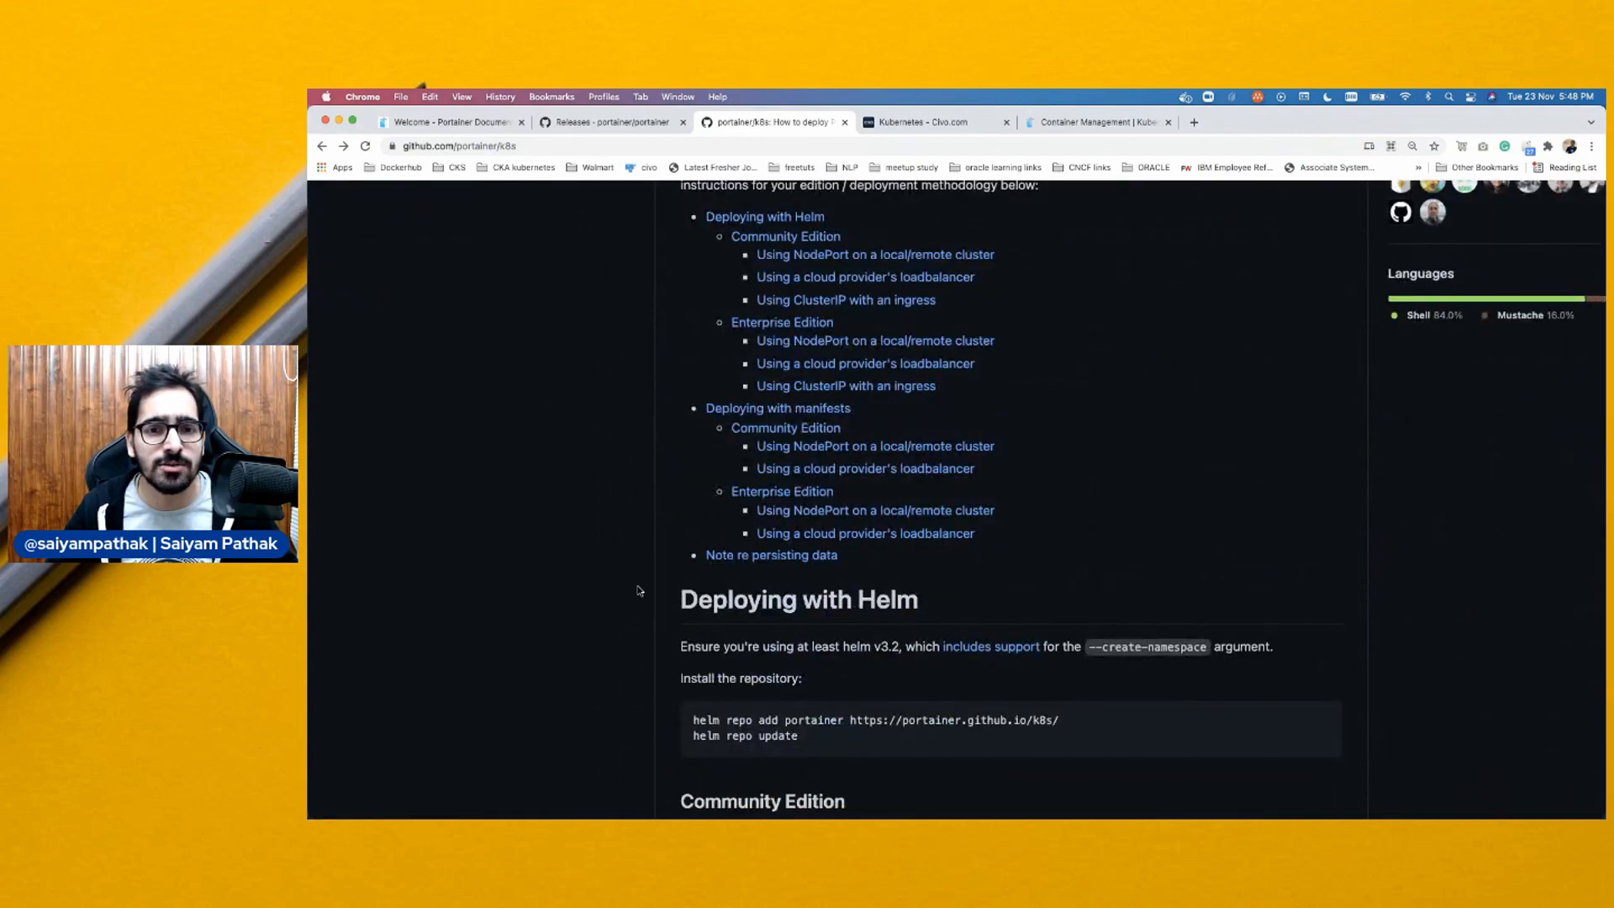
pyautogui.scroll(-4, 829, 639)
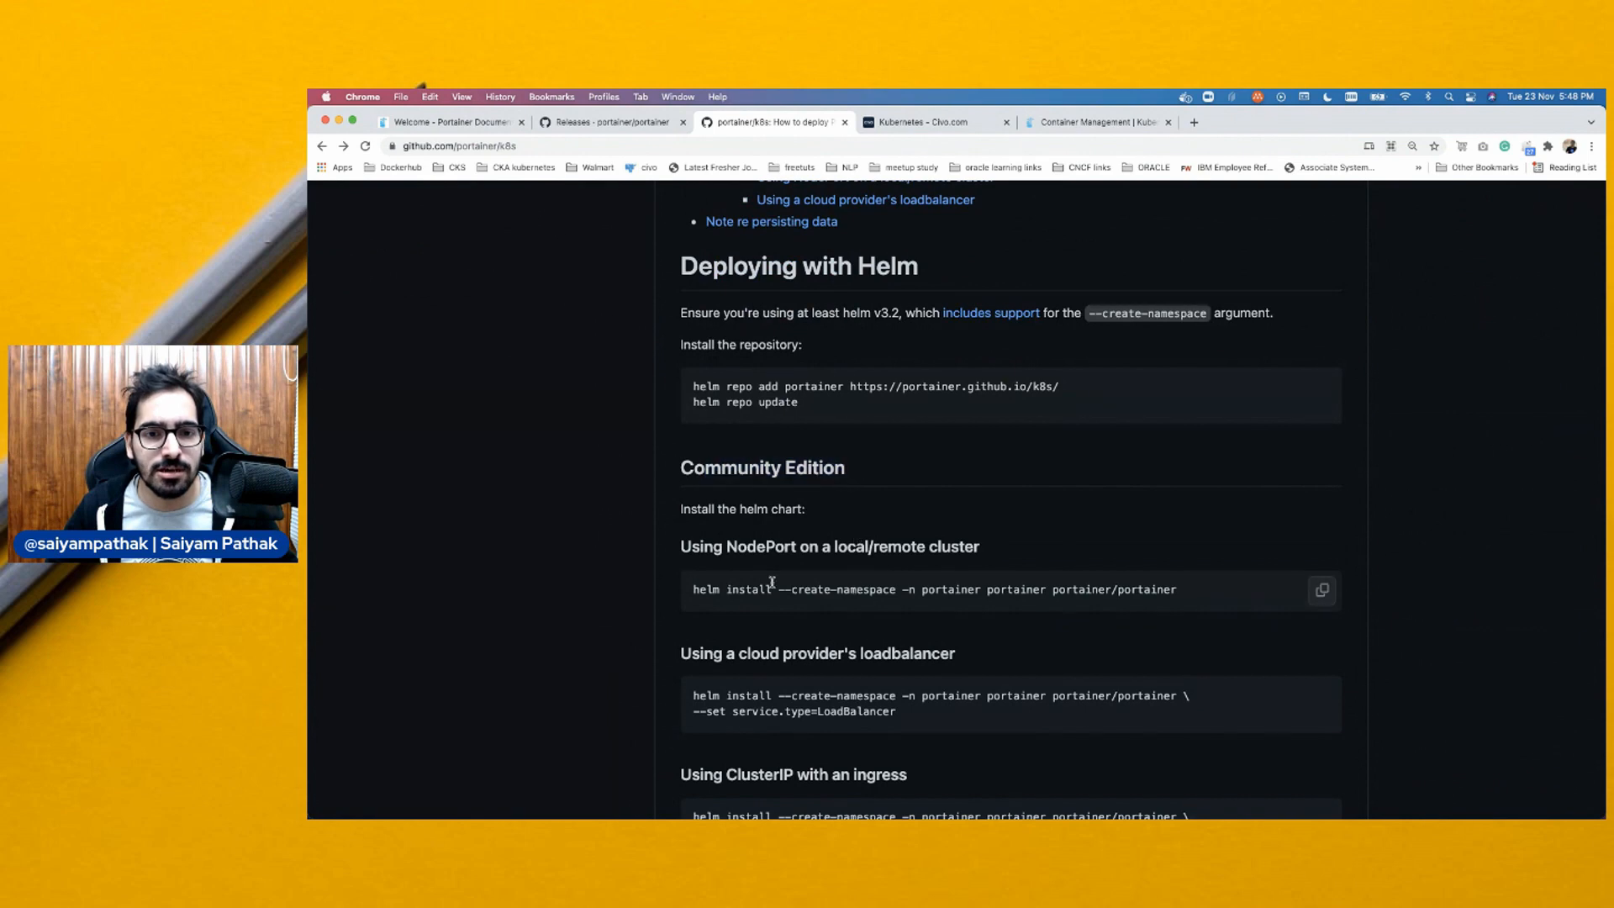
# Review the Community Edition Helm install variants and copy the "Using ClusterIP with an ingress" command
pyautogui.moveTo(728, 589); pyautogui.dragTo(1085, 586)
pyautogui.scroll(-1, 1000, 610)
pyautogui.click(800, 600)
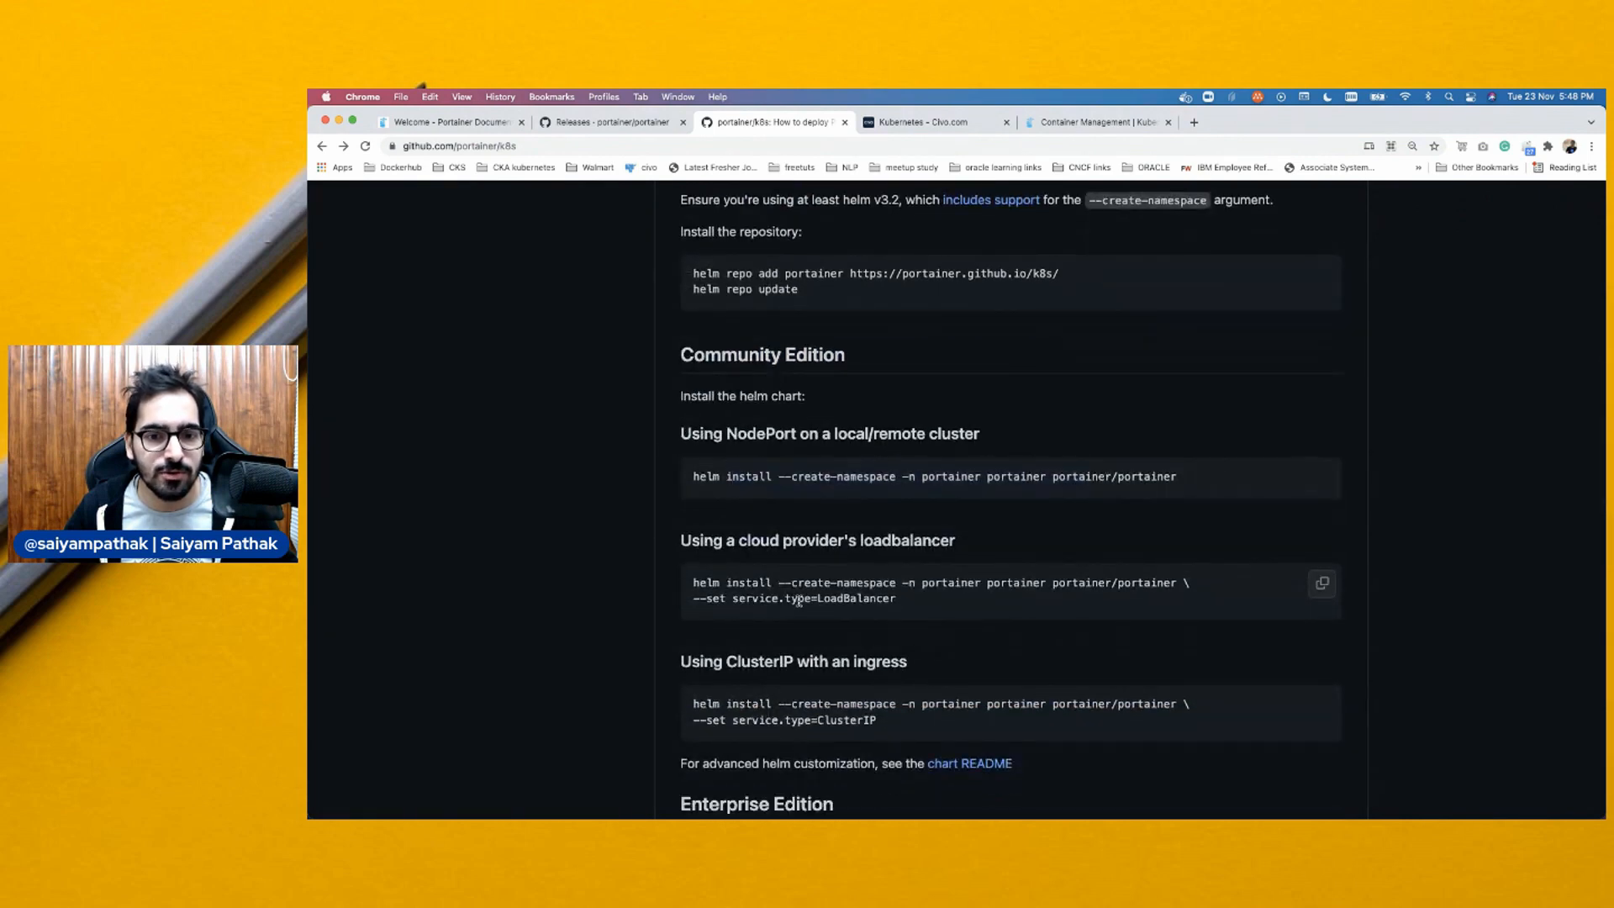
pyautogui.moveTo(798, 600); pyautogui.dragTo(896, 602)
pyautogui.scroll(-4, 897, 639)
pyautogui.moveTo(877, 382); pyautogui.dragTo(647, 390)
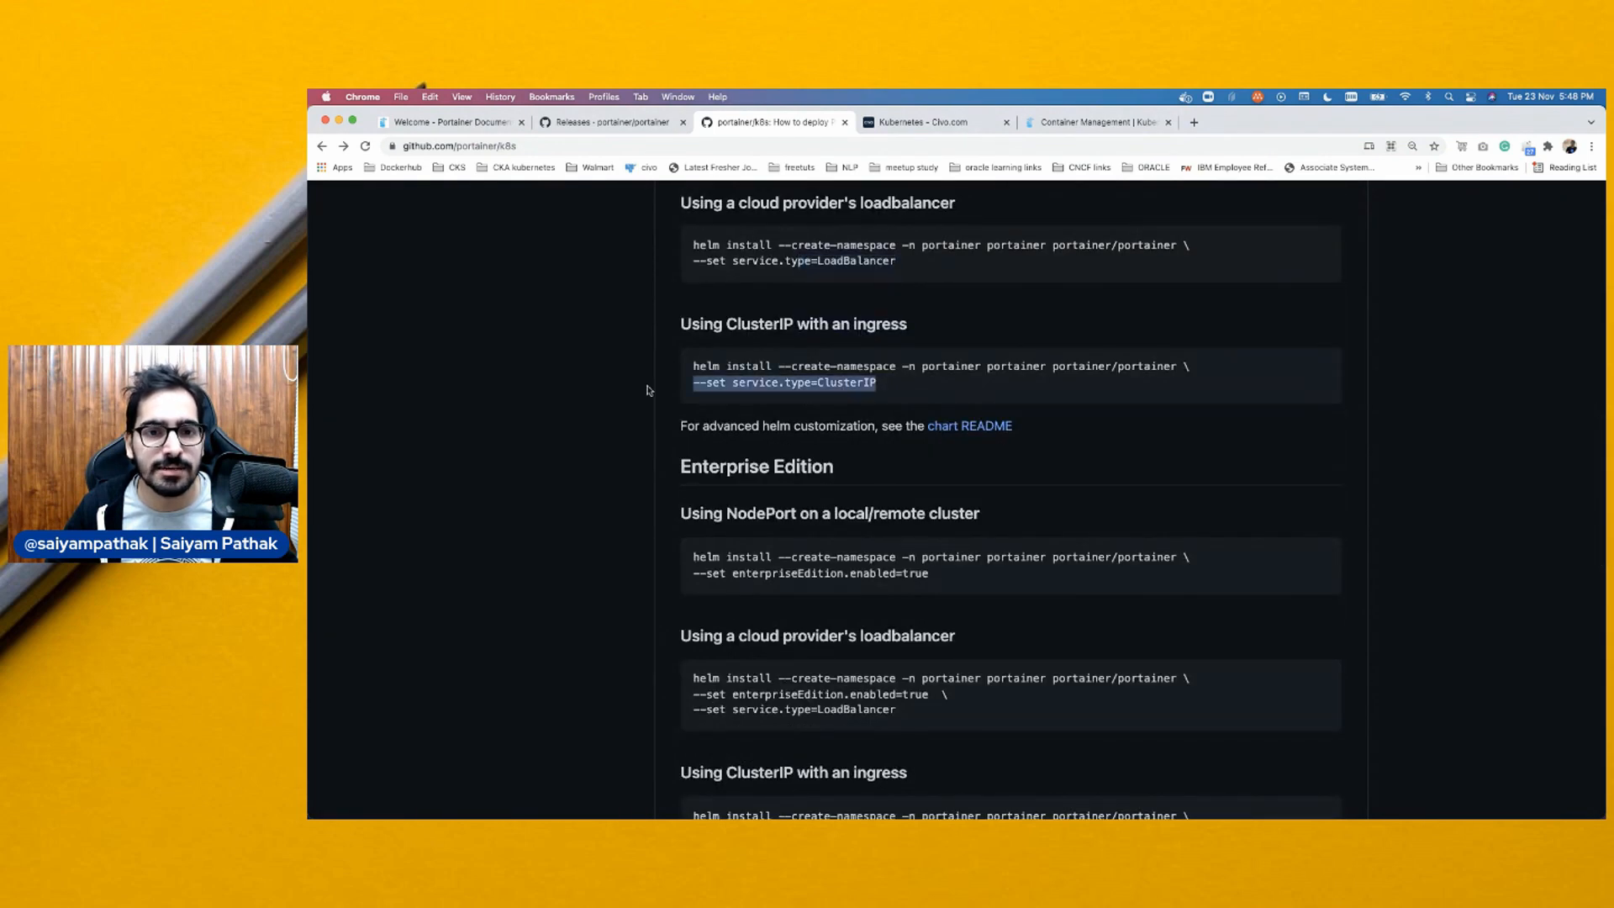
pyautogui.click(1321, 368)
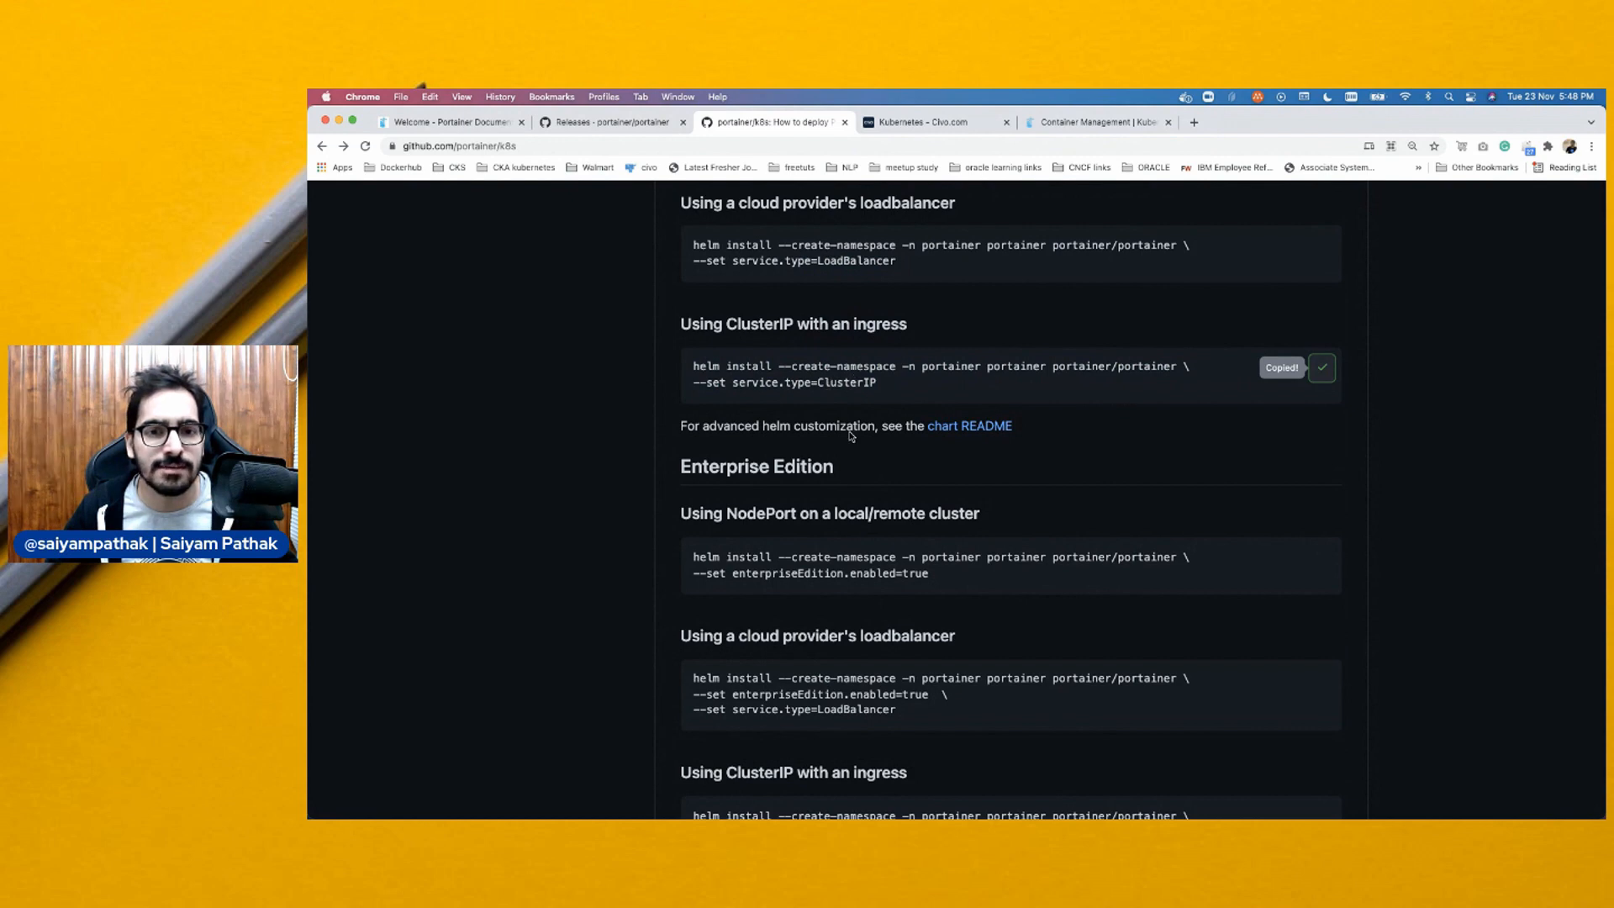
pyautogui.scroll(-1, 698, 403)
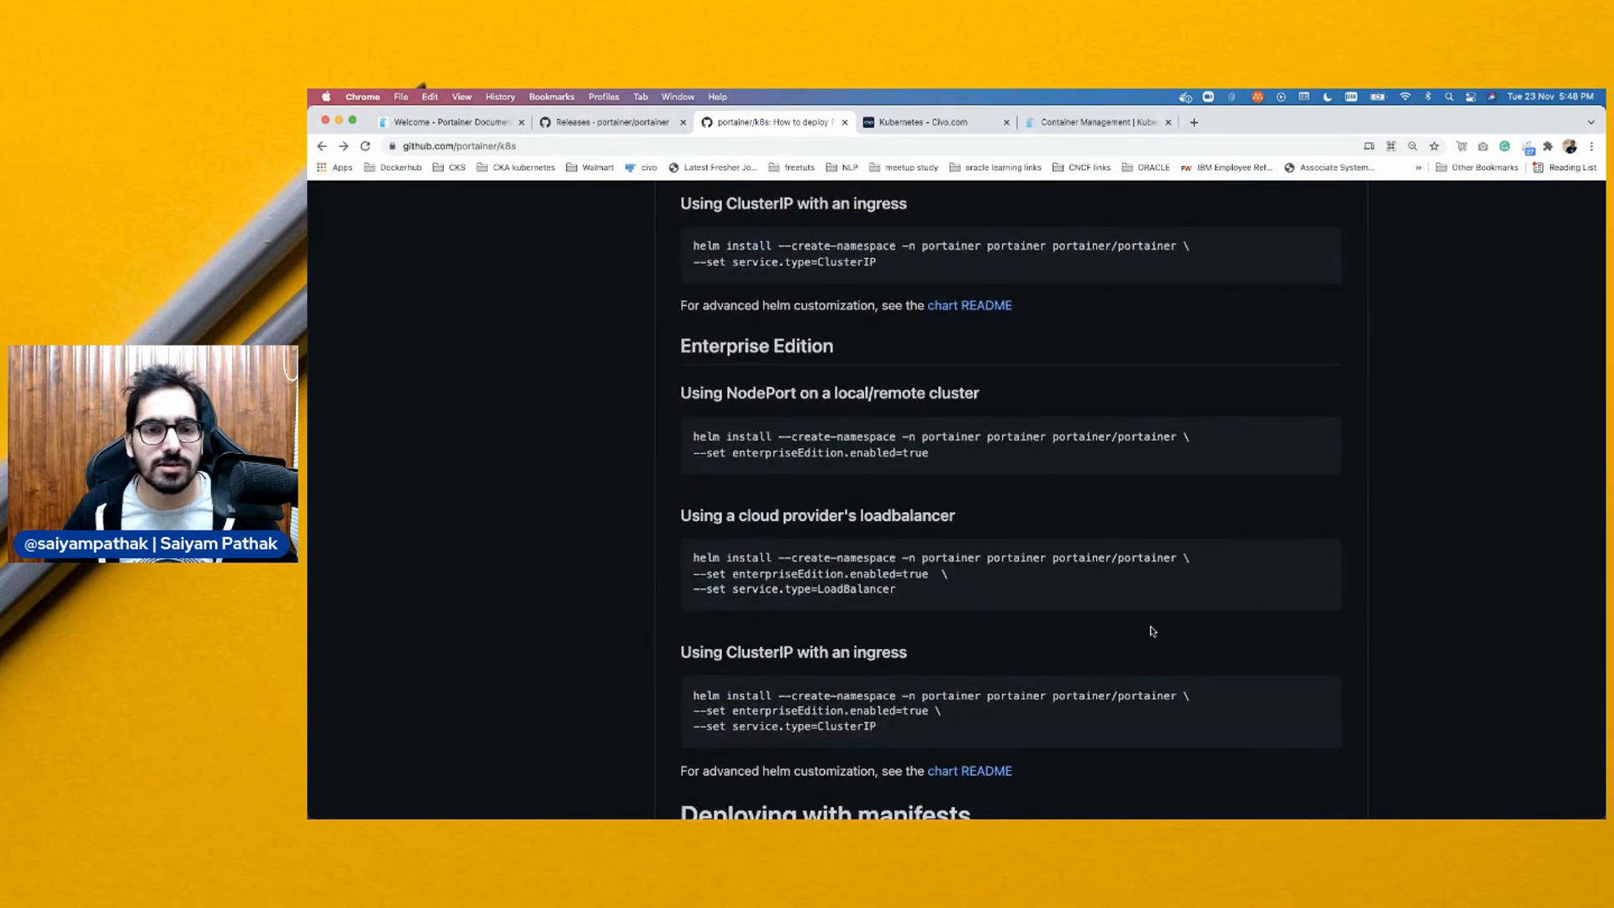
# Switch to Terminal and examine the cluster nodes in the kubectl get nodes output
pyautogui.press('super+Tab')
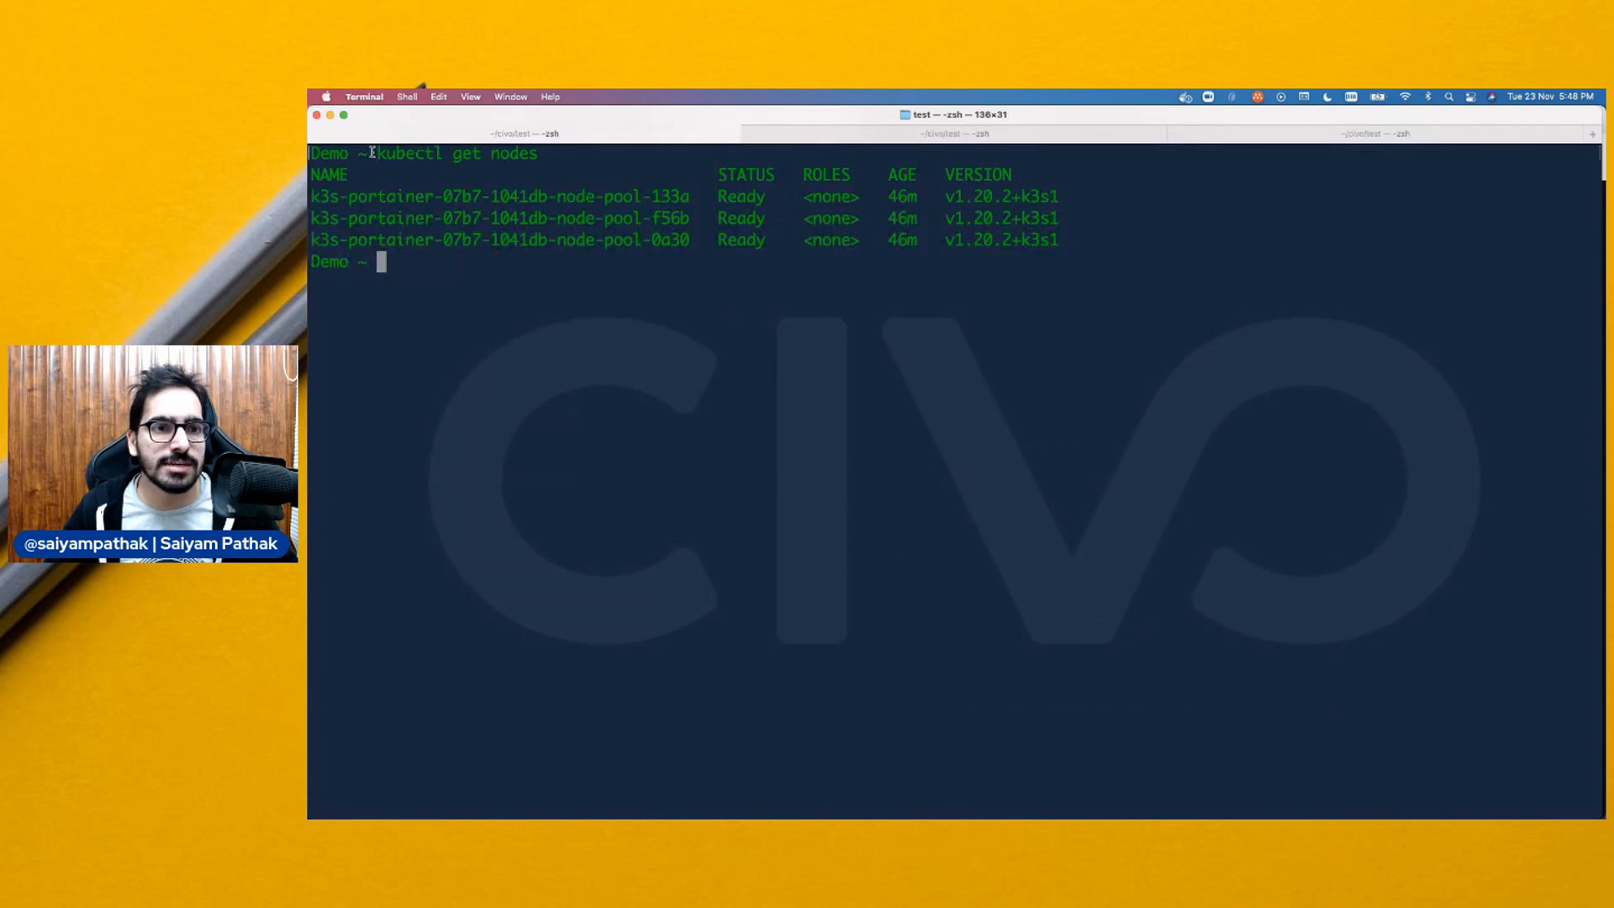
pyautogui.moveTo(376, 153); pyautogui.dragTo(1066, 245)
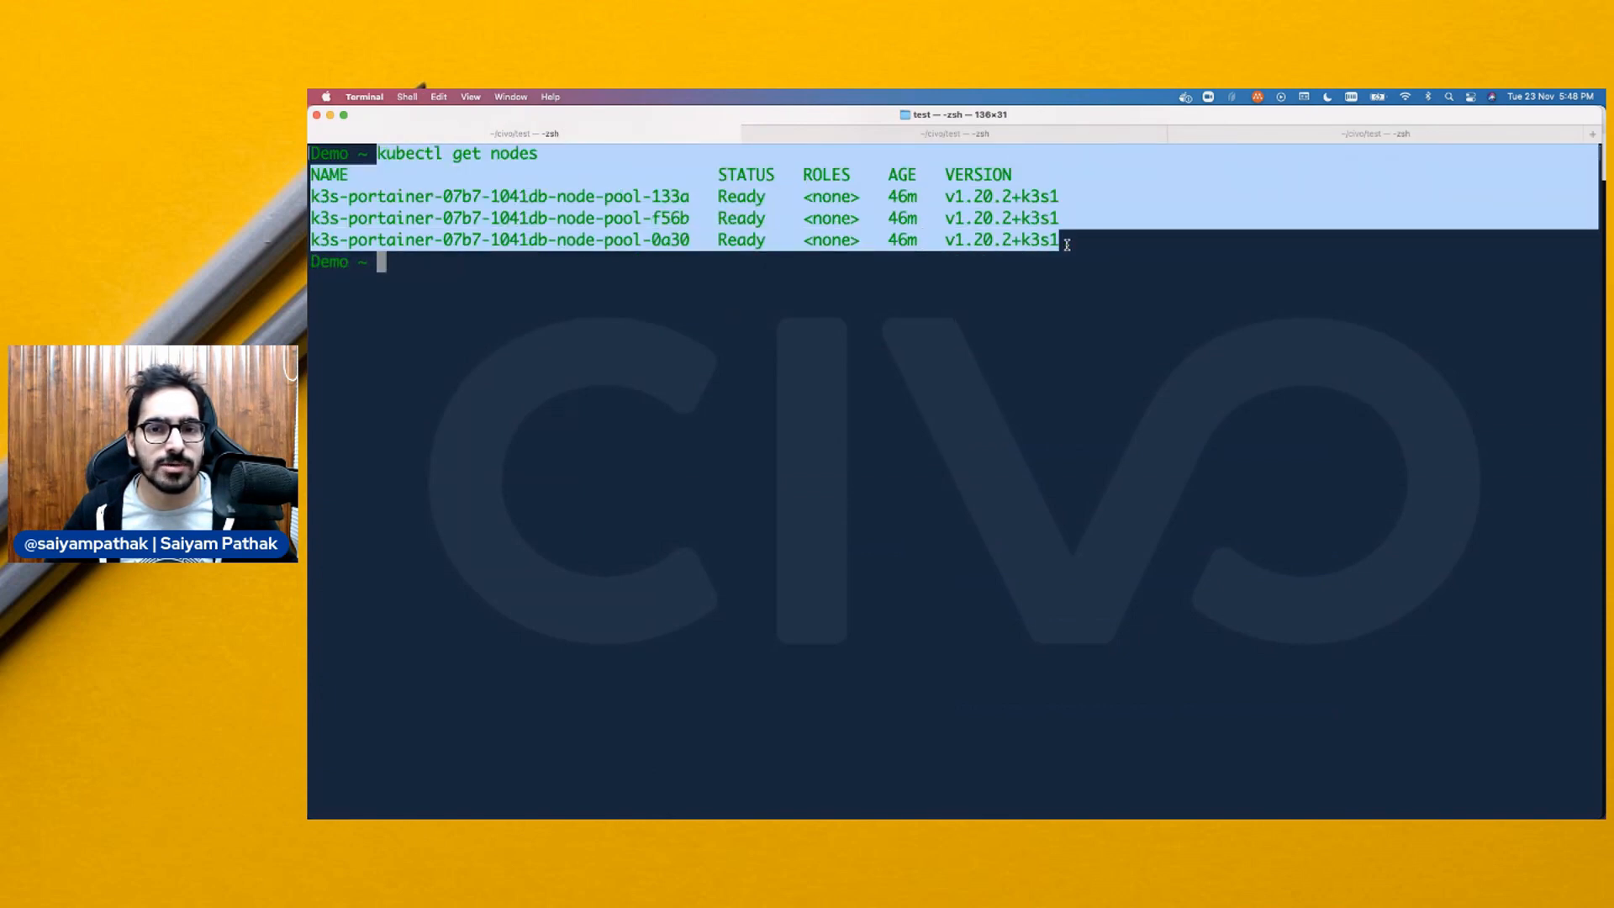
pyautogui.click(1049, 261)
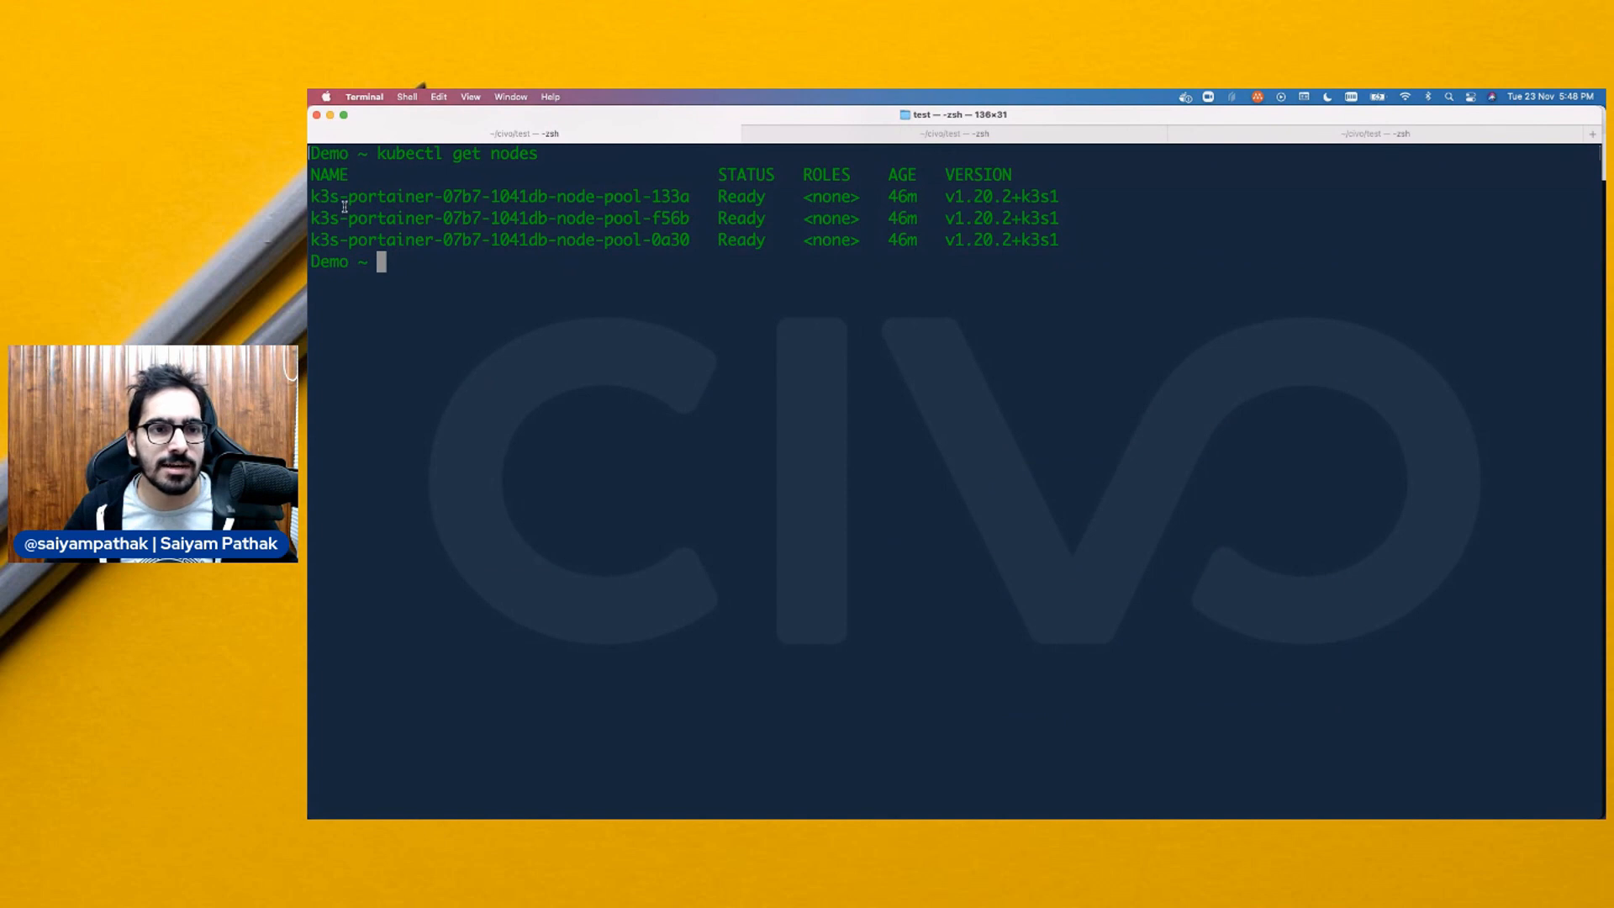
pyautogui.moveTo(321, 196); pyautogui.dragTo(1055, 241)
pyautogui.click(1056, 240)
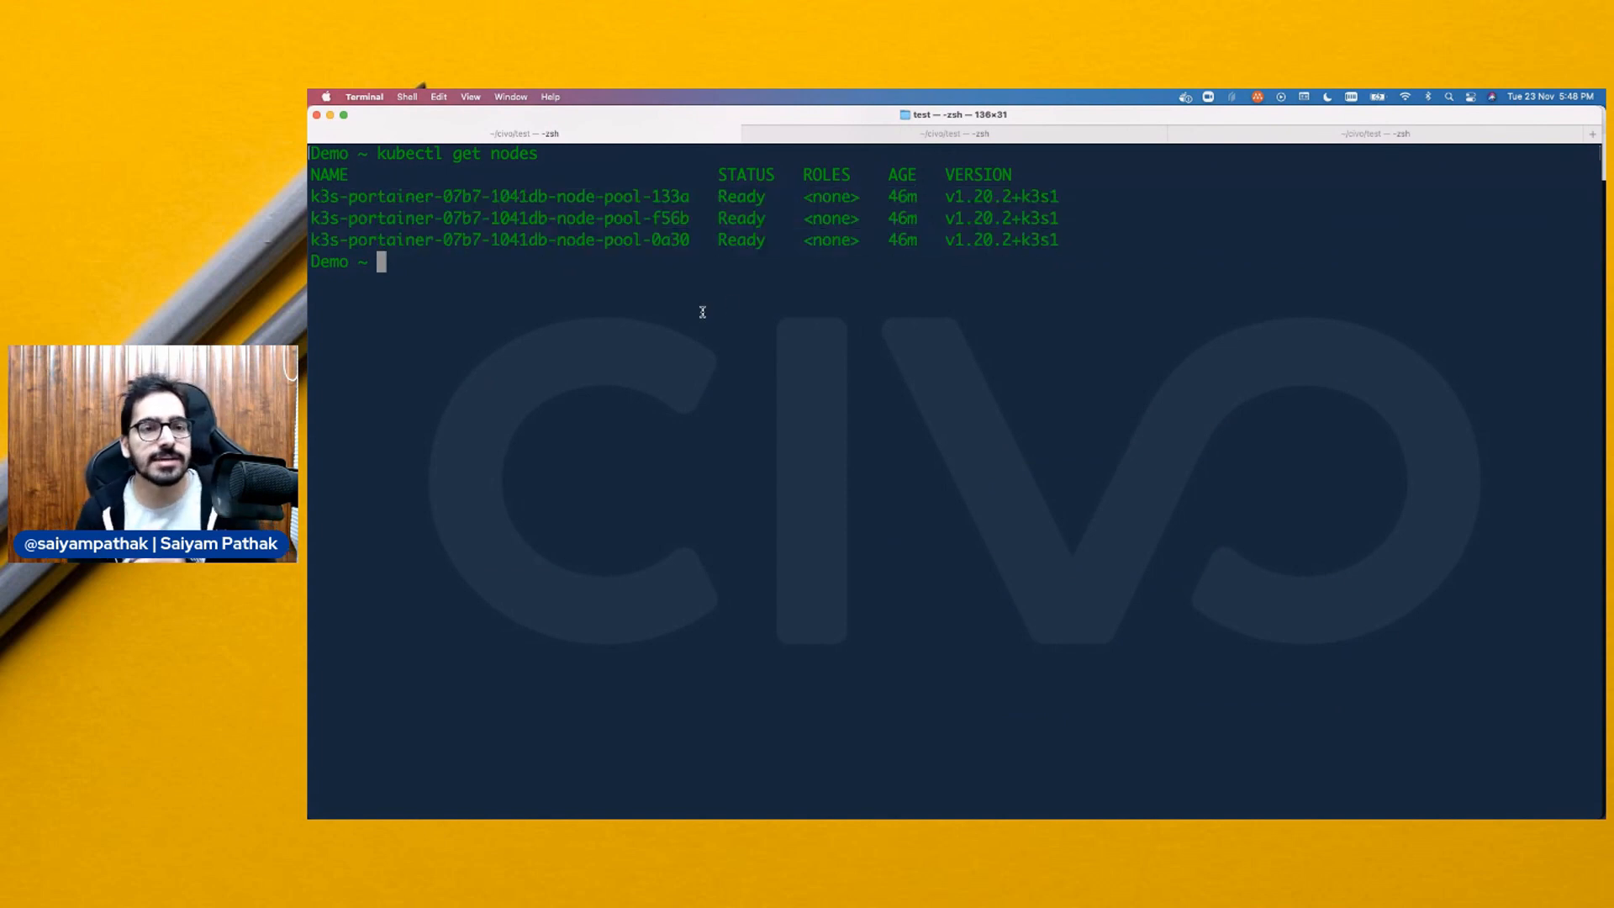
# List the pods in all namespaces with kubectl get pod -A
pyautogui.write('kub')
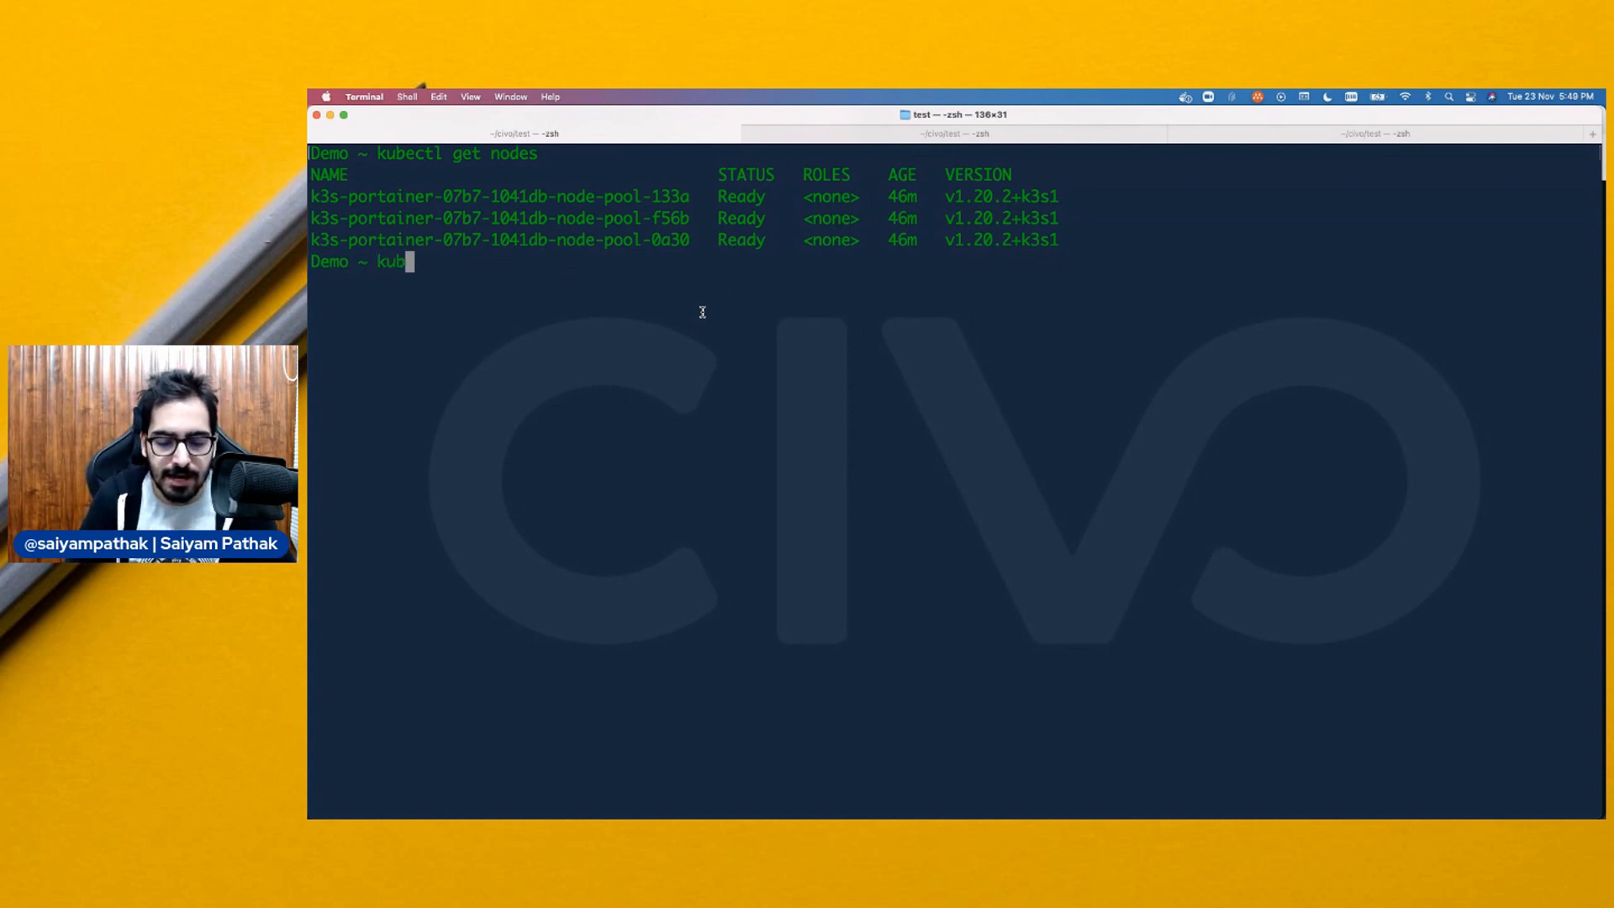
pyautogui.write('ectl get pod -')
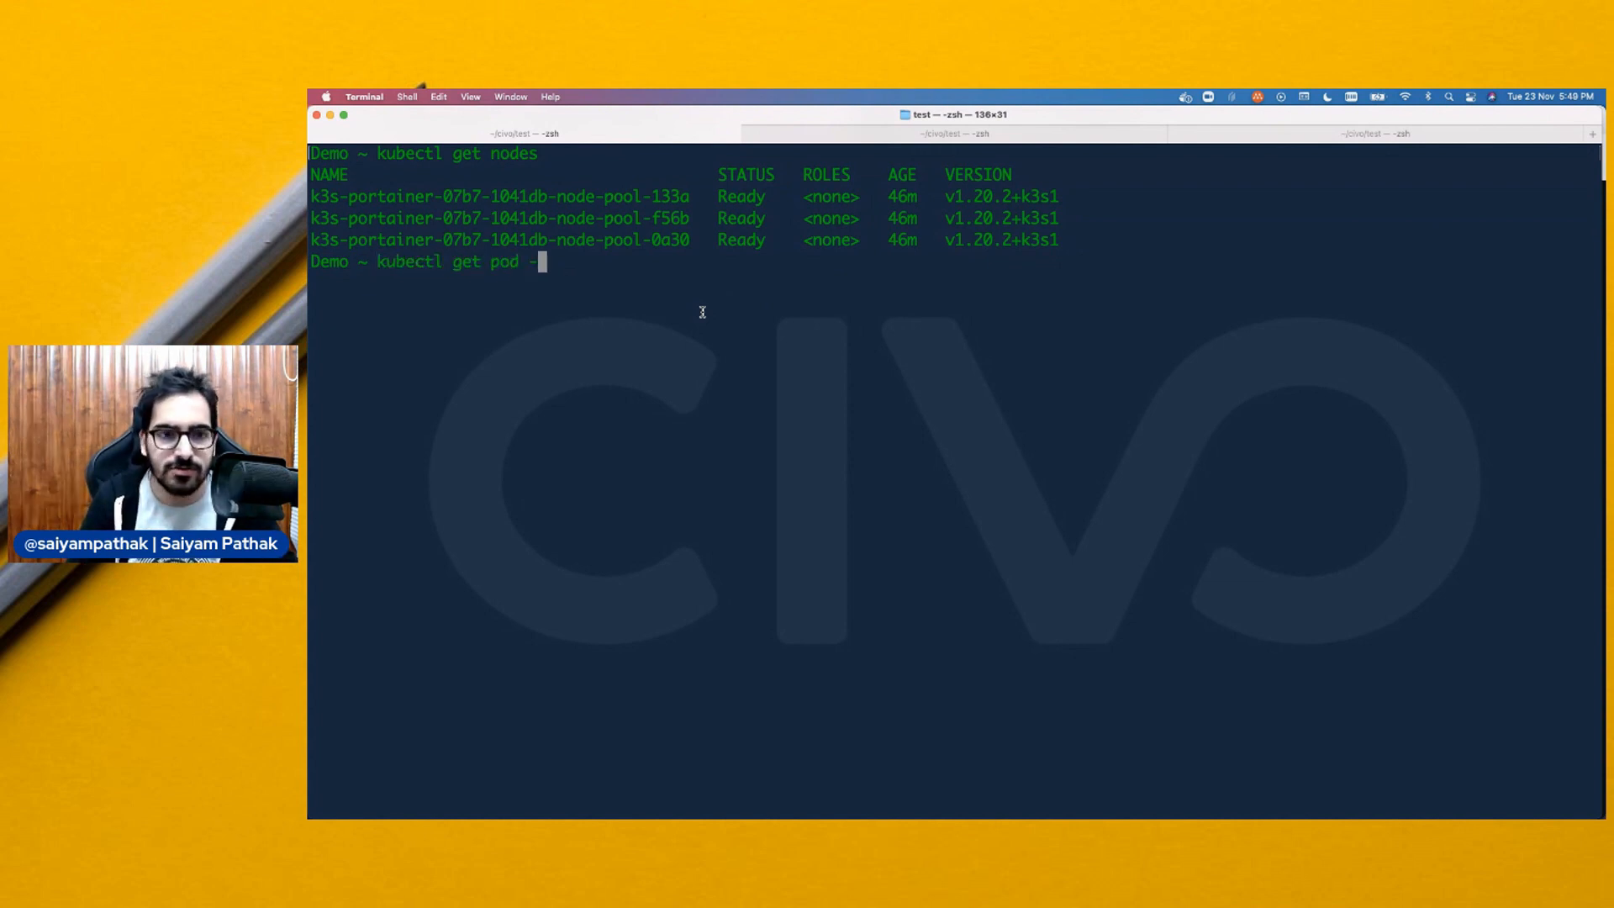
pyautogui.write('A')
pyautogui.press('Return')
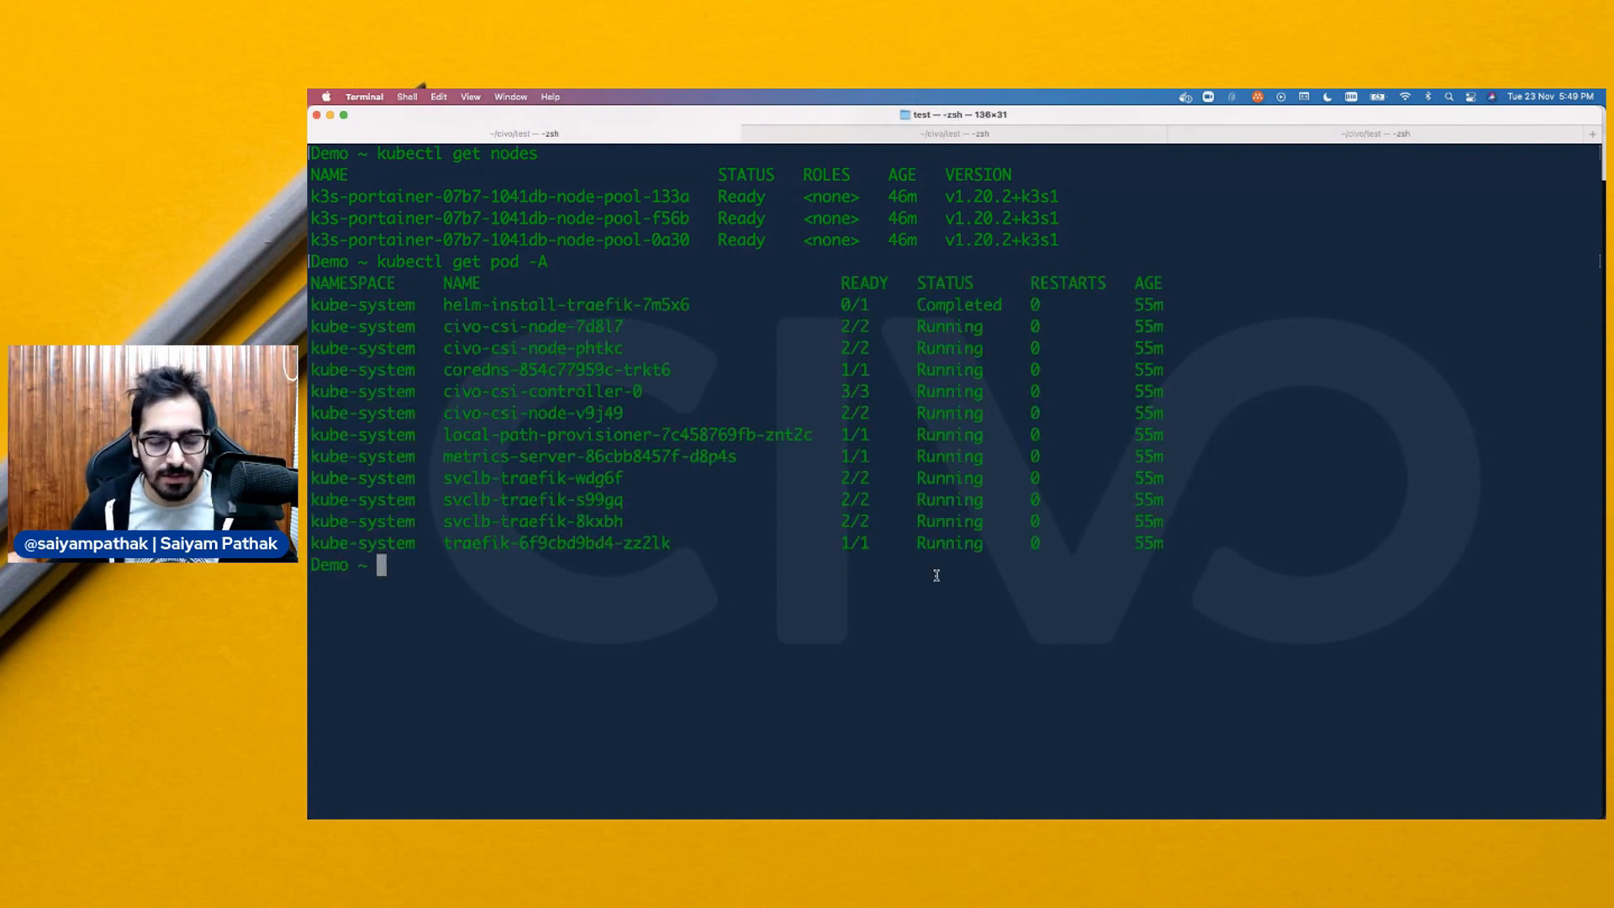
# Install Portainer Community Edition in the cluster by running the README's Helm command with --set service.type=ClusterIP in Terminal
pyautogui.press('super+Tab')
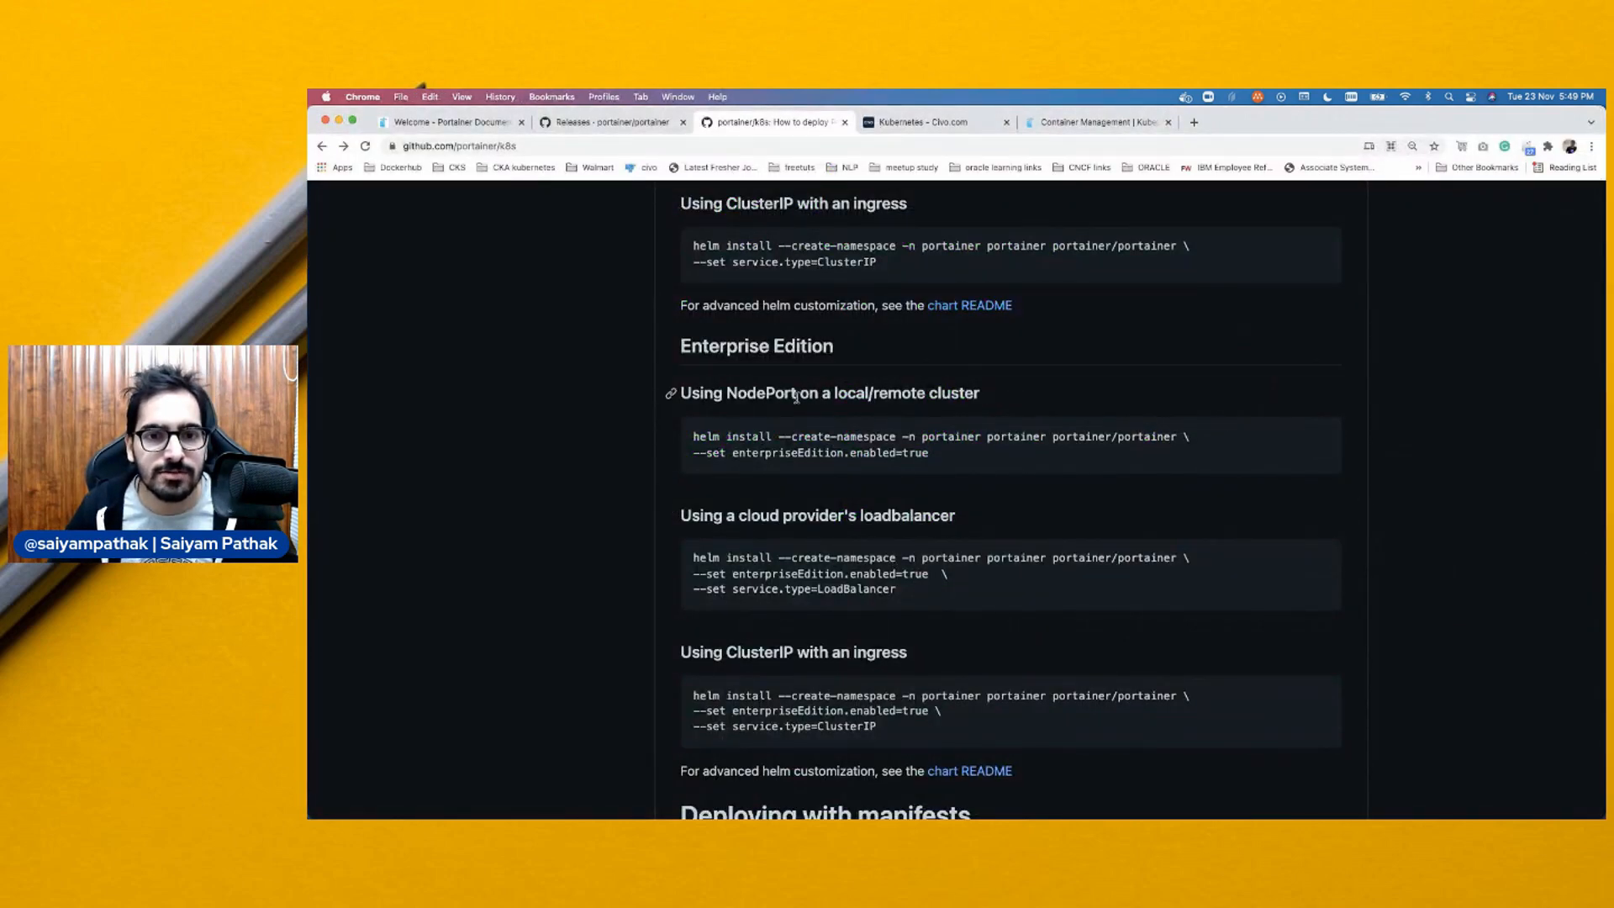
pyautogui.scroll(3, 819, 454)
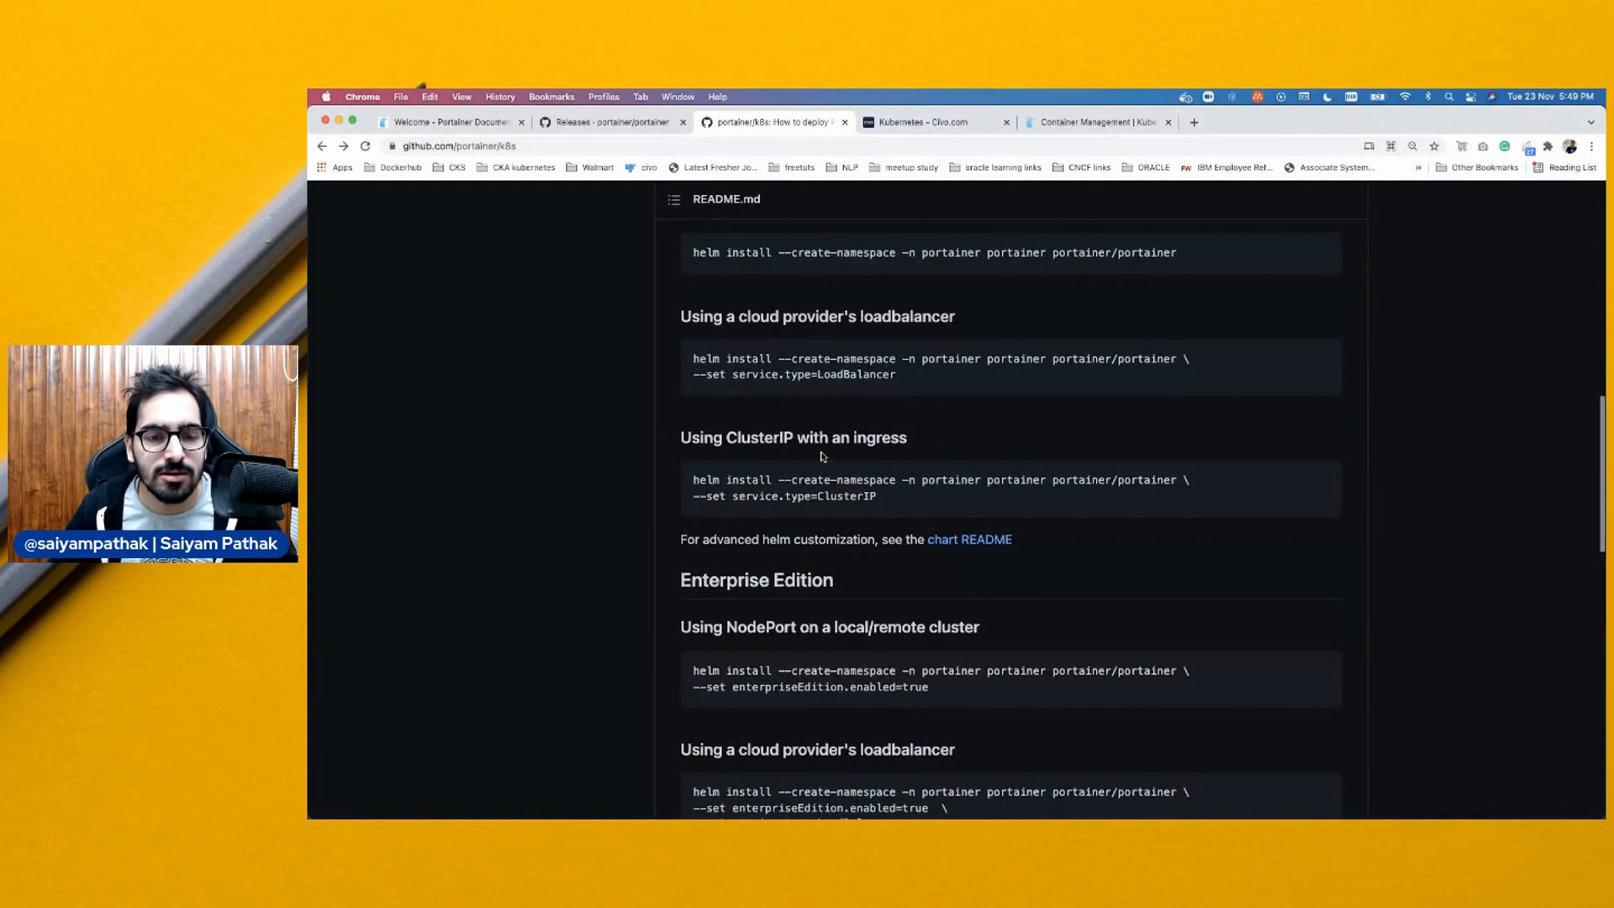
pyautogui.moveTo(694, 479); pyautogui.dragTo(924, 494)
pyautogui.press('super+Tab')
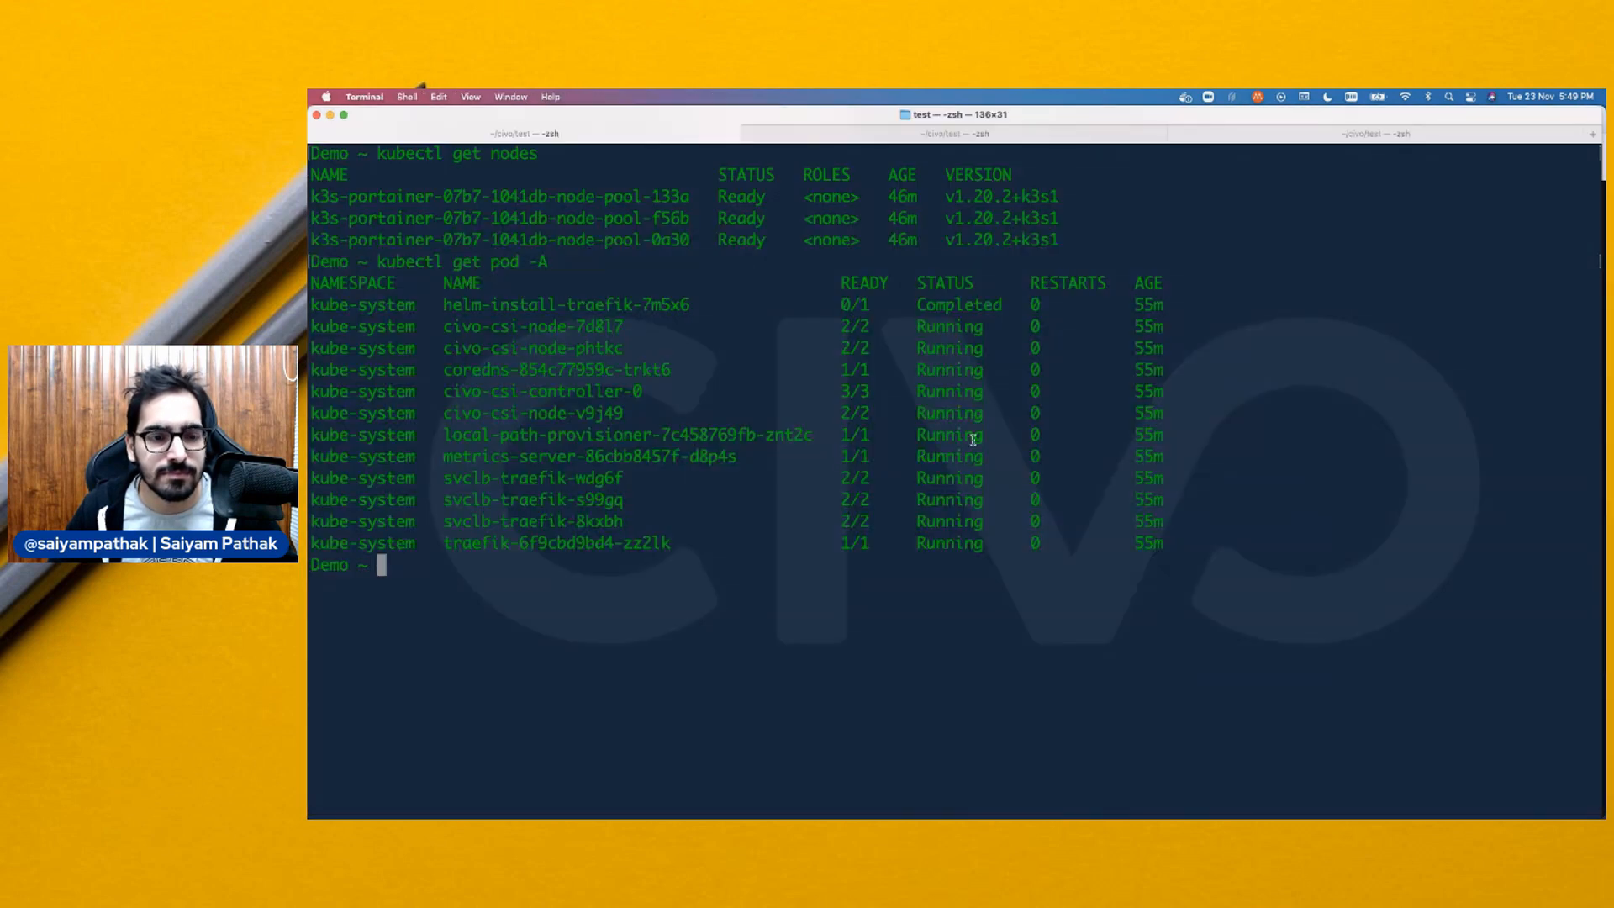
pyautogui.press('super+v')
pyautogui.press('Return')
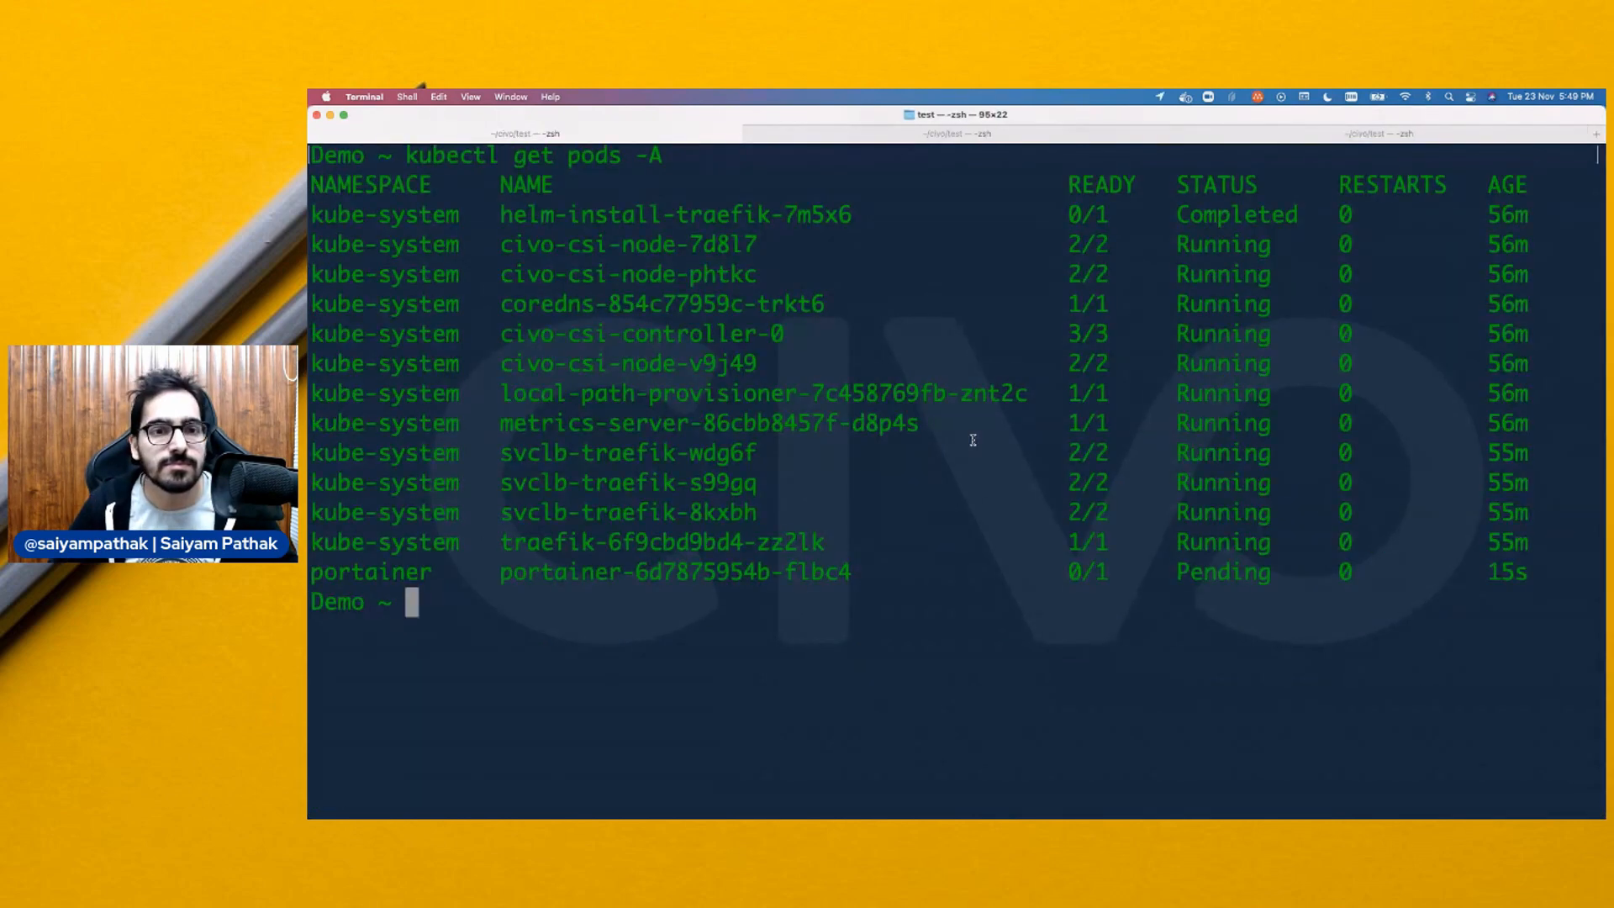
# Check the Portainer pod and list every resource in its namespace with kubectl get all -n portainer
pyautogui.moveTo(315, 571); pyautogui.dragTo(1539, 562)
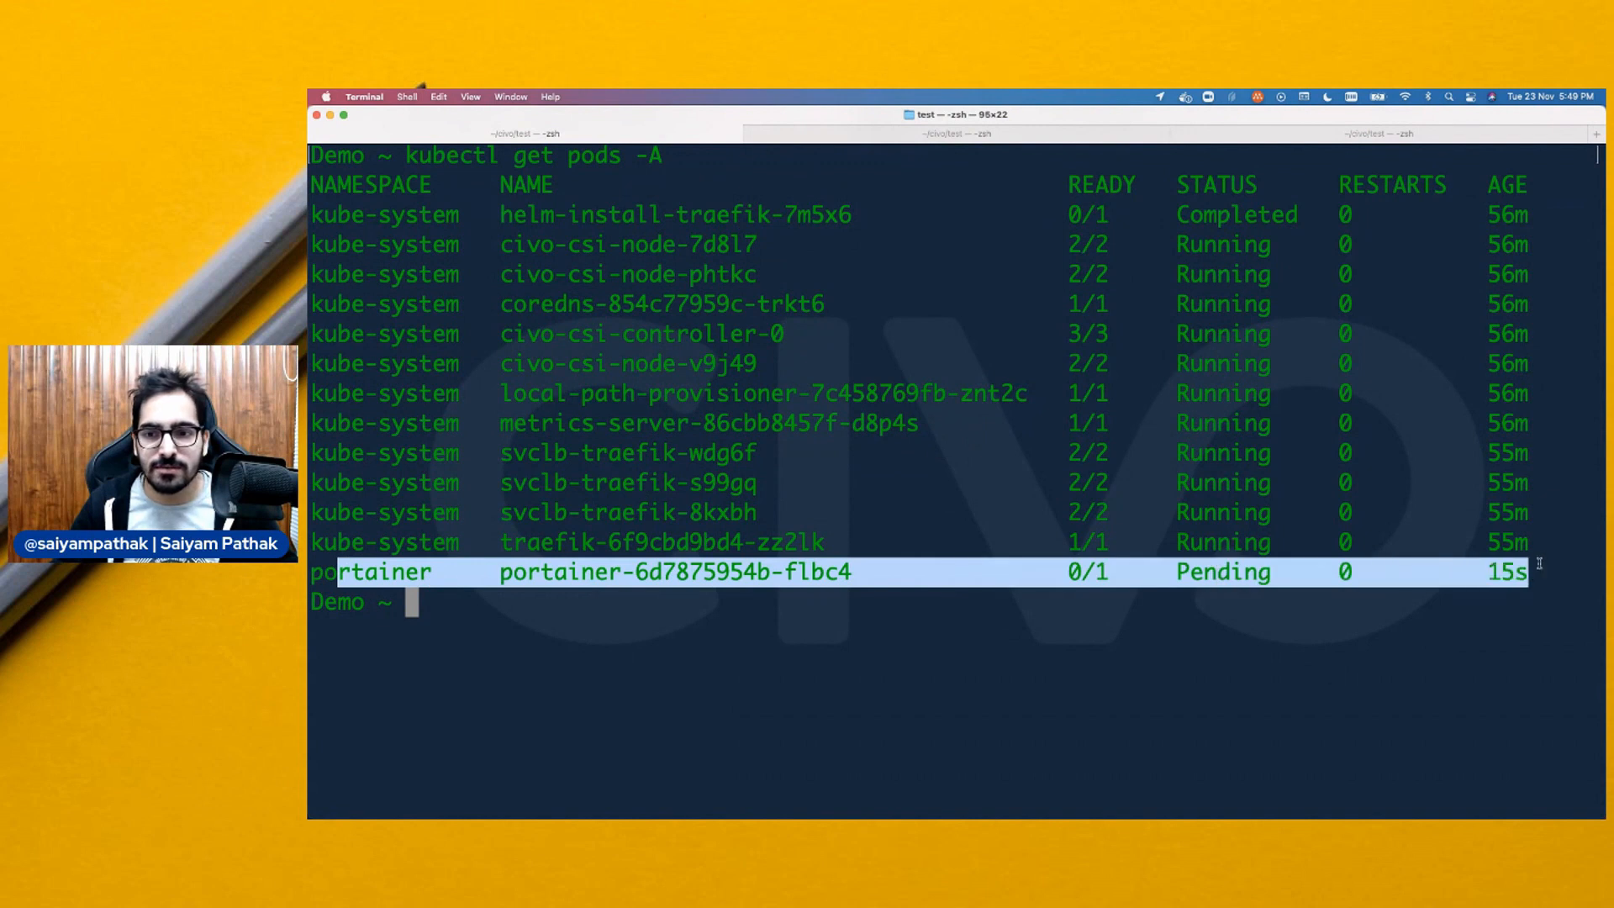
pyautogui.click(626, 569)
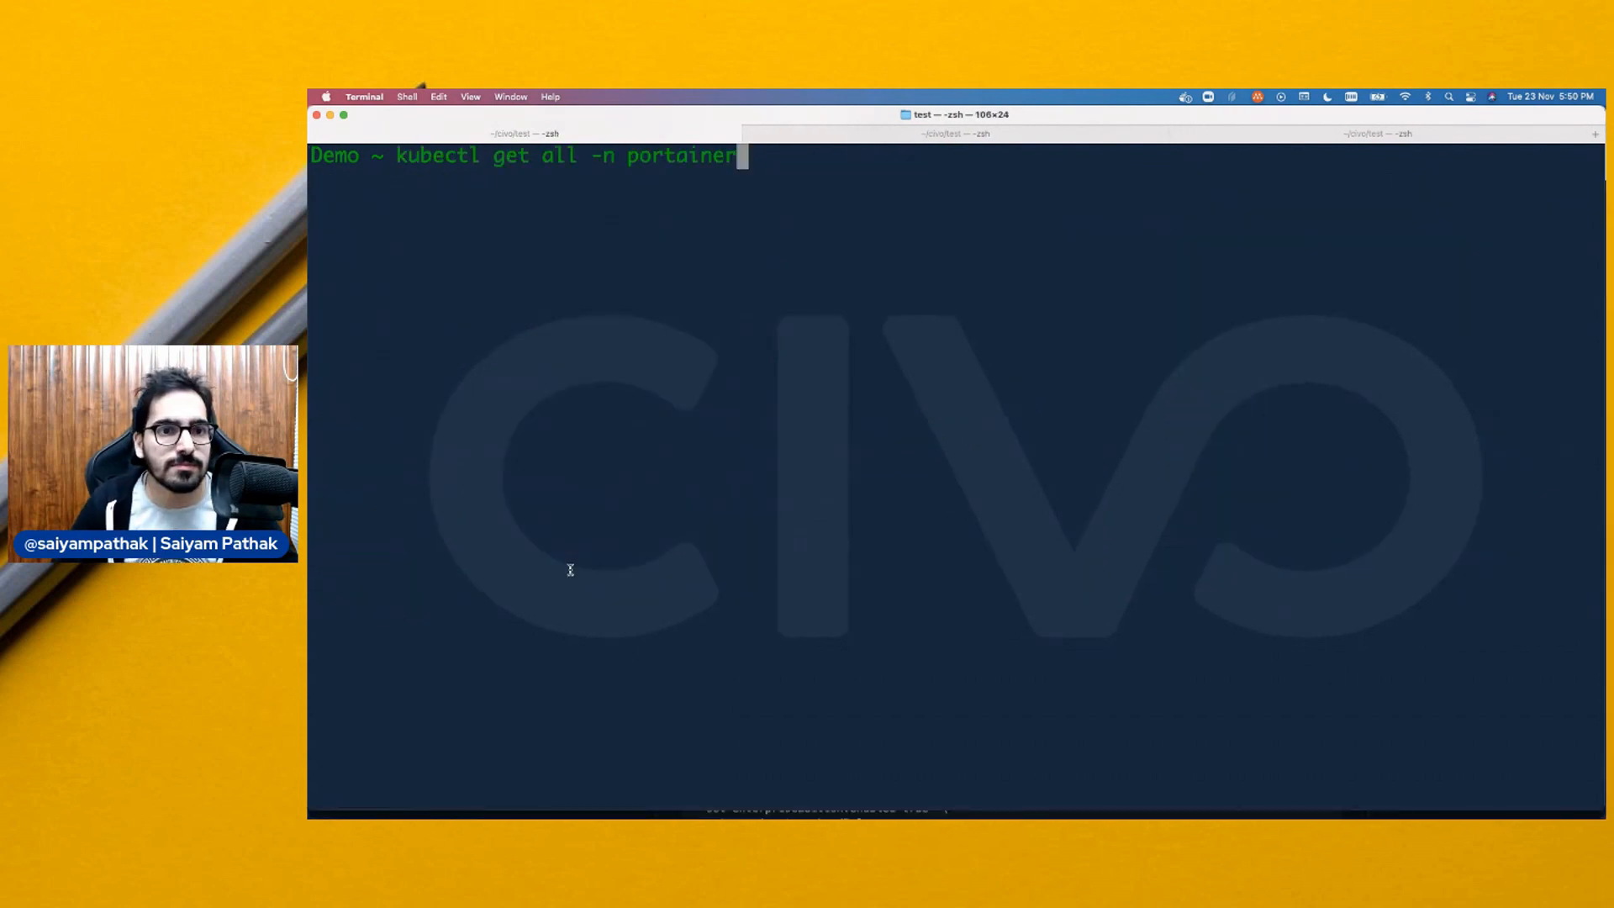
pyautogui.press('Return')
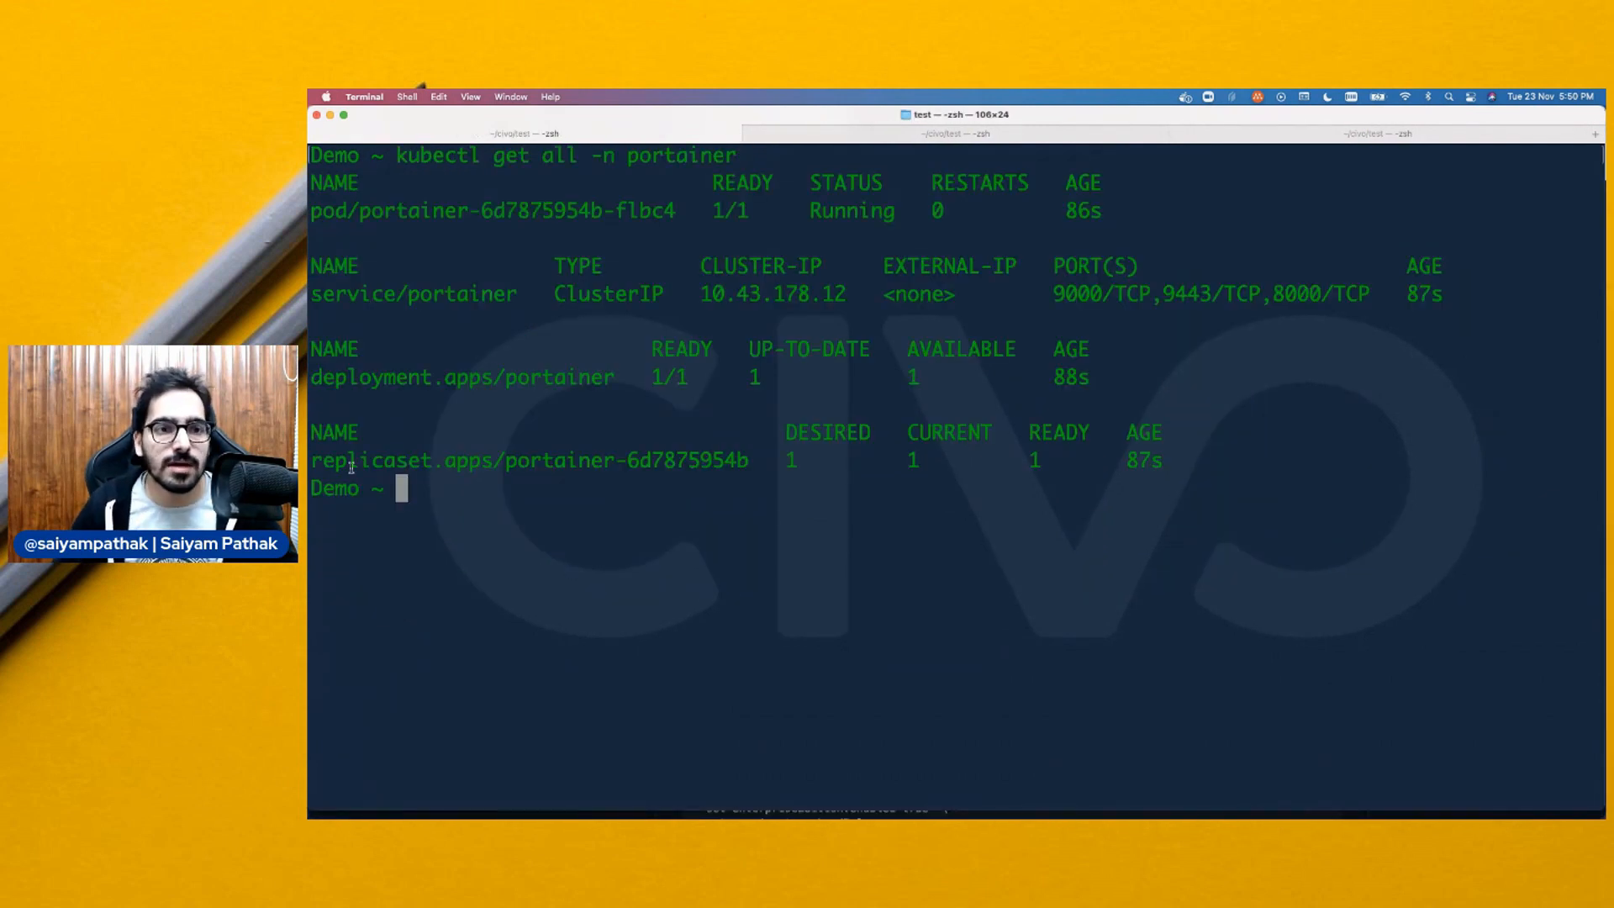
pyautogui.moveTo(376, 216)
pyautogui.mouseDown()
pyautogui.moveTo(1164, 461)
pyautogui.moveTo(356, 206)
pyautogui.mouseUp()
pyautogui.click(1213, 444)
pyautogui.click(357, 206)
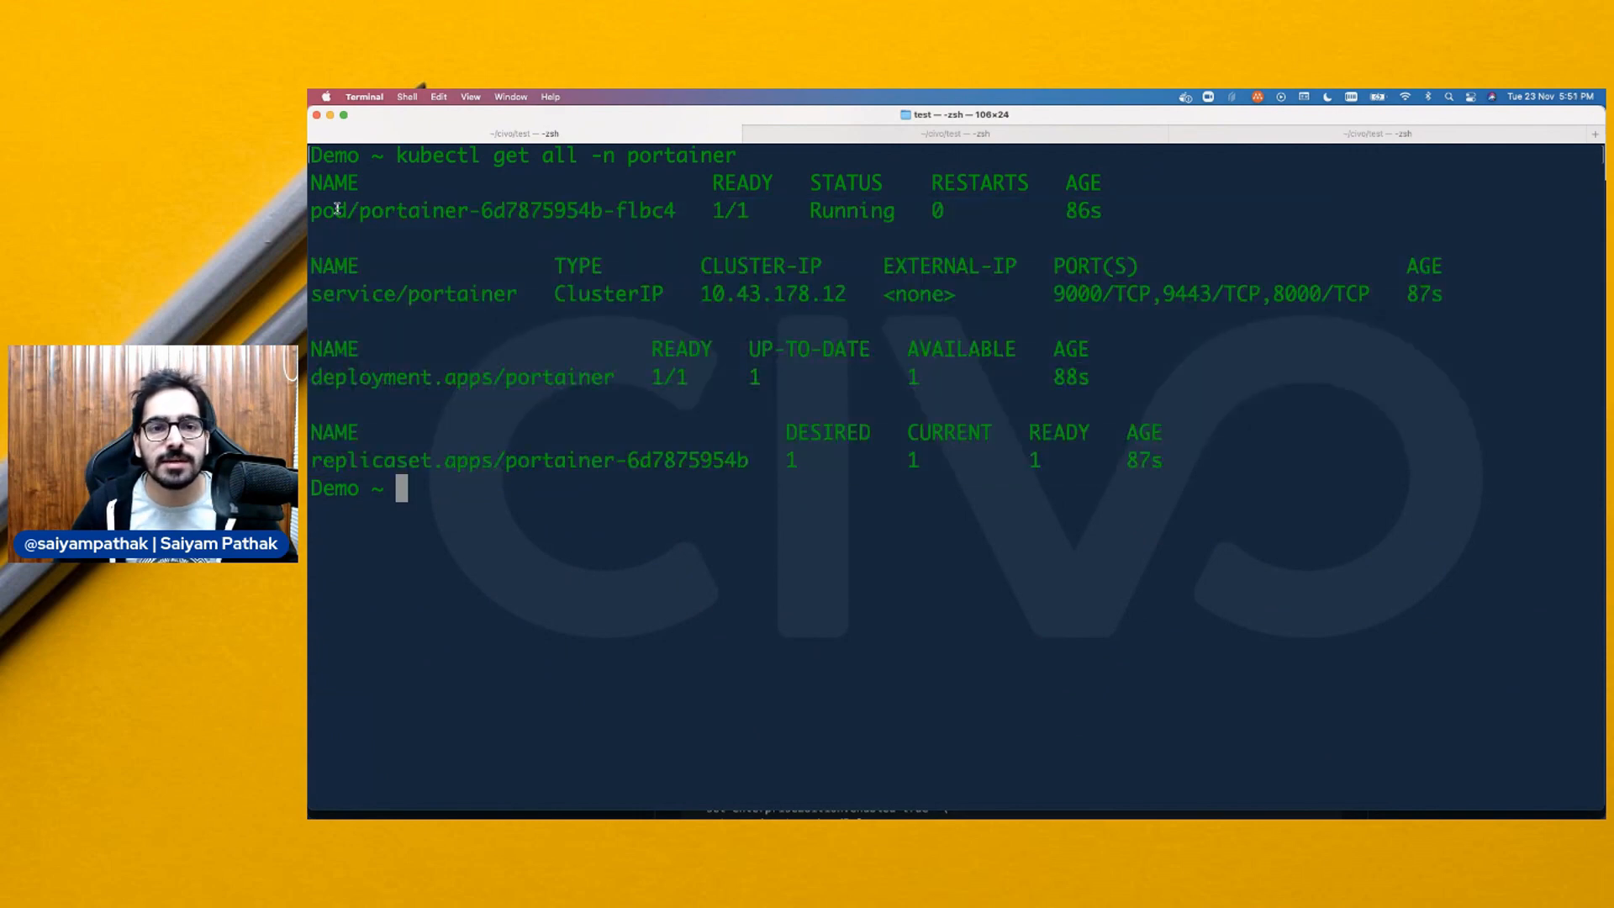
# Switch back to the Portainer documentation in Chrome and open the Portainer architecture page at its overview
pyautogui.press('super+Tab')
pyautogui.click(405, 123)
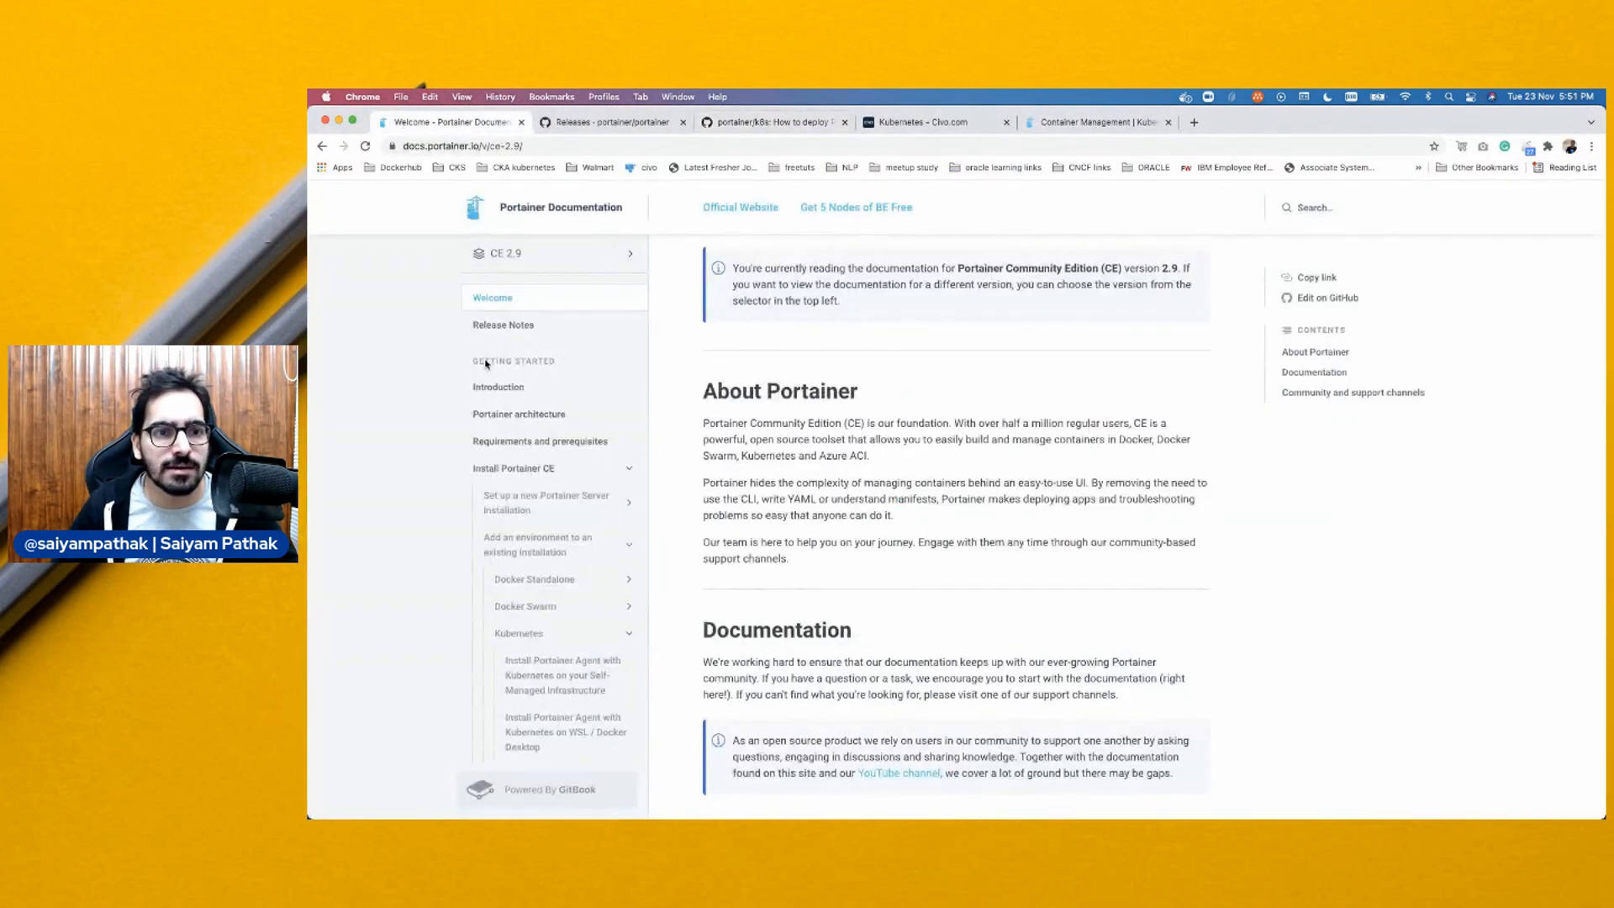
pyautogui.click(531, 420)
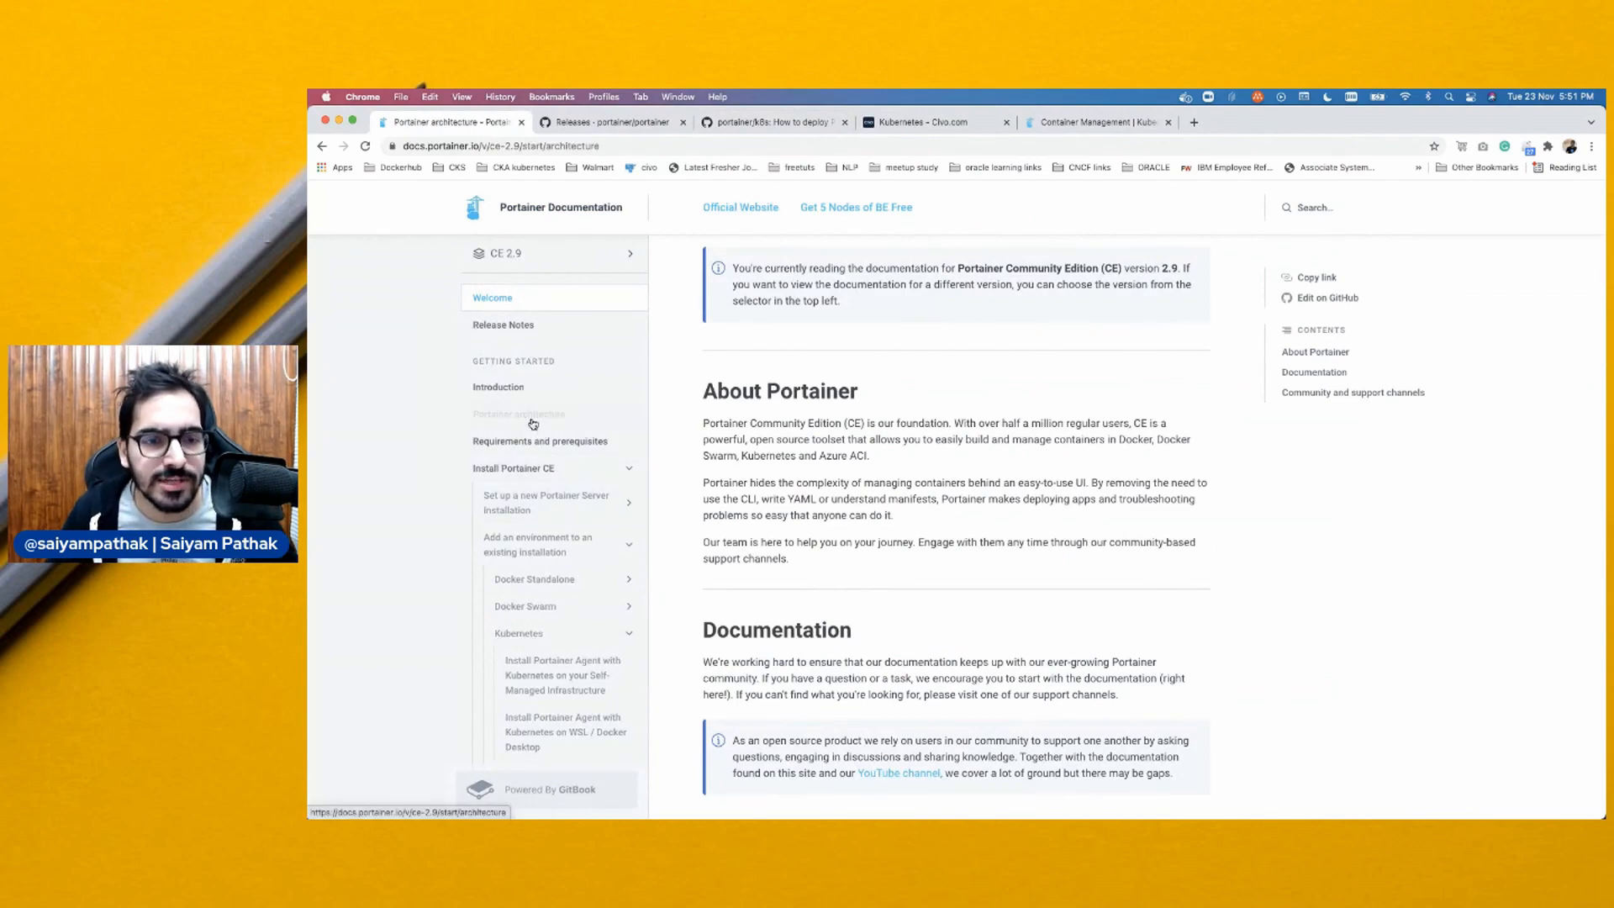
pyautogui.scroll(5, 797, 565)
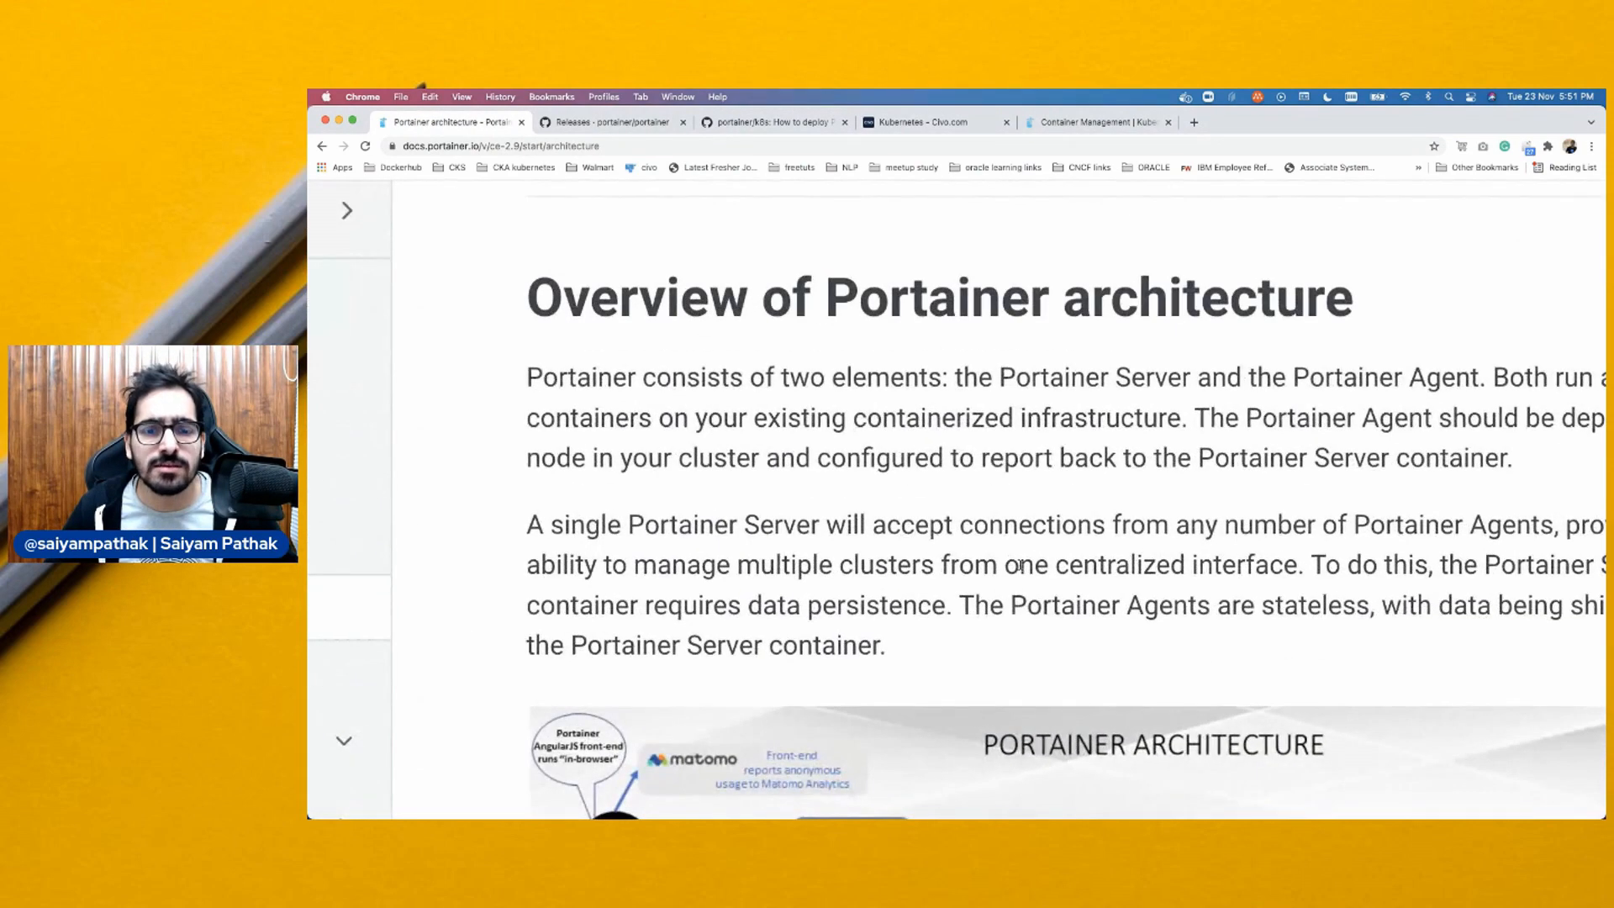
# Examine the architecture overview and diagram, including the Portainer Backend, the Edge Agents and the Agents in Docker and Kubernetes environments
pyautogui.scroll(-5, 1018, 564)
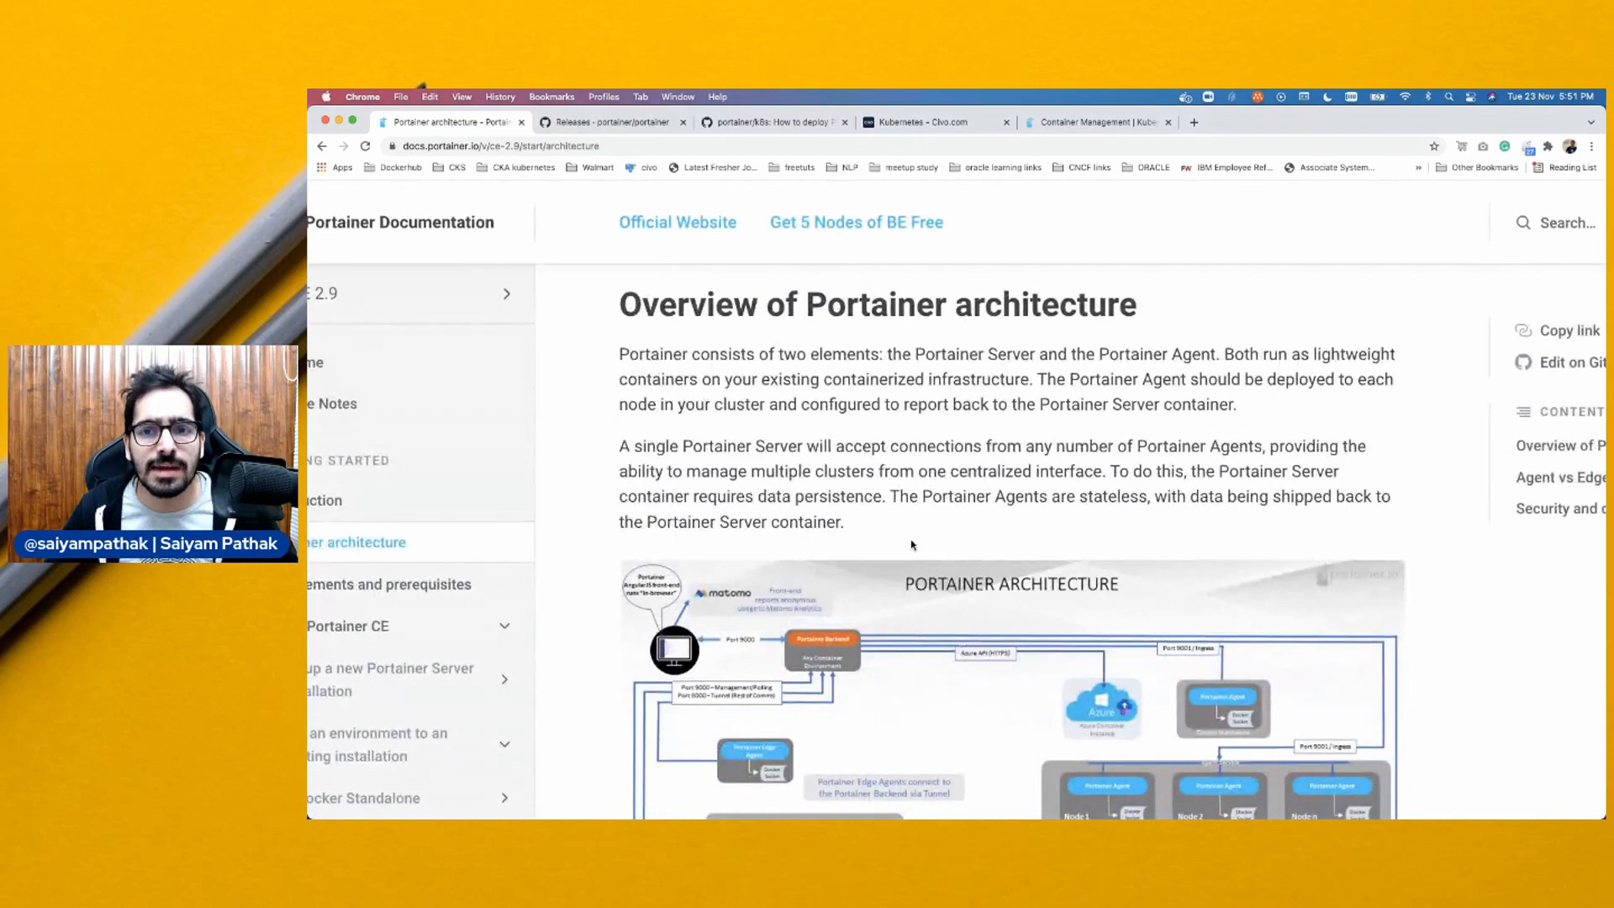
pyautogui.scroll(-3, 837, 493)
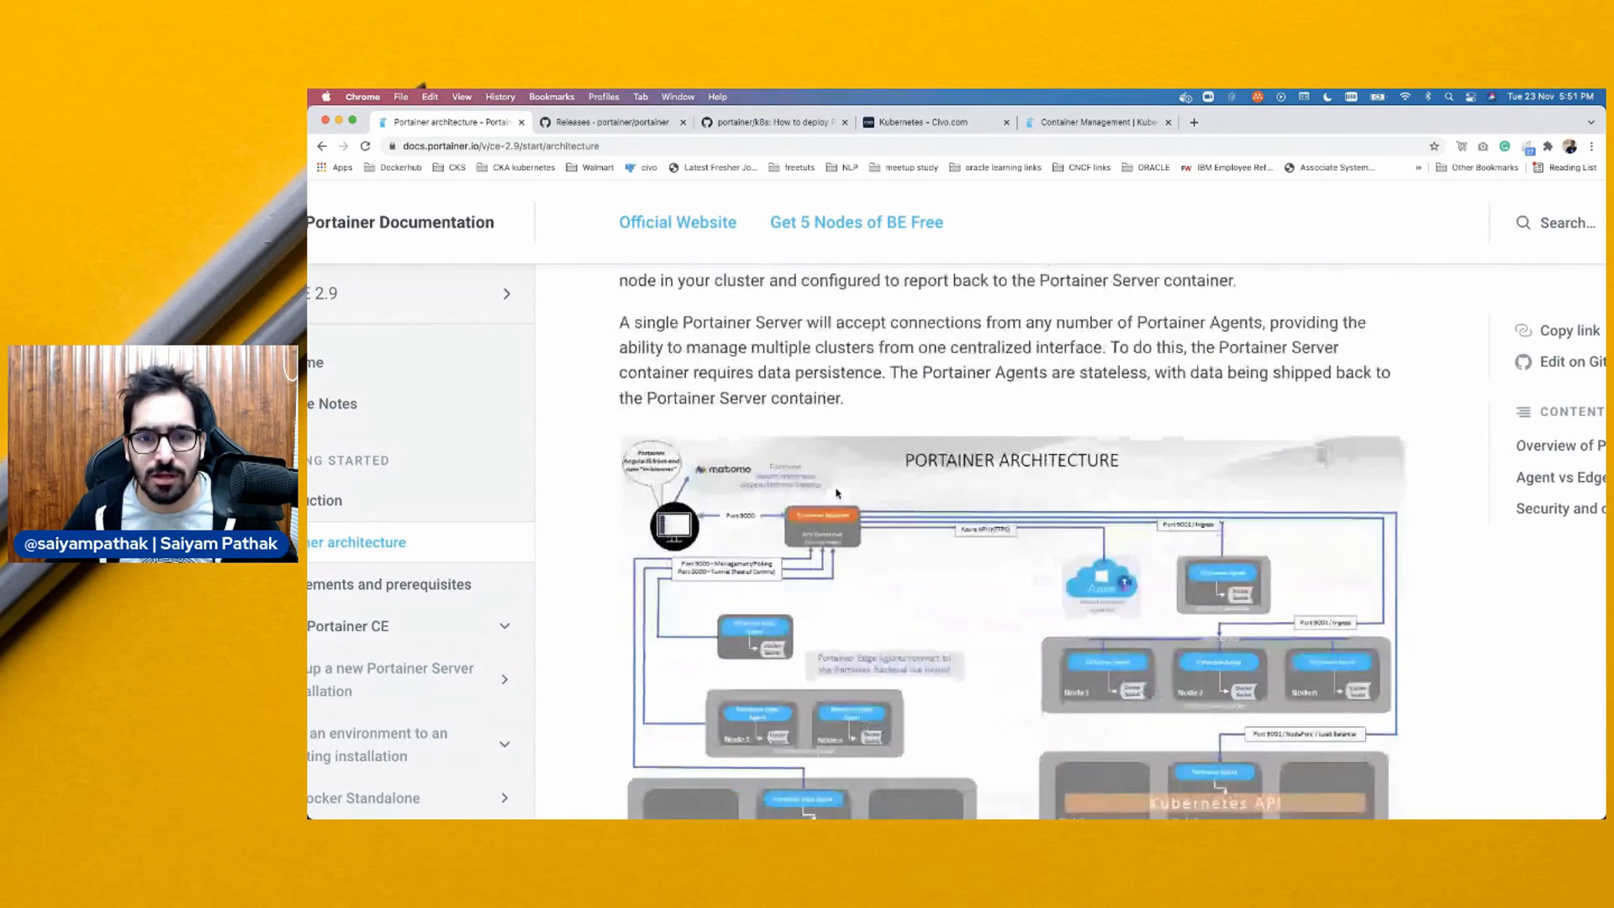
pyautogui.scroll(5, 837, 492)
pyautogui.scroll(-3, 698, 365)
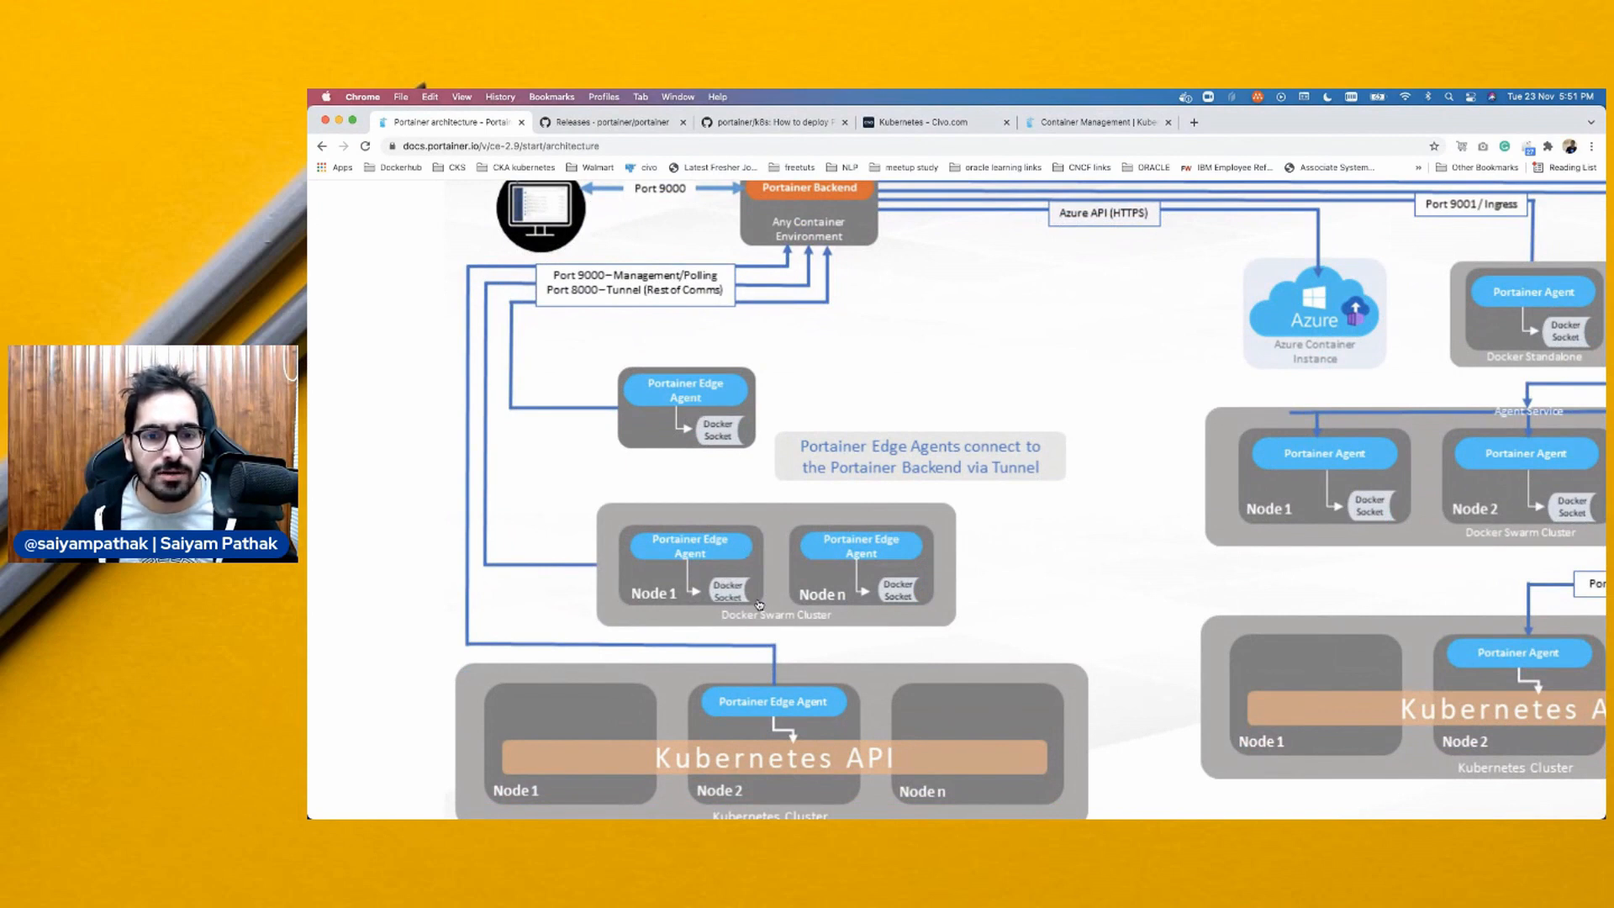
pyautogui.scroll(-3, 798, 598)
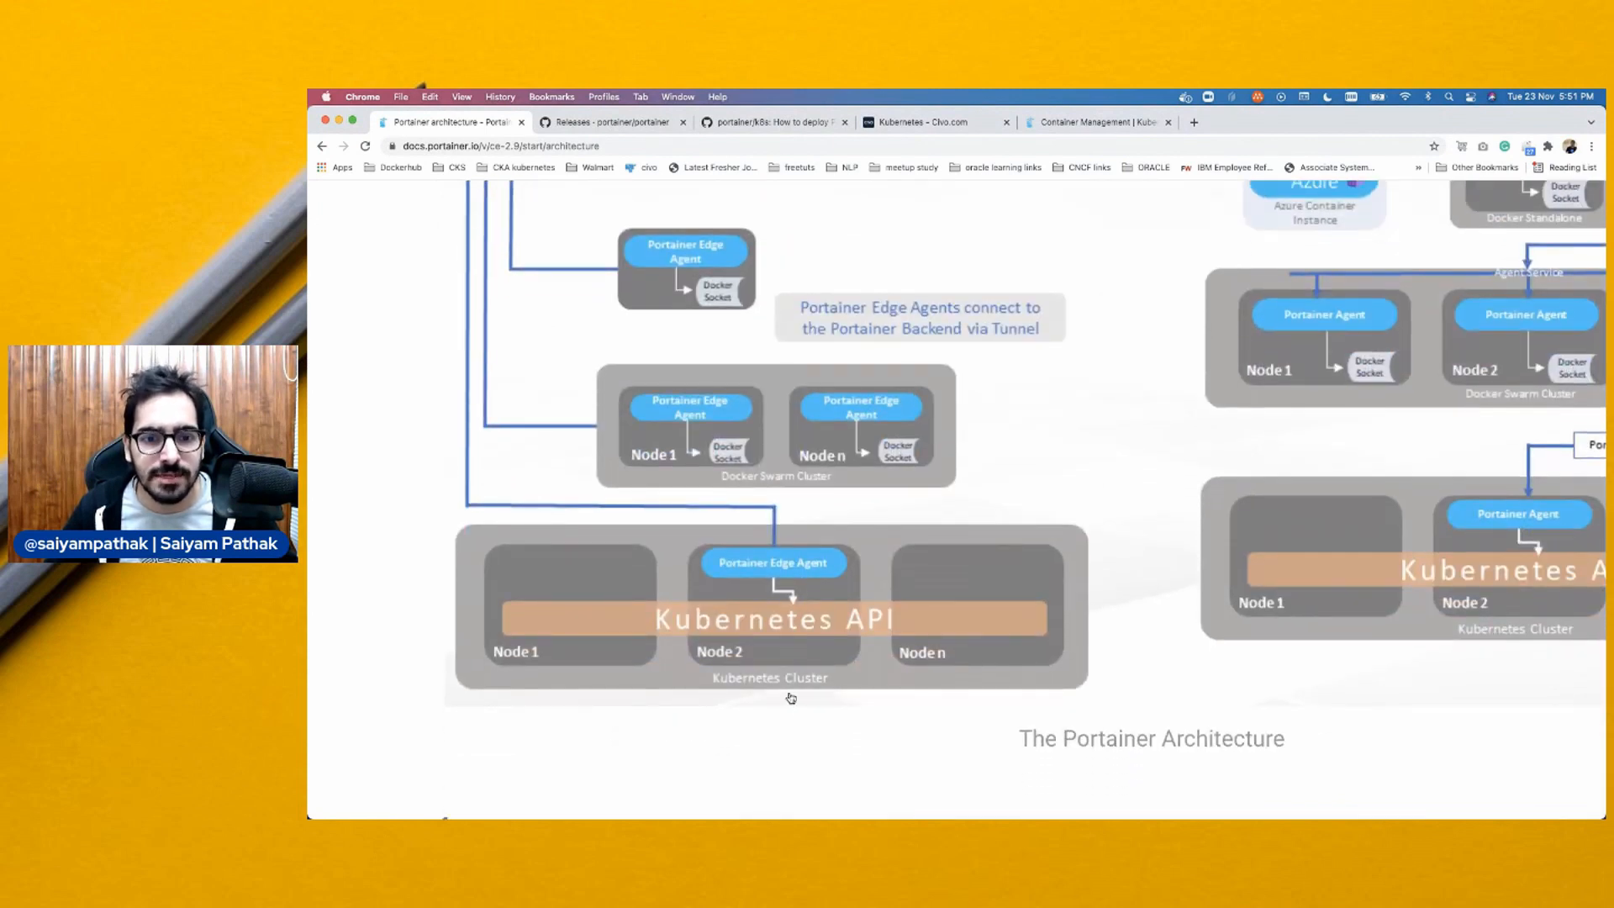
pyautogui.hscroll(3, 983, 598)
pyautogui.scroll(5, 1008, 590)
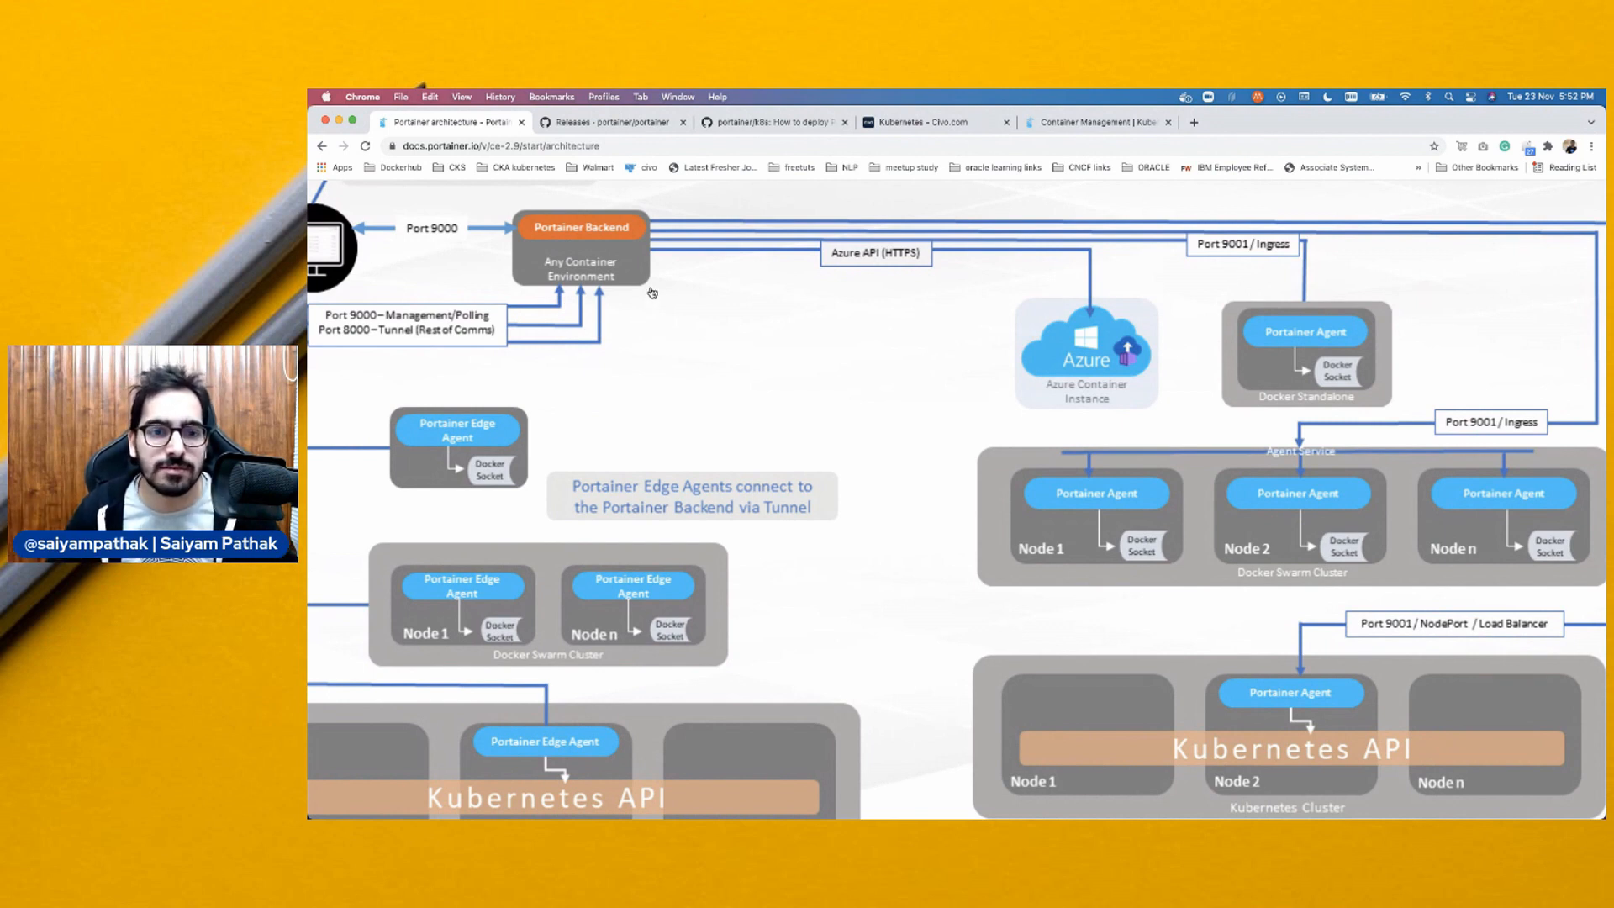
pyautogui.hscroll(-2, 618, 363)
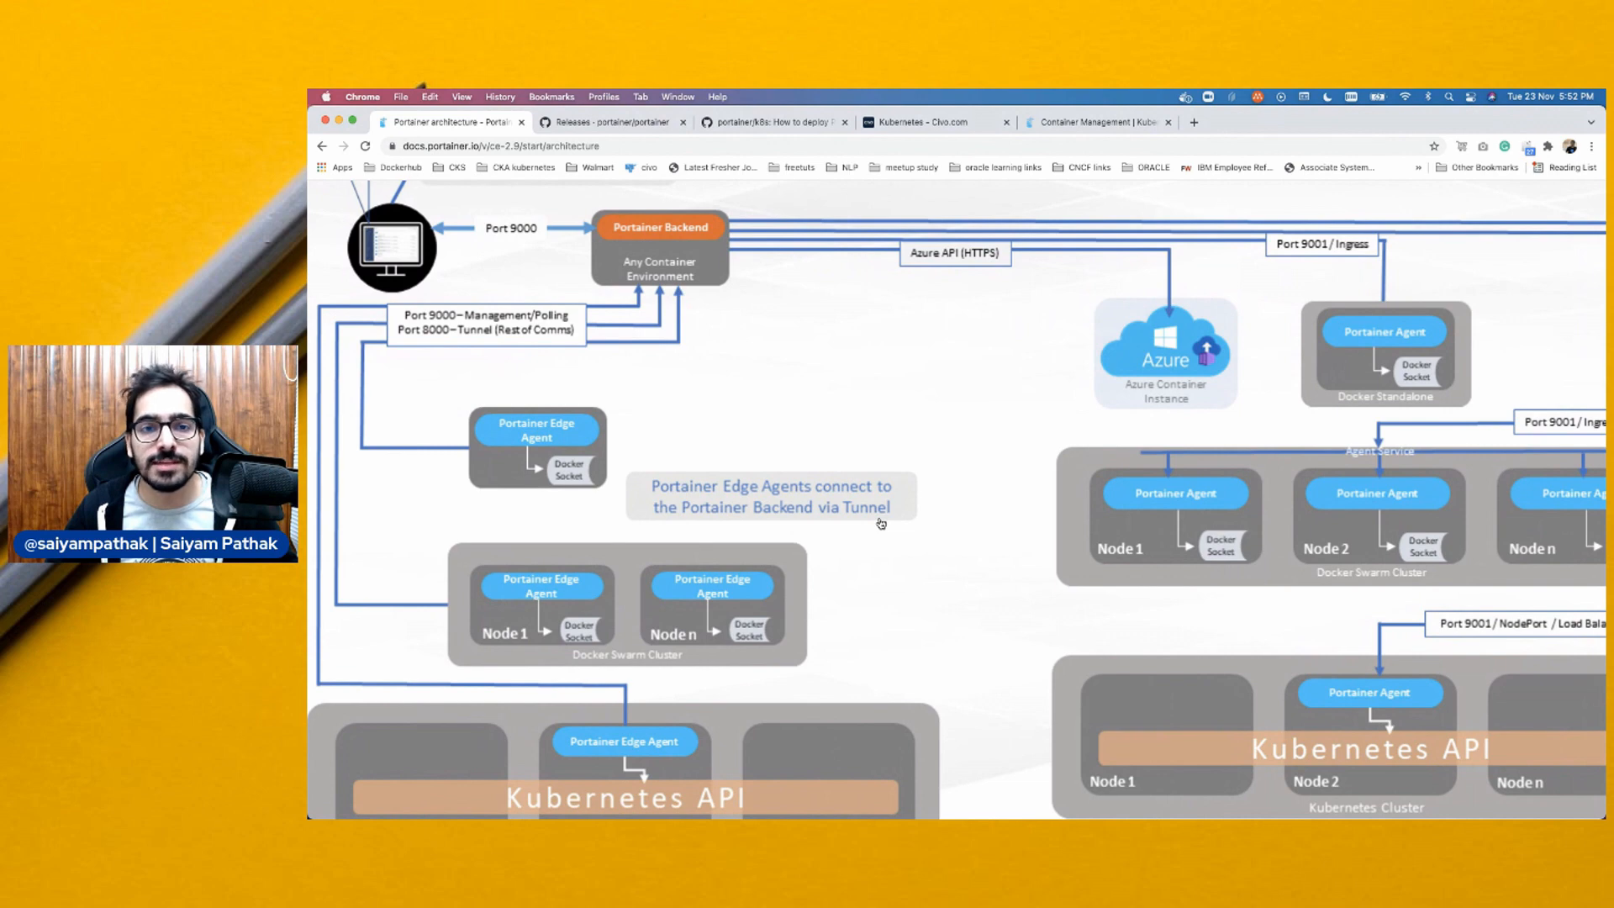
pyautogui.scroll(3, 881, 523)
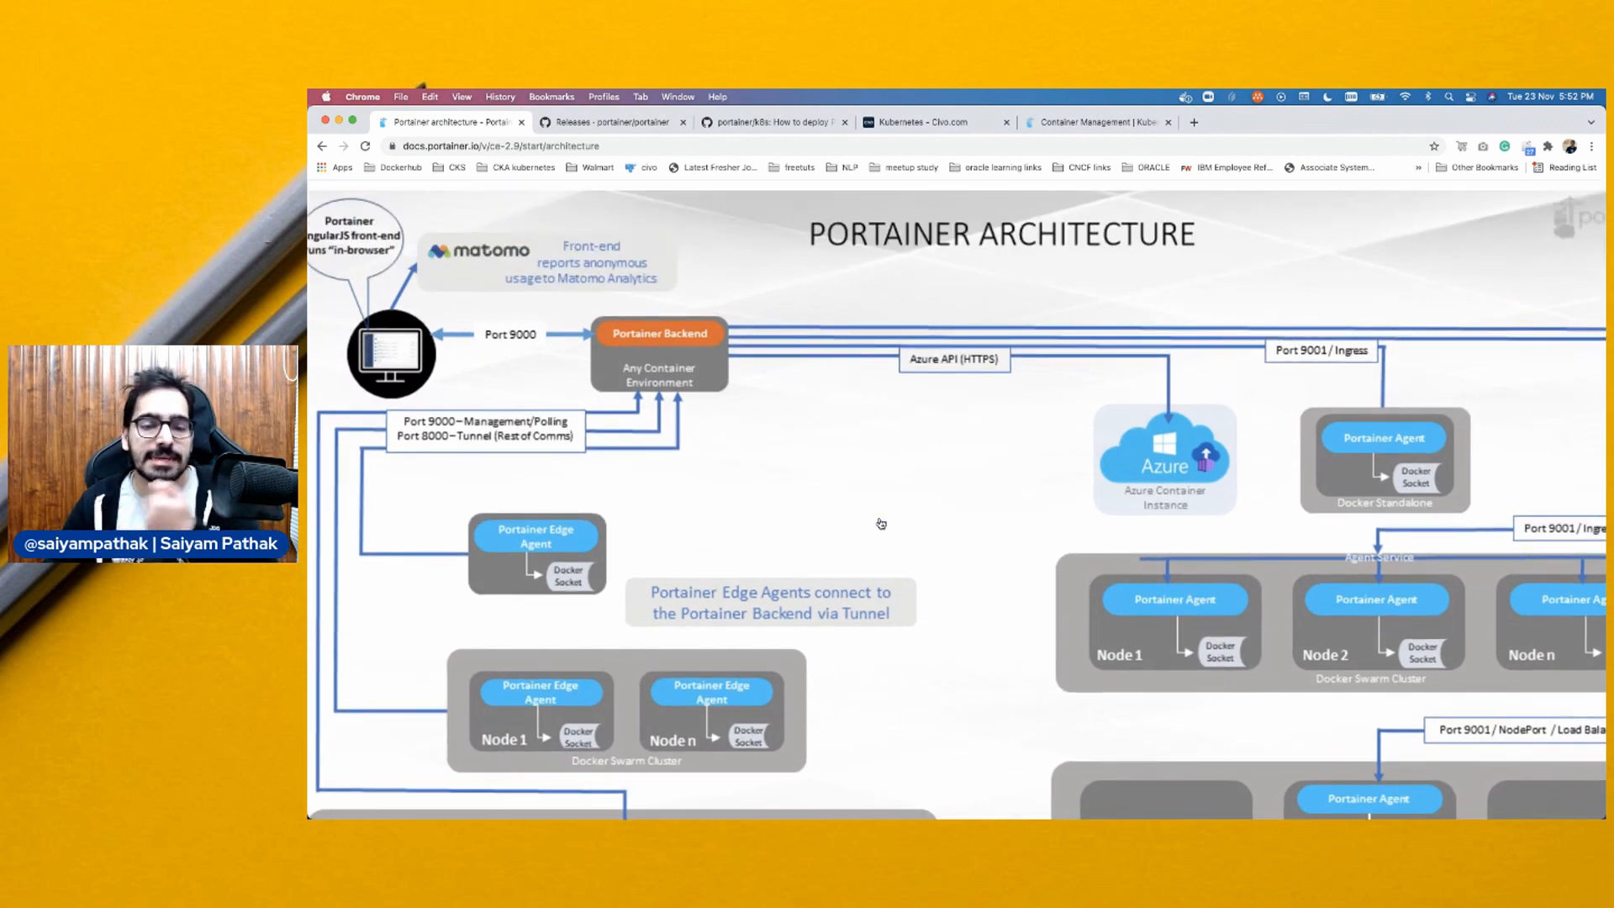
pyautogui.scroll(10, 880, 523)
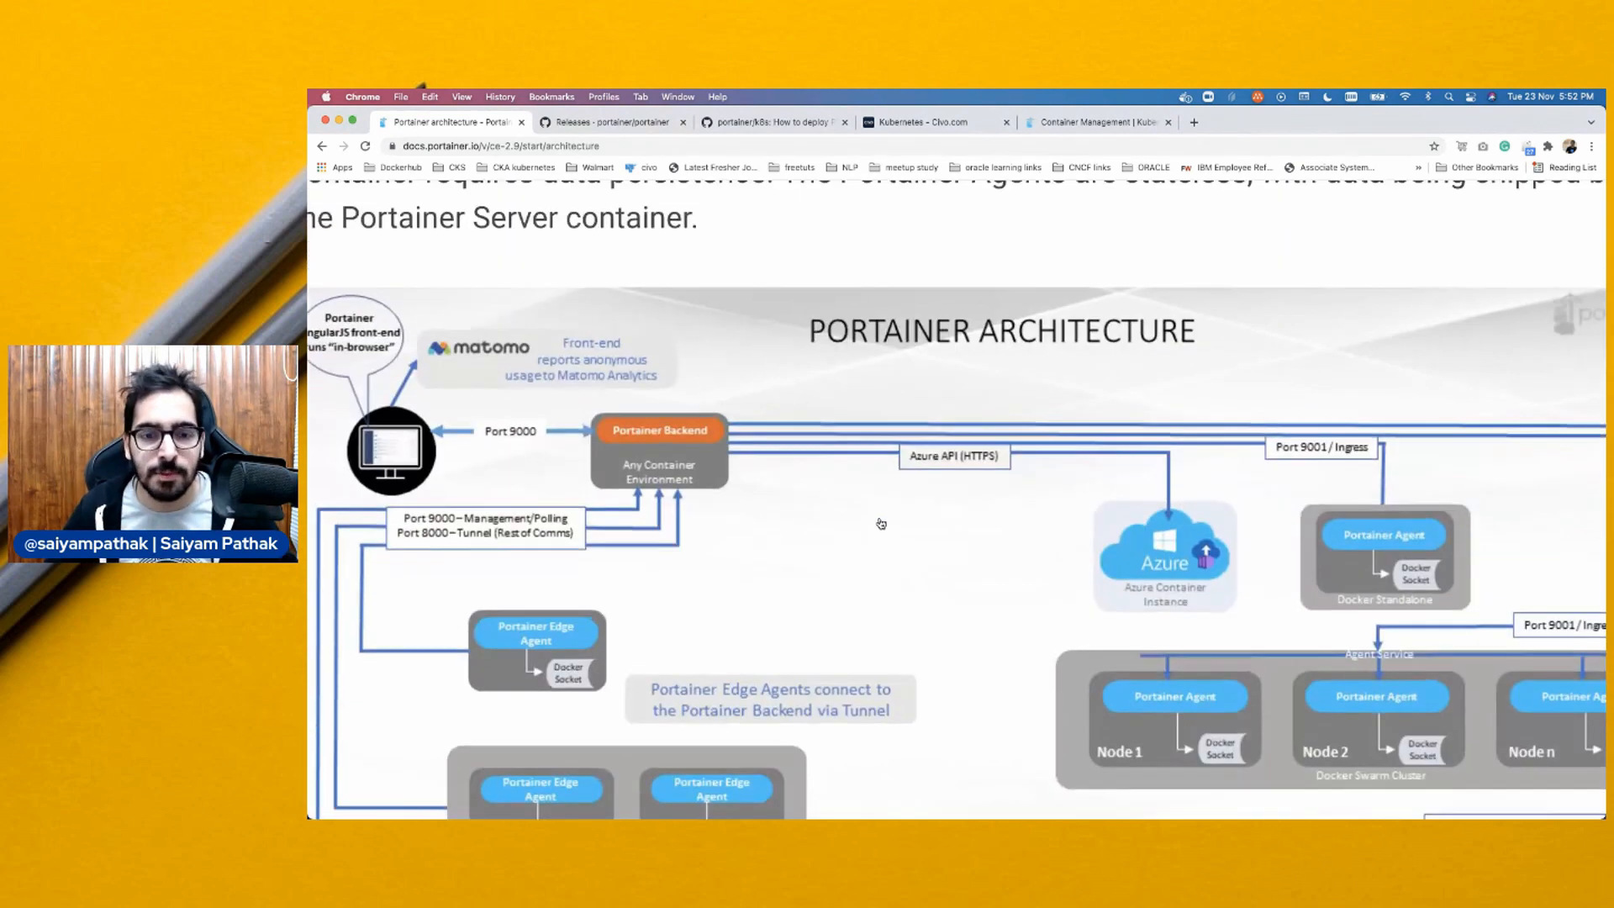
pyautogui.scroll(-5, 881, 524)
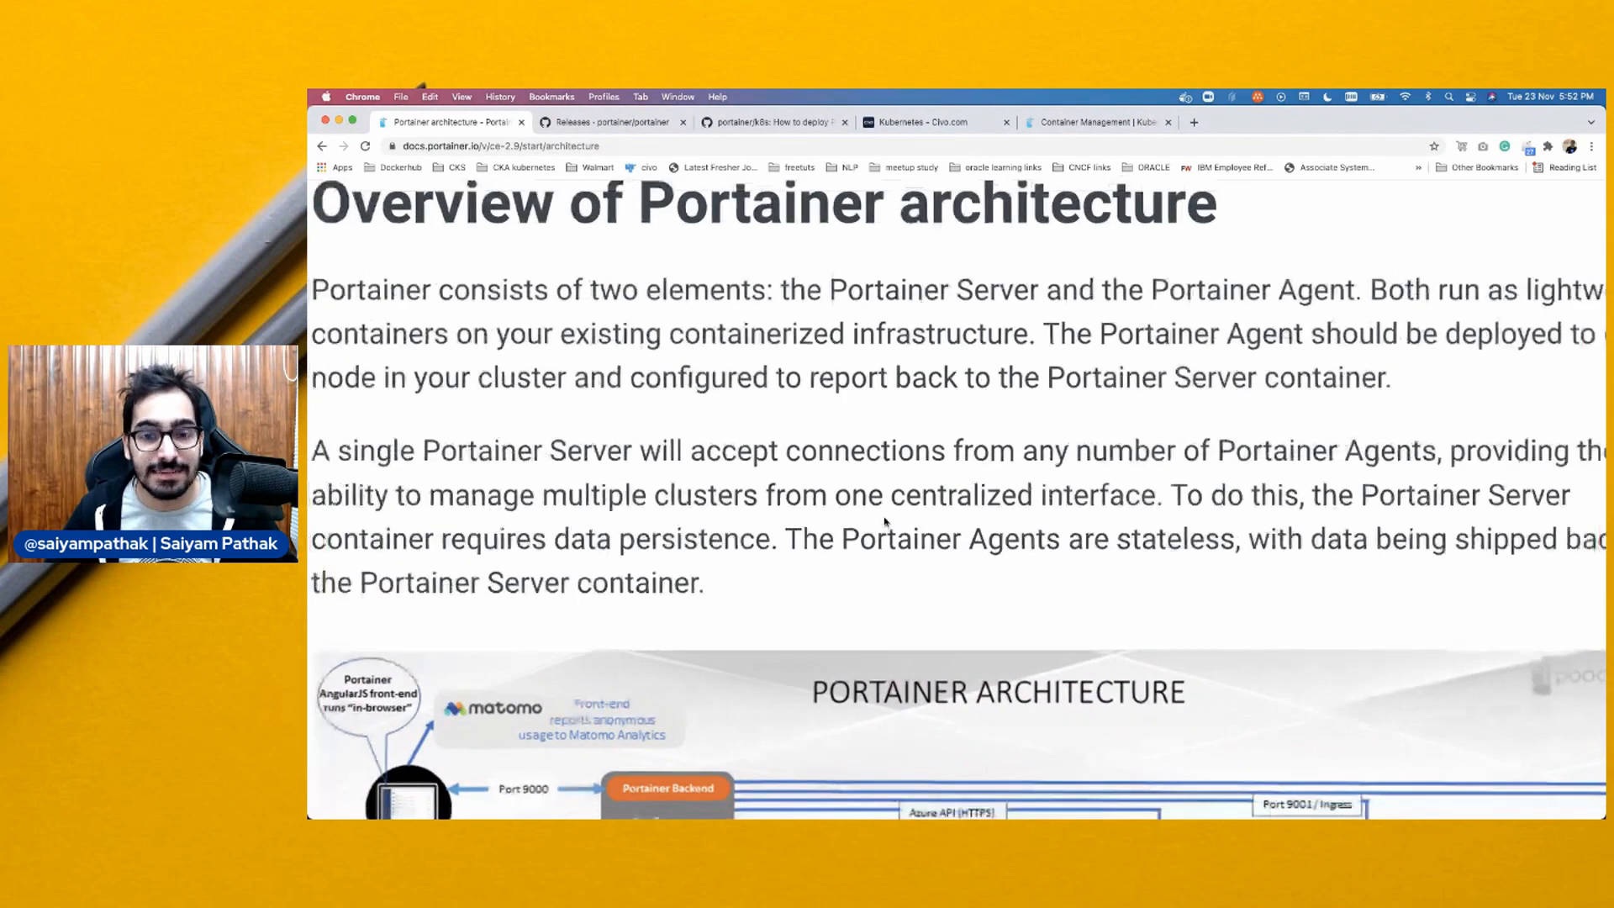
pyautogui.scroll(-1, 871, 573)
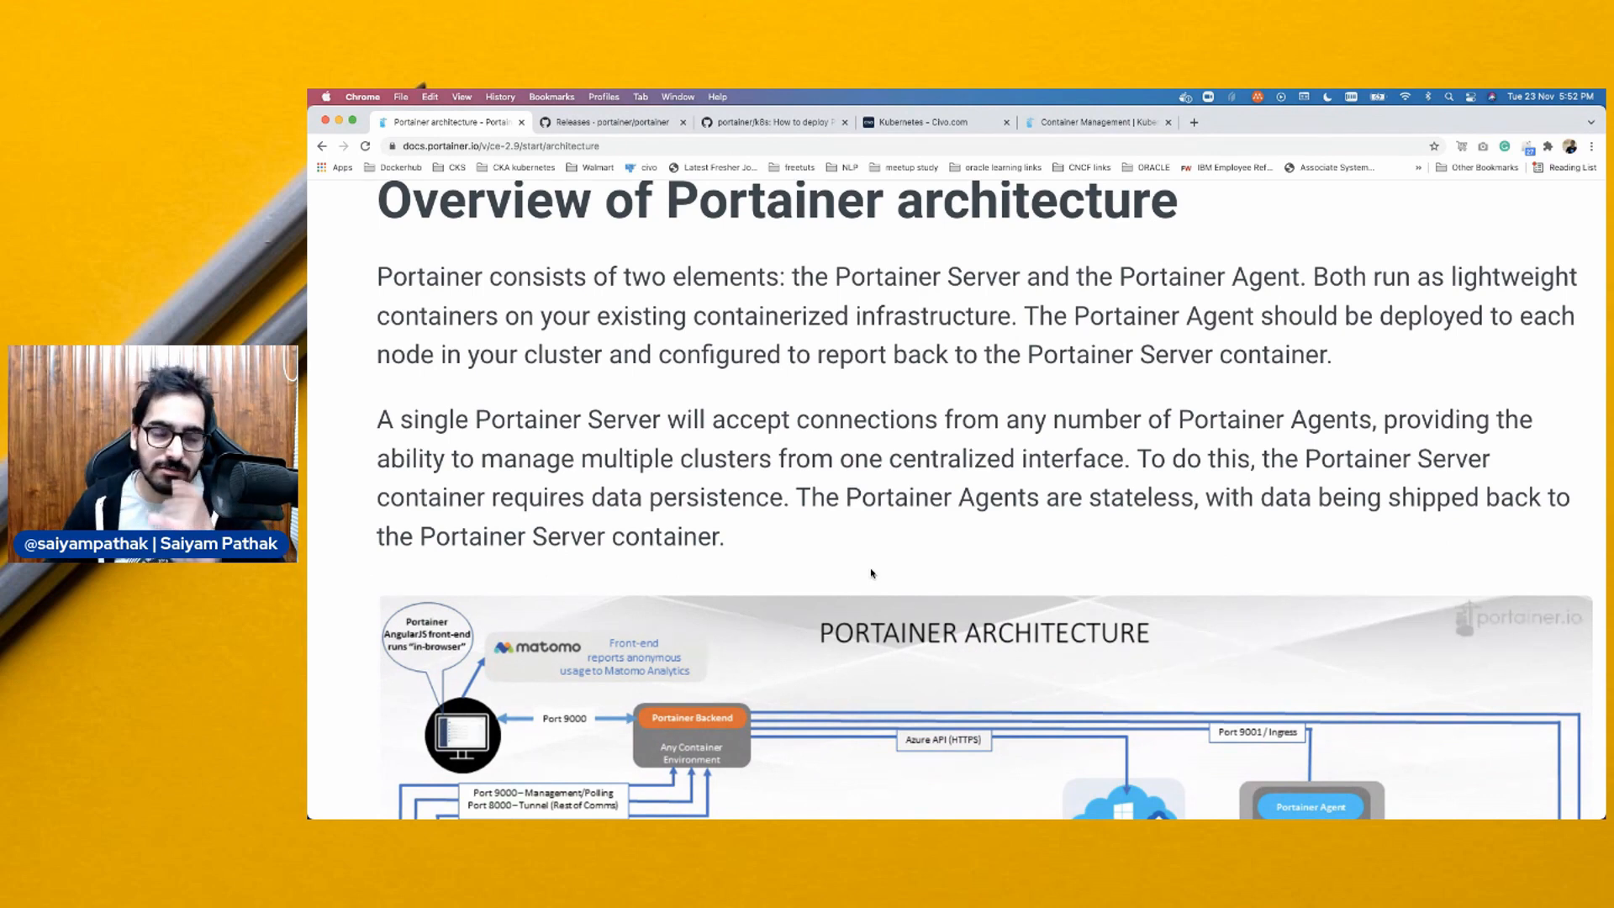
# Read the Agent vs Edge Agent section on how remote environments reach the Portainer Server
pyautogui.scroll(-15, 872, 573)
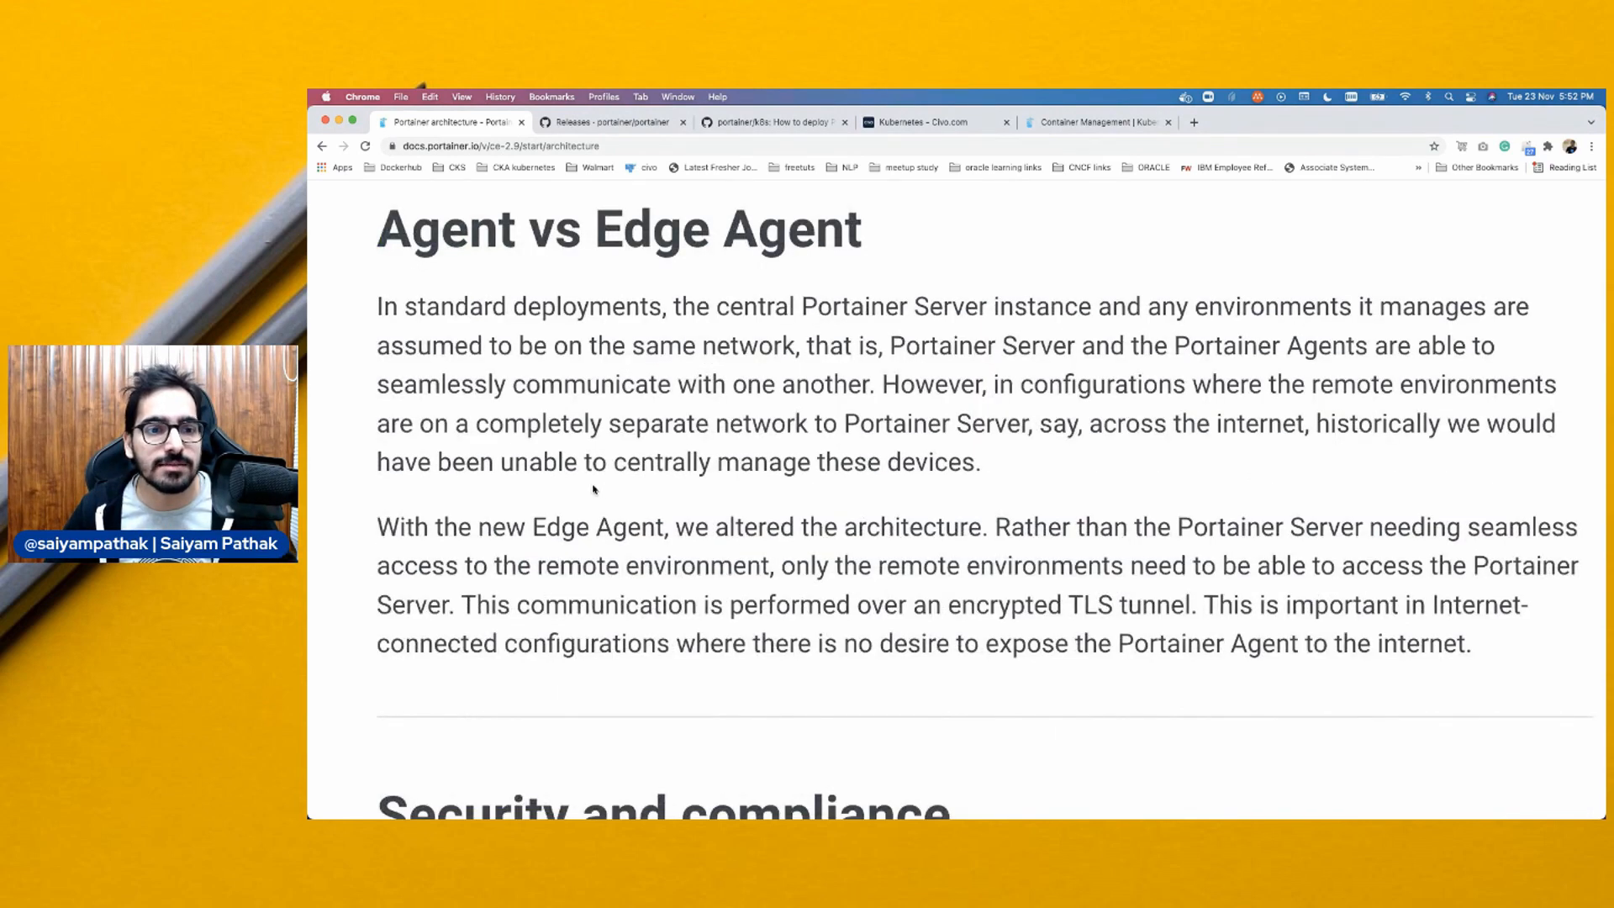
pyautogui.moveTo(539, 526); pyautogui.dragTo(975, 668)
pyautogui.click(1101, 618)
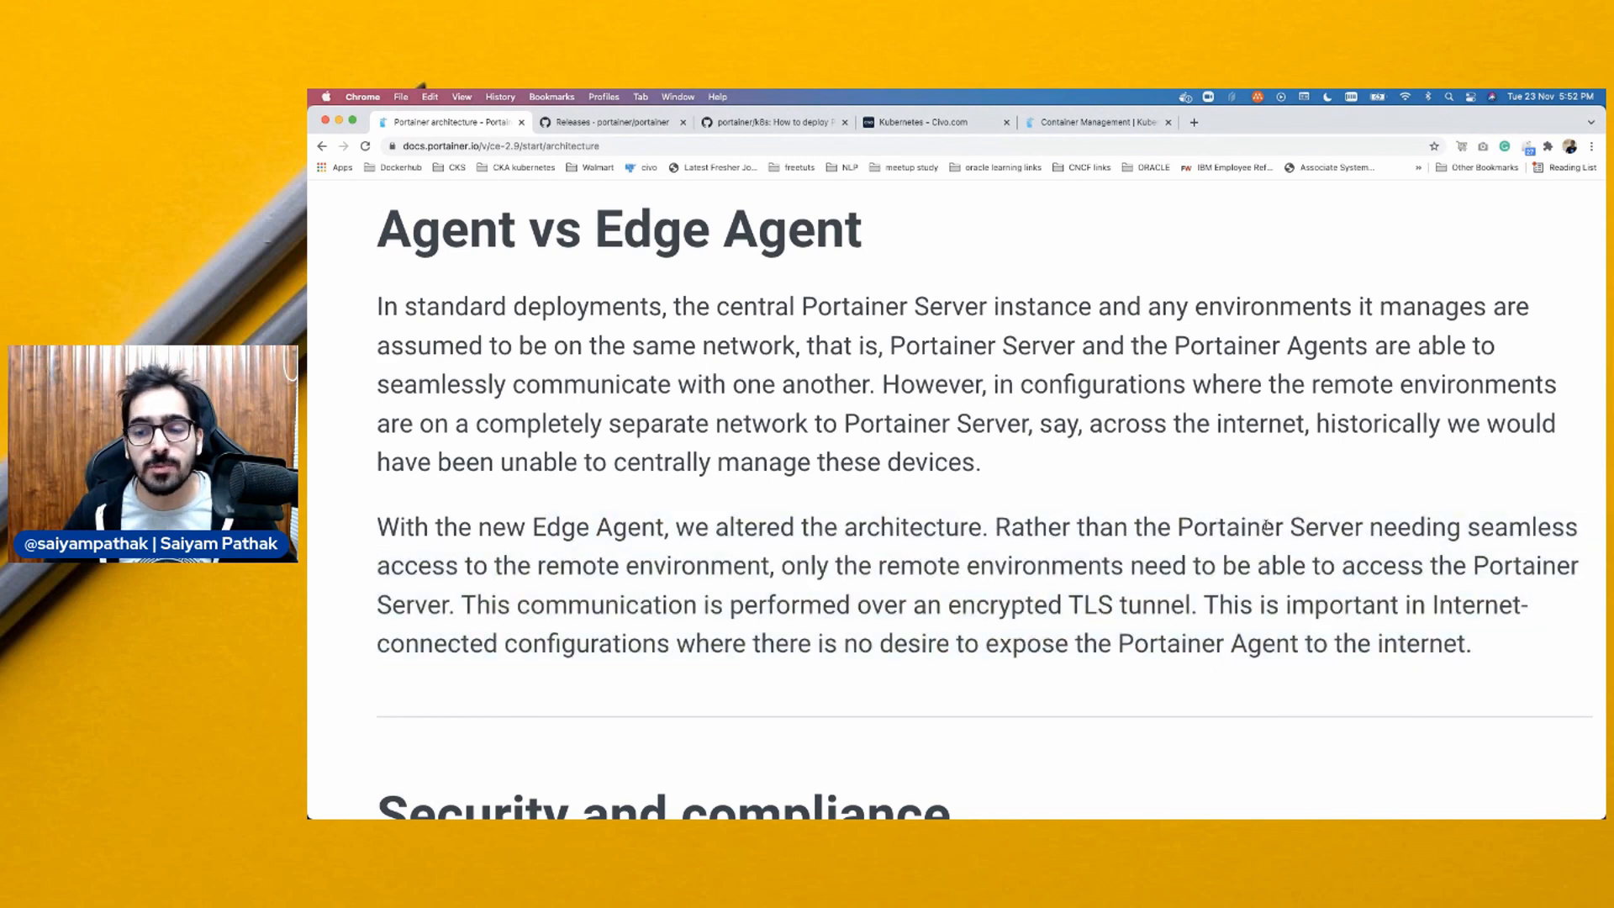
pyautogui.moveTo(560, 571); pyautogui.dragTo(761, 575)
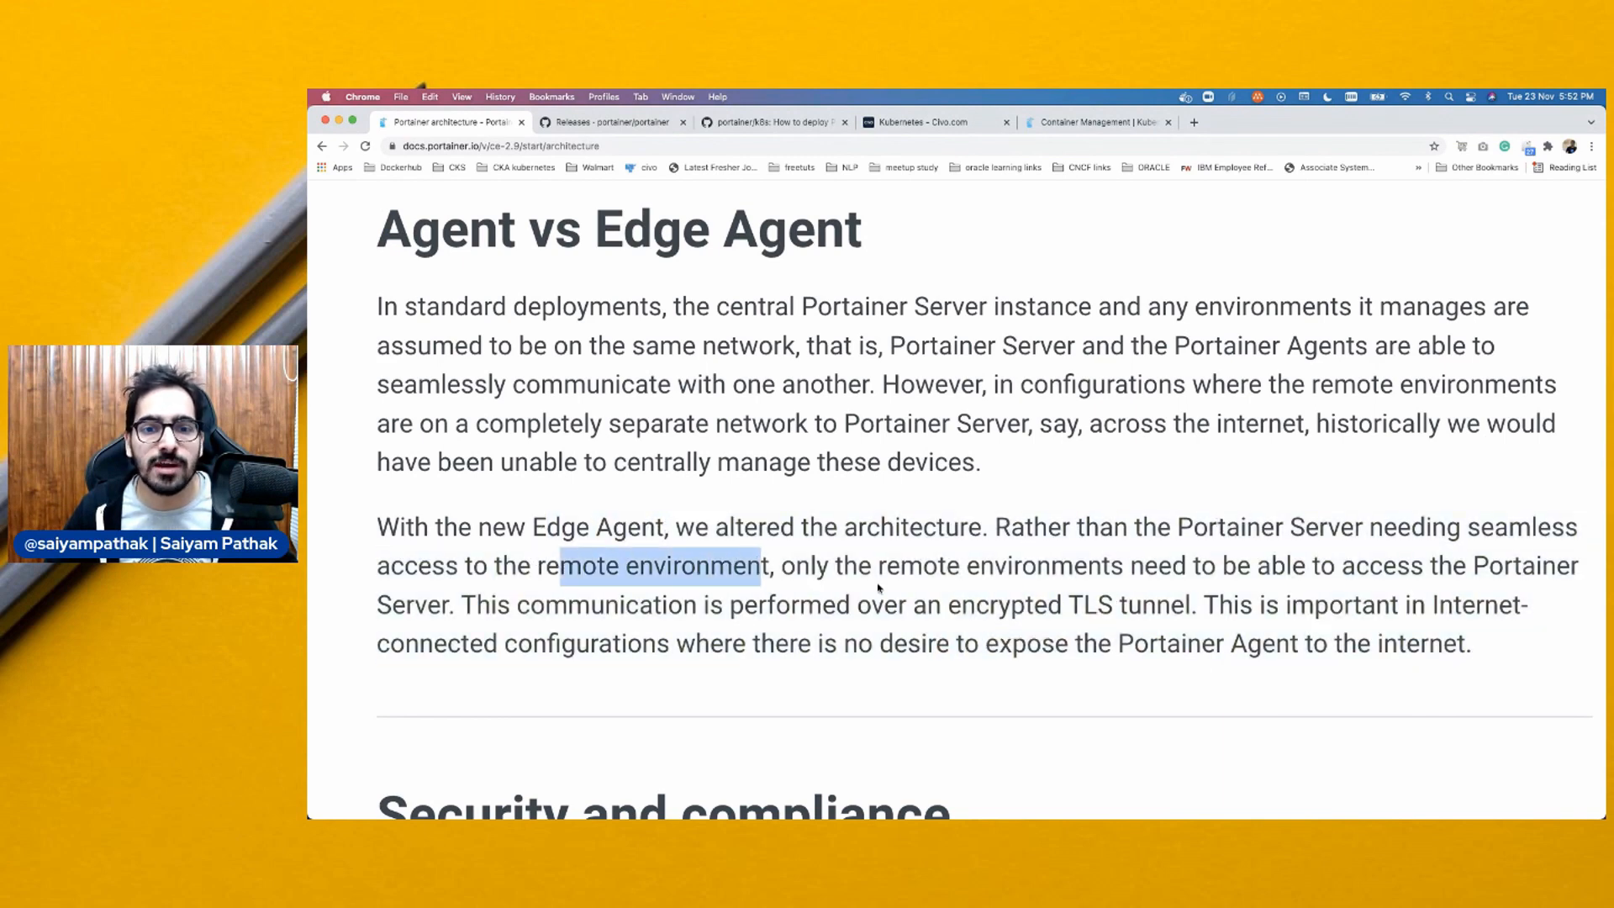
pyautogui.click(886, 590)
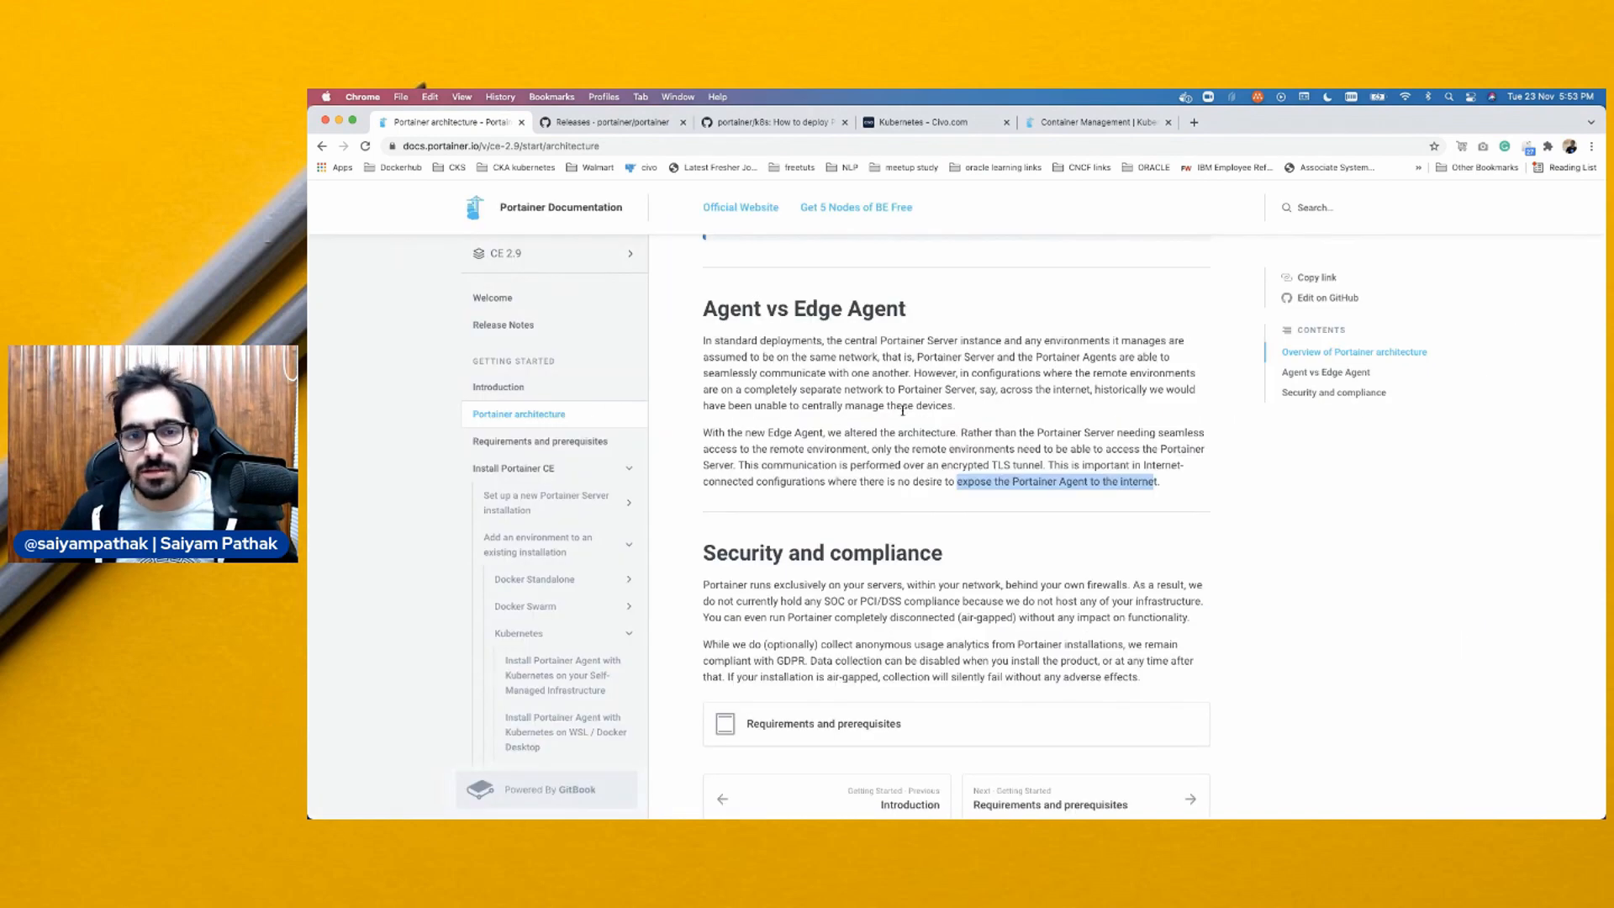
pyautogui.scroll(10, 902, 410)
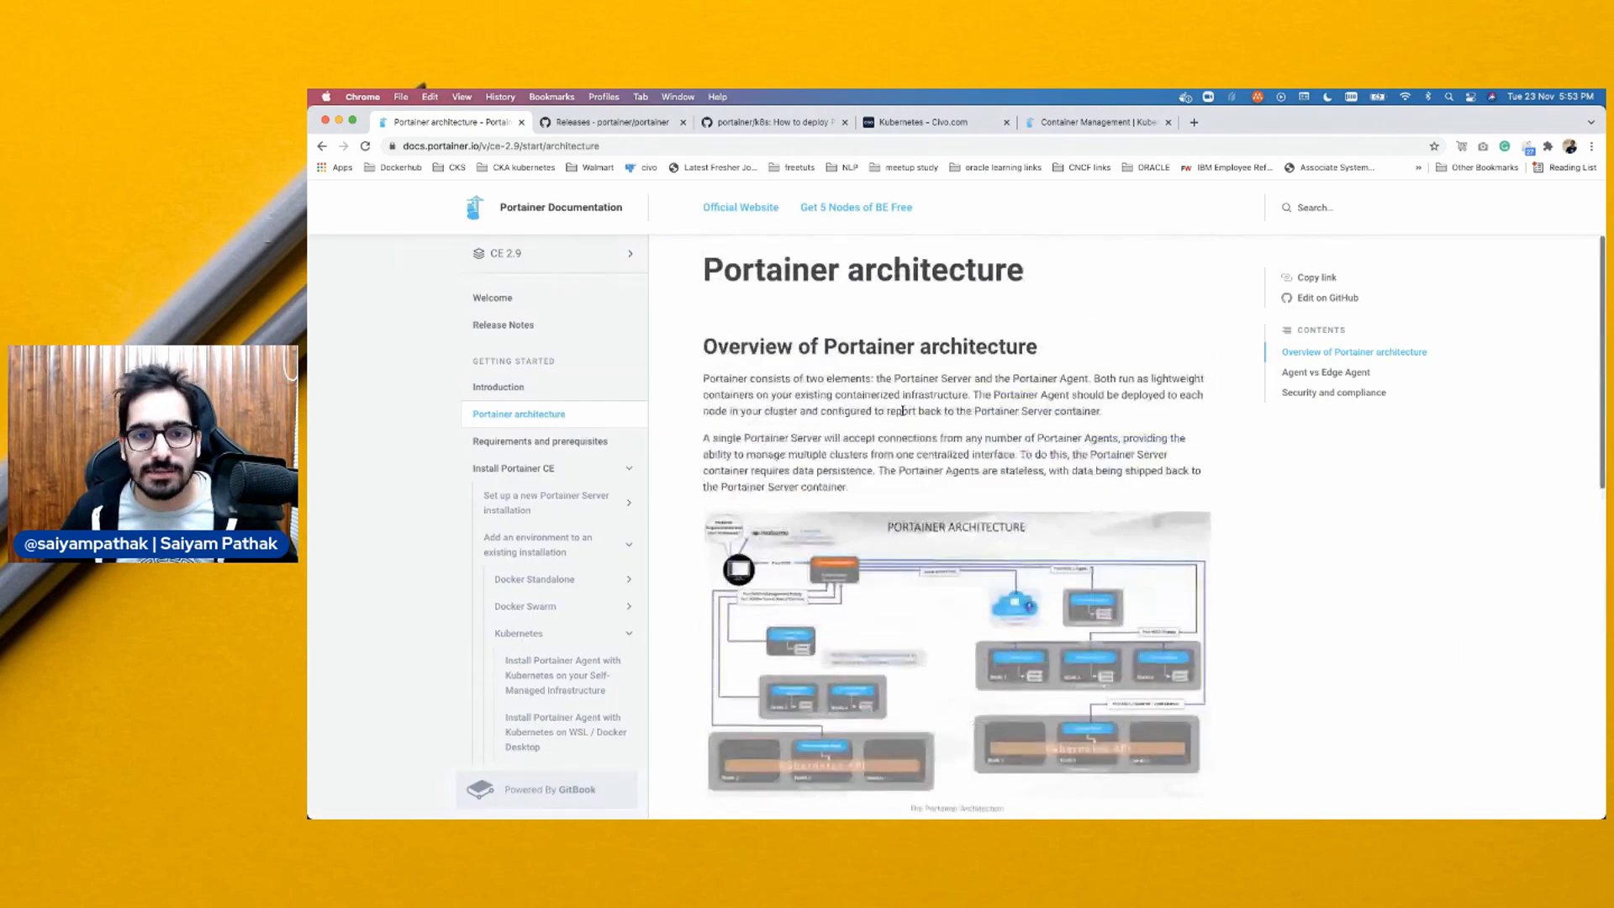
pyautogui.press('super+plus')
# Switch to Terminal and review the Portainer ingress manifest with cat ing.yaml
pyautogui.press('super+Tab')
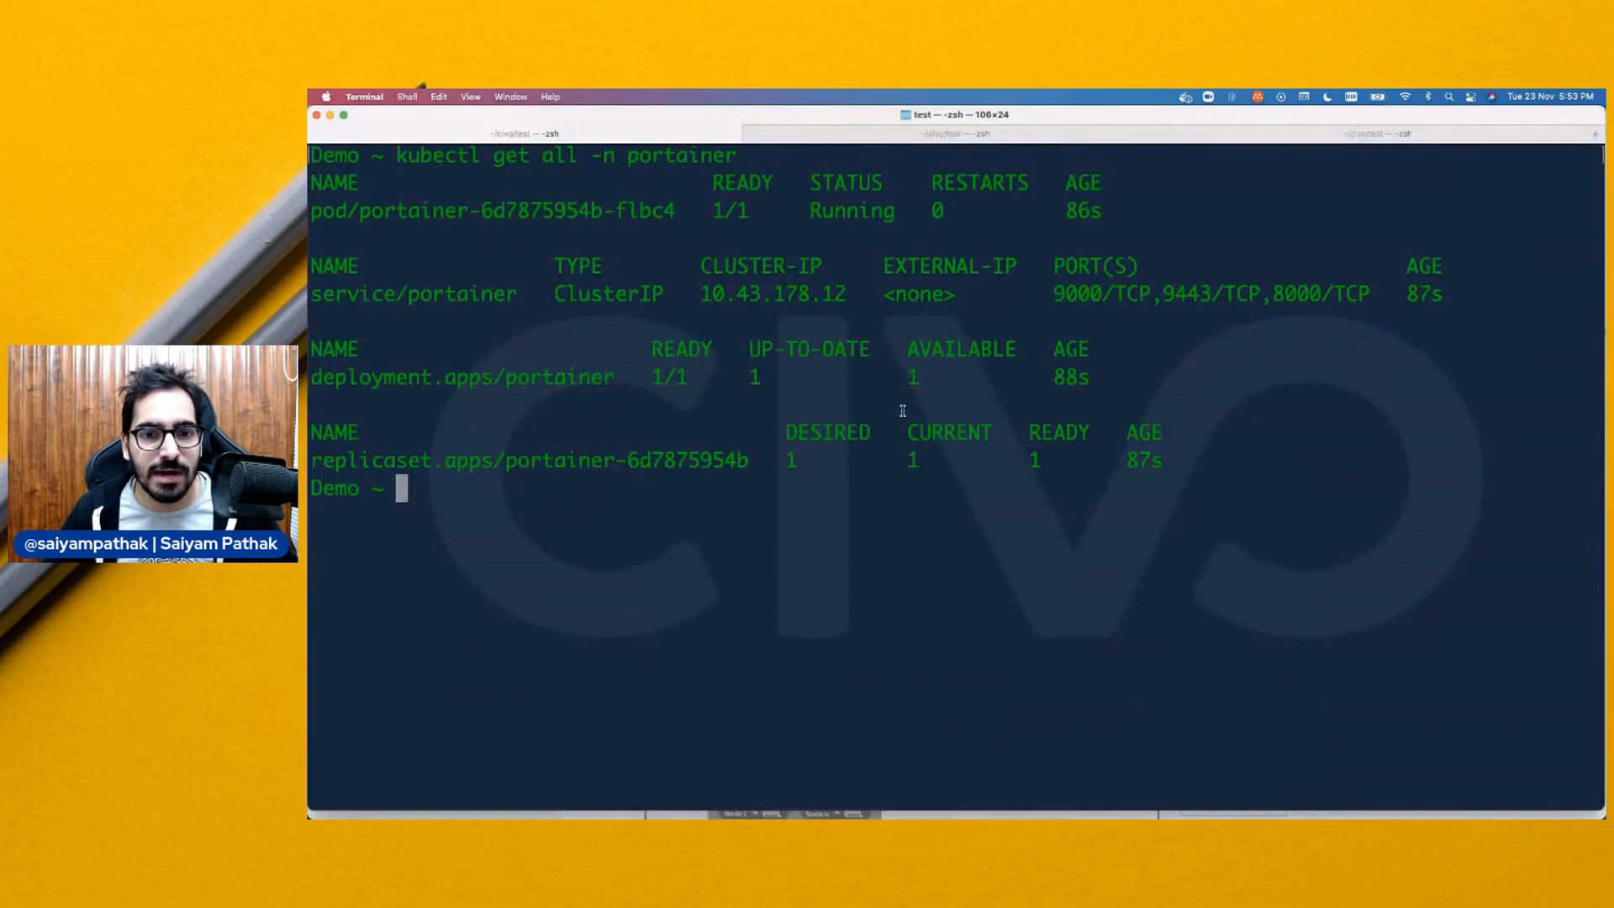
pyautogui.write('ct i')
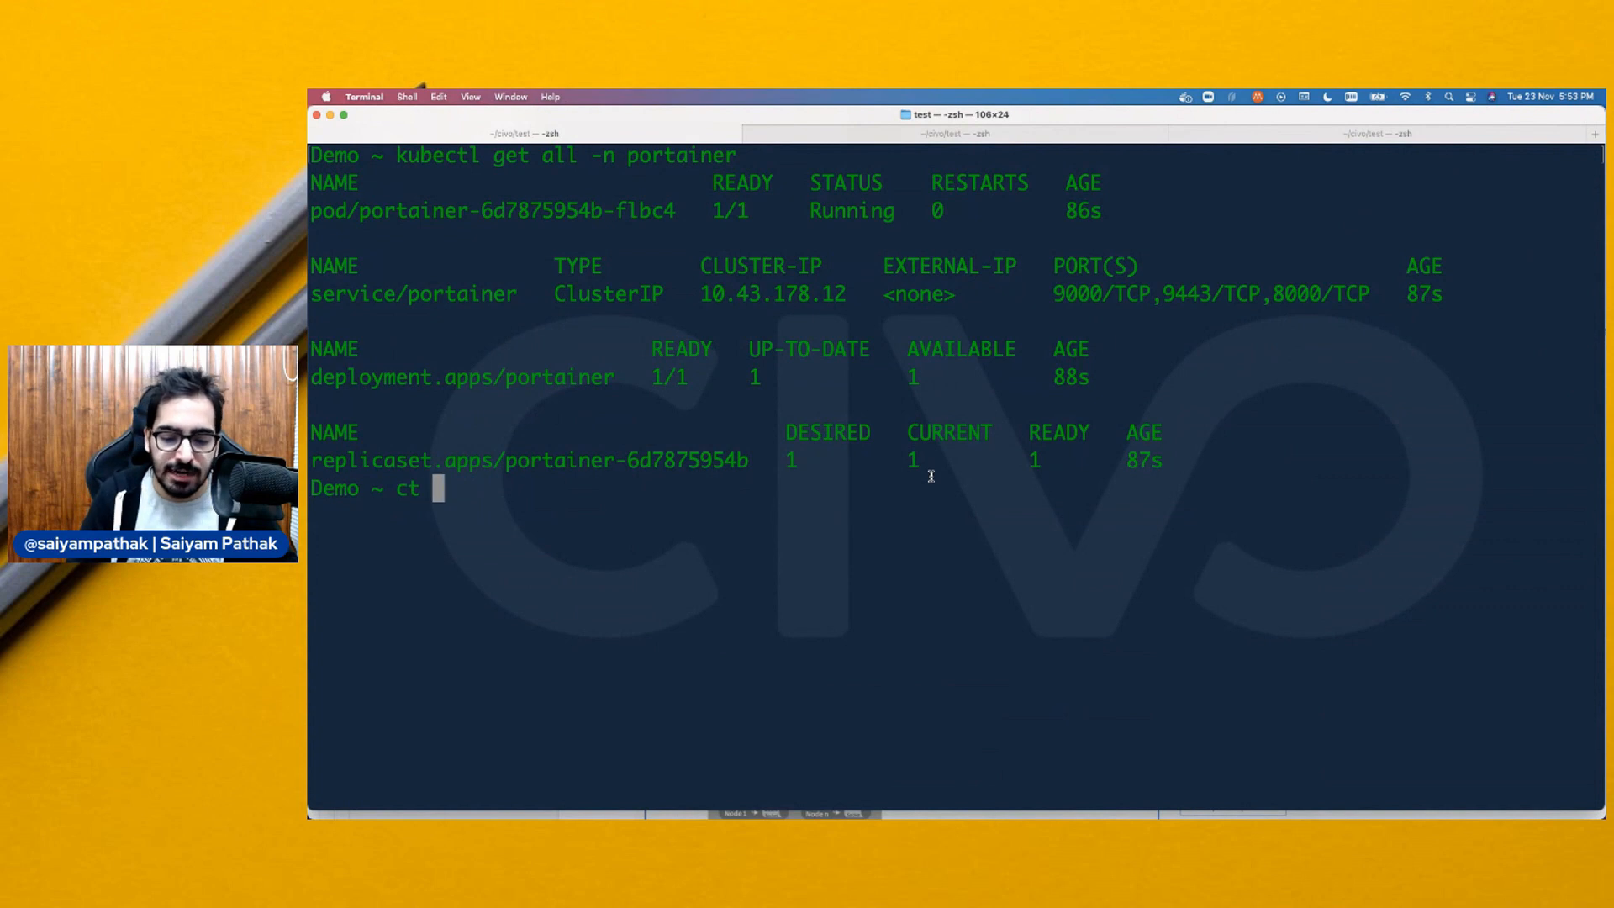
pyautogui.press('Tab')
pyautogui.hotkey('ctrl', 'a')
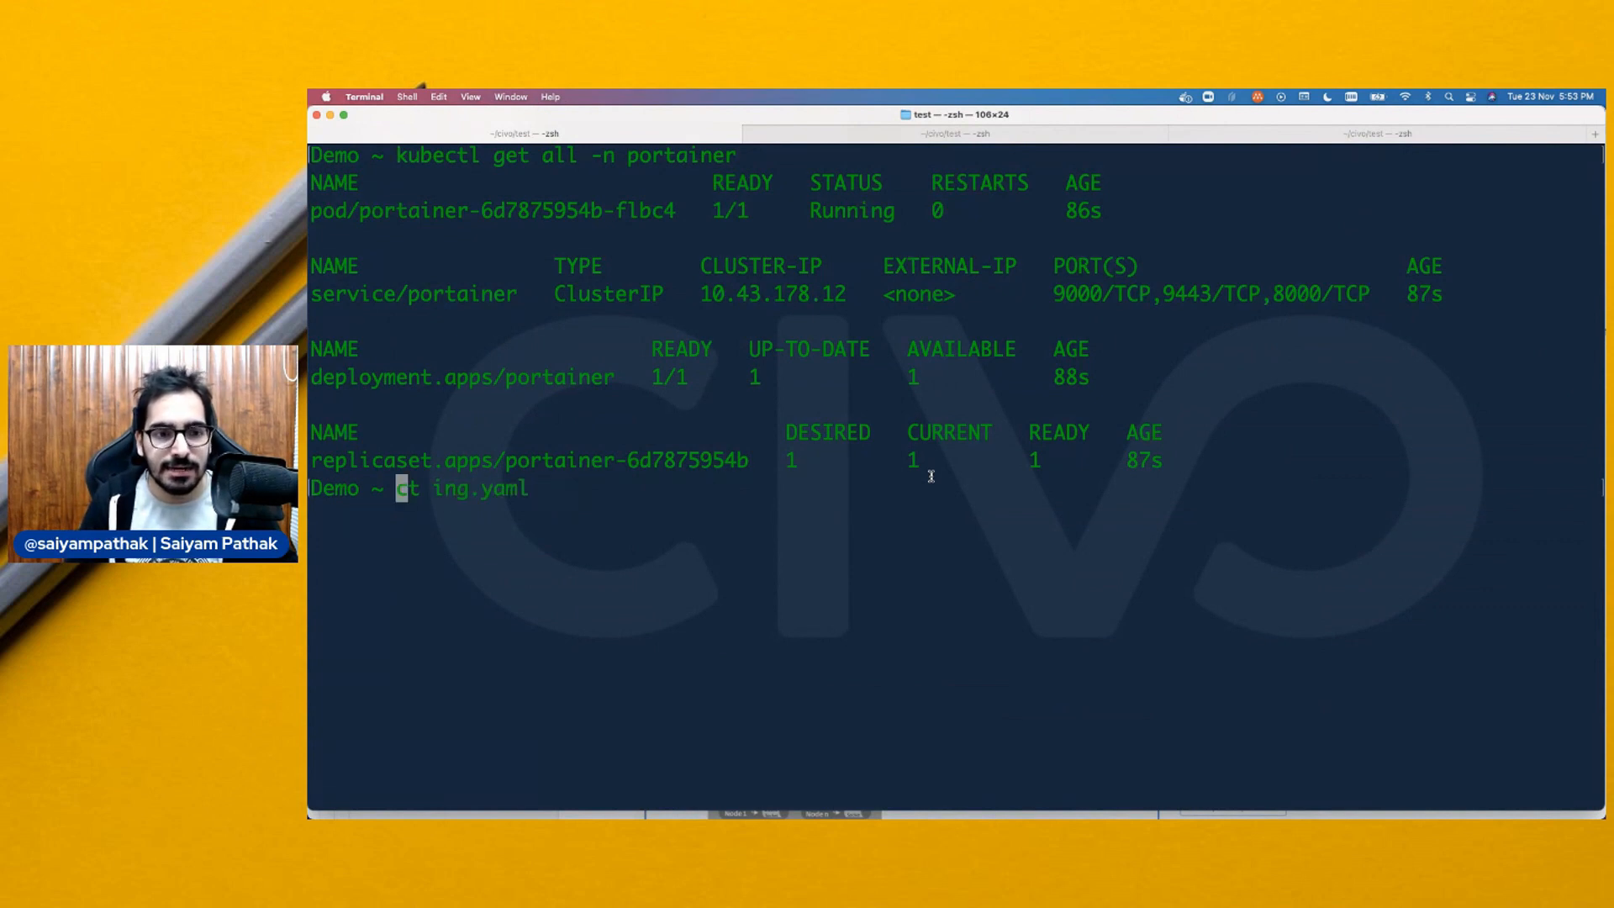
pyautogui.press('Right')
pyautogui.write('a')
pyautogui.press('Return')
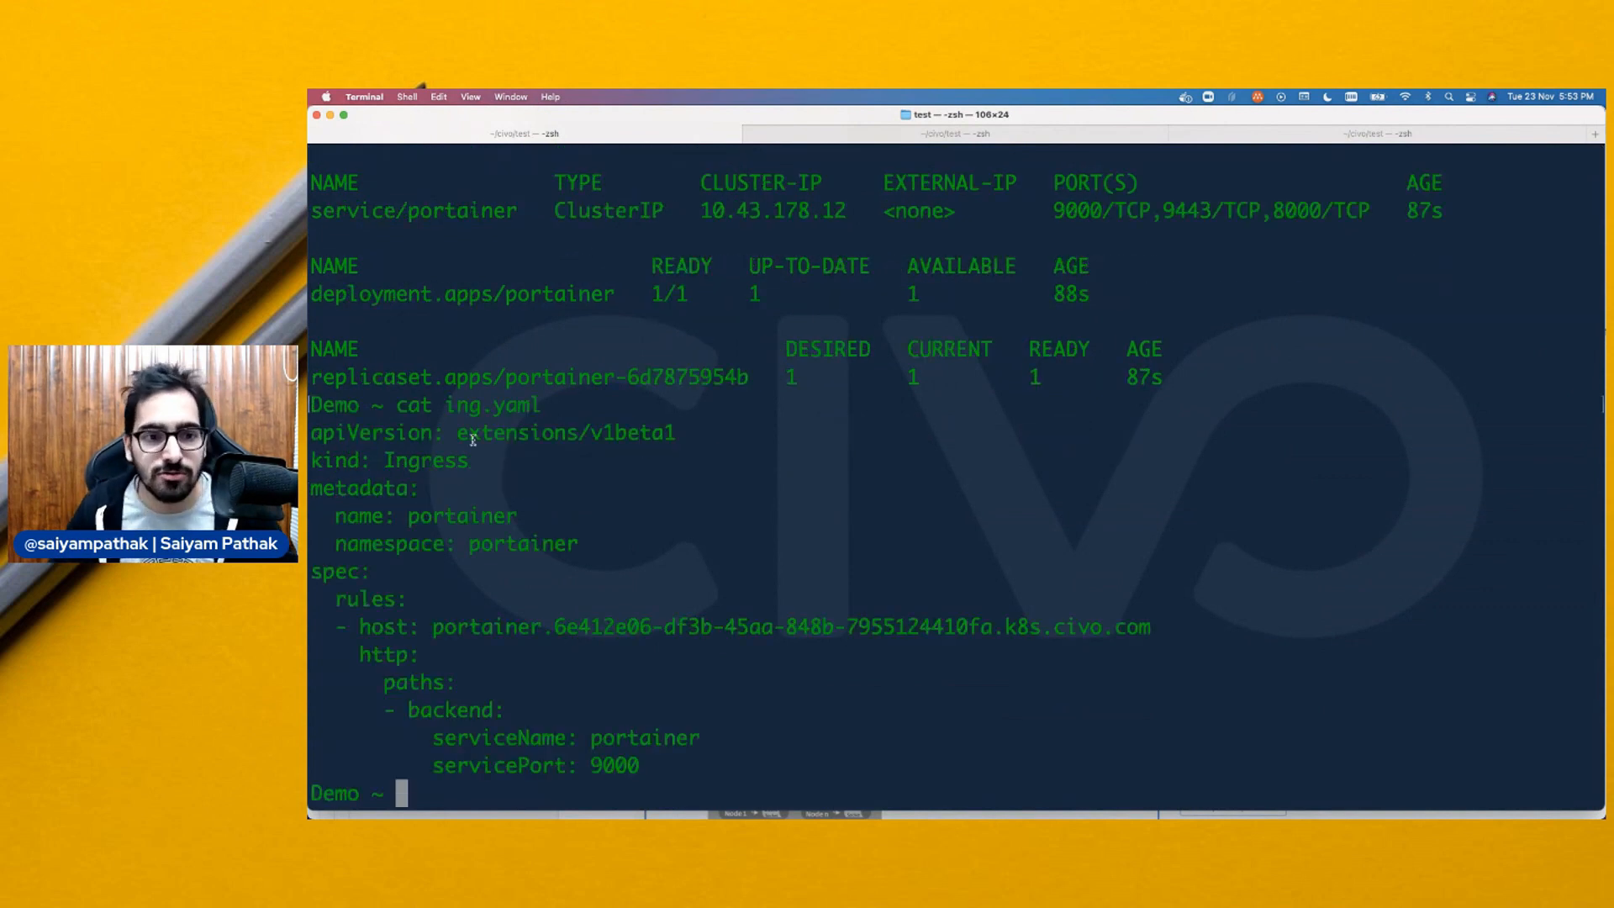
pyautogui.moveTo(323, 430); pyautogui.dragTo(639, 766)
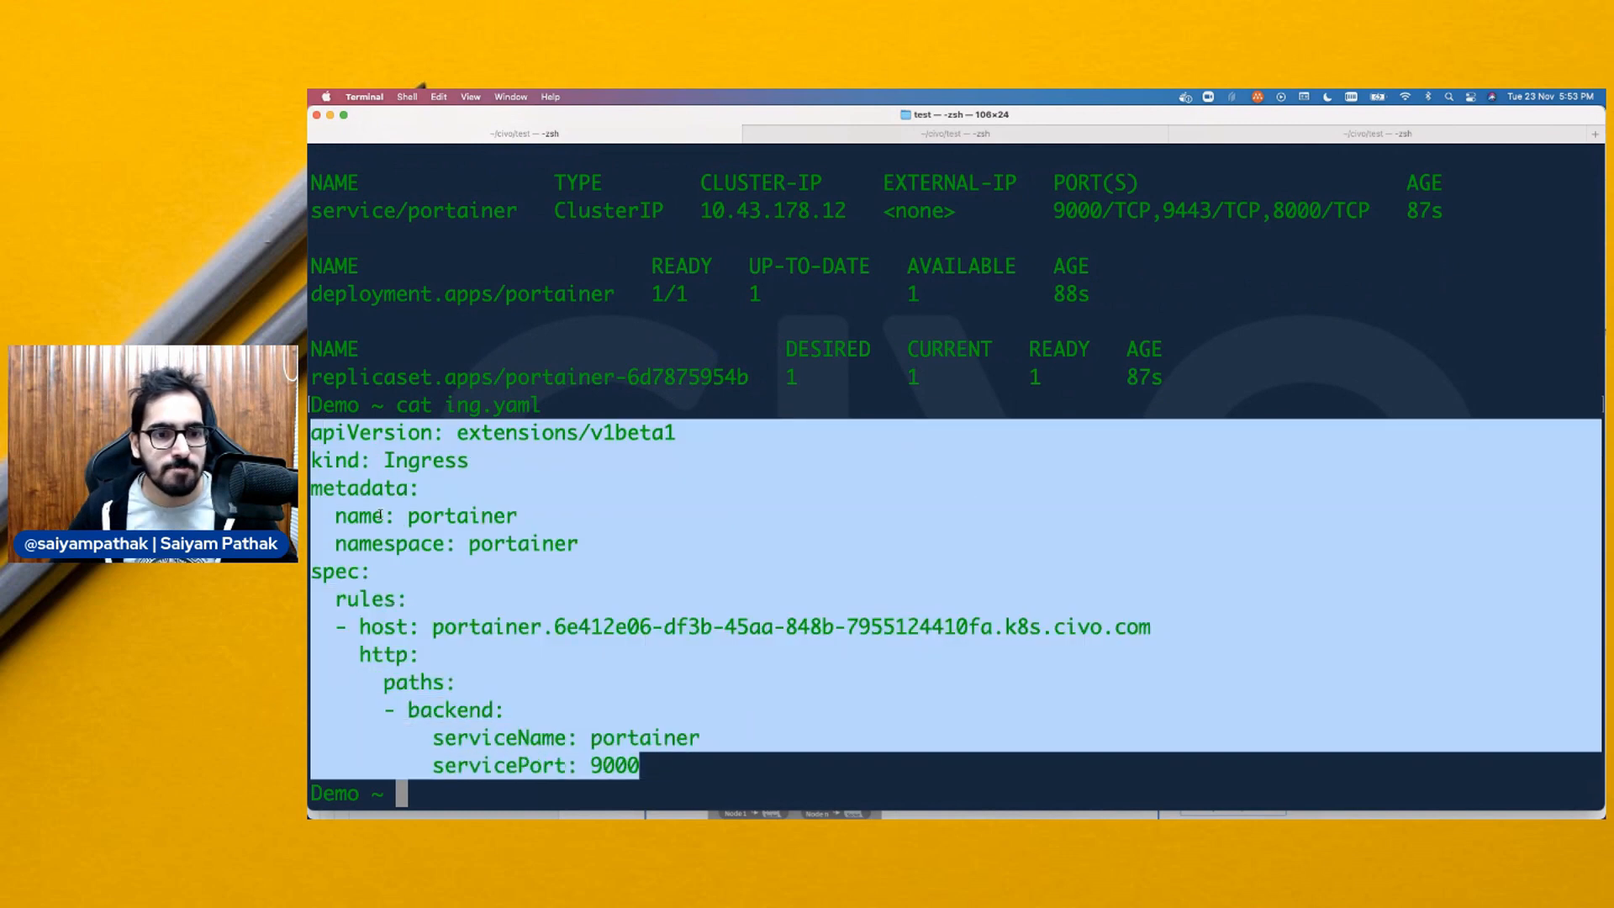
pyautogui.click(573, 645)
# Create the Portainer ingress by running kubectl apply -f ing.yaml, and clear the terminal
pyautogui.write('kub')
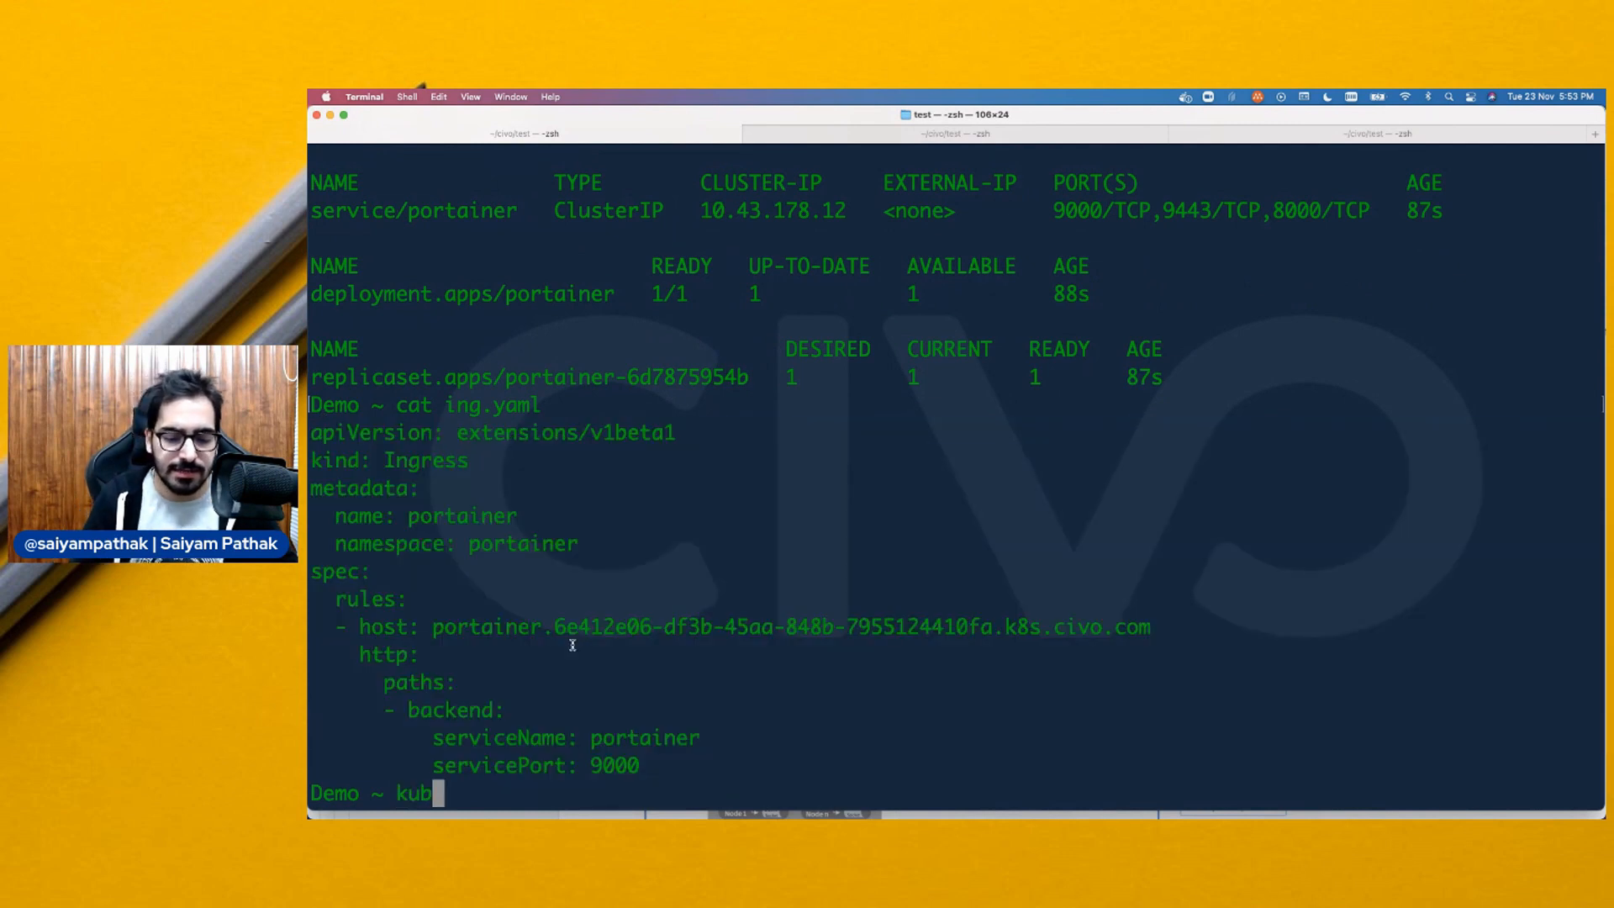
pyautogui.write('ectl apply -f ')
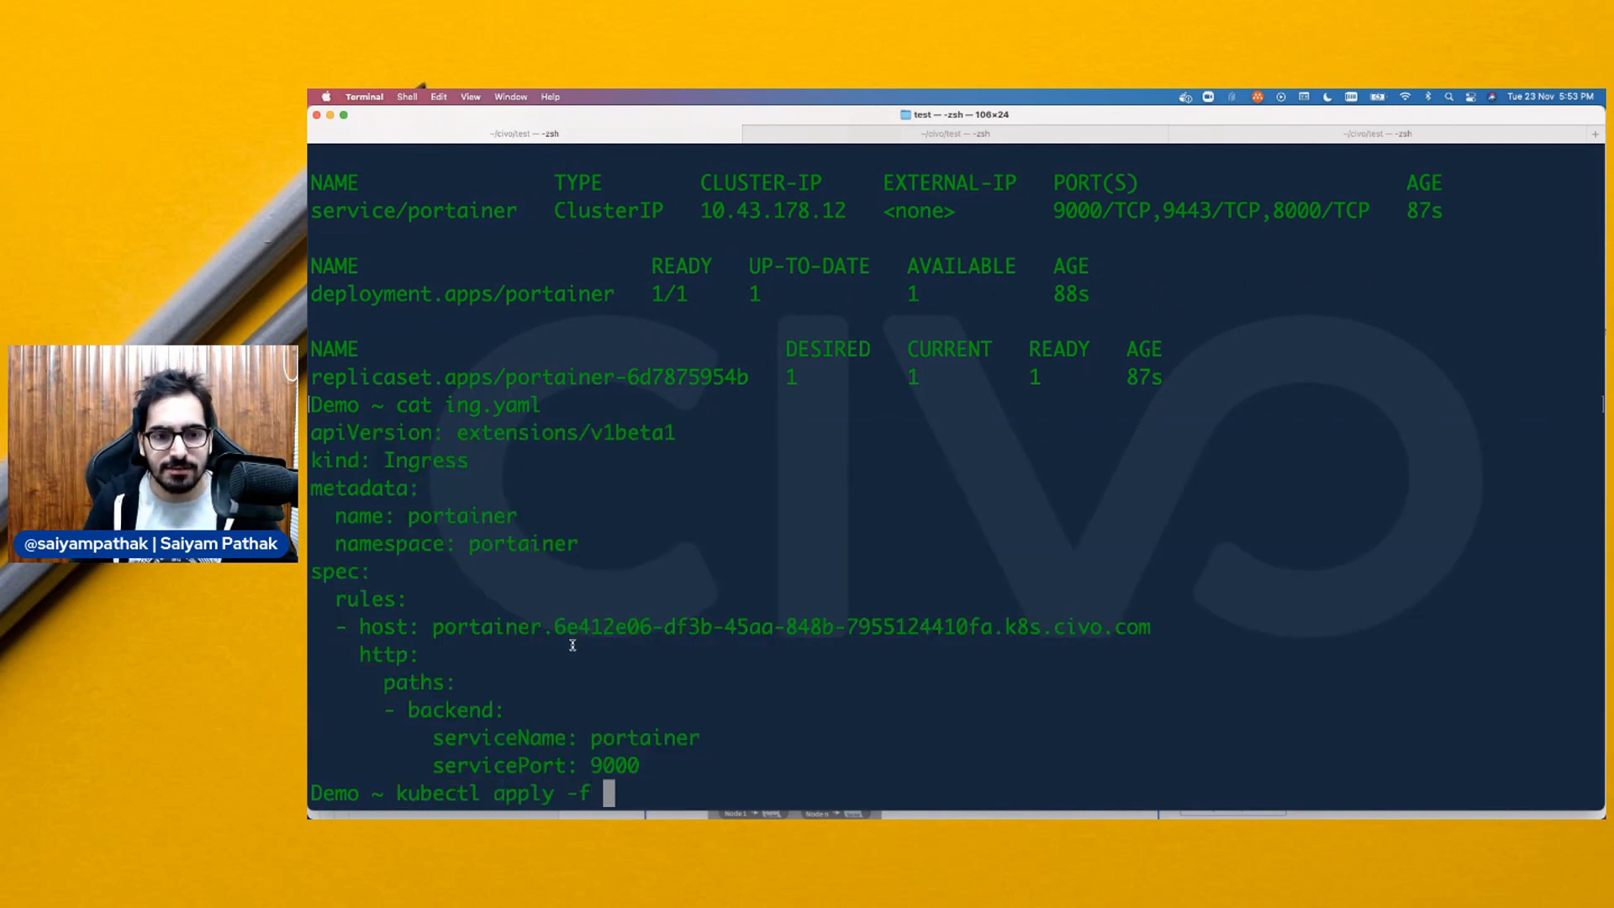
pyautogui.write('ing.yaml')
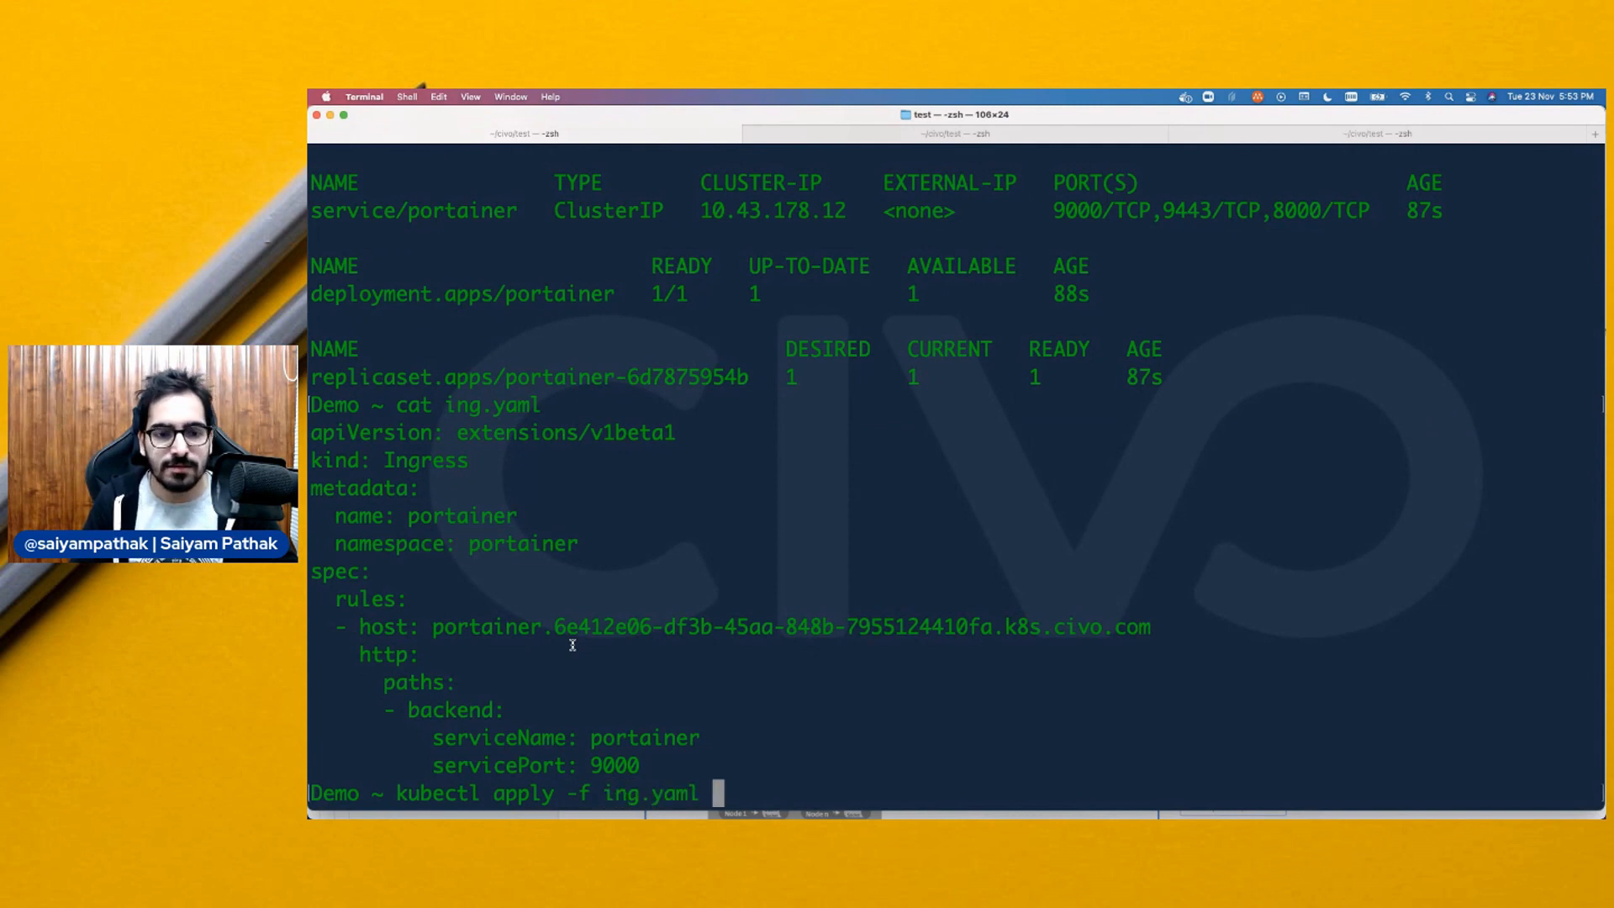
pyautogui.press('Return')
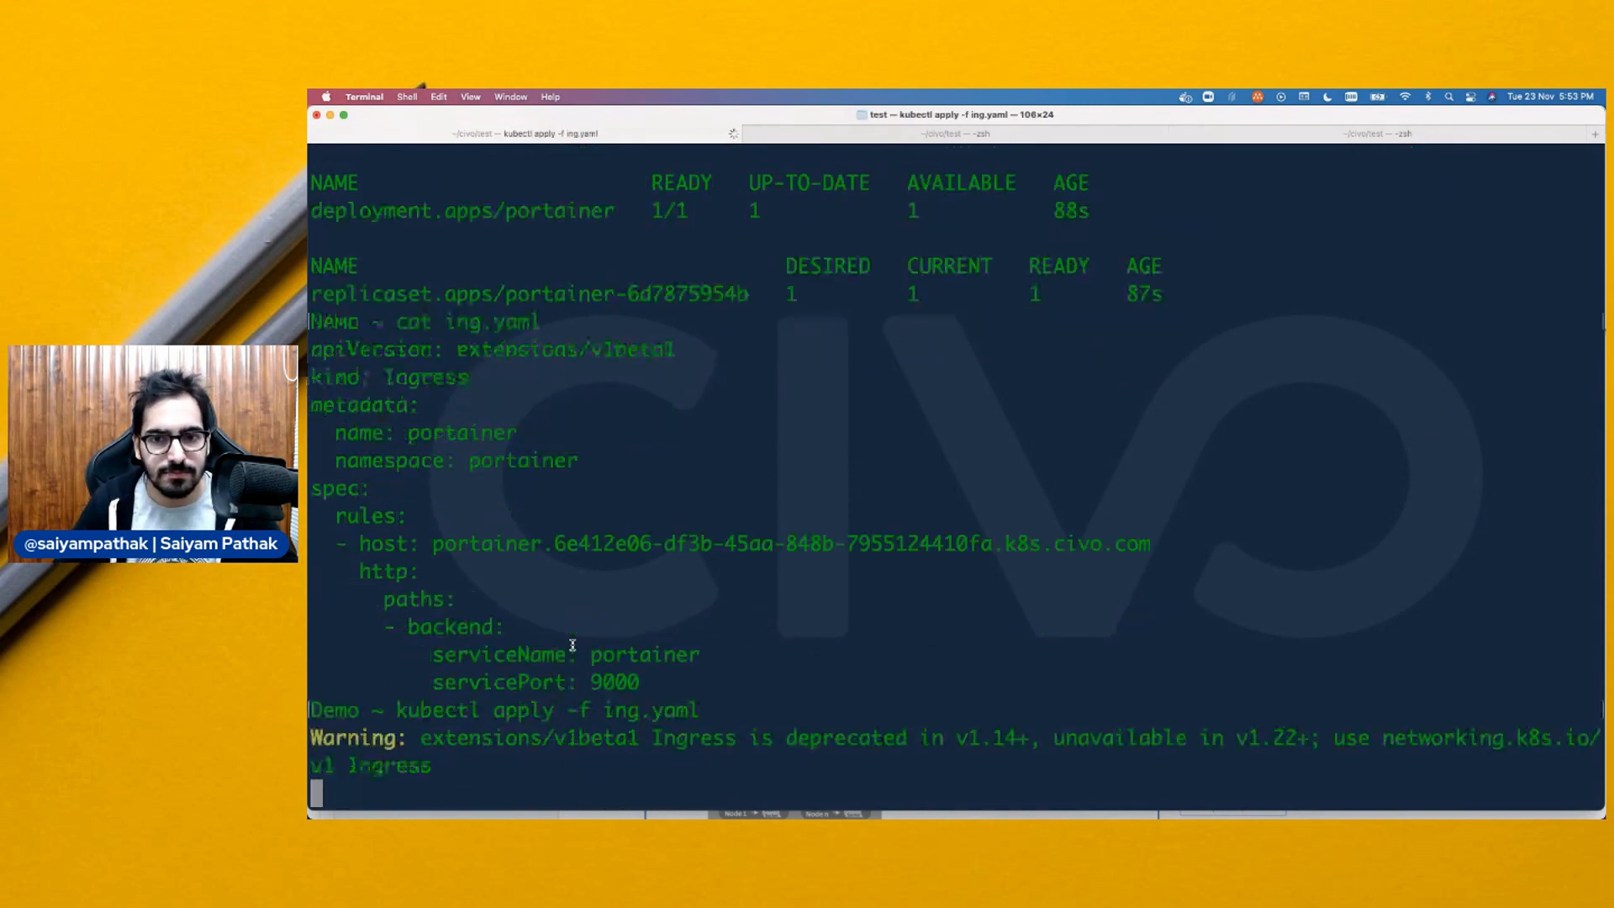
pyautogui.write('clear')
pyautogui.press('Return')
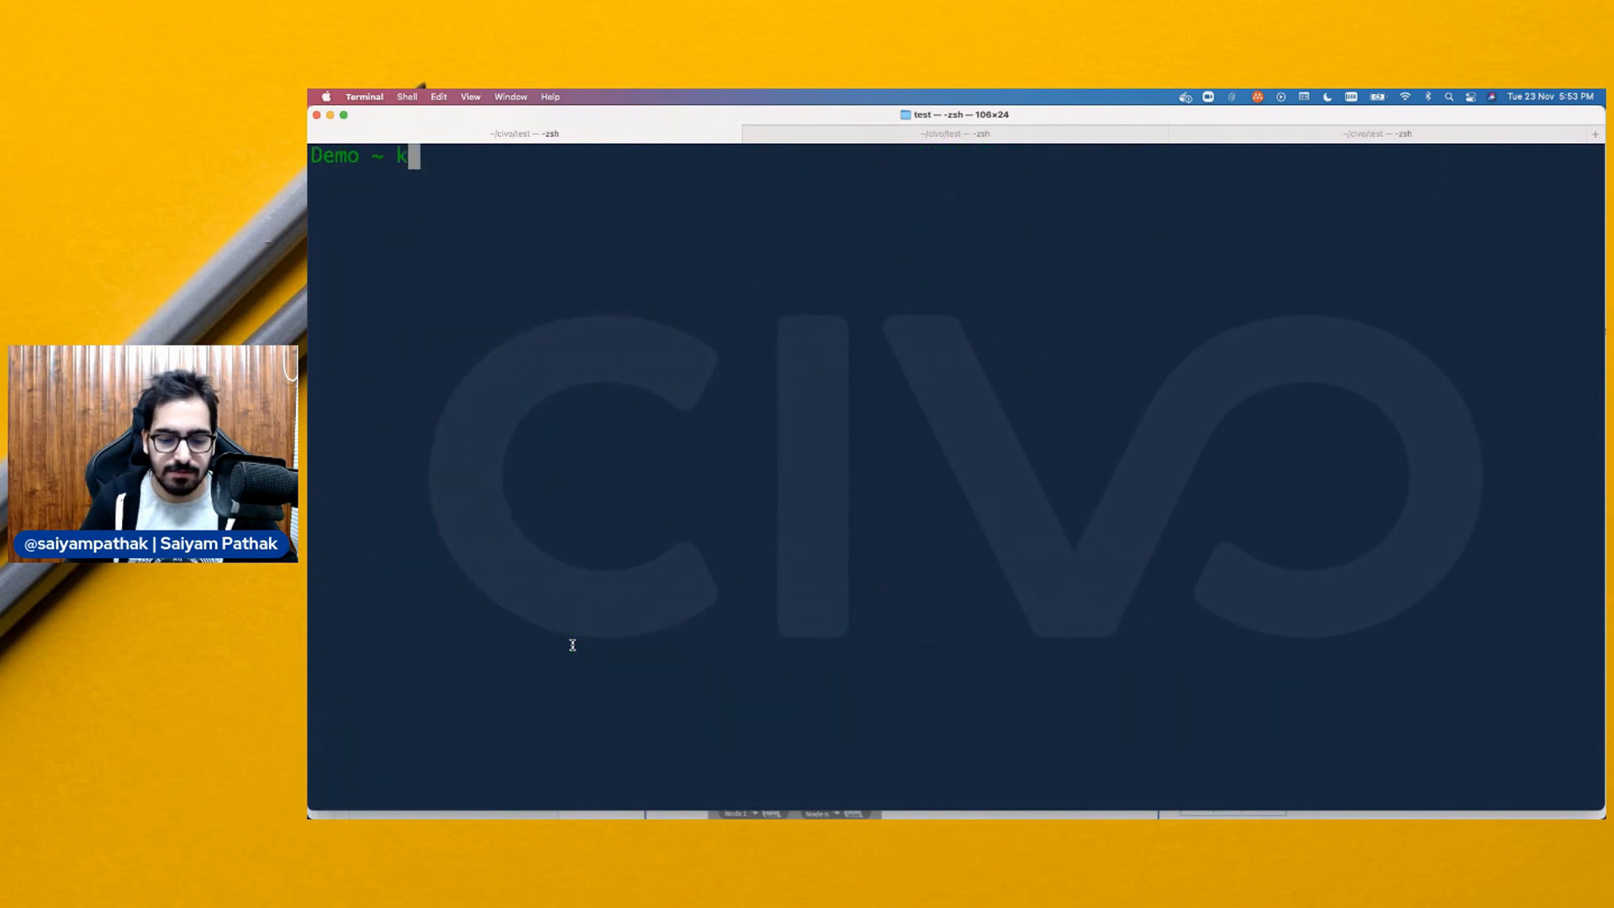
# List the ingresses in all namespaces with kubectl get ing -A
pyautogui.write('kubcetl get ing -A')
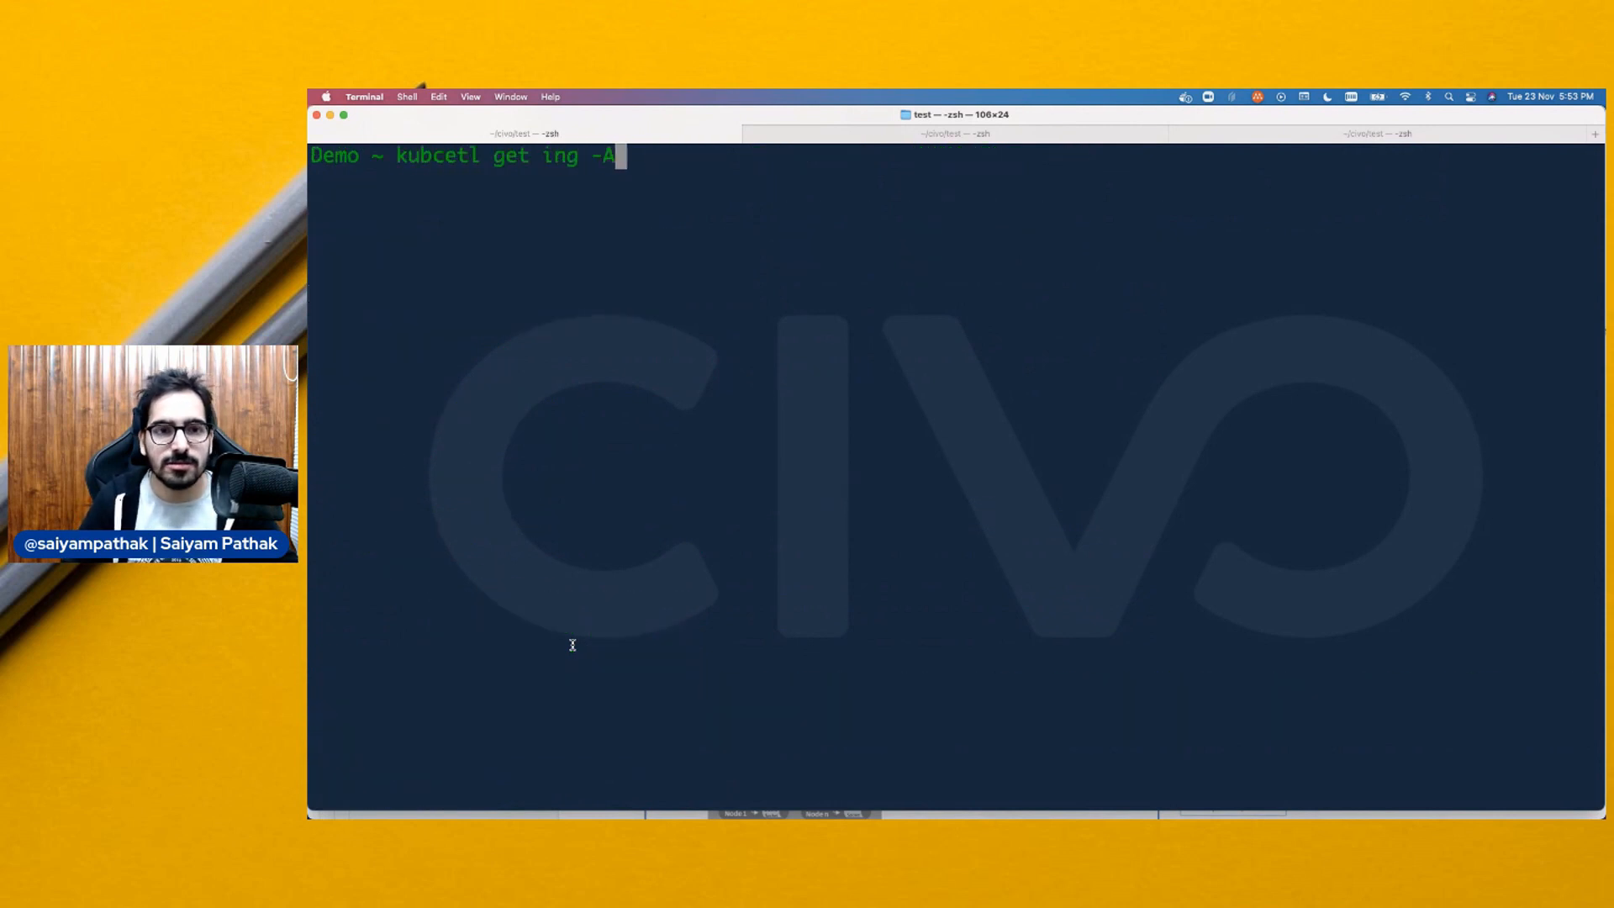
pyautogui.press('Return')
pyautogui.press('Up')
pyautogui.hotkey('ctrl', 'a')
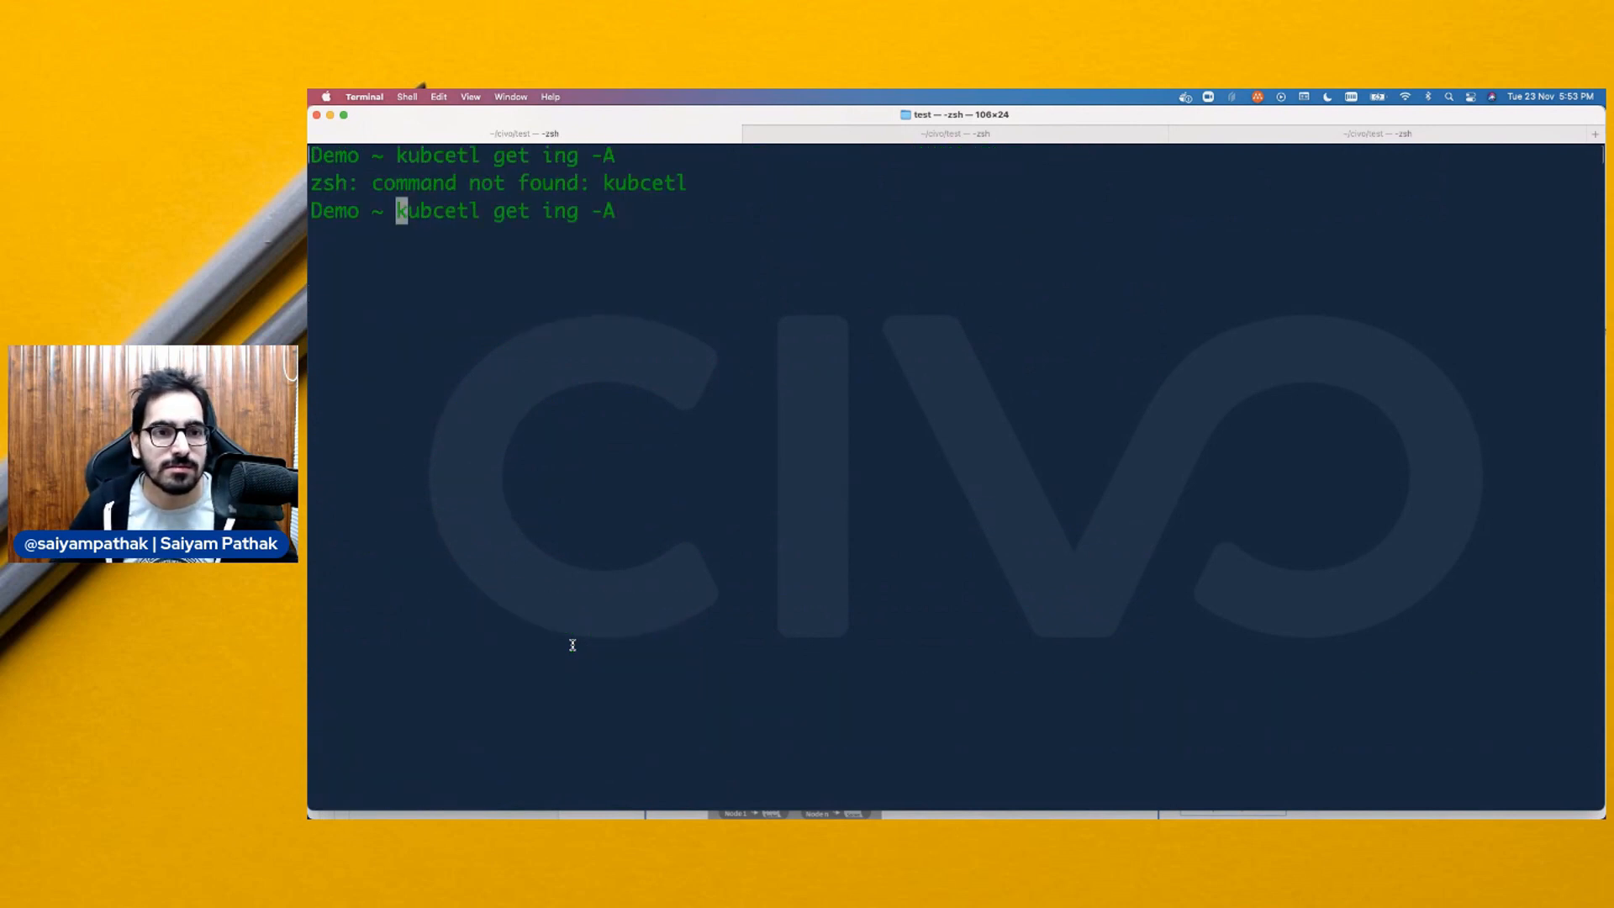
pyautogui.press('Right')
pyautogui.press('Right')
pyautogui.press('Right')
pyautogui.press('Right')
pyautogui.press('Right')
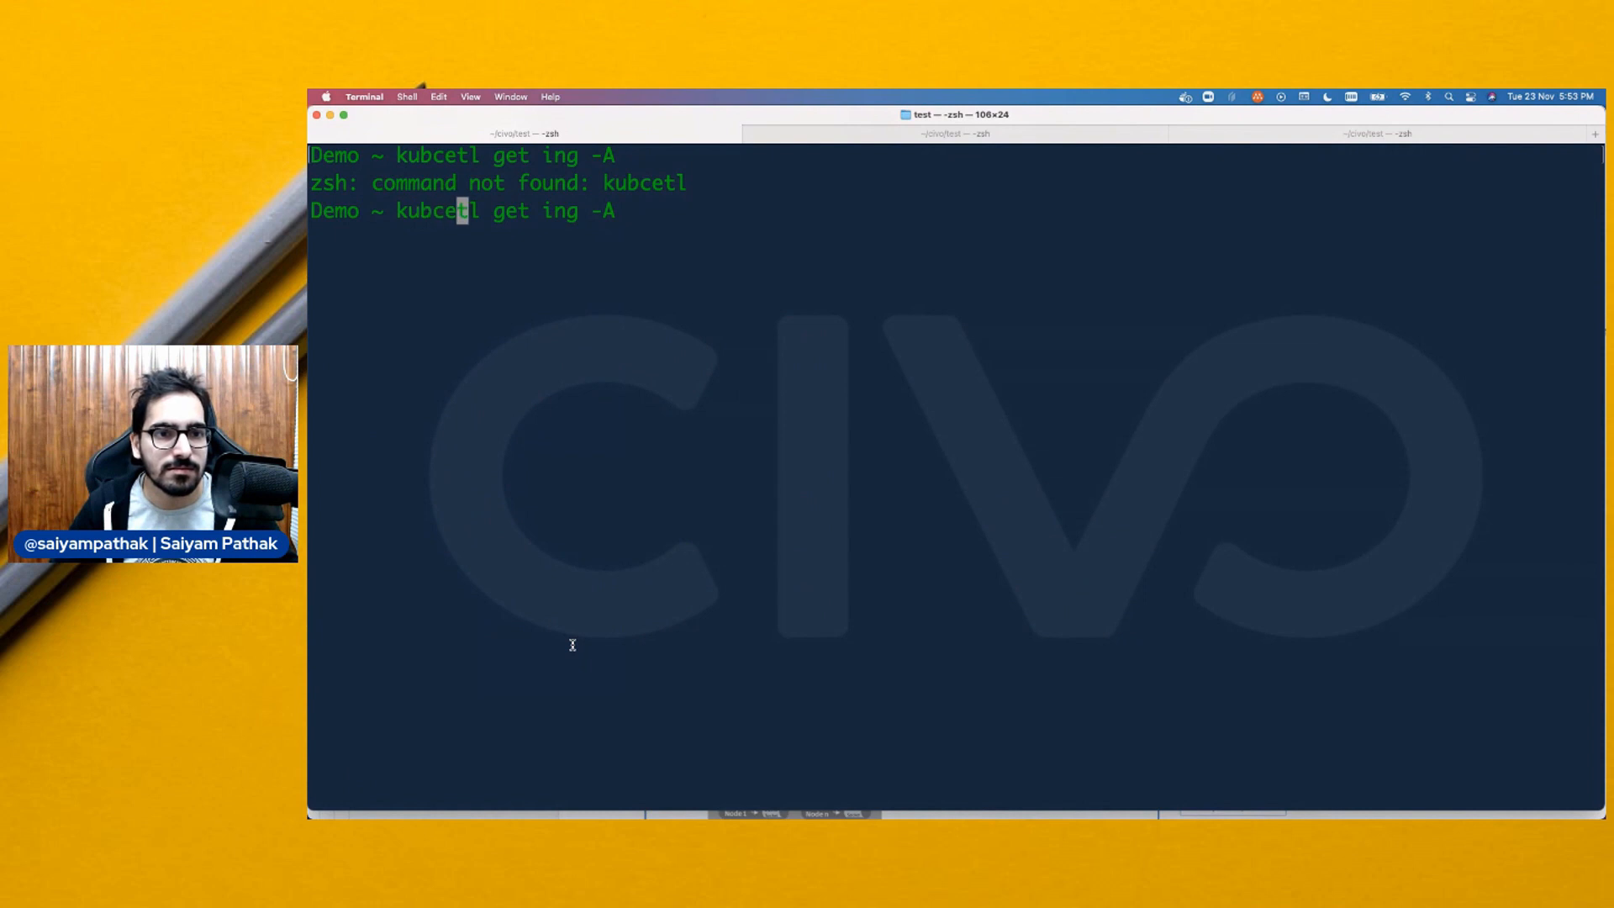
pyautogui.press('BackSpace')
pyautogui.press('BackSpace')
pyautogui.write('e')
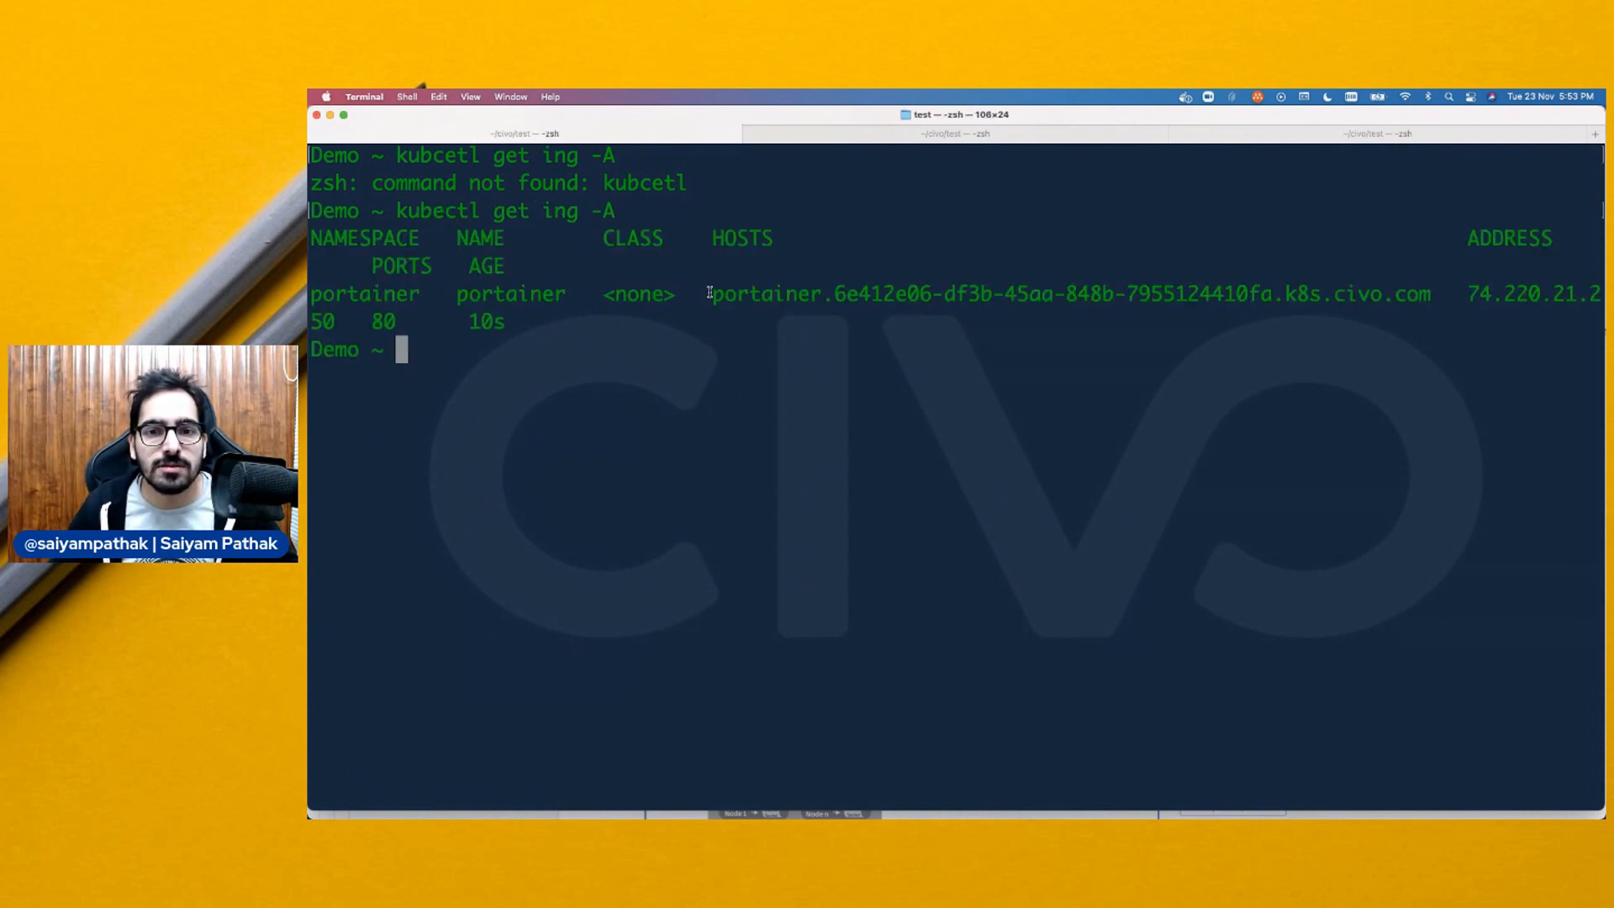
# Copy the Portainer ingress host name from the listing and open it as a web address in Safari
pyautogui.moveTo(709, 292); pyautogui.dragTo(1432, 294)
pyautogui.press('super+c')
pyautogui.click(925, 790)
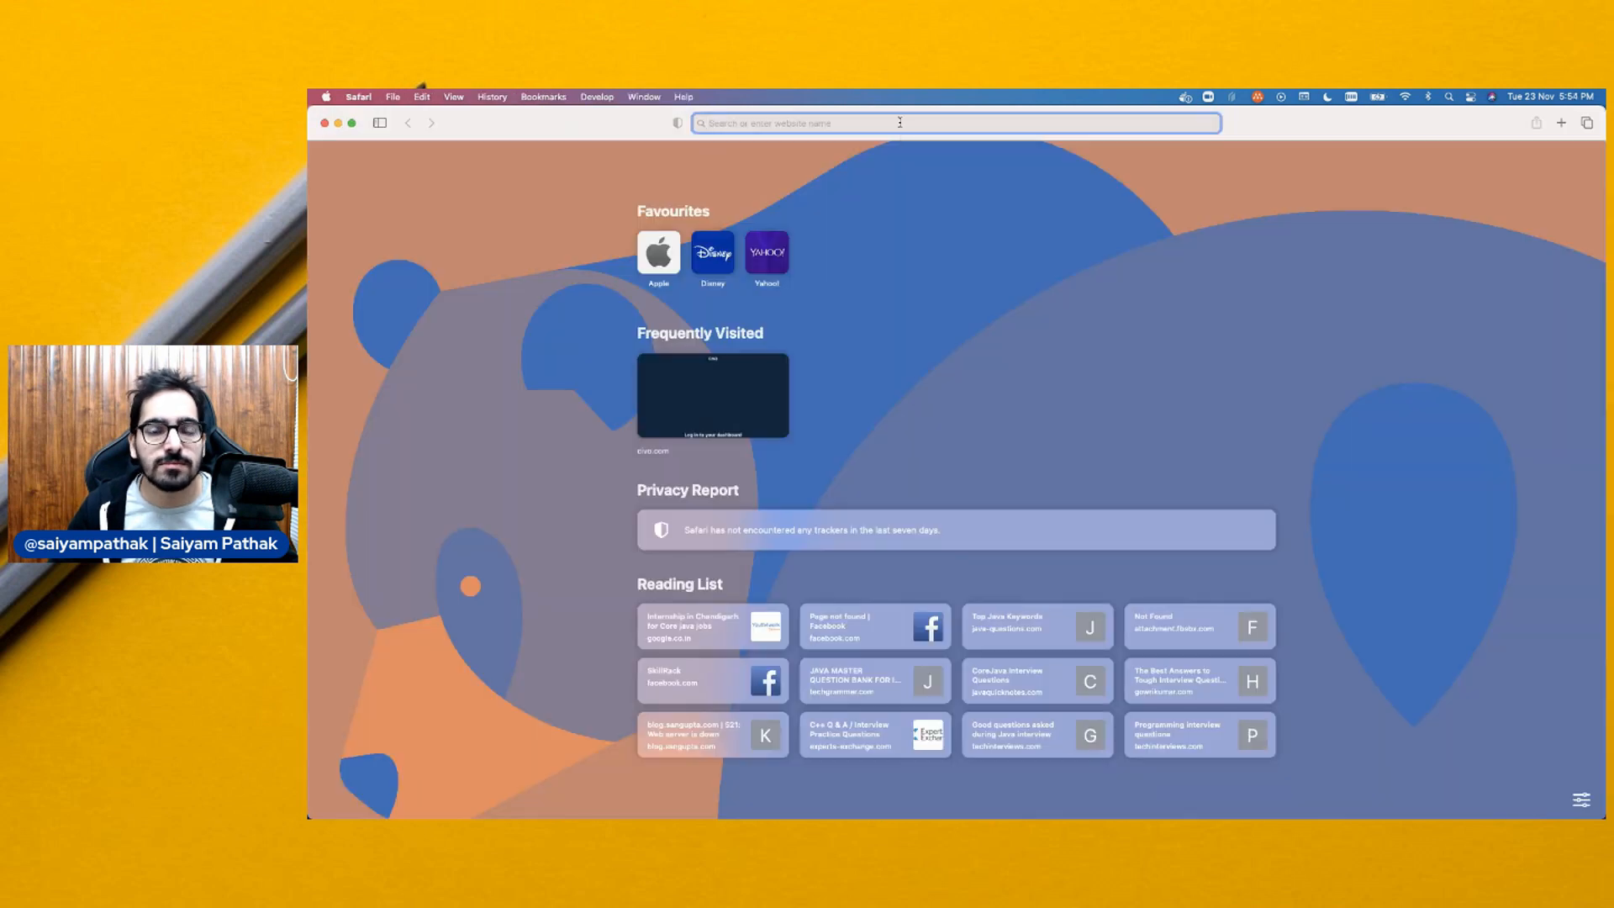
pyautogui.press('super+v')
pyautogui.press('Return')
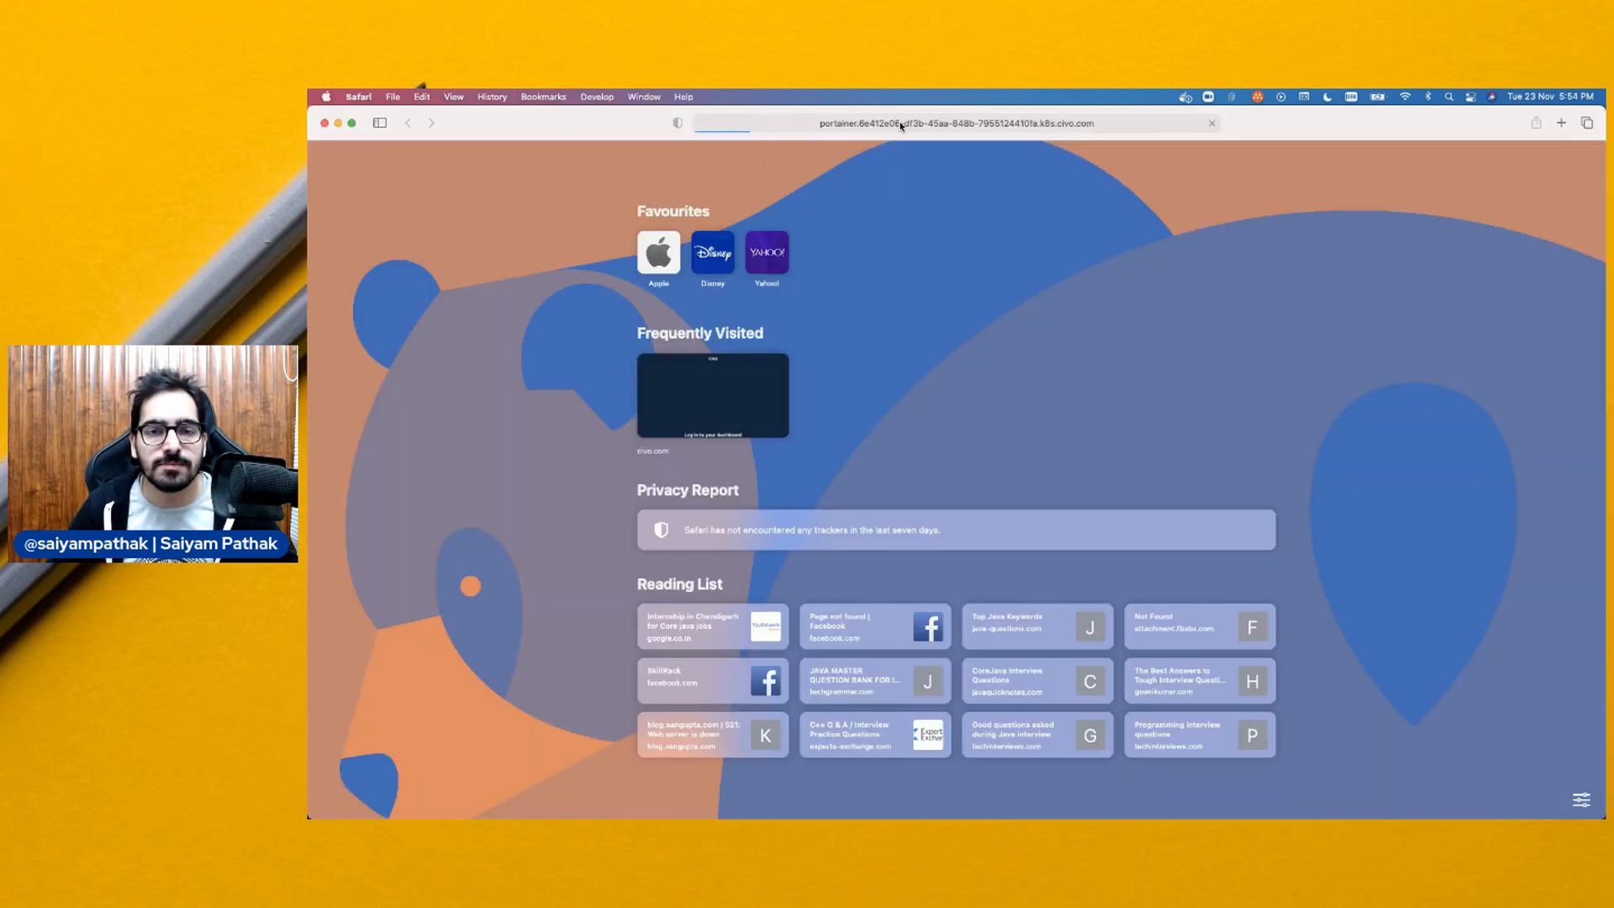
# Create the initial administrator user admin with a confirmed password and anonymous statistics collection disabled, and dismiss the password-saving prompt
pyautogui.scroll(5, 1000, 393)
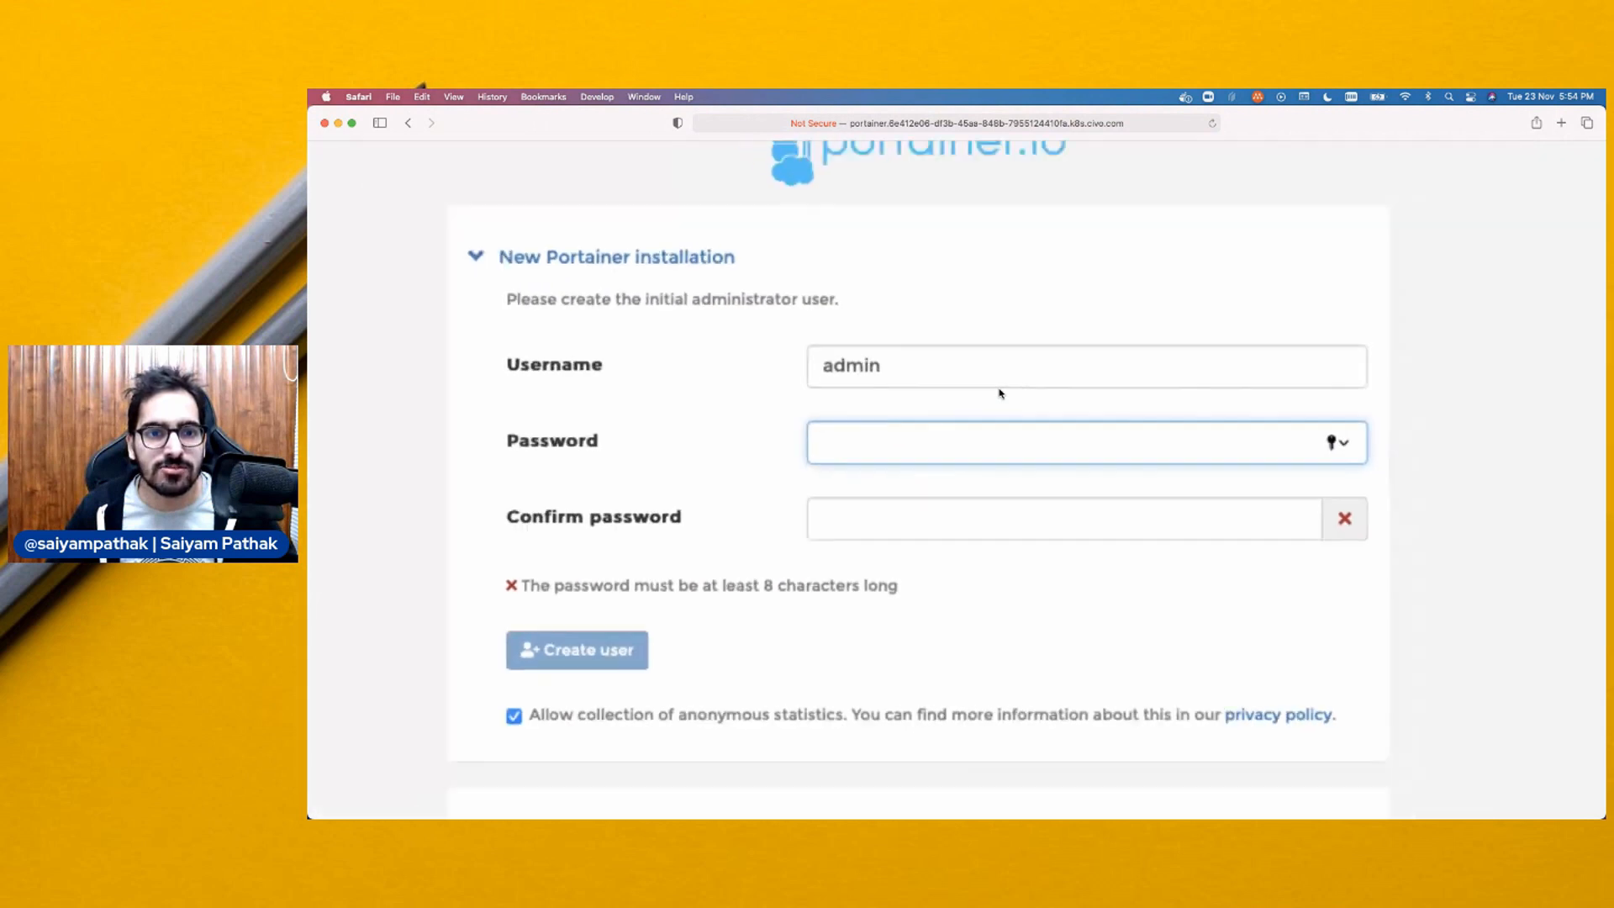
pyautogui.scroll(-3, 1000, 393)
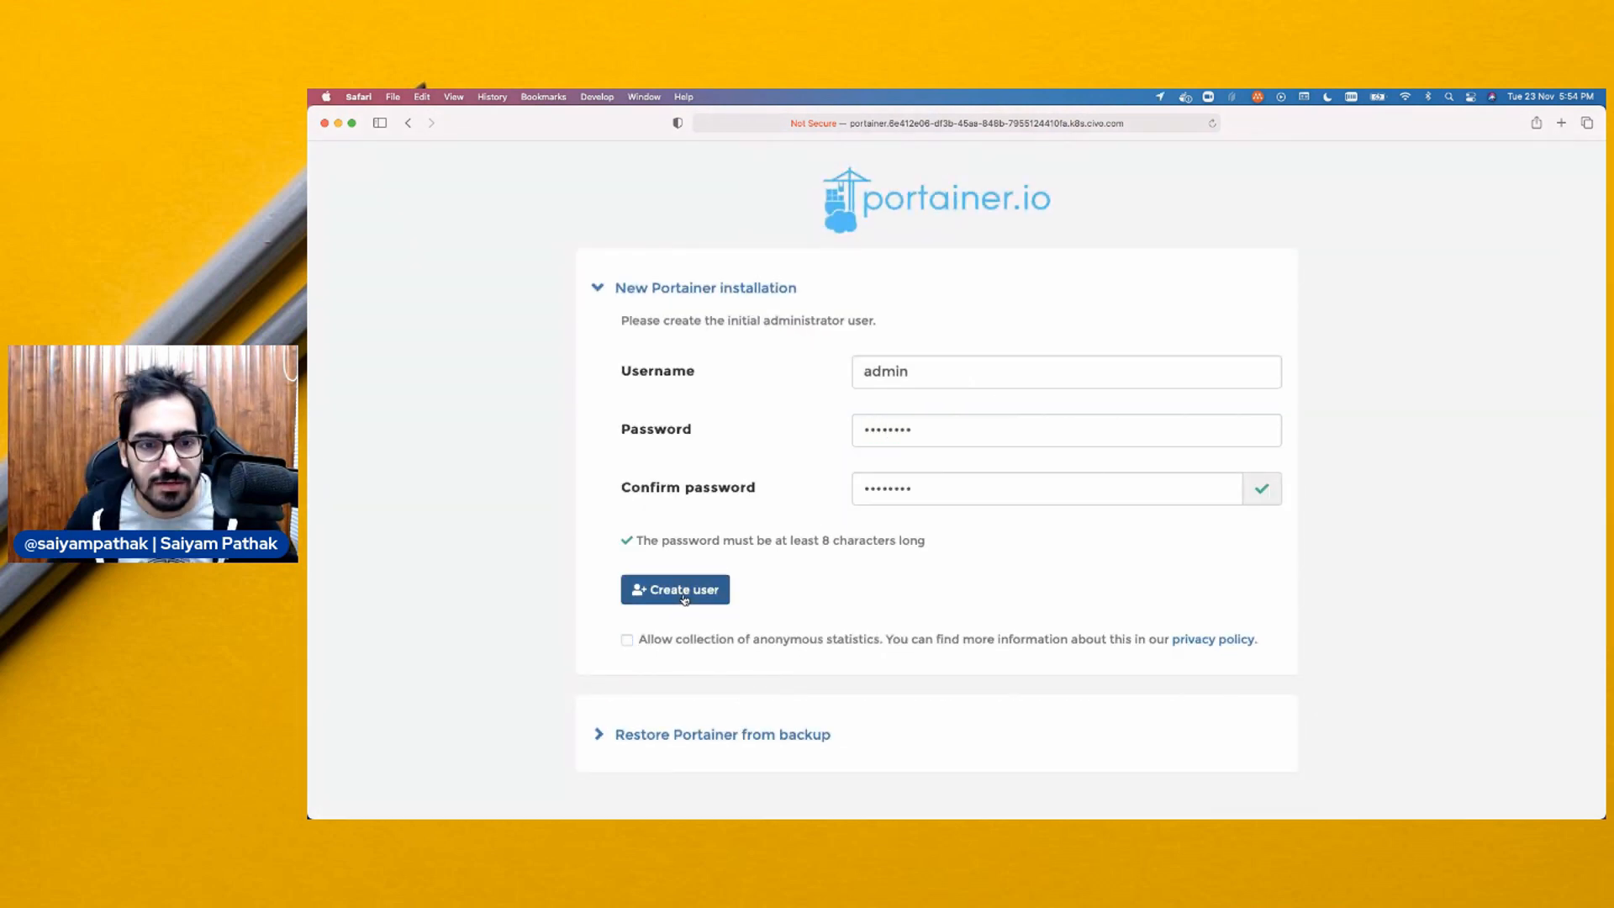
pyautogui.click(684, 591)
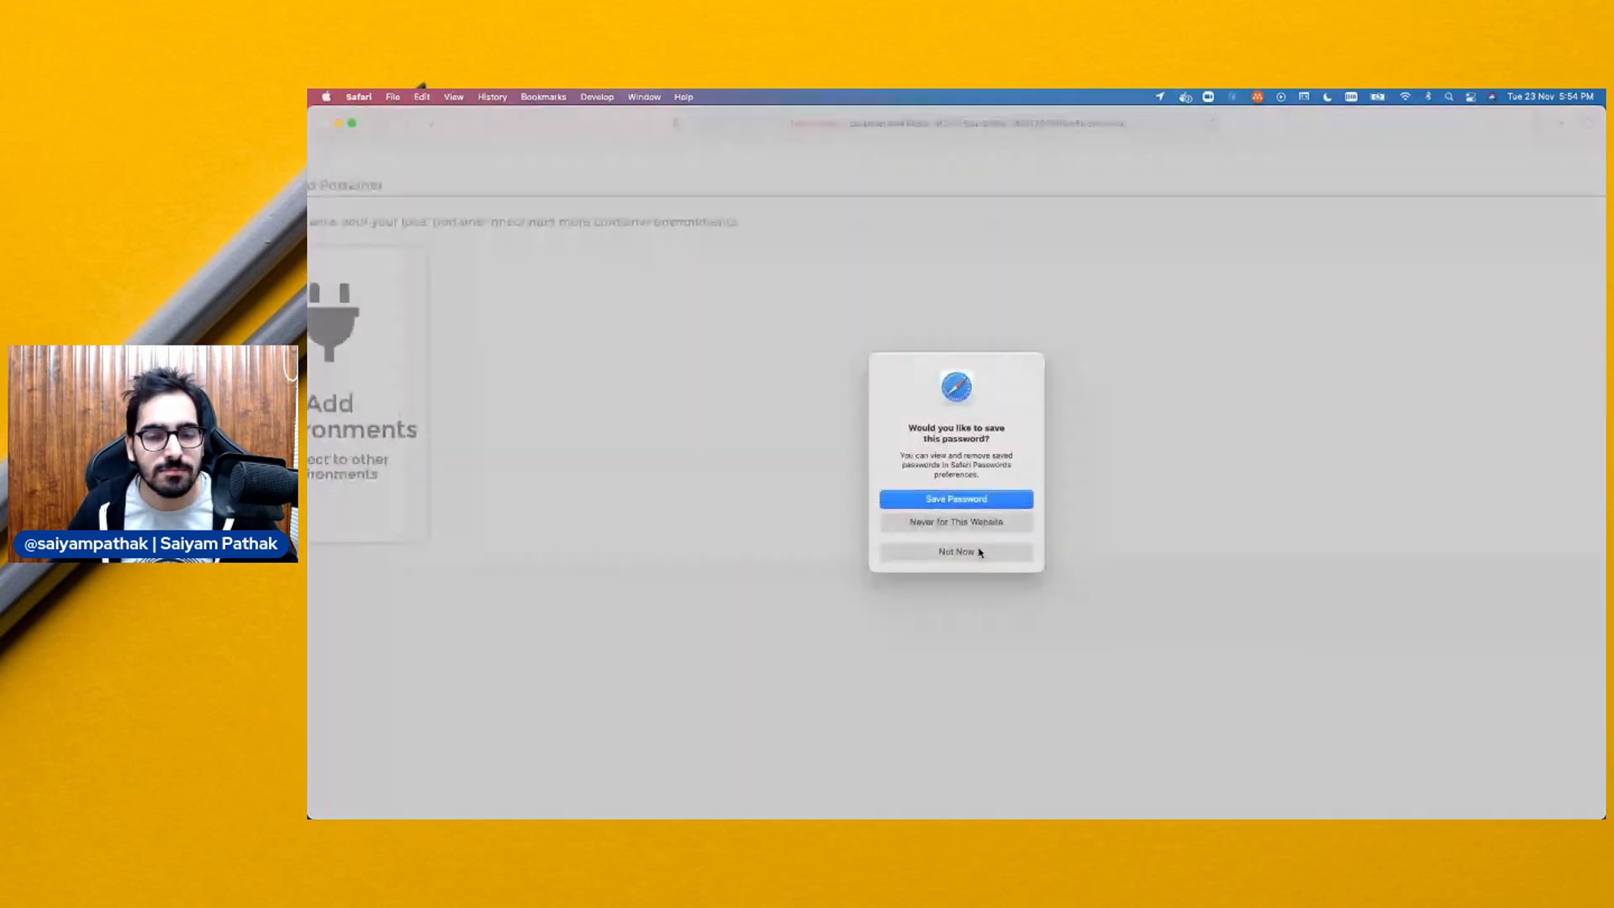
pyautogui.click(893, 501)
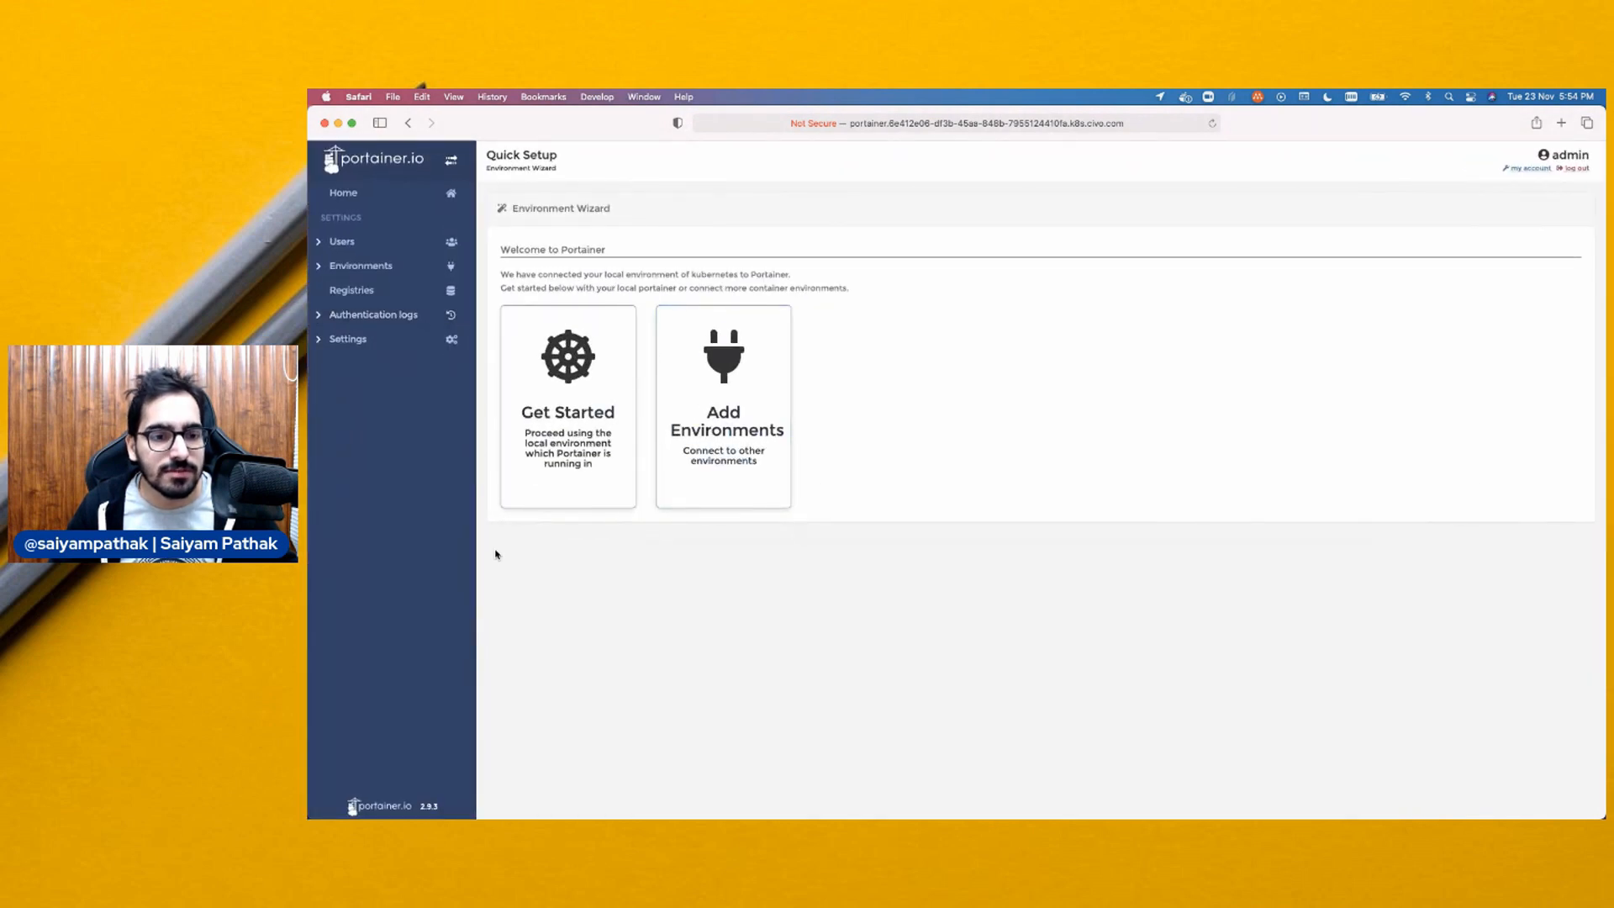
# Check the version number of the running Portainer instance, and compare it with the latest release on the GitHub releases page in Chrome
pyautogui.scroll(5, 437, 753)
pyautogui.scroll(-2, 436, 753)
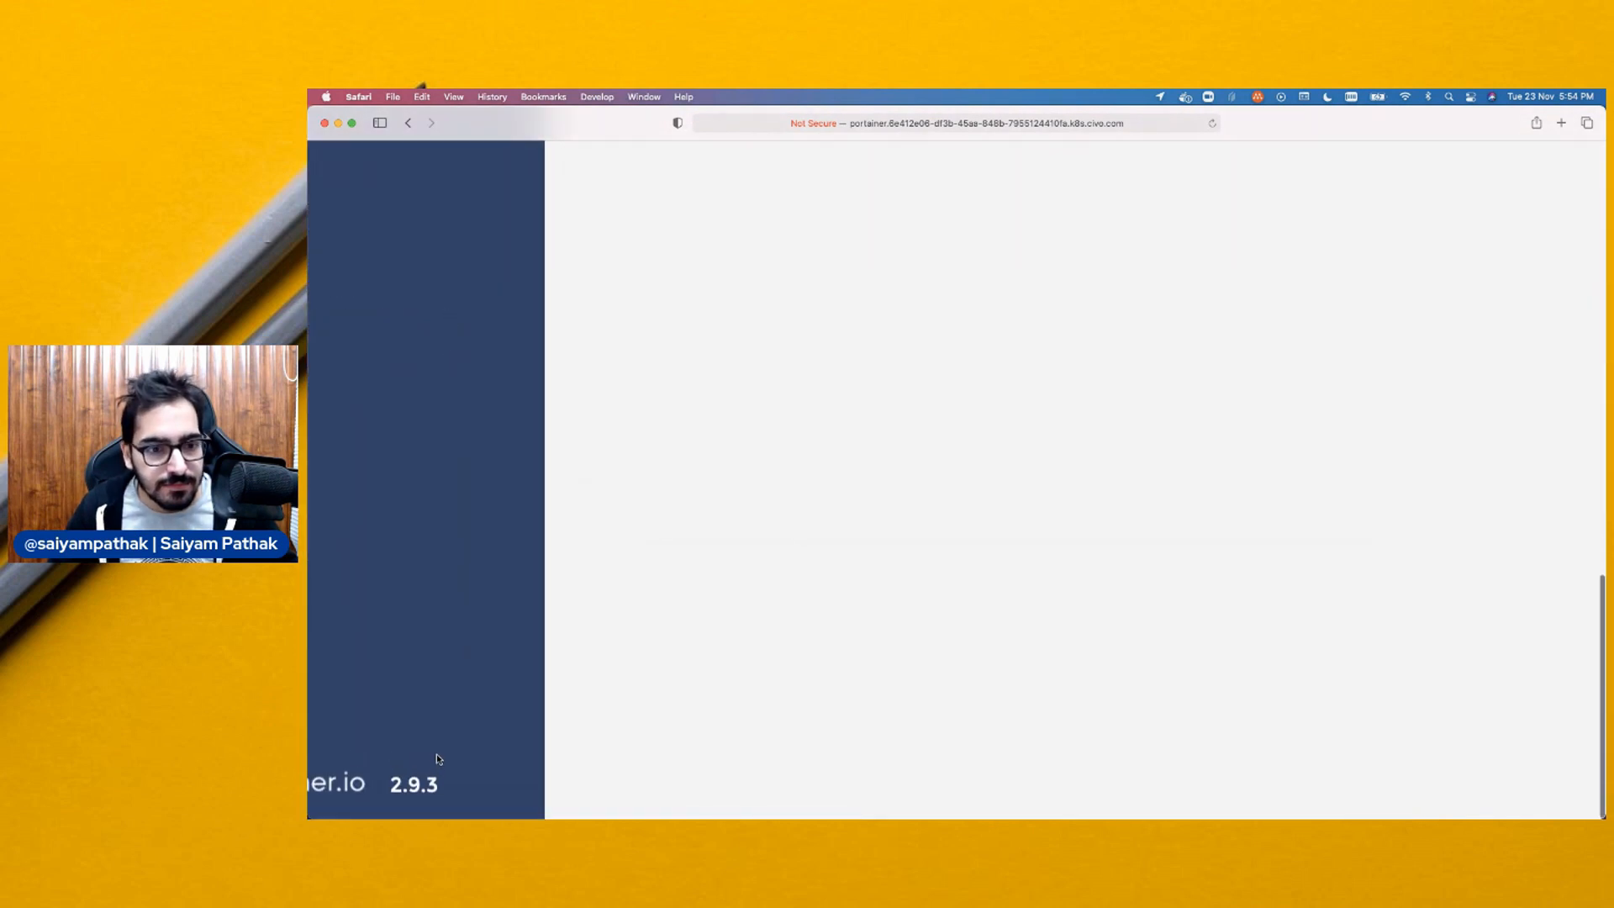
pyautogui.hscroll(-3, 401, 786)
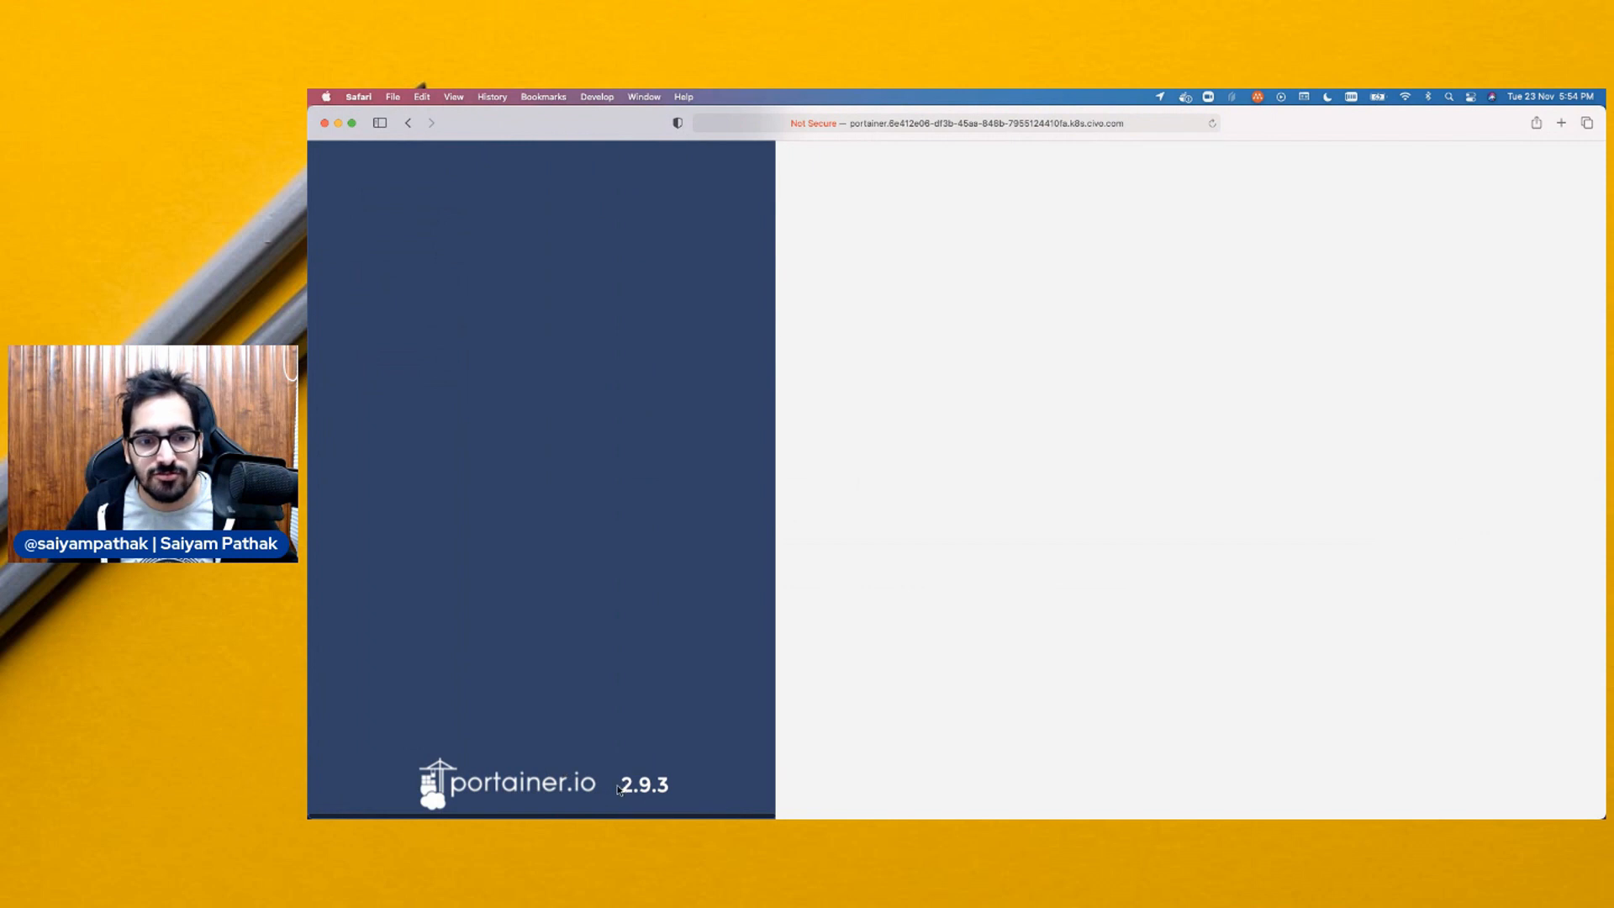
pyautogui.scroll(-5, 678, 768)
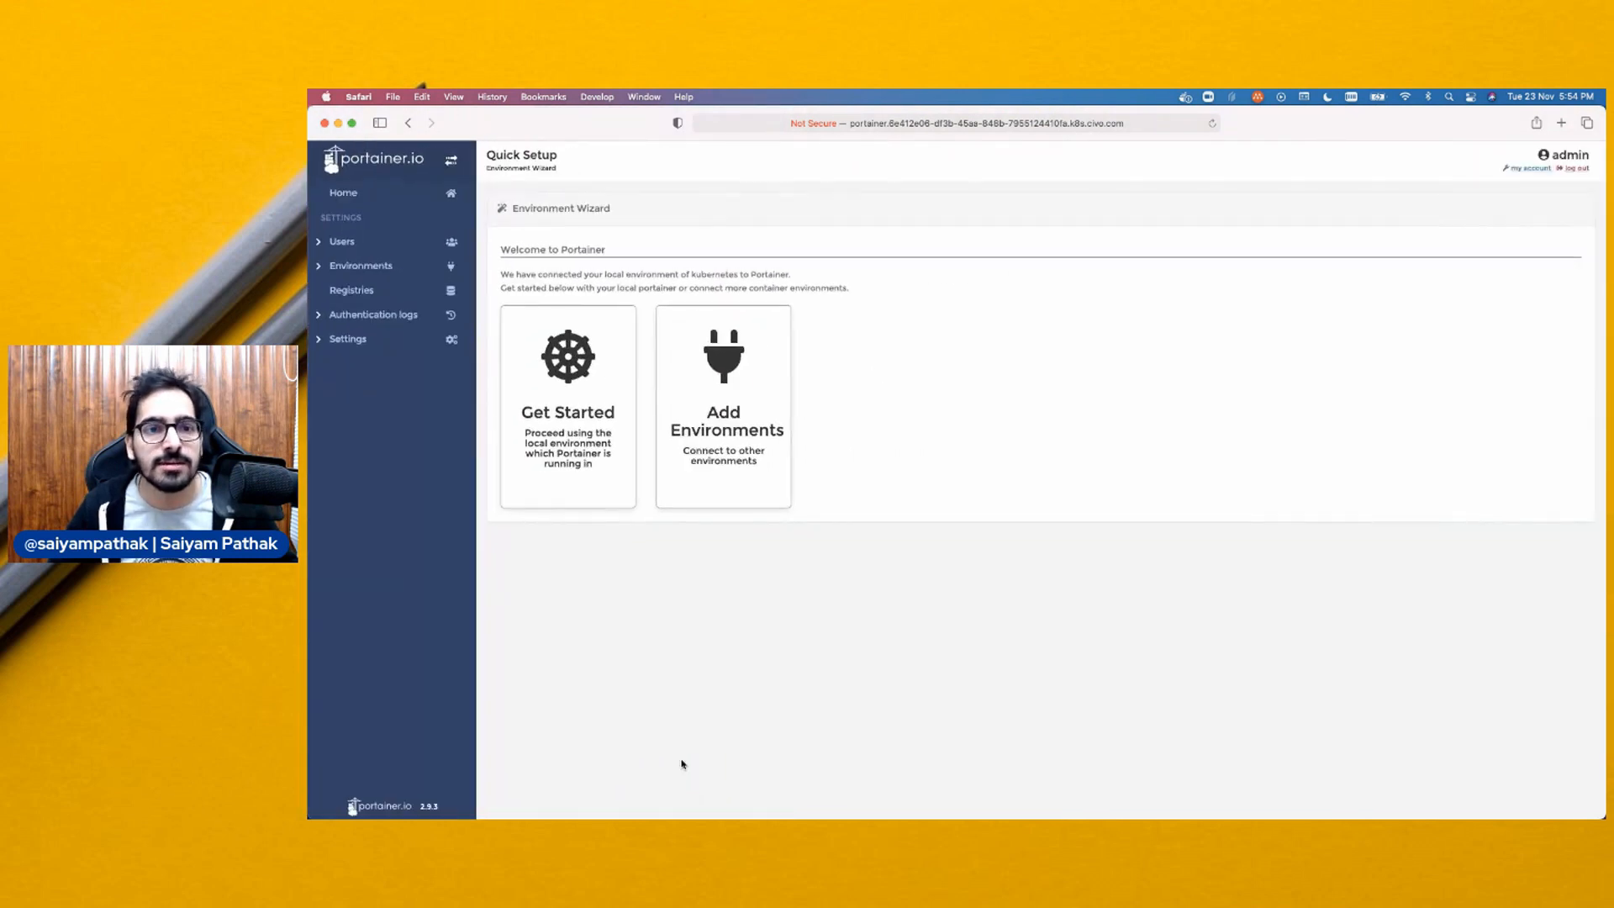
pyautogui.press('super+Tab')
pyautogui.press('super+Tab')
pyautogui.press('super+Tab')
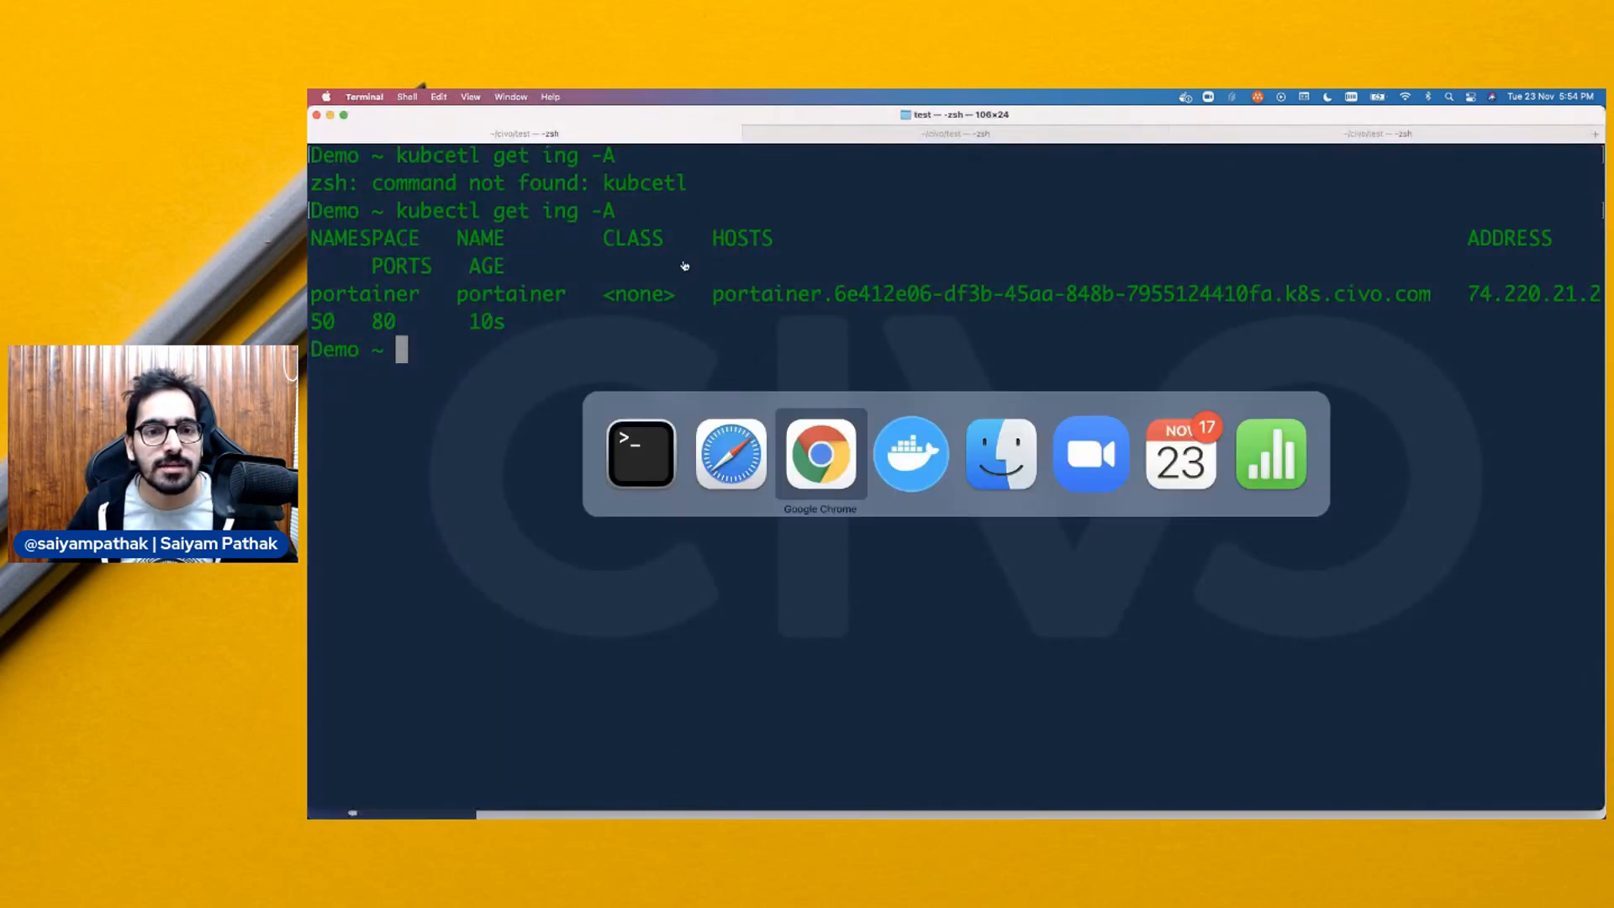
pyautogui.click(618, 123)
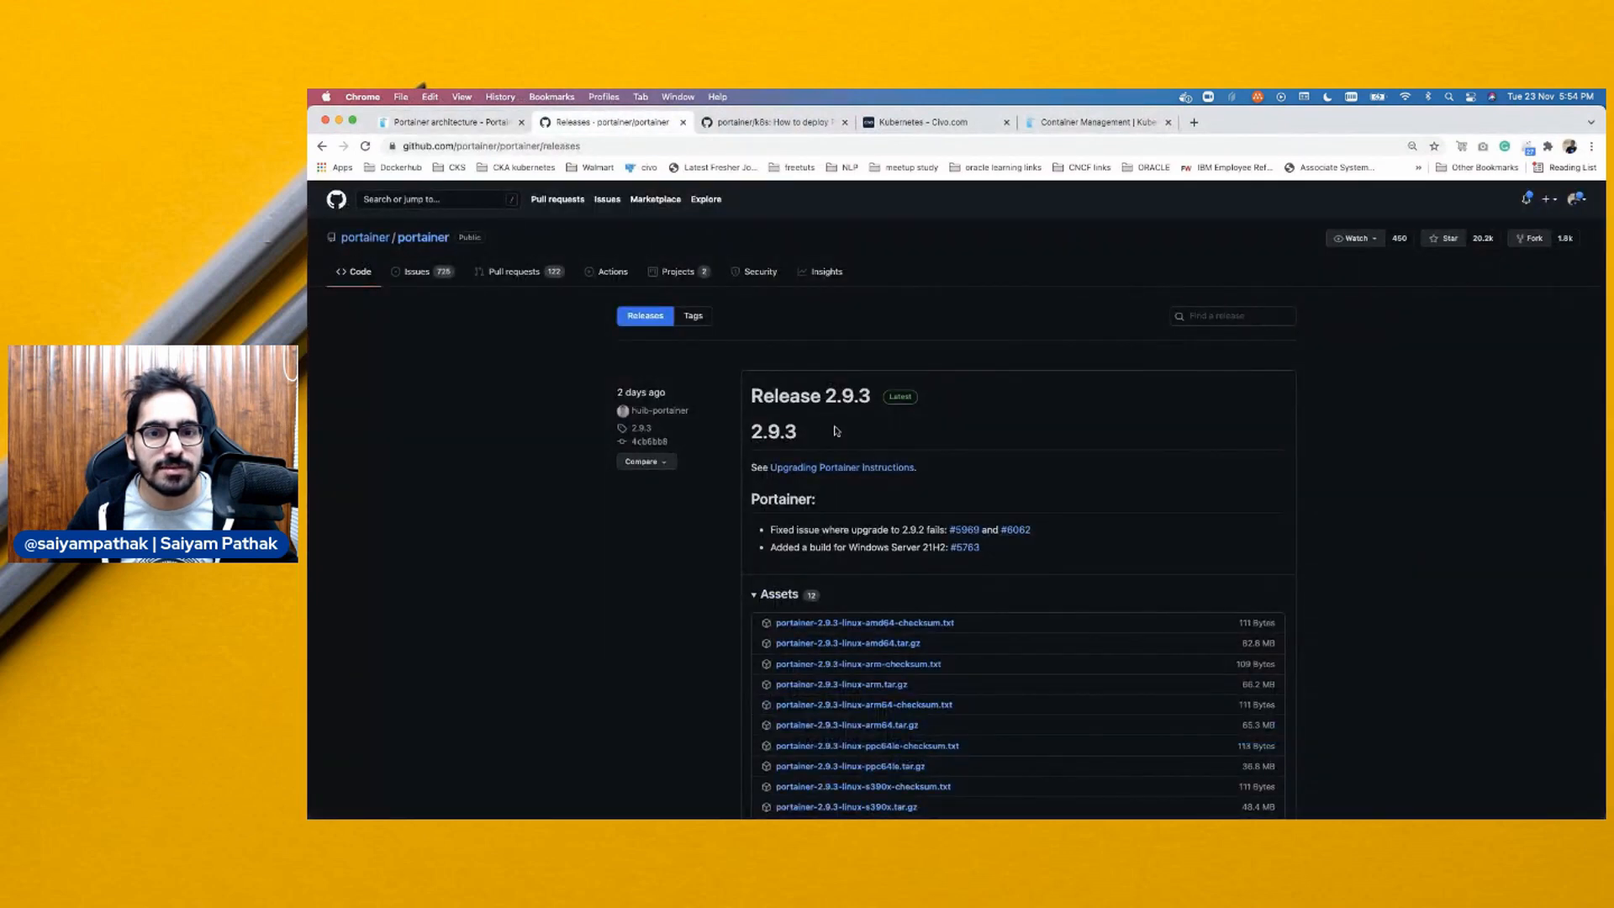
pyautogui.moveTo(920, 444); pyautogui.dragTo(707, 411)
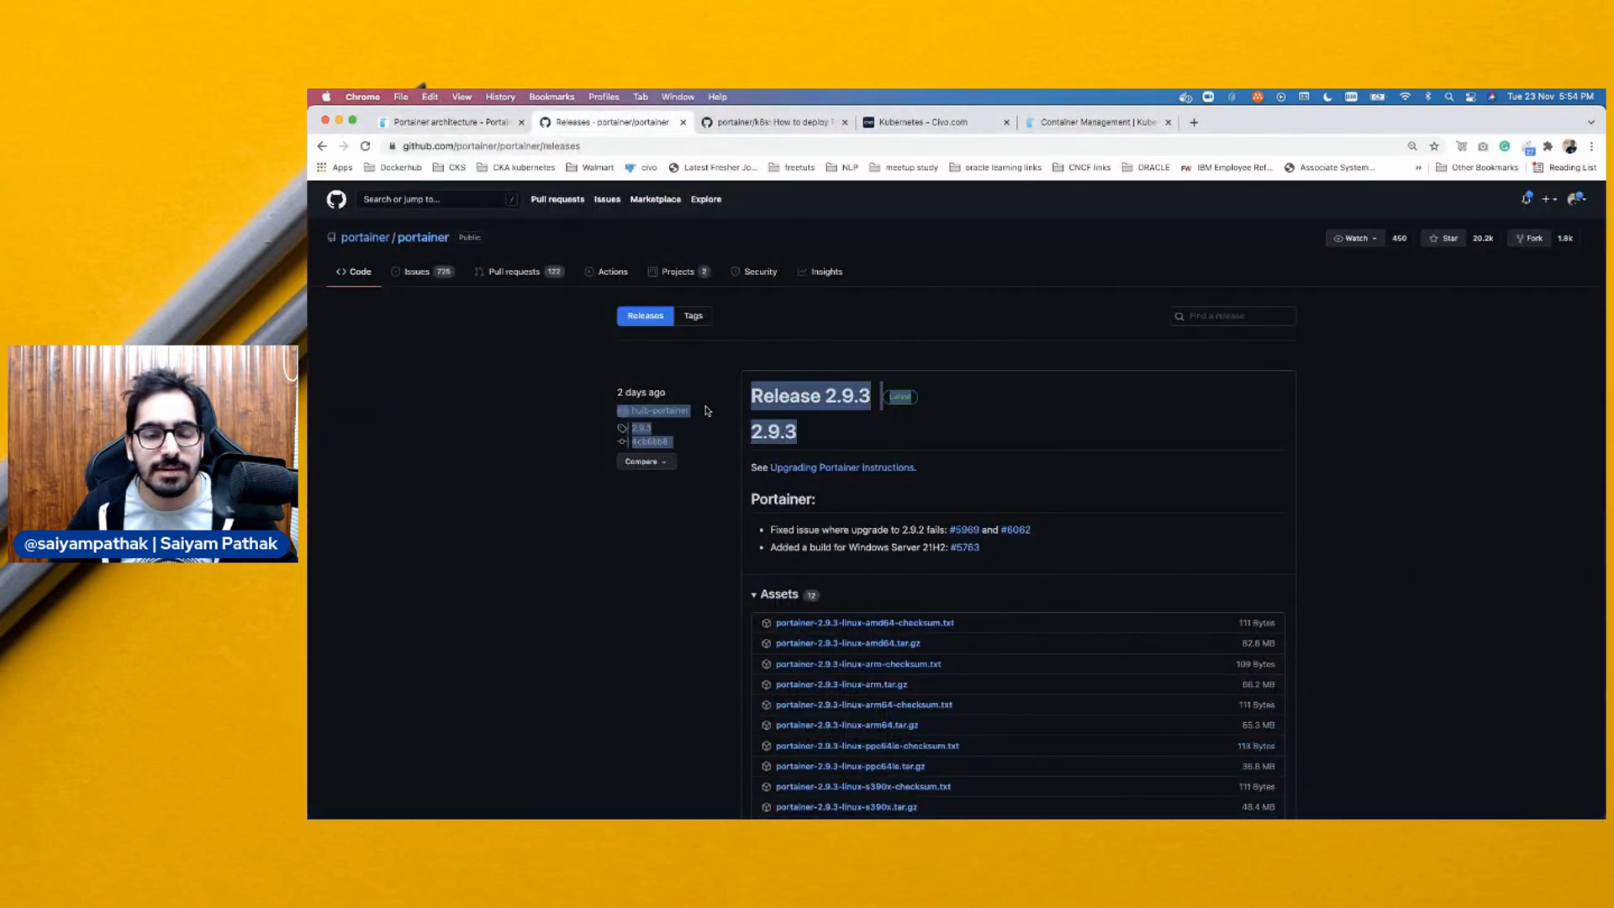
pyautogui.click(614, 567)
# Read the Portainer 2.9.2 and 2.9.1 release notes, focusing on the lists of Kubernetes fixes and new features
pyautogui.scroll(-5, 868, 445)
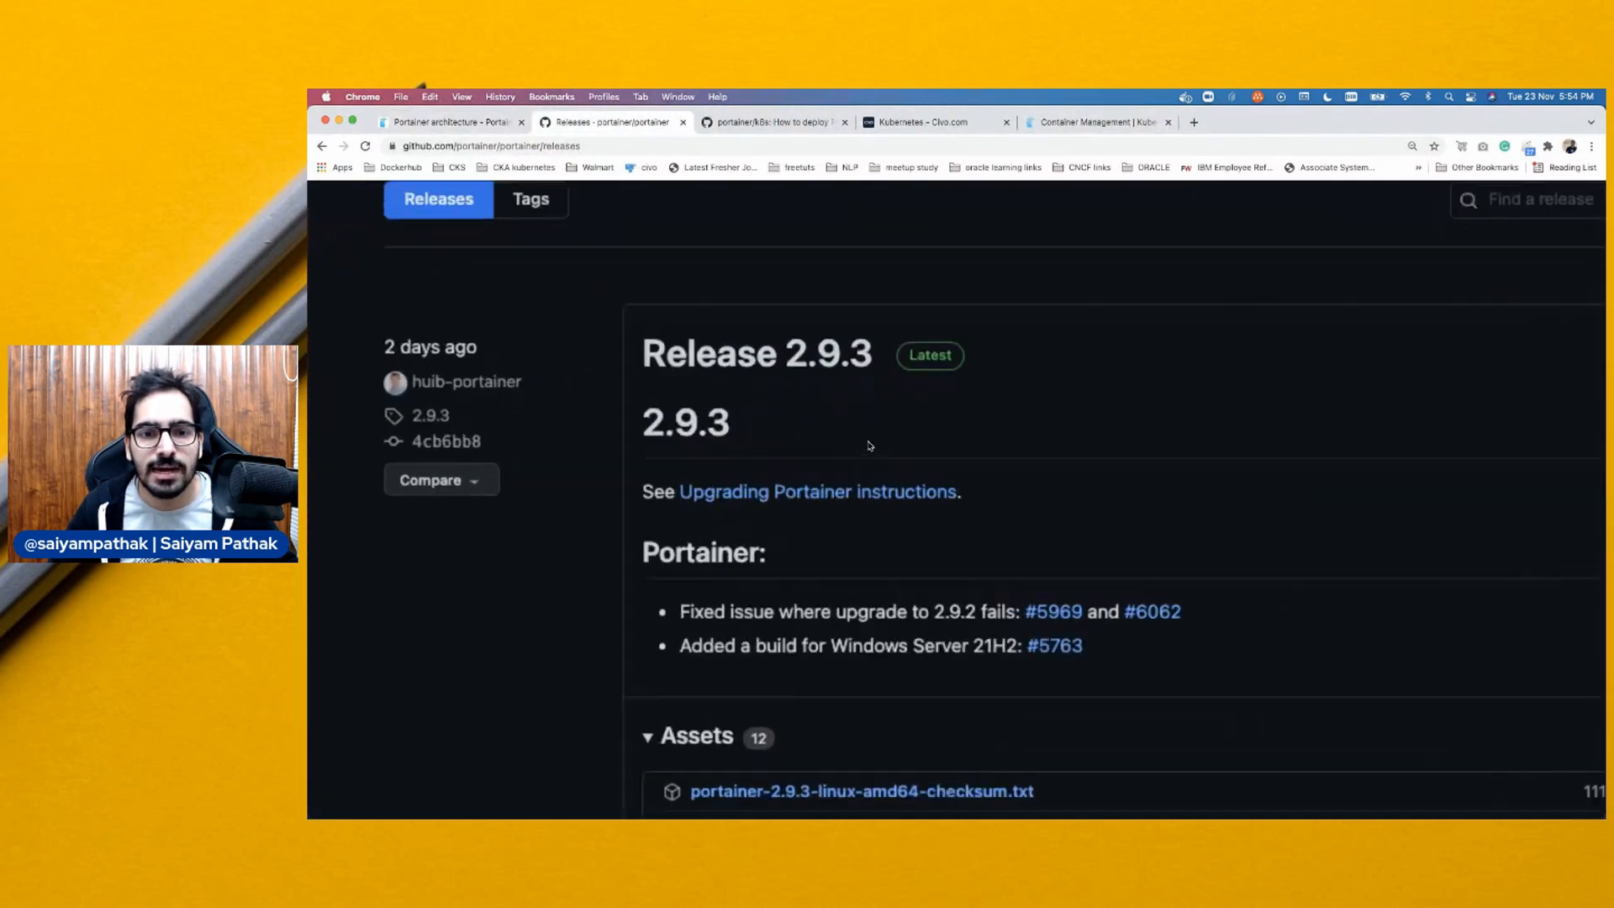
pyautogui.press('super+equal')
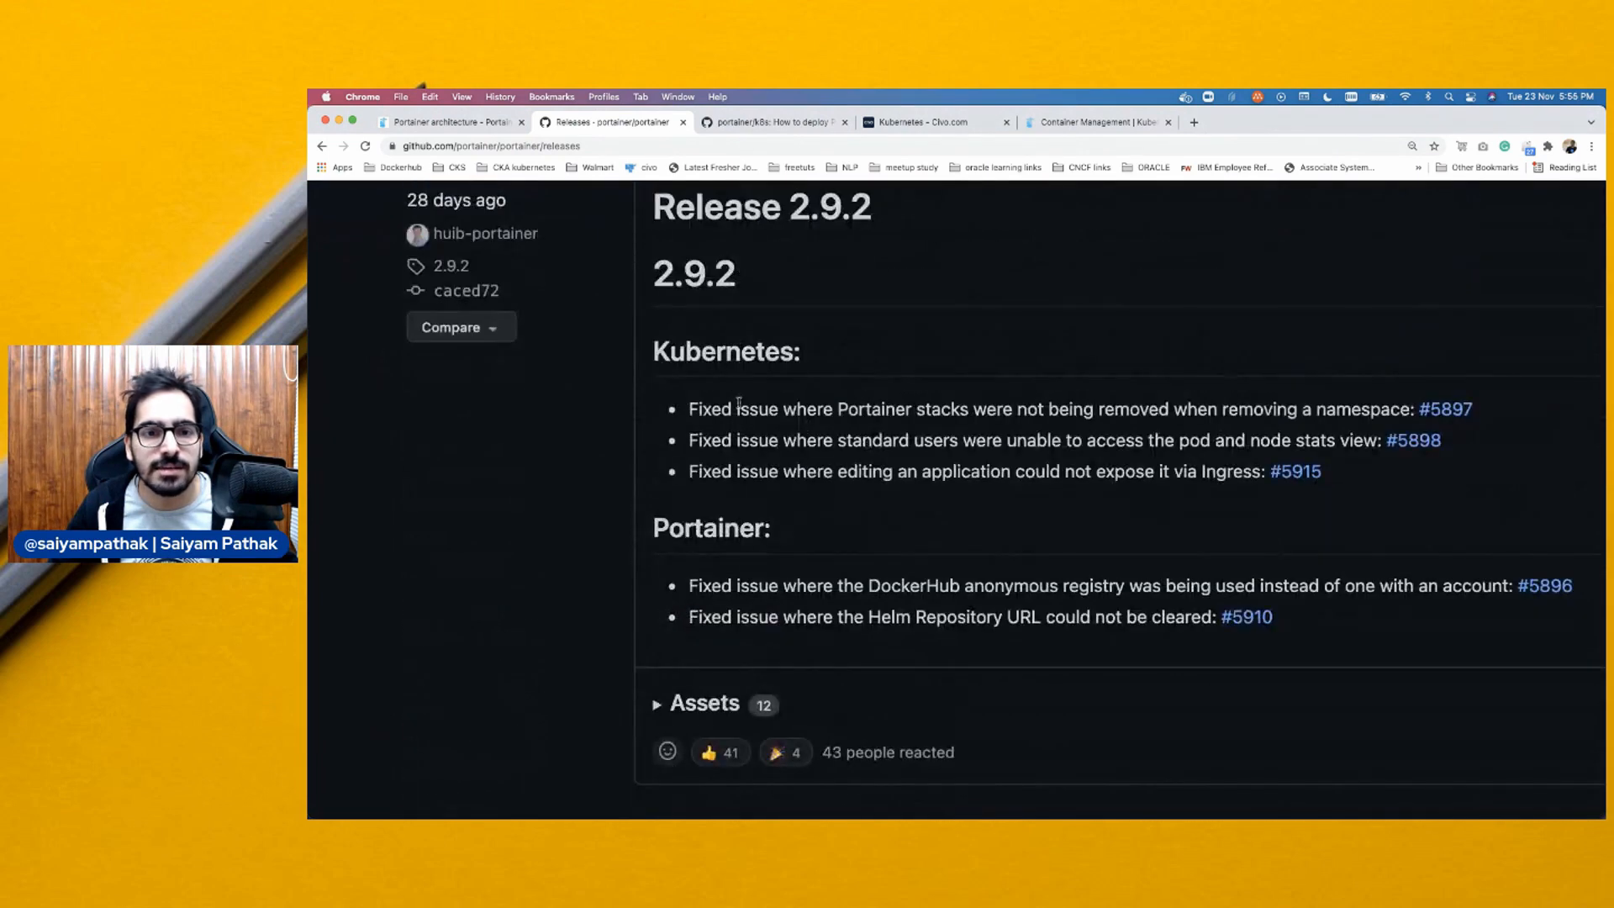
pyautogui.moveTo(689, 409); pyautogui.dragTo(1321, 475)
pyautogui.click(1024, 489)
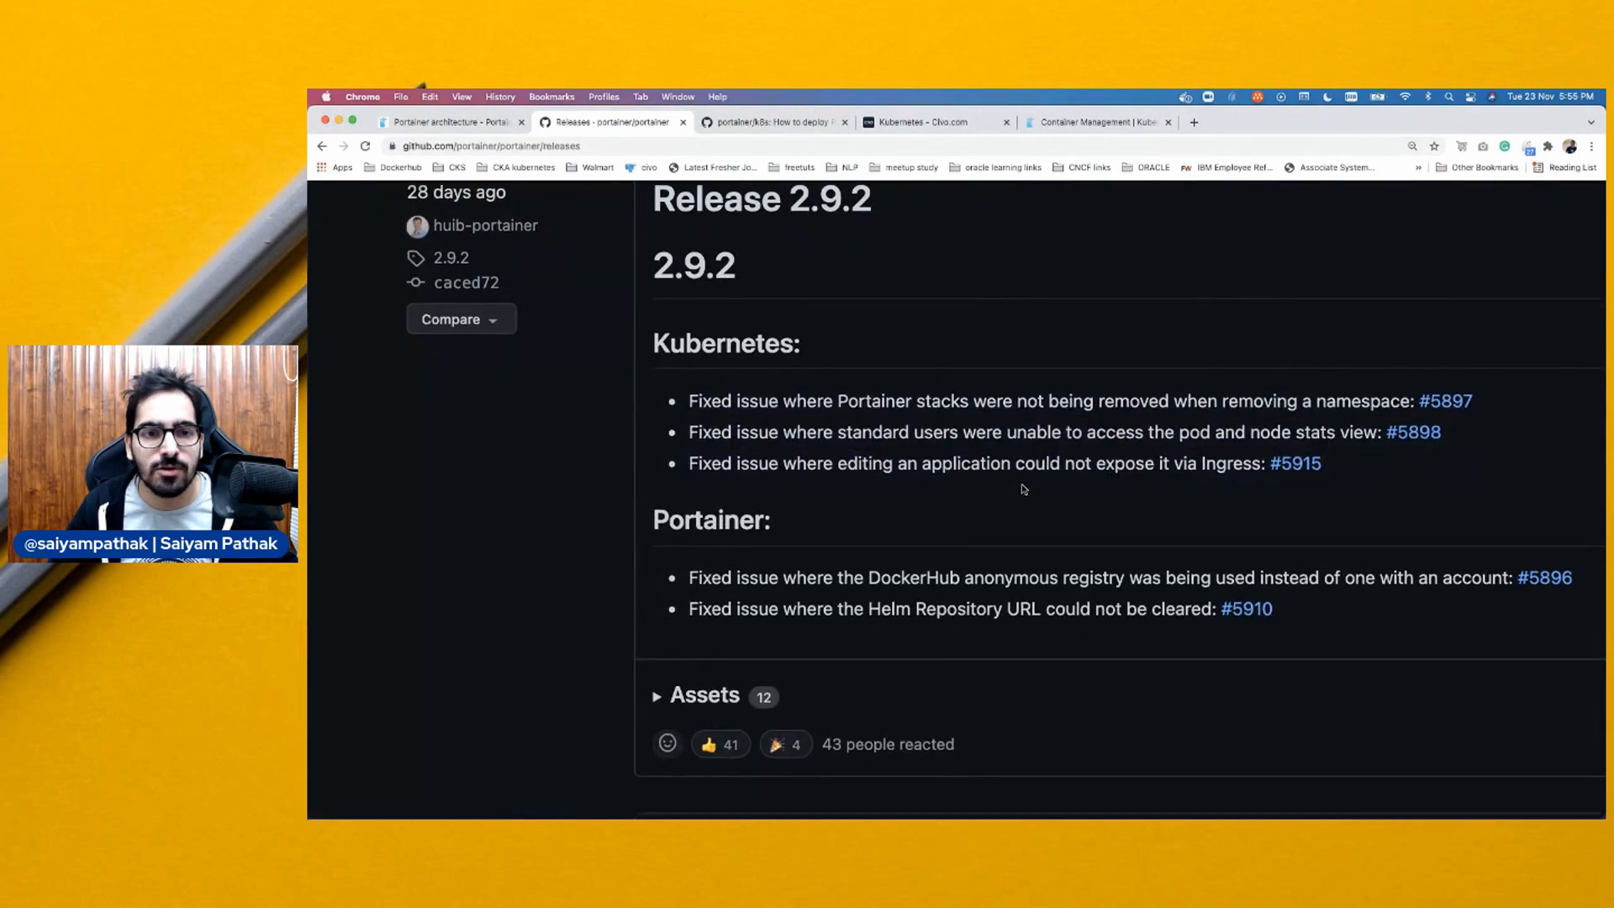
pyautogui.scroll(-10, 1024, 489)
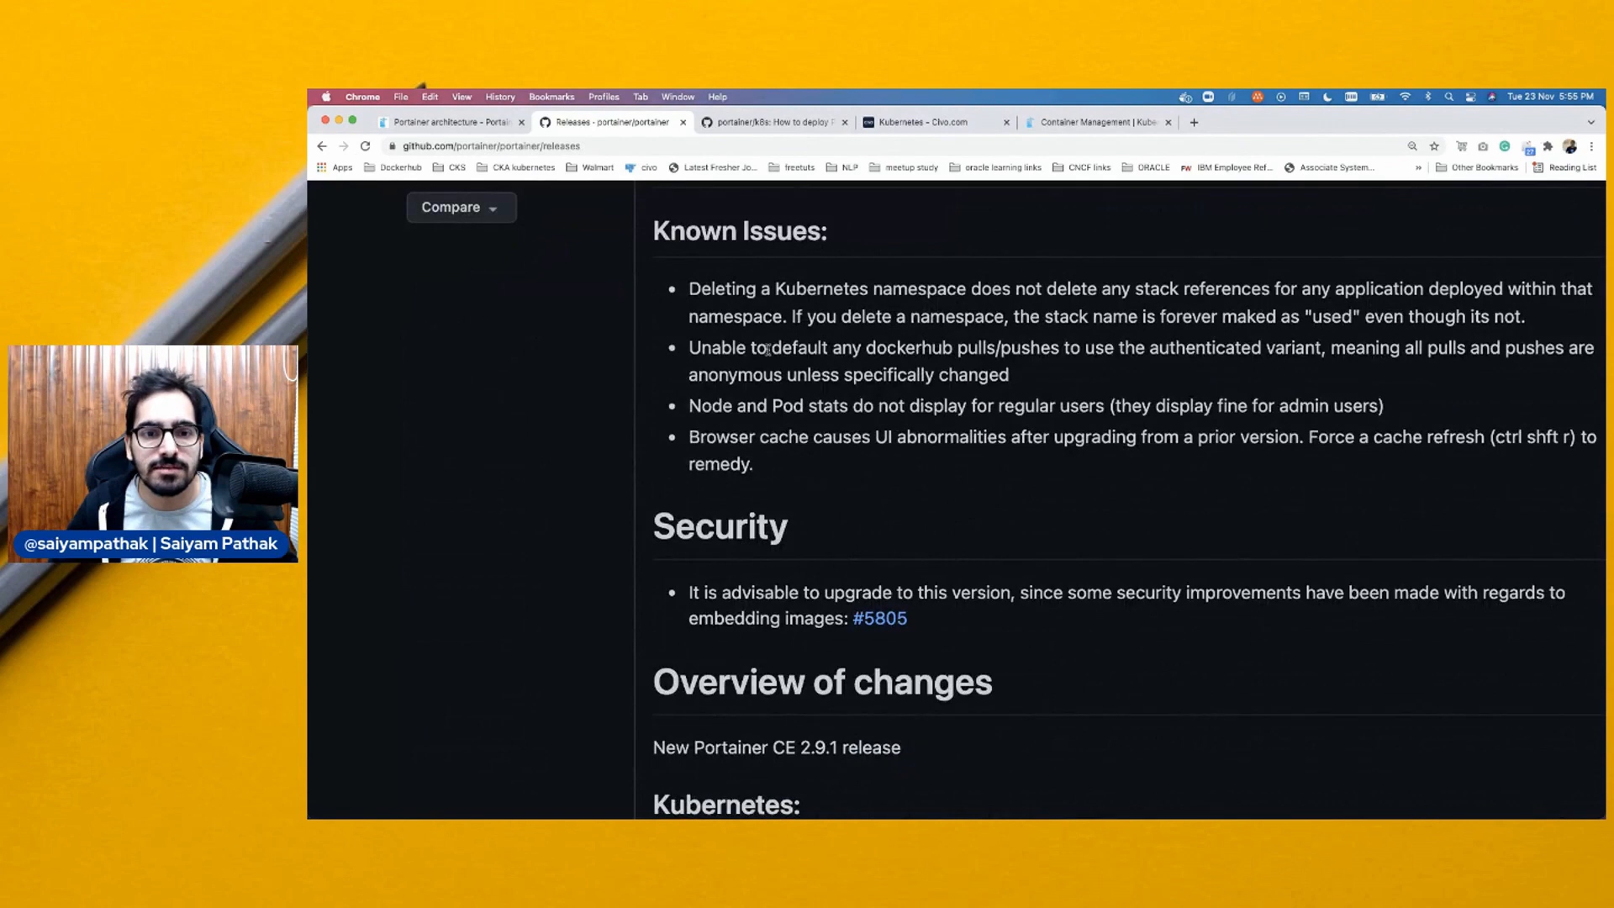
pyautogui.scroll(-5, 766, 351)
pyautogui.scroll(-2, 765, 454)
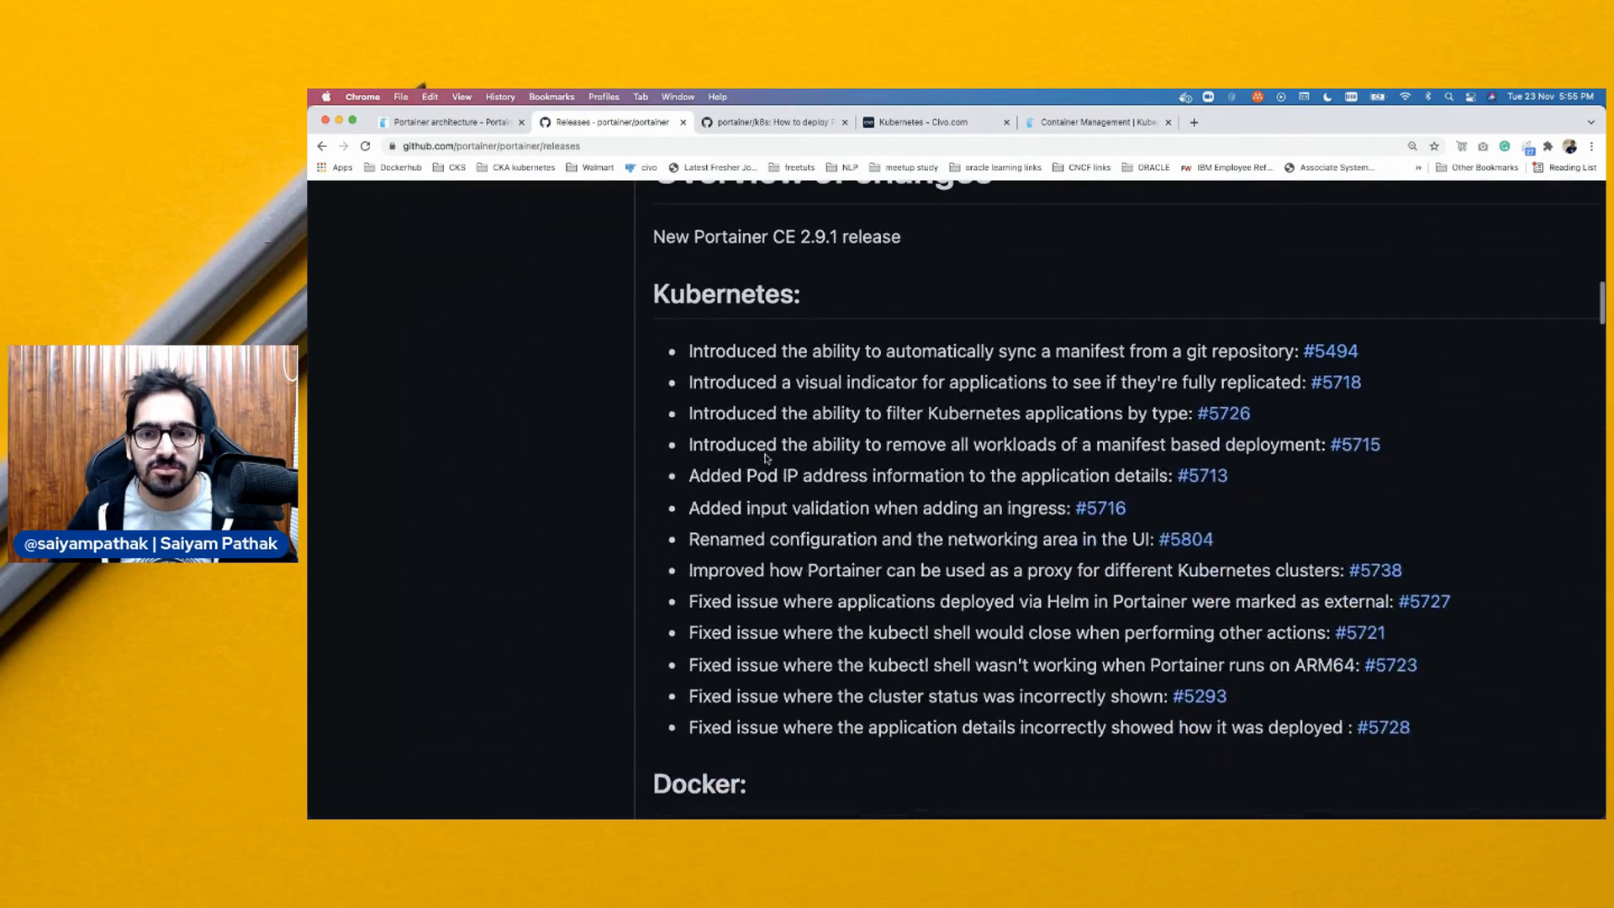
pyautogui.moveTo(690, 350); pyautogui.dragTo(1422, 733)
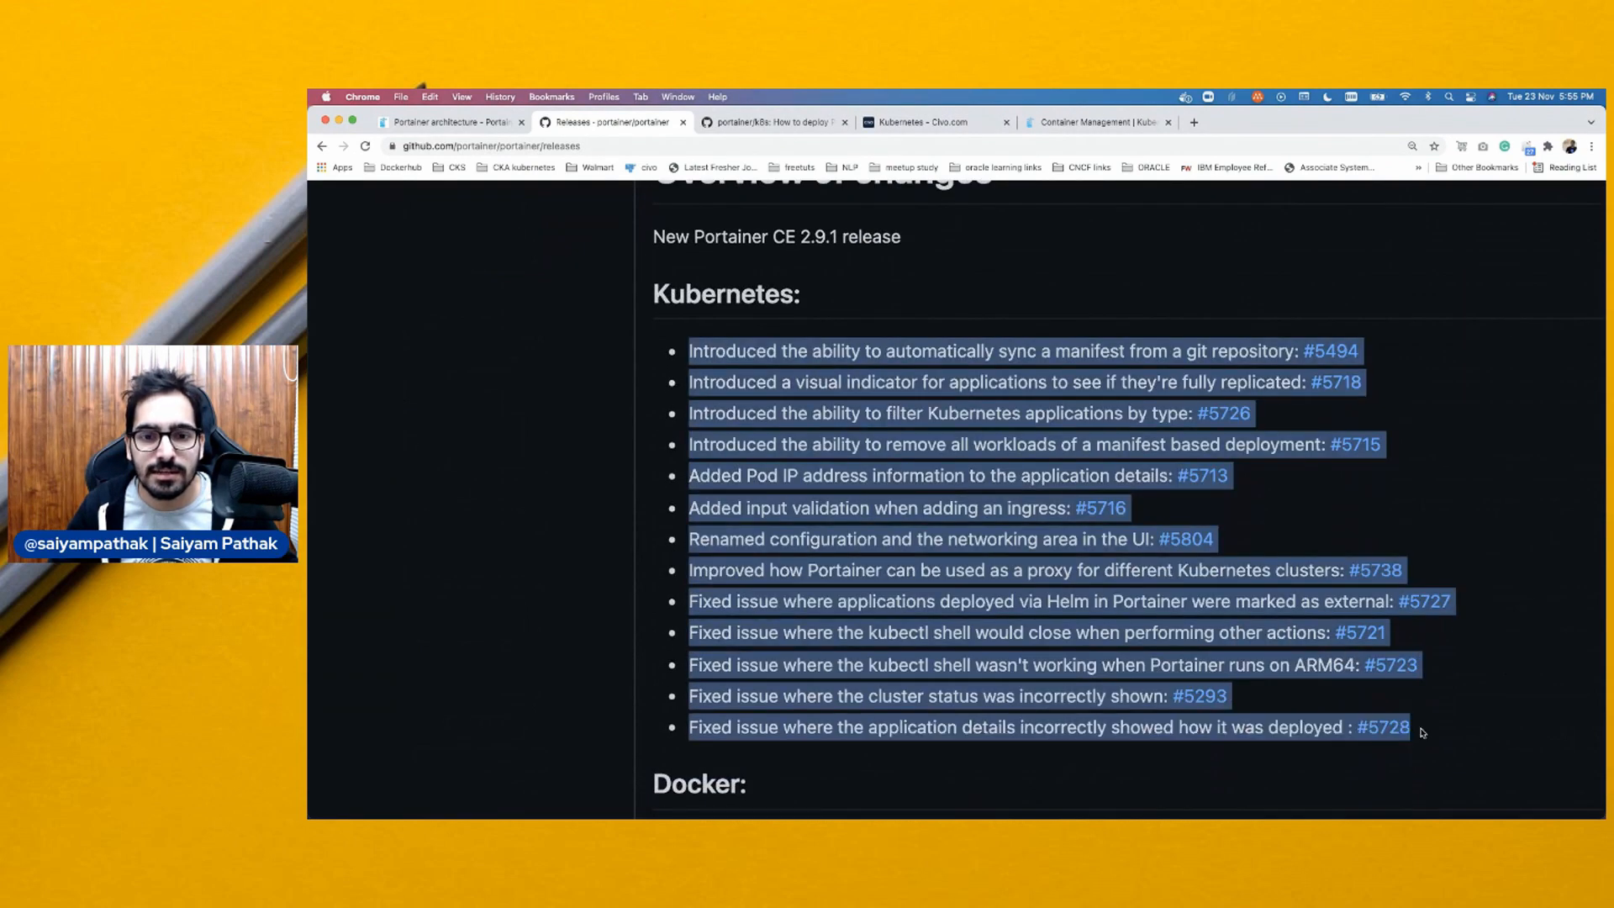
pyautogui.click(1021, 679)
pyautogui.hotkey('ctrl', '-')
pyautogui.hotkey('ctrl', '-')
pyautogui.hotkey('ctrl', '-')
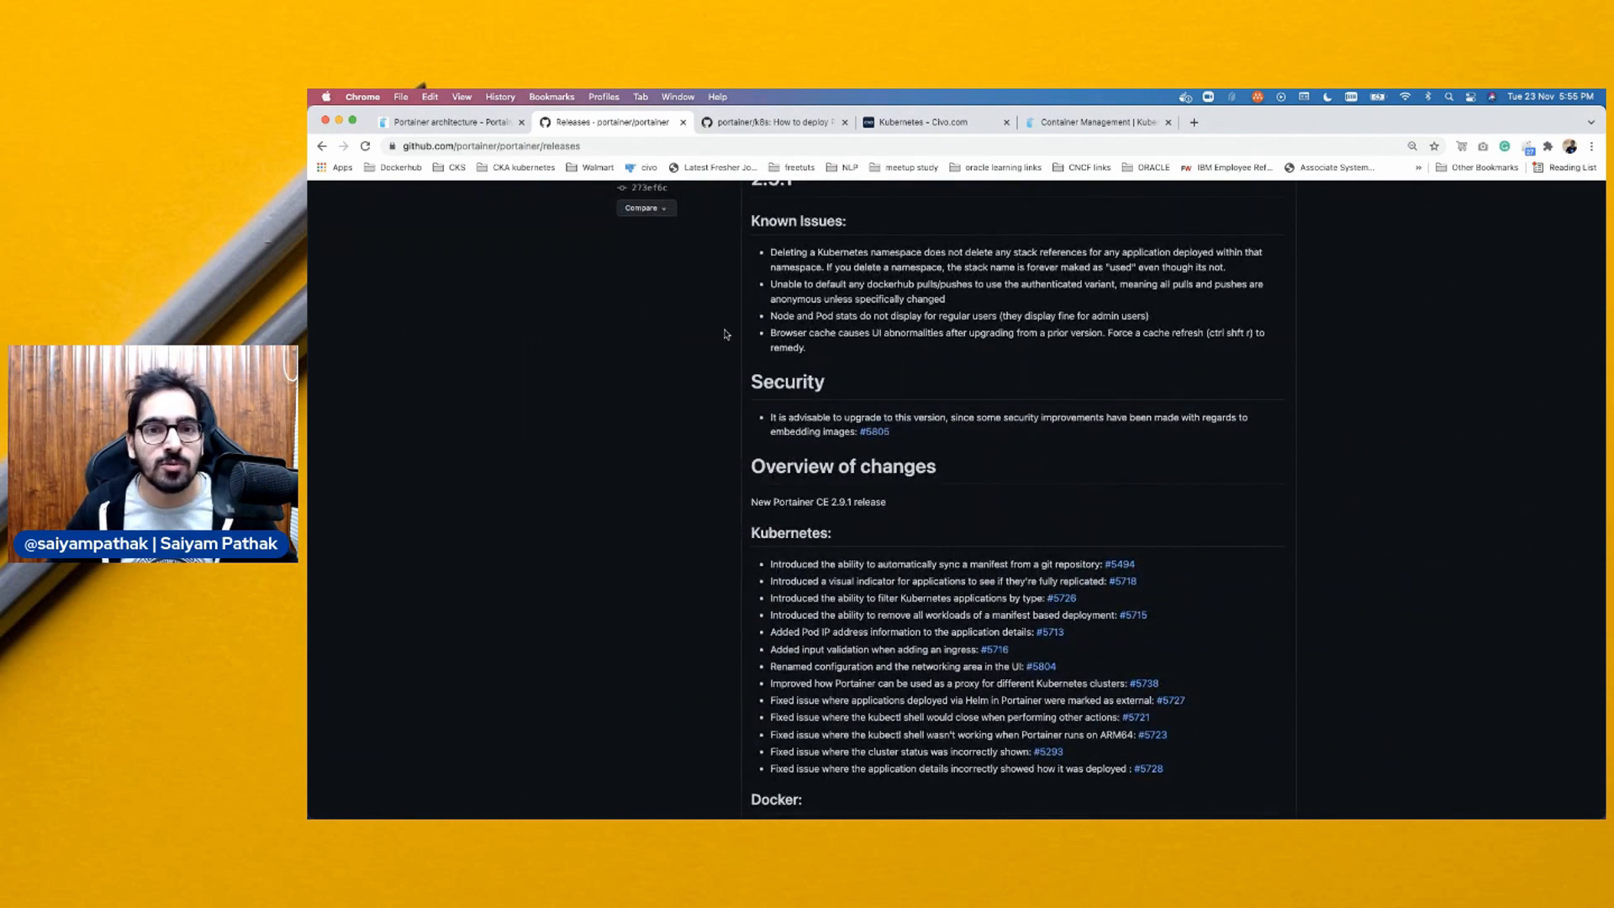
# Switch back to Portainer in Safari, open the local environment, and examine its namespace list and the note on system resources
pyautogui.press('super+Tab')
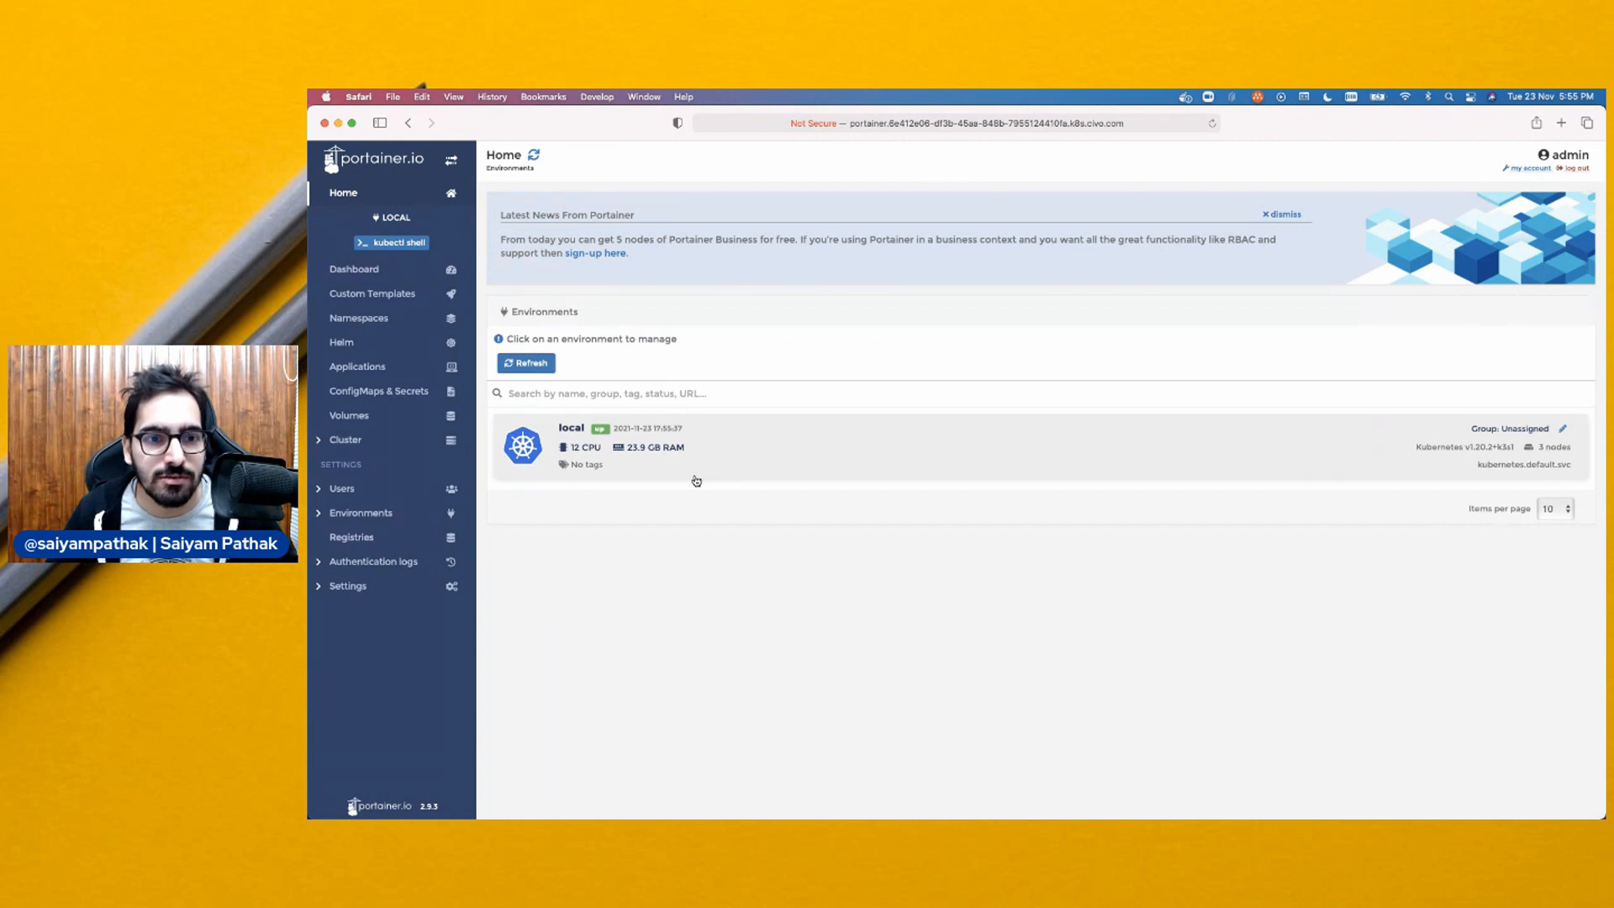
pyautogui.click(696, 481)
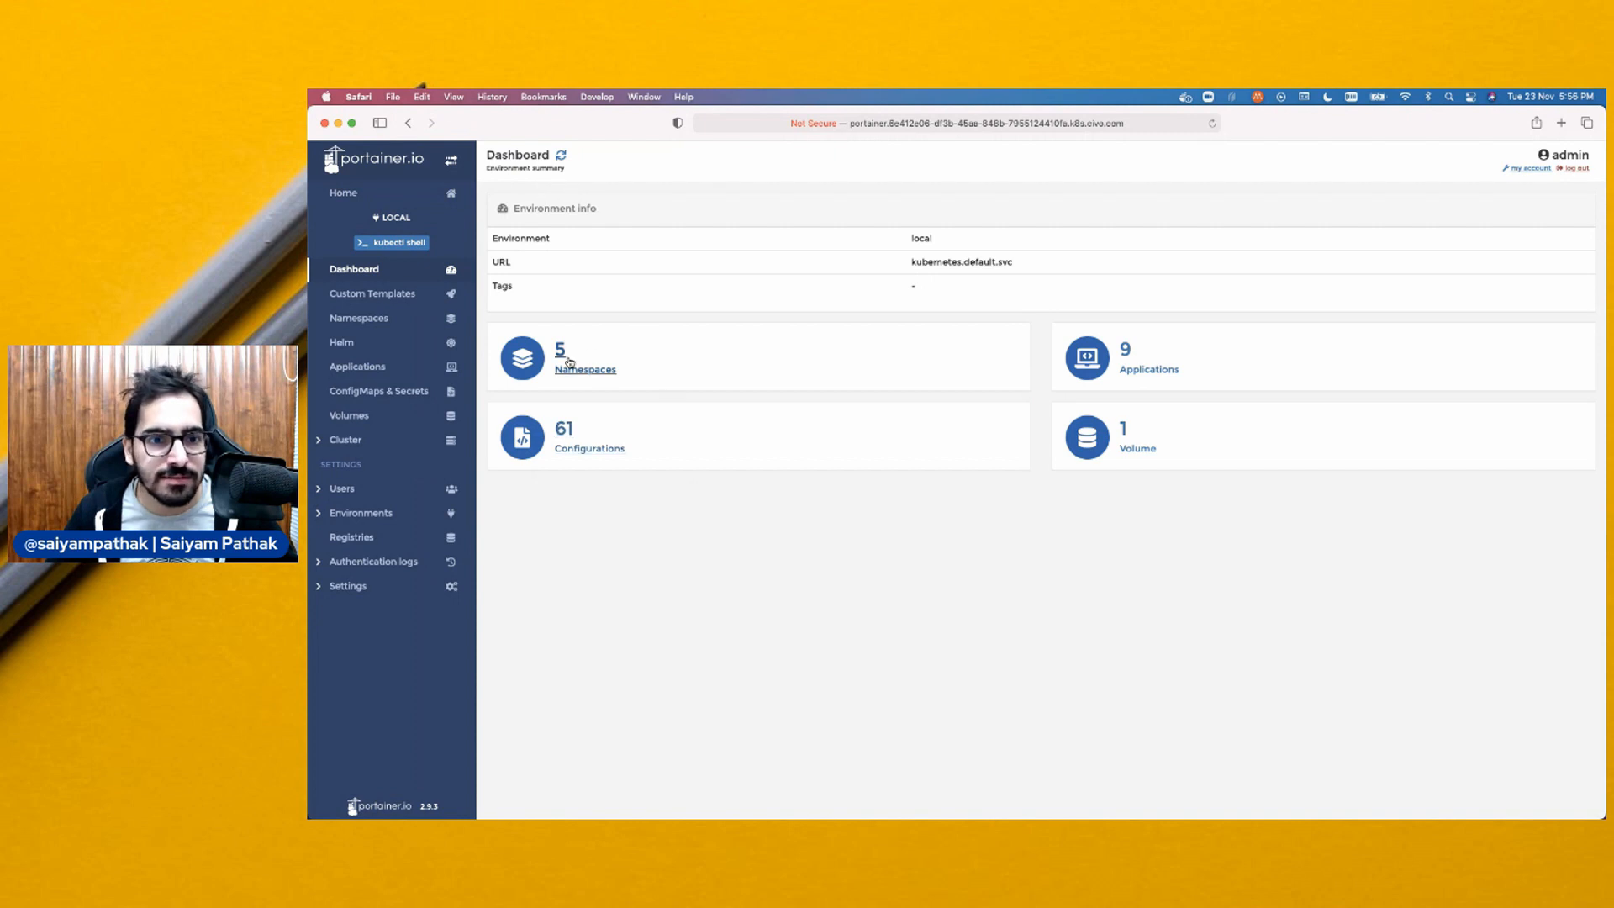
pyautogui.click(561, 359)
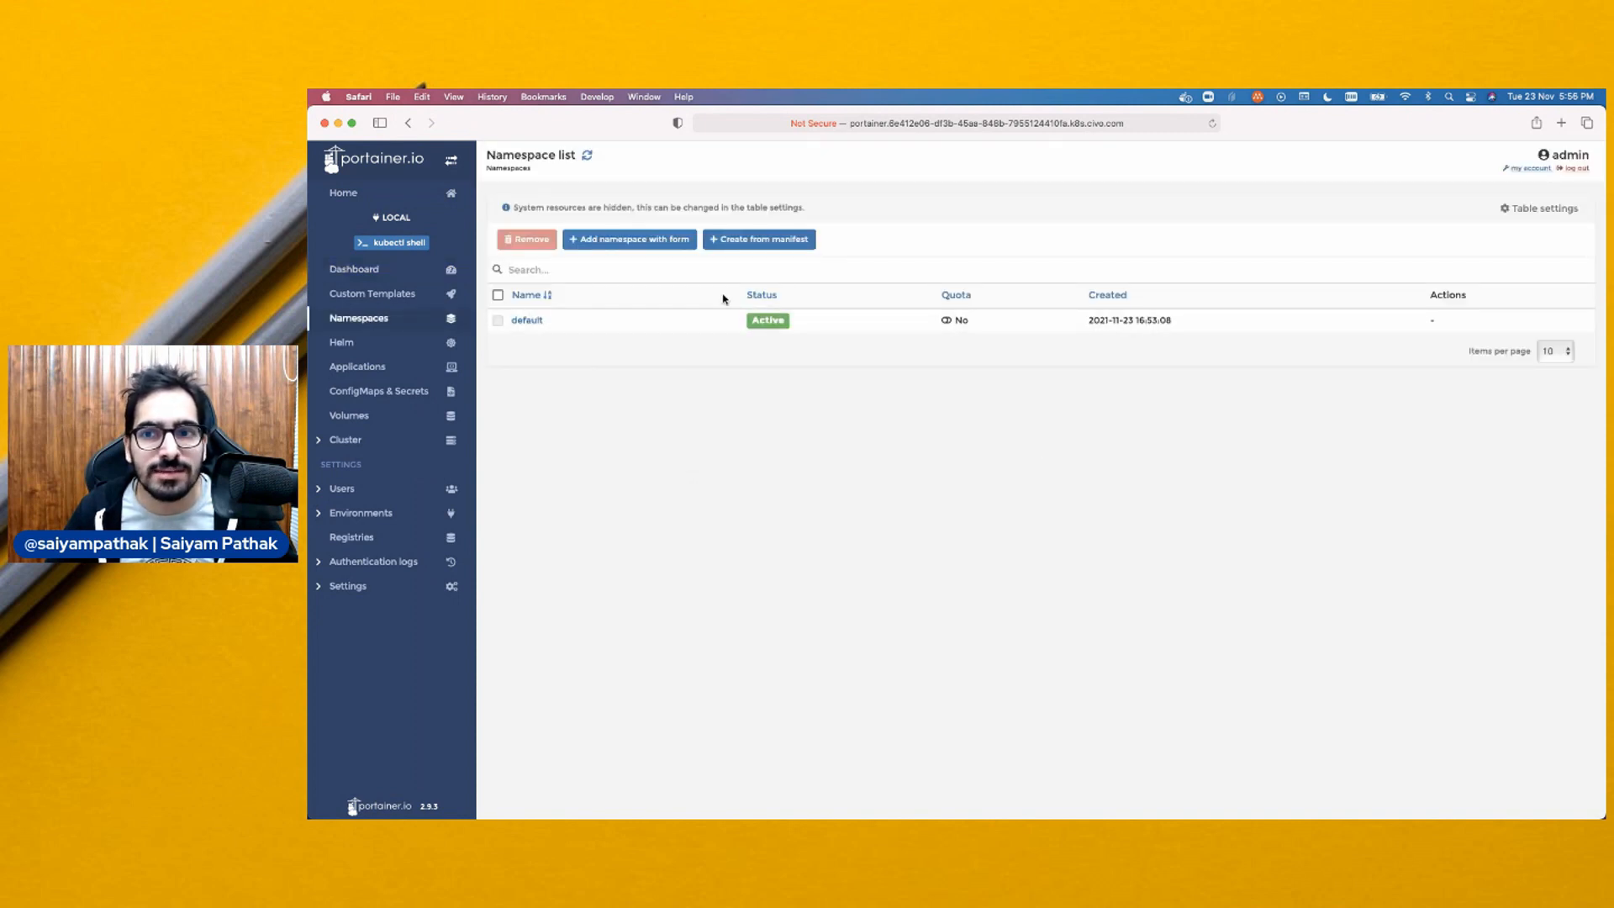
pyautogui.scroll(5, 527, 208)
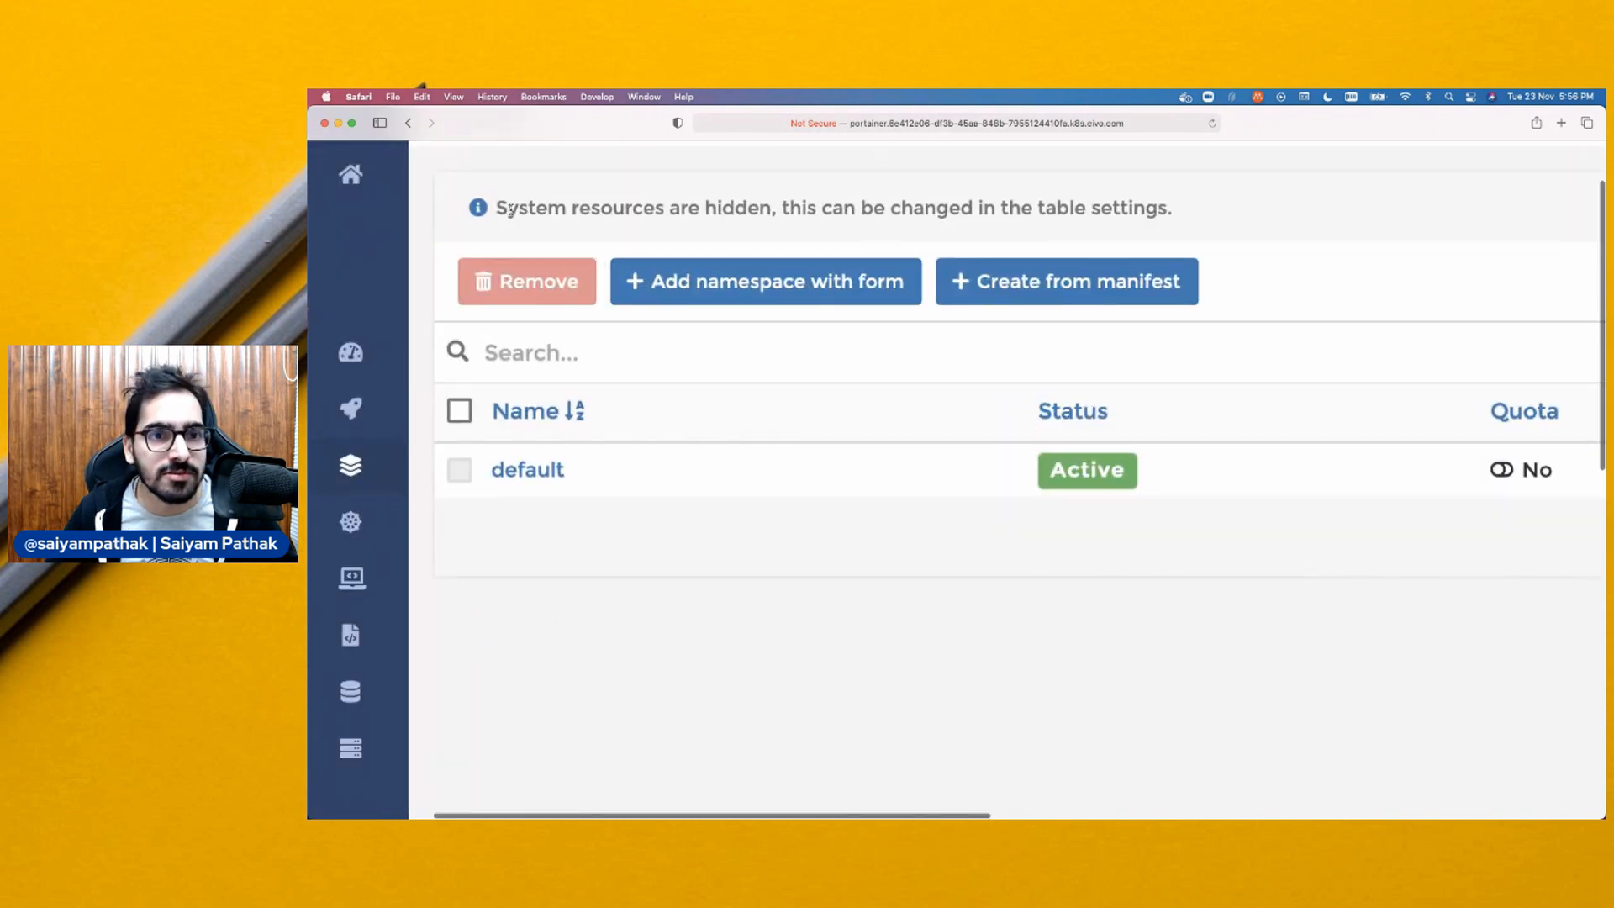
pyautogui.moveTo(526, 208); pyautogui.dragTo(764, 209)
pyautogui.click(764, 209)
pyautogui.scroll(-5, 799, 213)
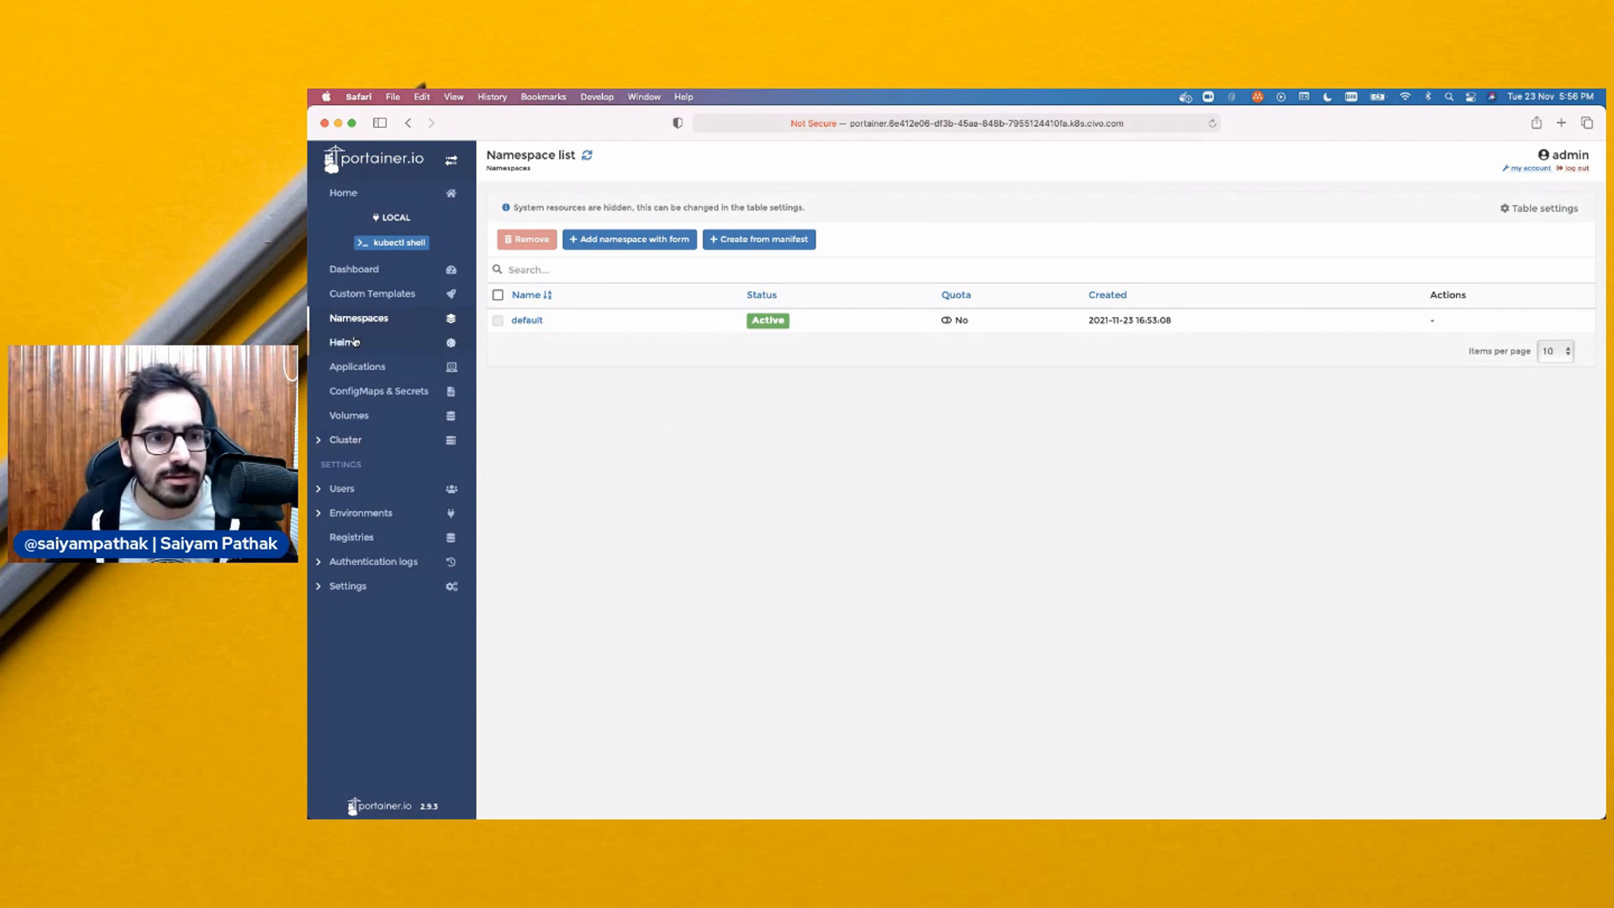
# Run kubectl get pods -n portainer in Portainer's built-in kubectl shell, and close the shell
pyautogui.click(375, 244)
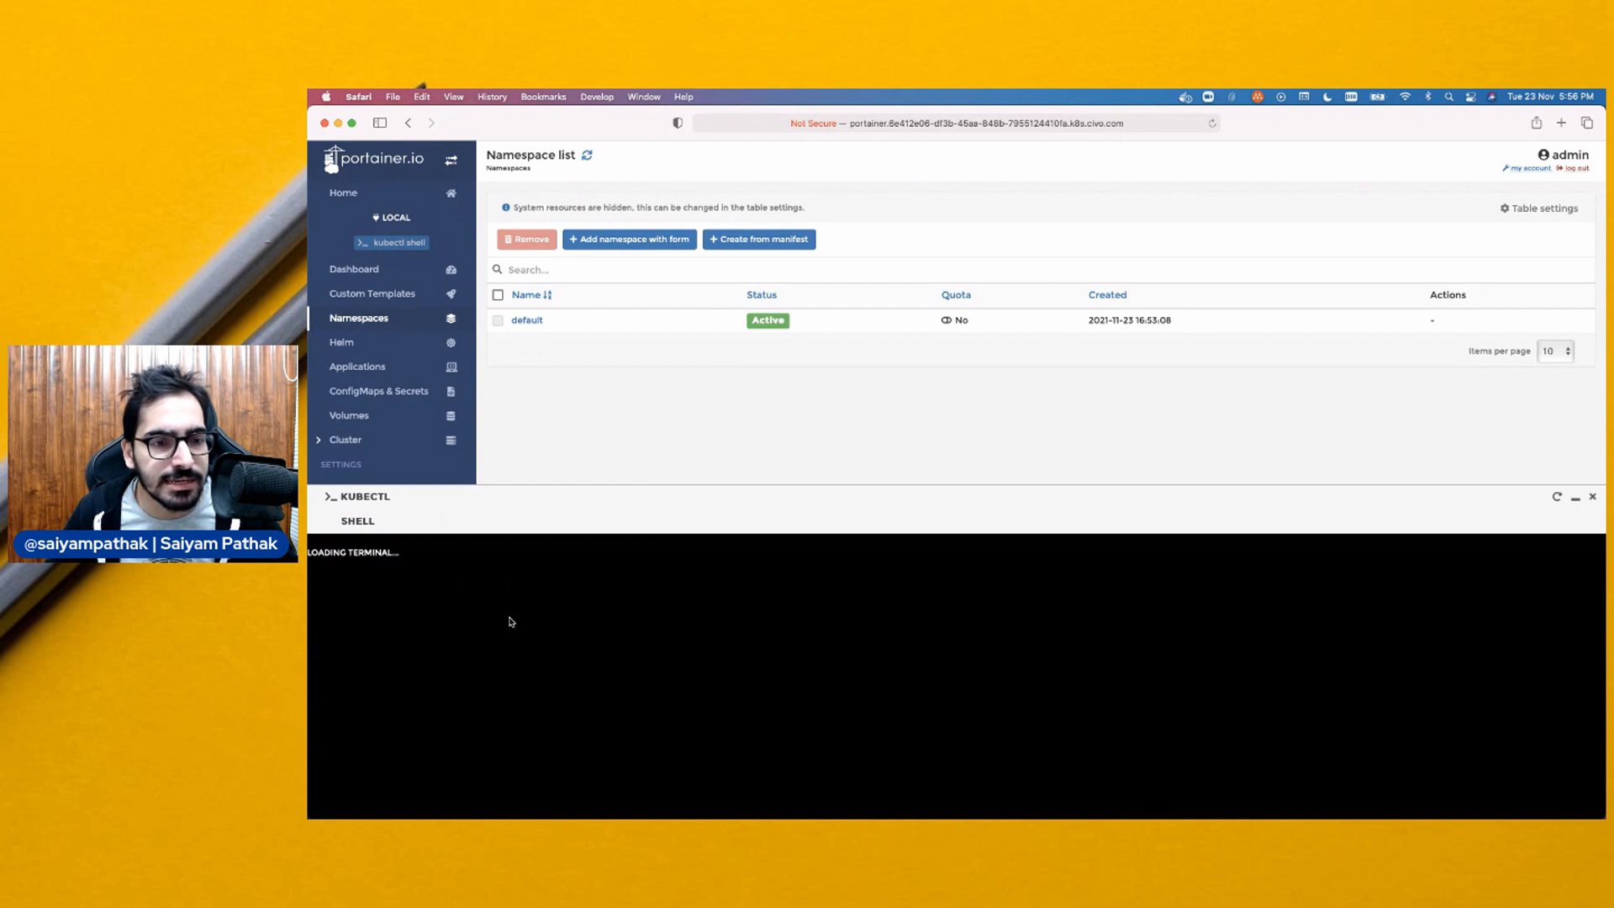
pyautogui.write('kubectl get pods')
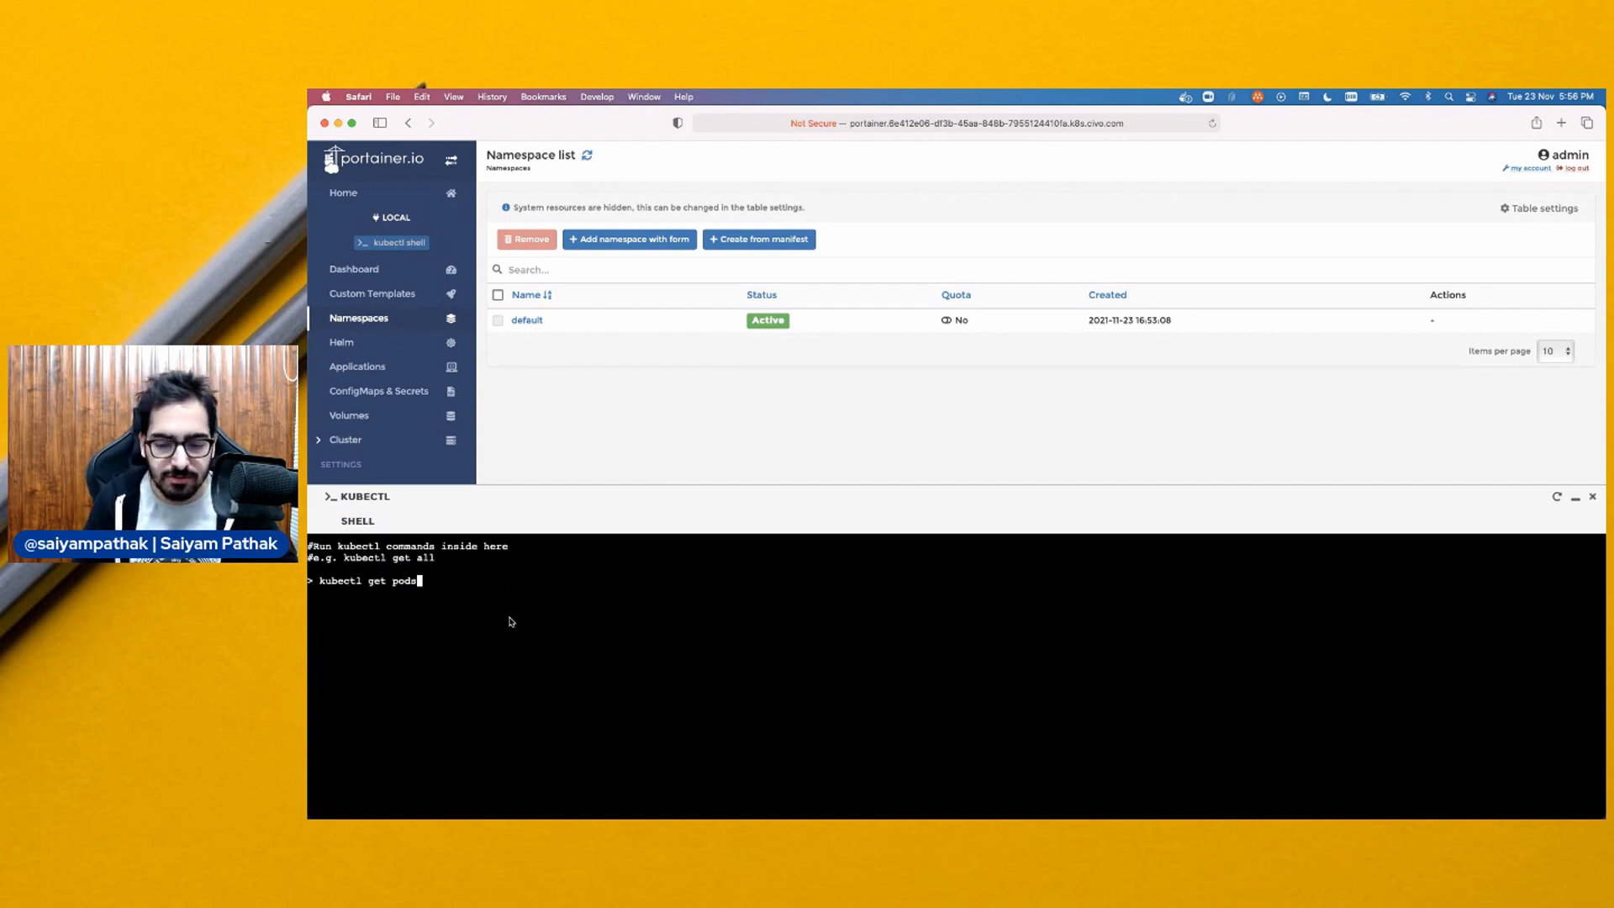
pyautogui.write(' -n portainer')
pyautogui.press('Return')
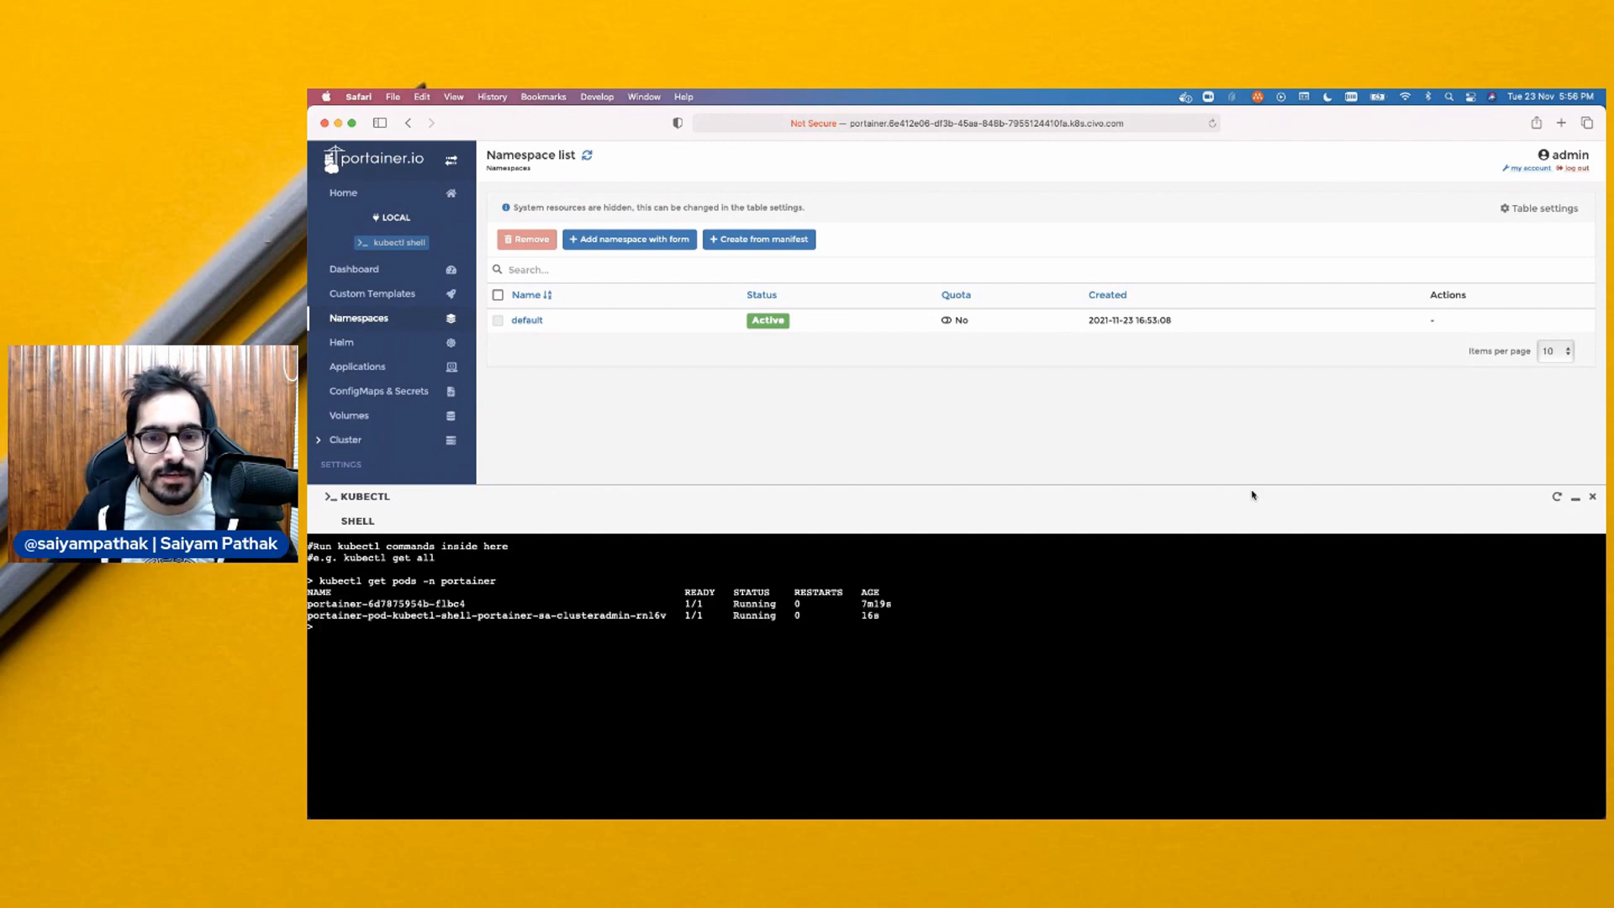
pyautogui.click(1592, 500)
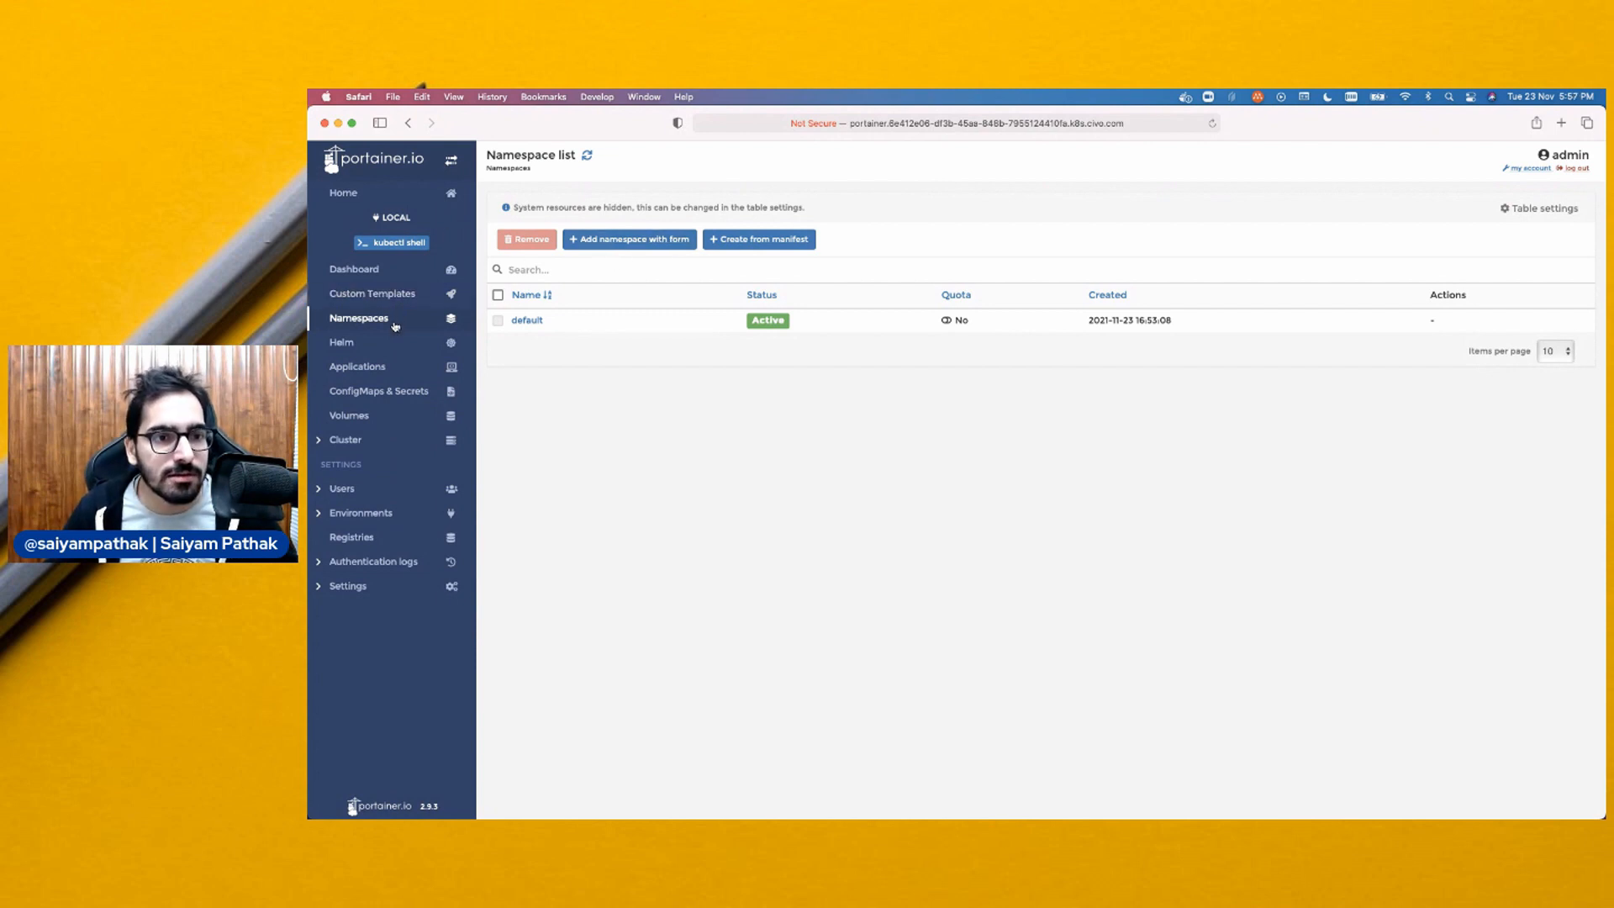
# Open the application list from the local environment's dashboard and display its table settings
pyautogui.click(375, 275)
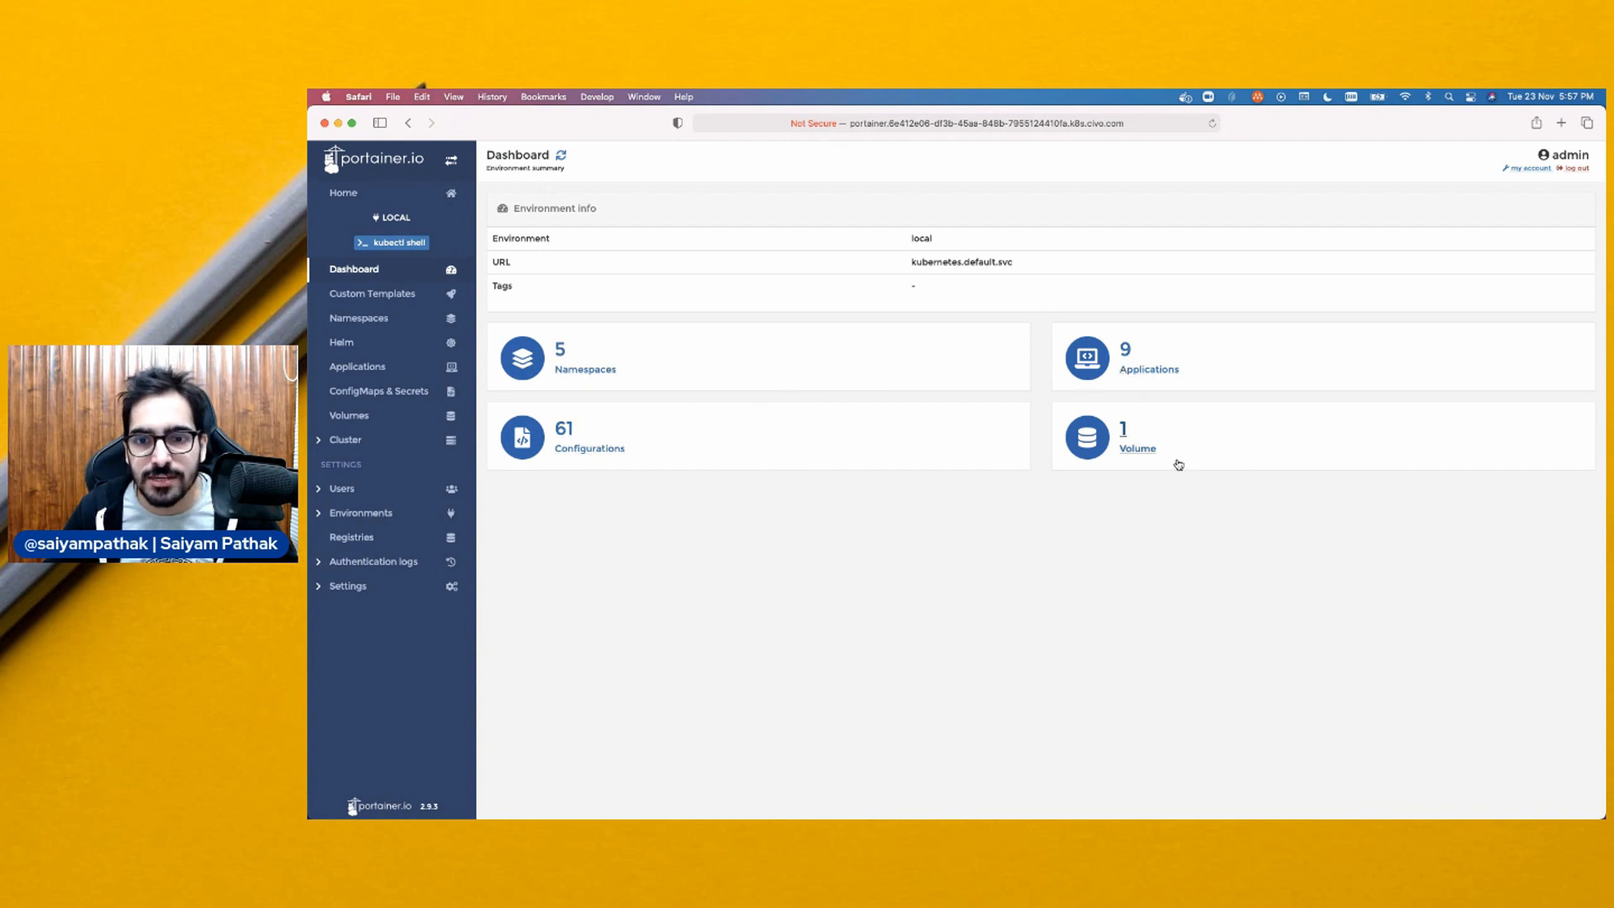
pyautogui.click(1141, 355)
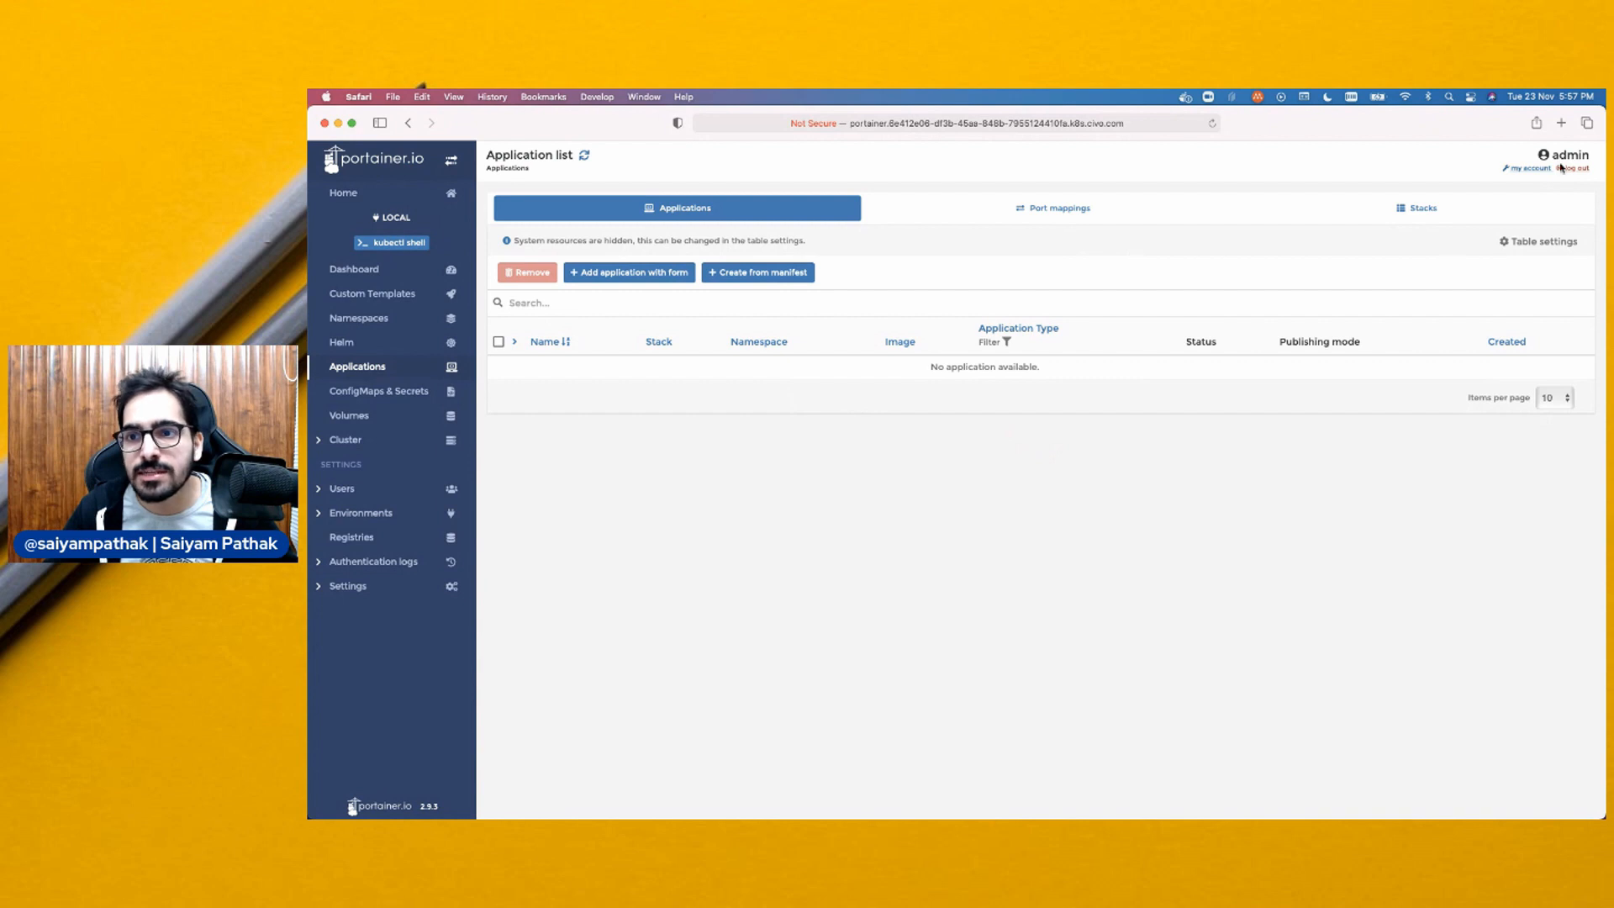
pyautogui.click(1538, 241)
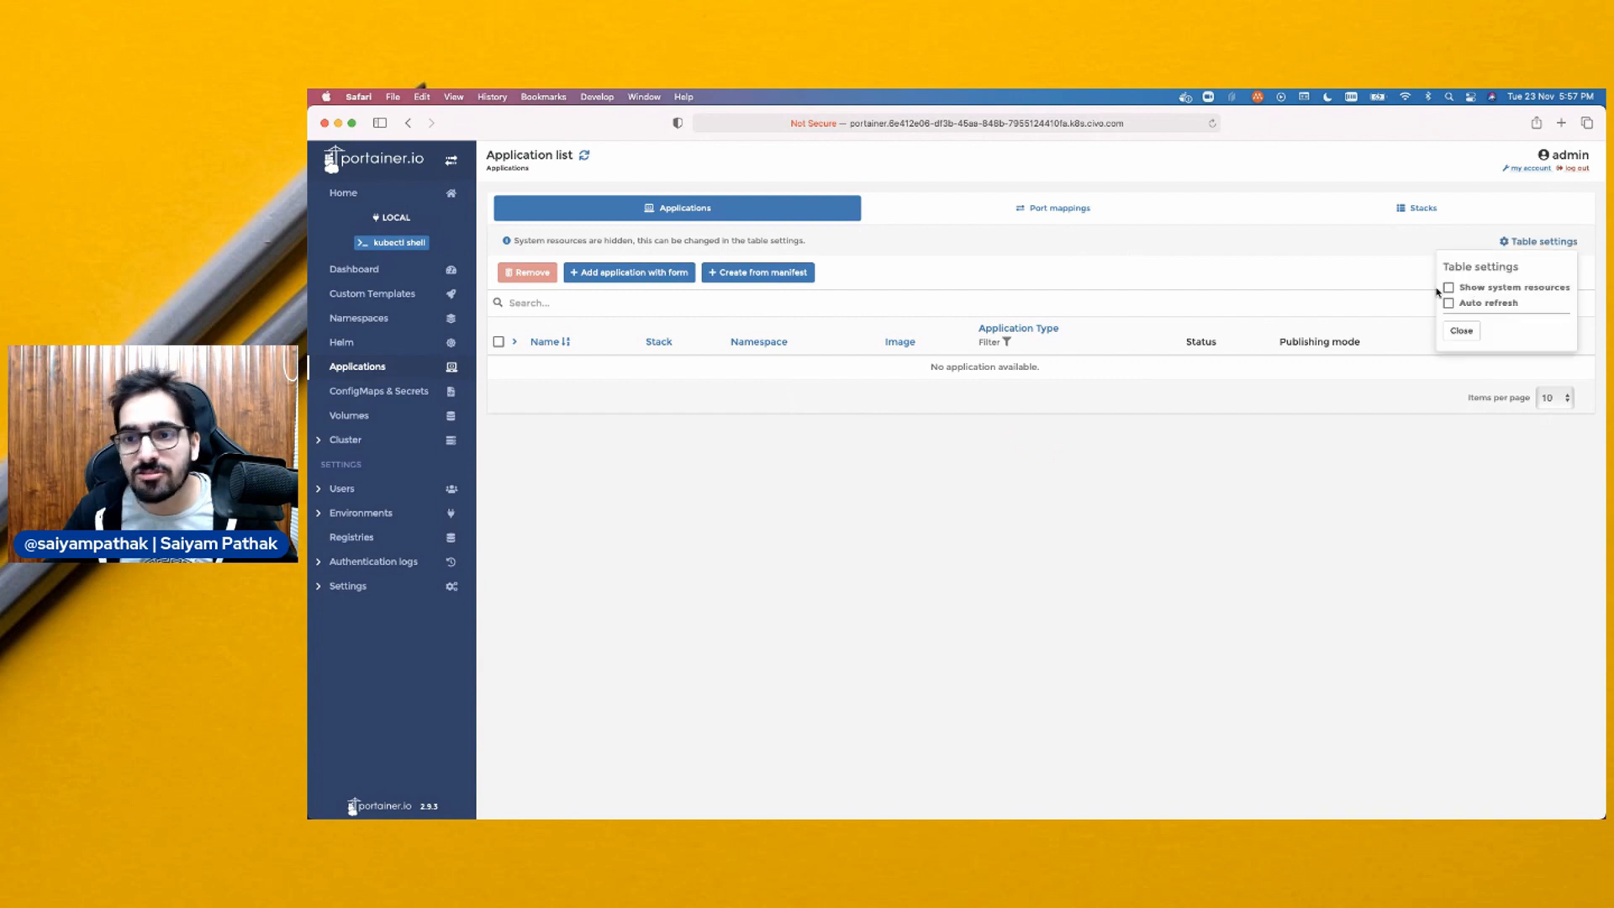
# Open the Helm page and browse the additional repositories section and the list of available charts
pyautogui.click(366, 342)
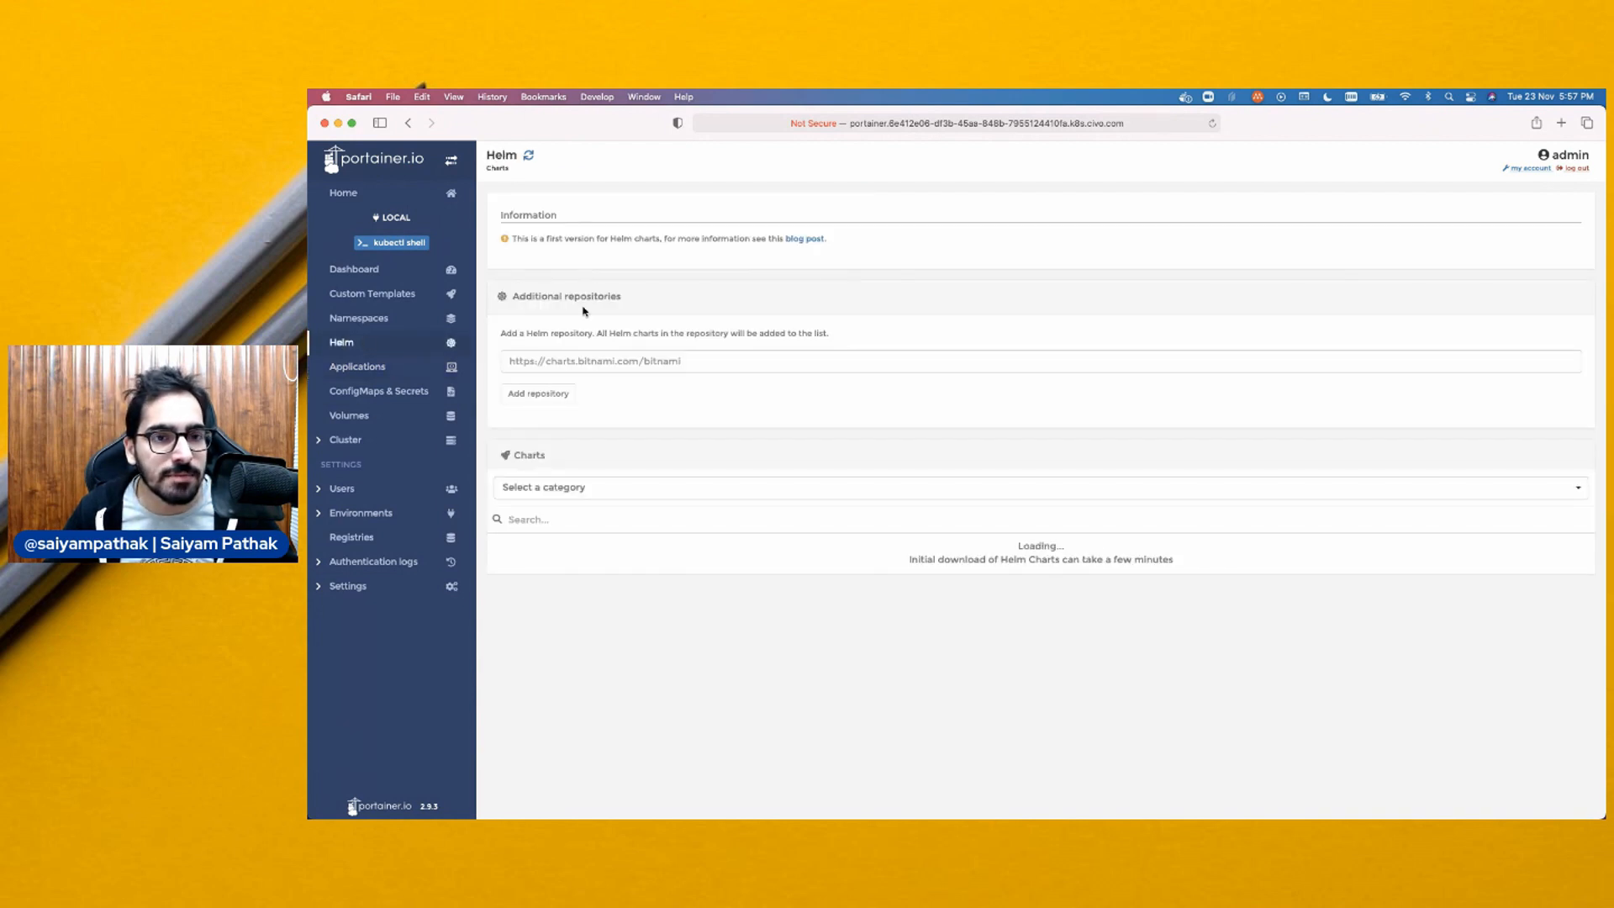
pyautogui.scroll(5, 579, 229)
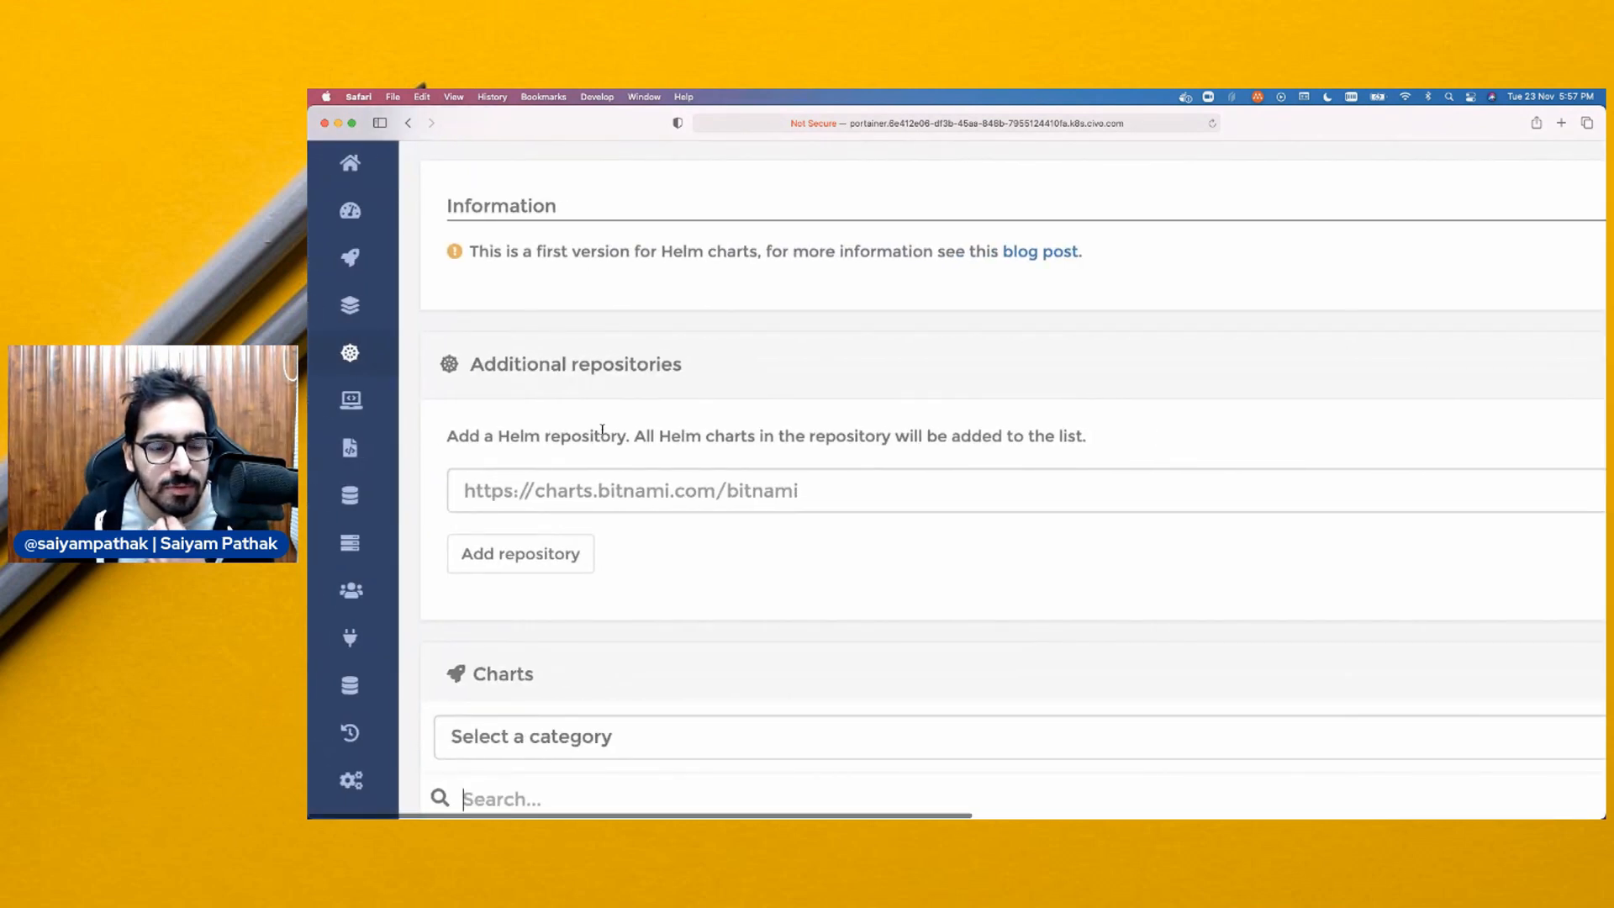
pyautogui.scroll(-5, 596, 550)
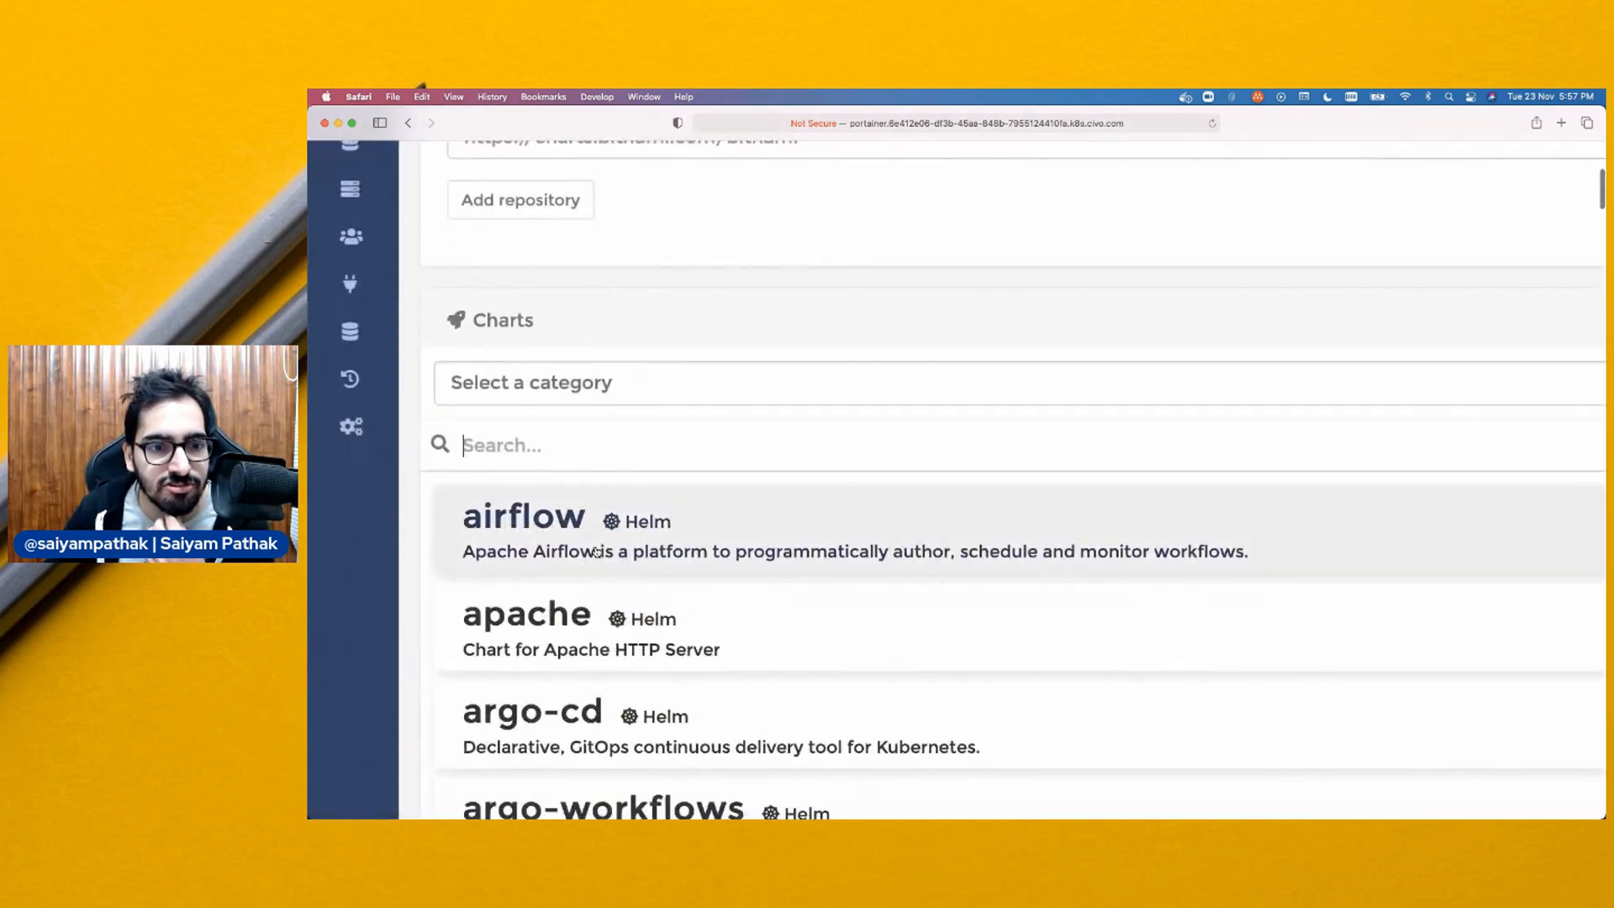
pyautogui.scroll(-6, 596, 551)
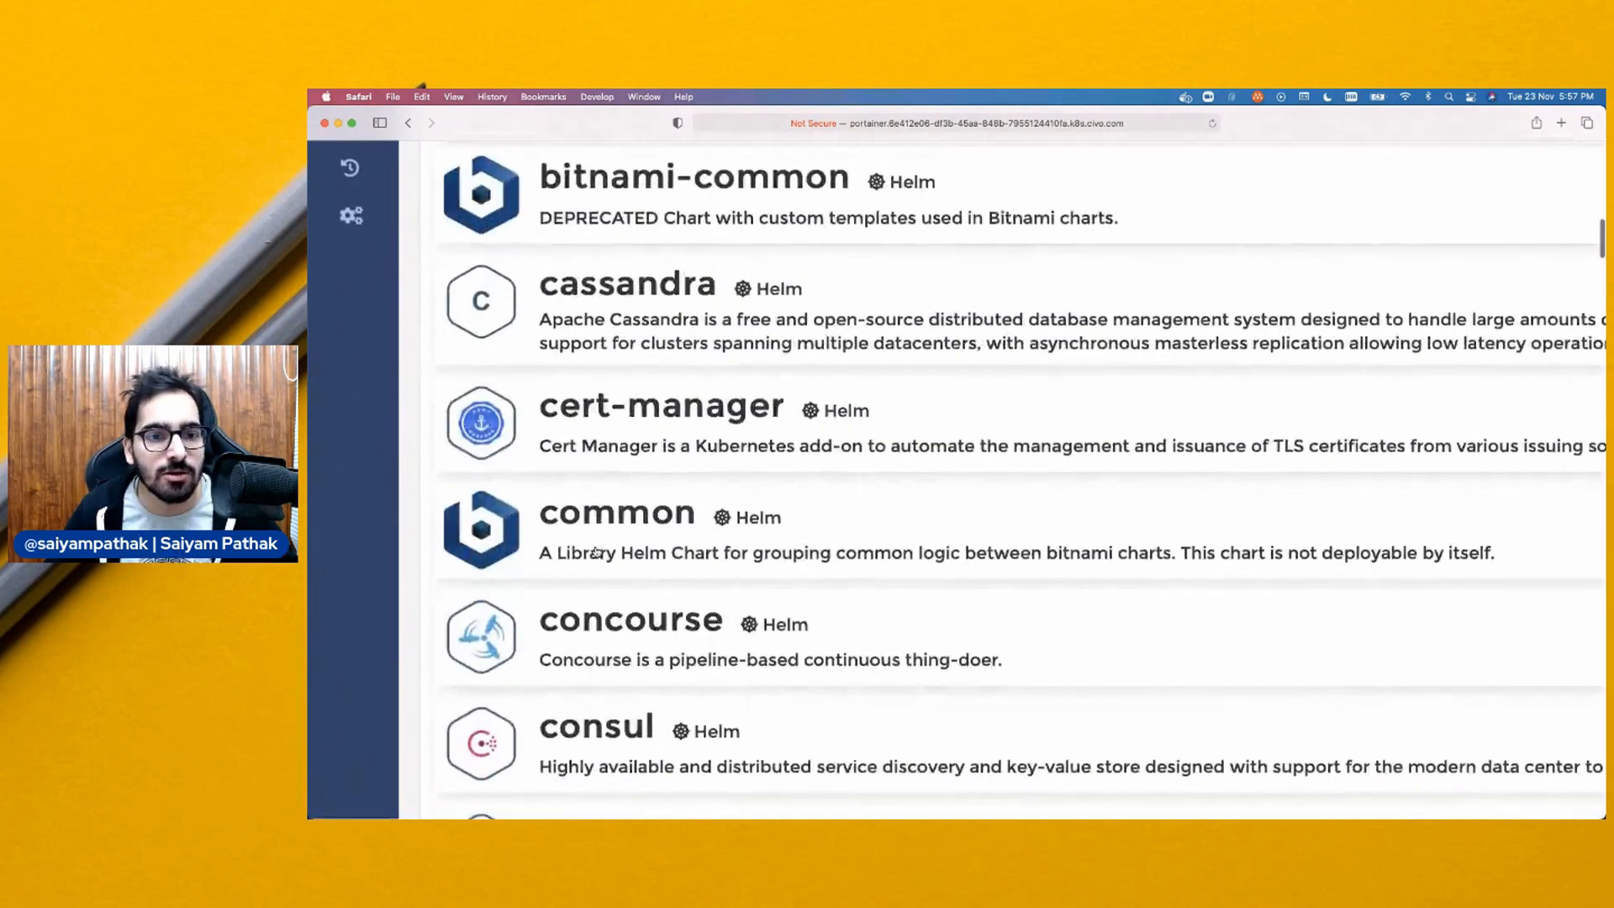
pyautogui.scroll(-5, 596, 550)
pyautogui.scroll(-3, 703, 592)
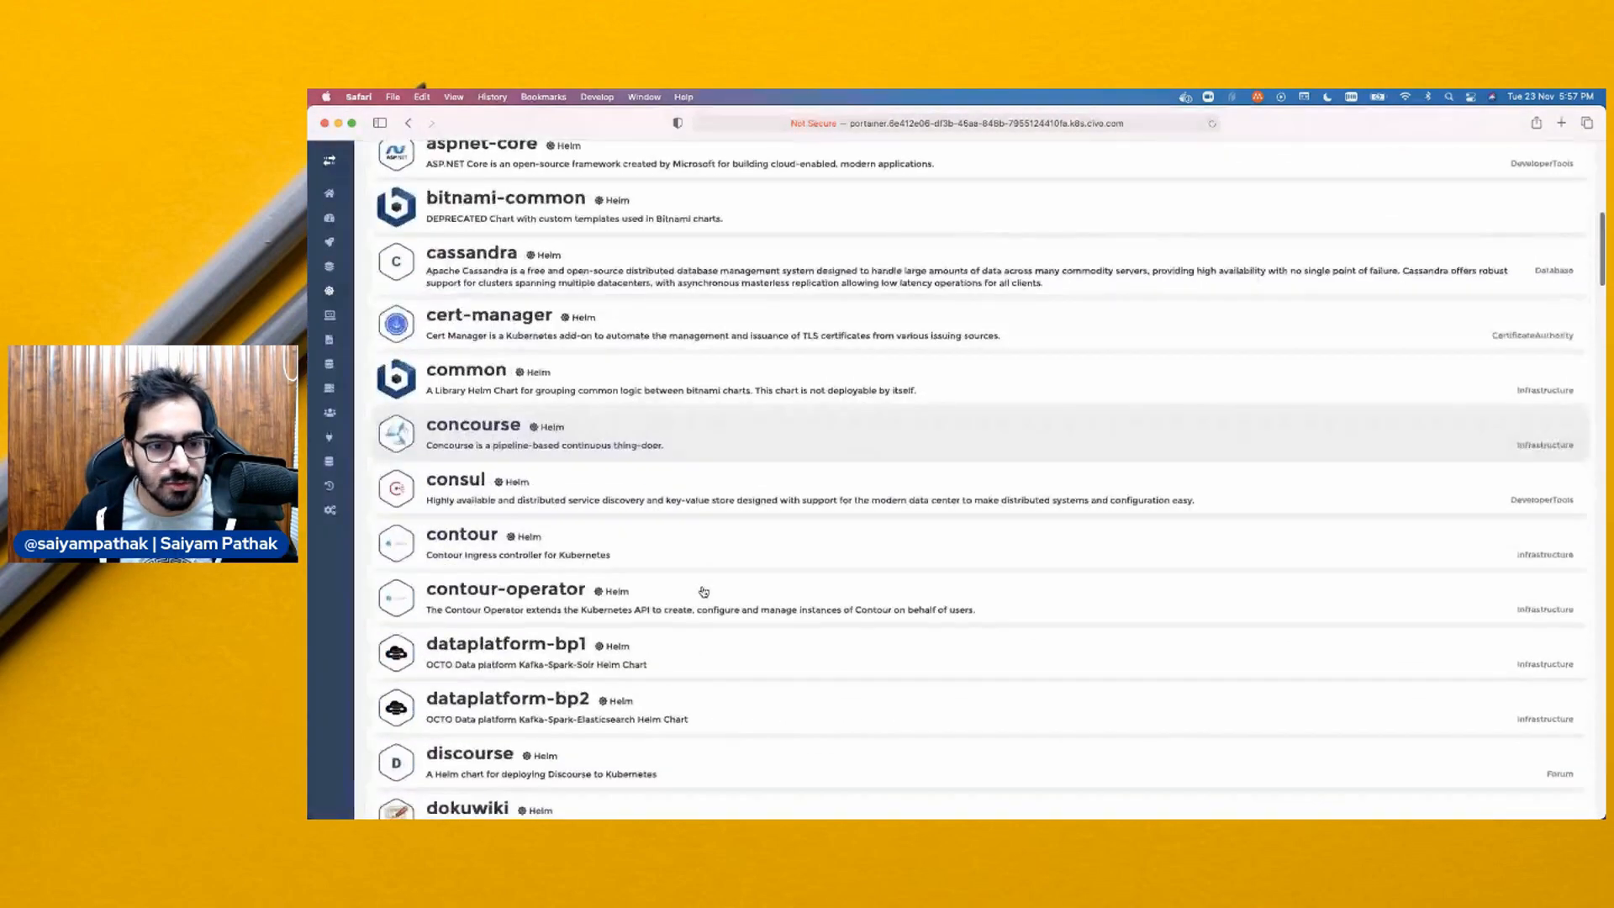
pyautogui.scroll(5, 704, 591)
pyautogui.scroll(1, 555, 477)
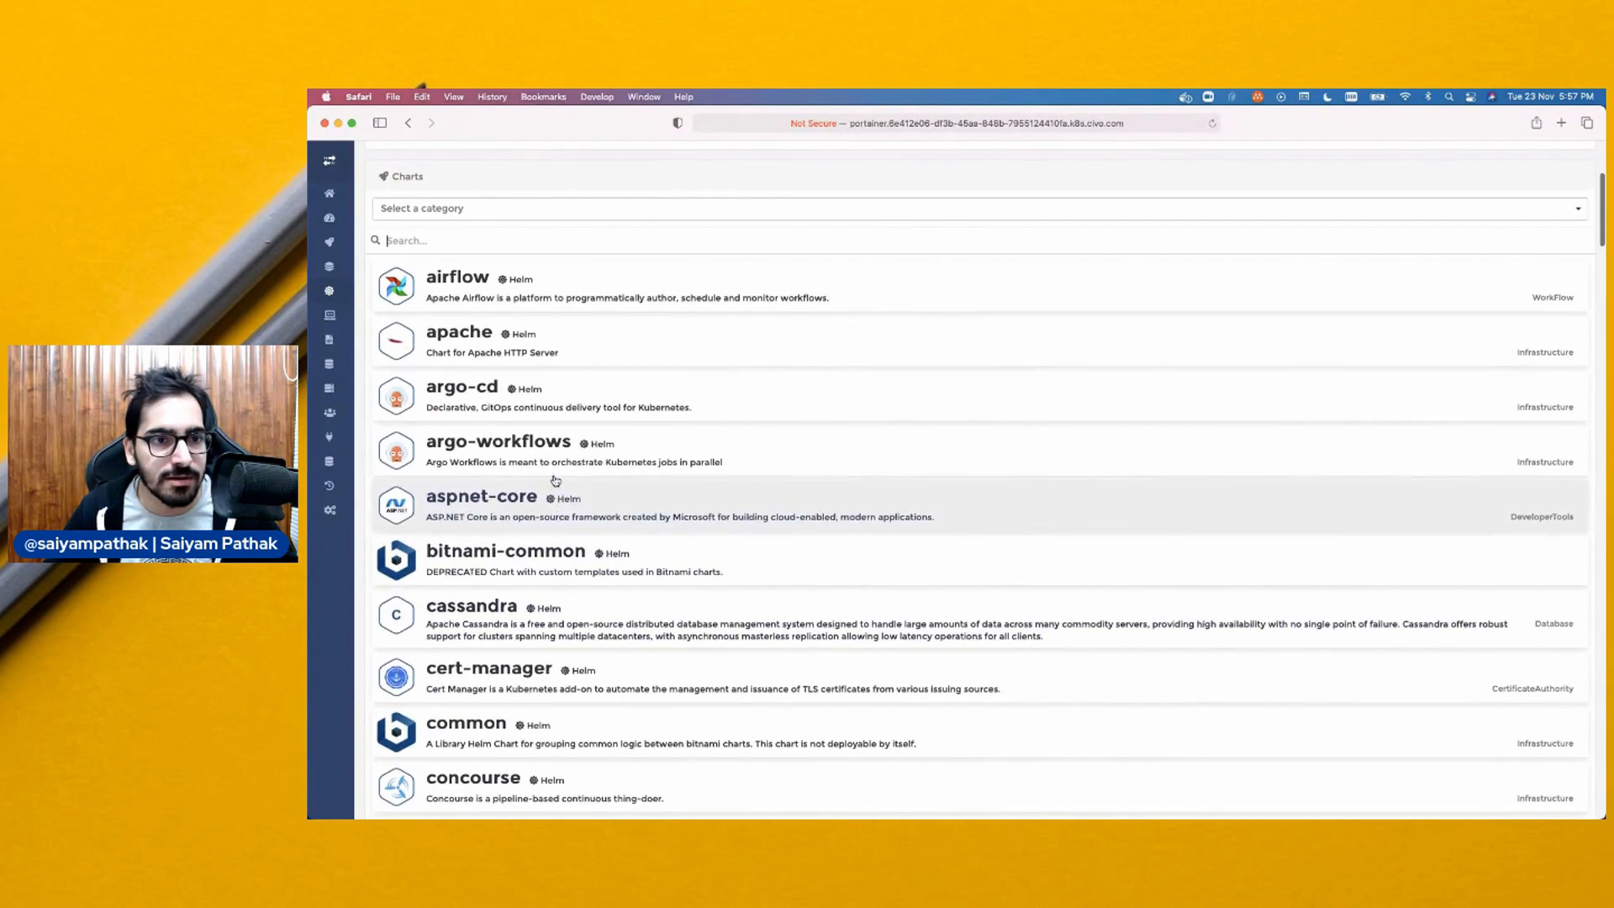
pyautogui.scroll(-1, 556, 479)
pyautogui.scroll(5, 556, 477)
pyautogui.scroll(-4, 554, 476)
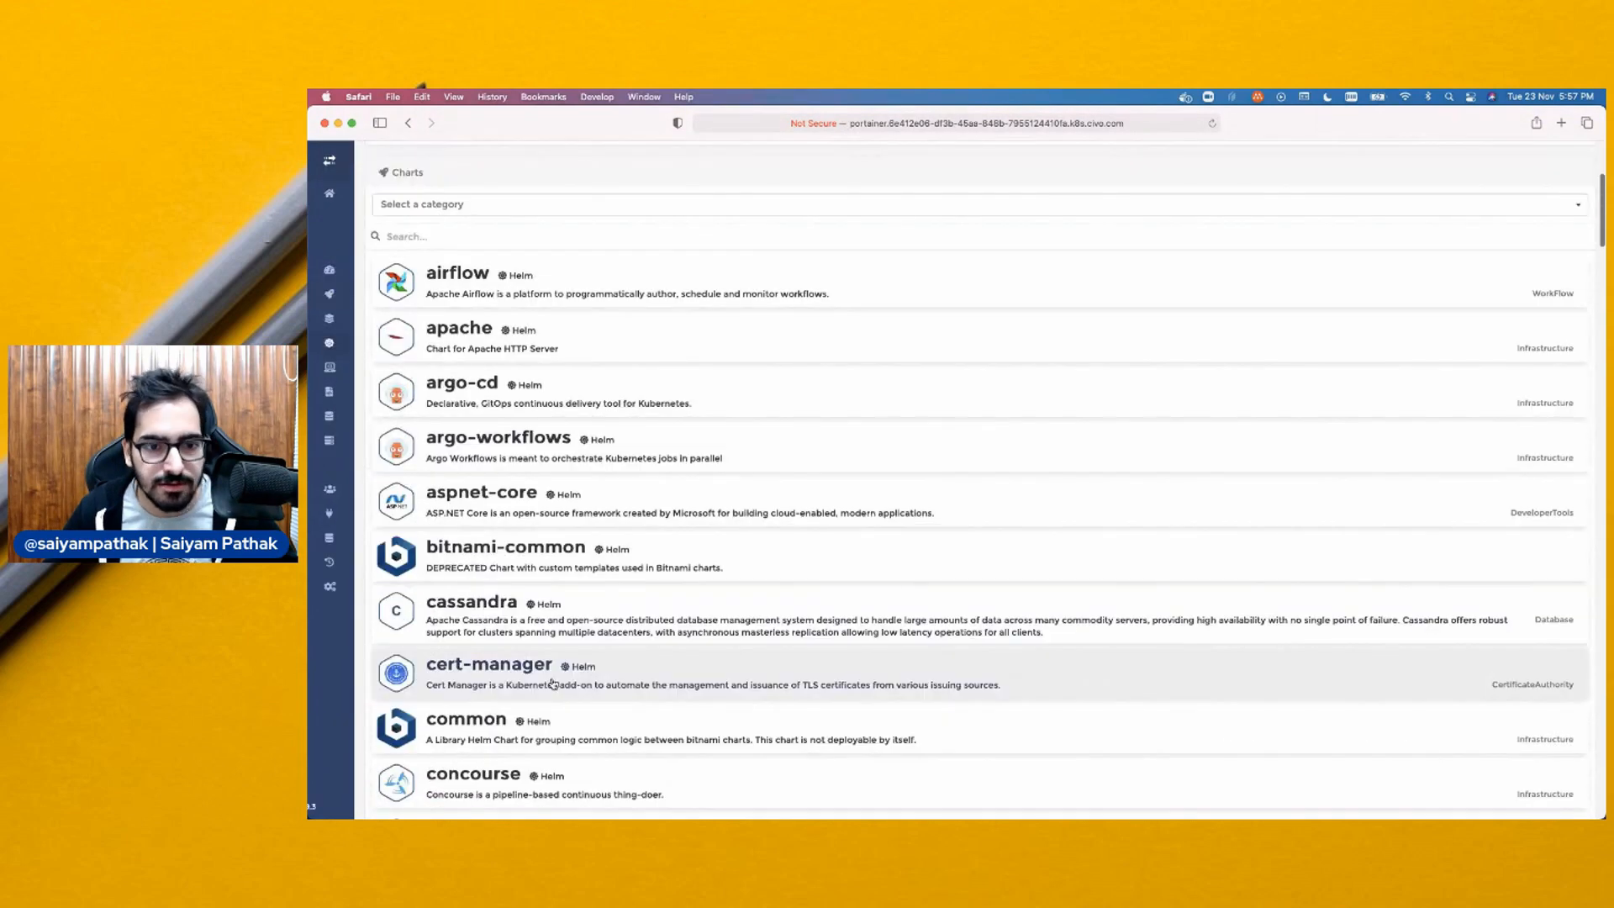
# Open the cert-manager Helm chart, examine its custom values in the web editor, and hide them again
pyautogui.click(552, 682)
pyautogui.click(515, 428)
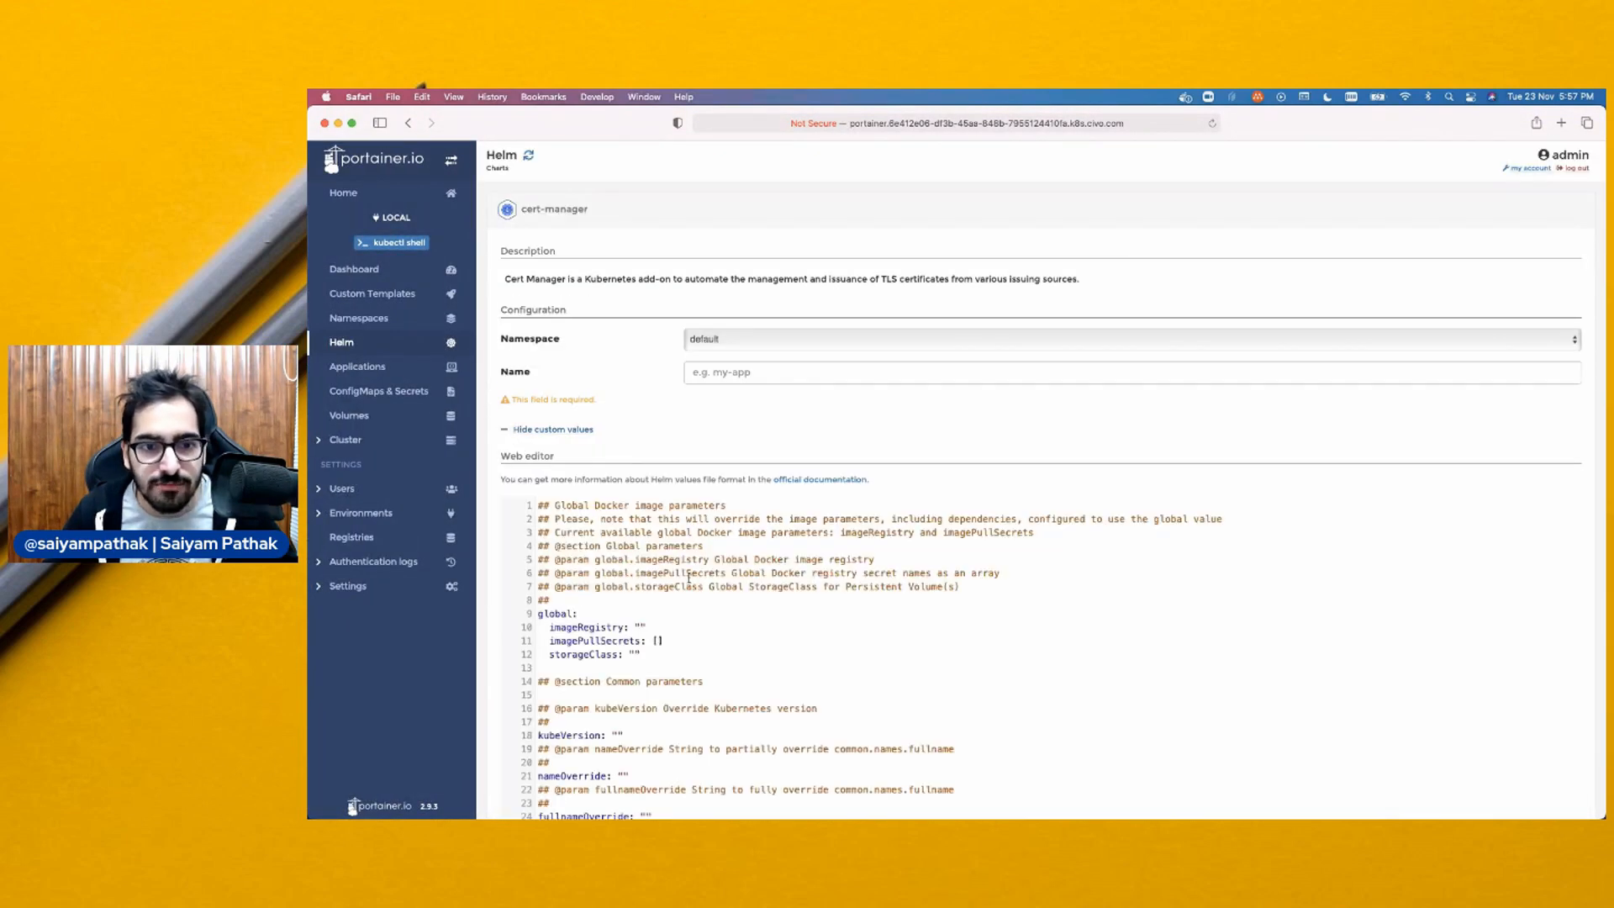
pyautogui.scroll(-5, 688, 577)
pyautogui.scroll(-15, 688, 578)
pyautogui.scroll(20, 688, 577)
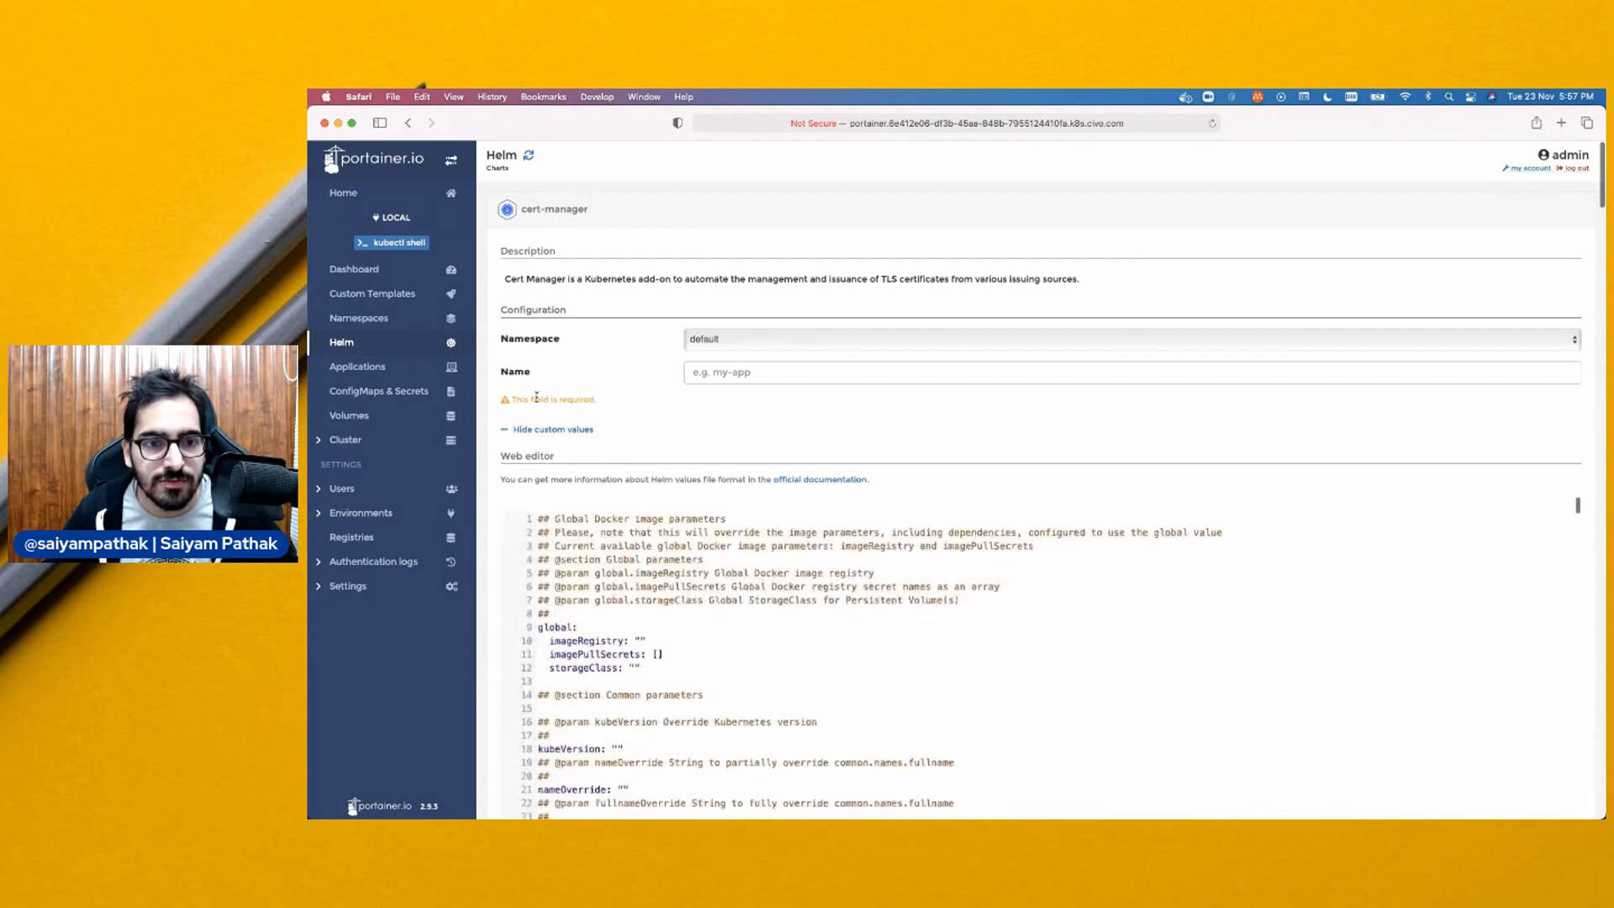
pyautogui.click(512, 434)
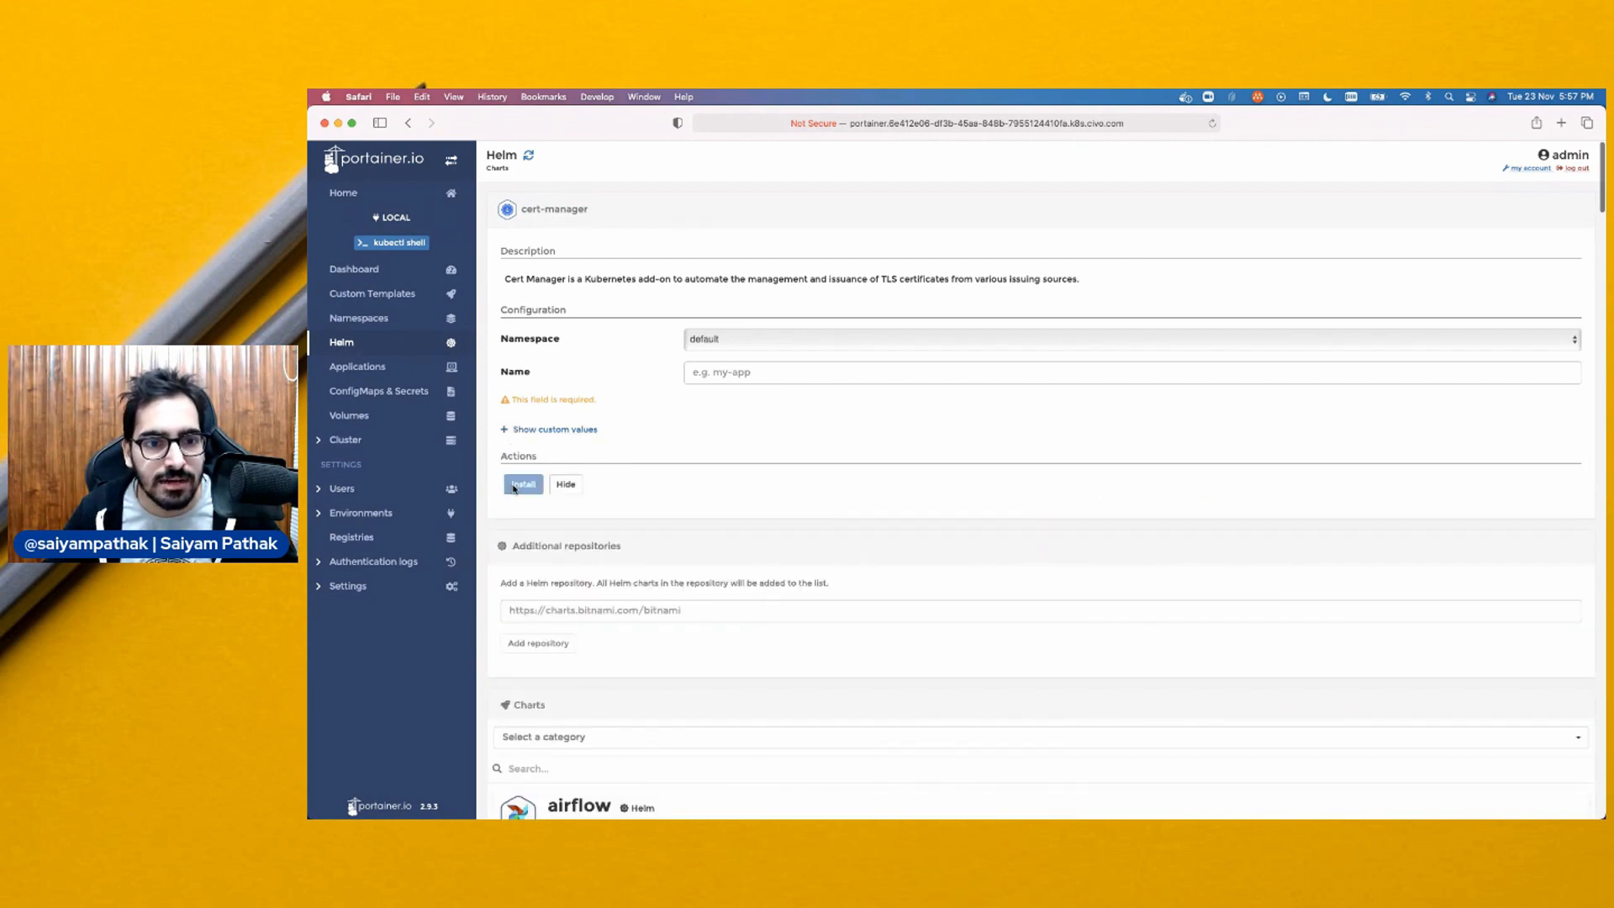
# Name the cert-manager chart release cert-manager and install it in the default namespace
pyautogui.click(732, 379)
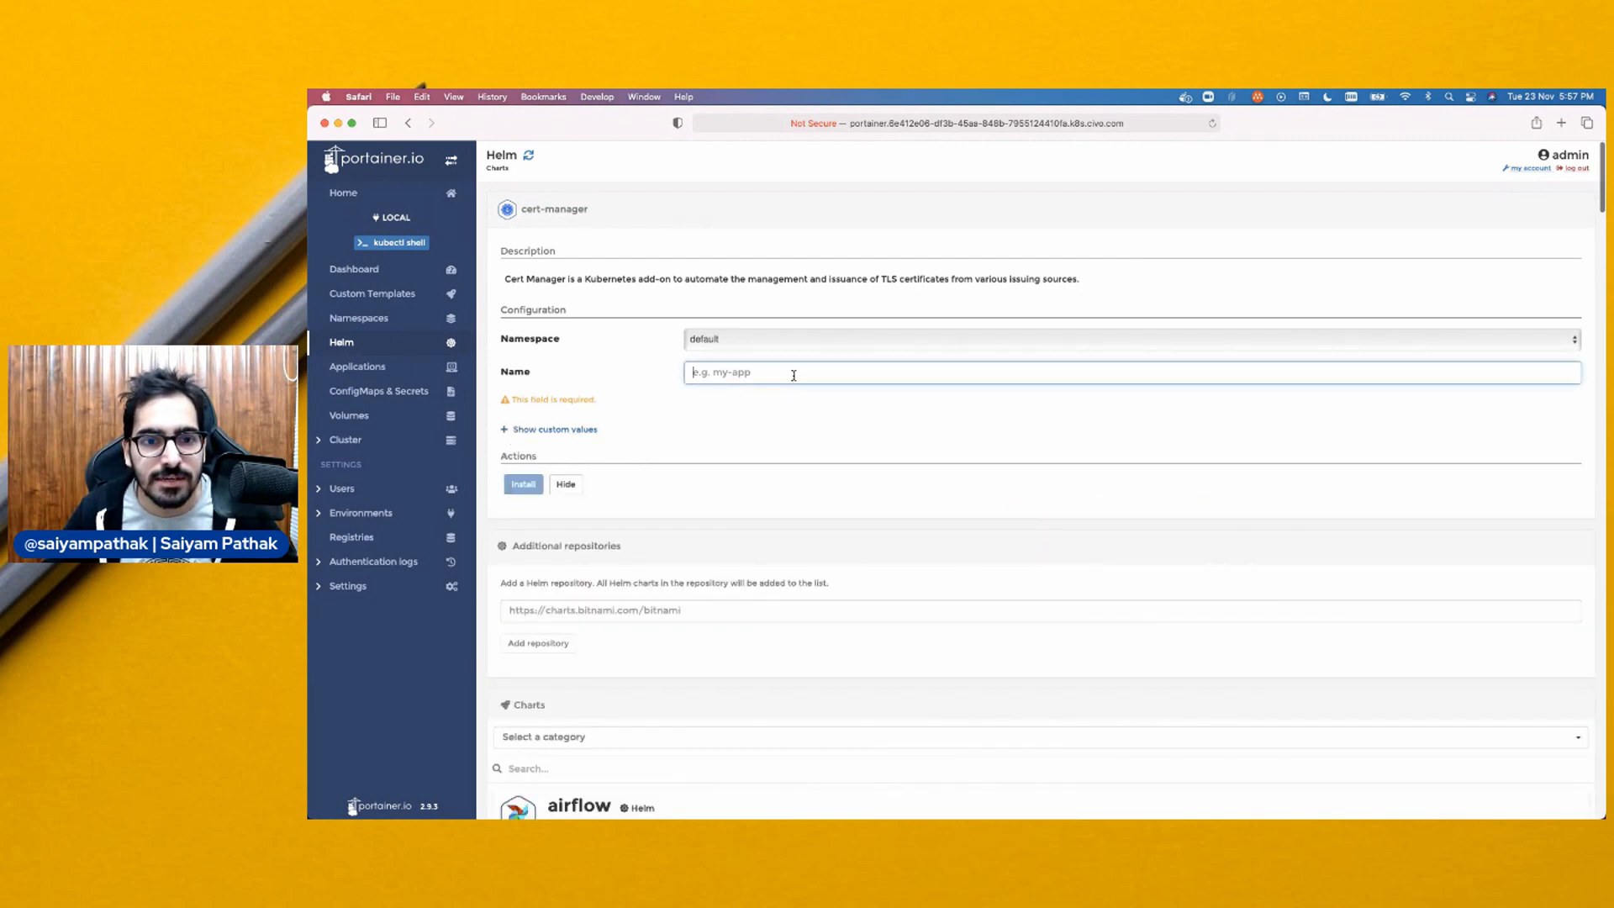
pyautogui.write('cert')
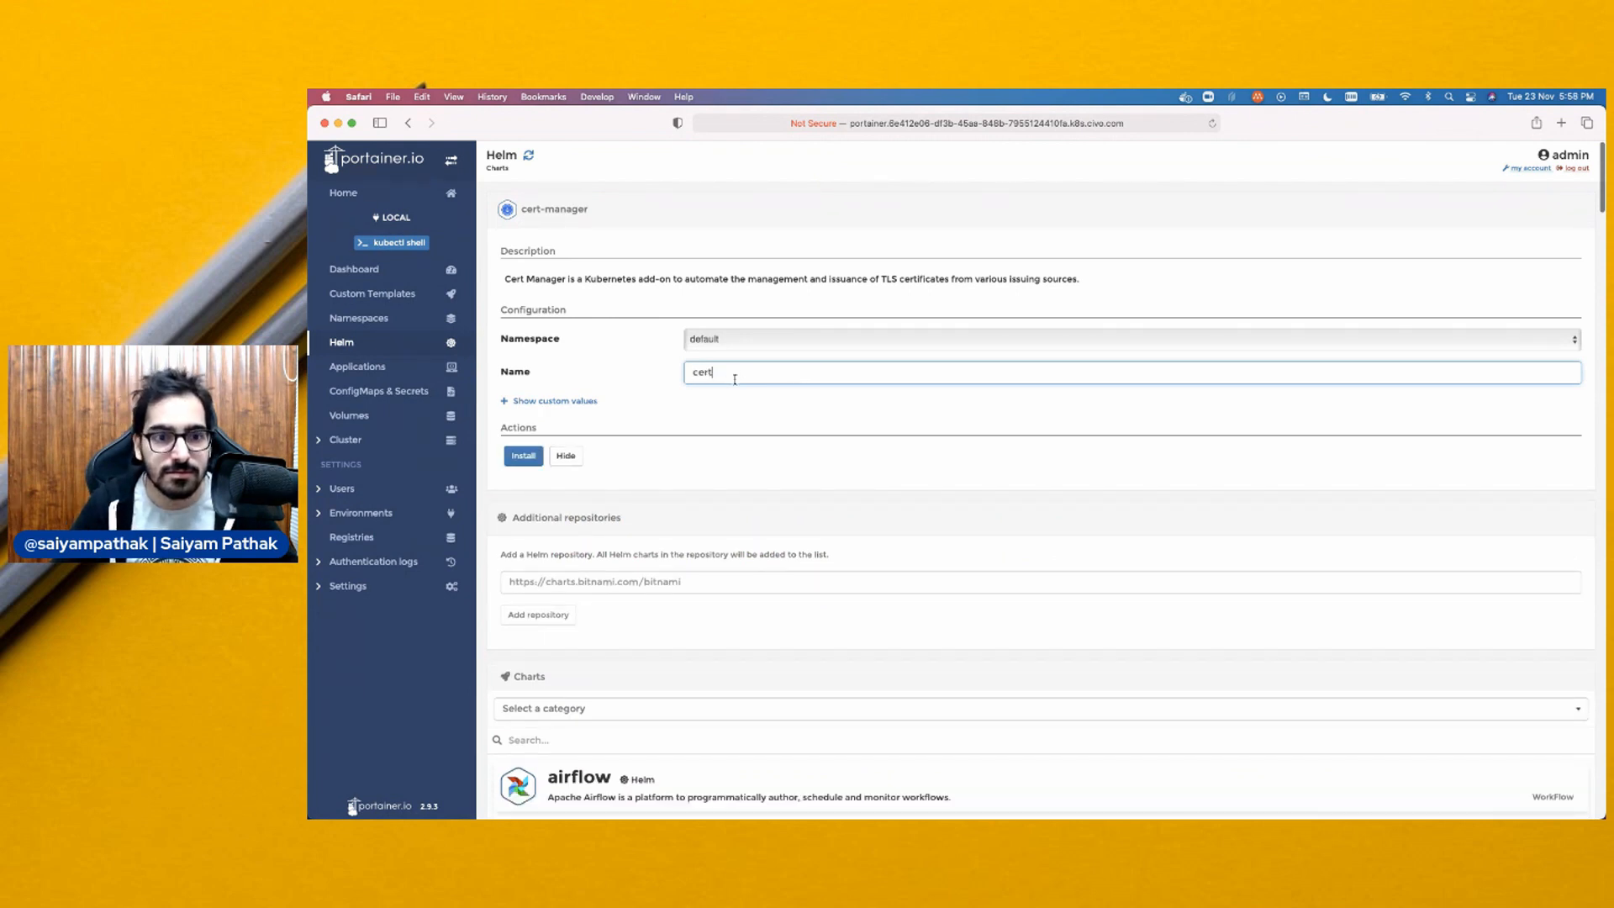
pyautogui.write('-ma')
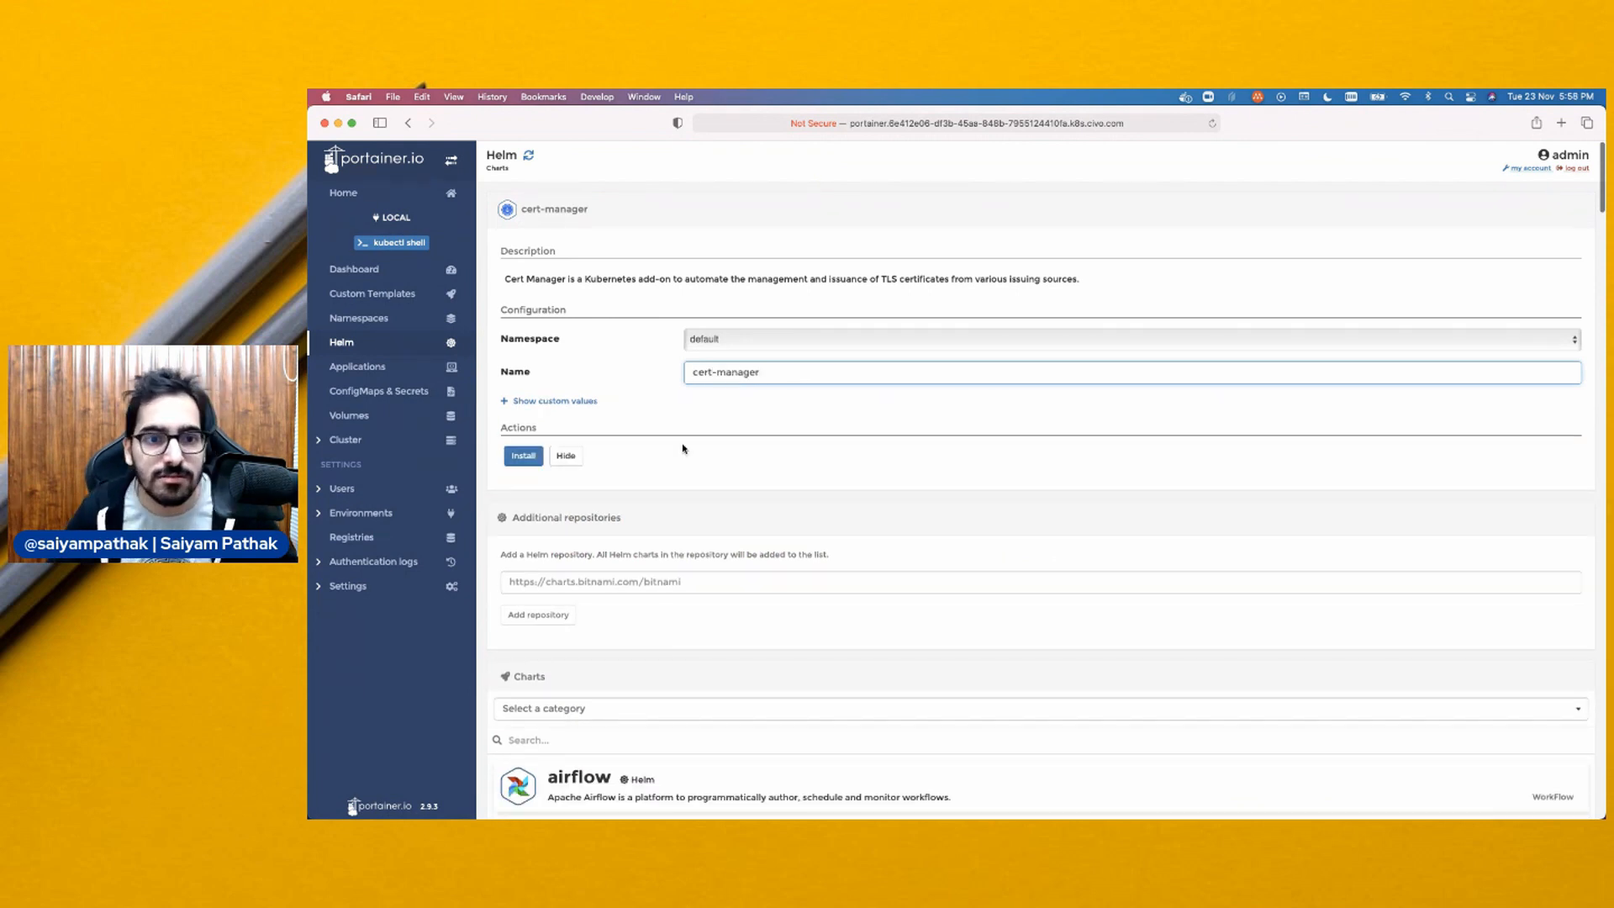
pyautogui.write('nager')
pyautogui.click(523, 455)
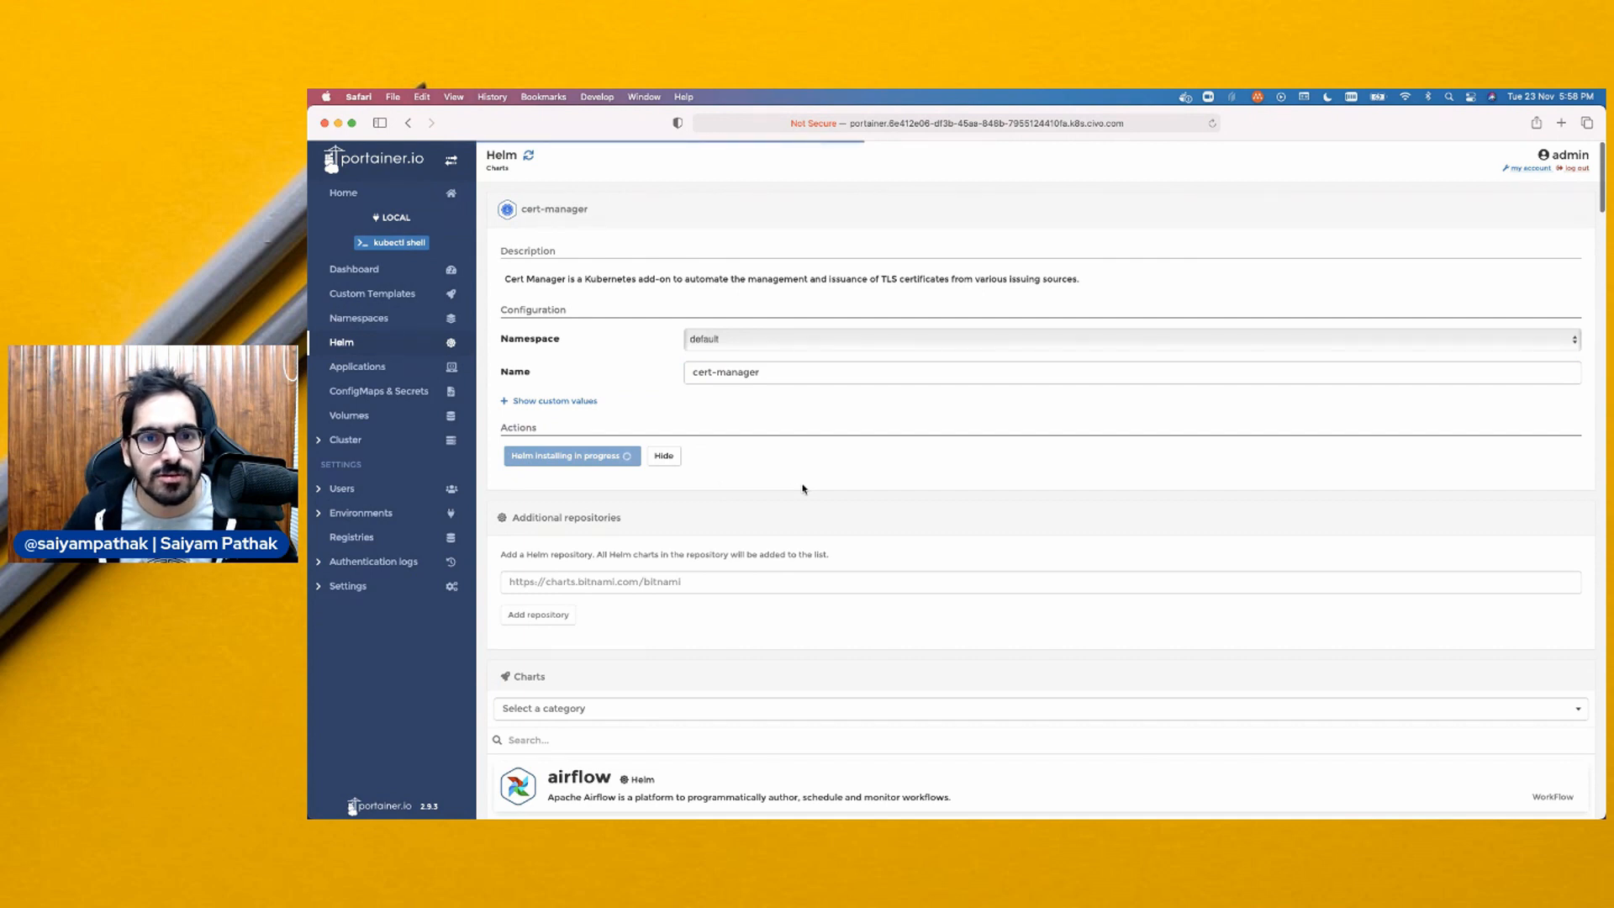
# Switch to Terminal and list the cluster's namespaces twice with kubectl get ns
pyautogui.press('super+Tab')
pyautogui.press('super+Tab')
pyautogui.press('super+Tab')
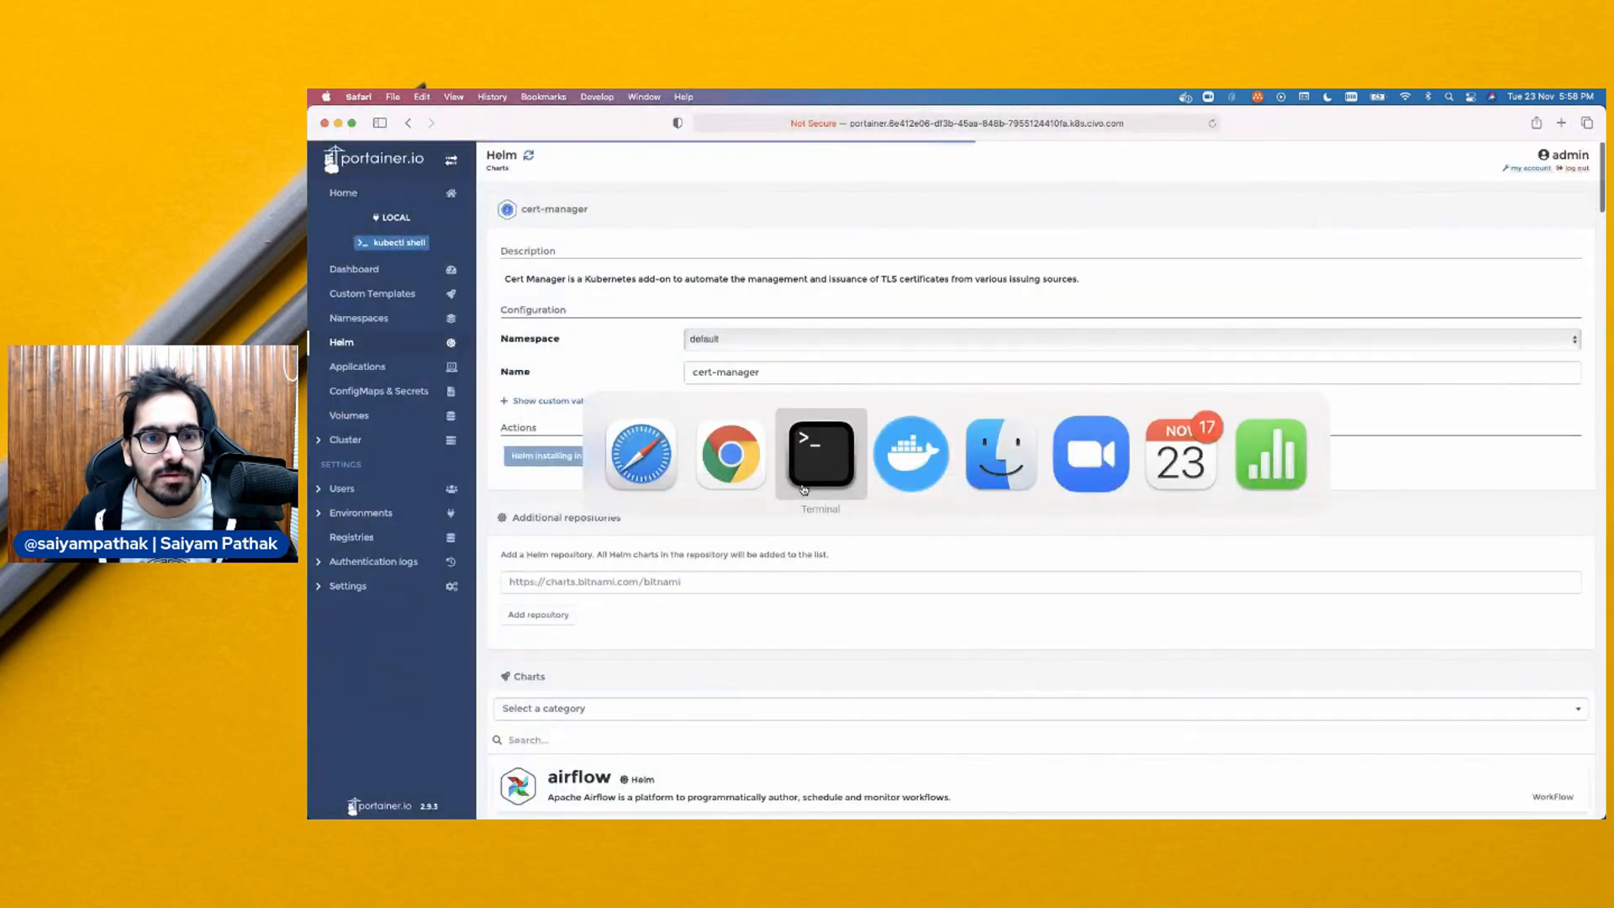
pyautogui.write('kubectl')
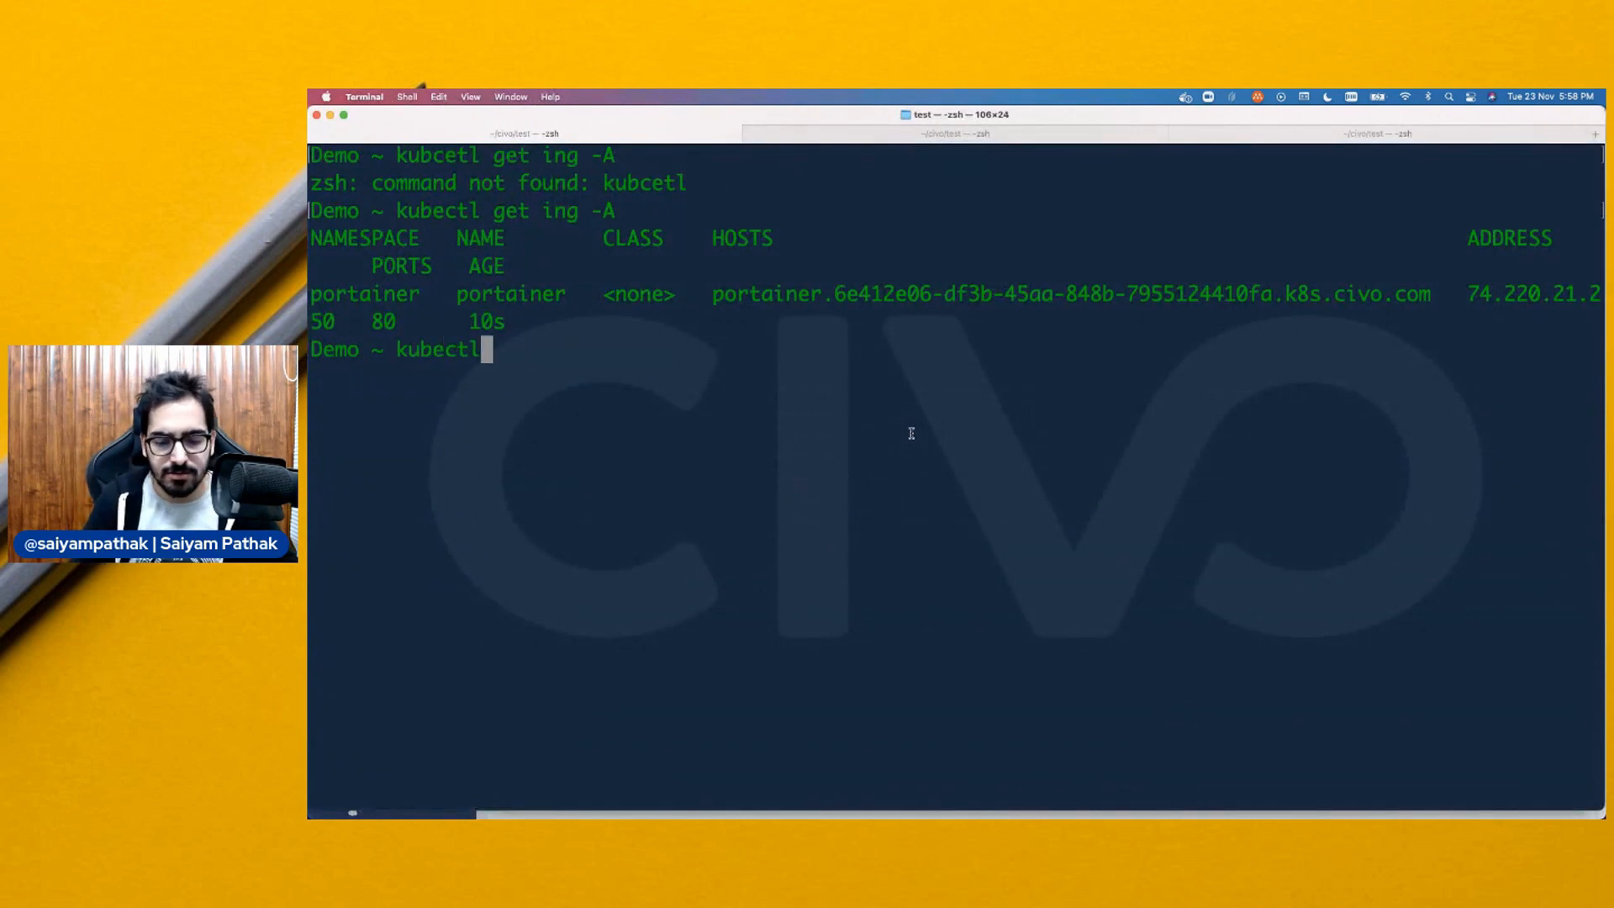
pyautogui.write(' get ns')
pyautogui.press('Return')
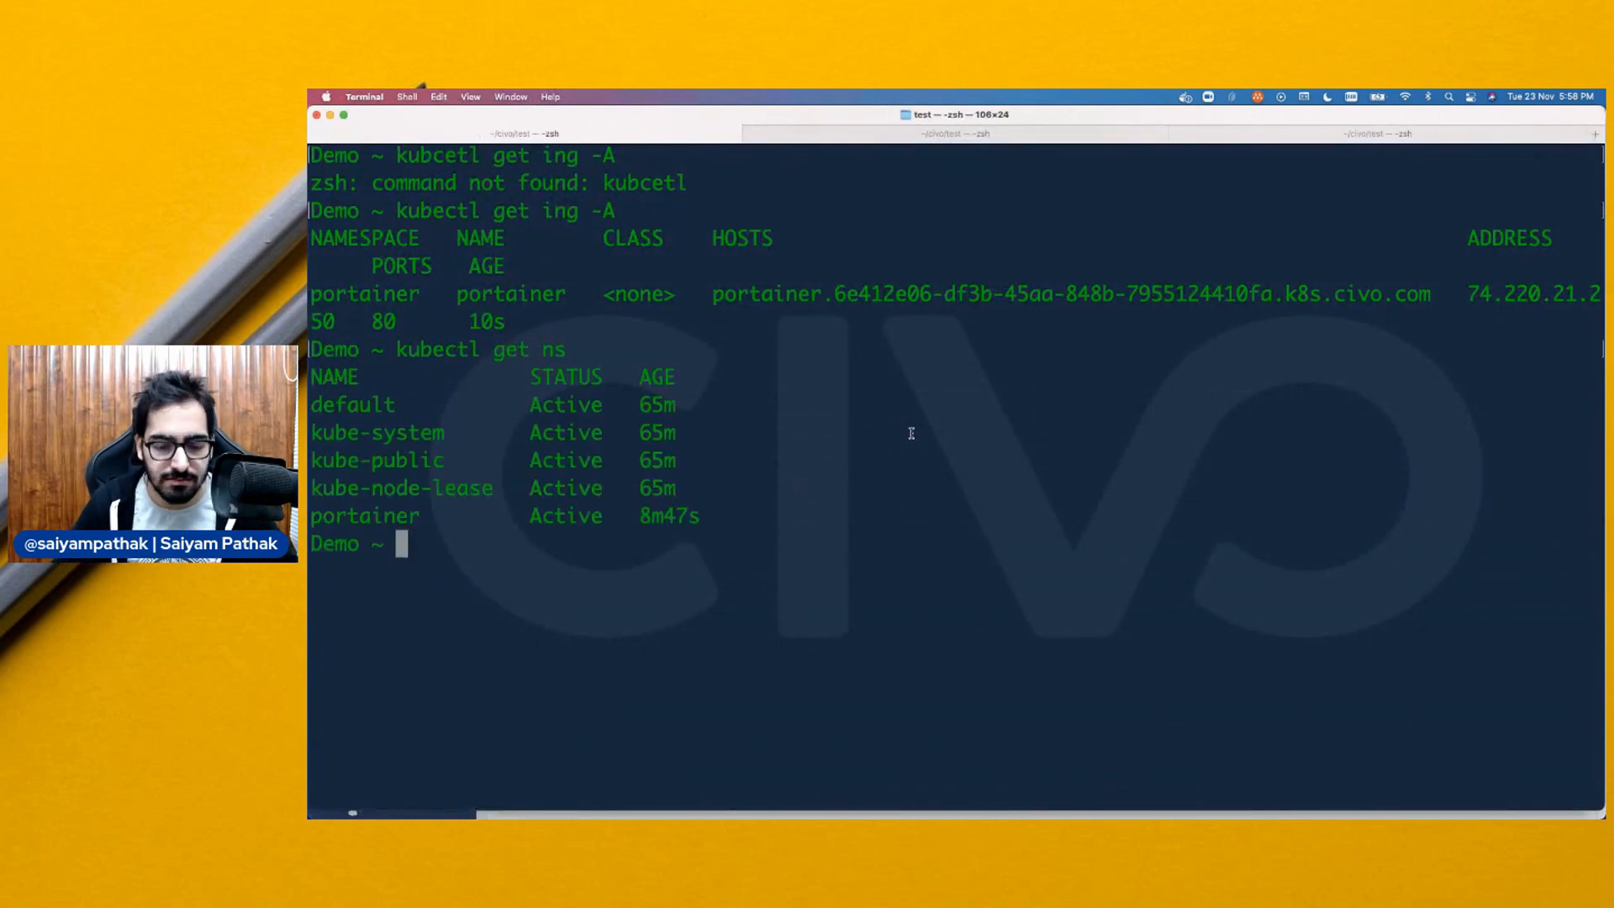
pyautogui.press('Up')
pyautogui.press('Return')
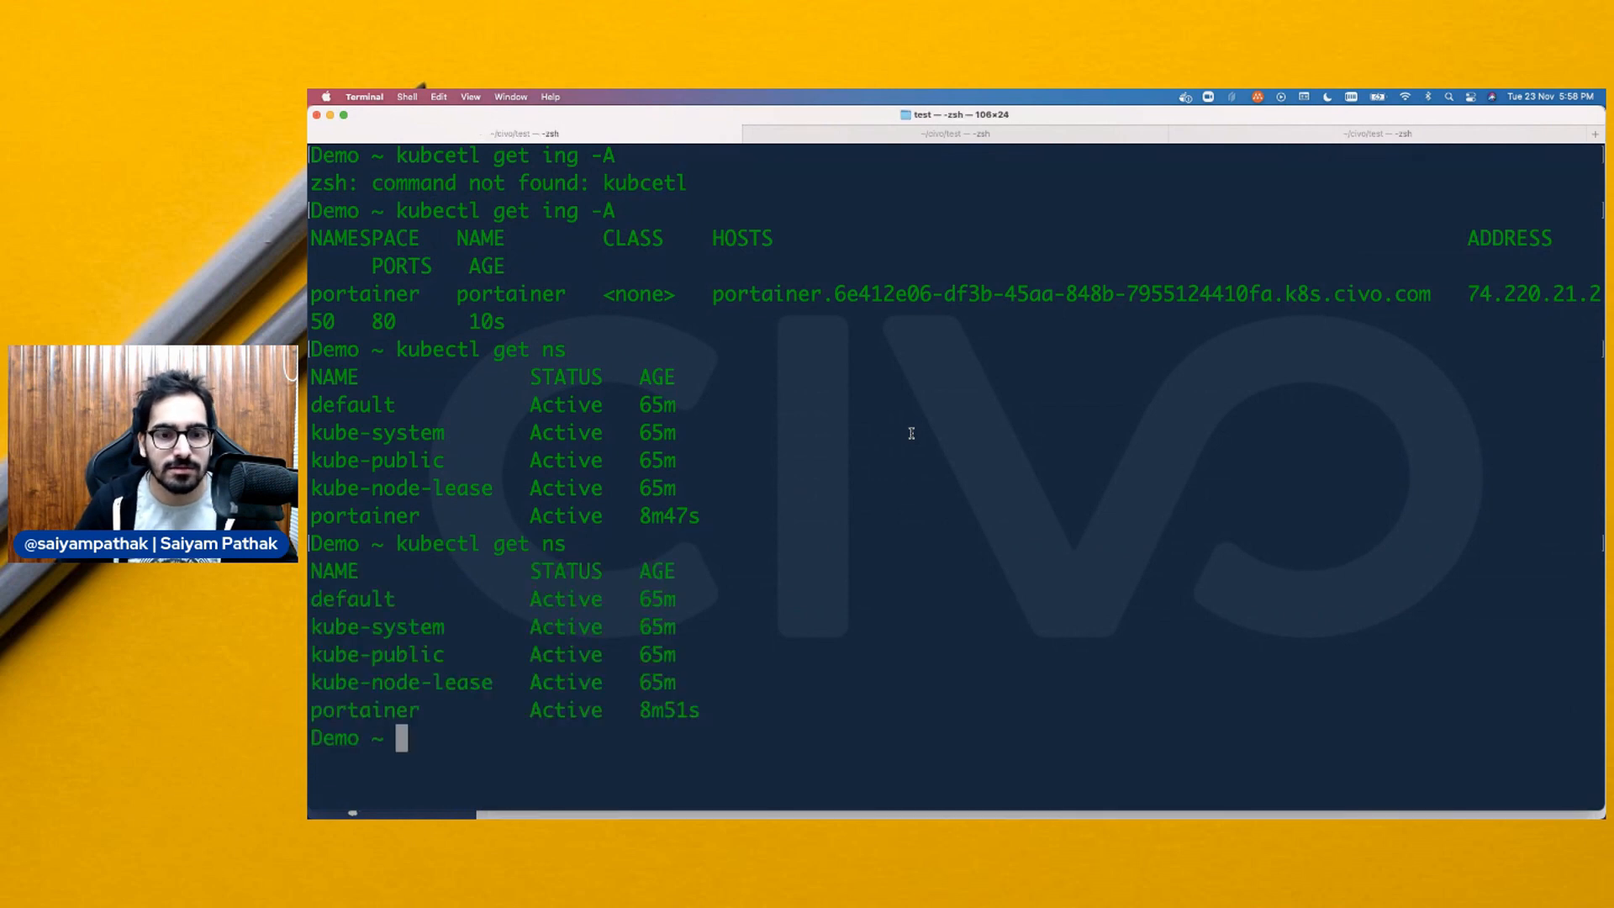
# Run kubectl get pods and examine the cert-manager pods in the output
pyautogui.write('kubectl get pods')
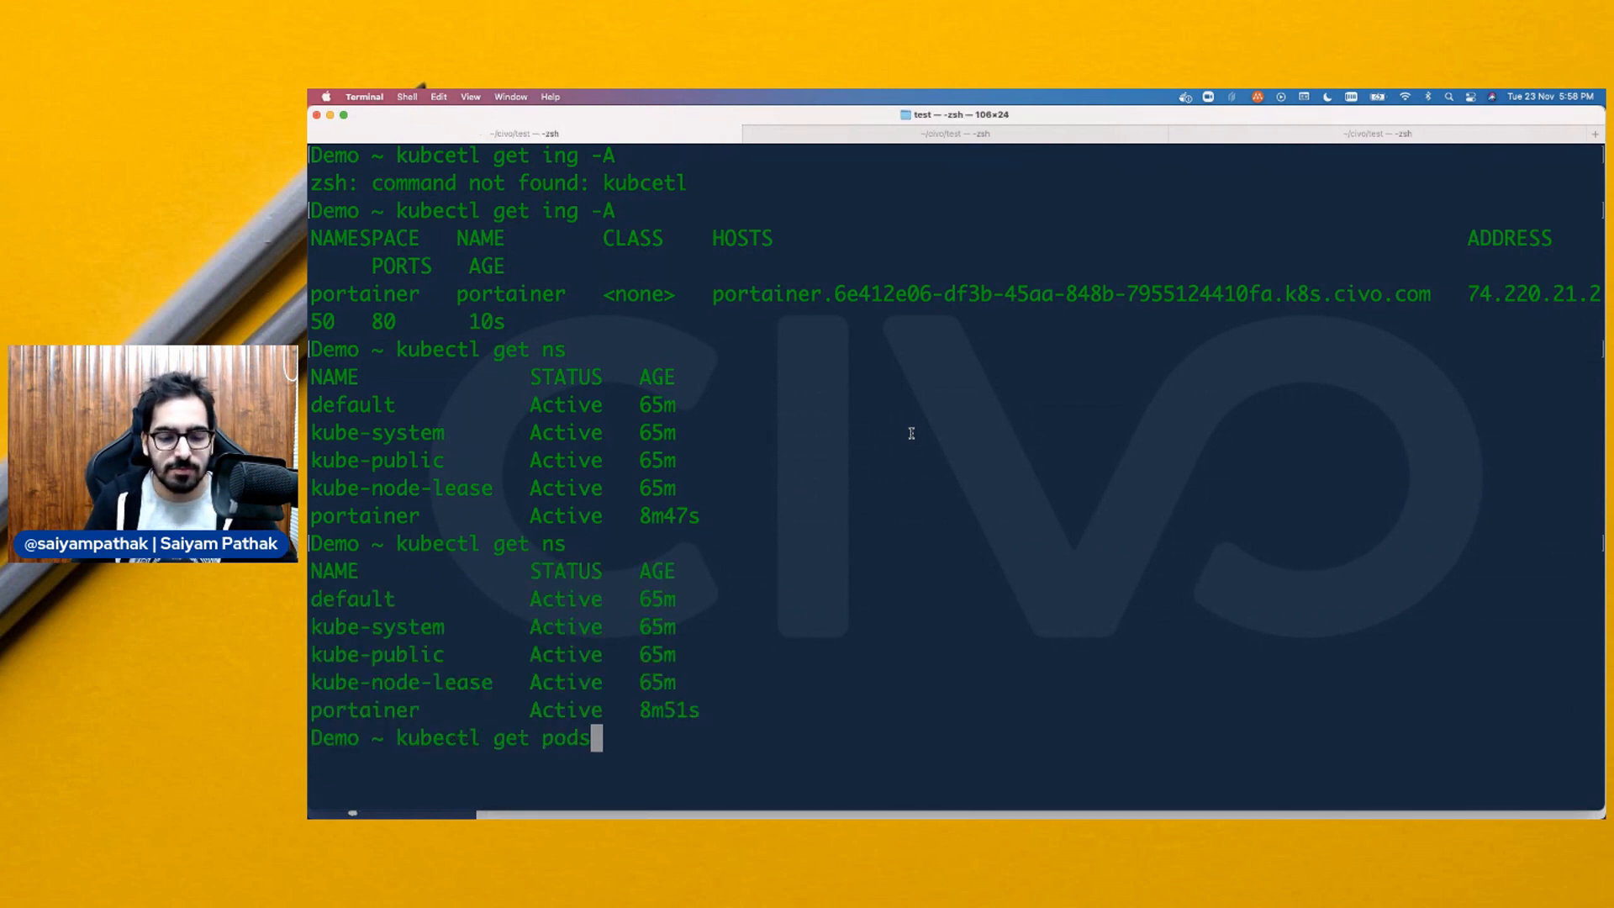
pyautogui.press('Return')
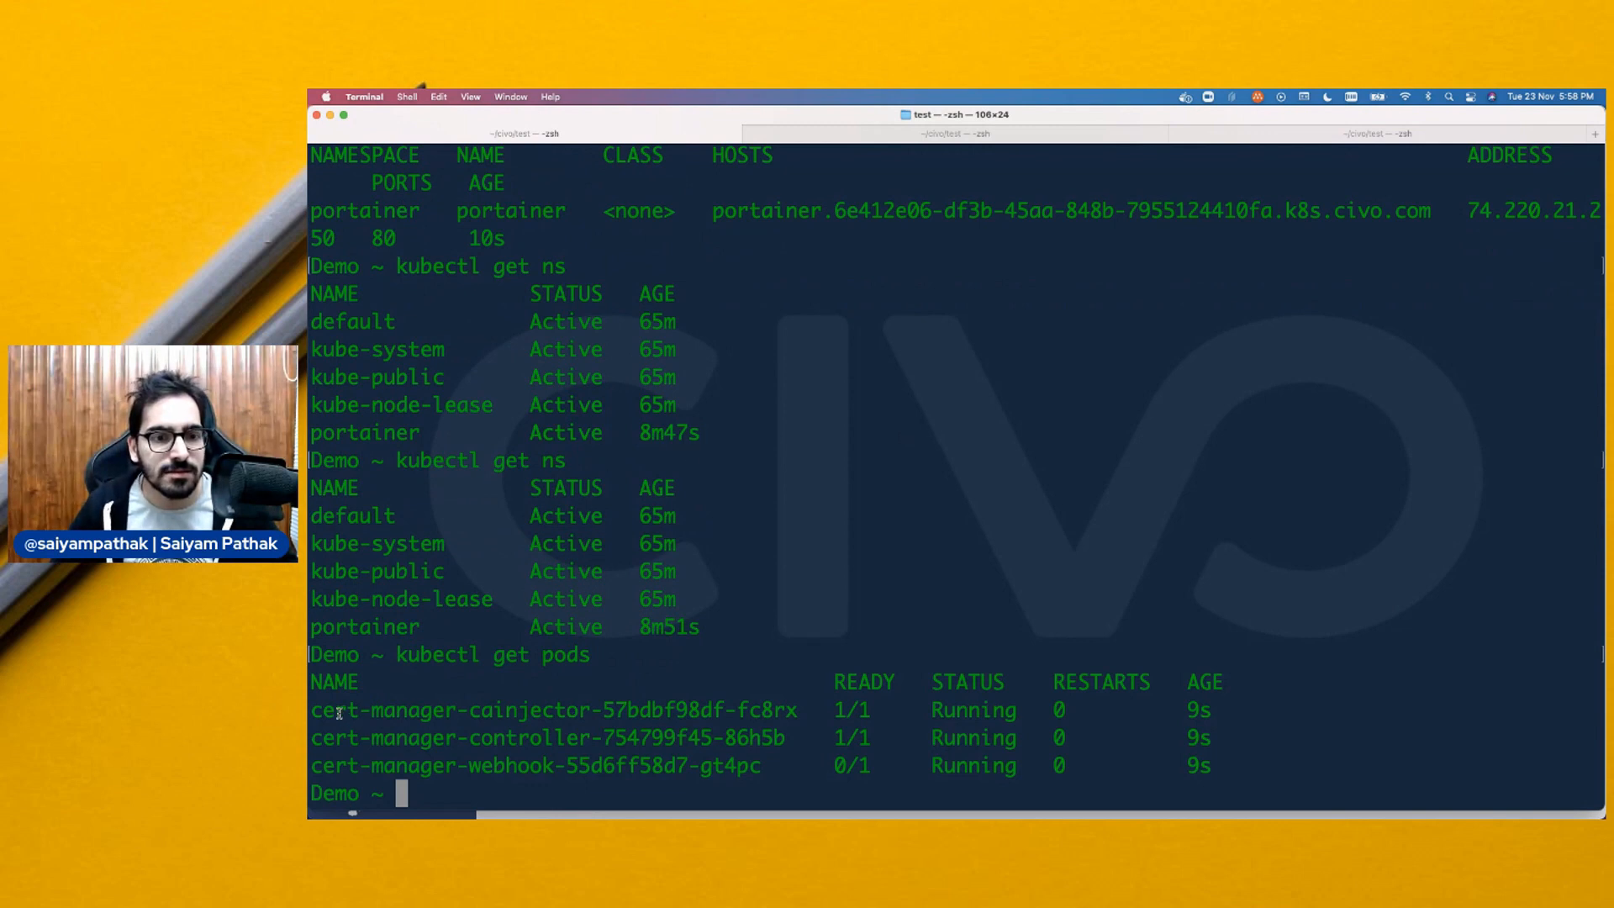
pyautogui.moveTo(339, 713); pyautogui.dragTo(1226, 772)
pyautogui.click(1267, 752)
# Switch back to Portainer in Safari and start adding a new custom template
pyautogui.press('super+Tab')
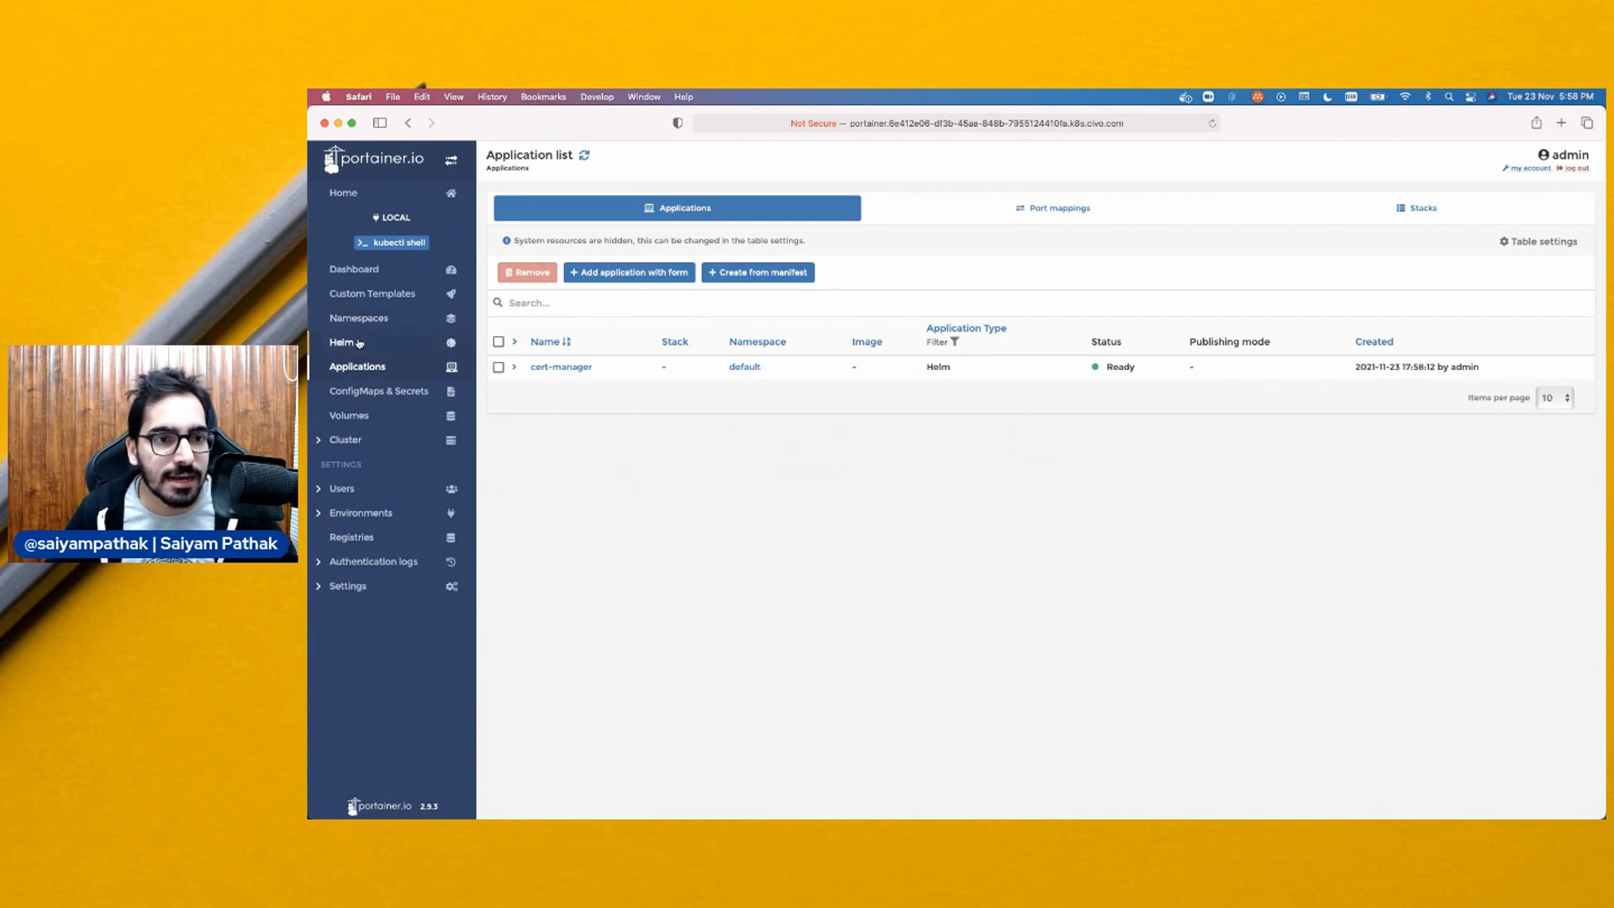
pyautogui.click(375, 294)
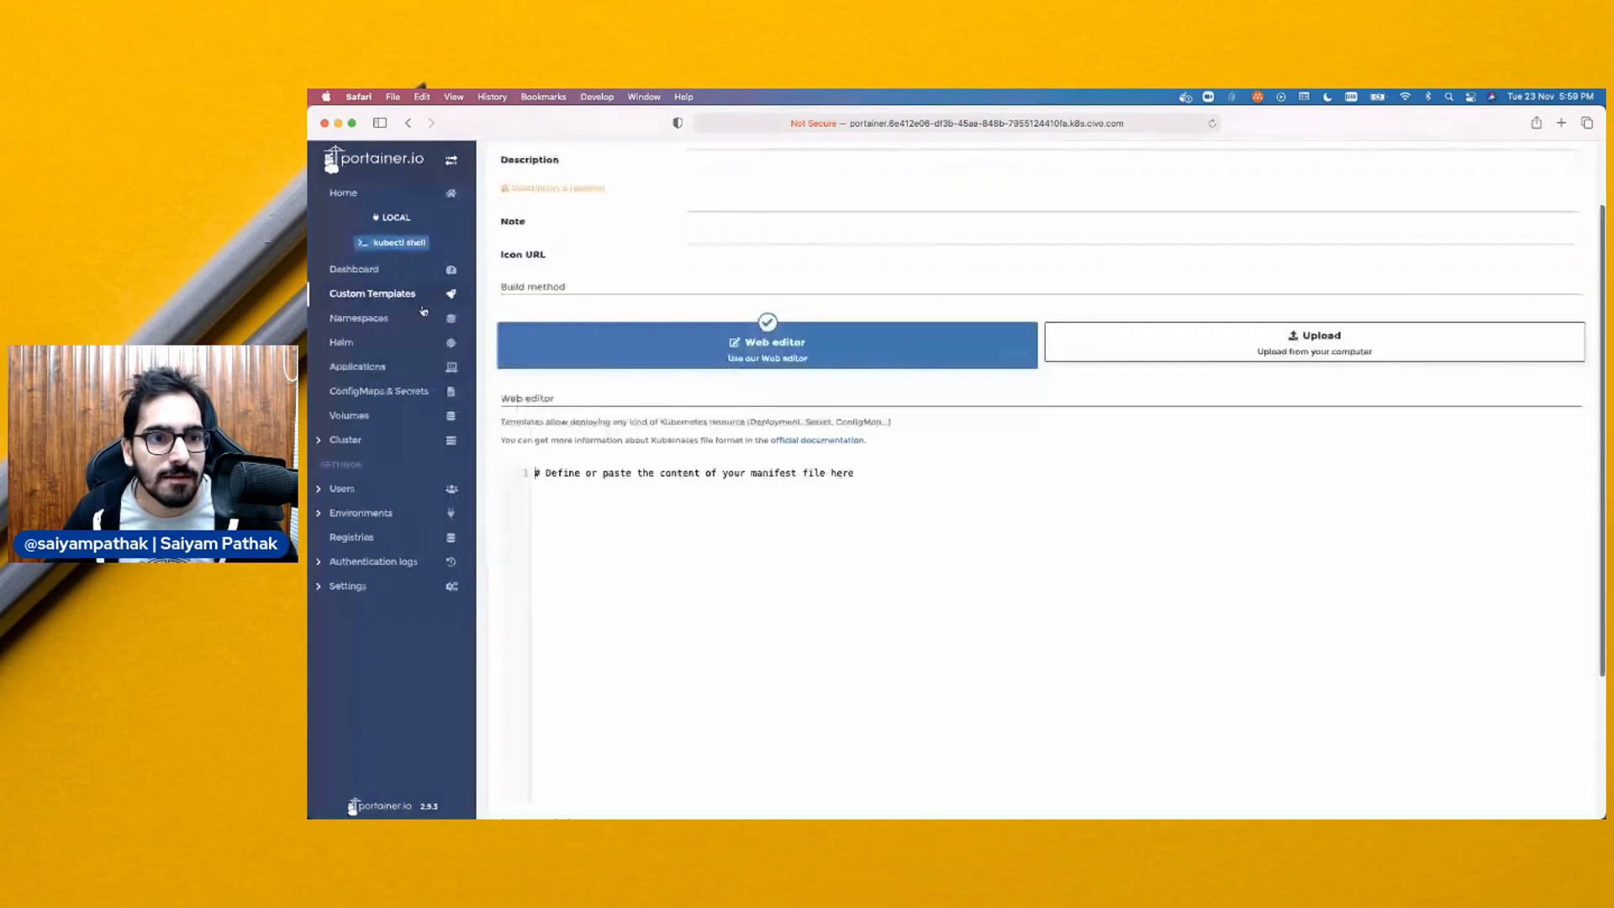
pyautogui.click(542, 240)
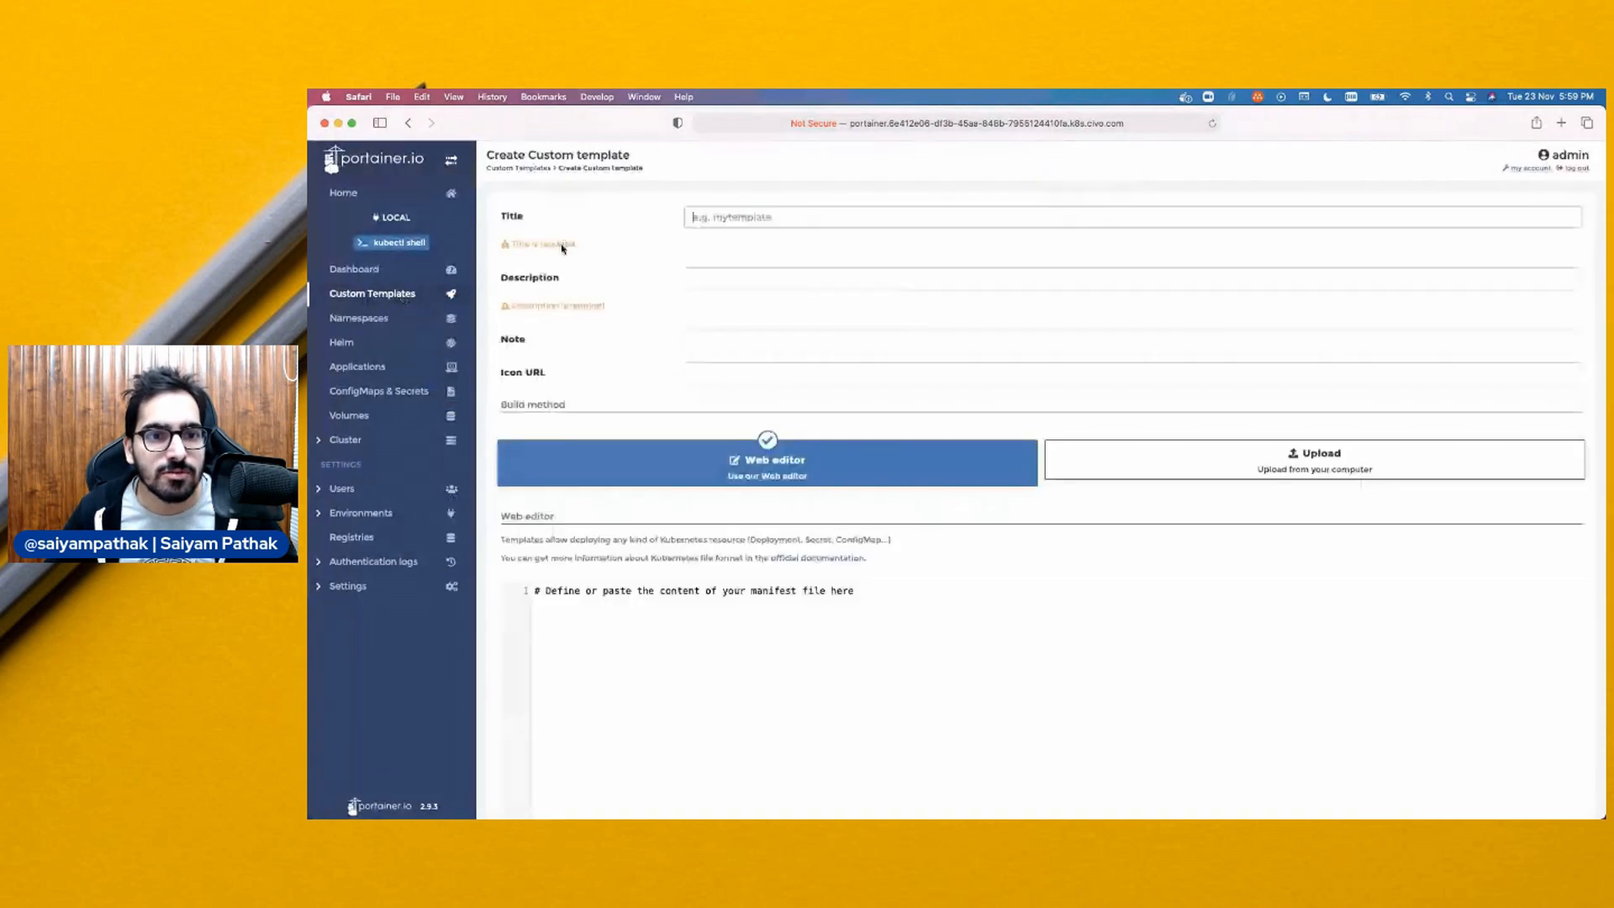
# Examine the template form's web editor and access control sections, and open the linked official documentation in a new tab
pyautogui.scroll(-2, 639, 496)
pyautogui.scroll(5, 639, 496)
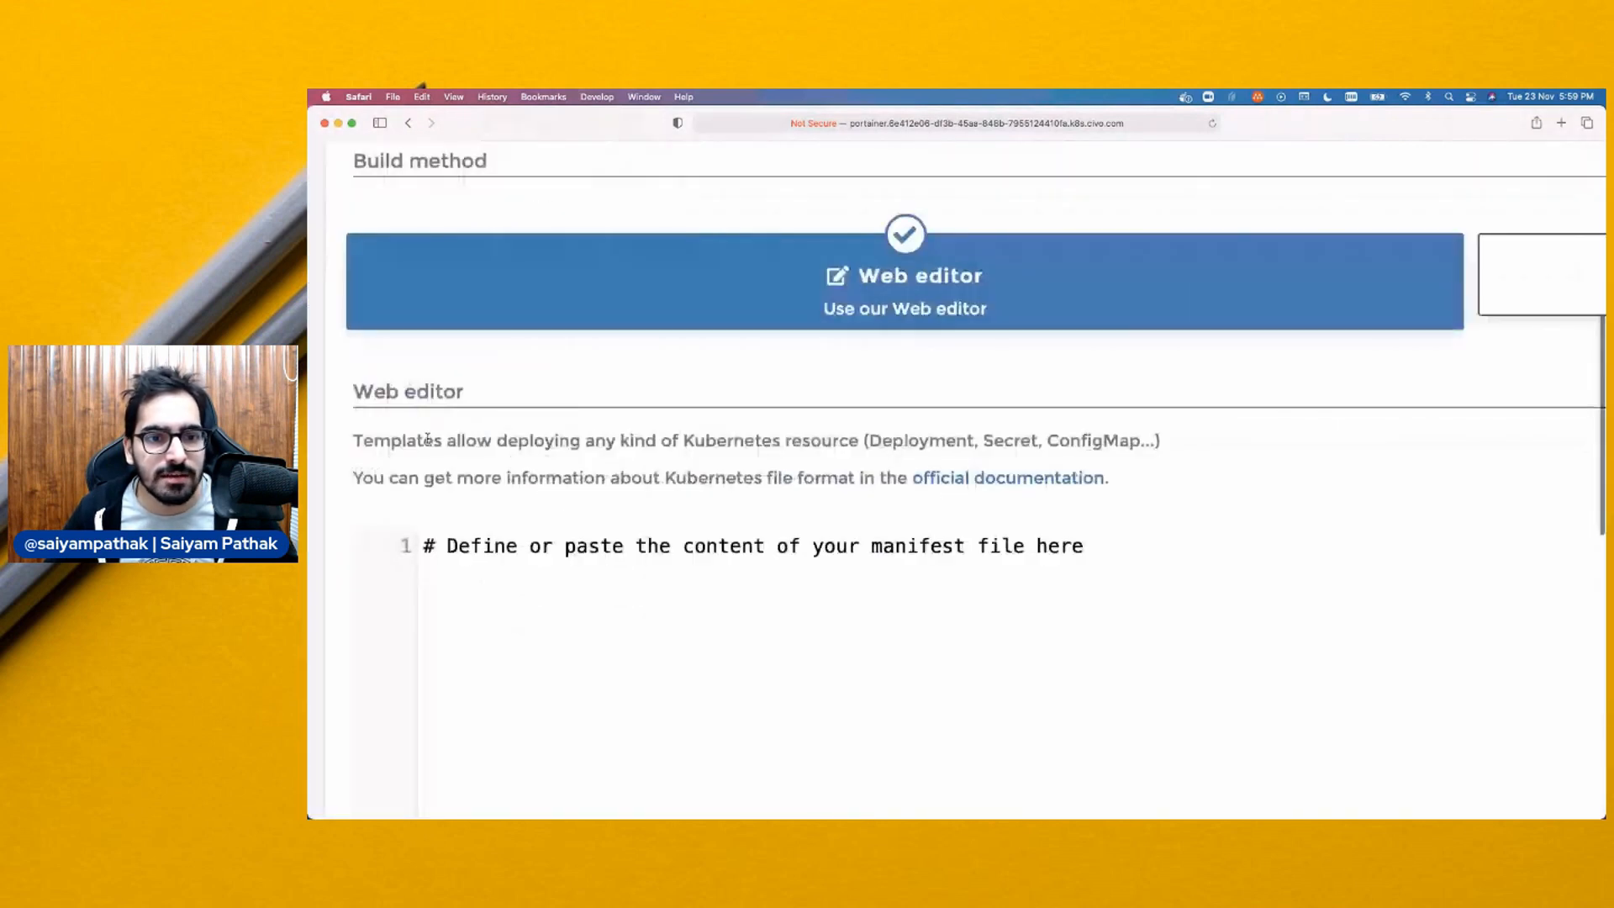
pyautogui.moveTo(427, 439); pyautogui.dragTo(629, 437)
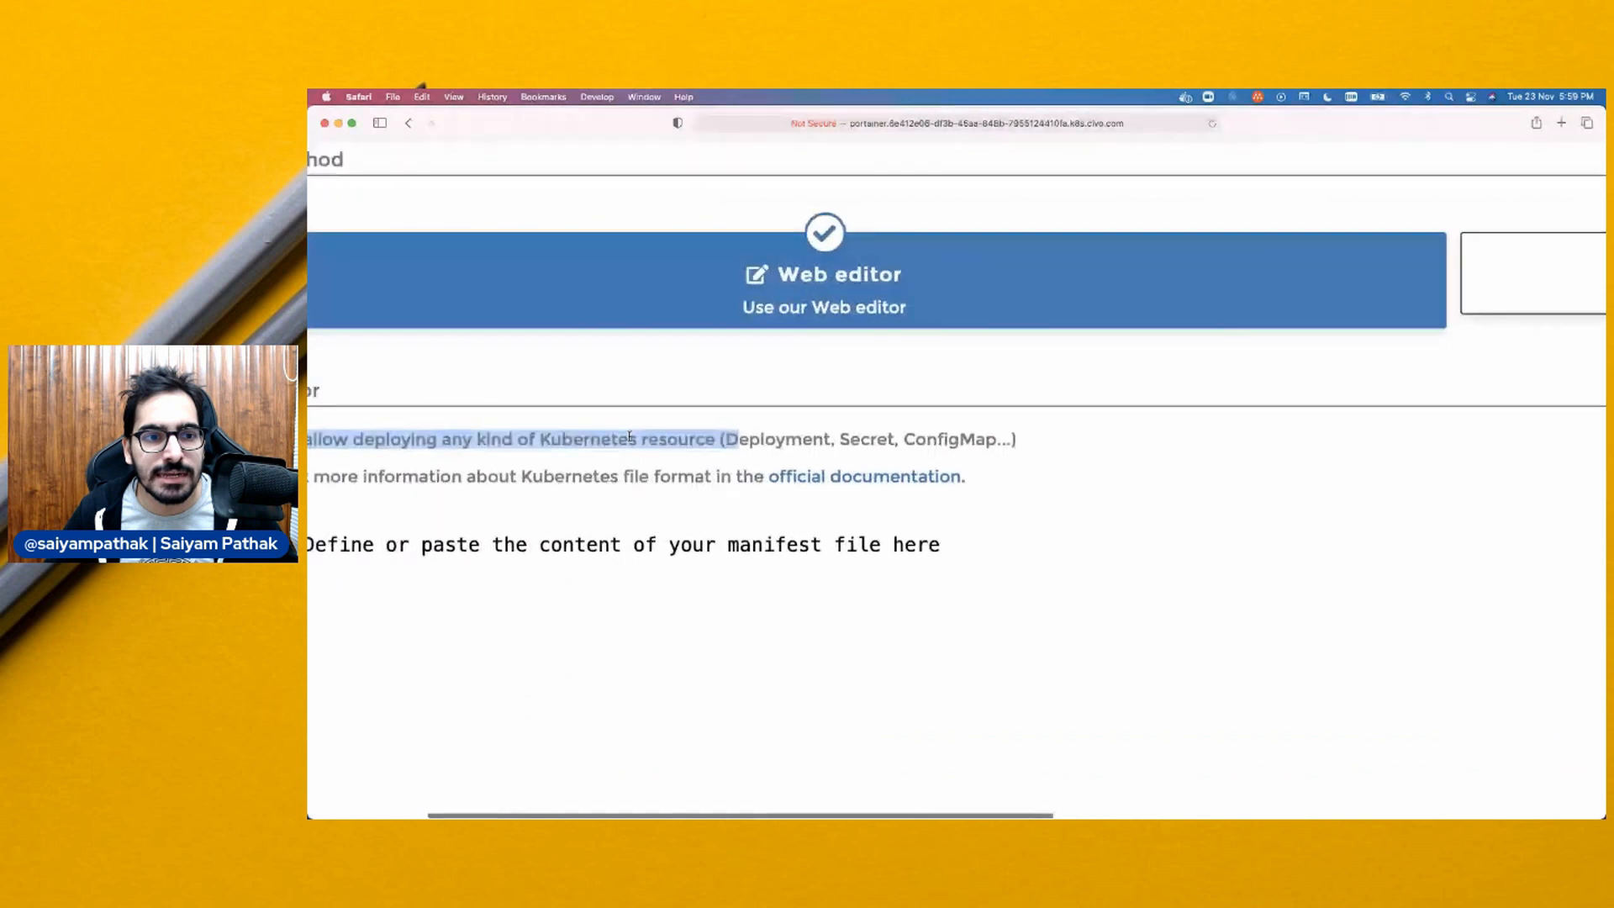
pyautogui.click(565, 470)
pyautogui.hscroll(-5, 566, 470)
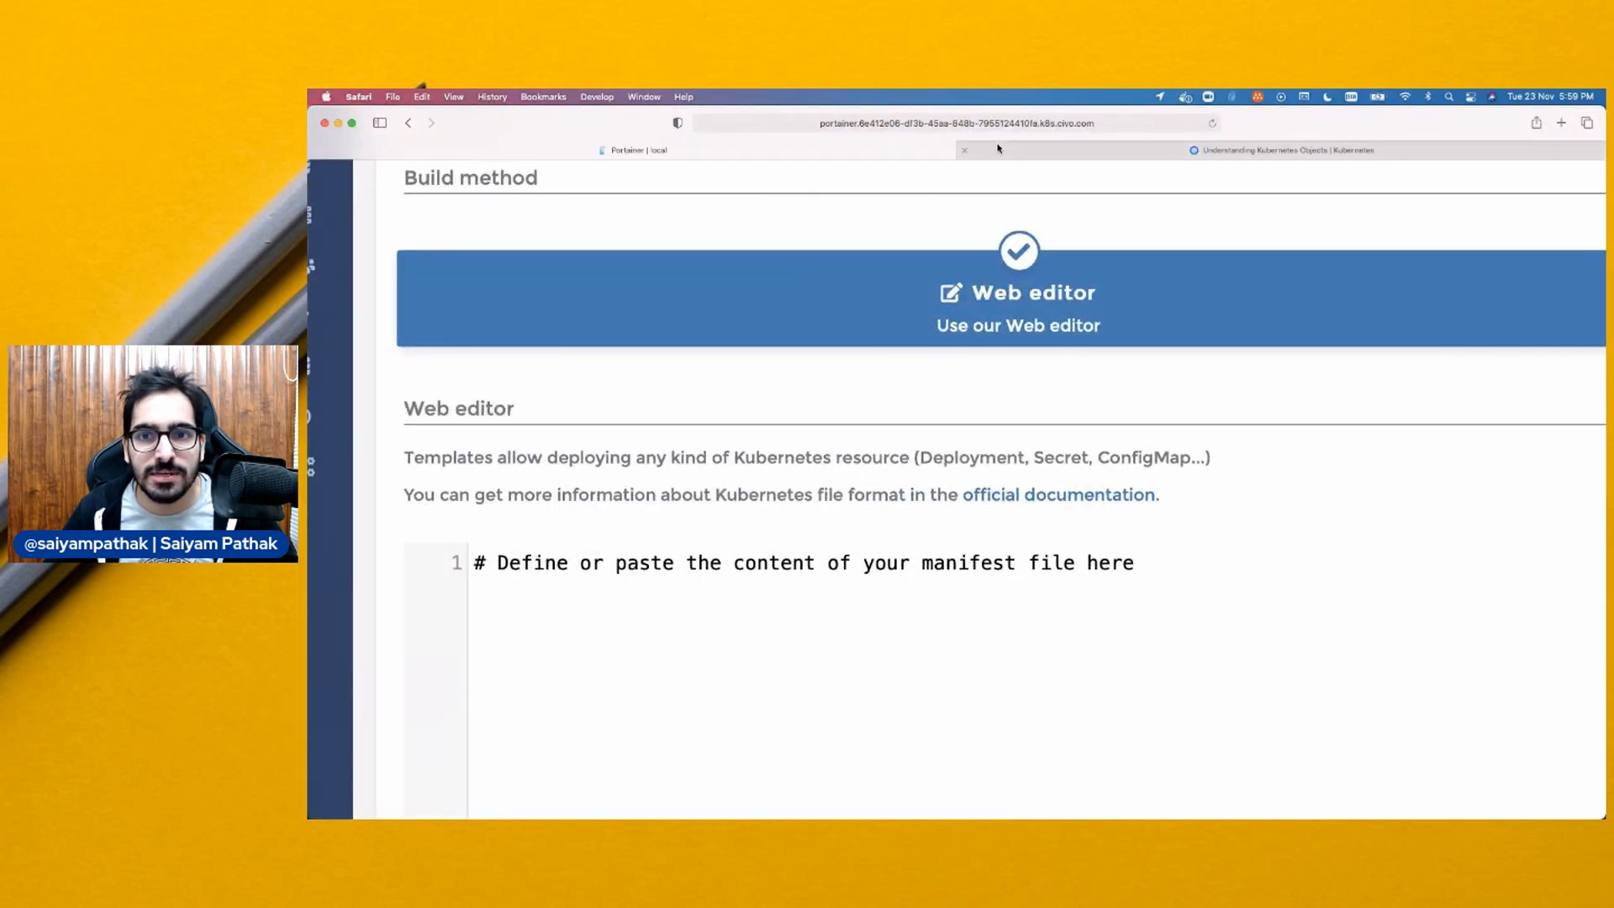
pyautogui.scroll(-10, 908, 487)
pyautogui.scroll(-5, 910, 493)
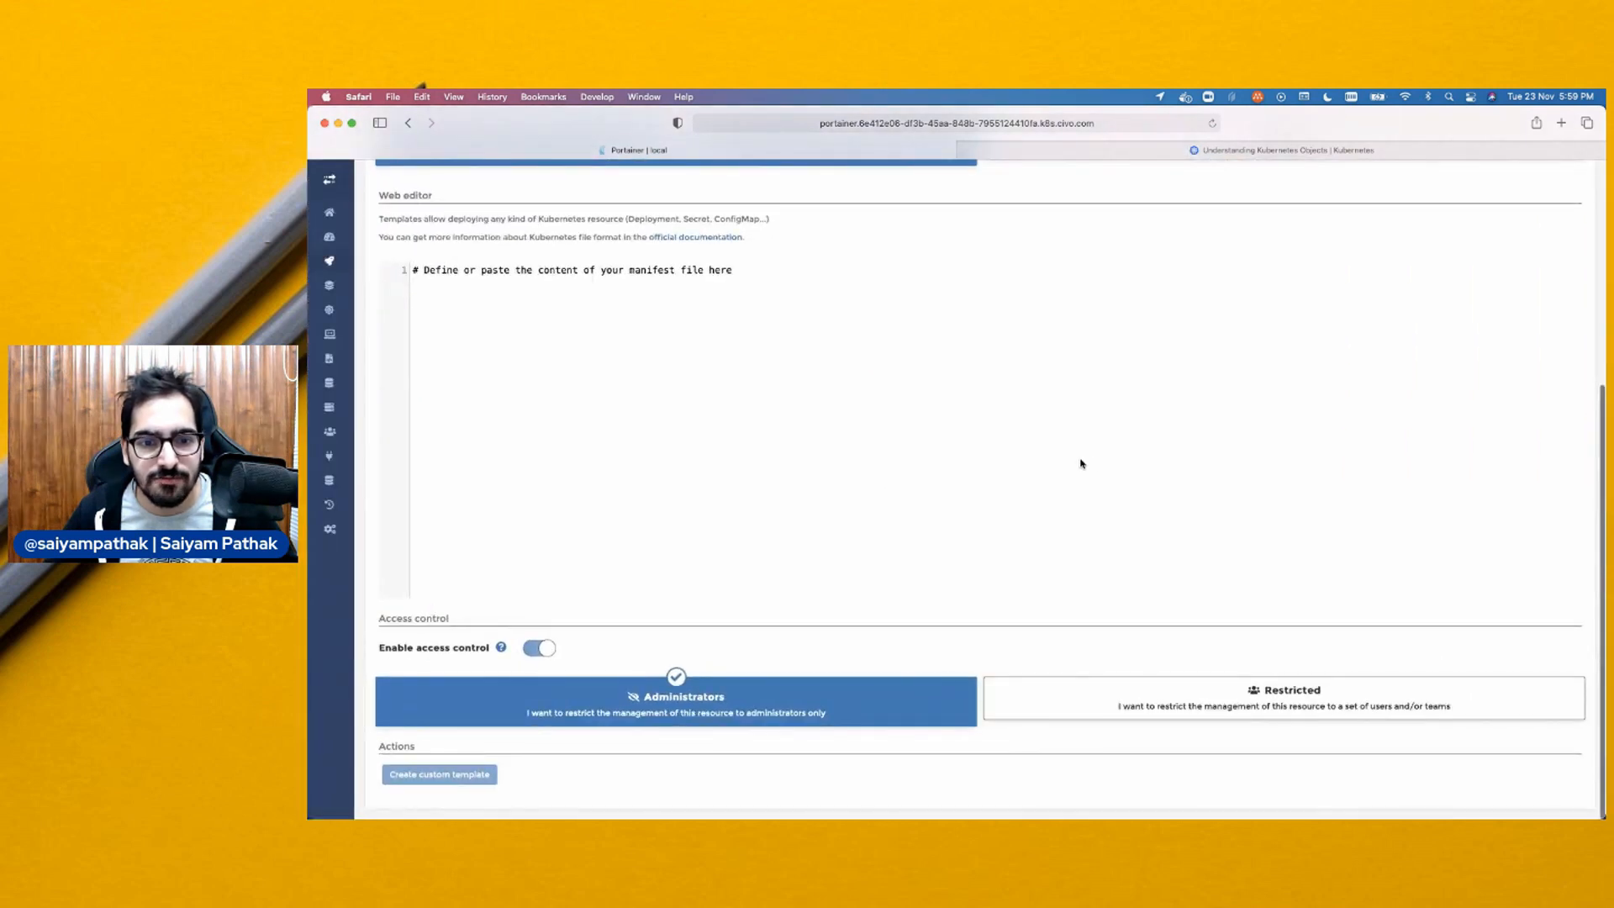
pyautogui.scroll(5, 1237, 682)
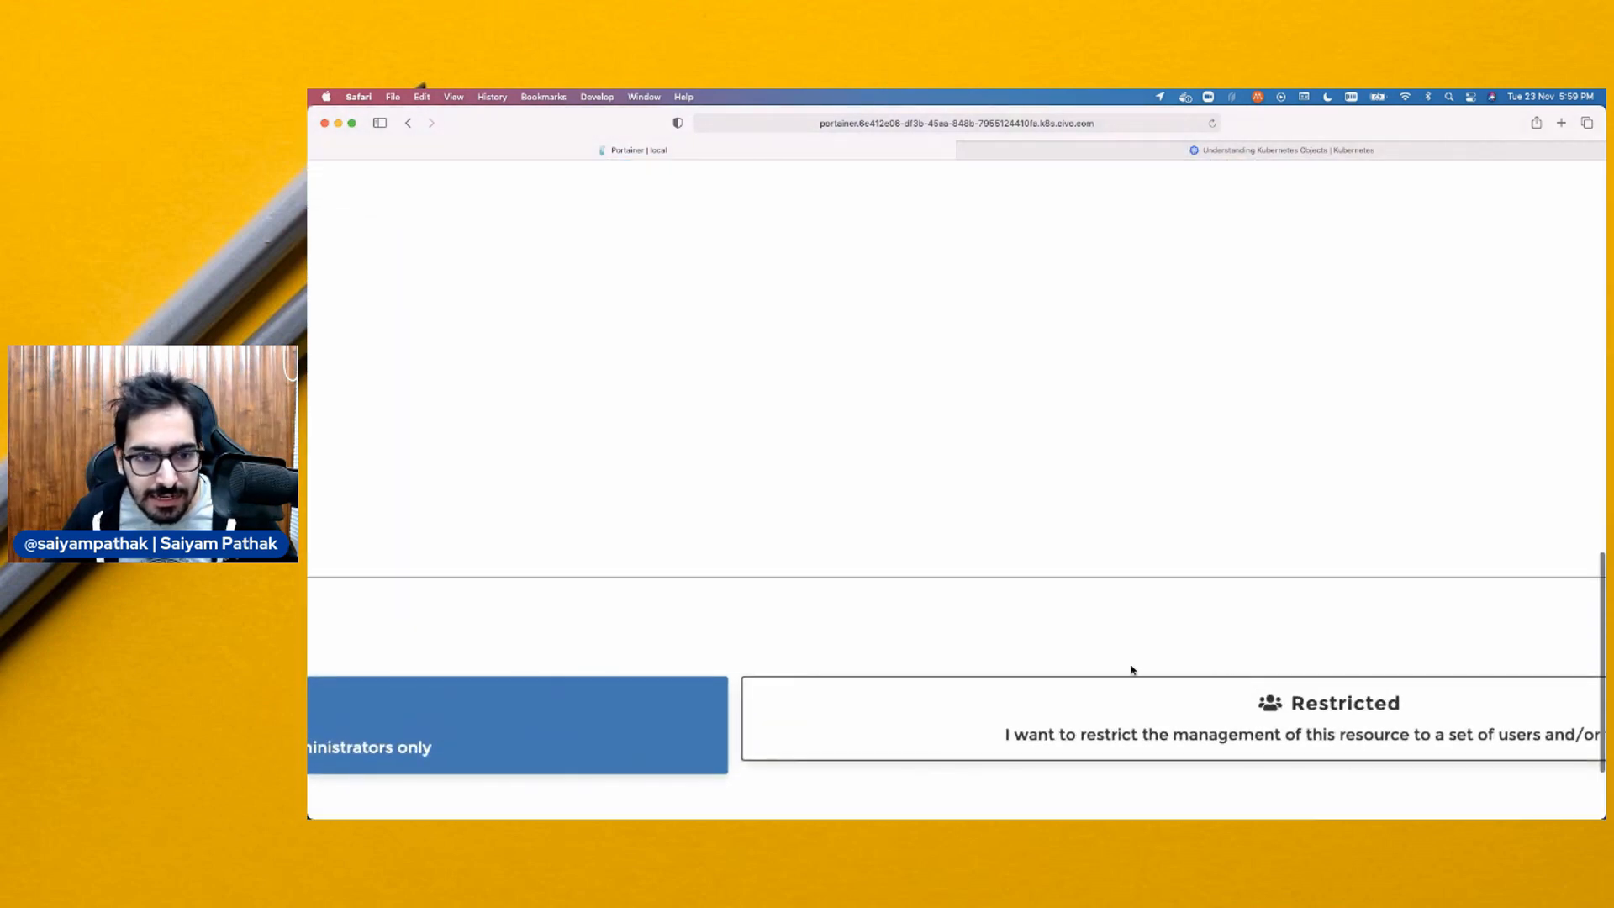
pyautogui.scroll(10, 861, 672)
pyautogui.scroll(-3, 861, 672)
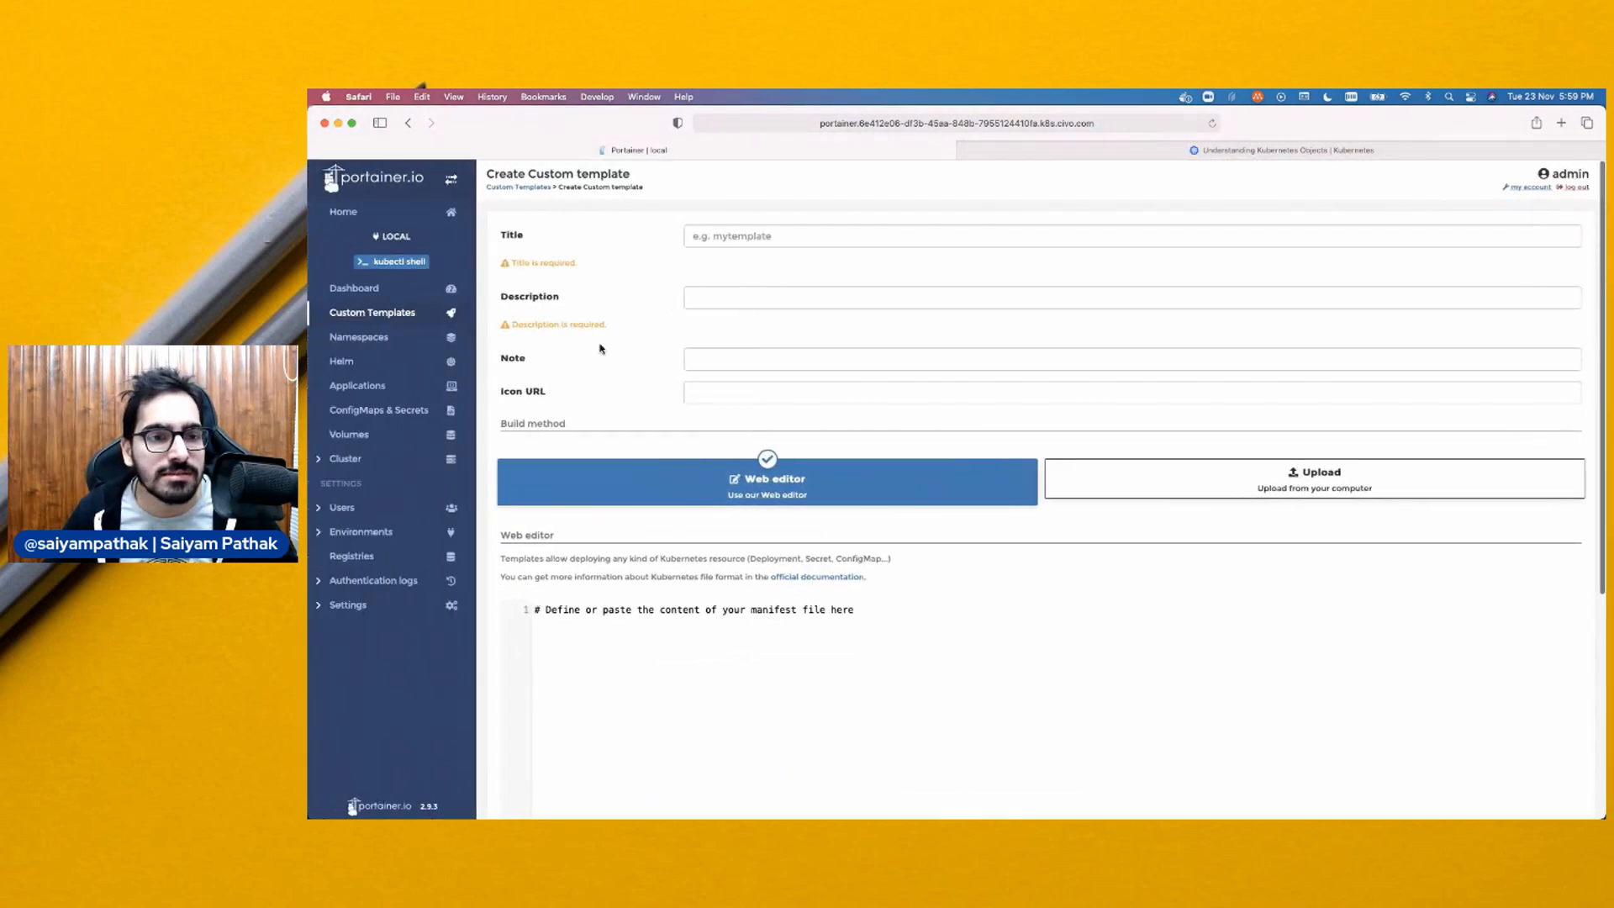
# Copy the application/deployment.yaml example from the Kubernetes documentation and paste it into the custom template's web editor
pyautogui.click(1263, 148)
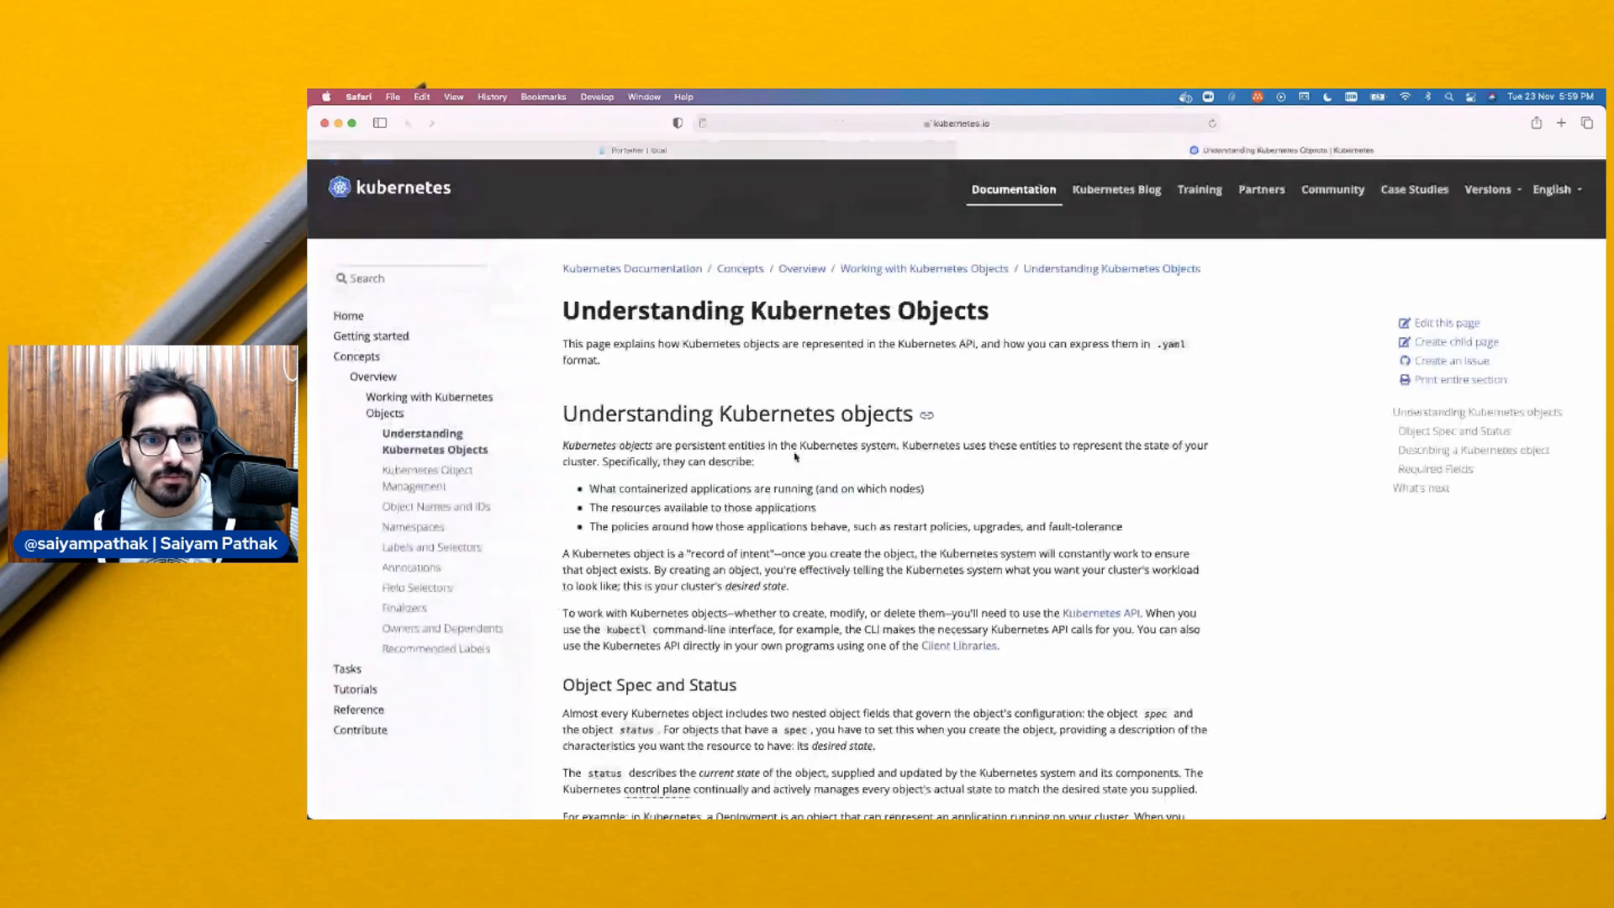
pyautogui.scroll(-10, 708, 504)
pyautogui.scroll(-5, 708, 504)
pyautogui.scroll(5, 709, 504)
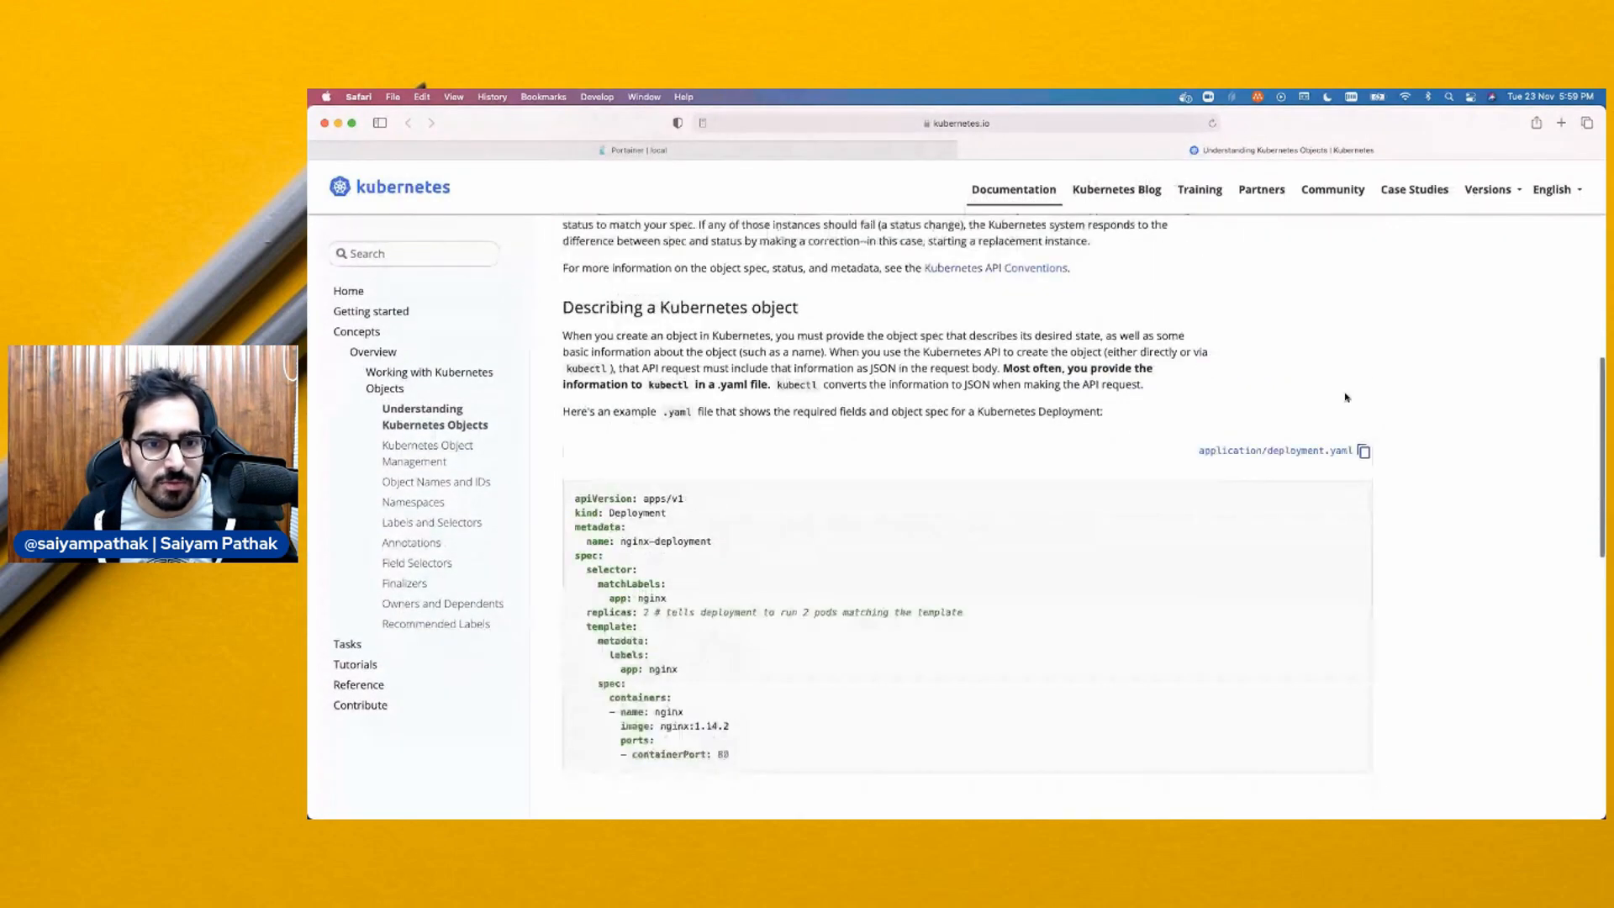
pyautogui.click(1362, 452)
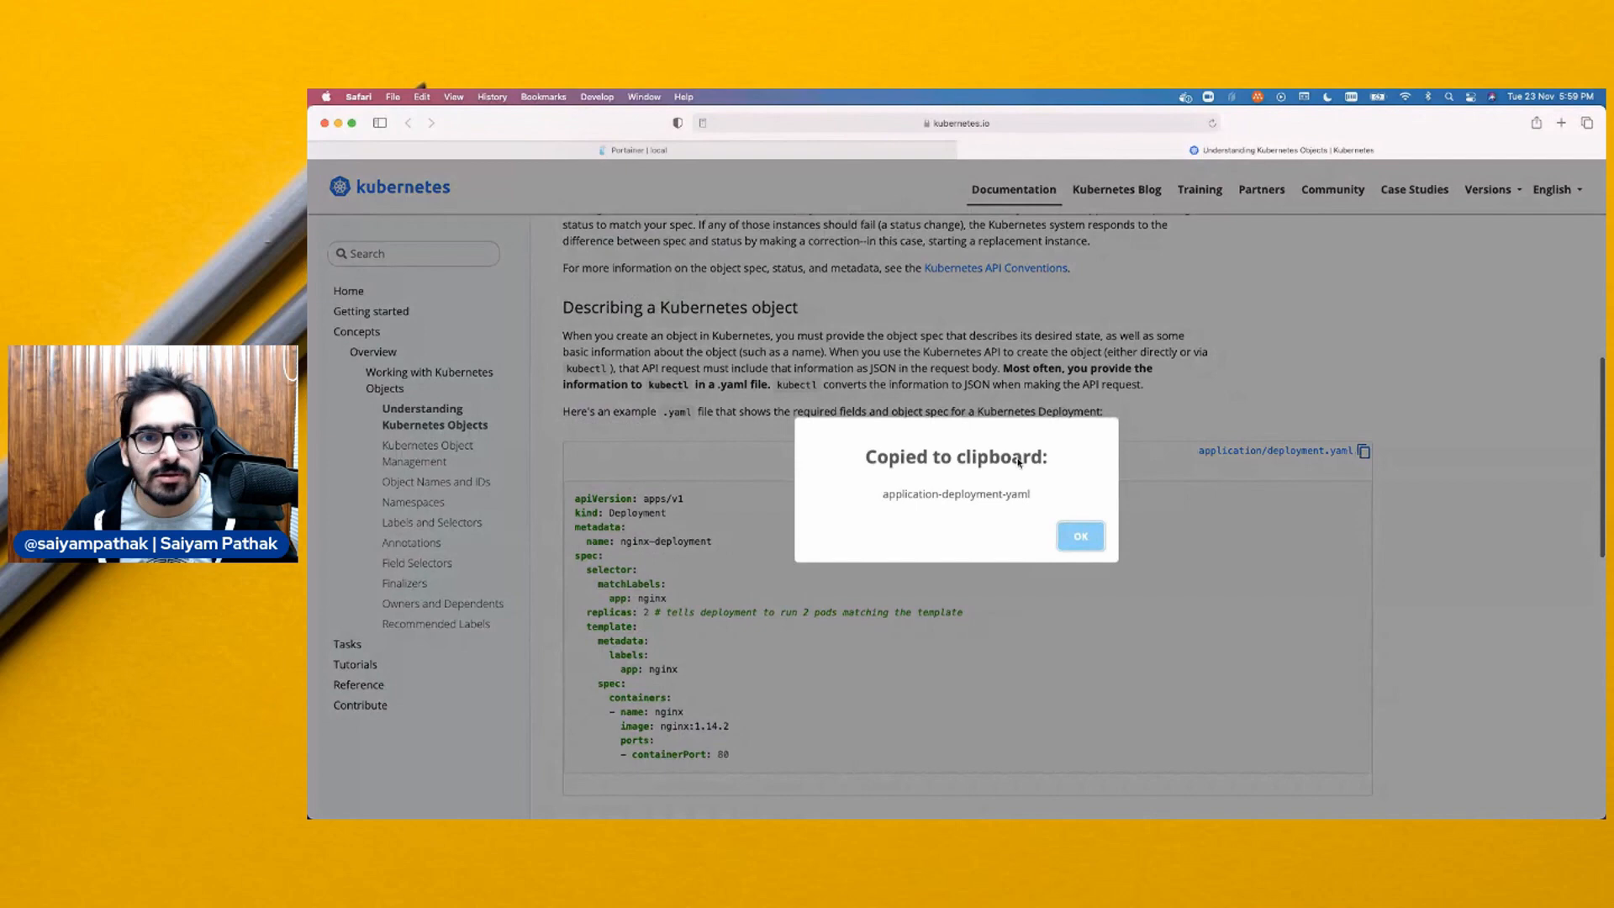
pyautogui.click(1082, 537)
pyautogui.click(736, 152)
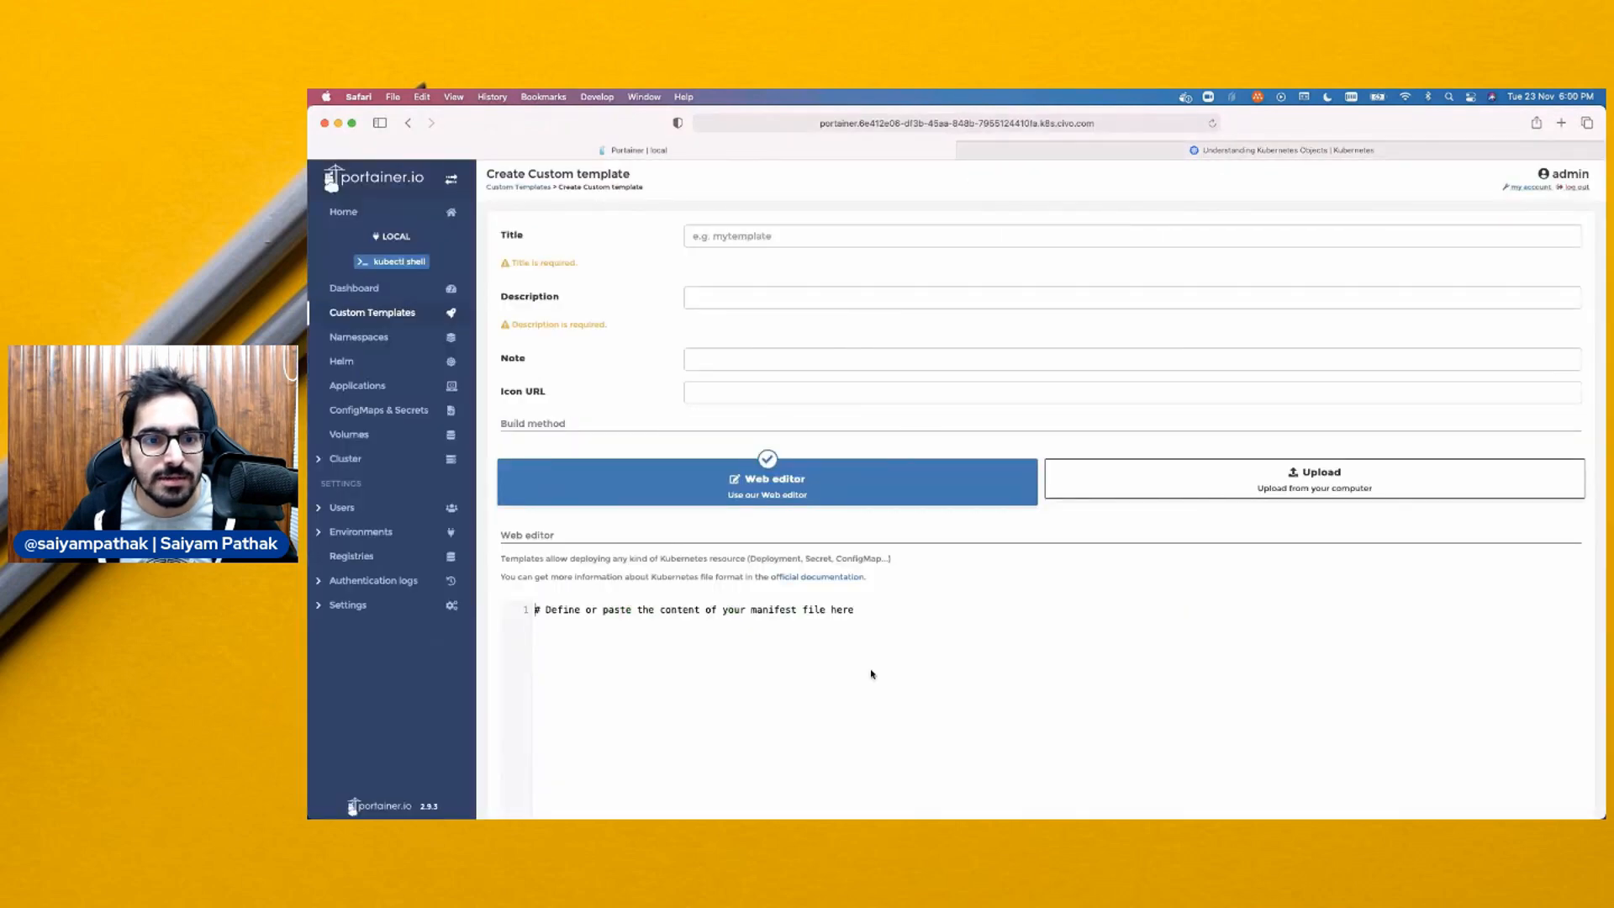
pyautogui.press('super+v')
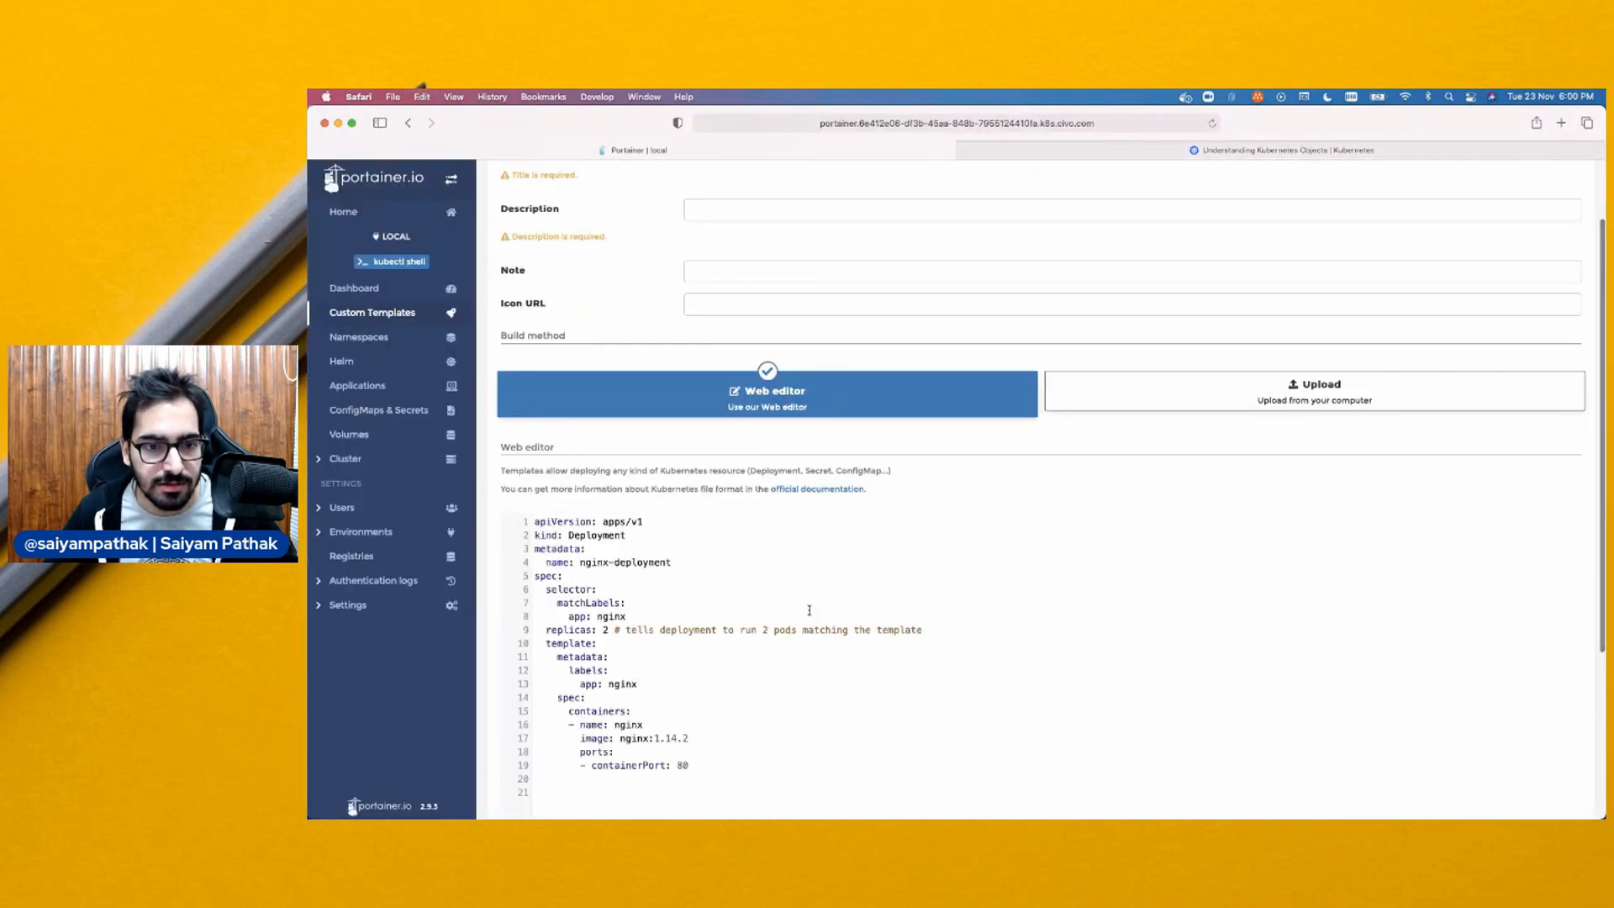
pyautogui.scroll(-5, 809, 610)
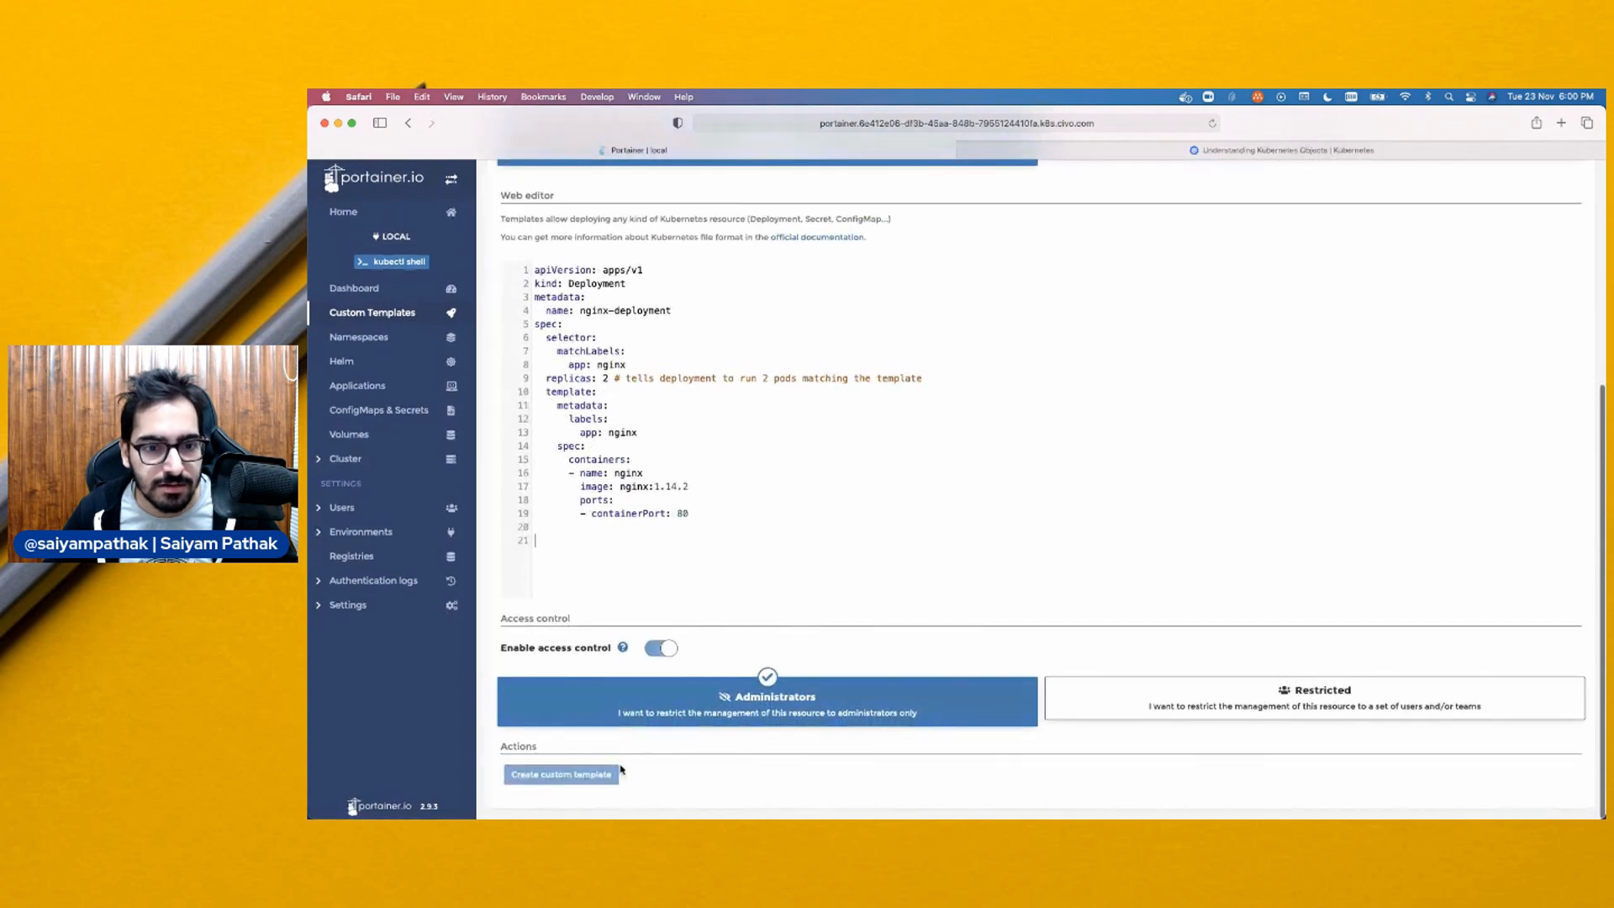
# Title the template test-deploy, describe it as "this is a test deployment", and create it with administrators-only access
pyautogui.scroll(5, 810, 610)
pyautogui.click(749, 231)
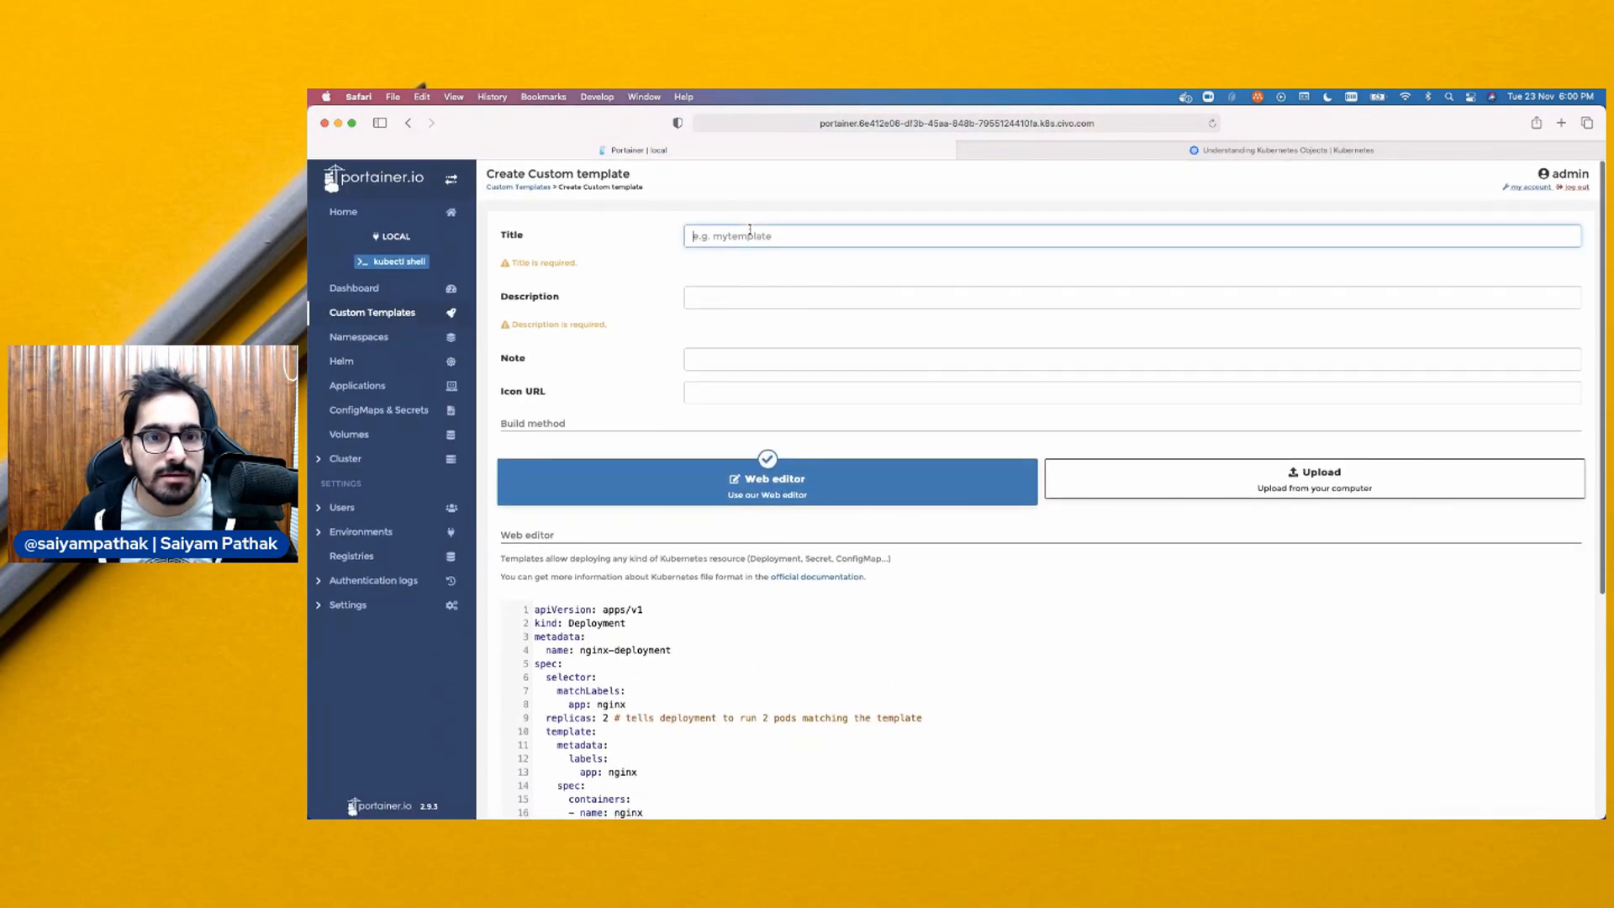
pyautogui.write('te')
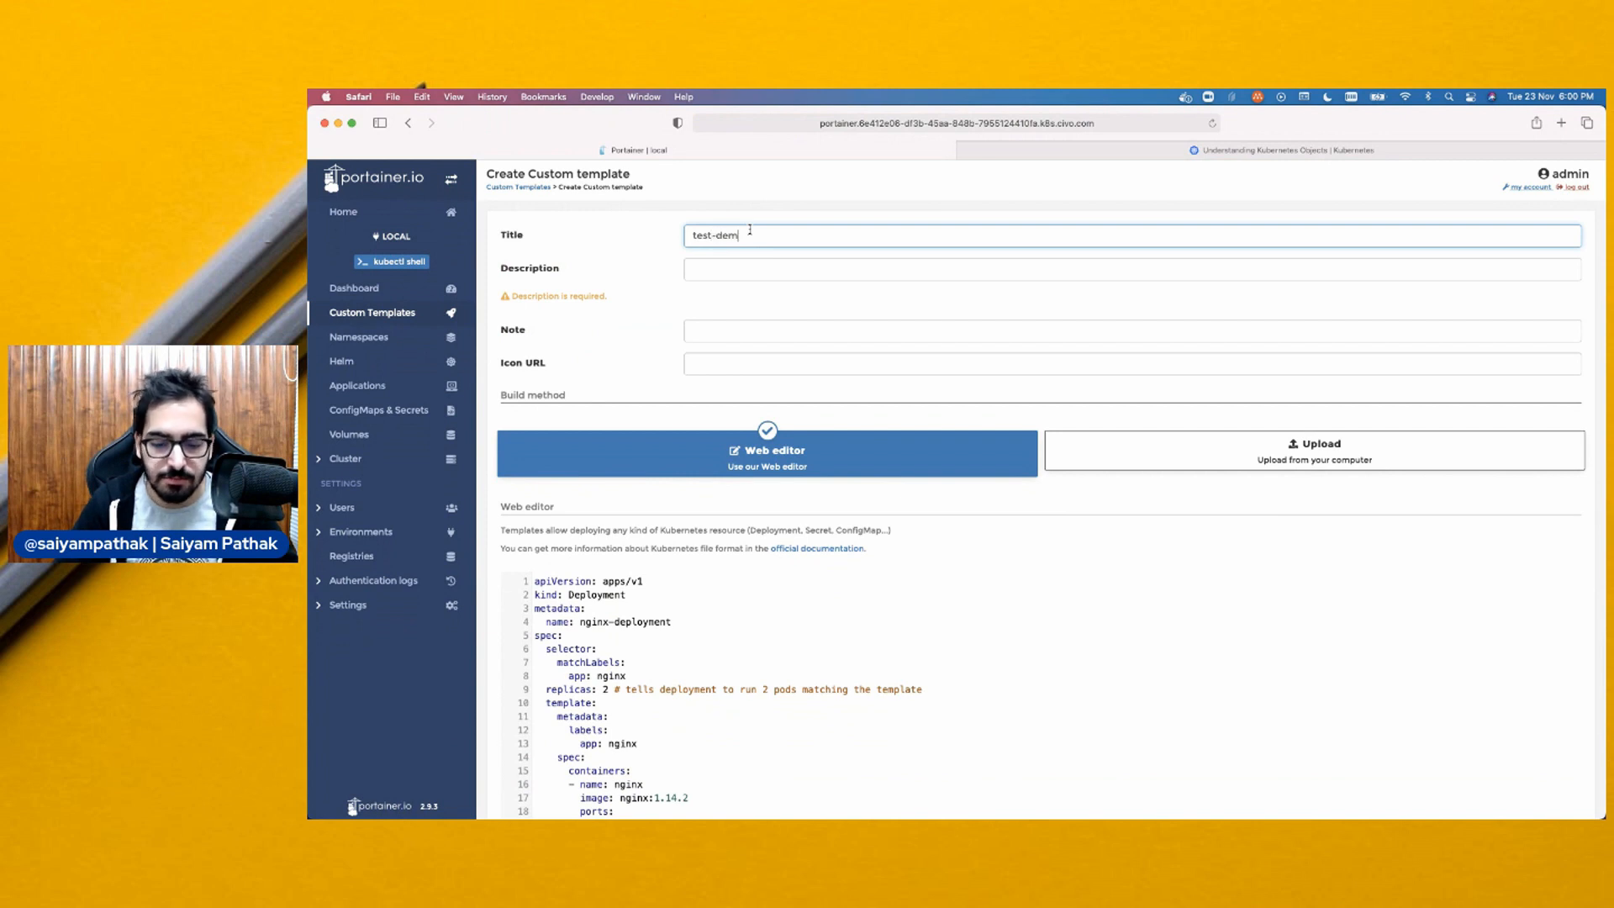
pyautogui.write('st-deploy')
pyautogui.click(754, 265)
pyautogui.write('this is a')
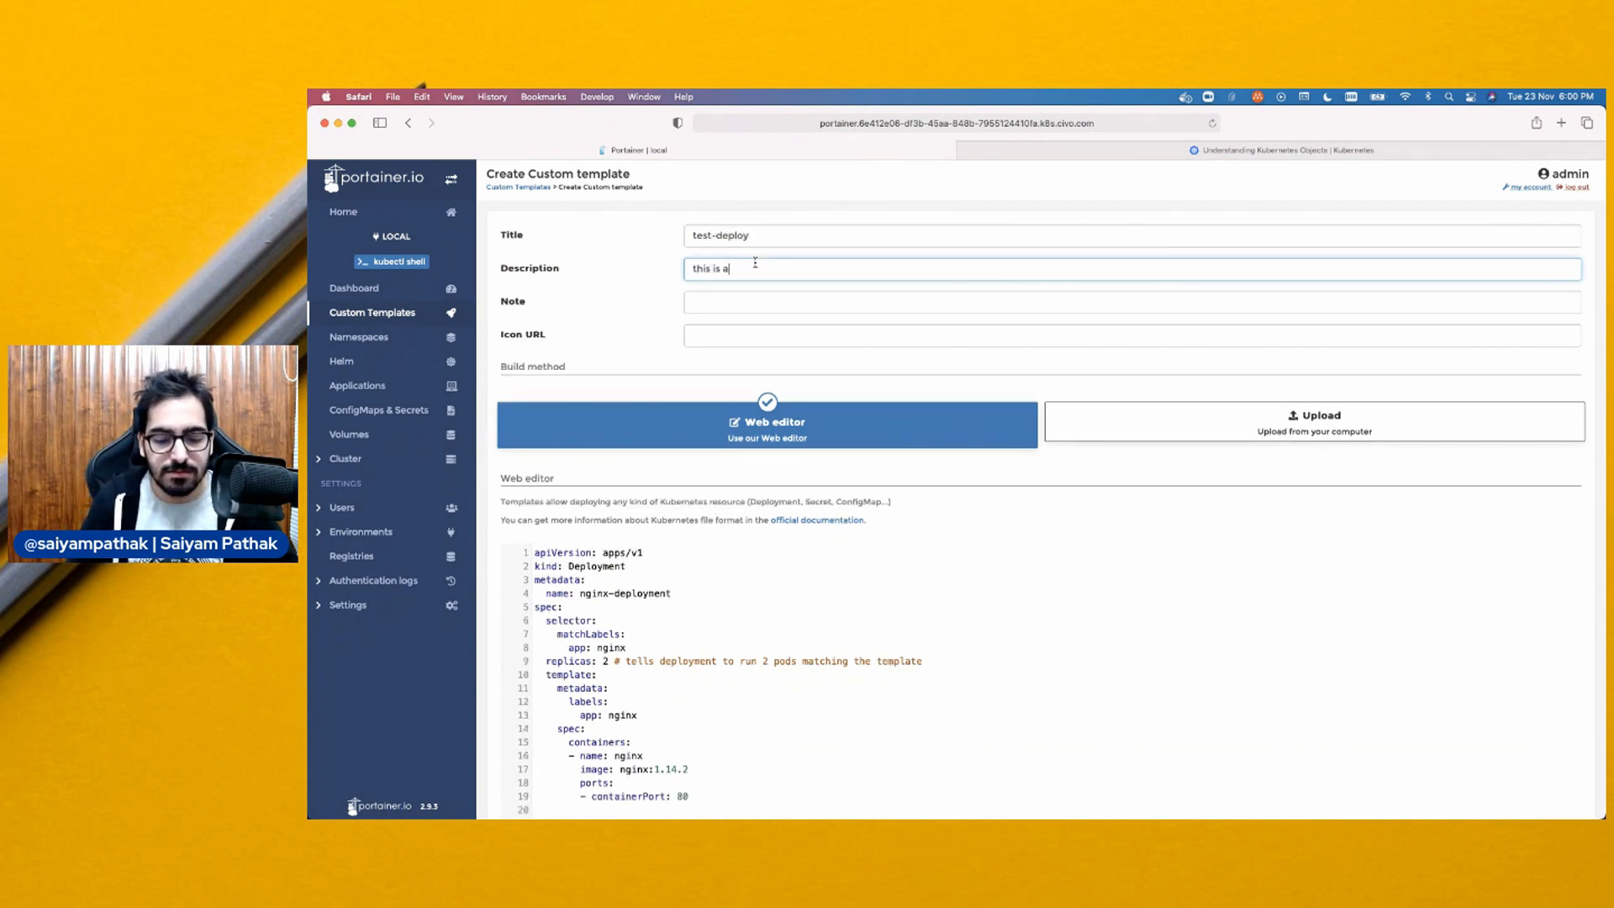
pyautogui.write(' test deployment')
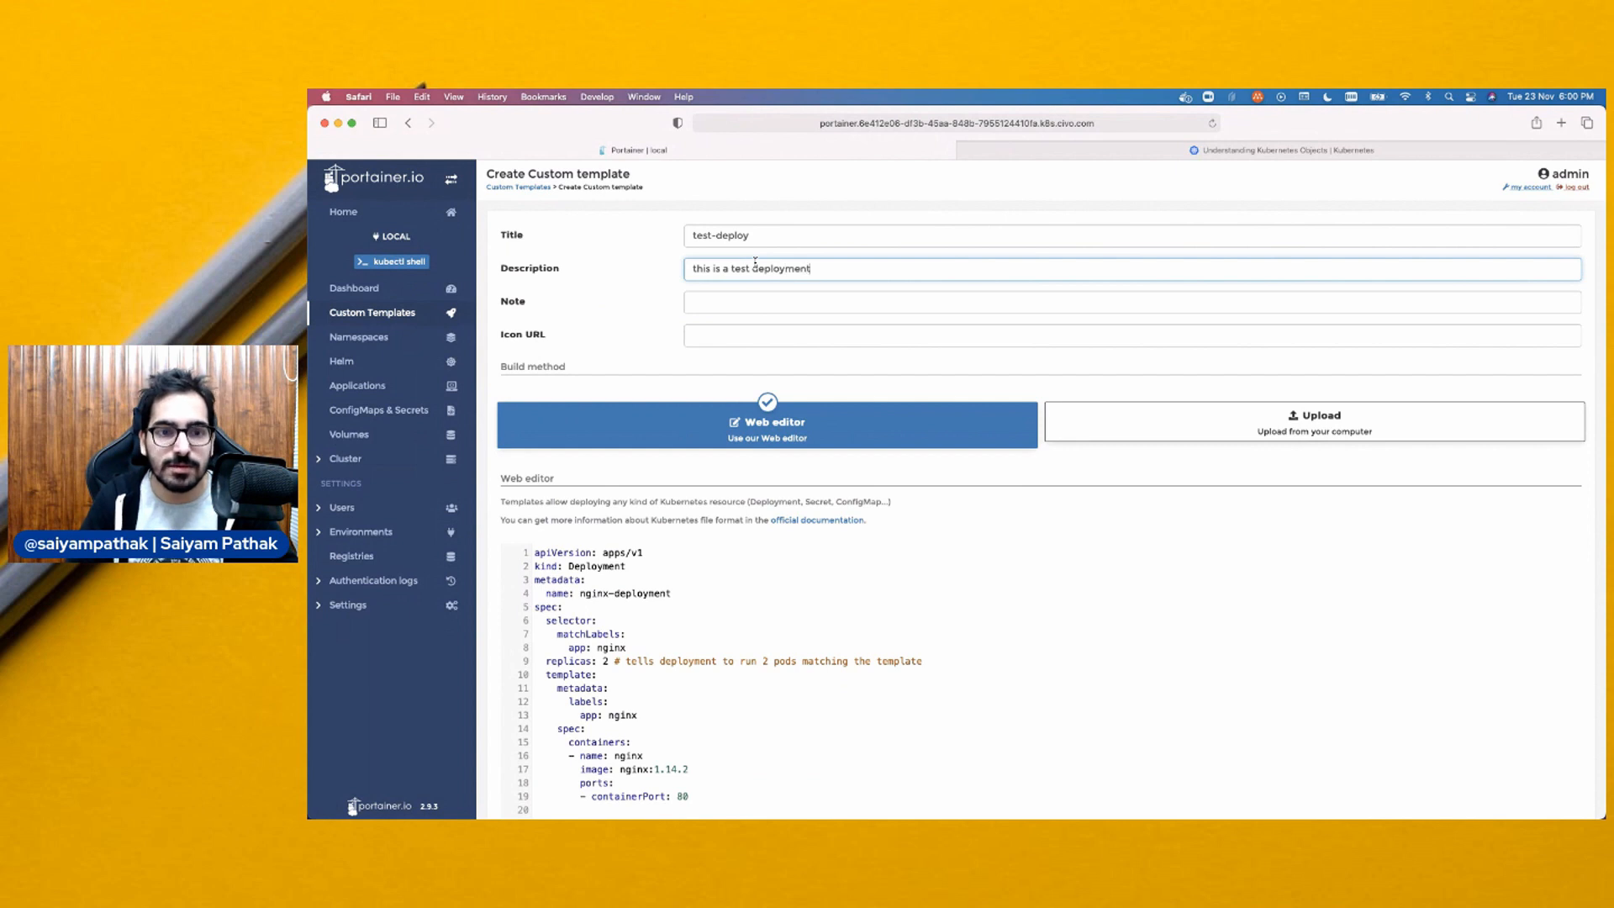
pyautogui.scroll(-5, 629, 453)
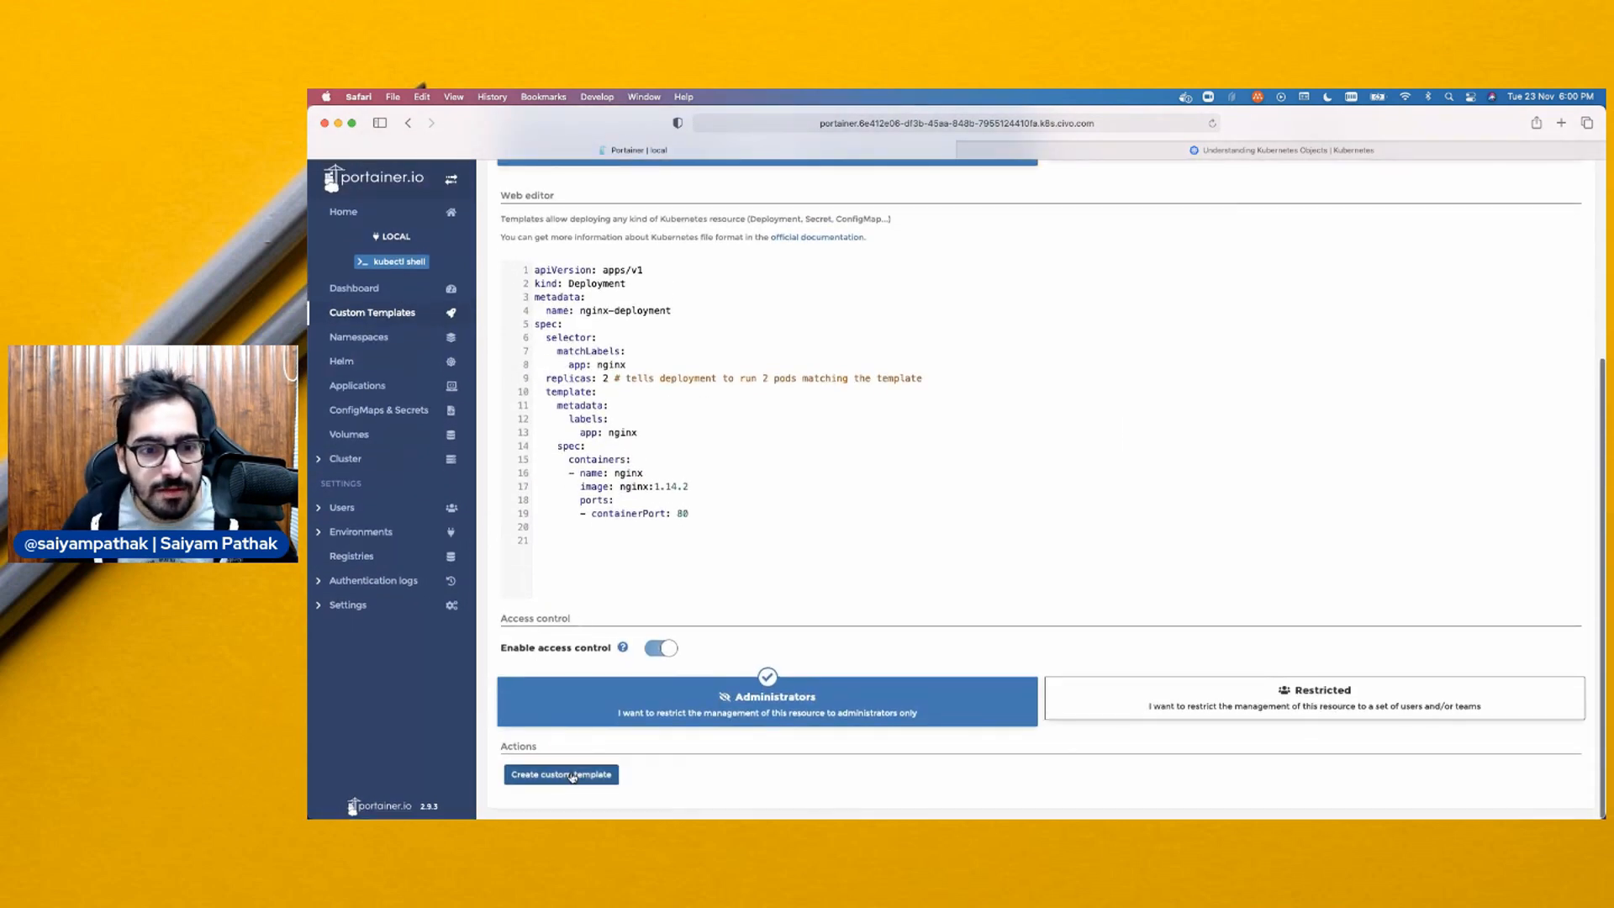
pyautogui.click(571, 774)
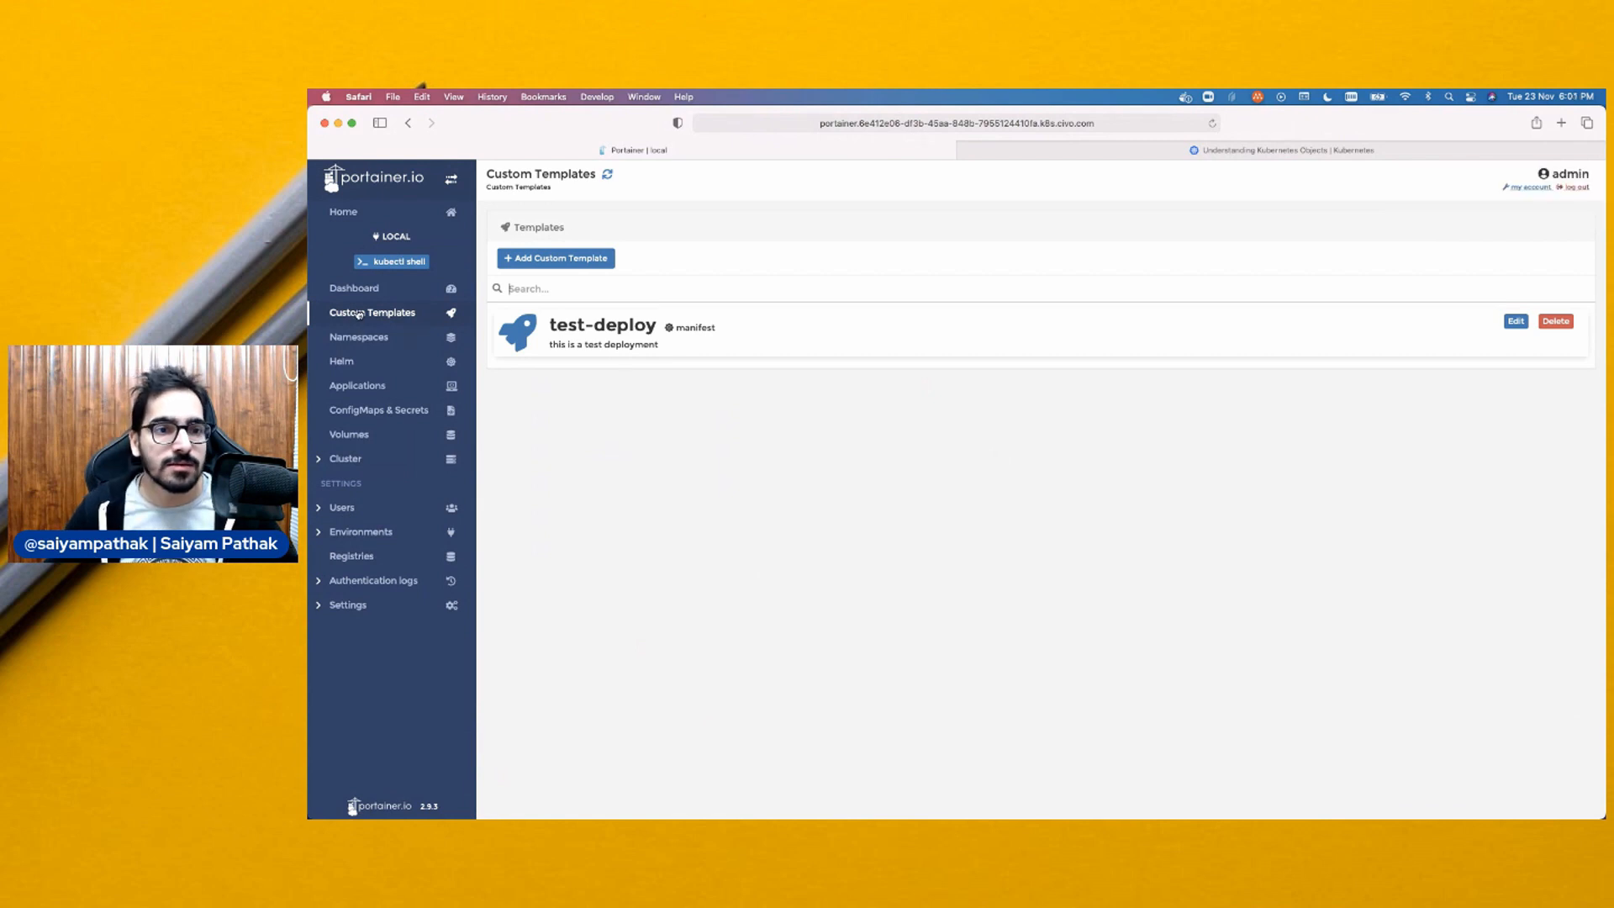
# Deploy the test-deploy custom template to the default namespace under the name nginx
pyautogui.click(607, 347)
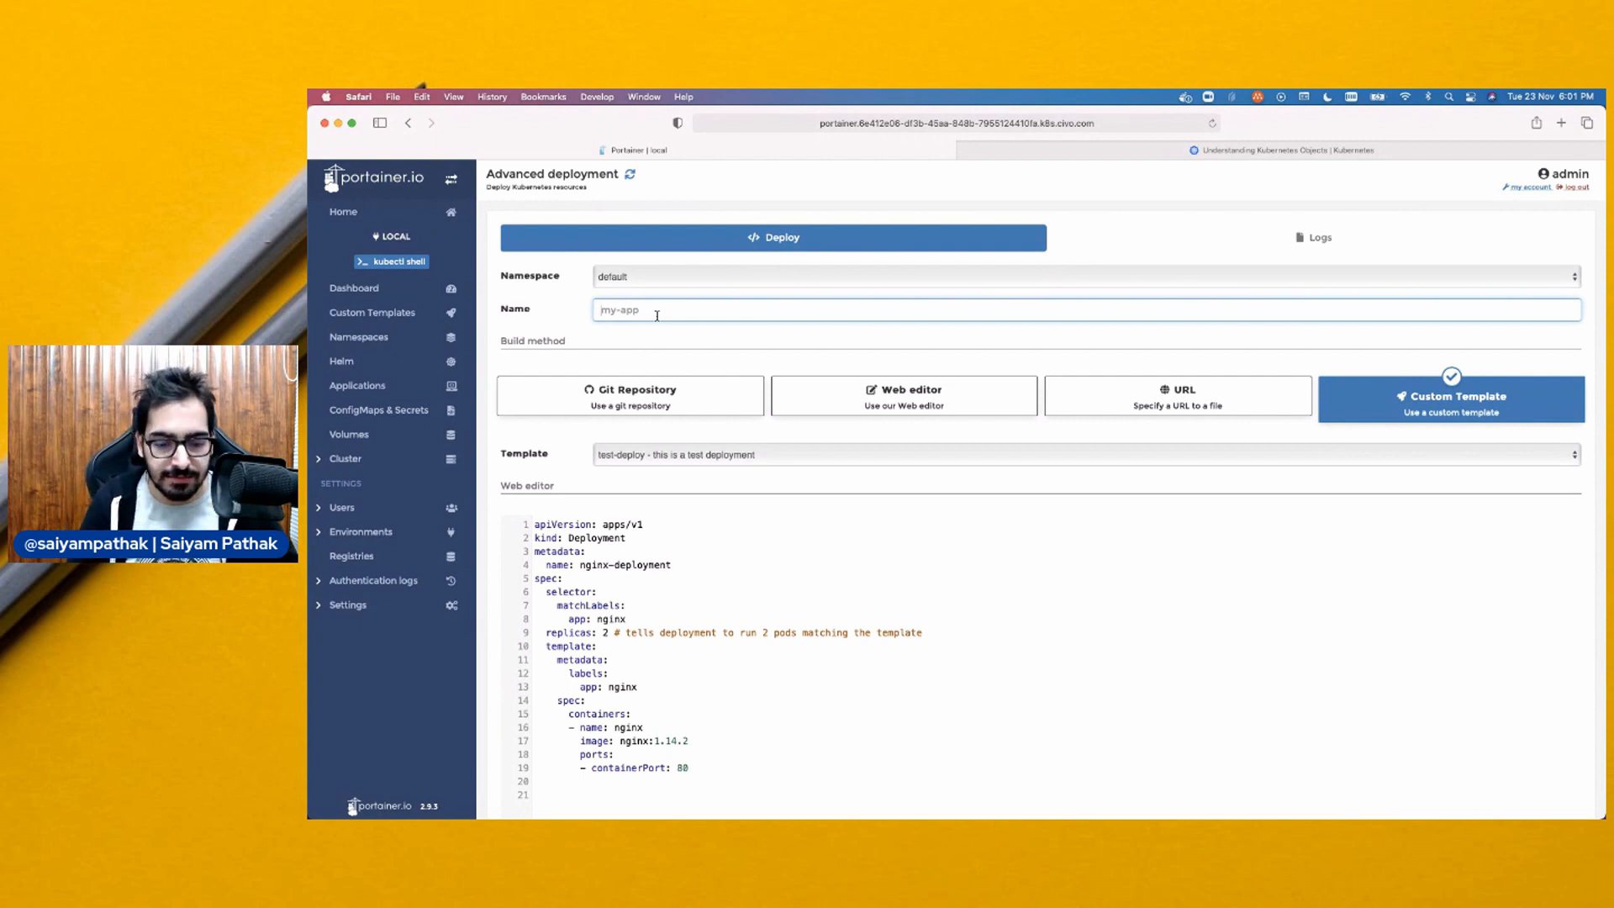
pyautogui.write('nginx')
pyautogui.scroll(-5, 660, 589)
pyautogui.click(571, 770)
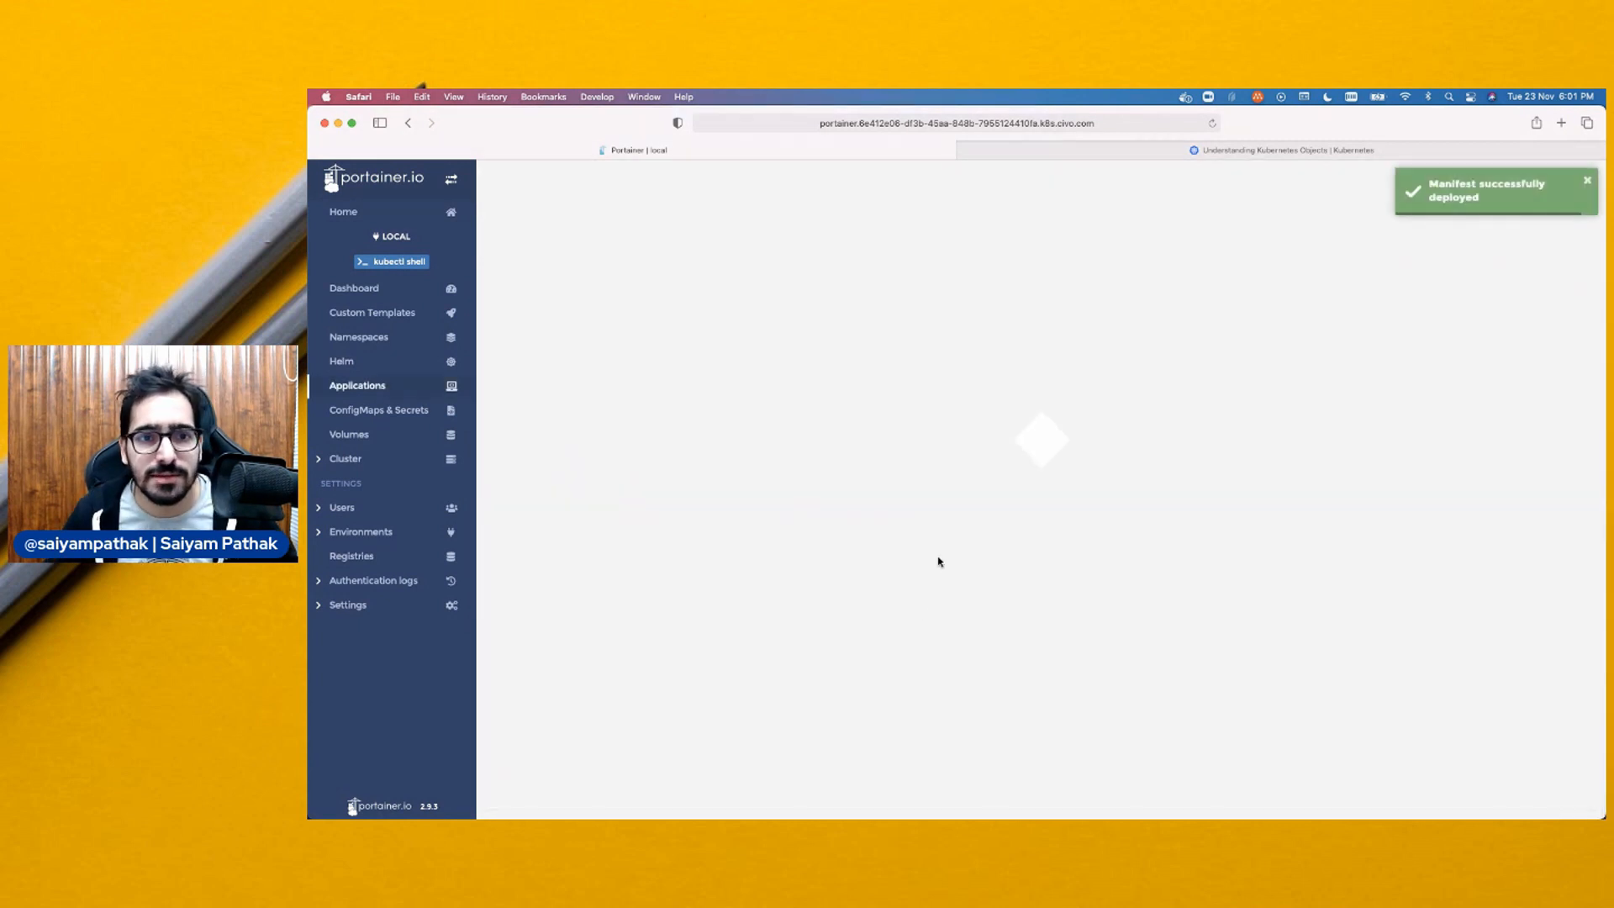
# Switch to the terminal and list the pods with kubectl get pods to check the nginx deployment
pyautogui.press('super+Tab')
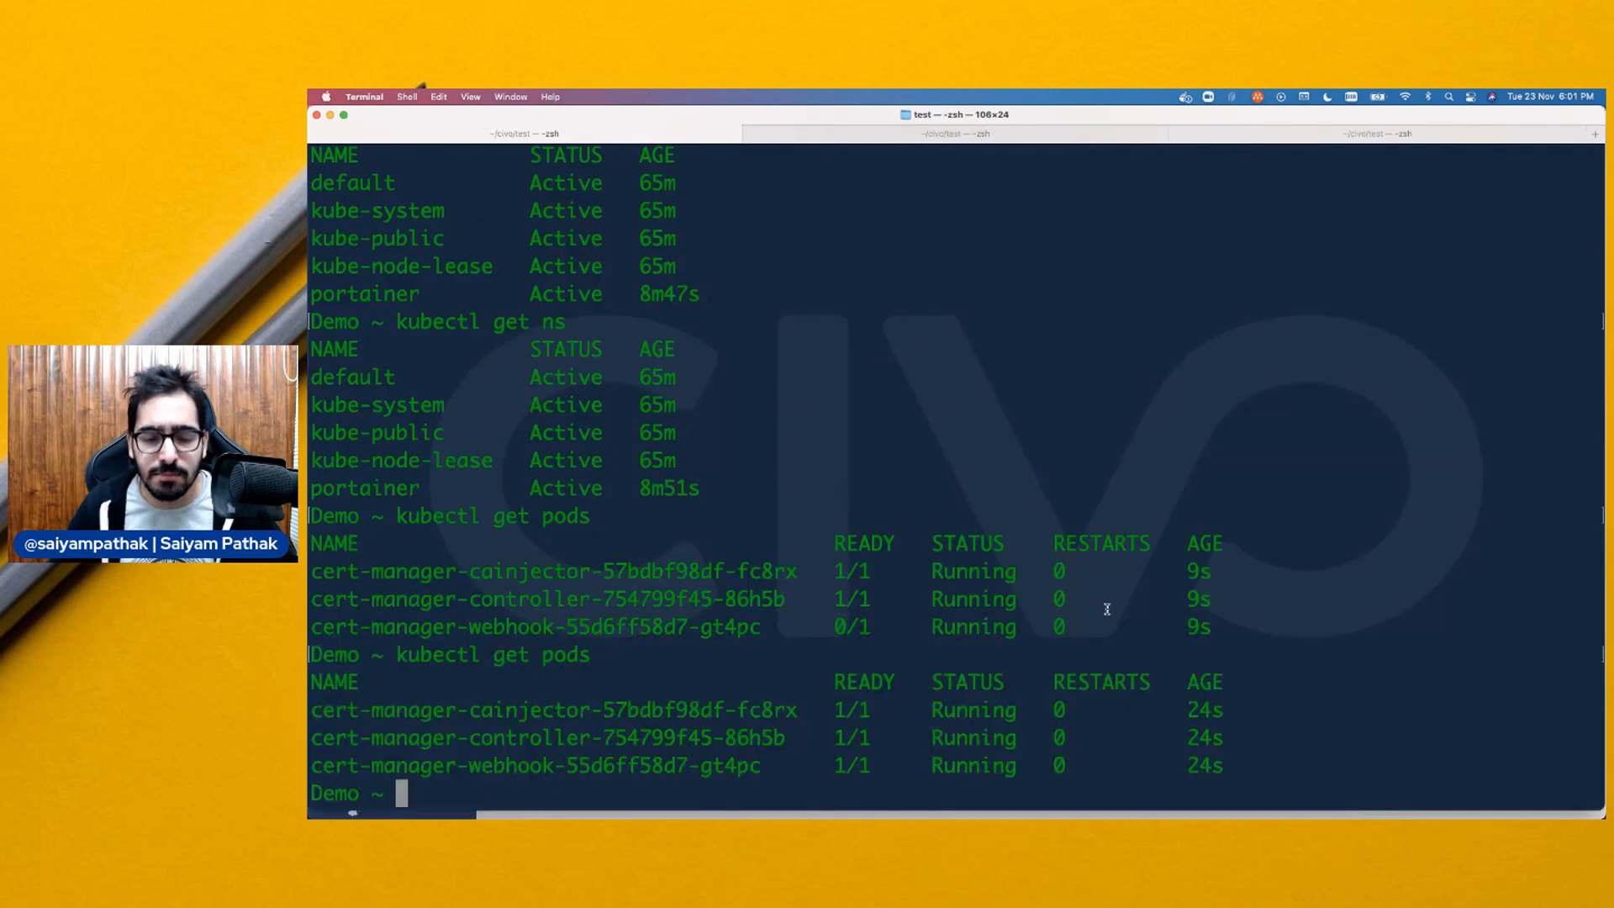
pyautogui.write('kubectlg et pods')
pyautogui.press('Return')
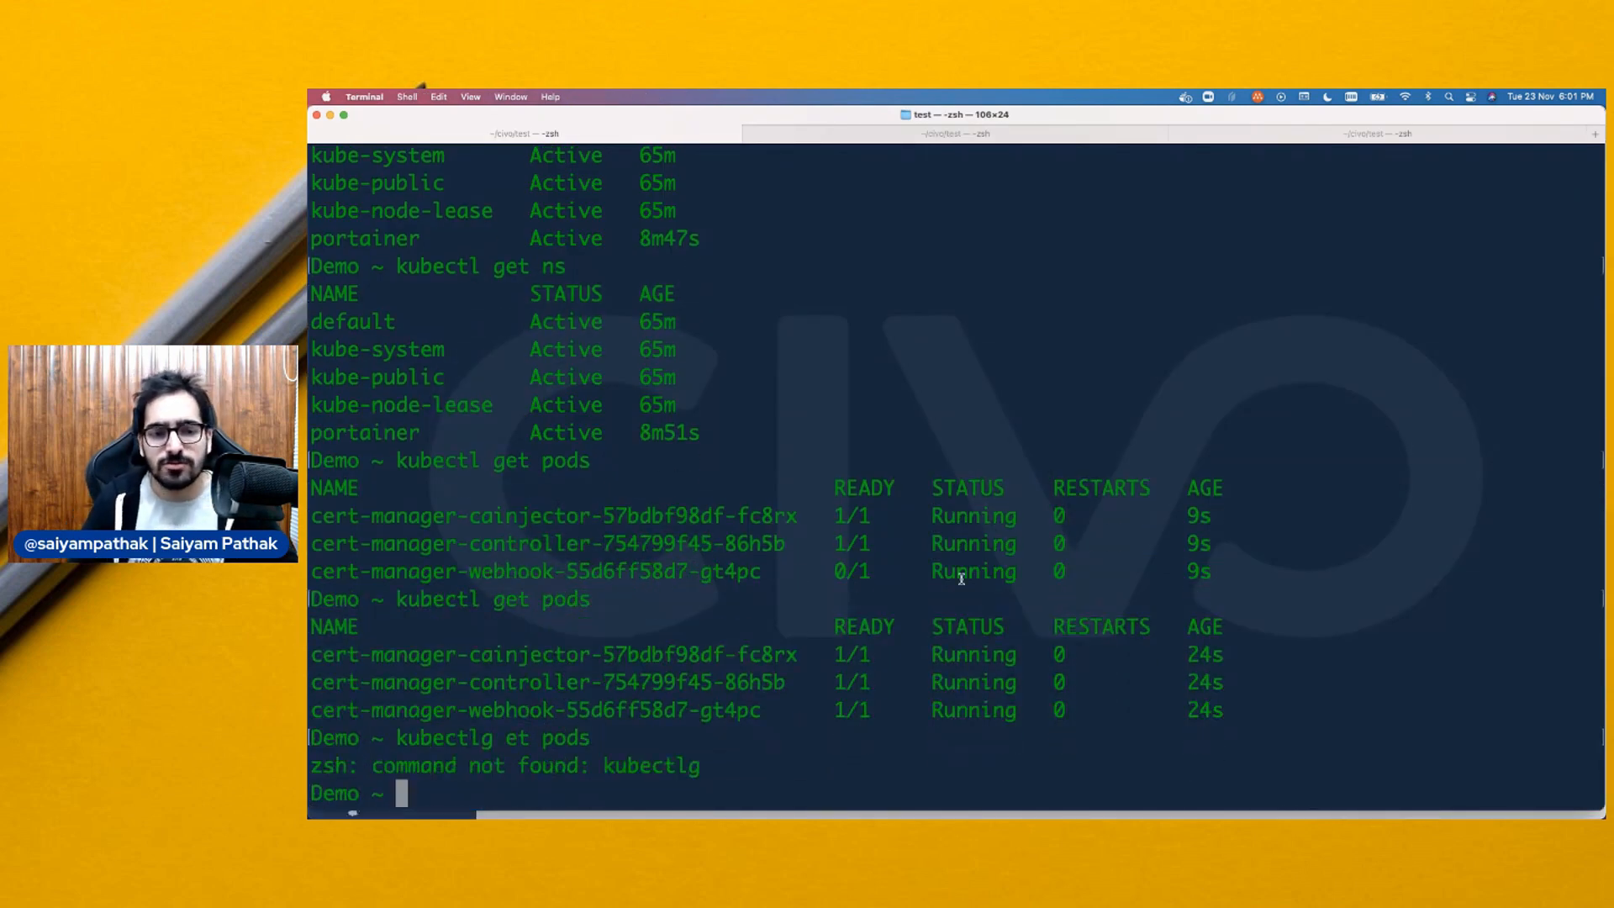
pyautogui.press('Up')
pyautogui.press('Up')
pyautogui.press('Return')
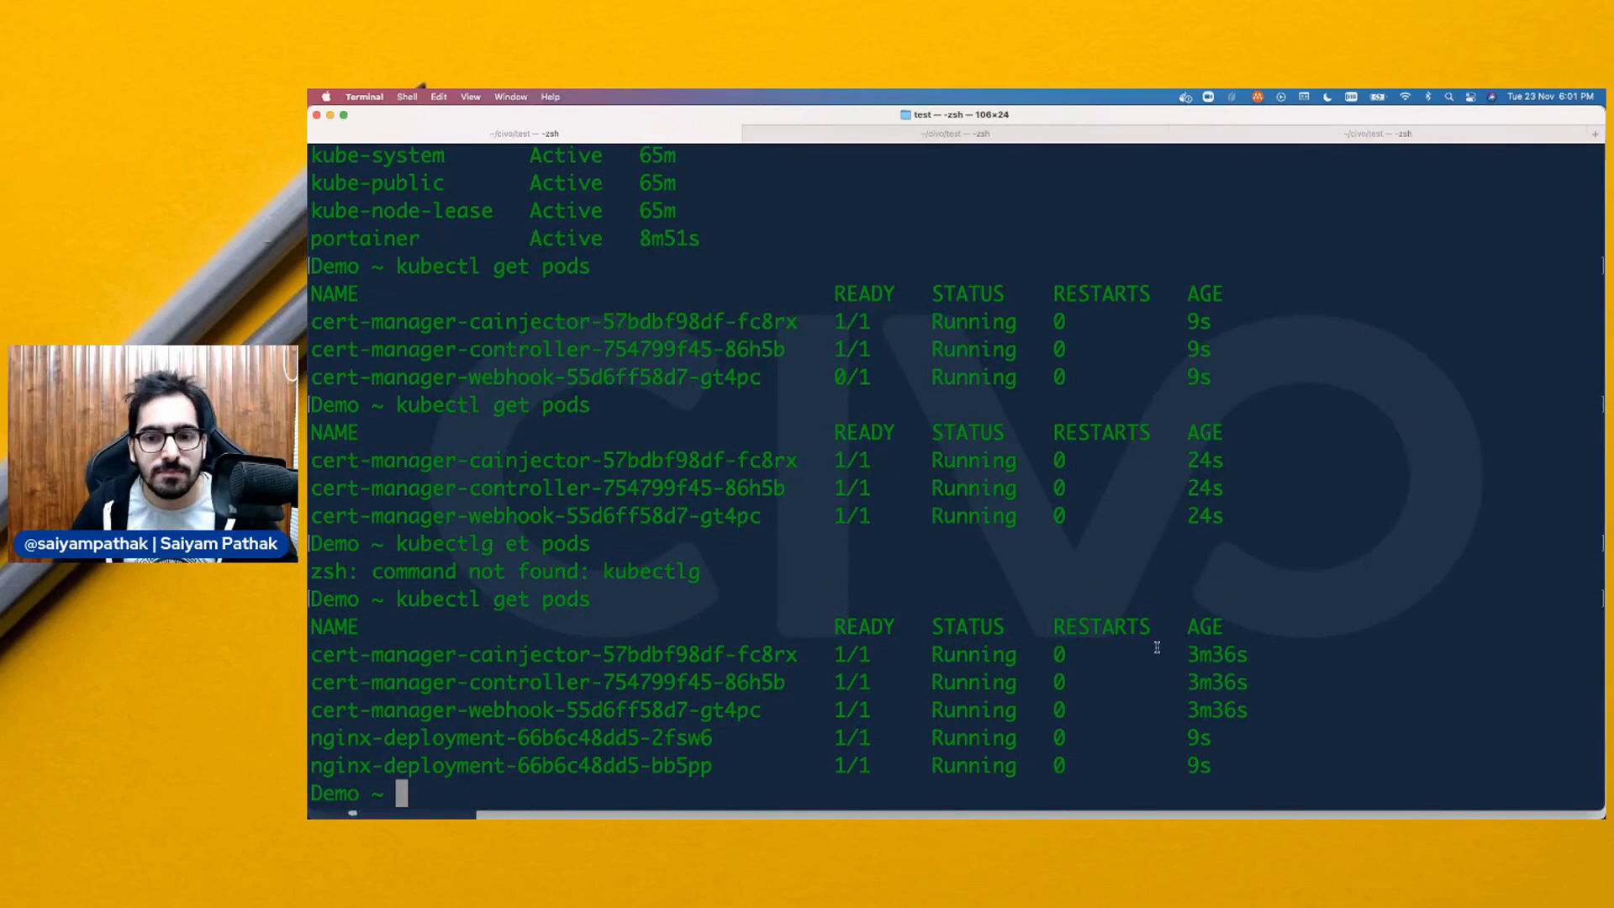
pyautogui.moveTo(1218, 767); pyautogui.dragTo(336, 777)
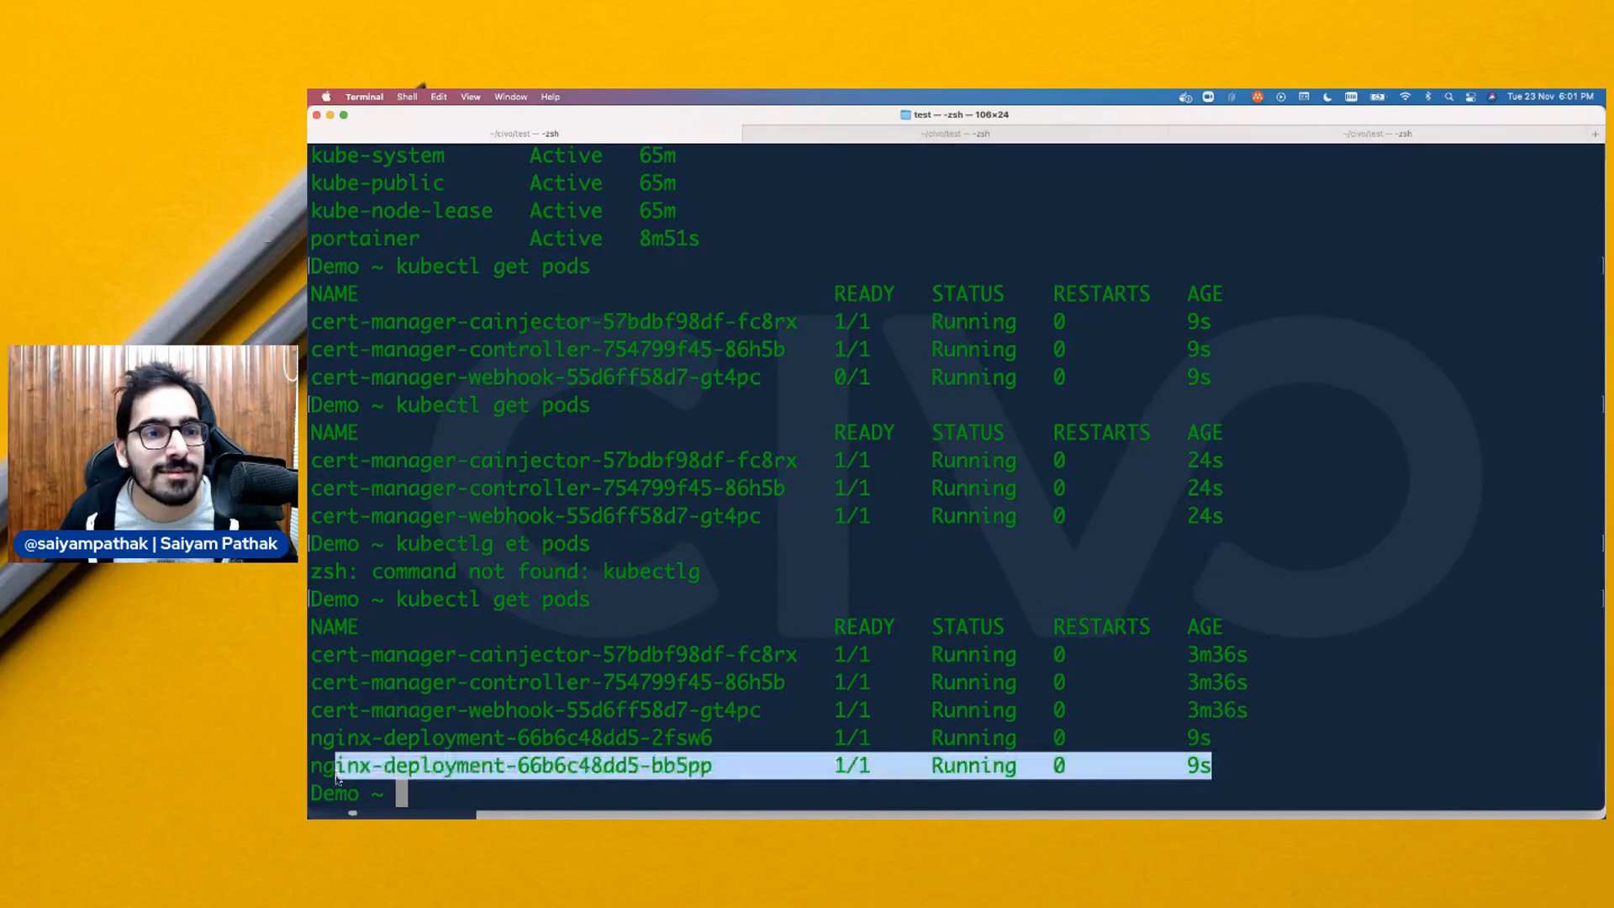
# Return to Portainer and start a new namespace with the form, naming it demo-portainer
pyautogui.press('super+Tab')
pyautogui.click(374, 339)
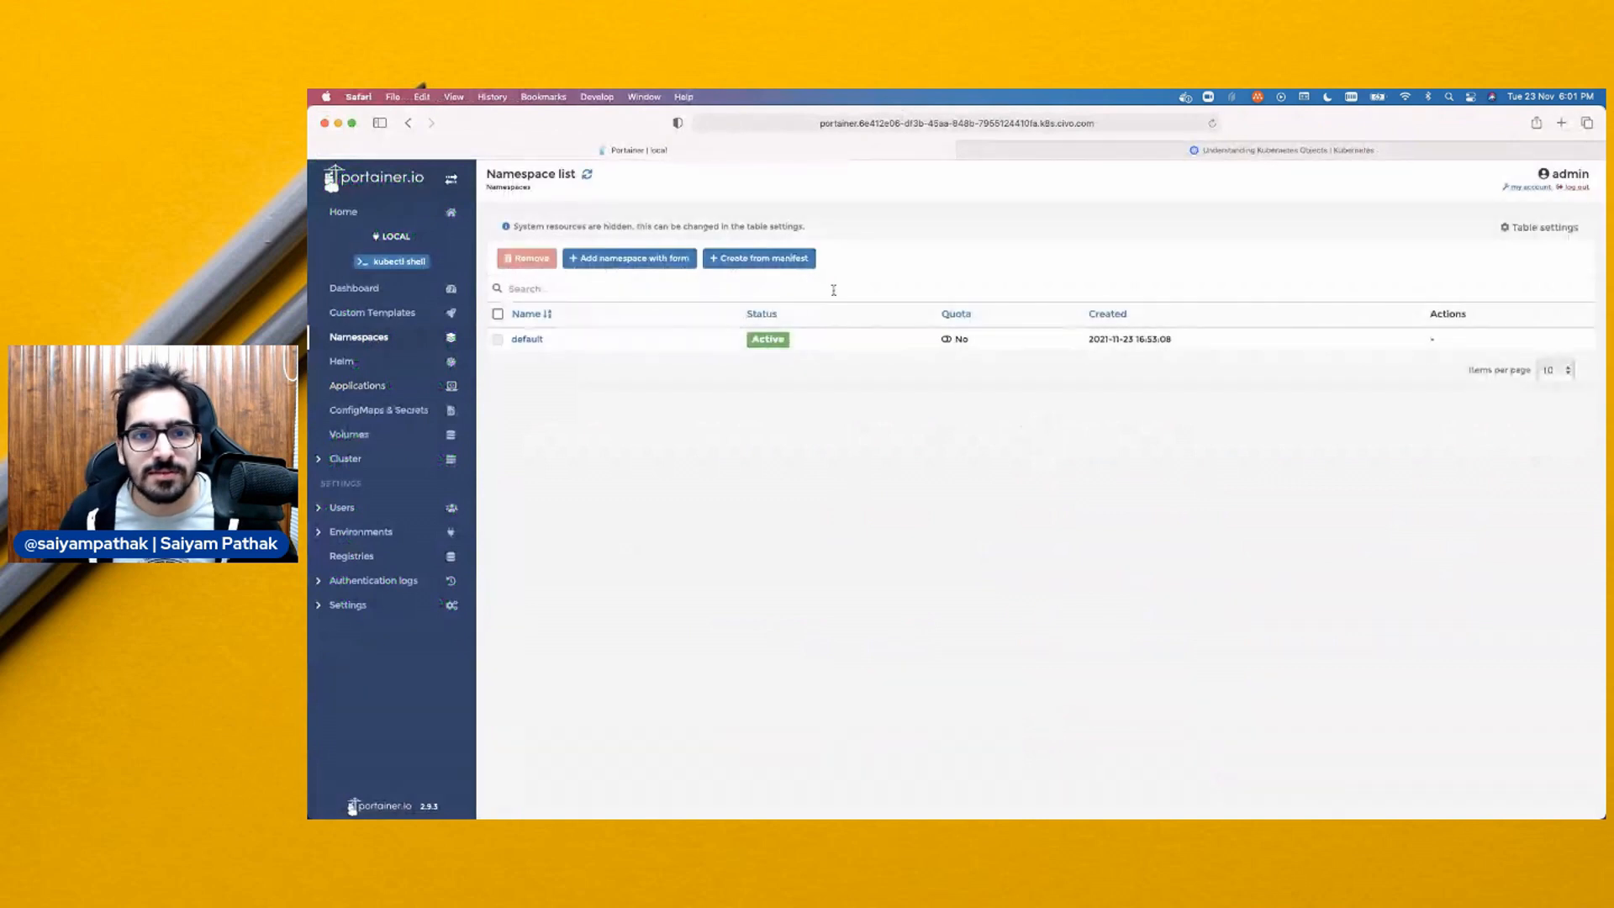
pyautogui.click(589, 260)
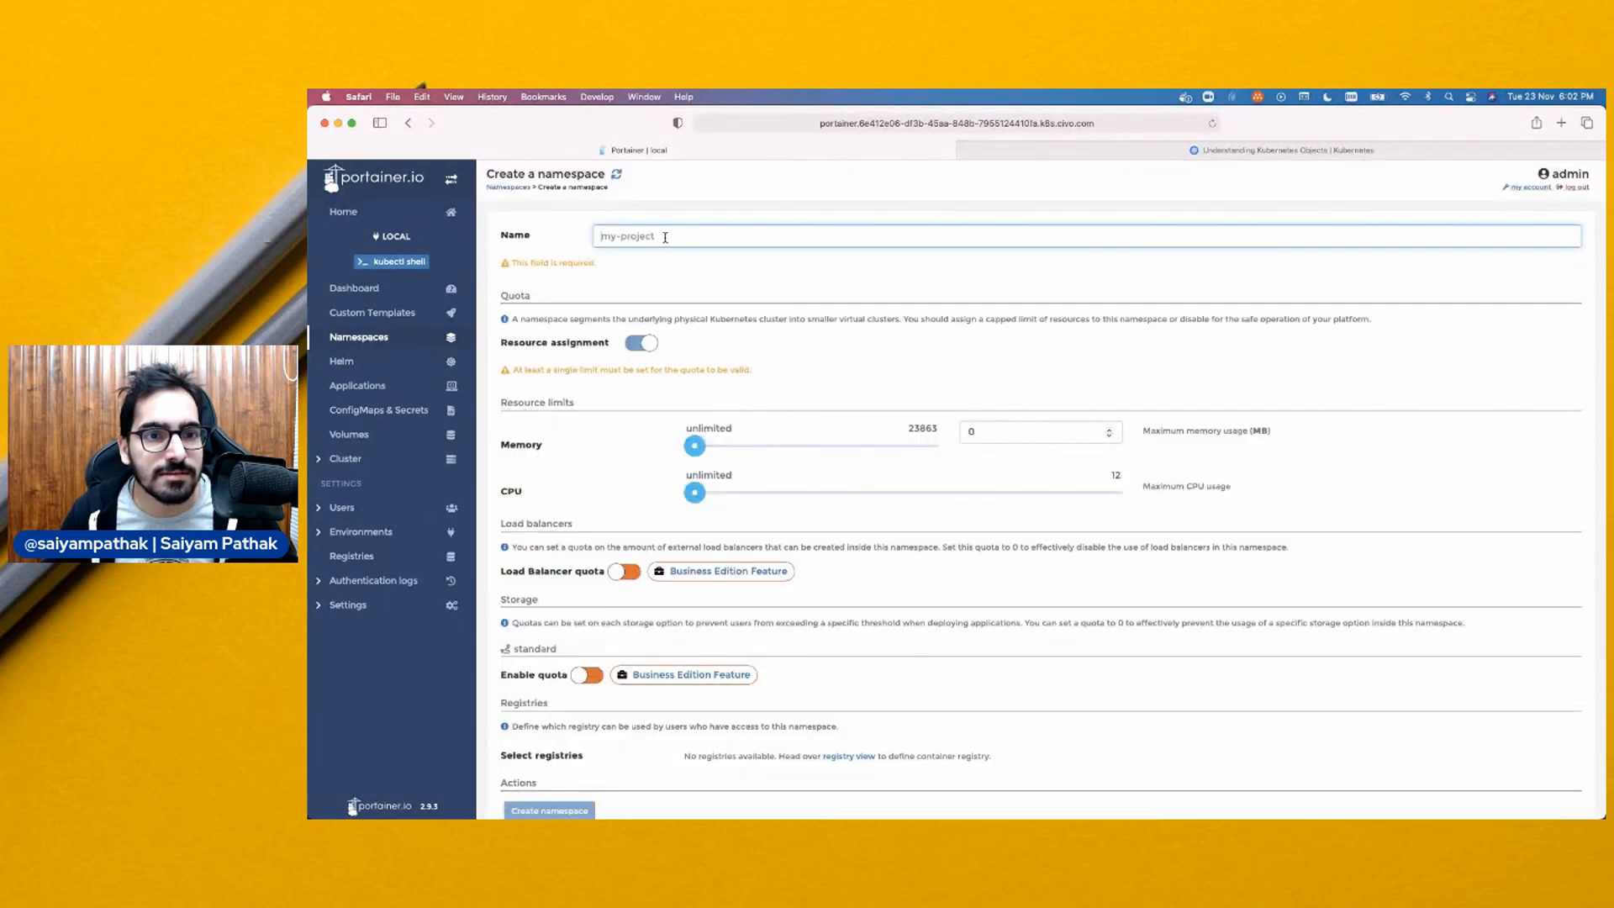
pyautogui.write('demo-po')
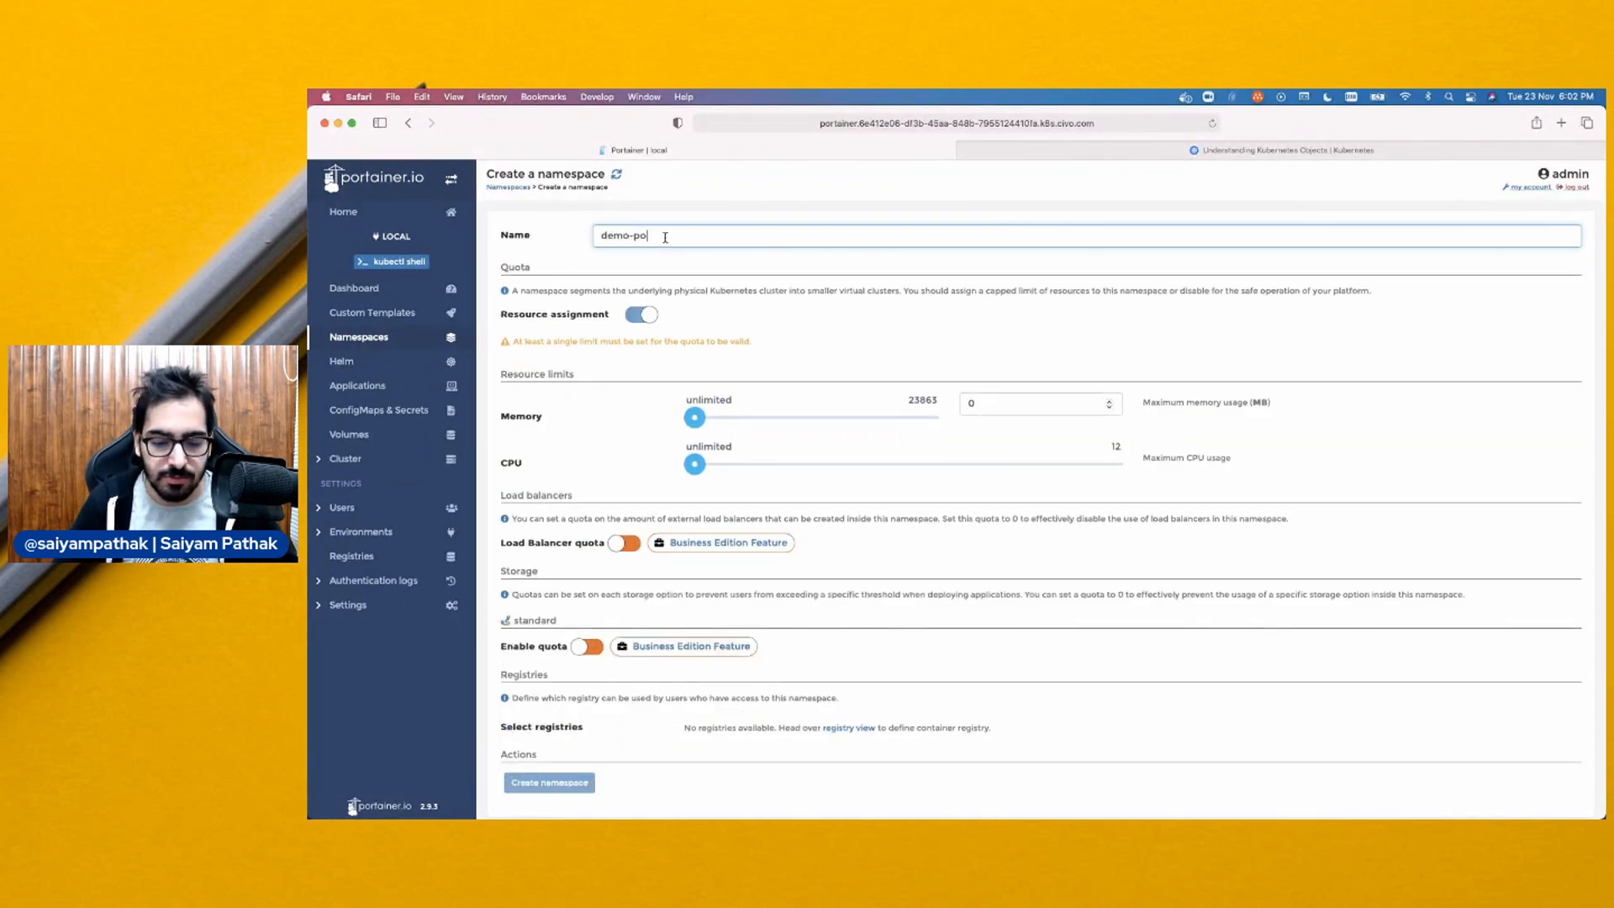
pyautogui.write('rtaine')
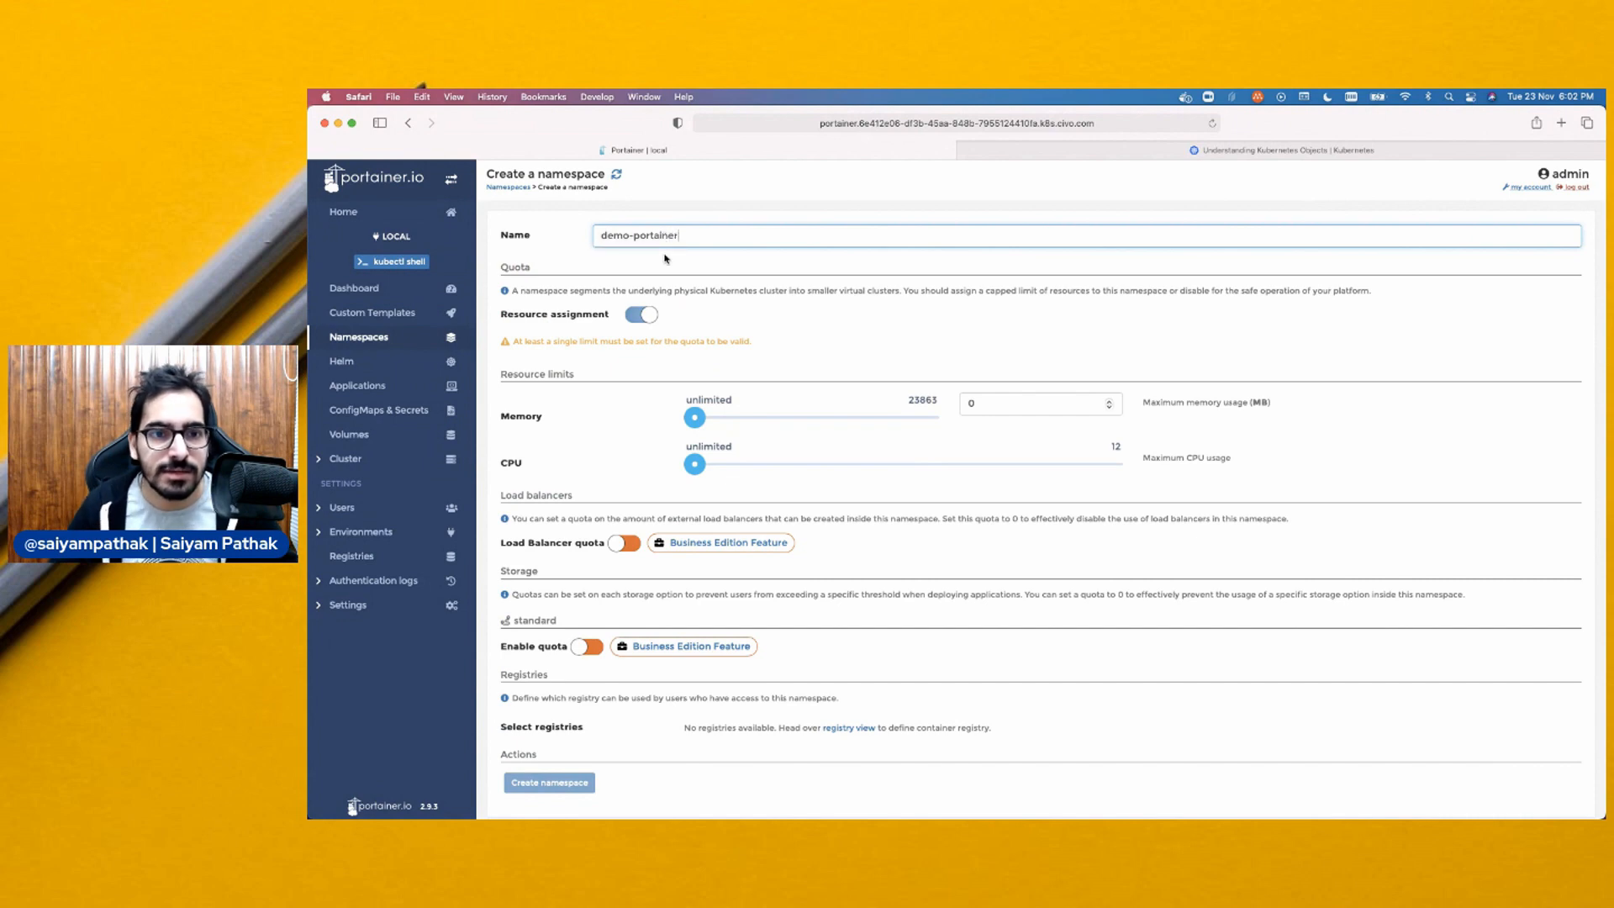
pyautogui.write('r')
# Limit the namespace's resource quota to 1024 MB of memory and 0.4 CPU
pyautogui.scroll(5, 639, 458)
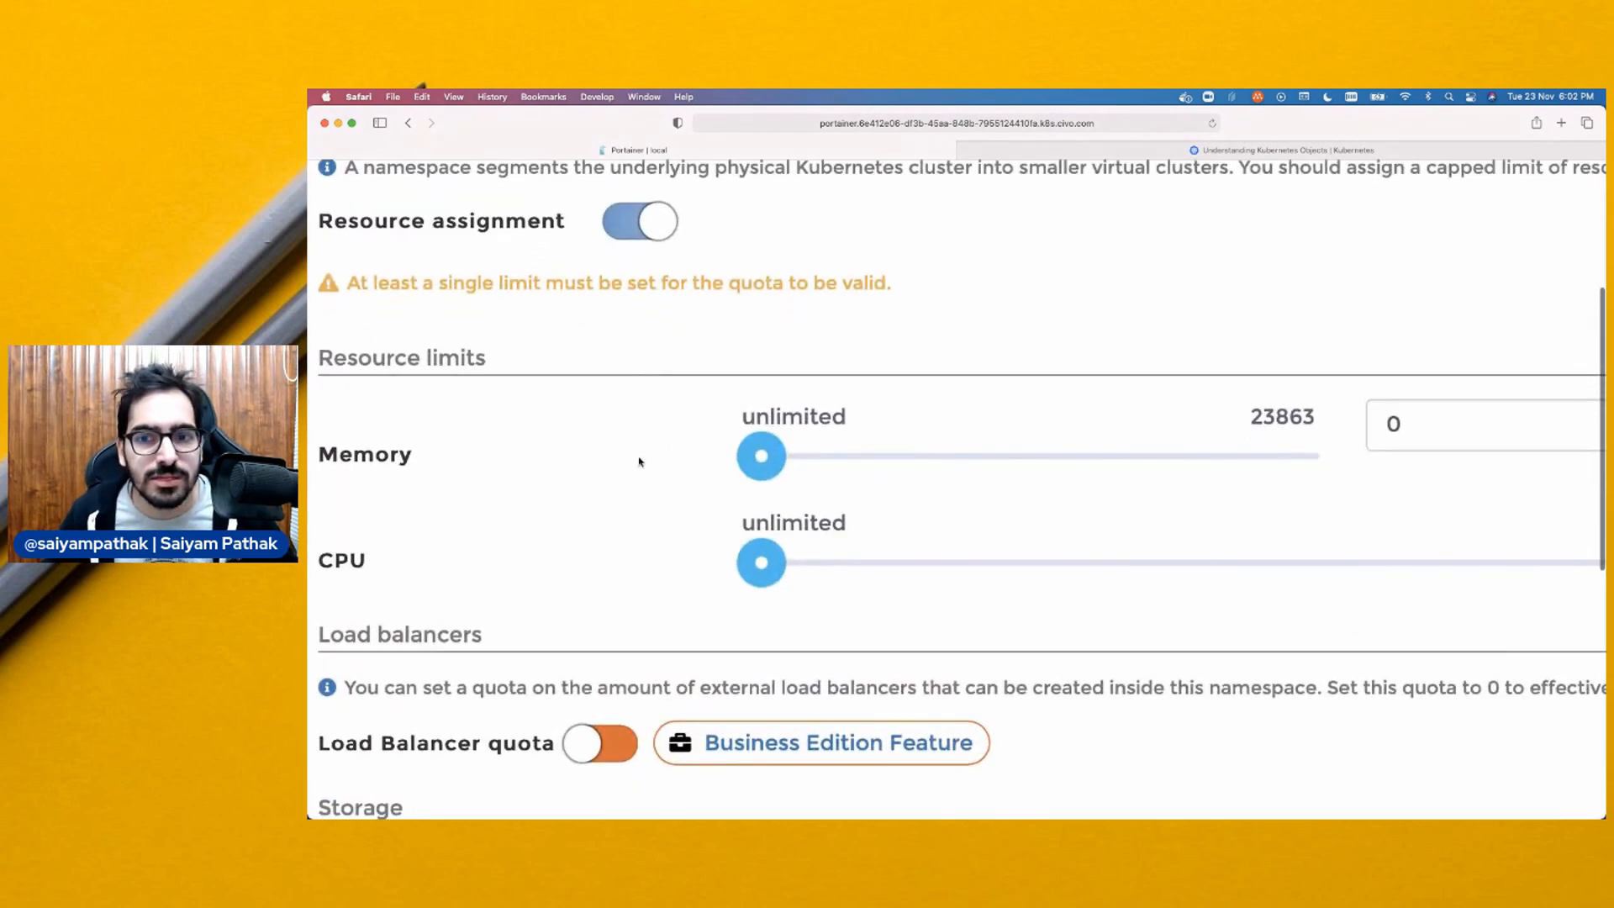
pyautogui.scroll(-1, 638, 461)
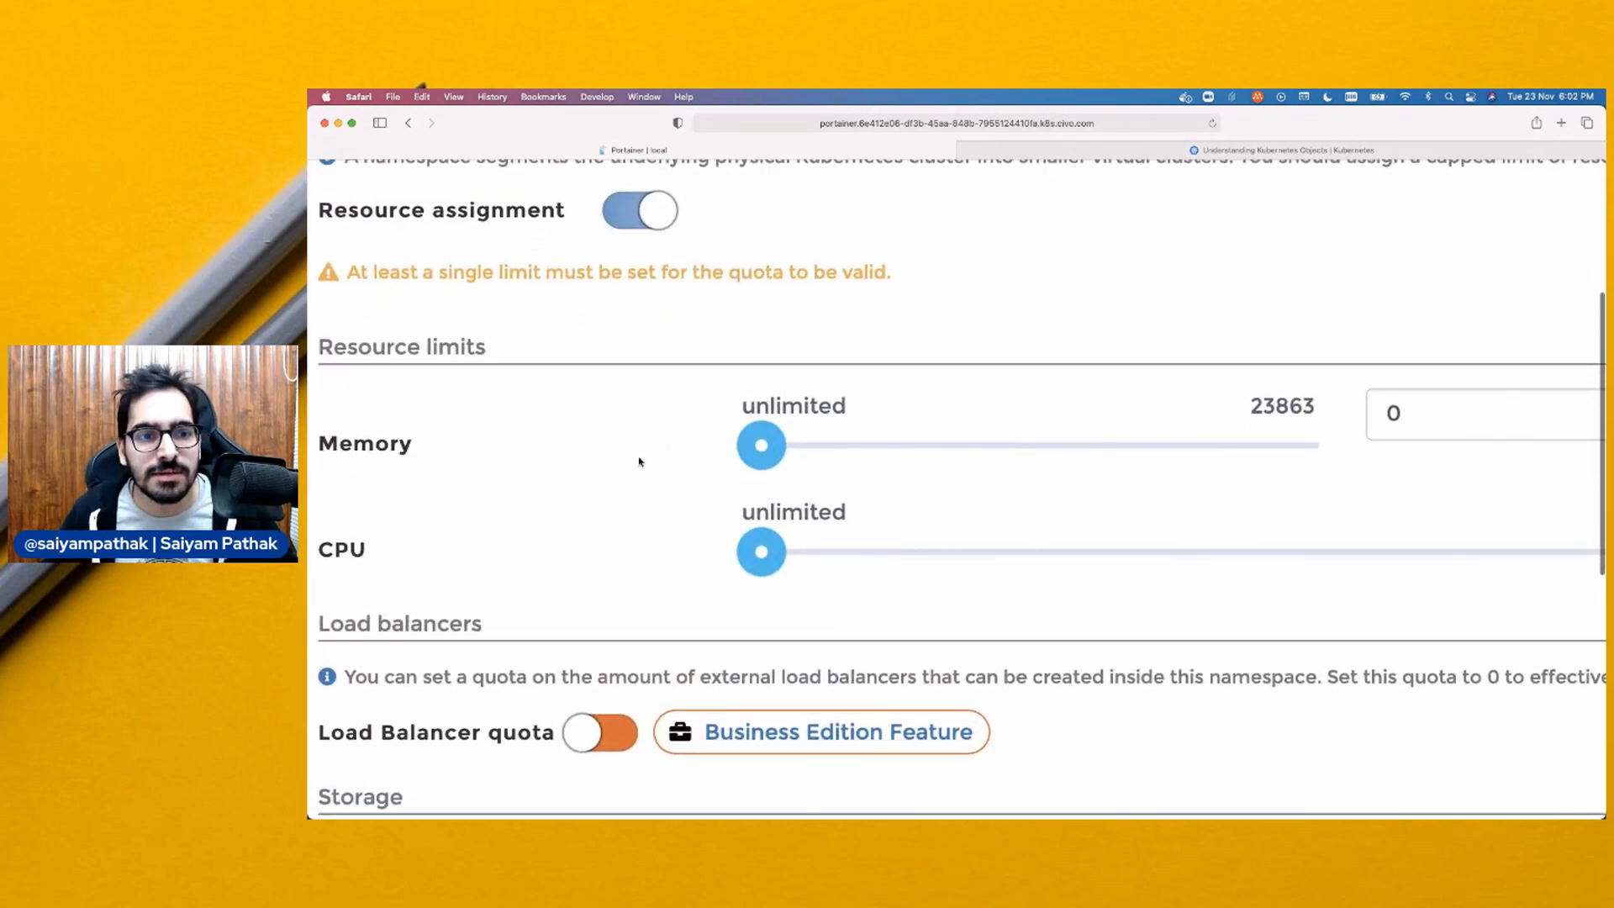
pyautogui.hscroll(-2, 639, 461)
pyautogui.scroll(-5, 641, 458)
pyautogui.scroll(5, 743, 439)
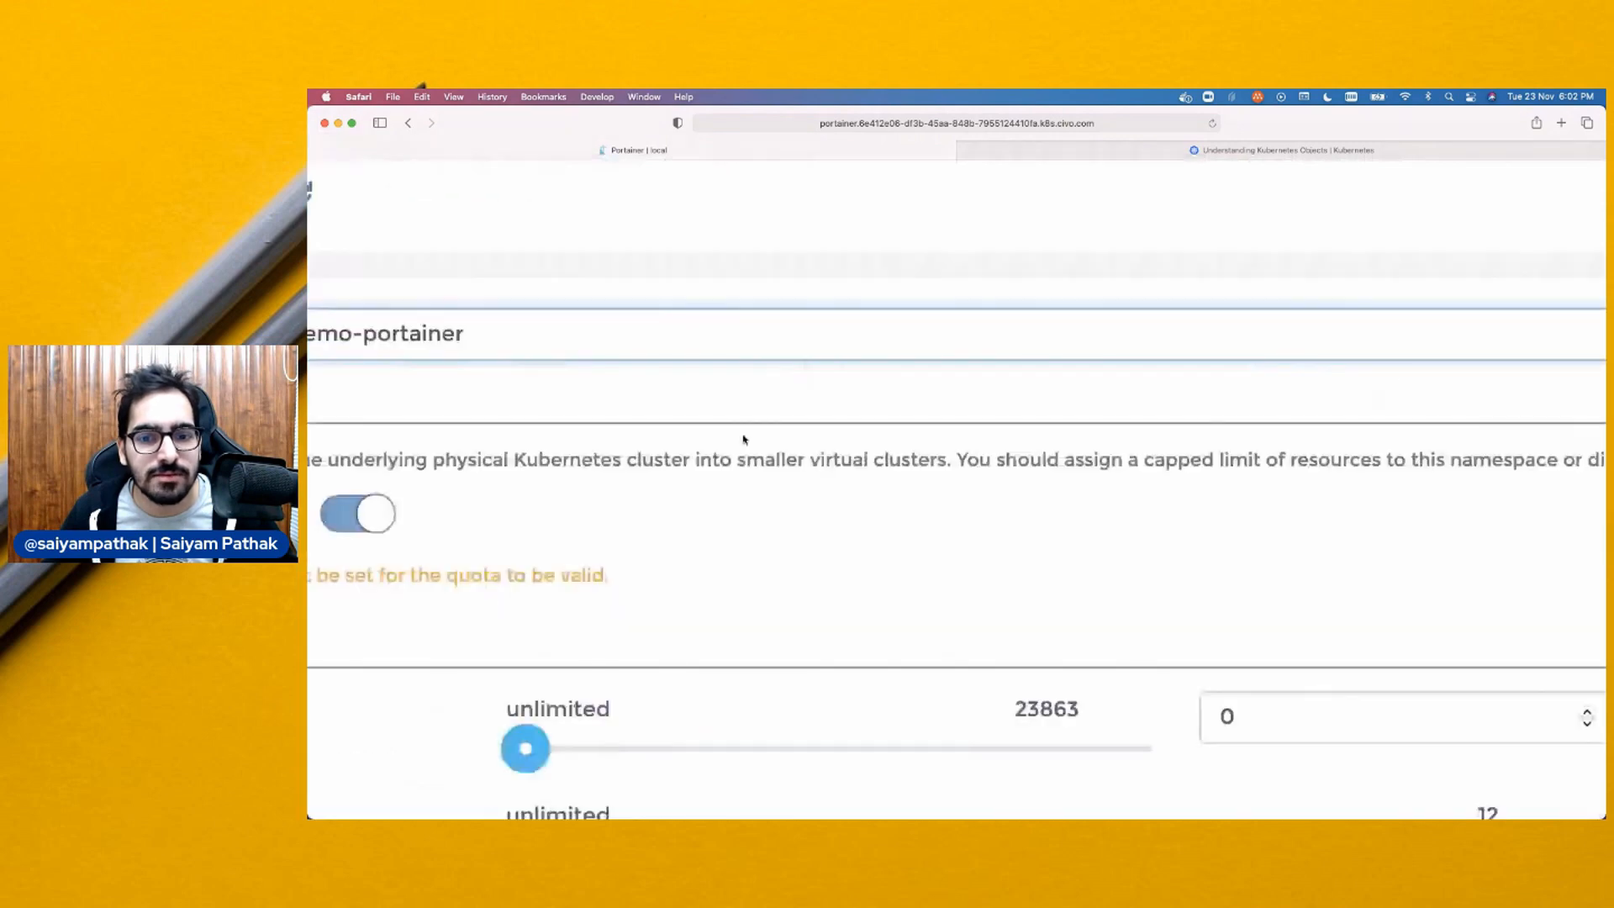
pyautogui.scroll(-5, 743, 439)
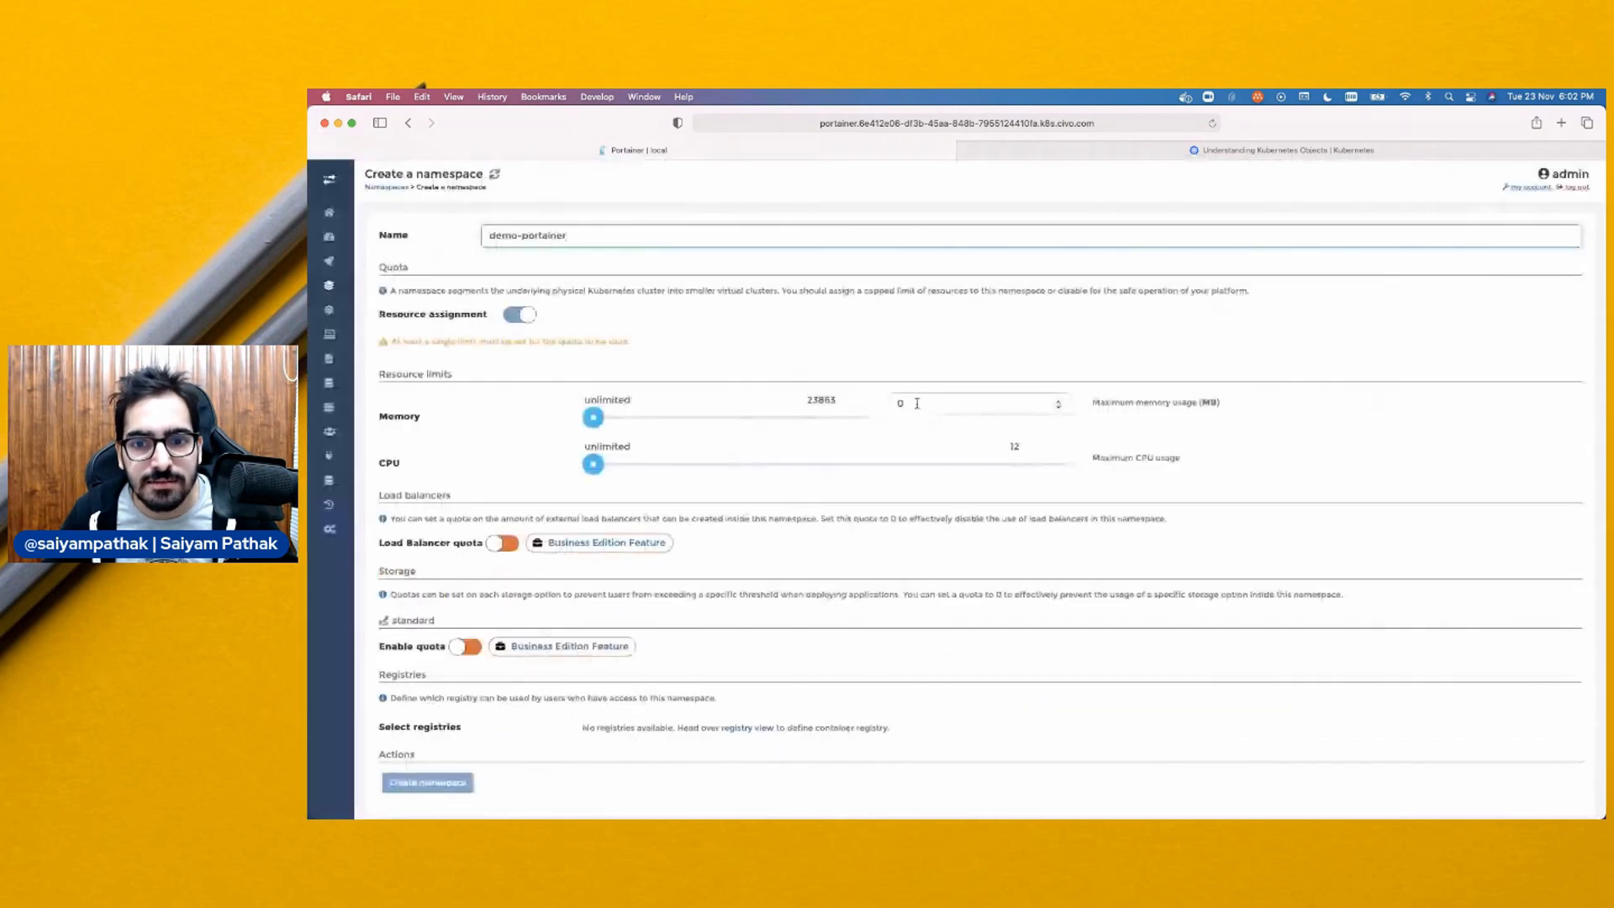
pyautogui.click(917, 403)
pyautogui.press('BackSpace')
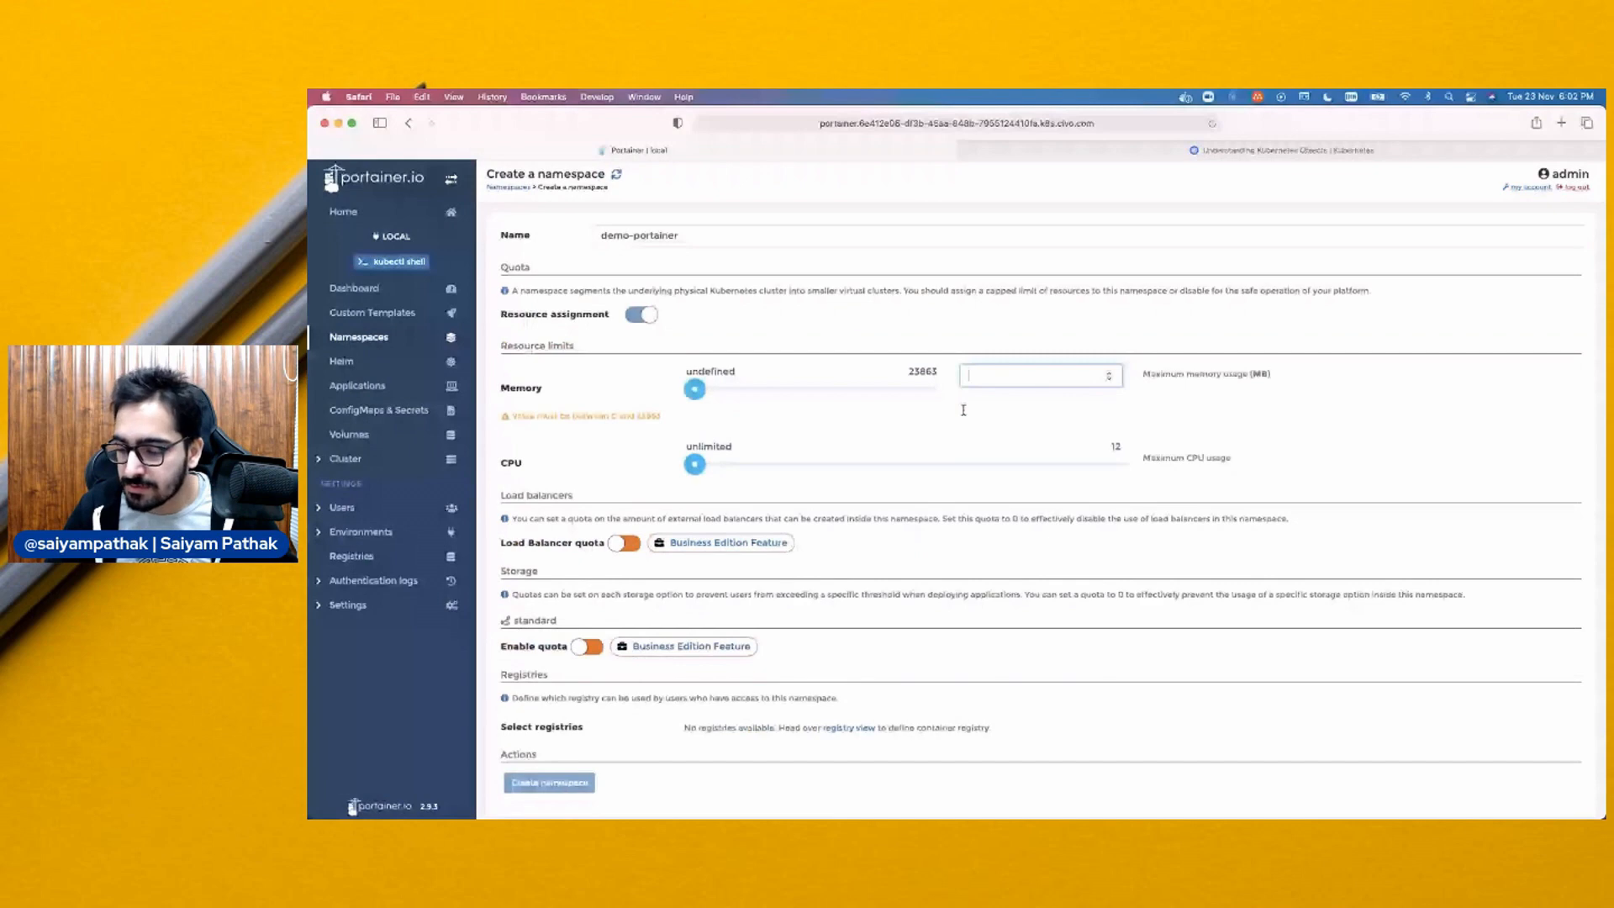
pyautogui.write('1024')
pyautogui.click(707, 448)
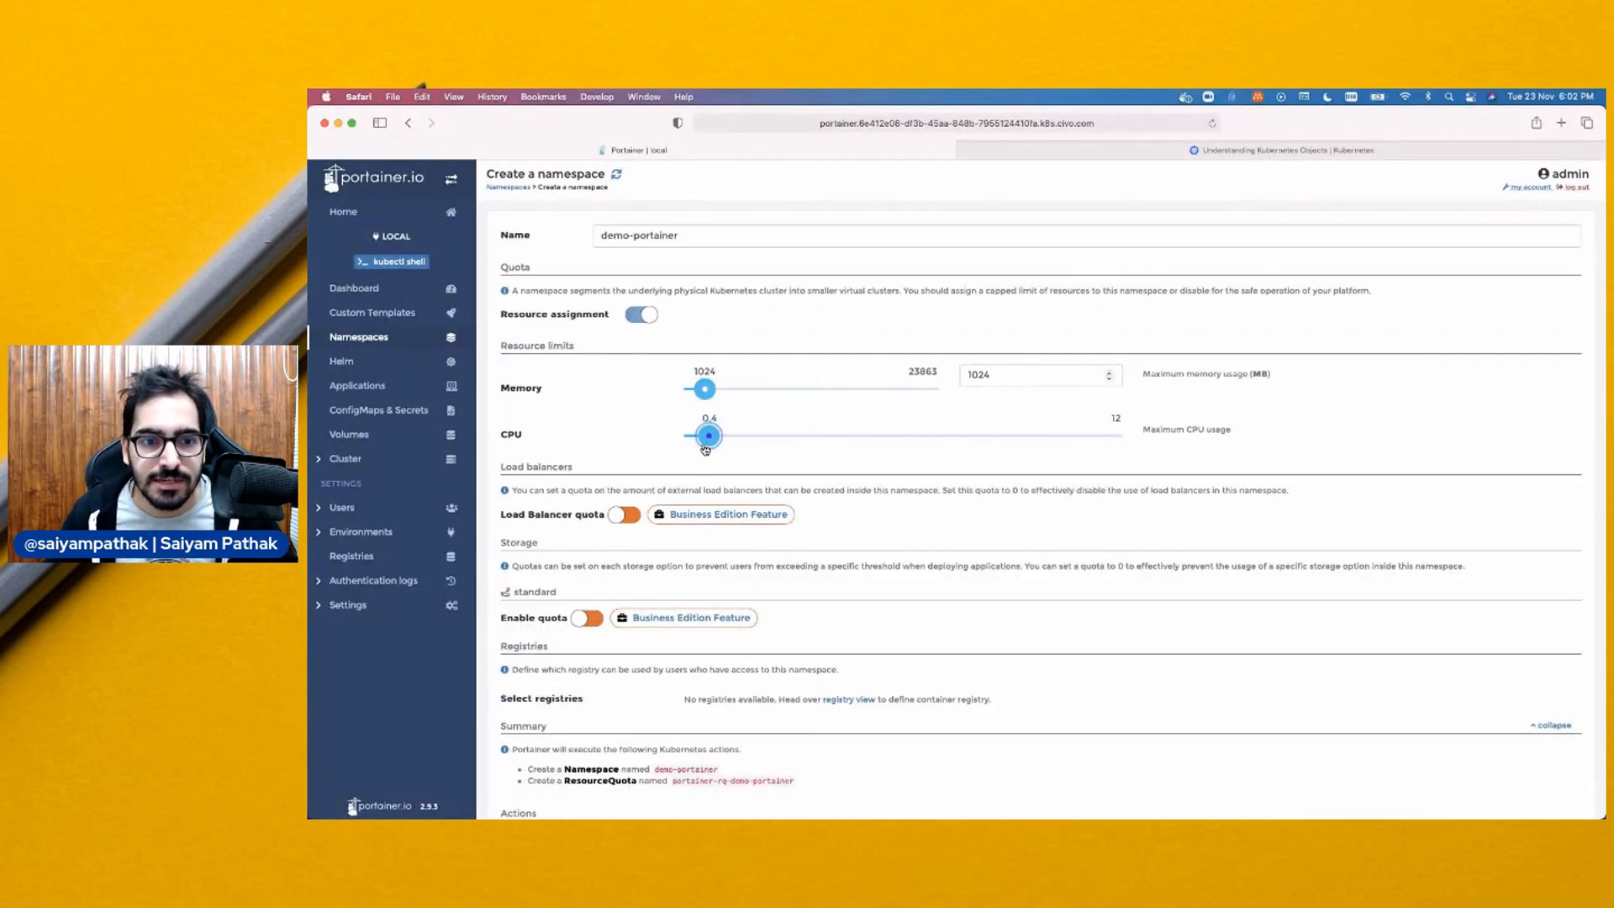
# Examine the namespace form's load balancer, storage and registry options and the summary of Kubernetes actions
pyautogui.press('super+plus')
pyautogui.press('super+plus')
pyautogui.press('super+plus')
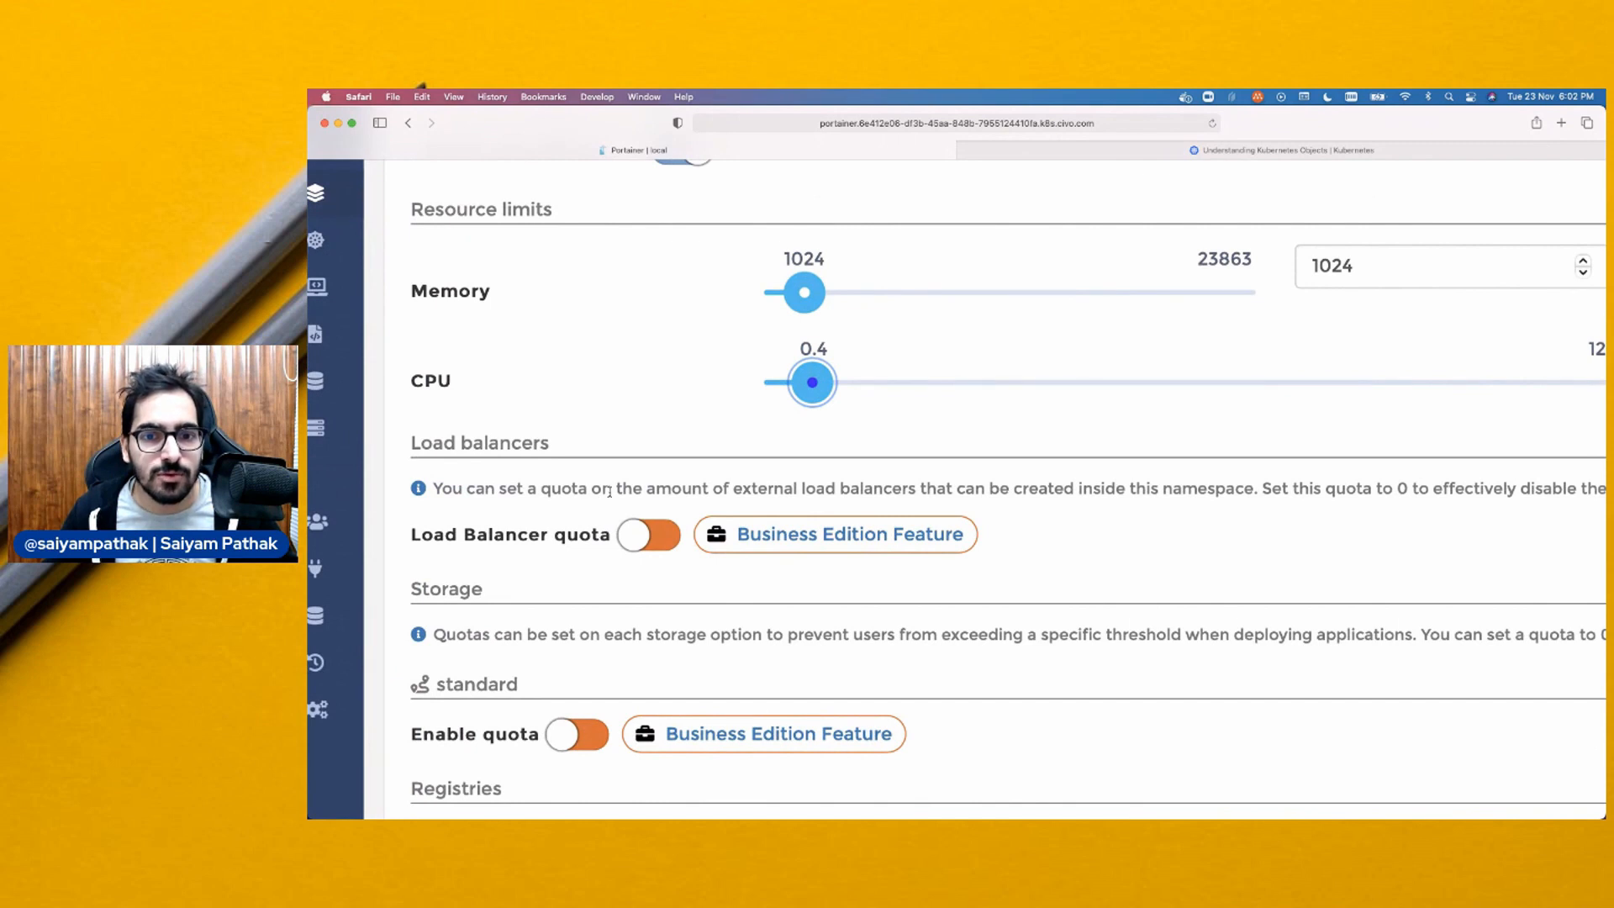
pyautogui.moveTo(479, 489); pyautogui.dragTo(428, 488)
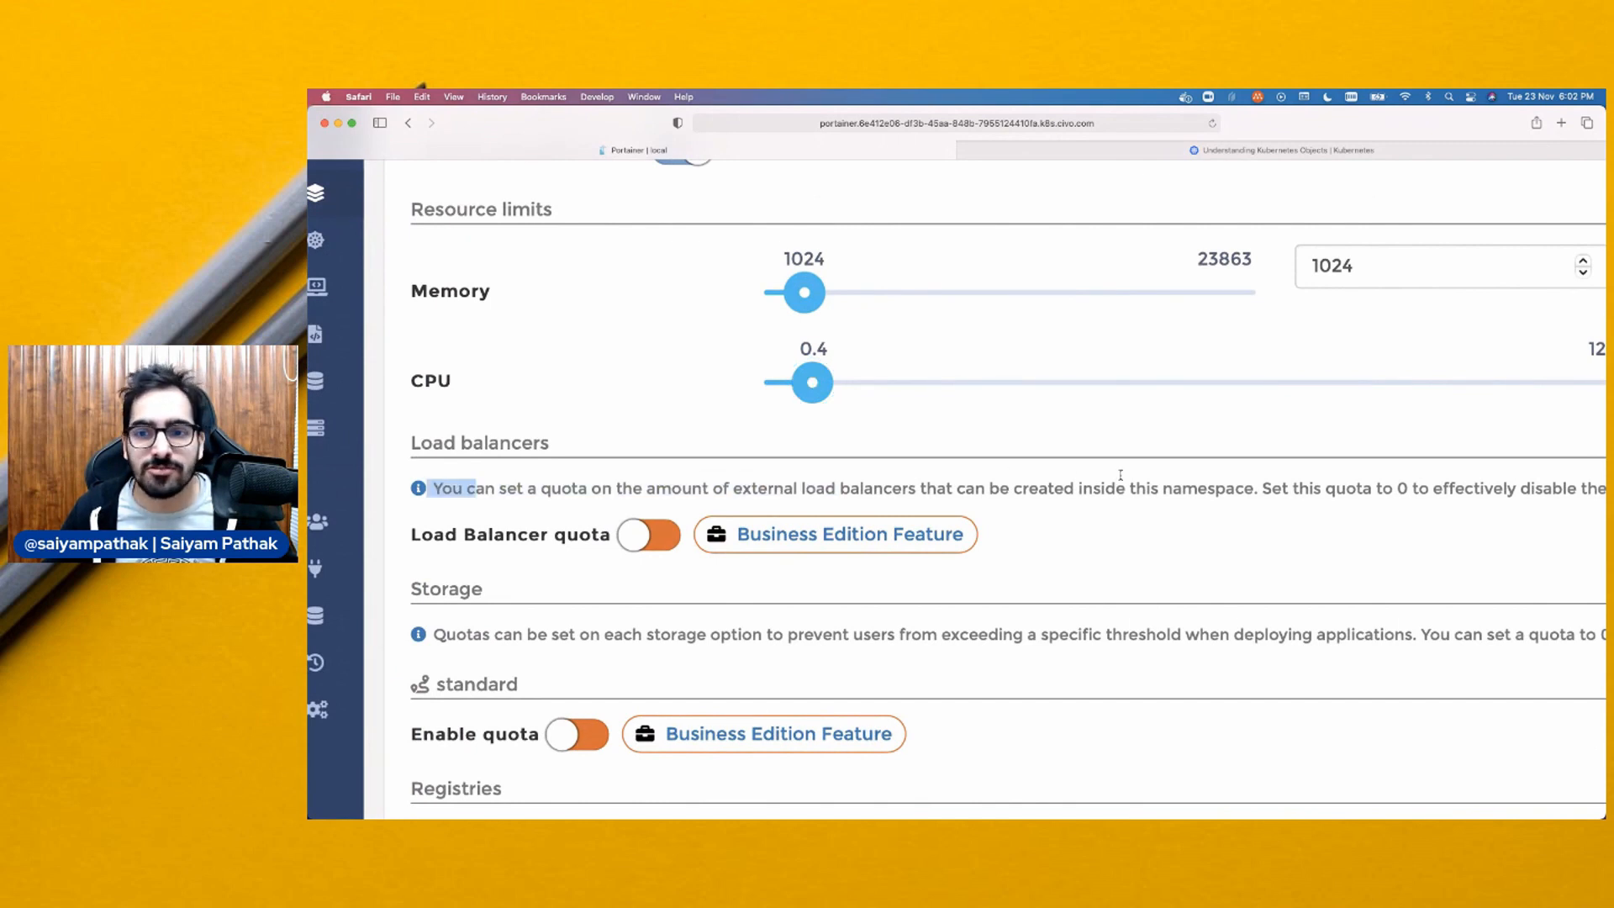
pyautogui.click(1160, 488)
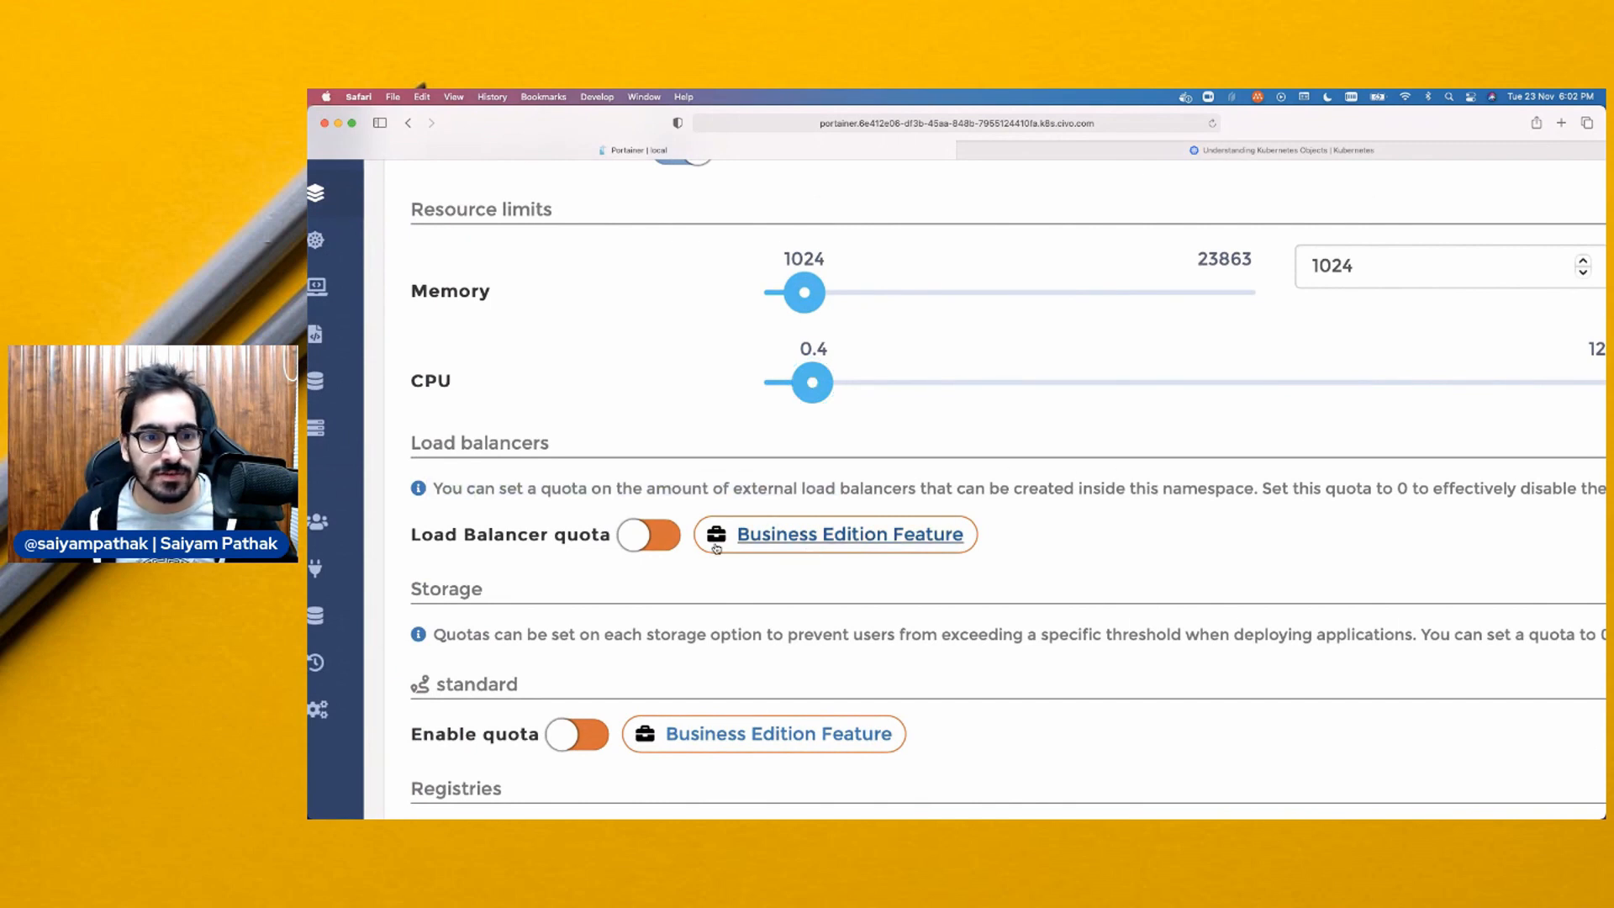
pyautogui.scroll(-4, 753, 576)
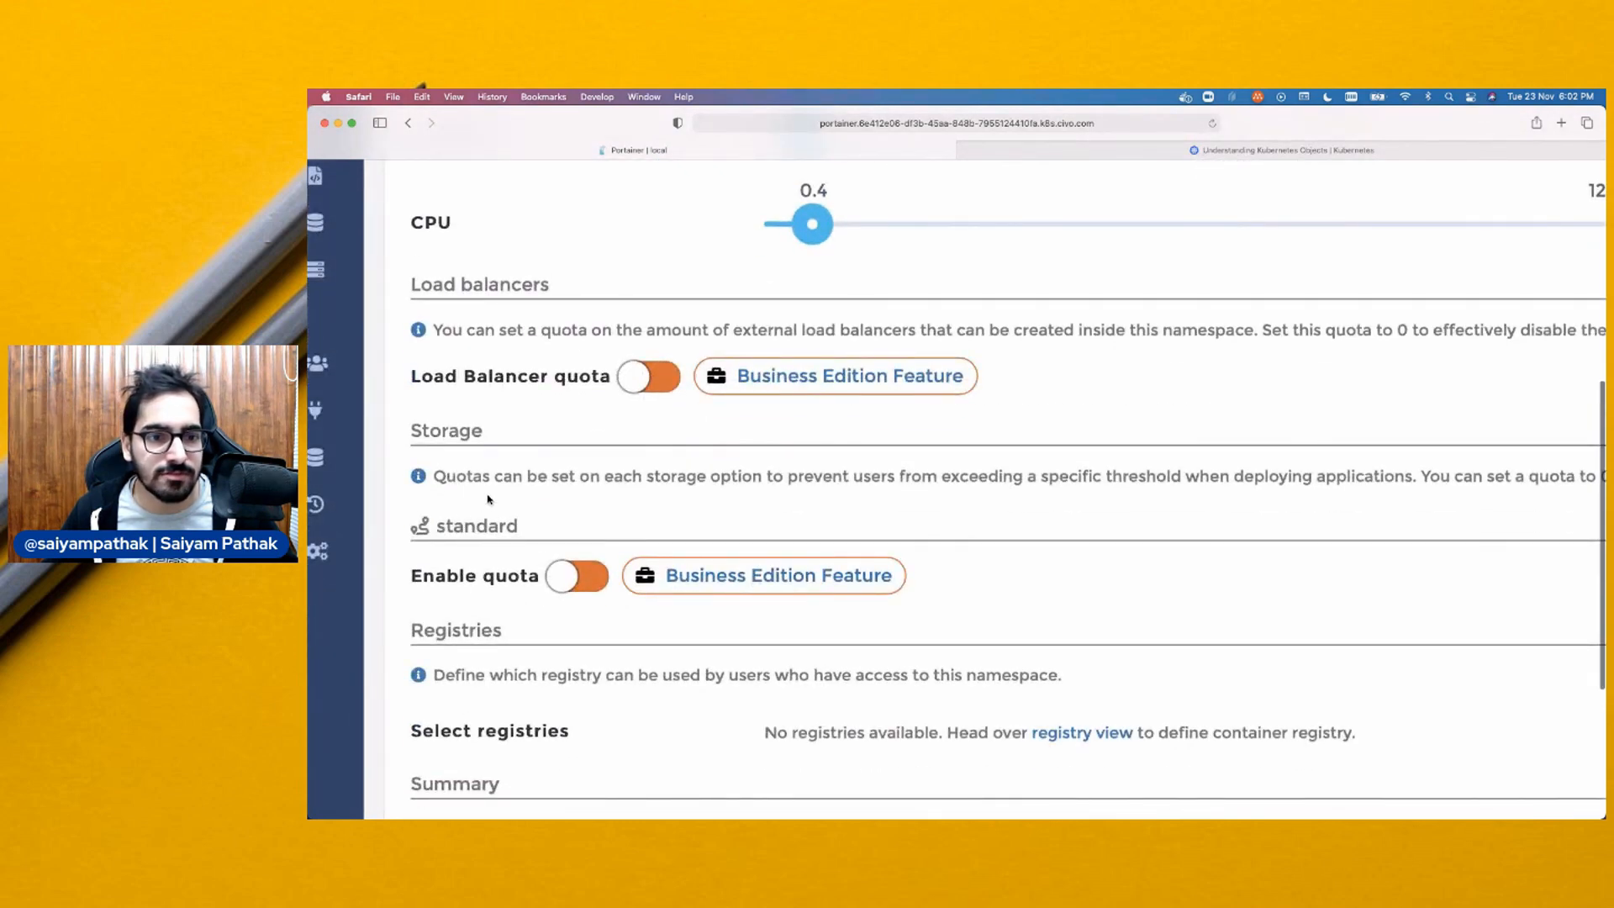
pyautogui.scroll(-7, 511, 588)
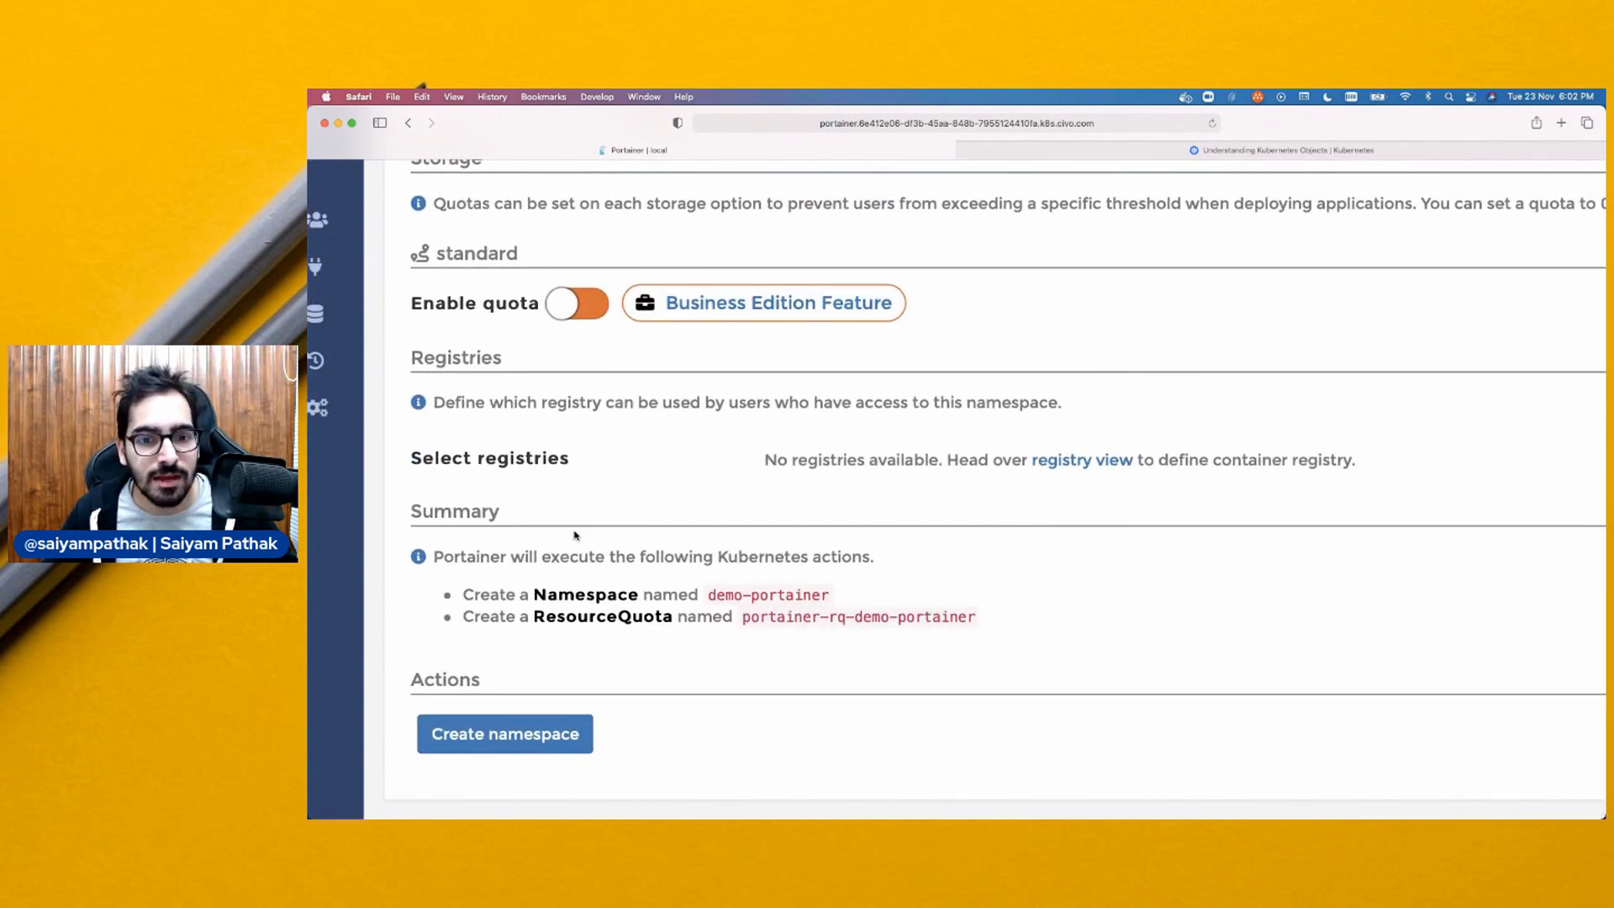
pyautogui.moveTo(561, 601); pyautogui.dragTo(958, 618)
pyautogui.scroll(10, 886, 581)
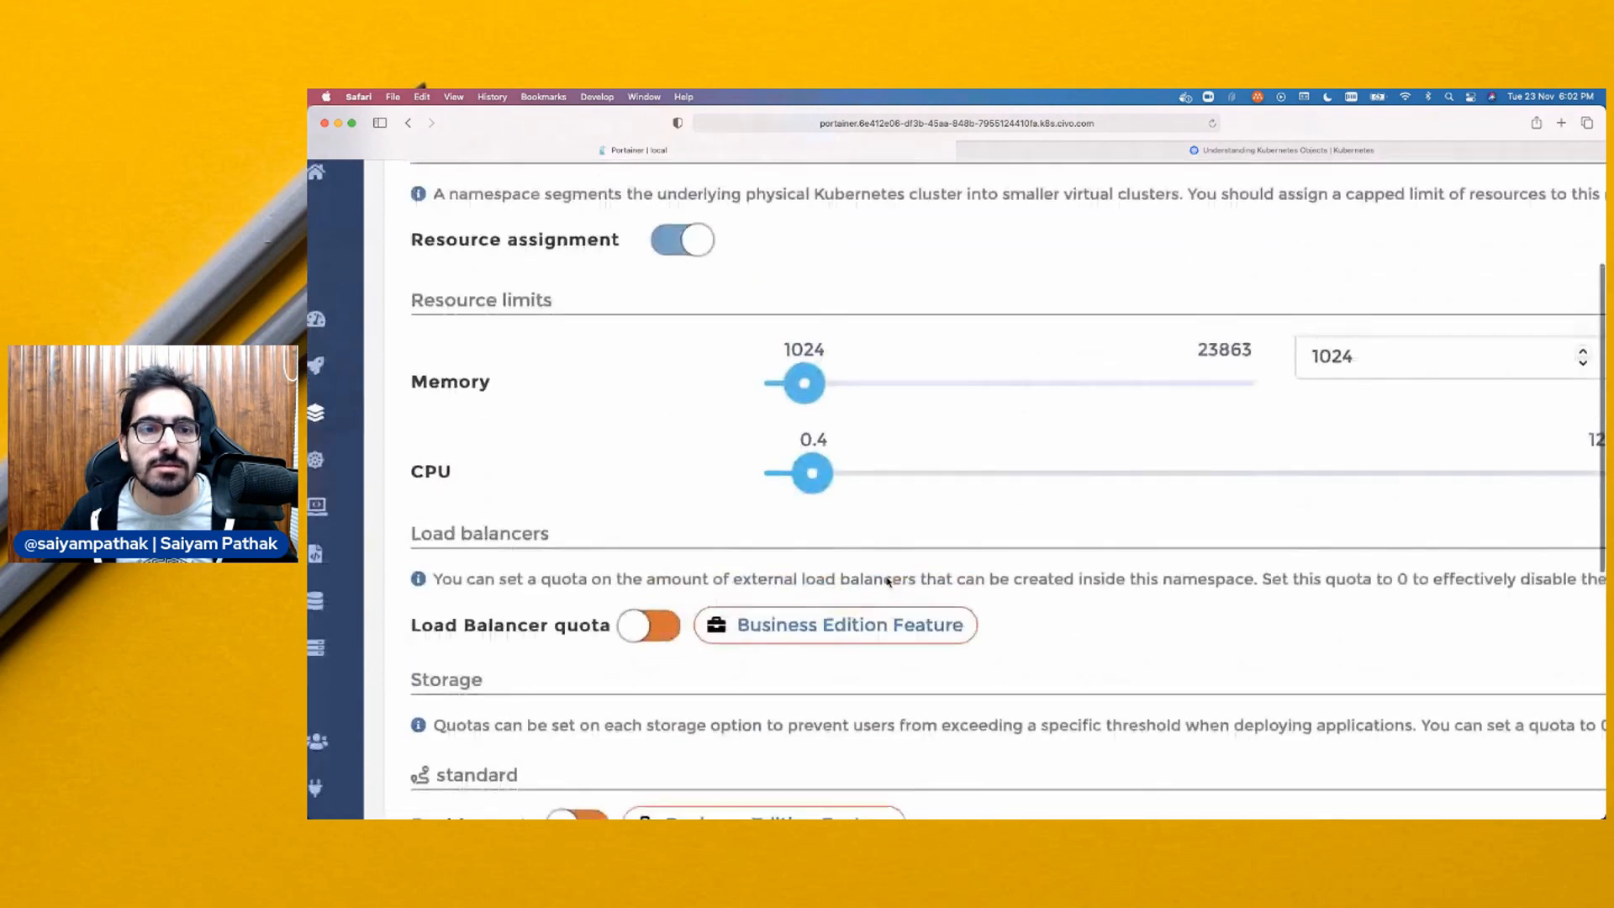
pyautogui.scroll(-10, 686, 505)
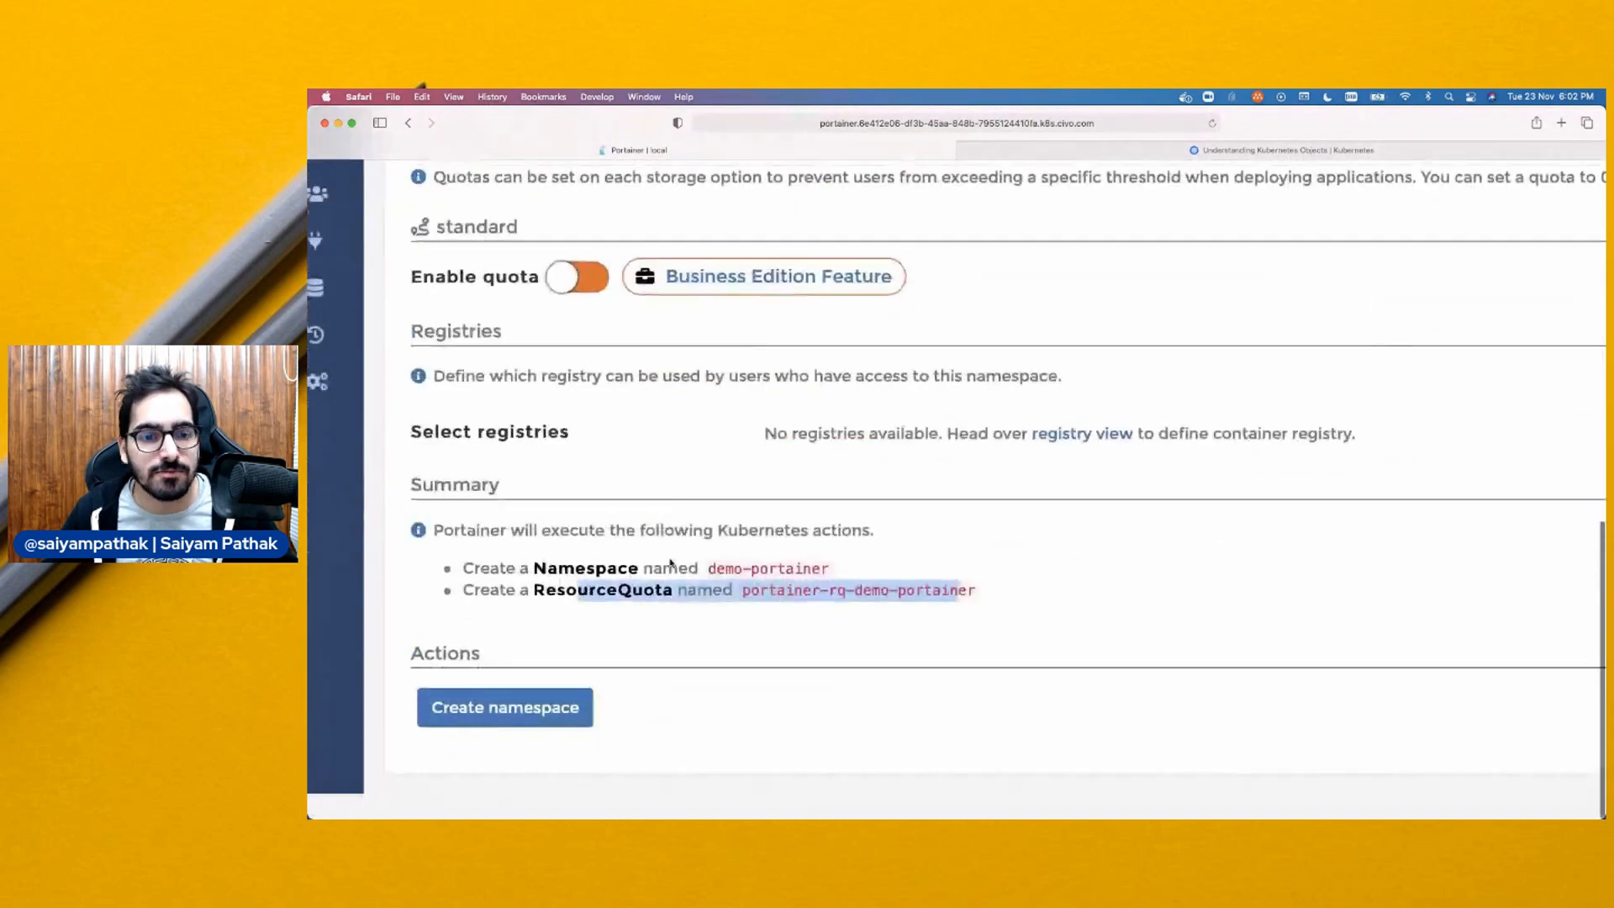
# Create the demo-portainer namespace with its resource quota
pyautogui.click(533, 737)
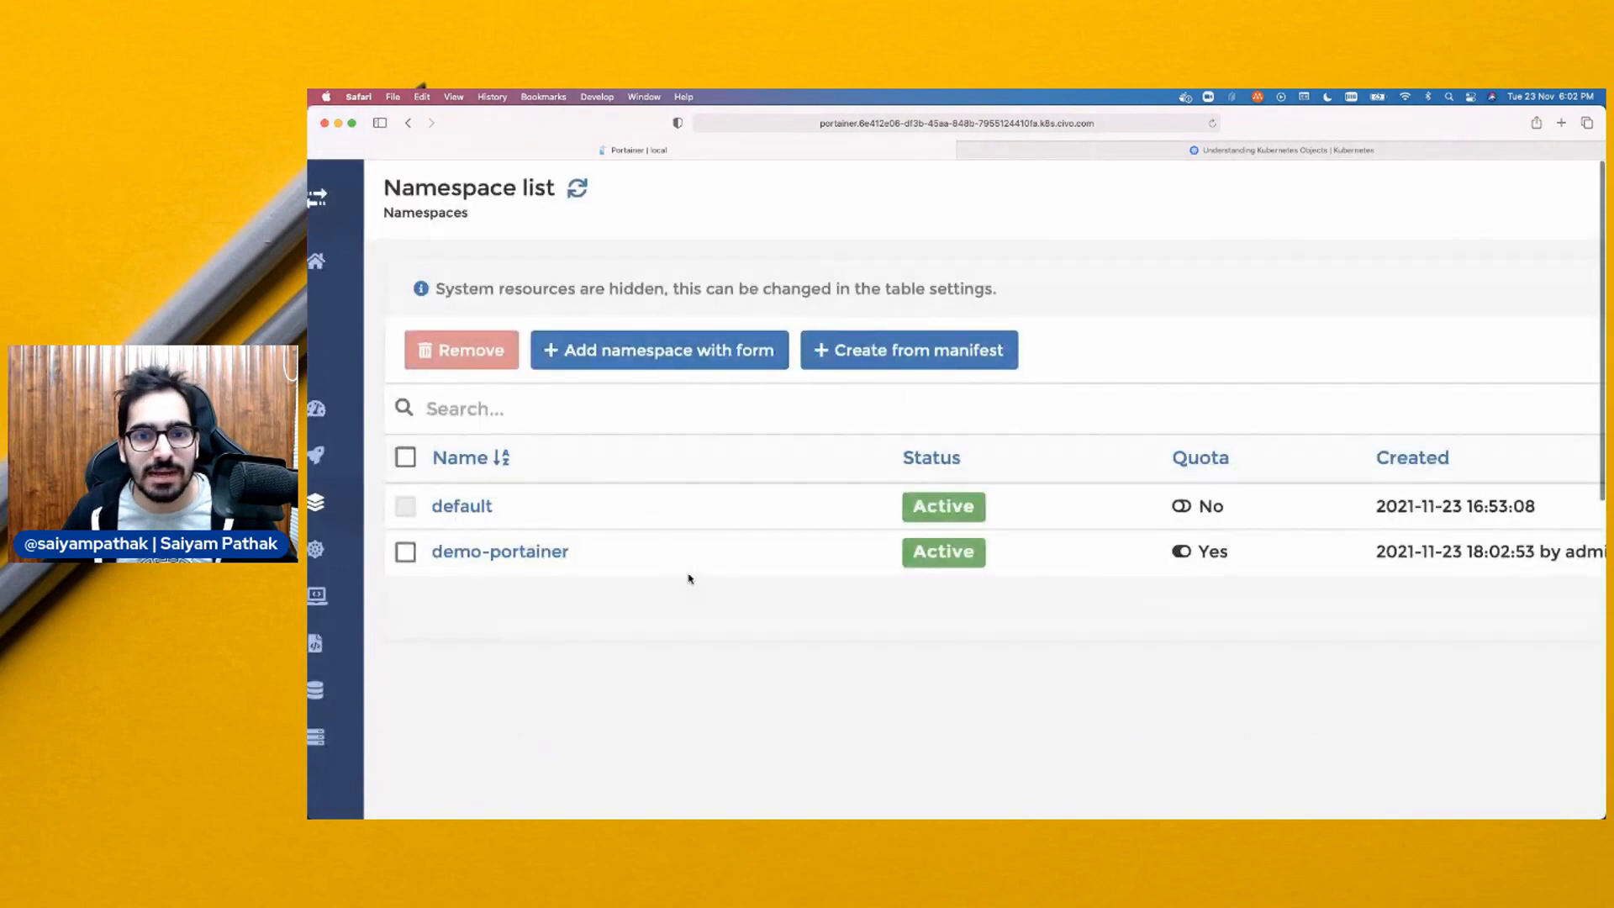
pyautogui.scroll(-5, 689, 579)
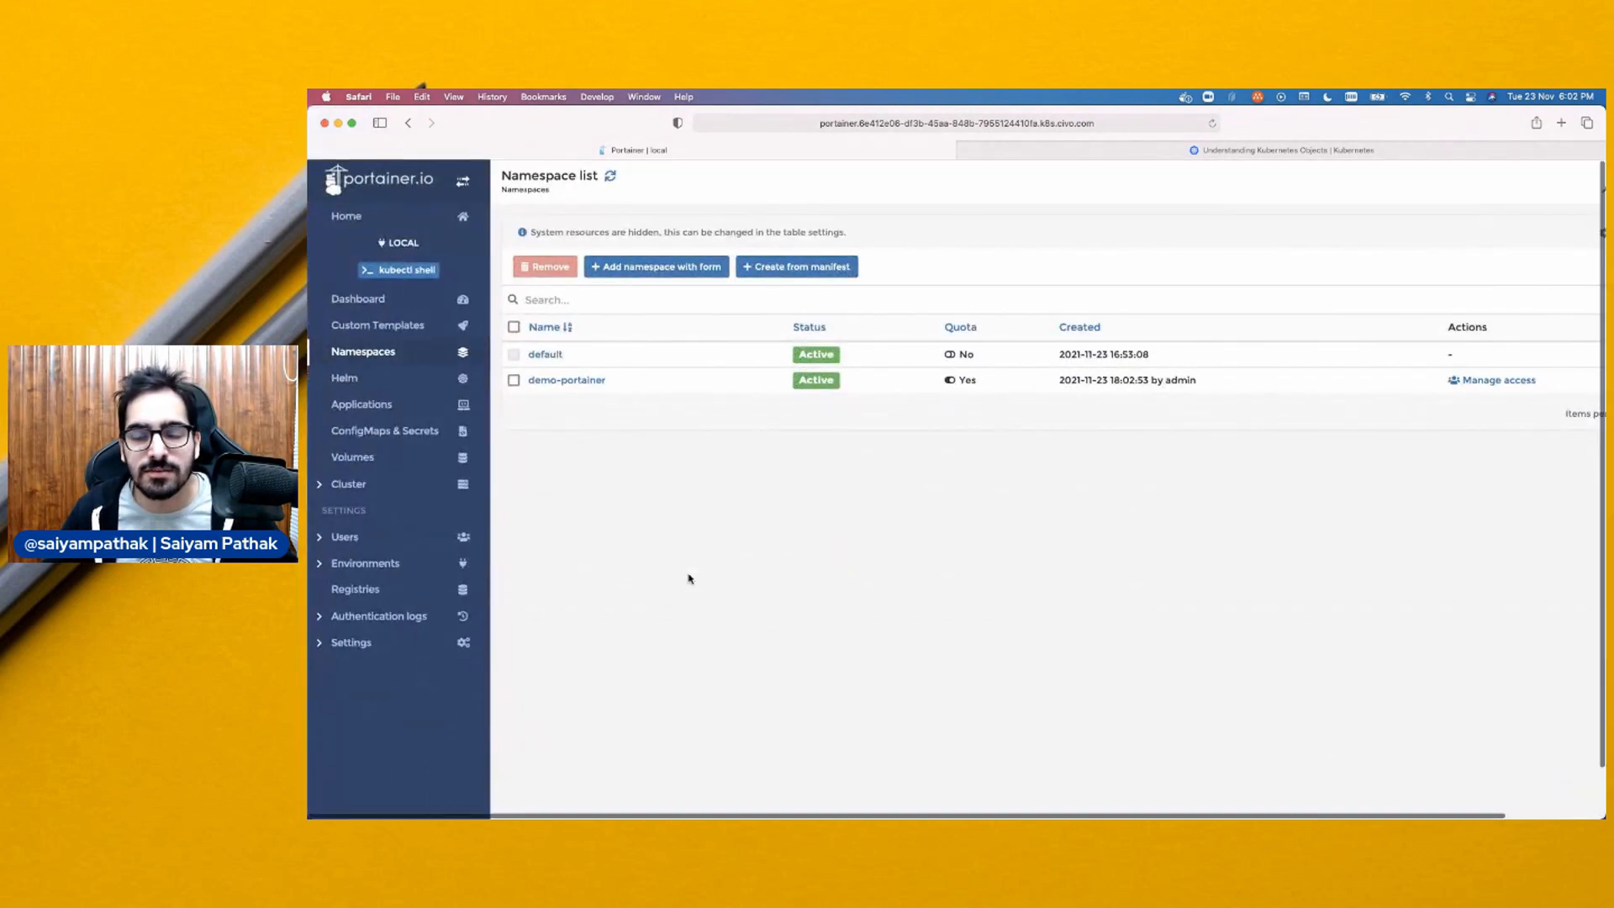
pyautogui.press('super+minus')
pyautogui.press('super+minus')
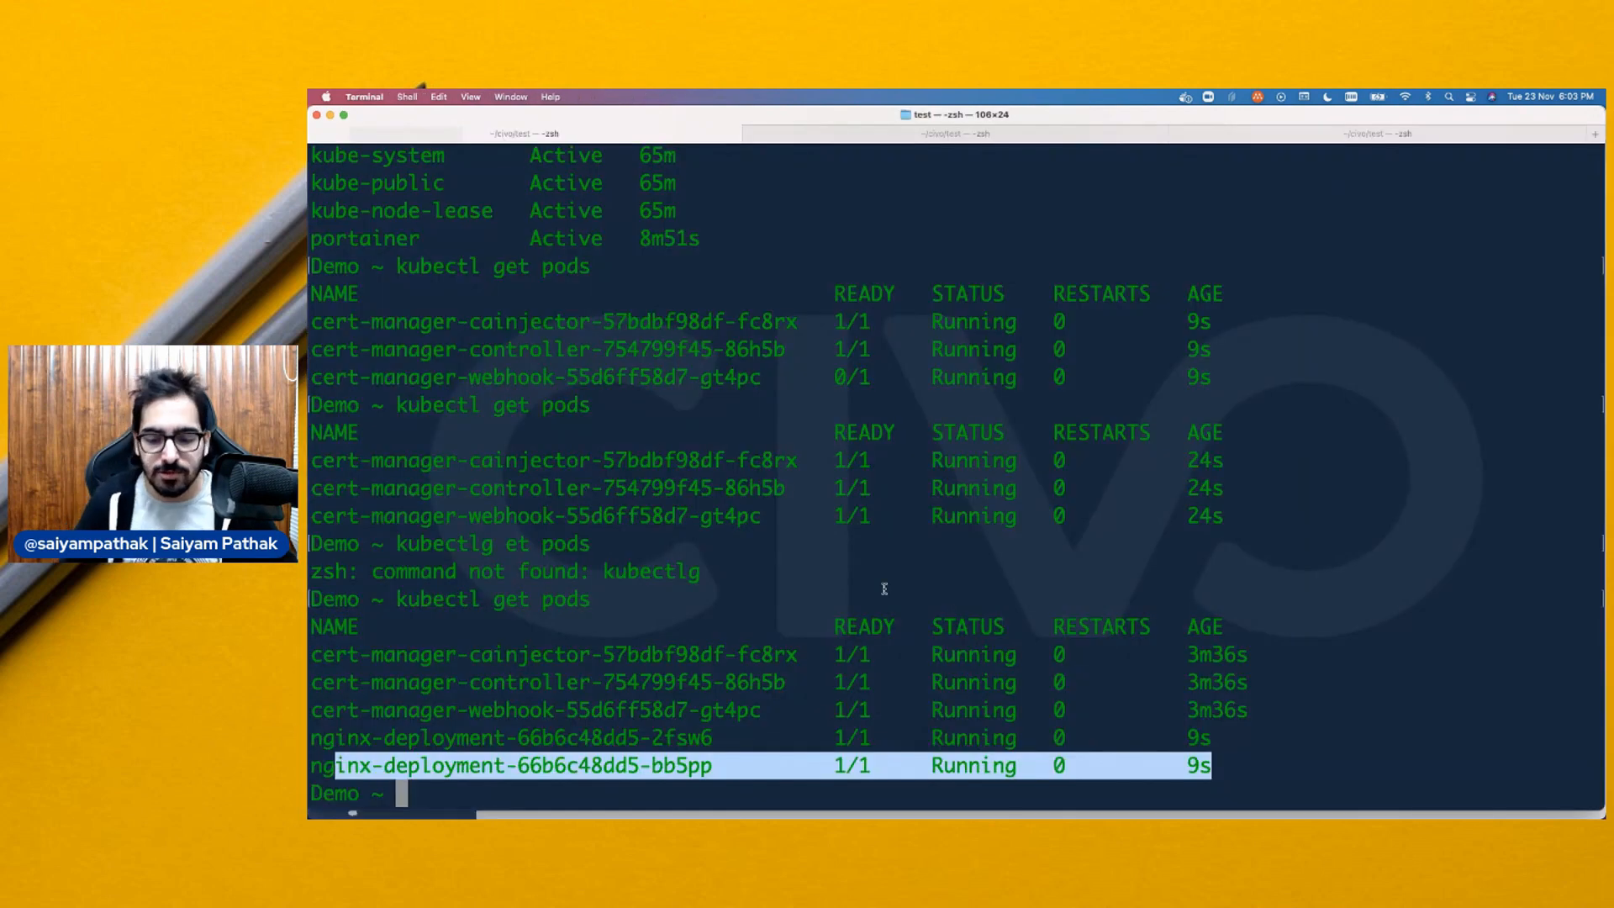
# Switch to the terminal and list the cluster's namespaces with kubectl get ns
pyautogui.write('kubectl get ')
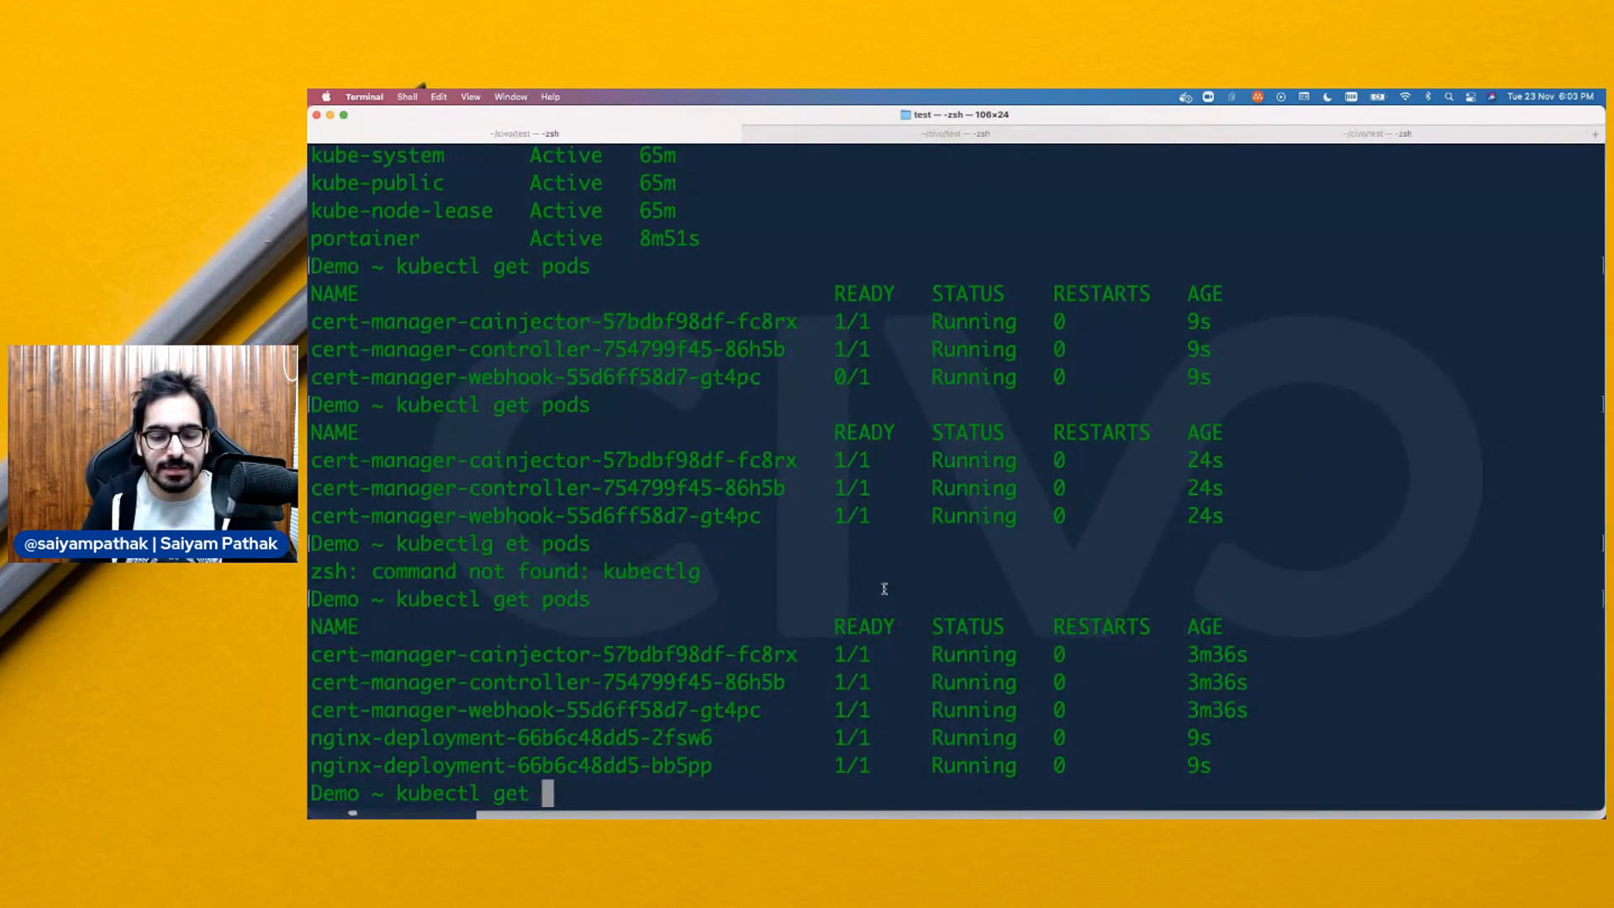
pyautogui.write('ns')
pyautogui.press('Return')
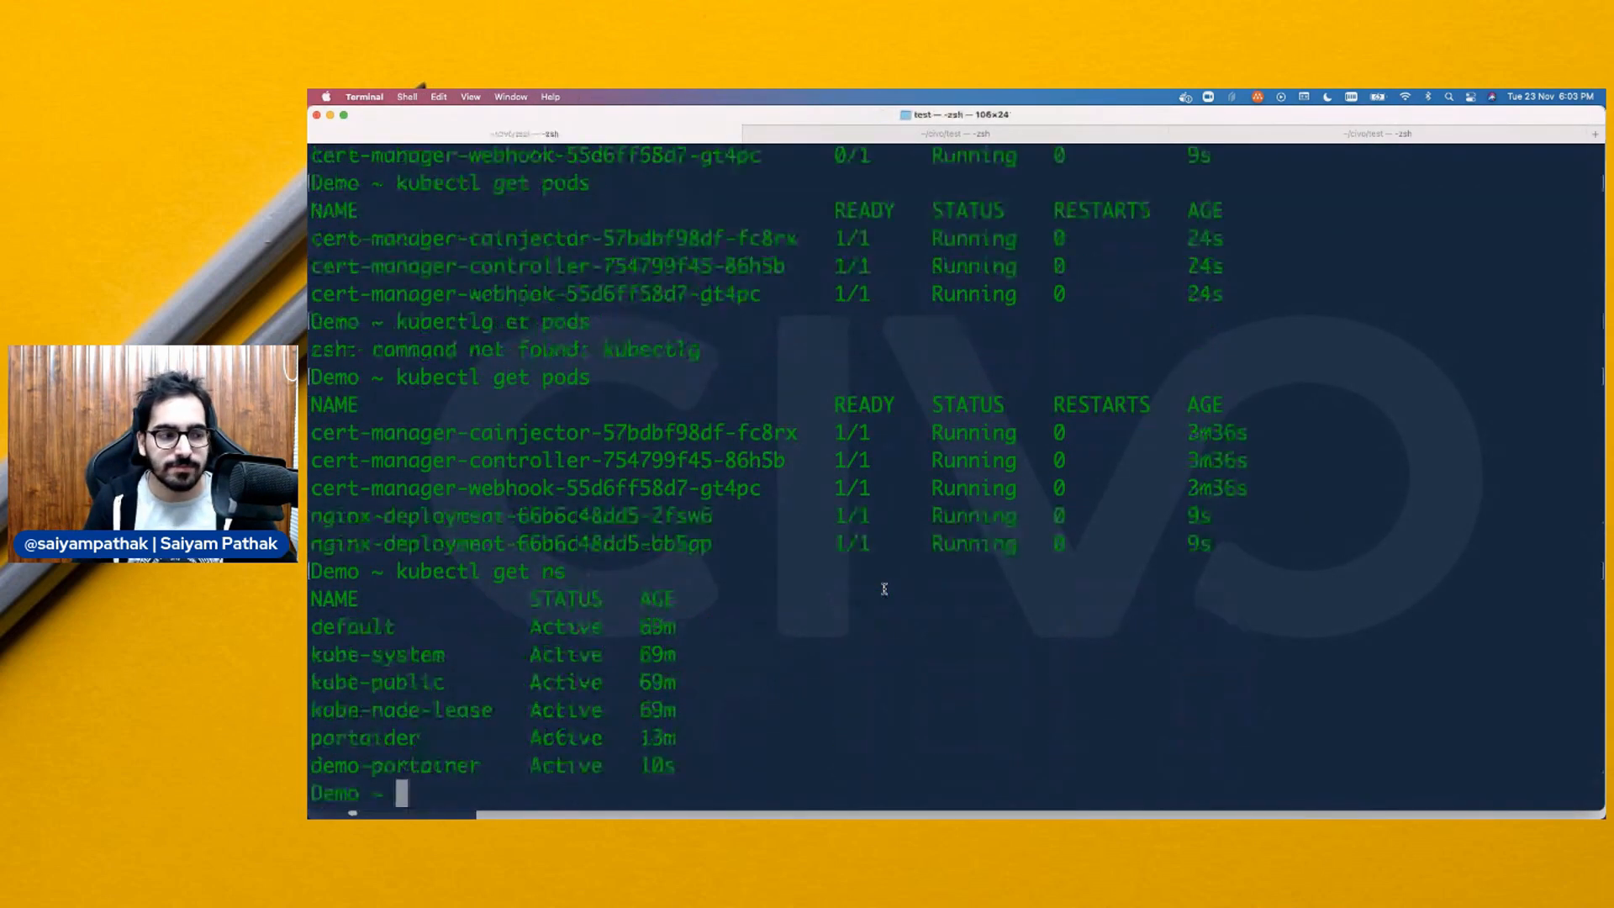
# Inspect the new namespace's resource quotas with kubectl describe ns demo-portainer, and clear the terminal
pyautogui.press('Up')
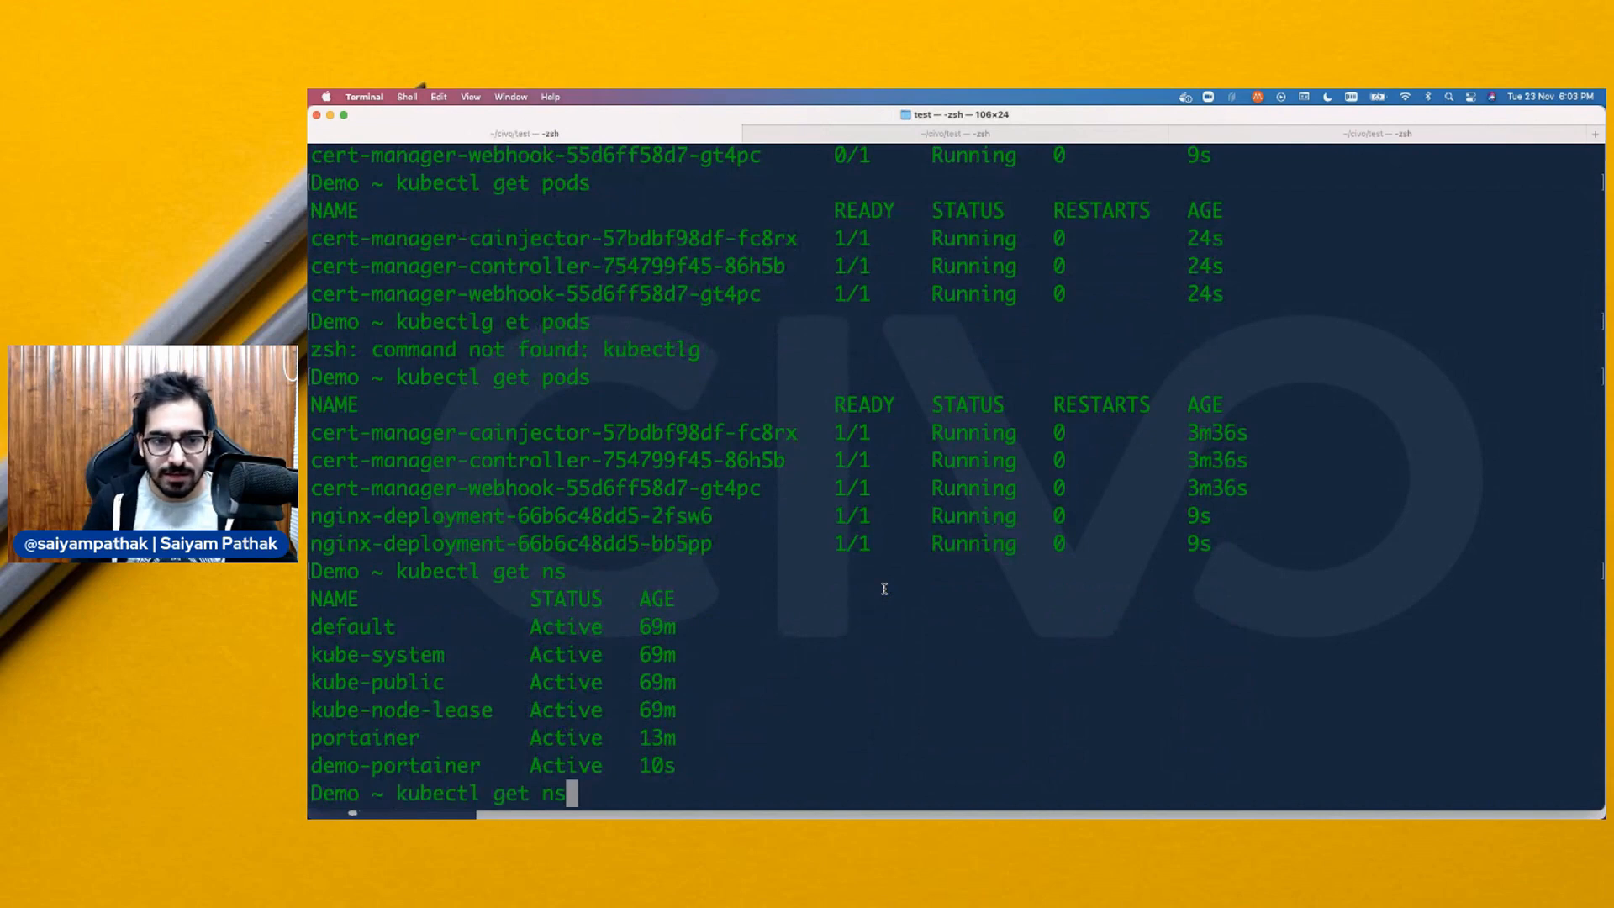
pyautogui.press('BackSpace')
pyautogui.press('BackSpace')
pyautogui.press('BackSpace')
pyautogui.press('BackSpace')
pyautogui.press('BackSpace')
pyautogui.press('BackSpace')
pyautogui.write('describe')
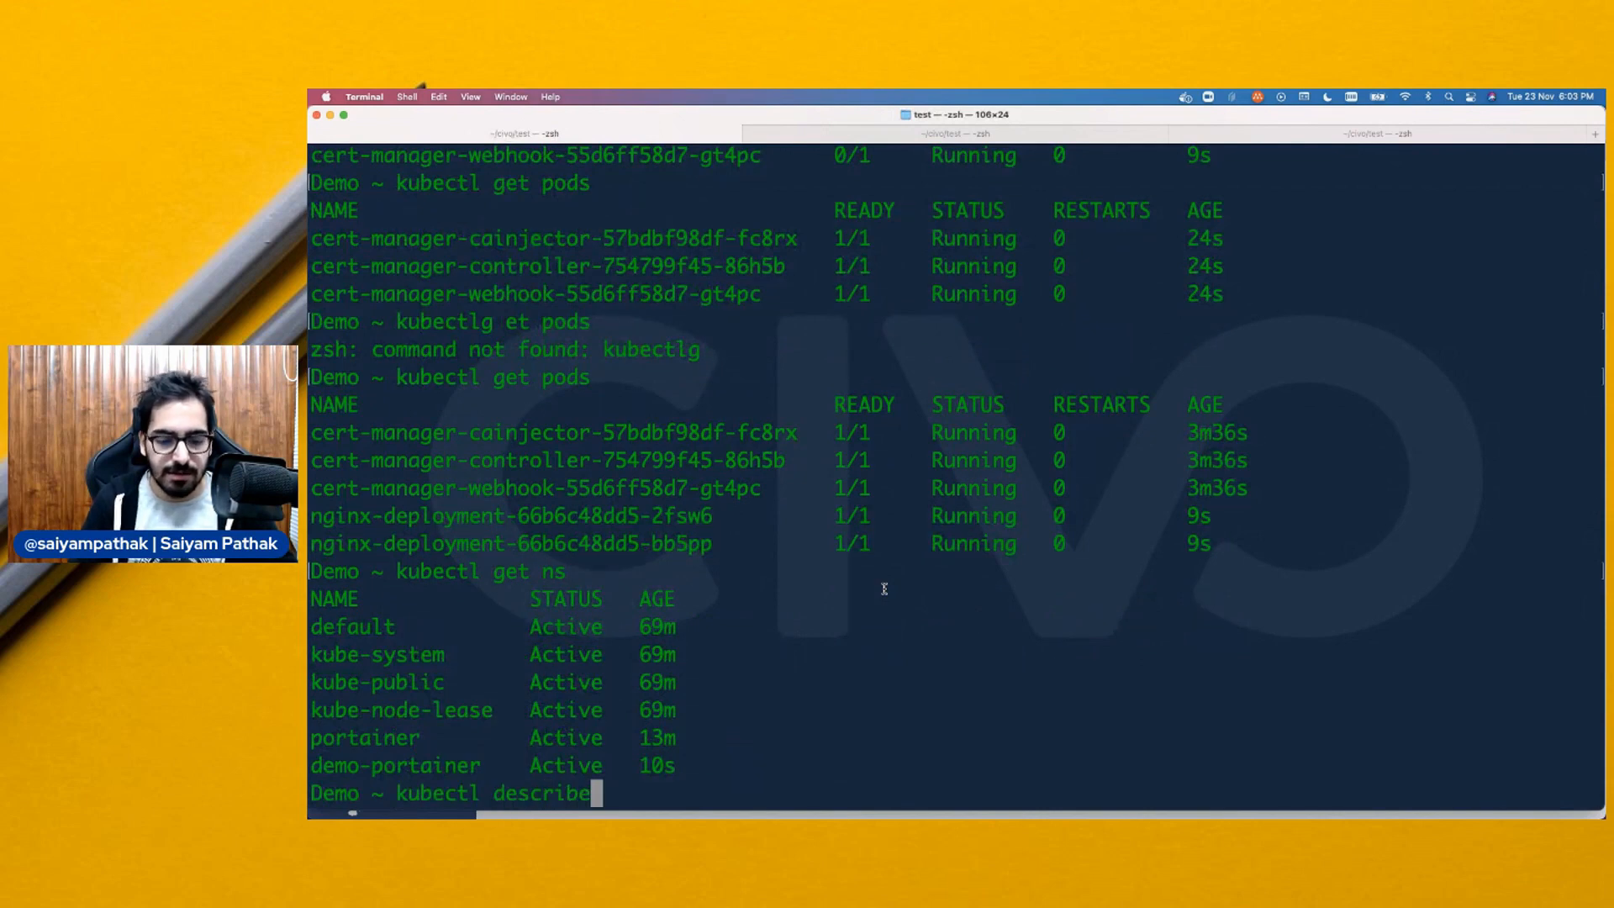
pyautogui.write(' ns demo-')
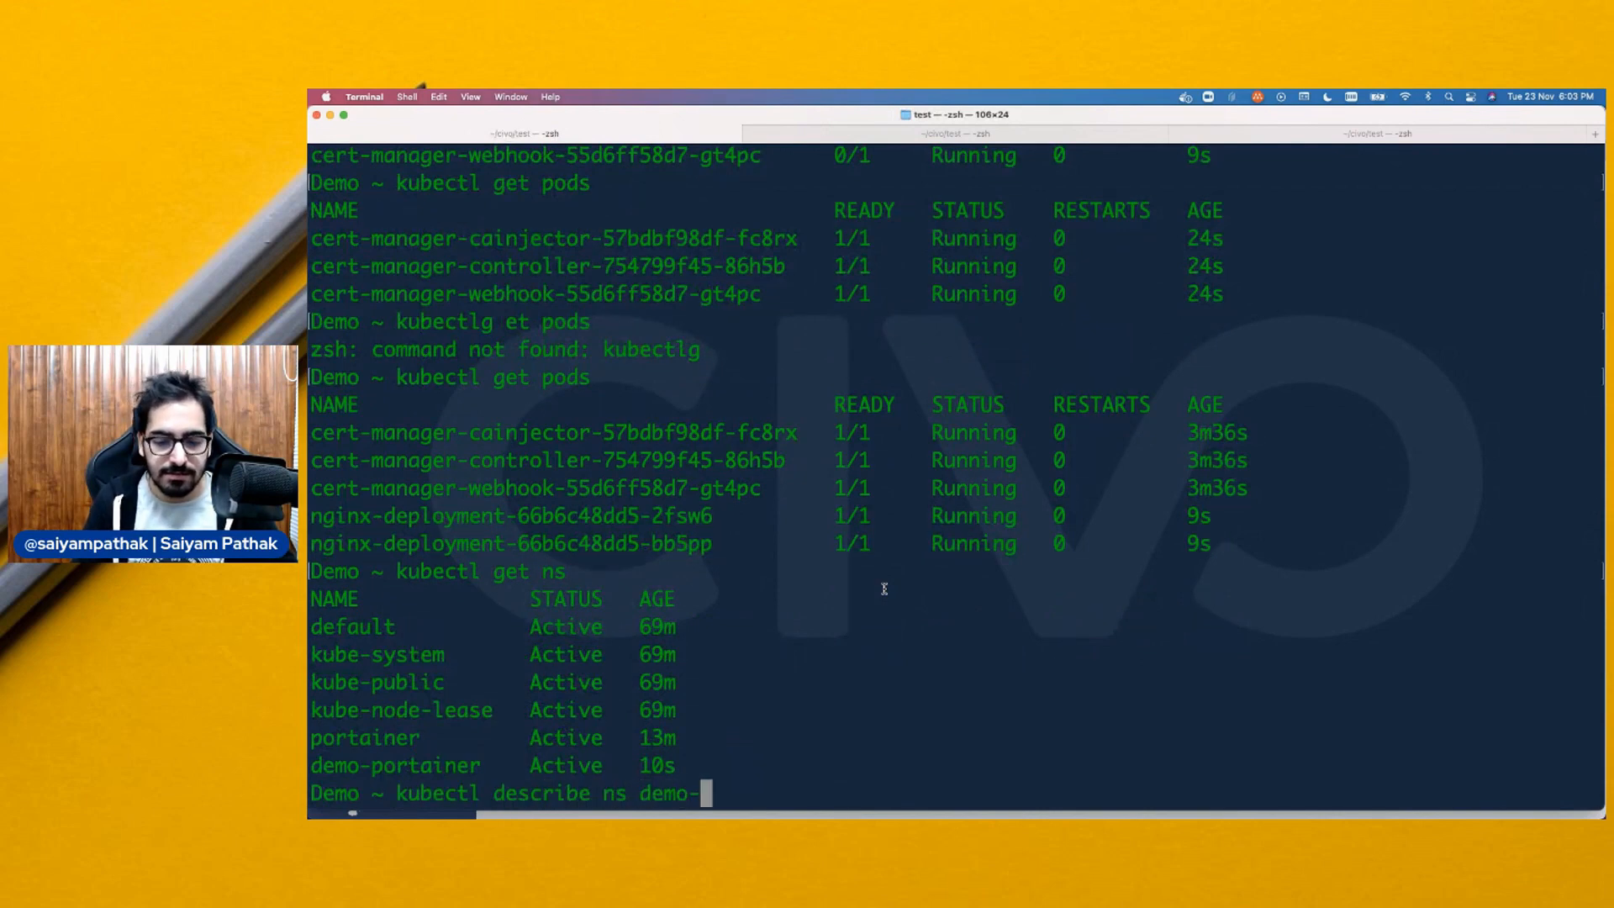
pyautogui.write('portainer')
pyautogui.press('Return')
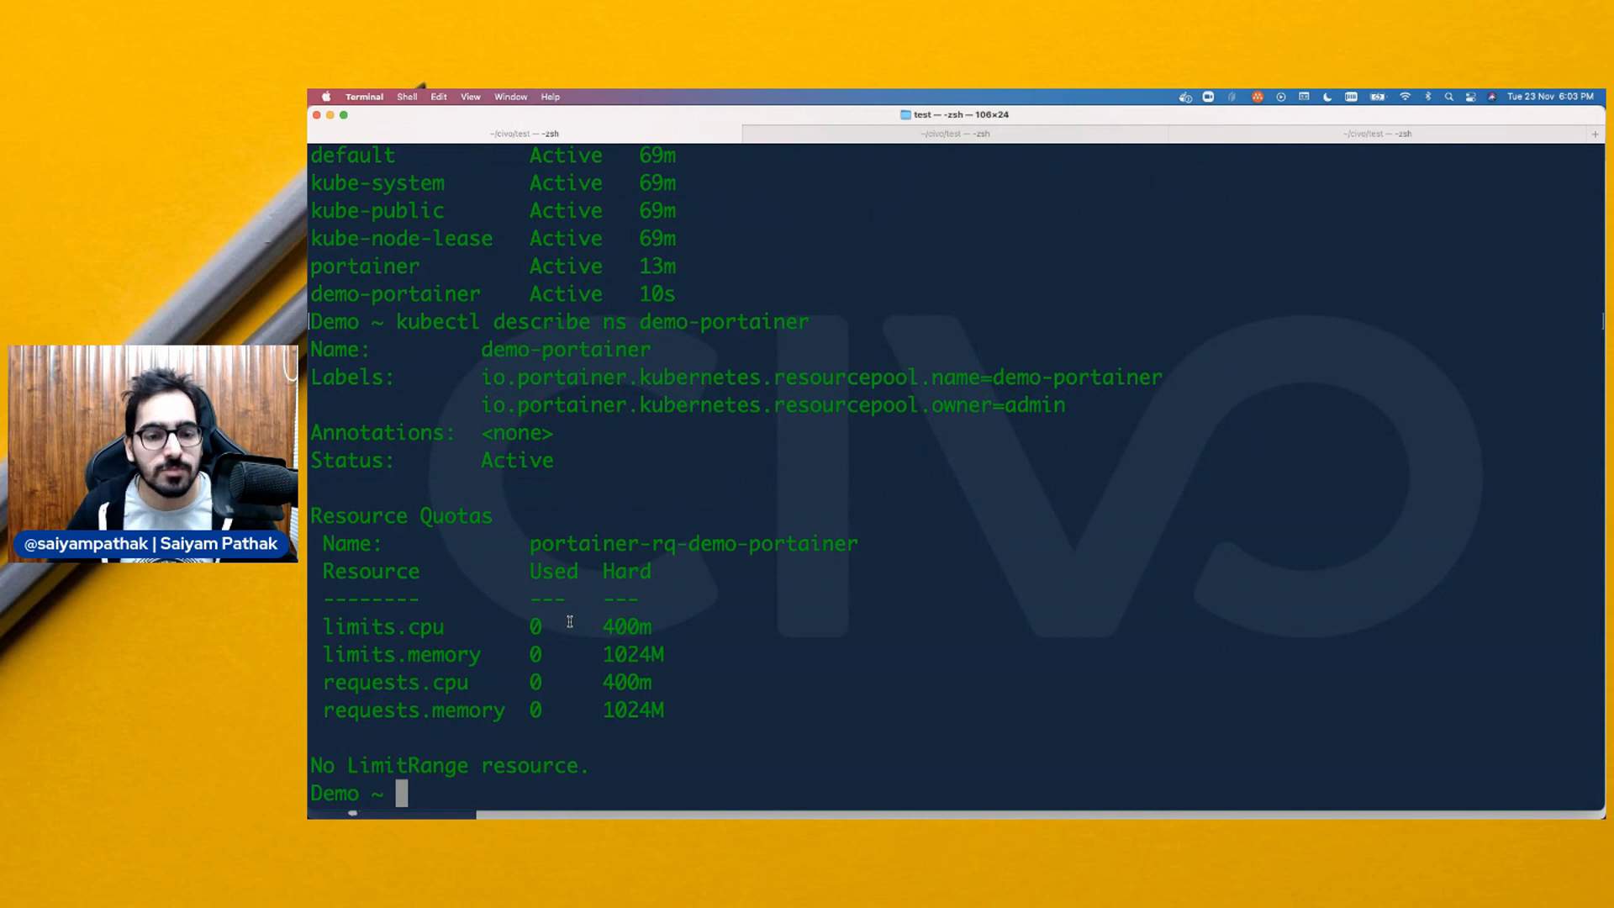
pyautogui.write('clear')
pyautogui.press('Return')
# Switch back to Portainer in the browser and open the form for adding an application
pyautogui.press('super+Tab')
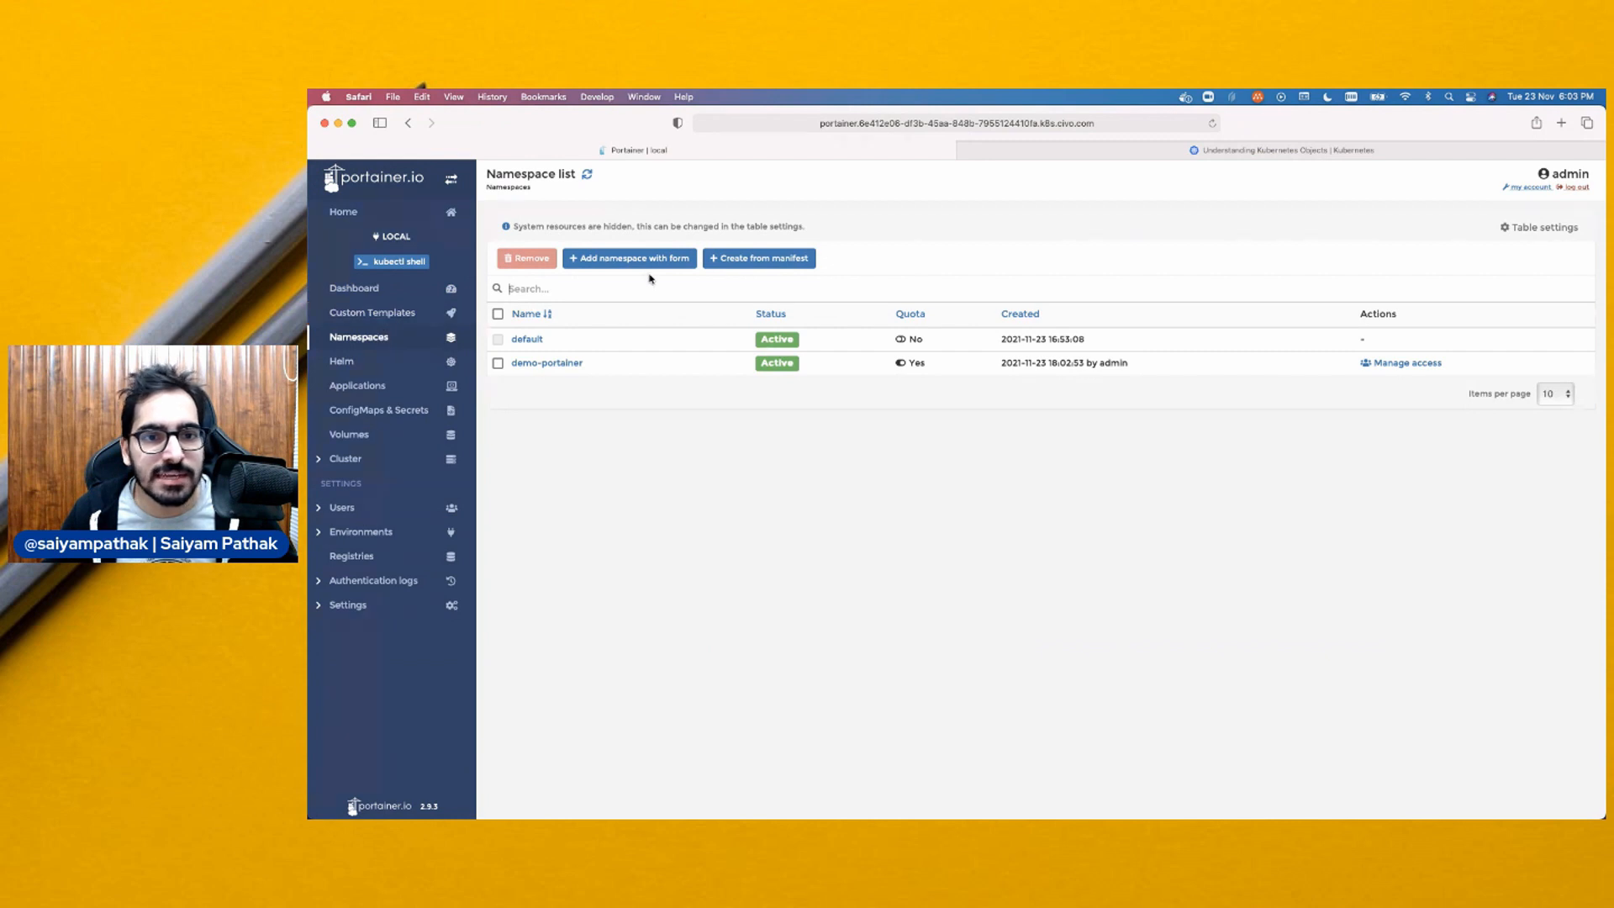
pyautogui.click(367, 386)
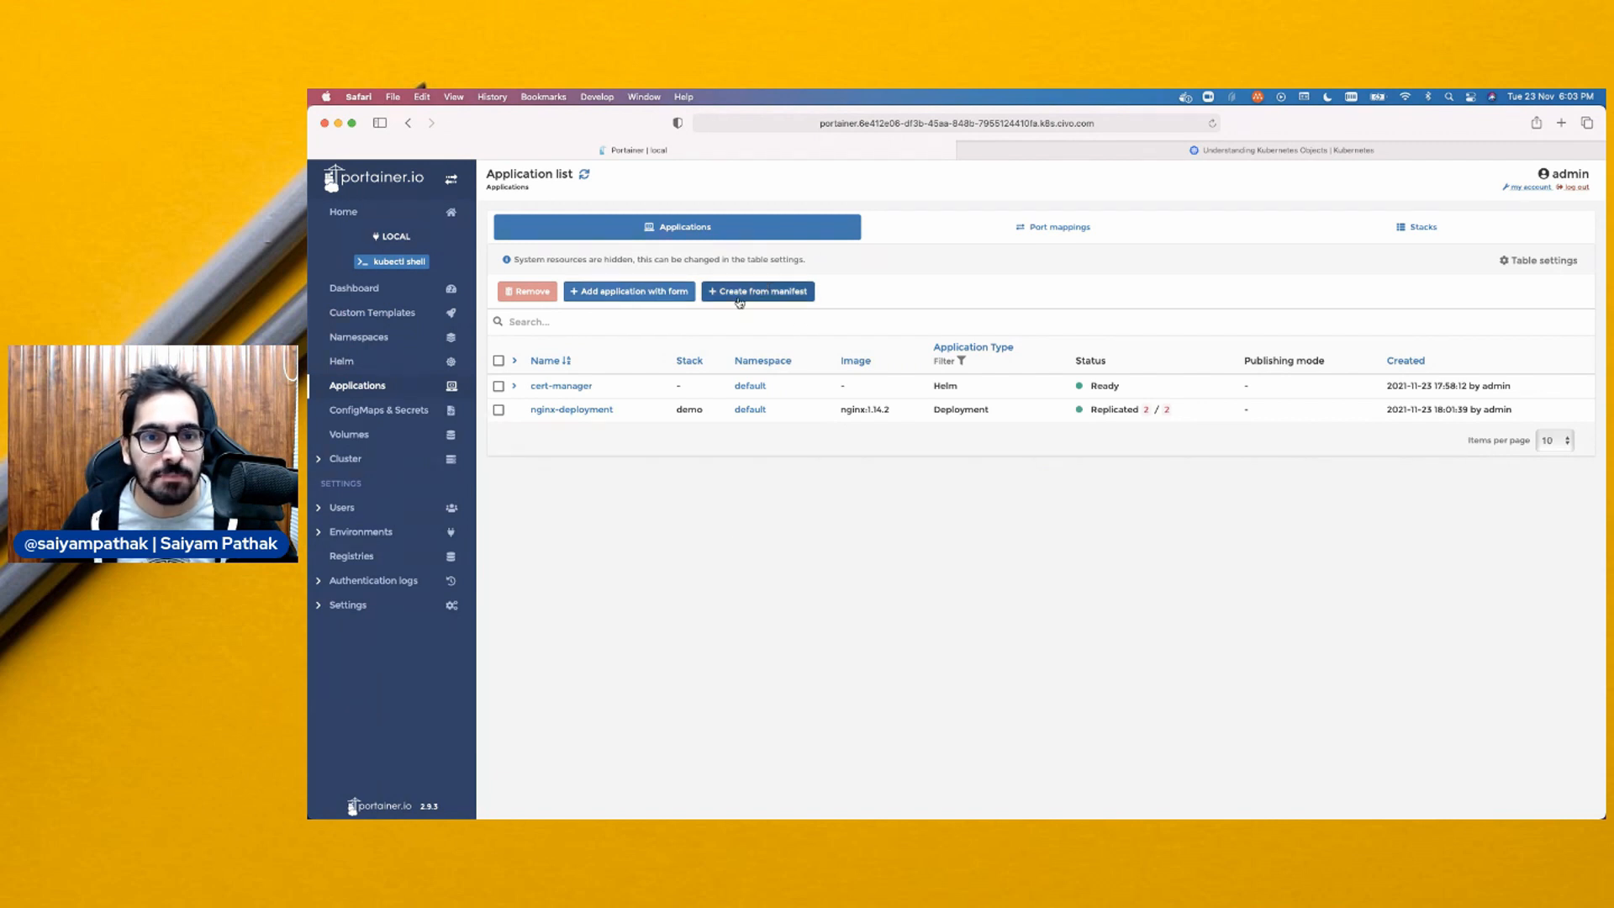
pyautogui.click(633, 299)
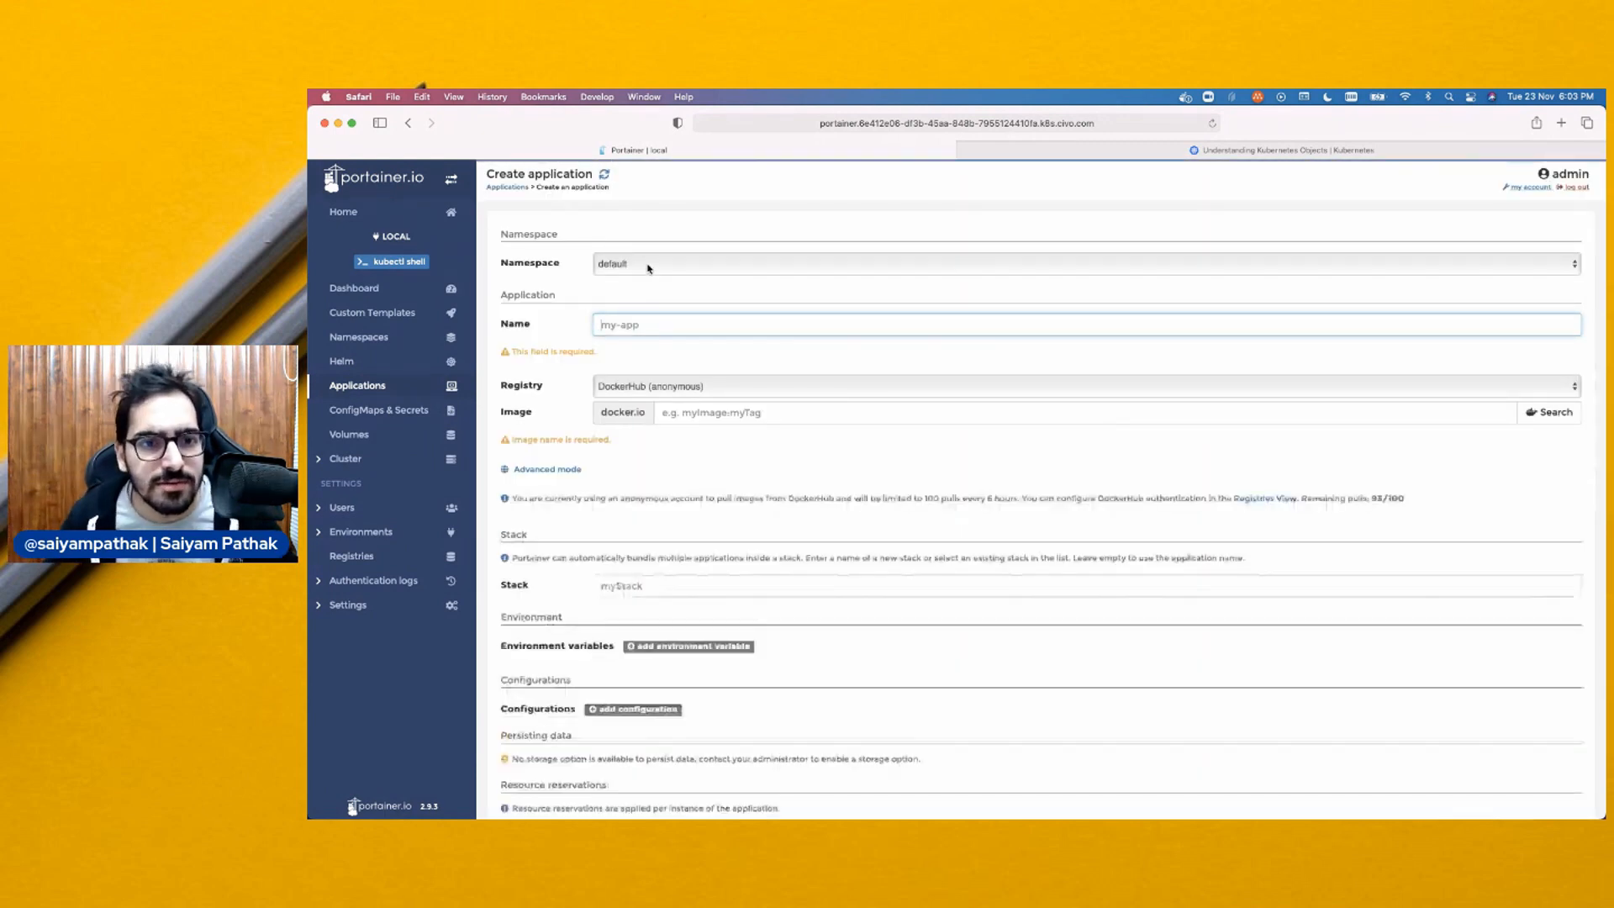
# Name the application demo, set its image to nginx and turn on advanced mode for the image
pyautogui.scroll(1, 579, 274)
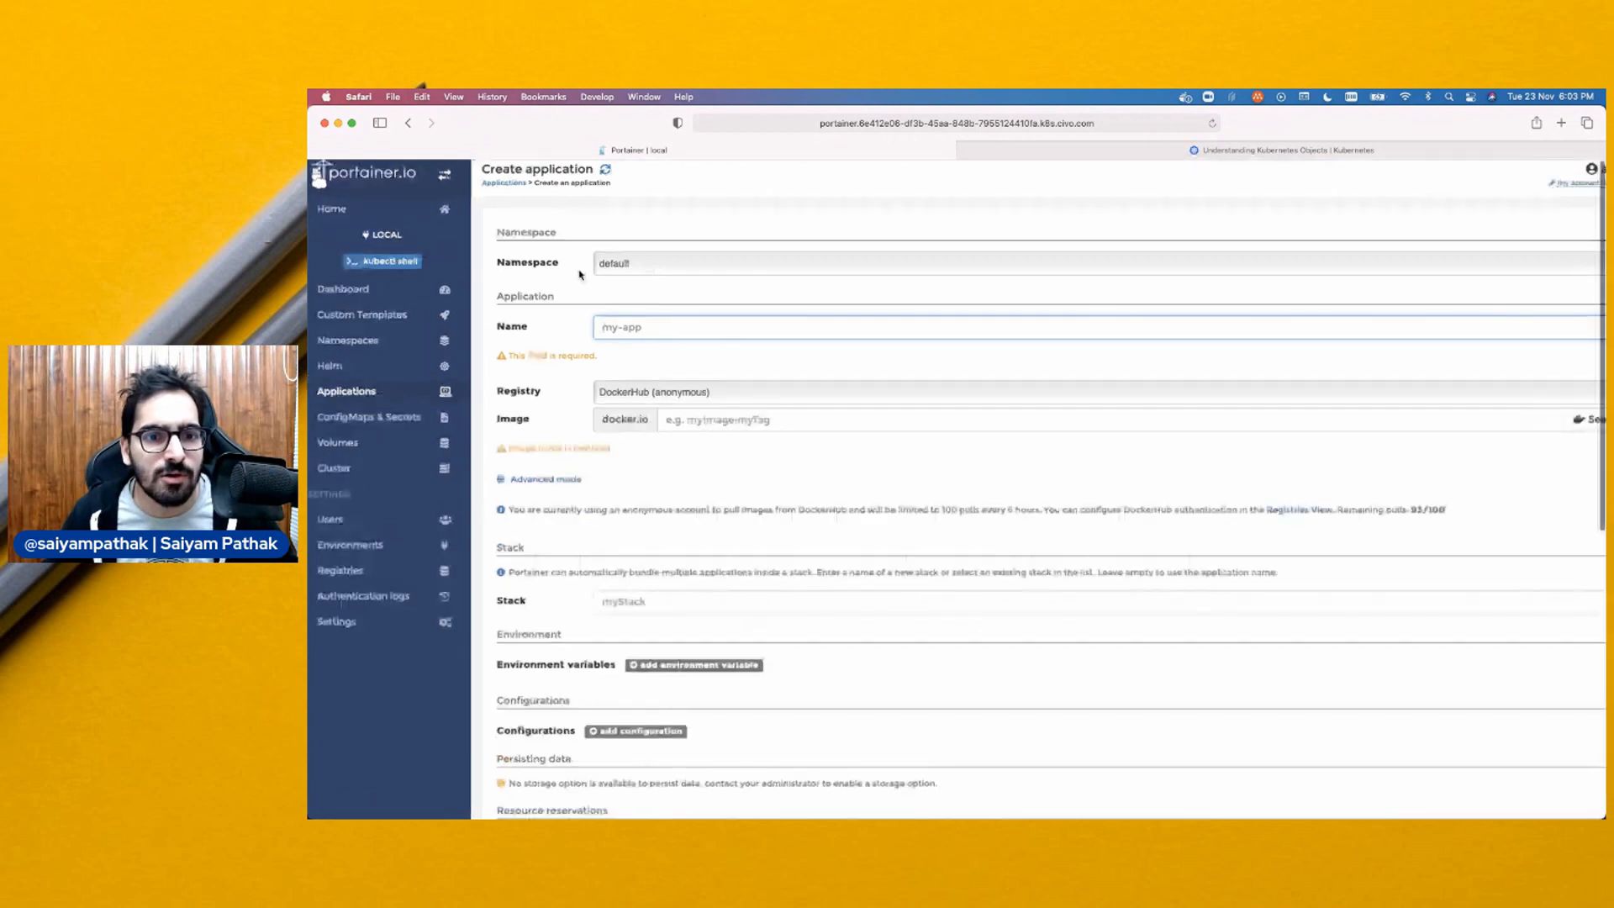
pyautogui.press('super+plus')
pyautogui.press('super+plus')
pyautogui.press('super+plus')
pyautogui.write('demo')
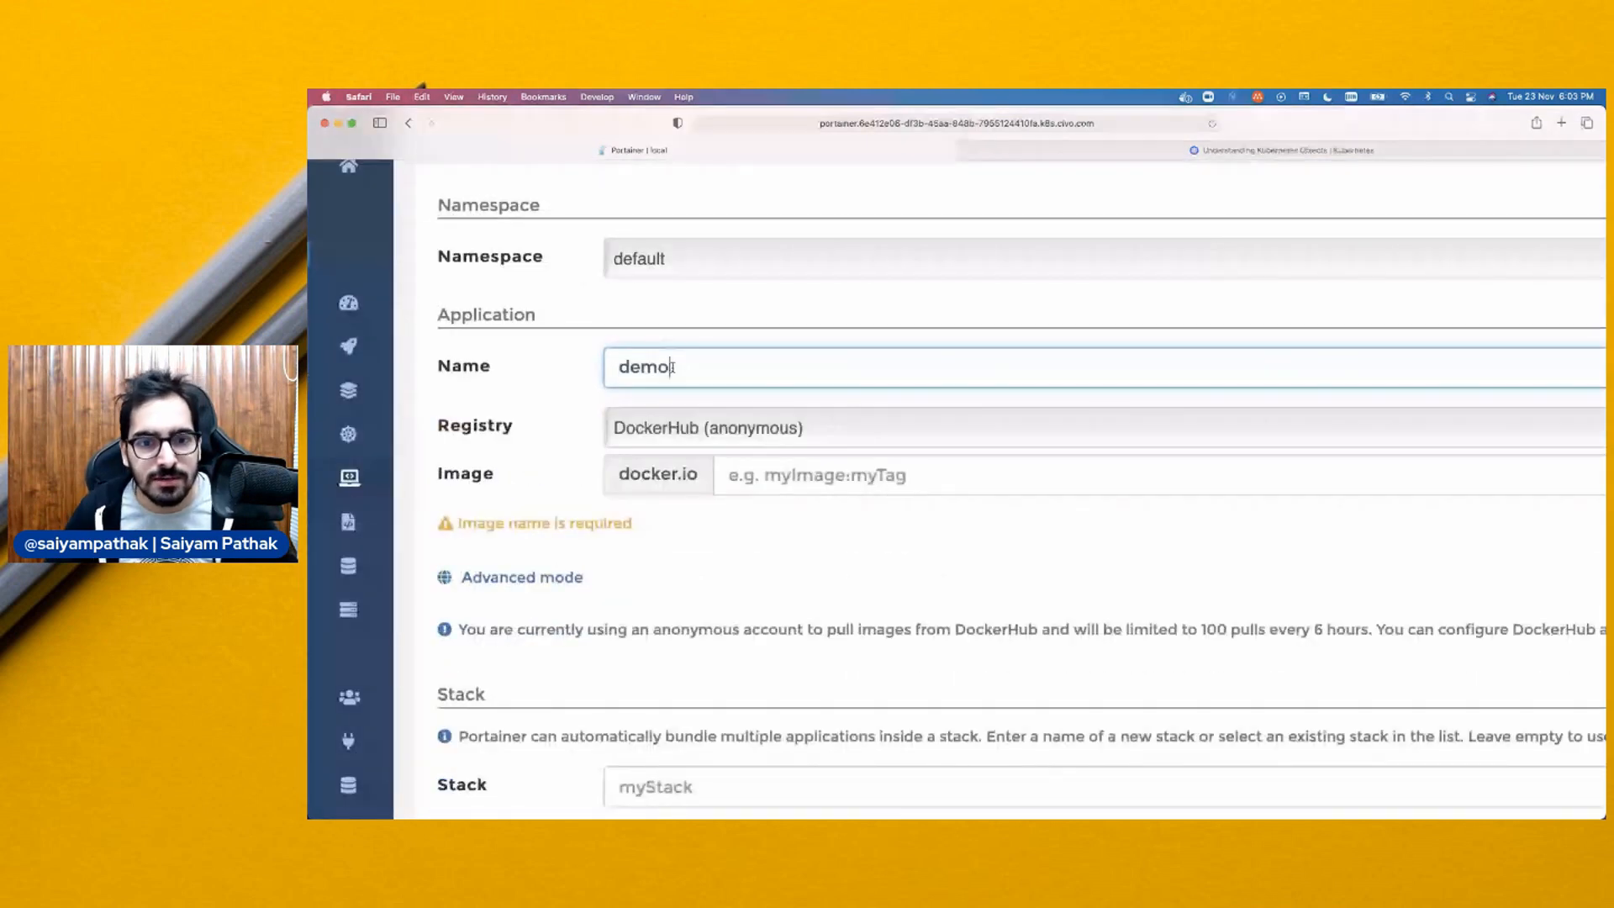
pyautogui.press('Tab')
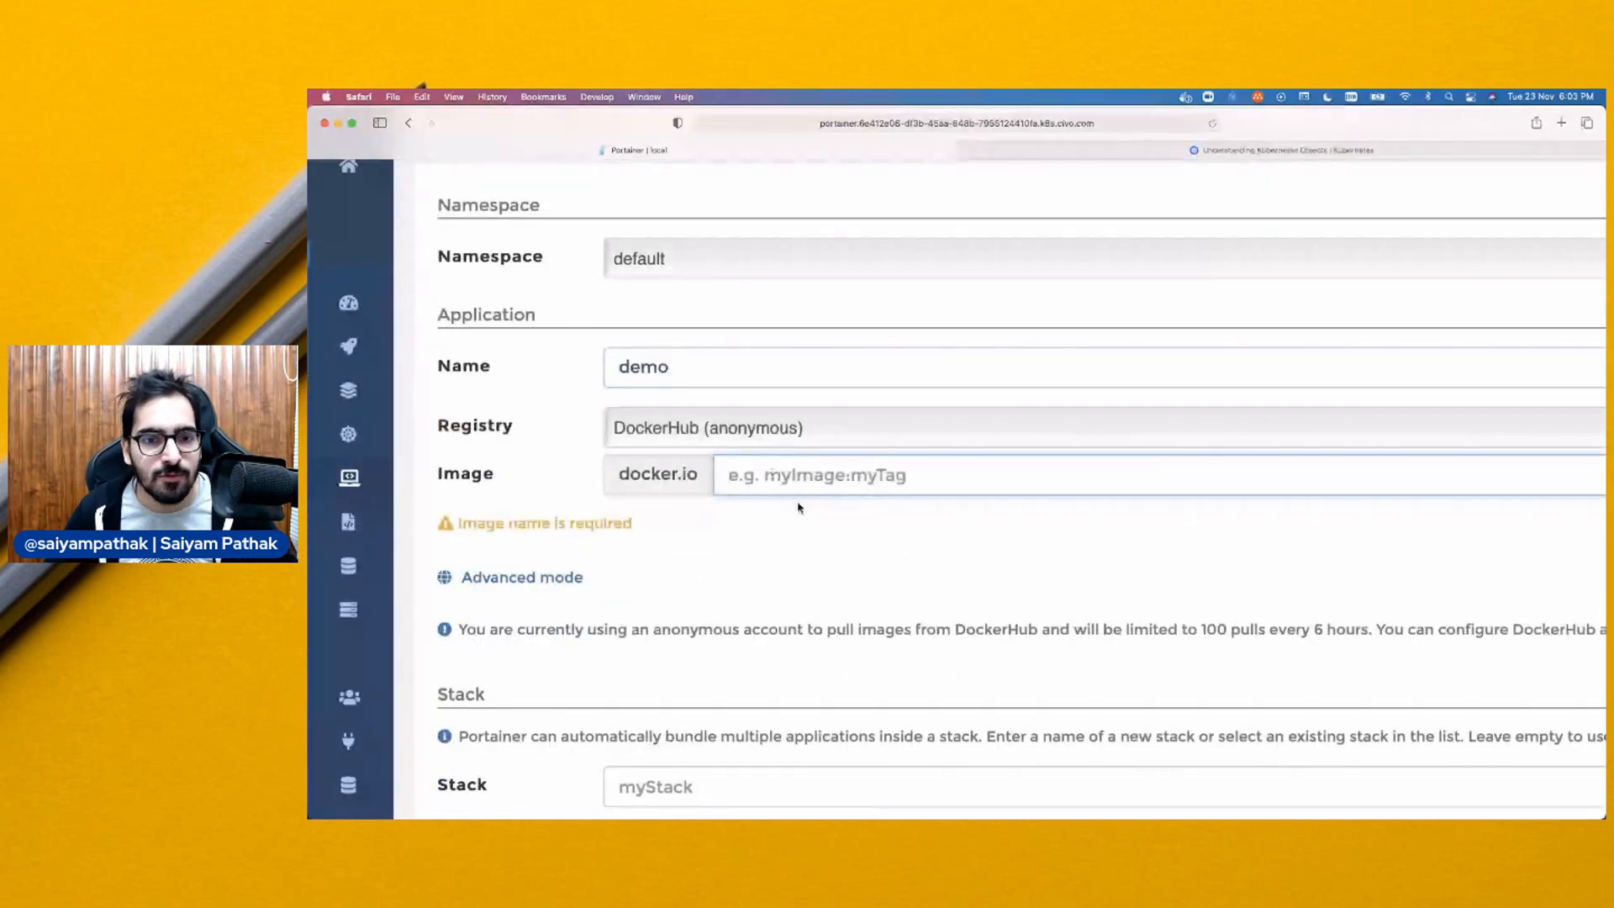
pyautogui.write('nginx')
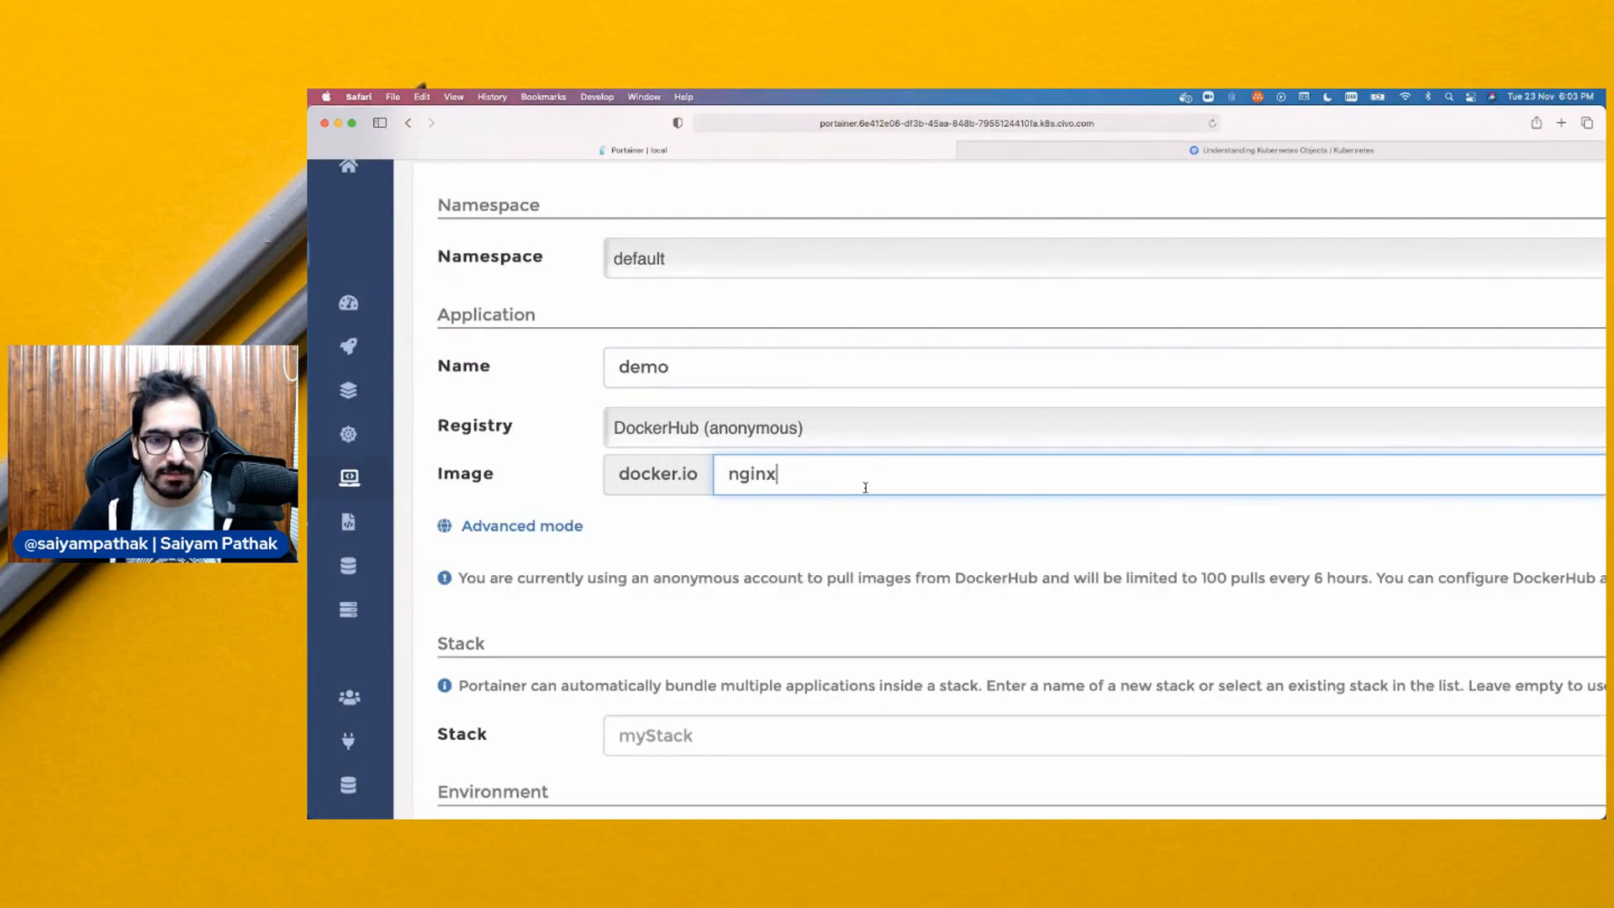
pyautogui.click(521, 526)
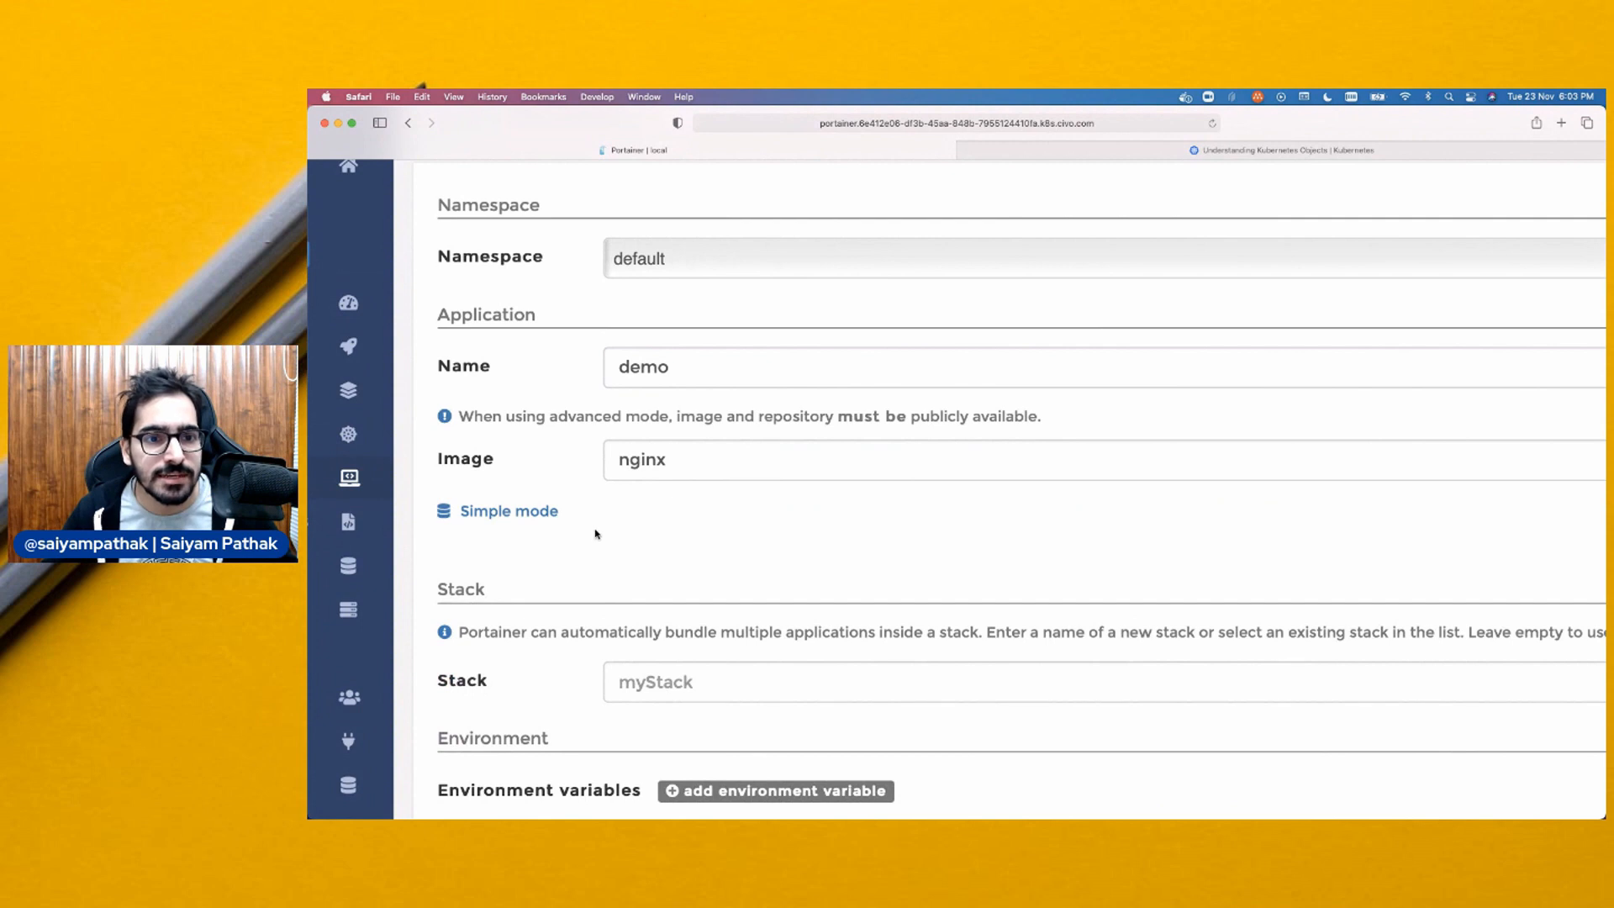
# Examine the application form's stack, environment, configuration, resource reservation, deployment, placement and publishing options
pyautogui.scroll(-5, 596, 534)
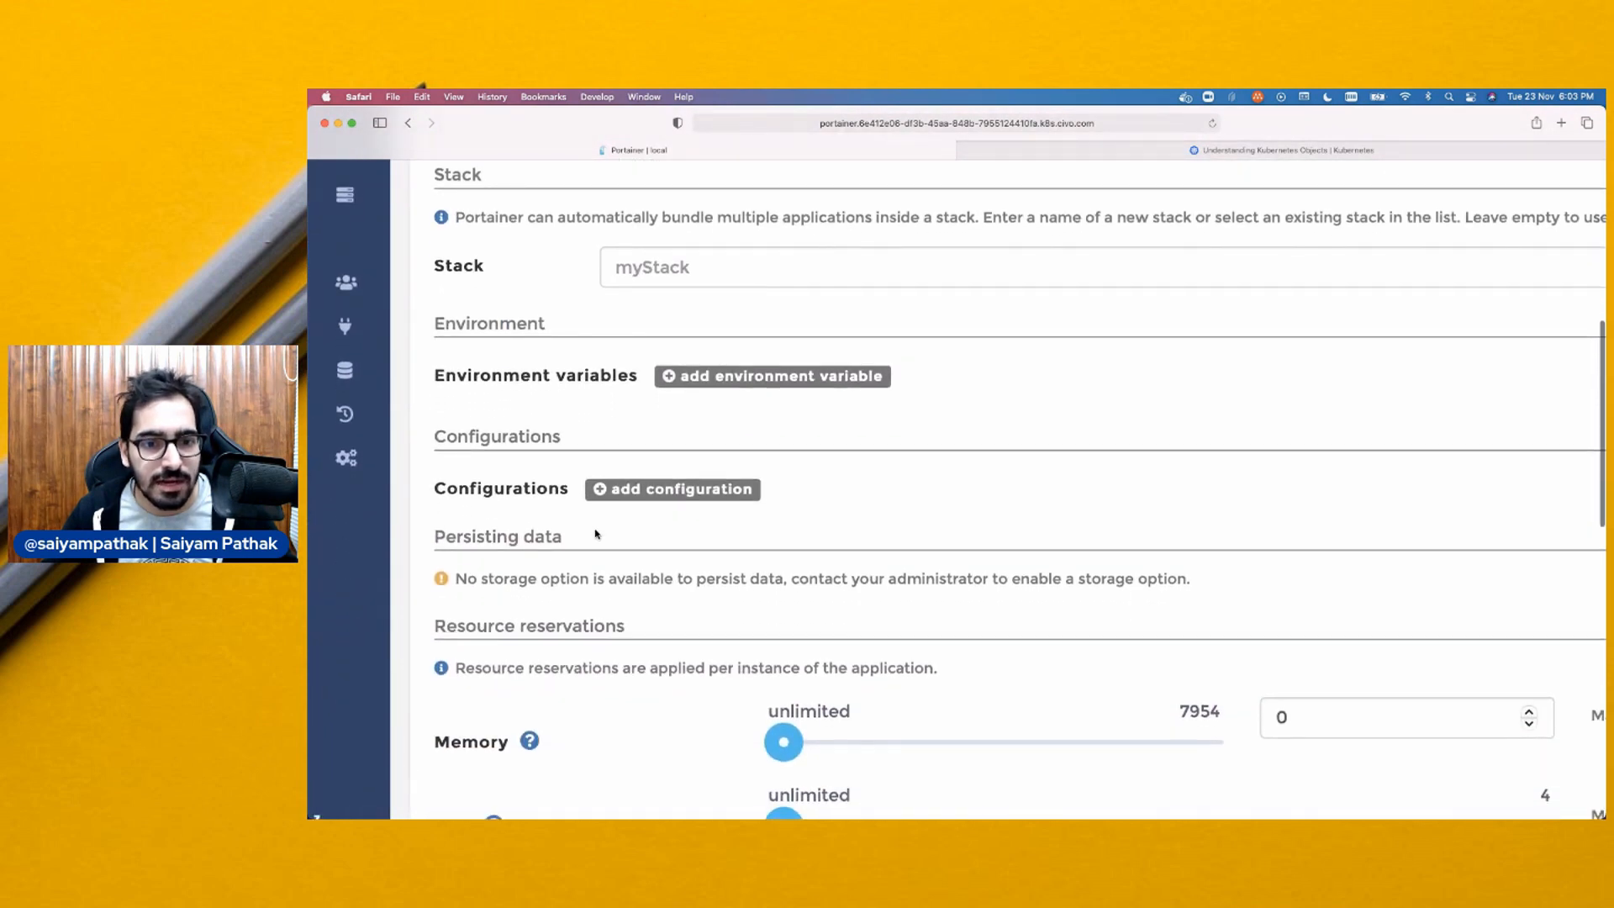
pyautogui.scroll(-5, 596, 534)
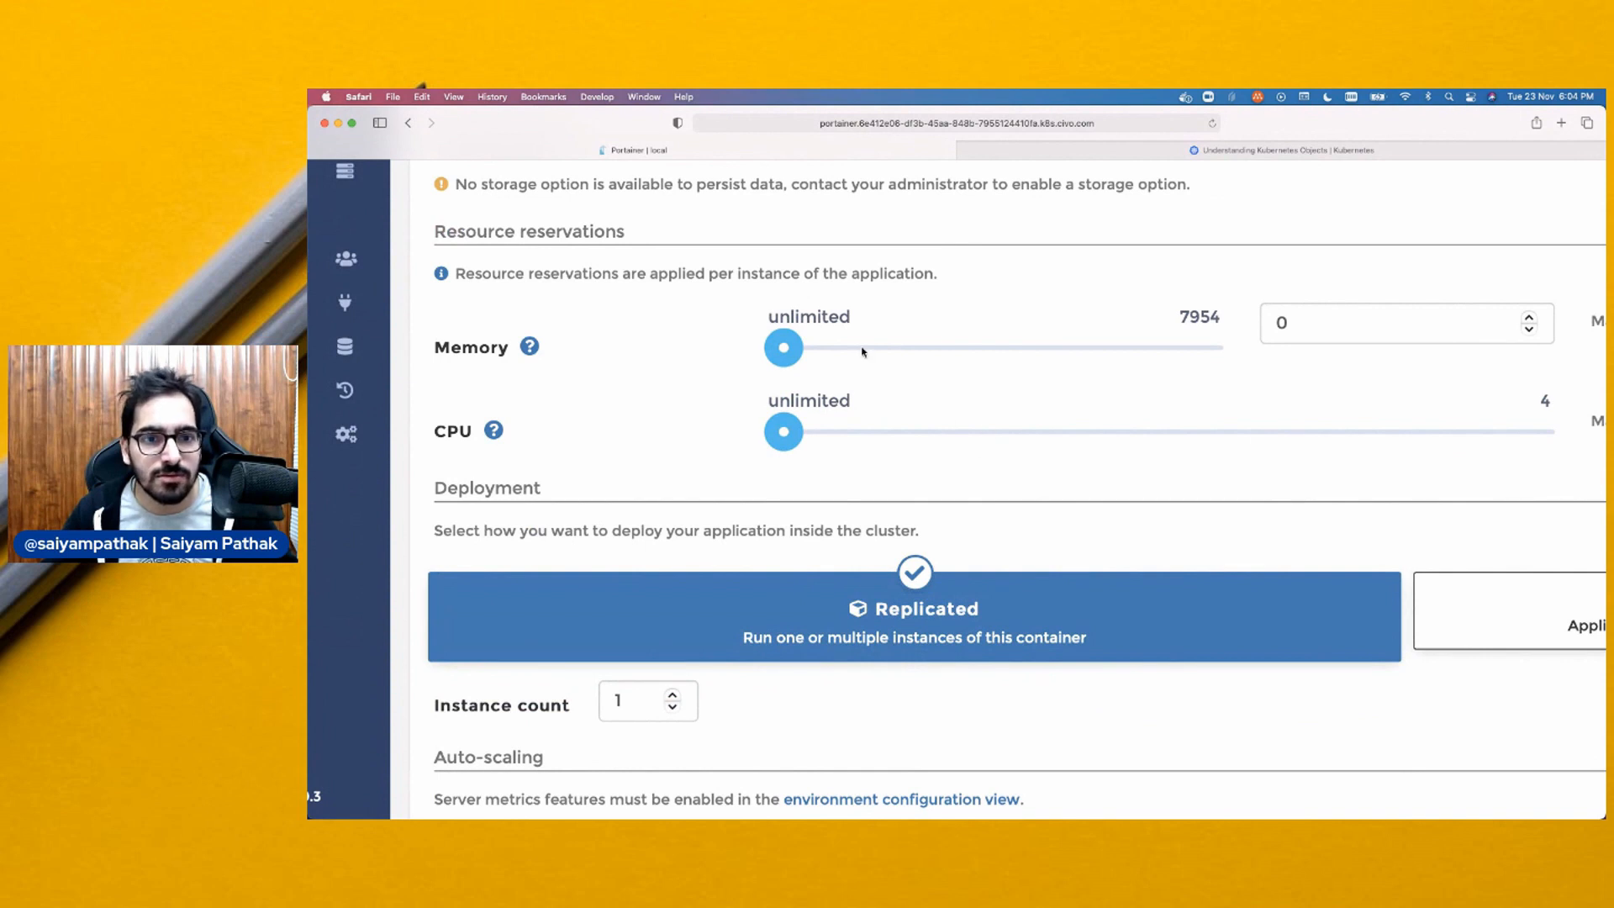
pyautogui.scroll(-3, 876, 422)
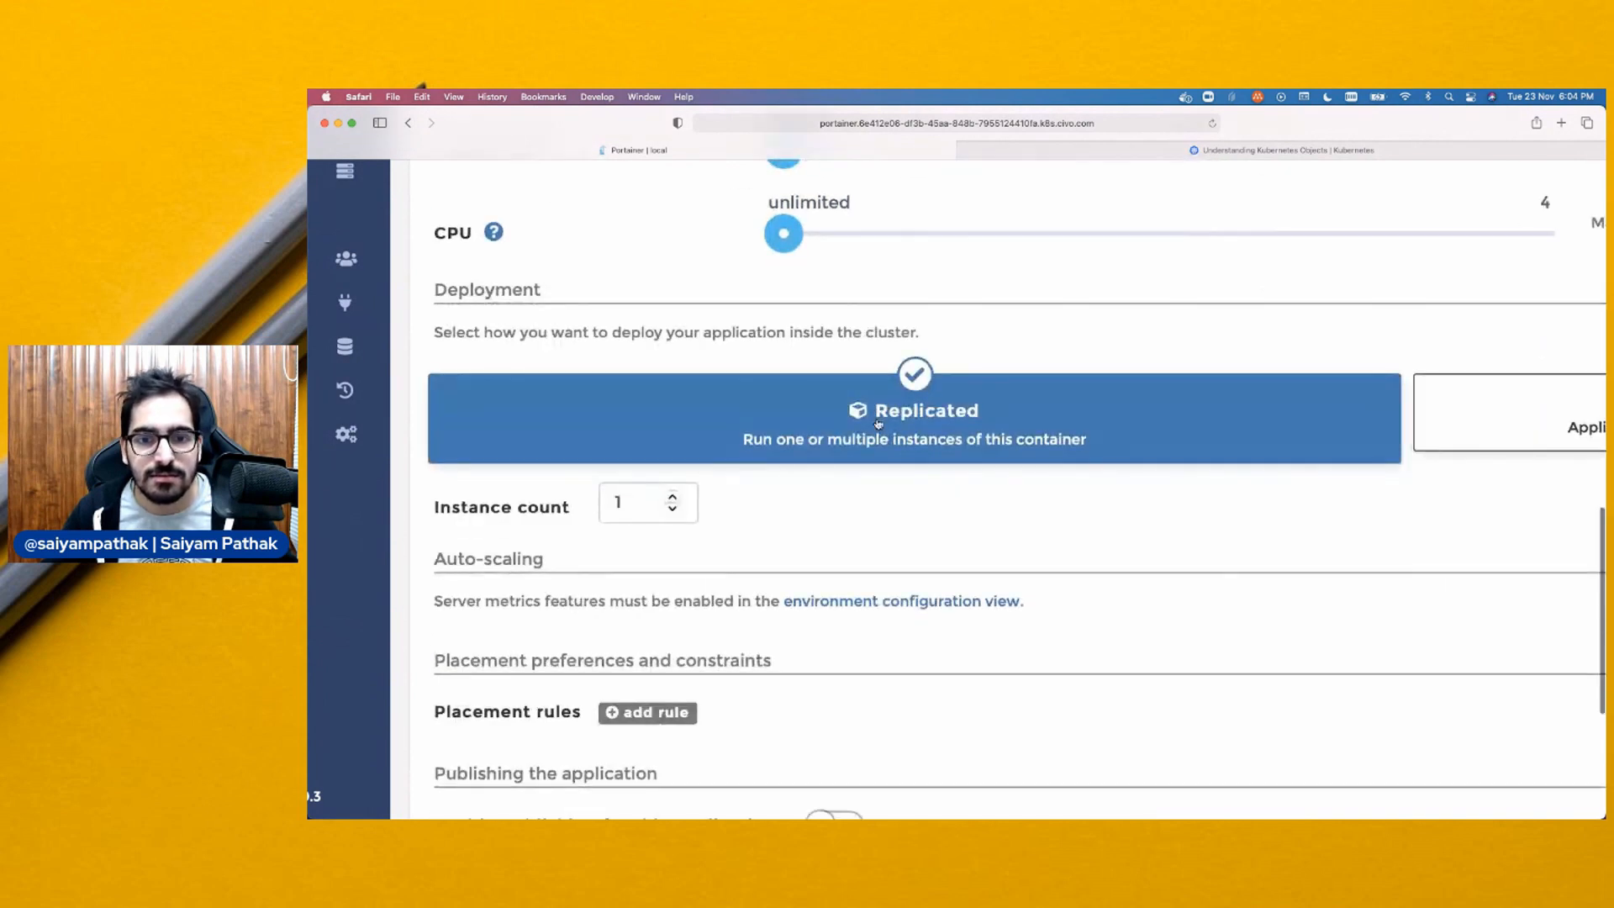
pyautogui.hscroll(1, 878, 423)
pyautogui.hscroll(10, 878, 424)
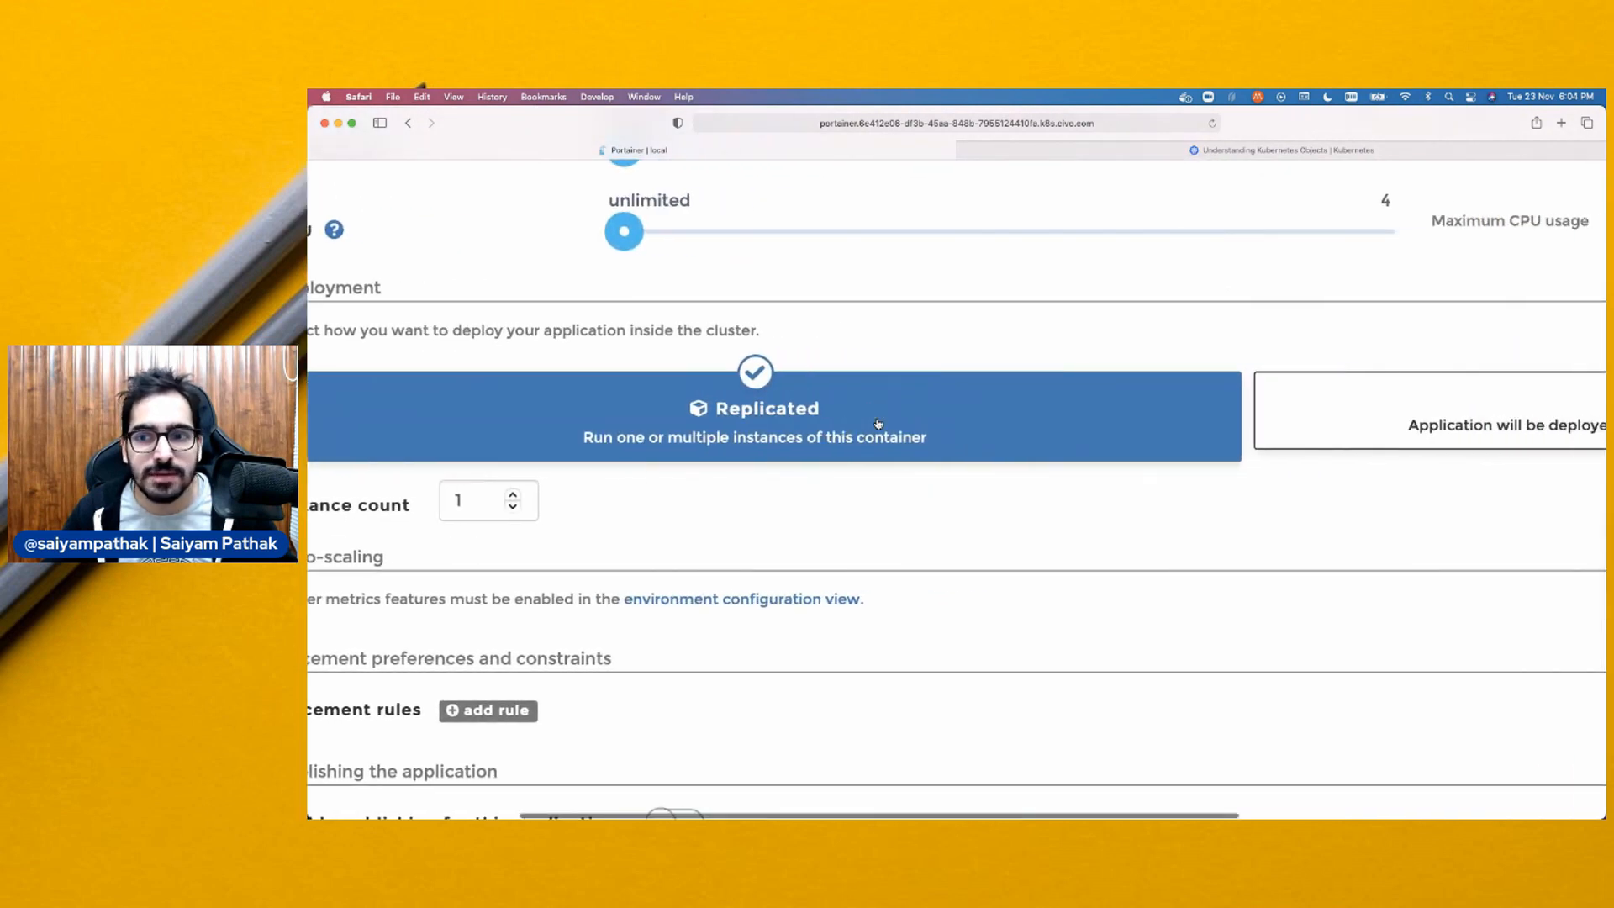
pyautogui.hscroll(-10, 1005, 448)
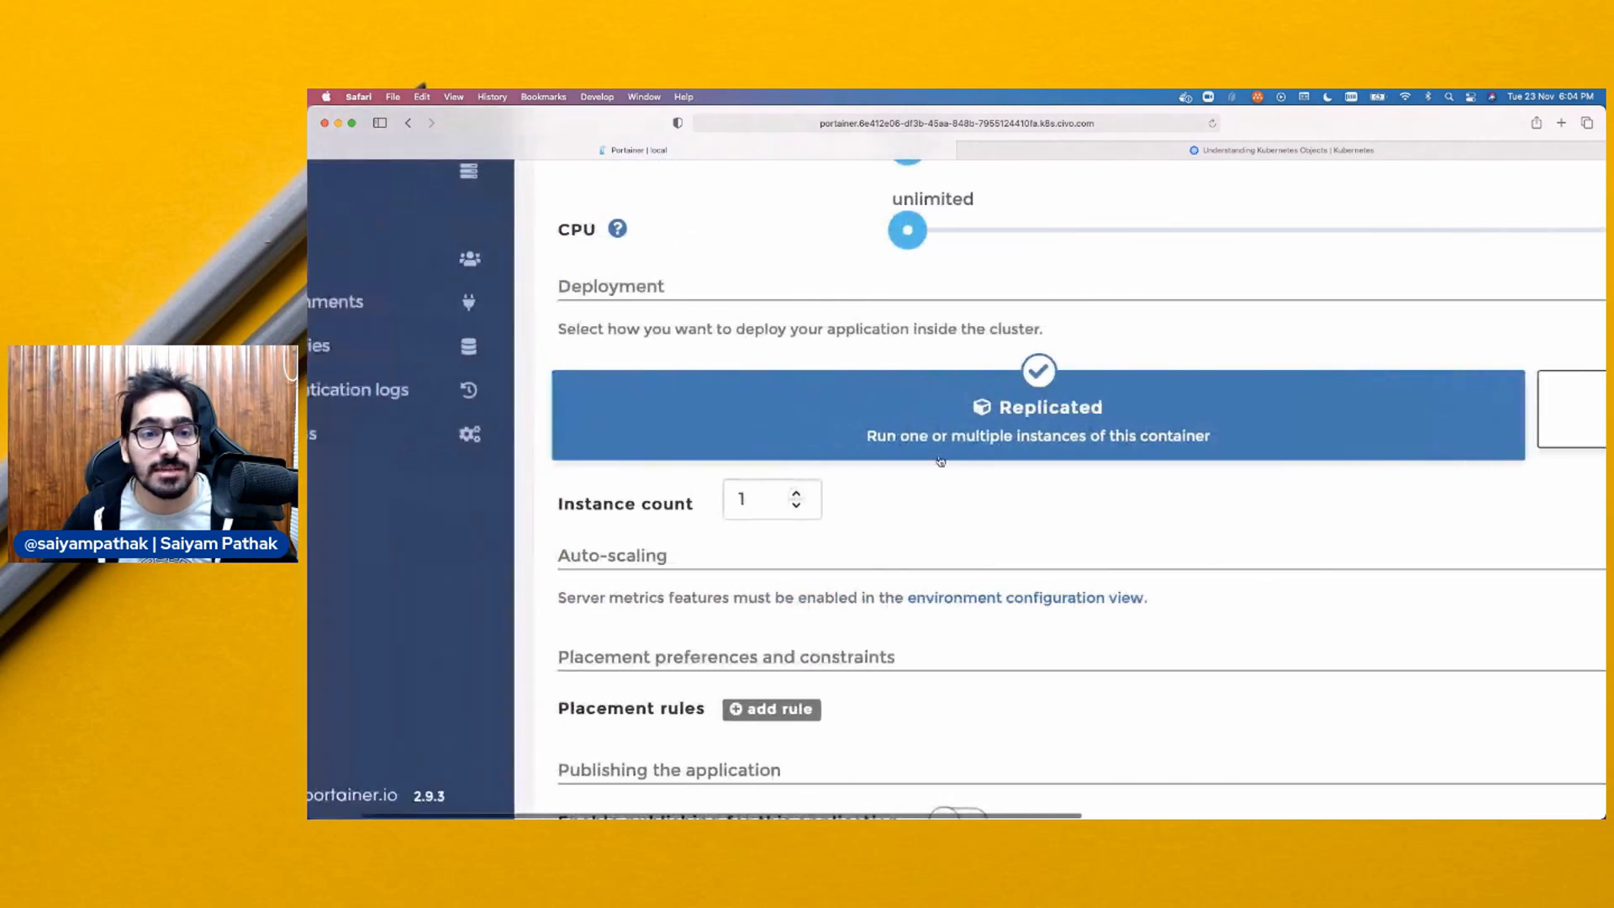
pyautogui.scroll(-3, 814, 479)
pyautogui.scroll(-2, 813, 479)
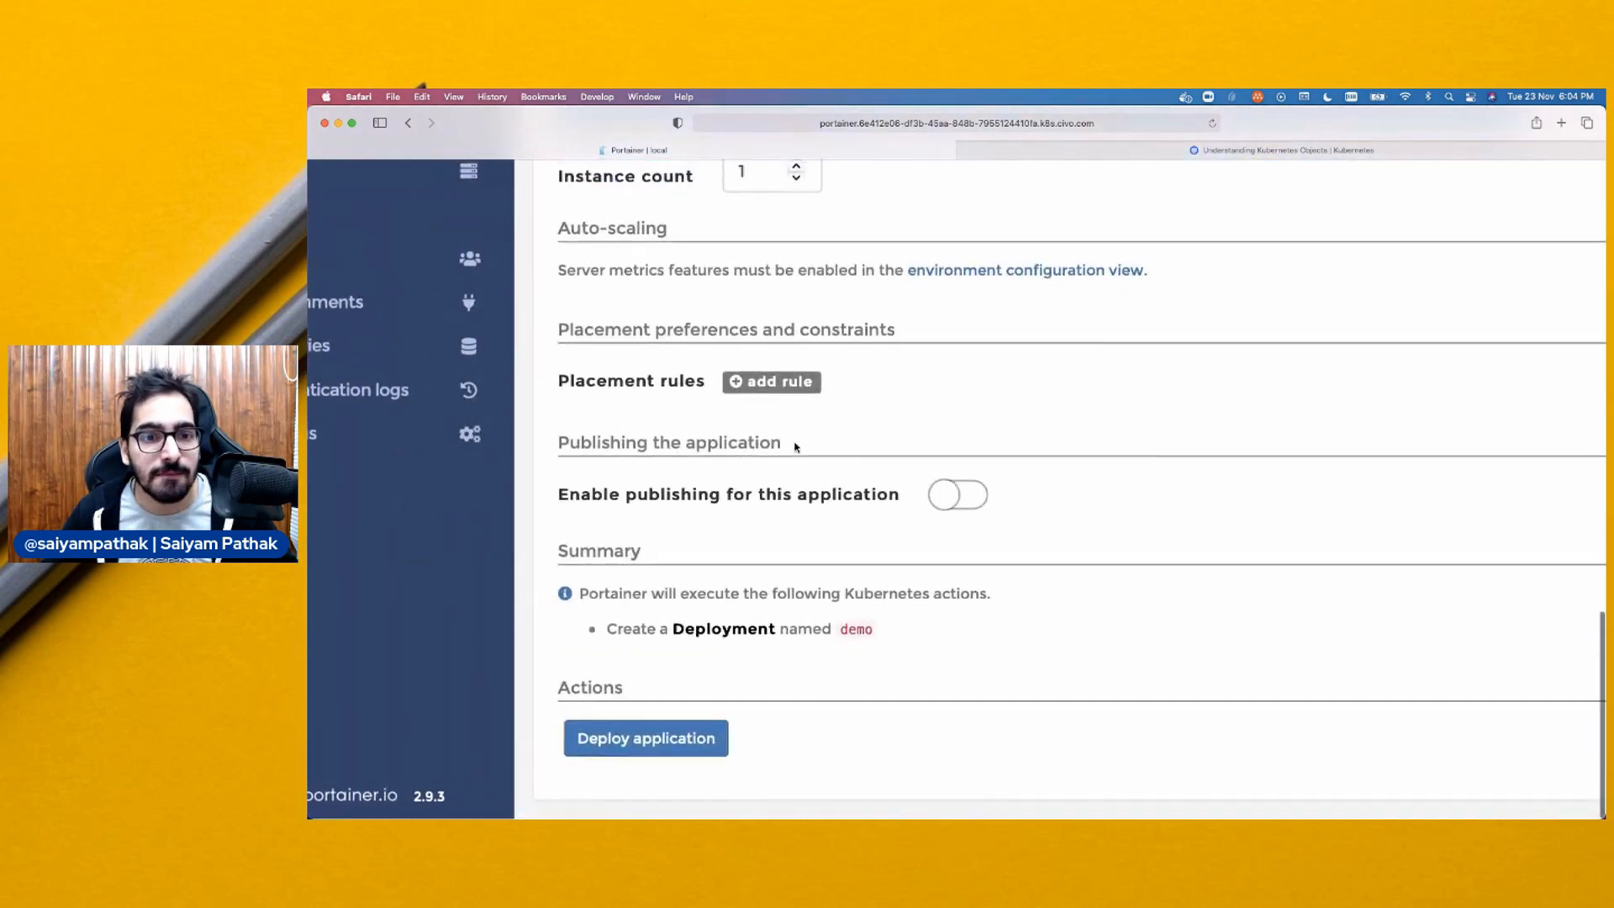
# Deploy the demo application
pyautogui.click(742, 384)
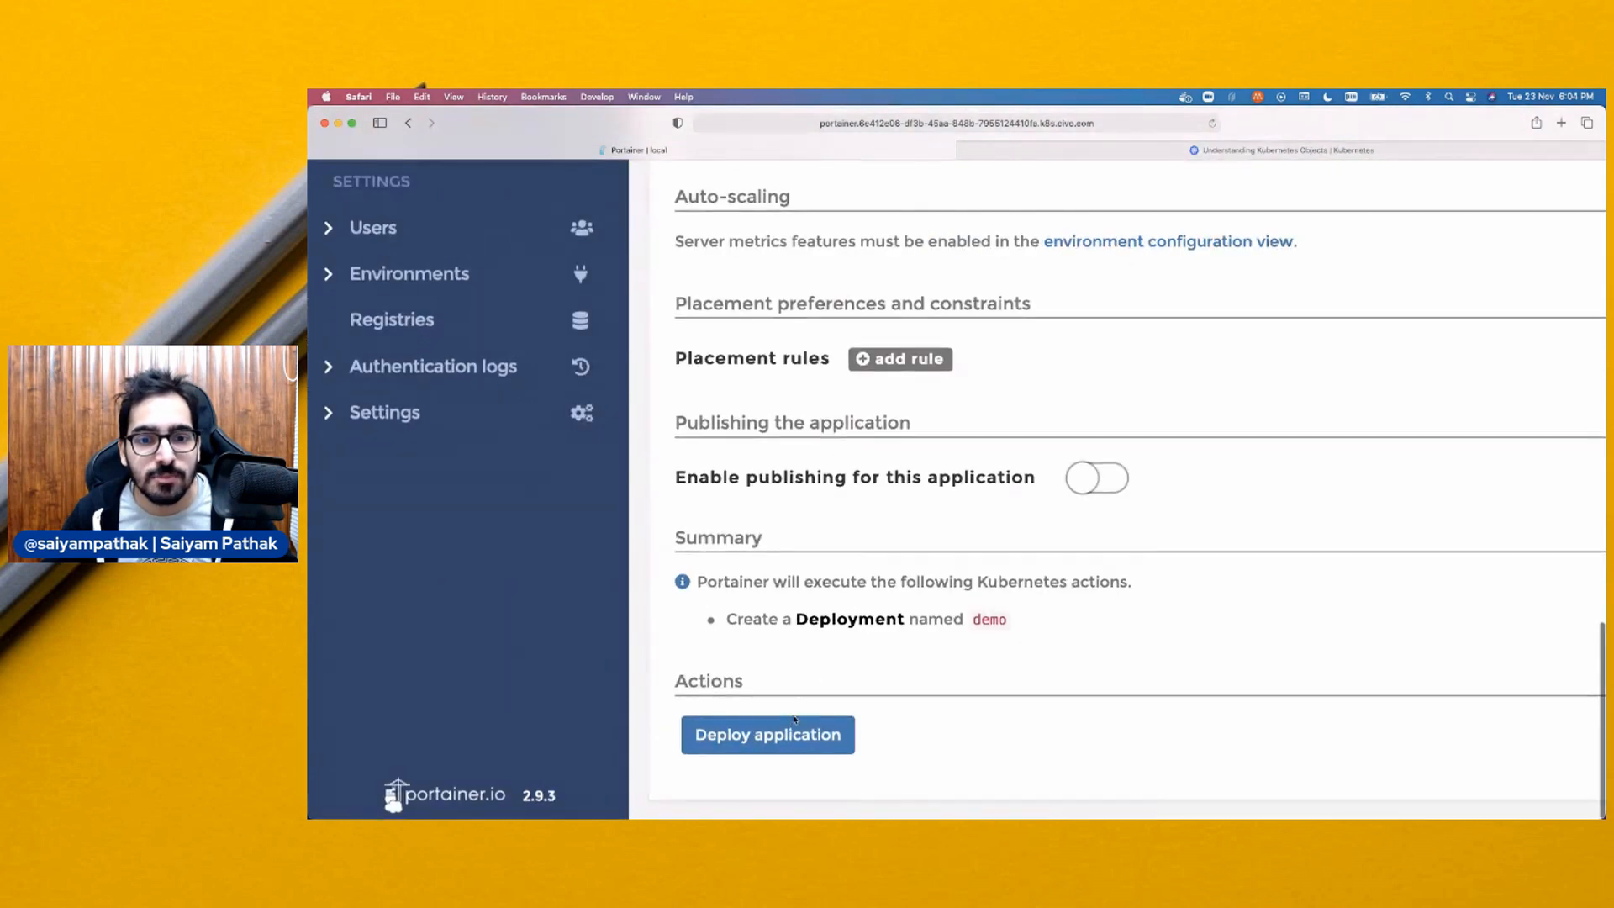
pyautogui.click(786, 734)
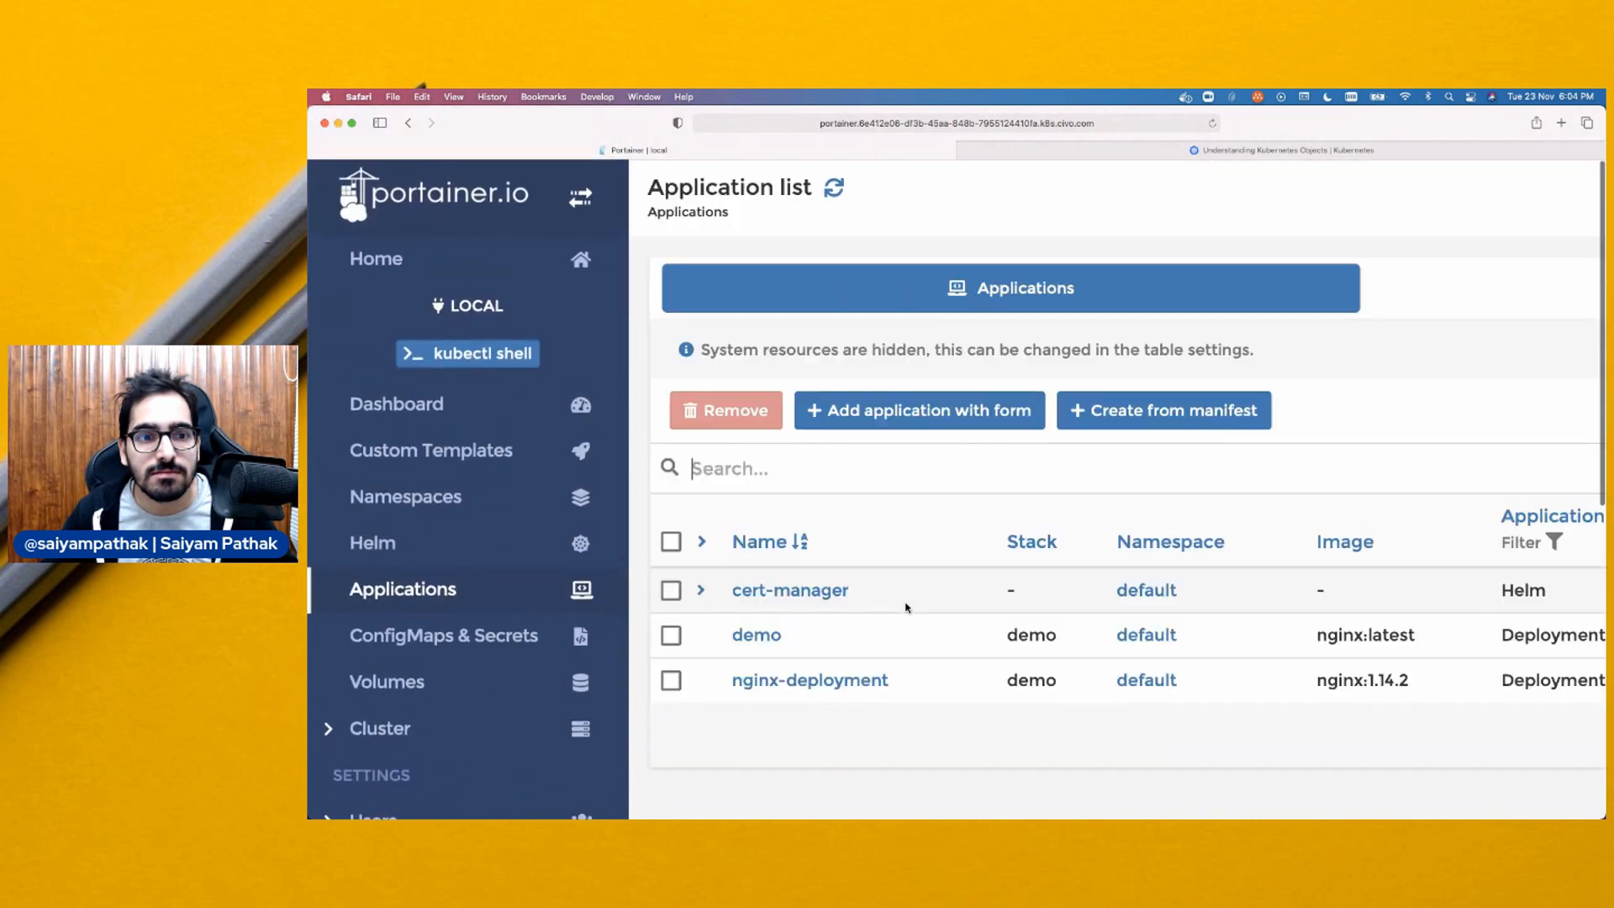
pyautogui.press('super+minus')
pyautogui.press('super+minus')
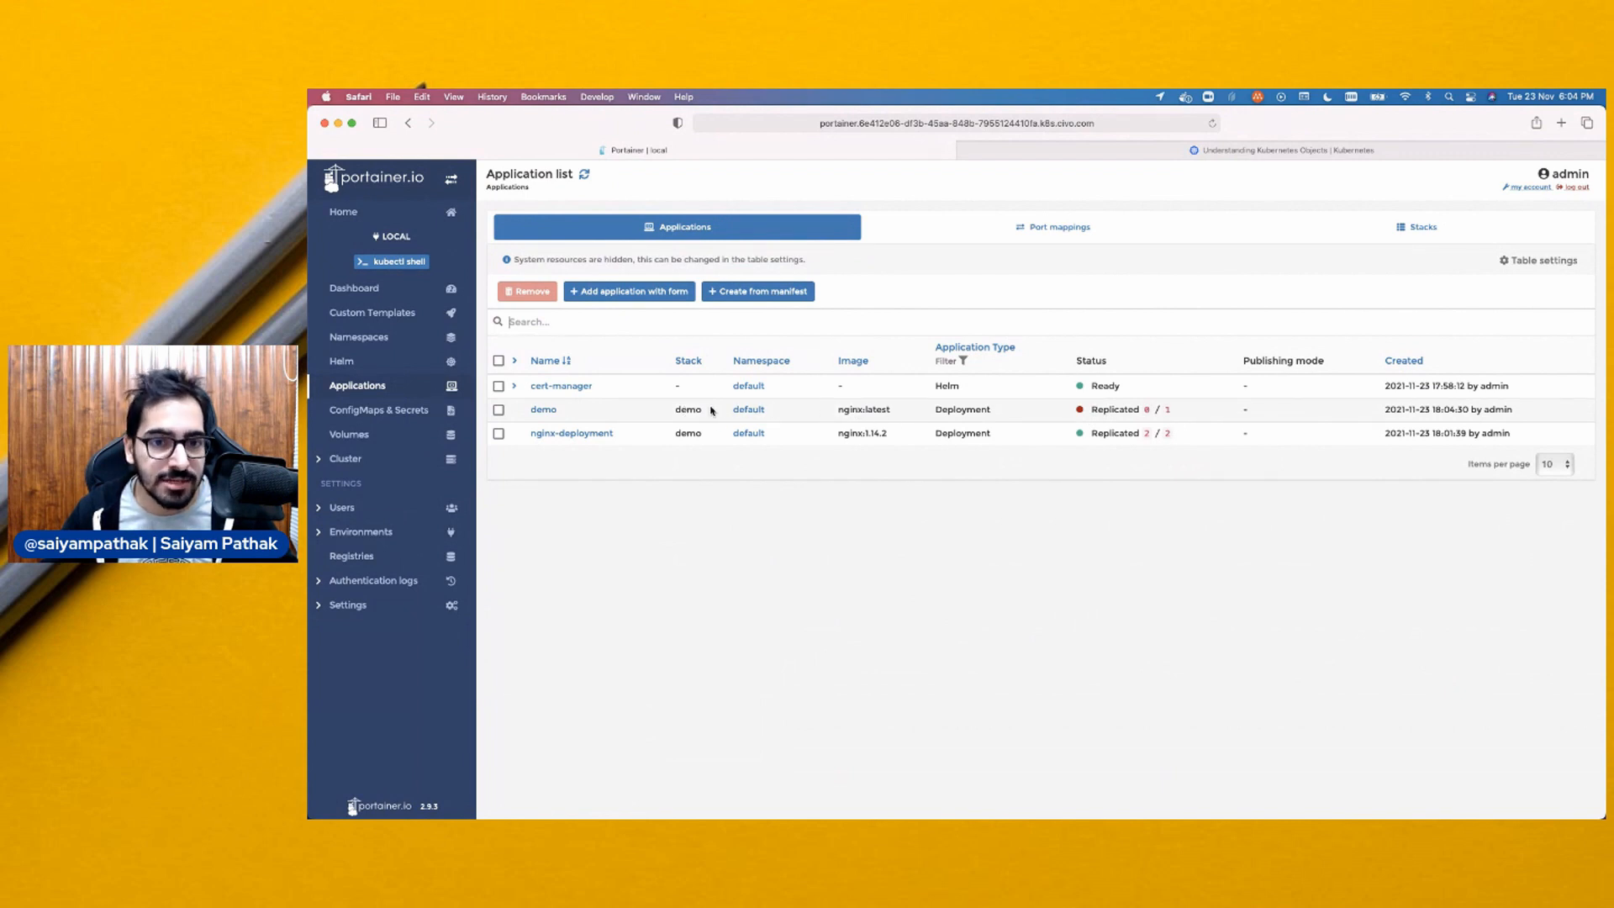
# Switch to the terminal and list the running pods with kubectl get pods
pyautogui.press('super+Tab')
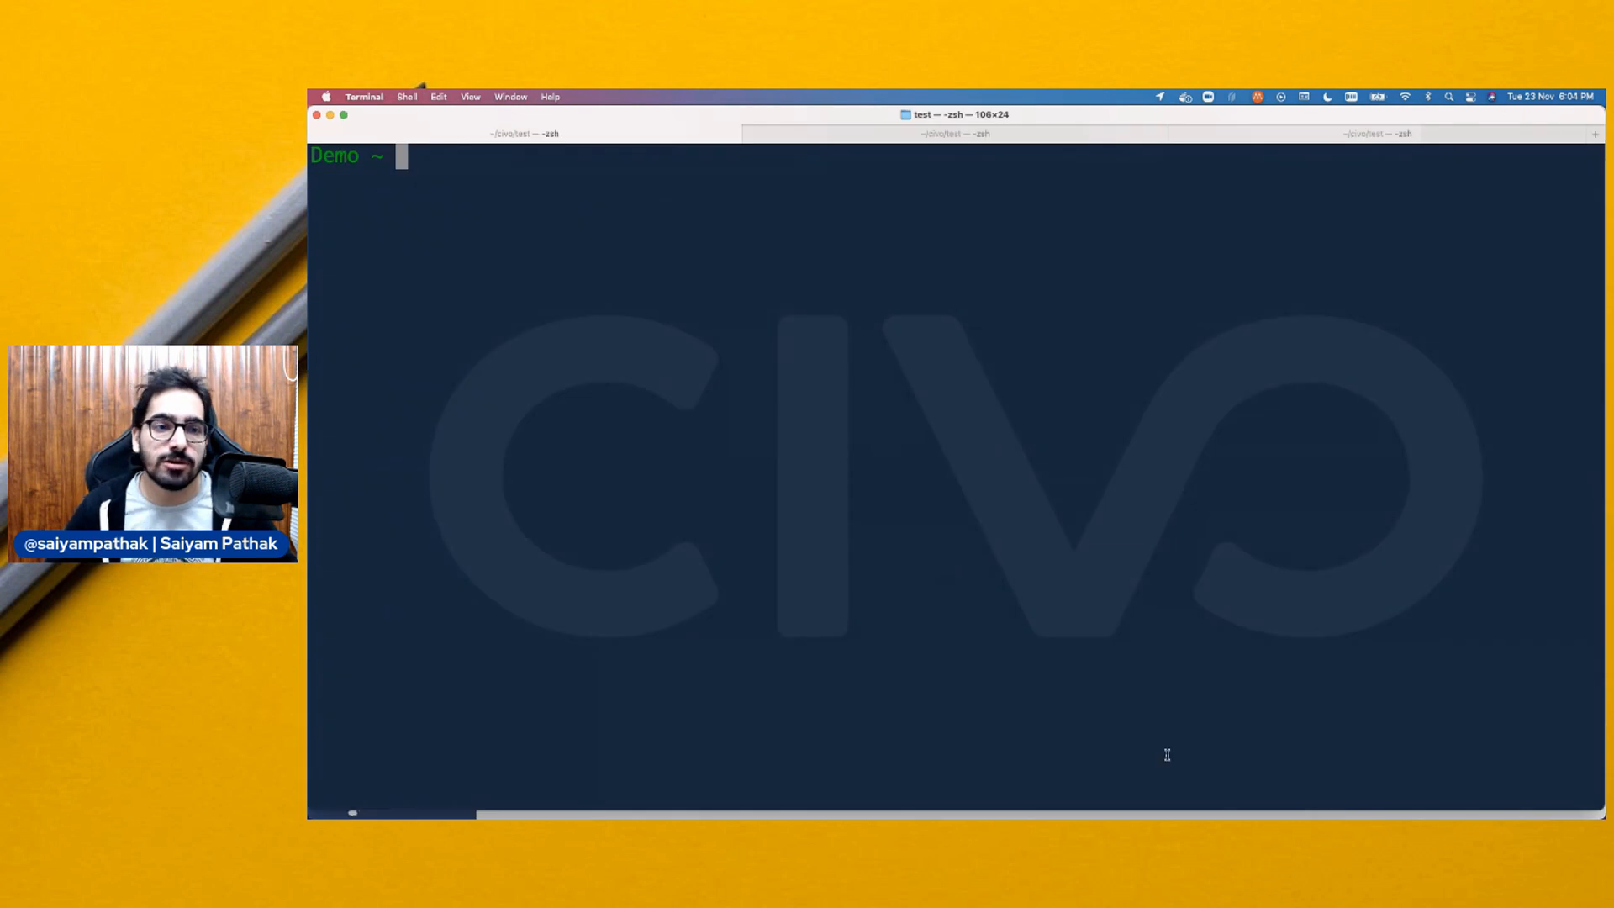
pyautogui.write('kubectl get ')
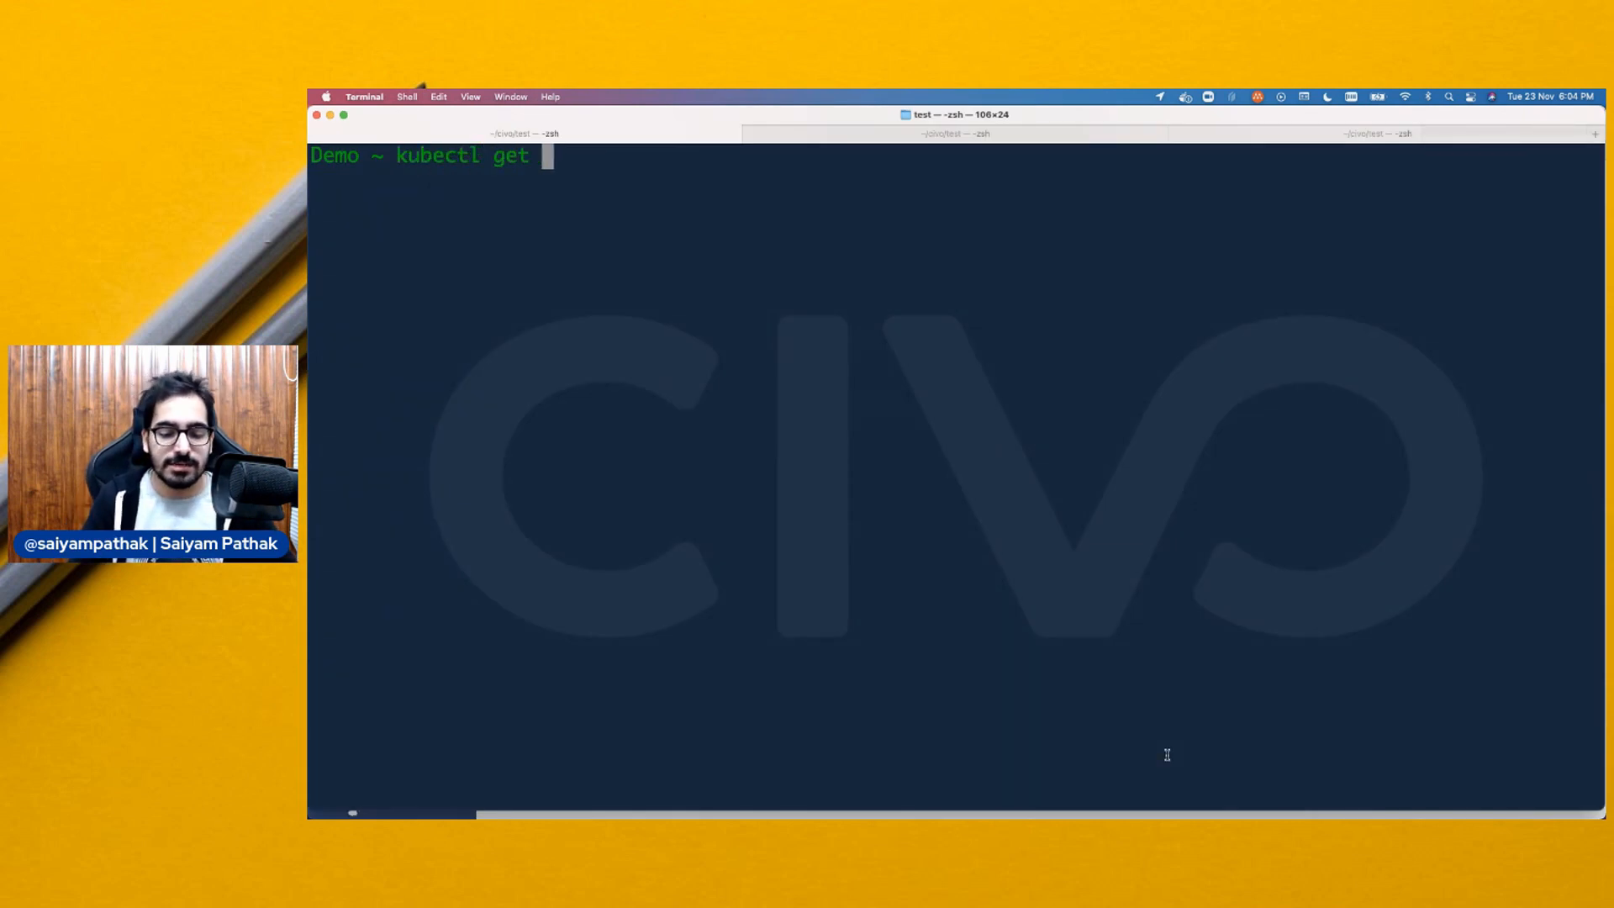
pyautogui.write('pods')
pyautogui.press('Return')
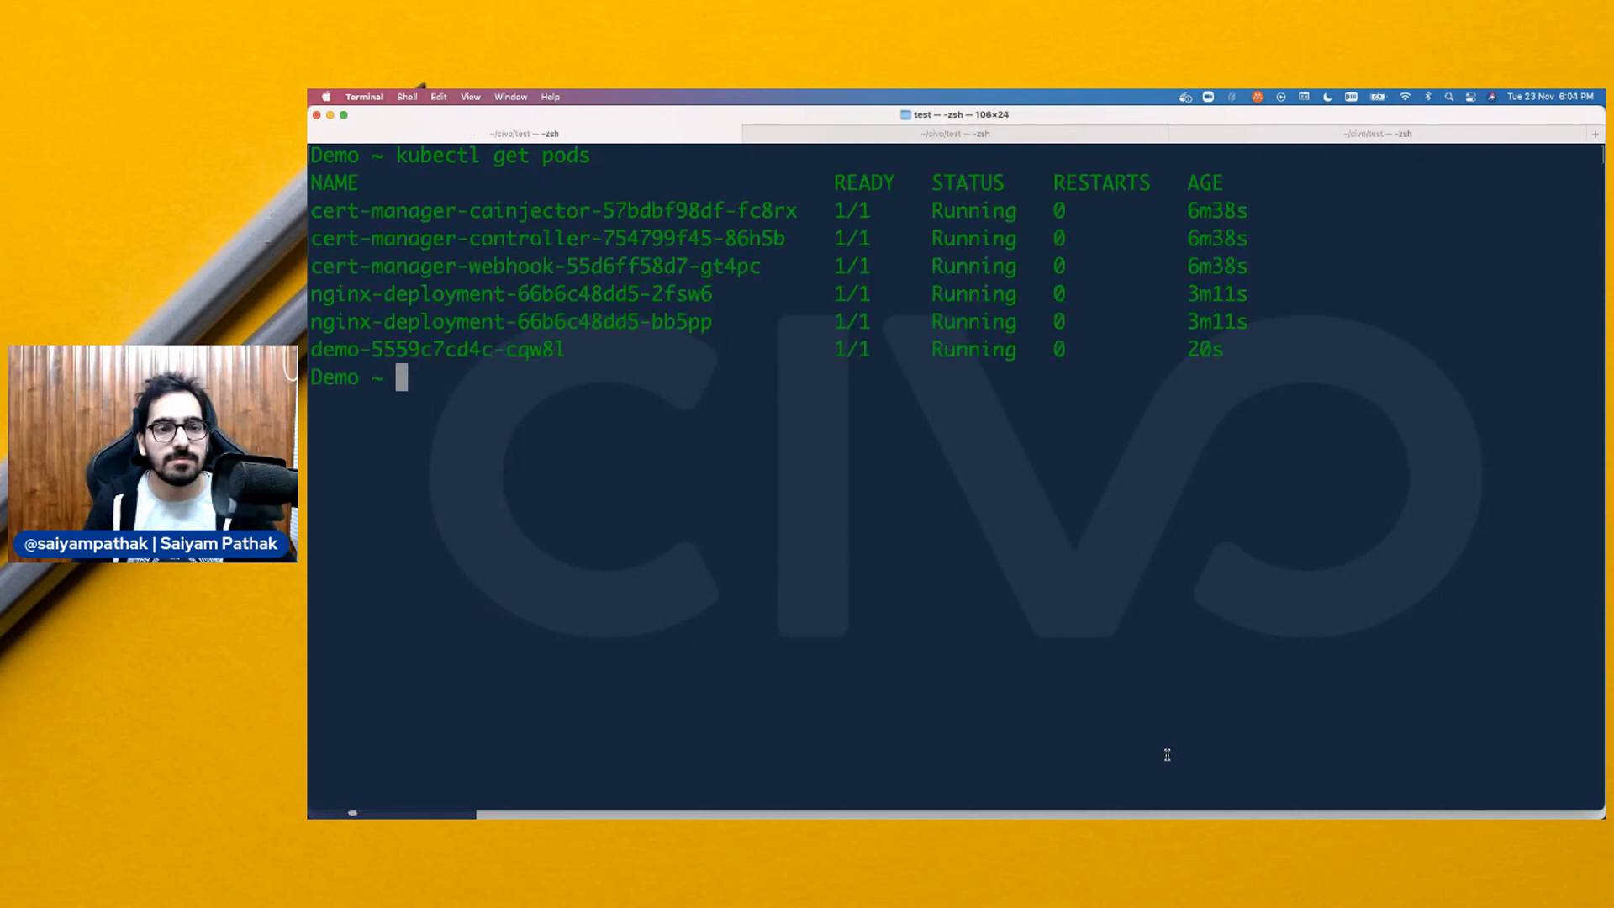
pyautogui.doubleClick(559, 350)
# Switch back to Portainer and start an application deployment from a manifest with the name tst
pyautogui.press('super+Tab')
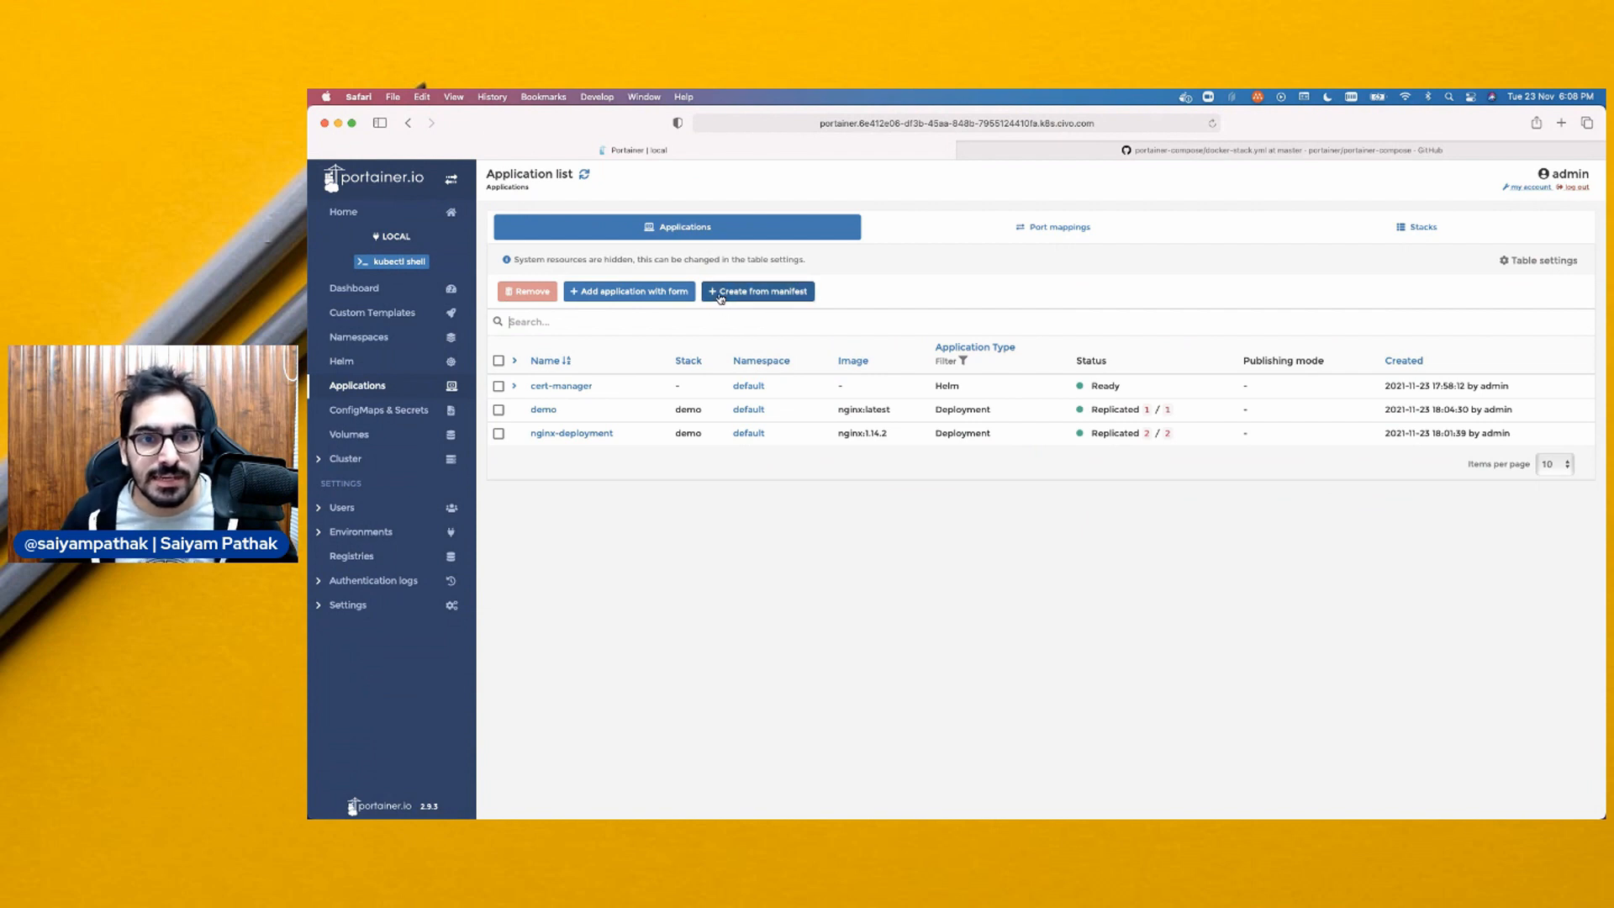
pyautogui.click(720, 294)
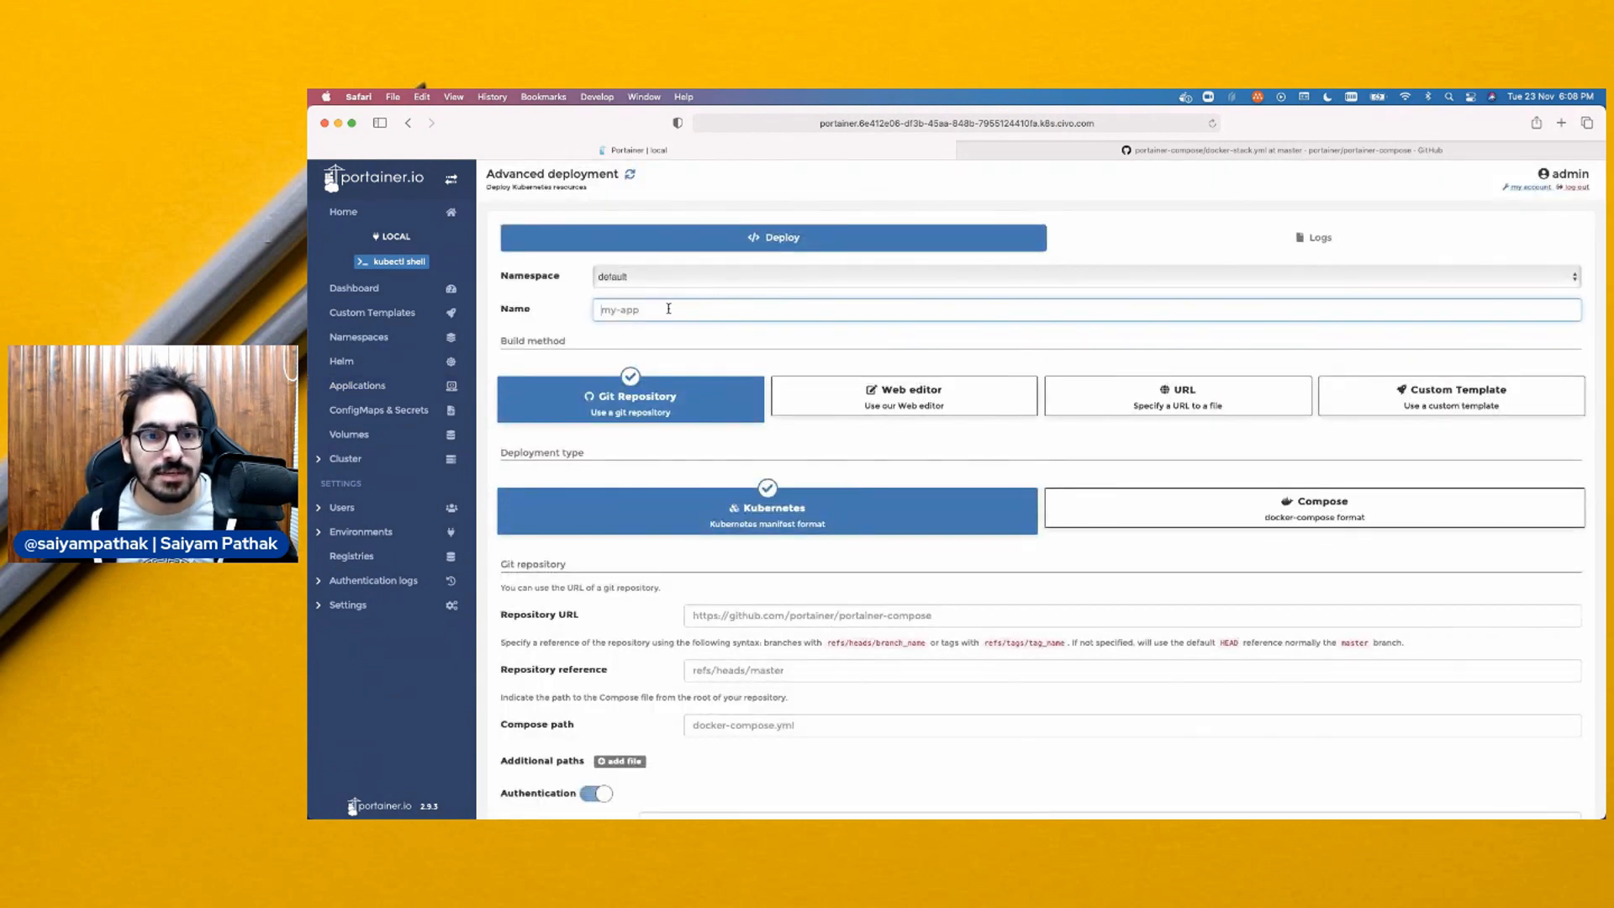
pyautogui.write('tst')
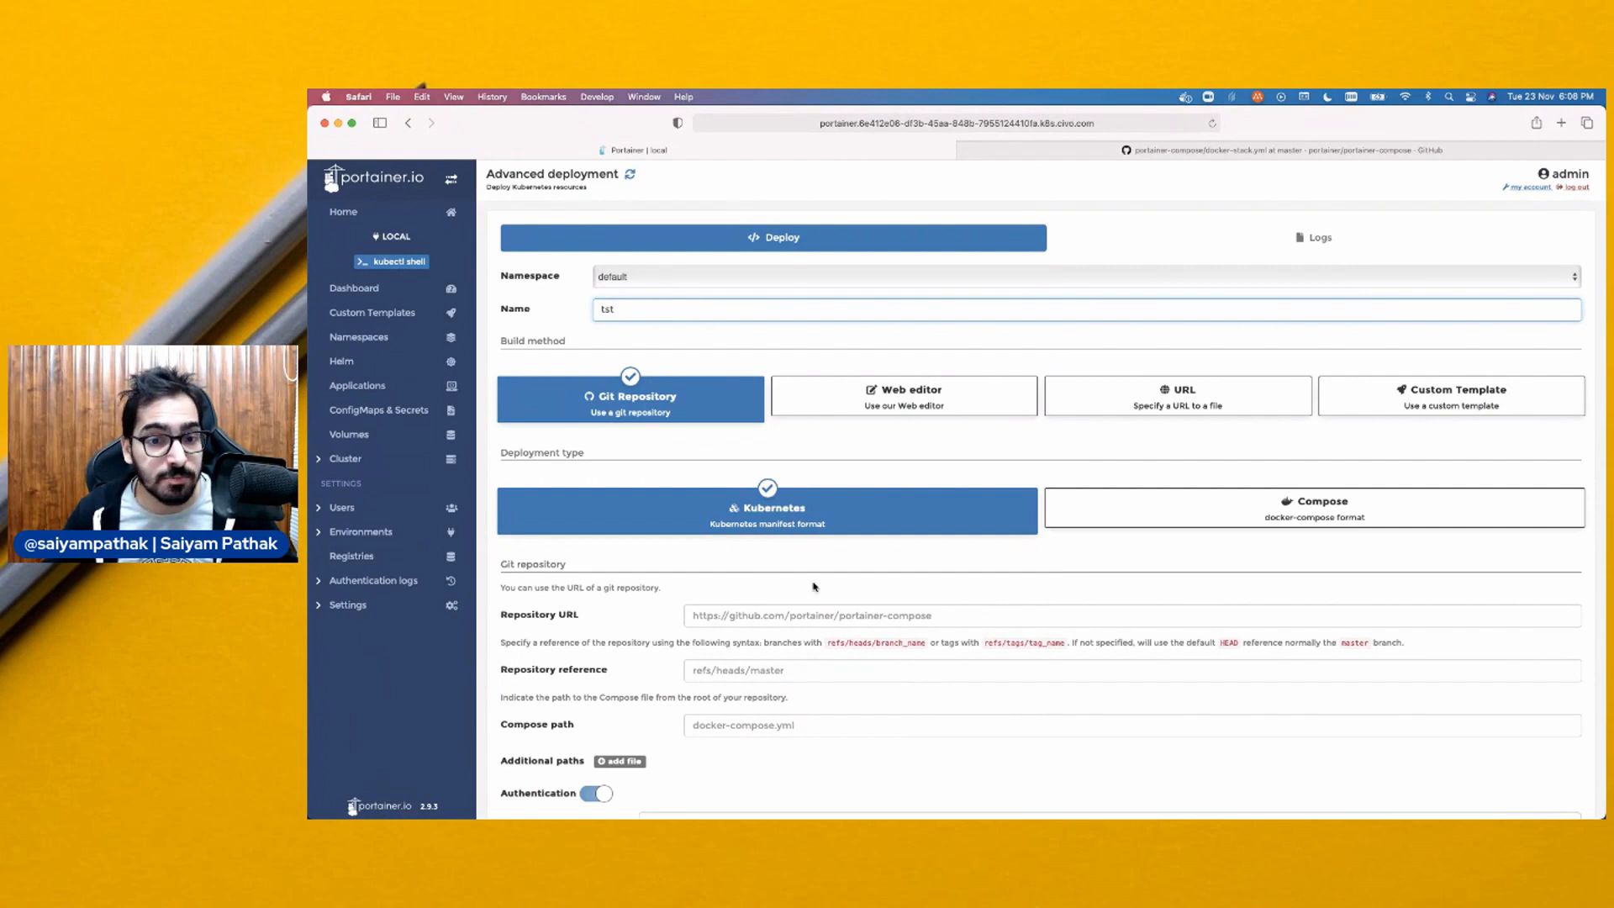
# Examine the Git repository build method's settings and compare the Compose and Kubernetes deployment types
pyautogui.click(802, 614)
pyautogui.scroll(-1, 757, 614)
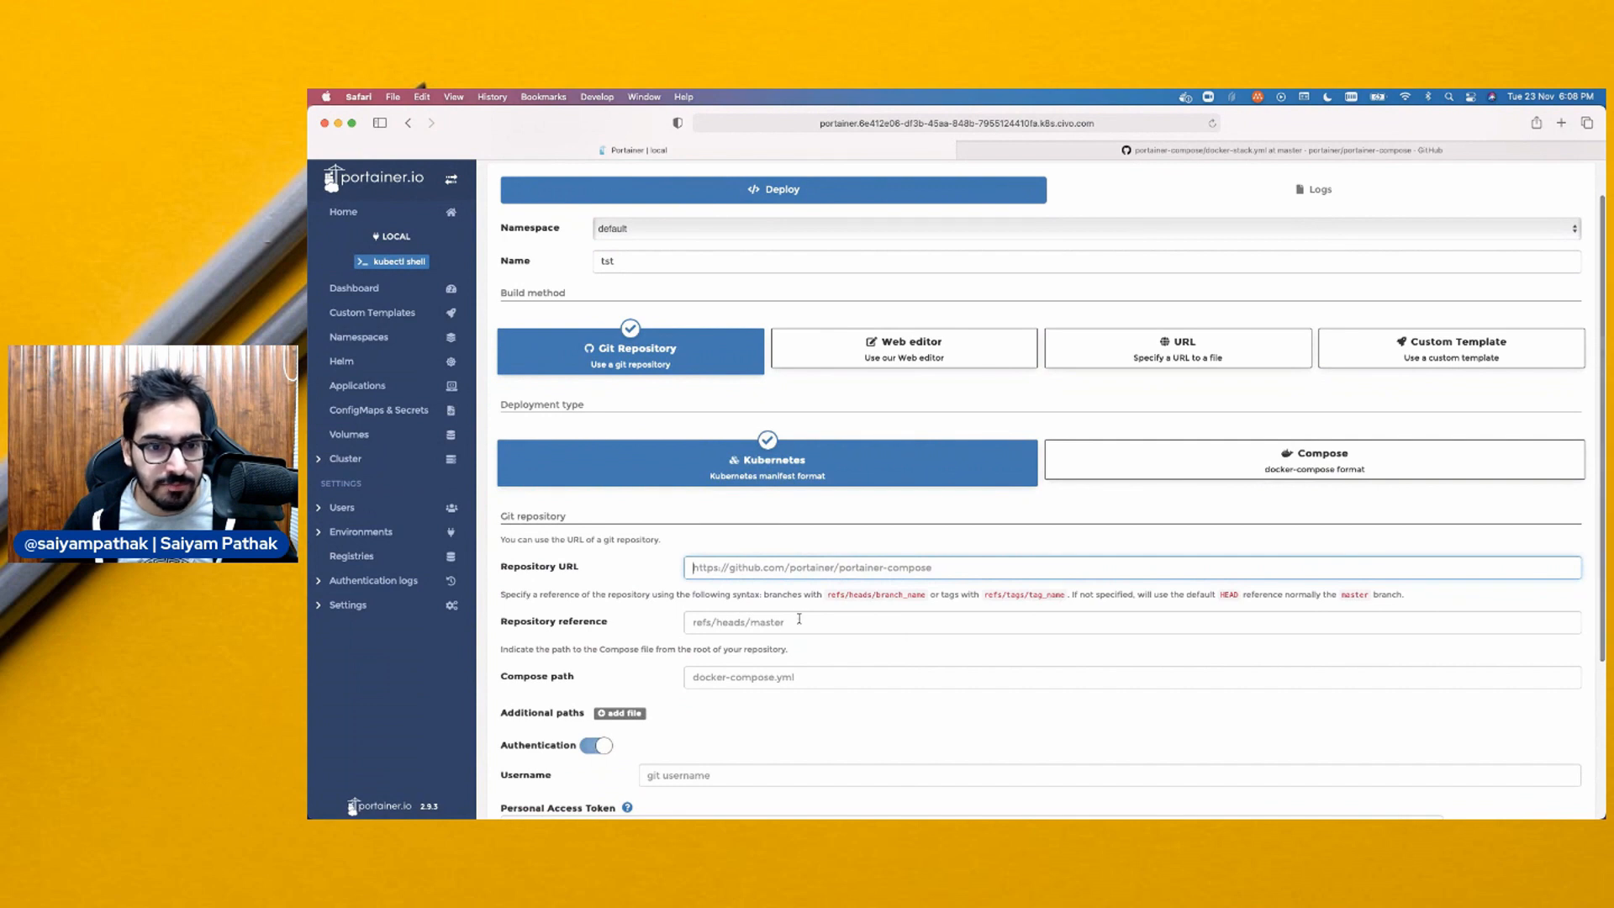
pyautogui.scroll(-2, 743, 663)
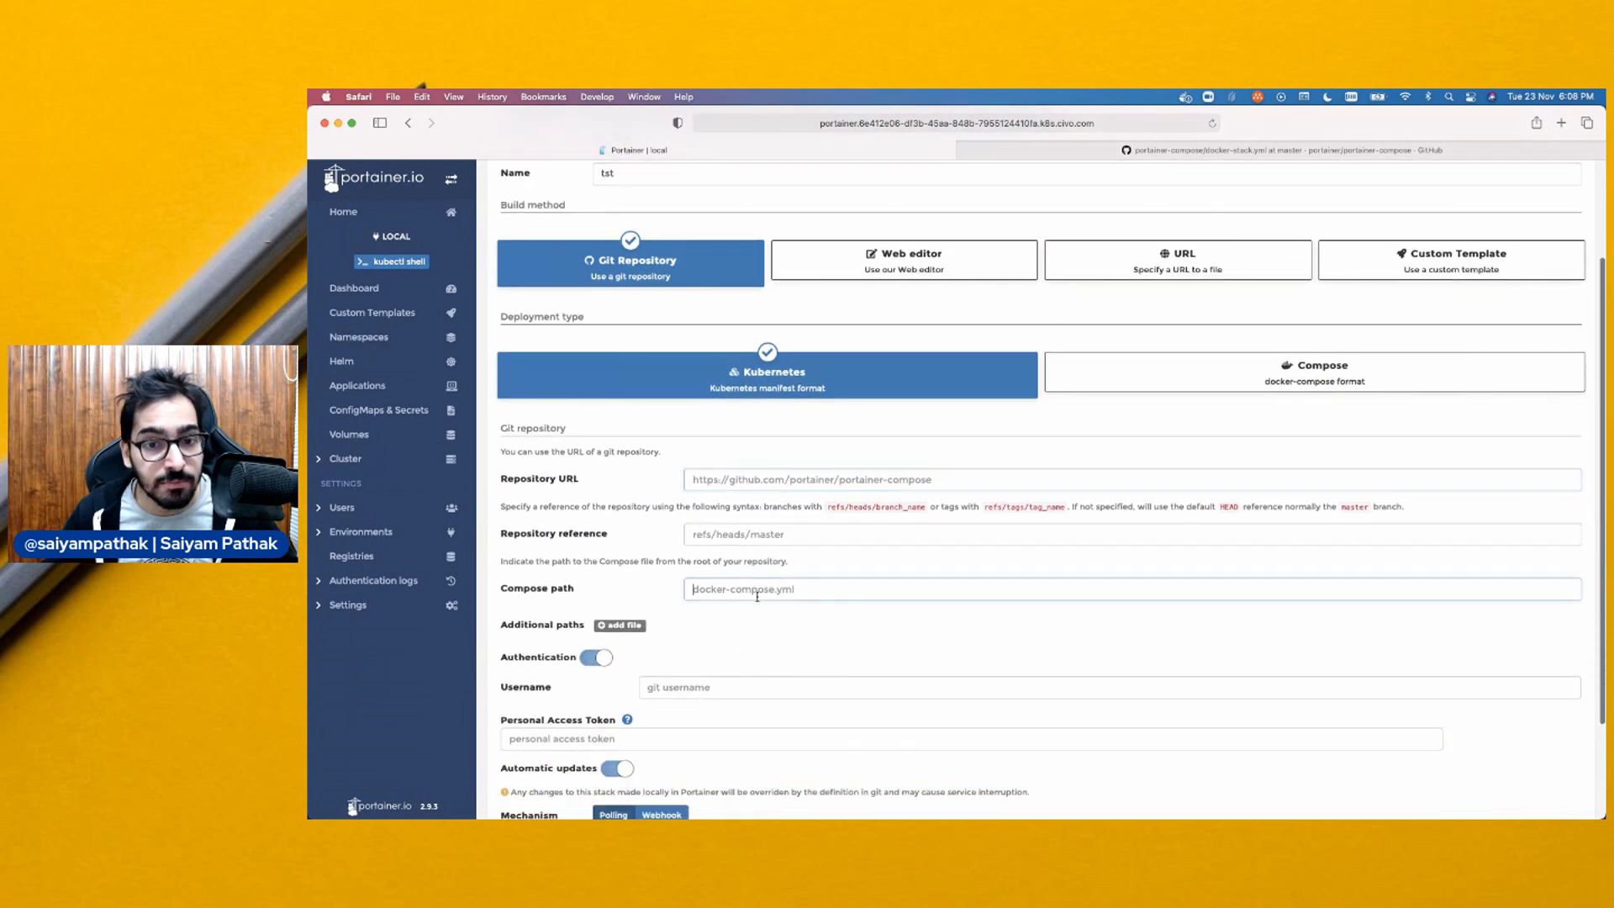
pyautogui.click(1288, 388)
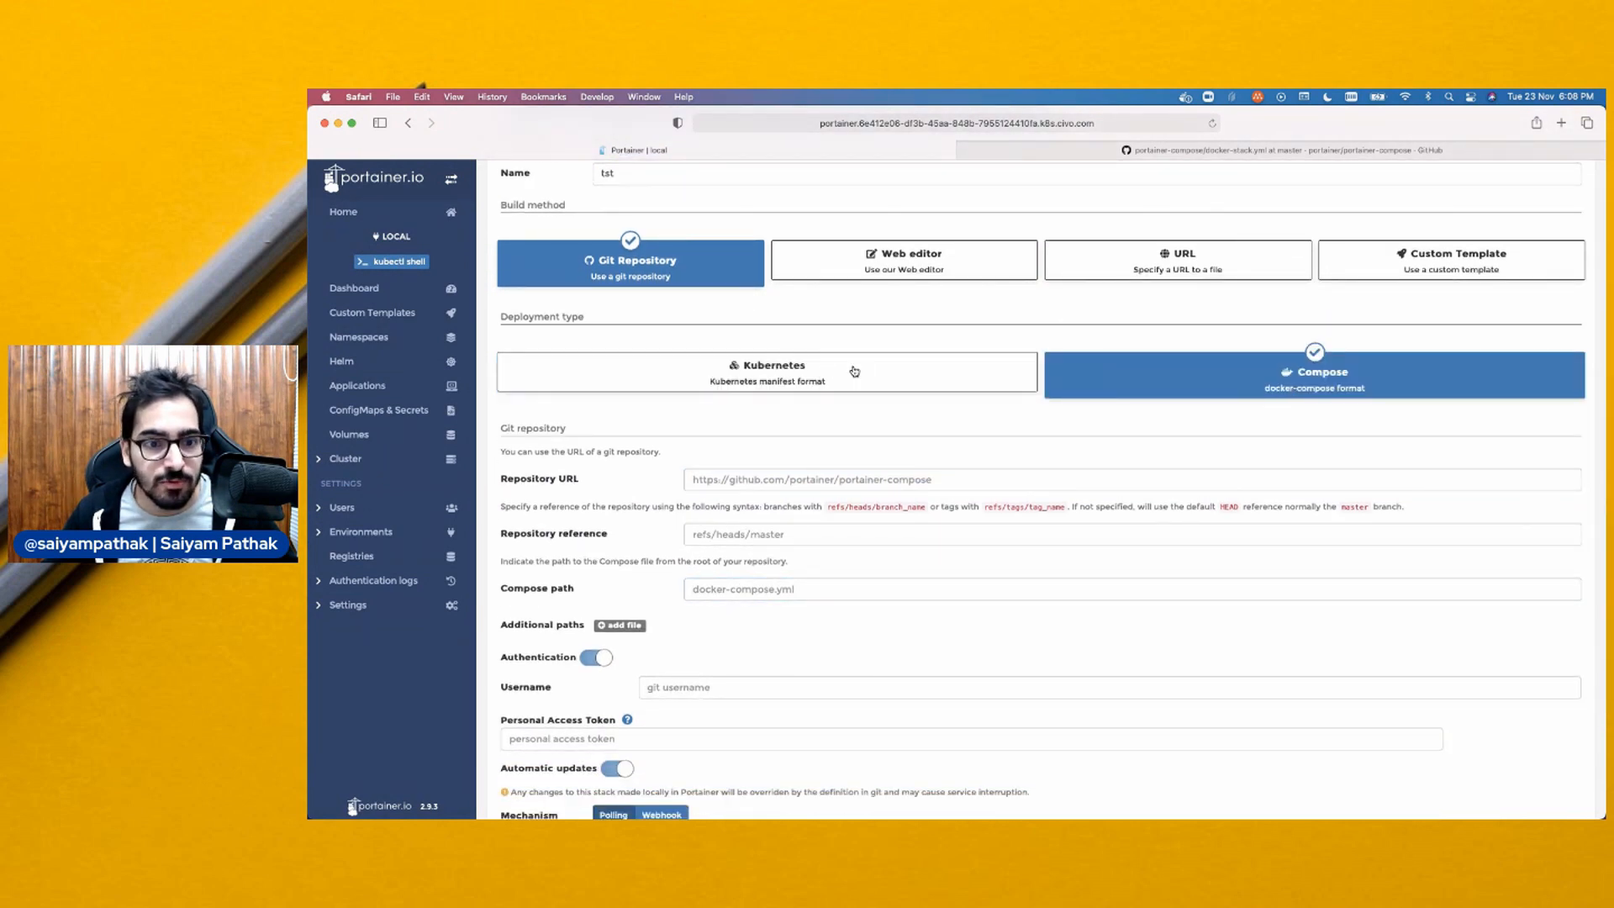
pyautogui.click(782, 386)
pyautogui.scroll(-3, 785, 637)
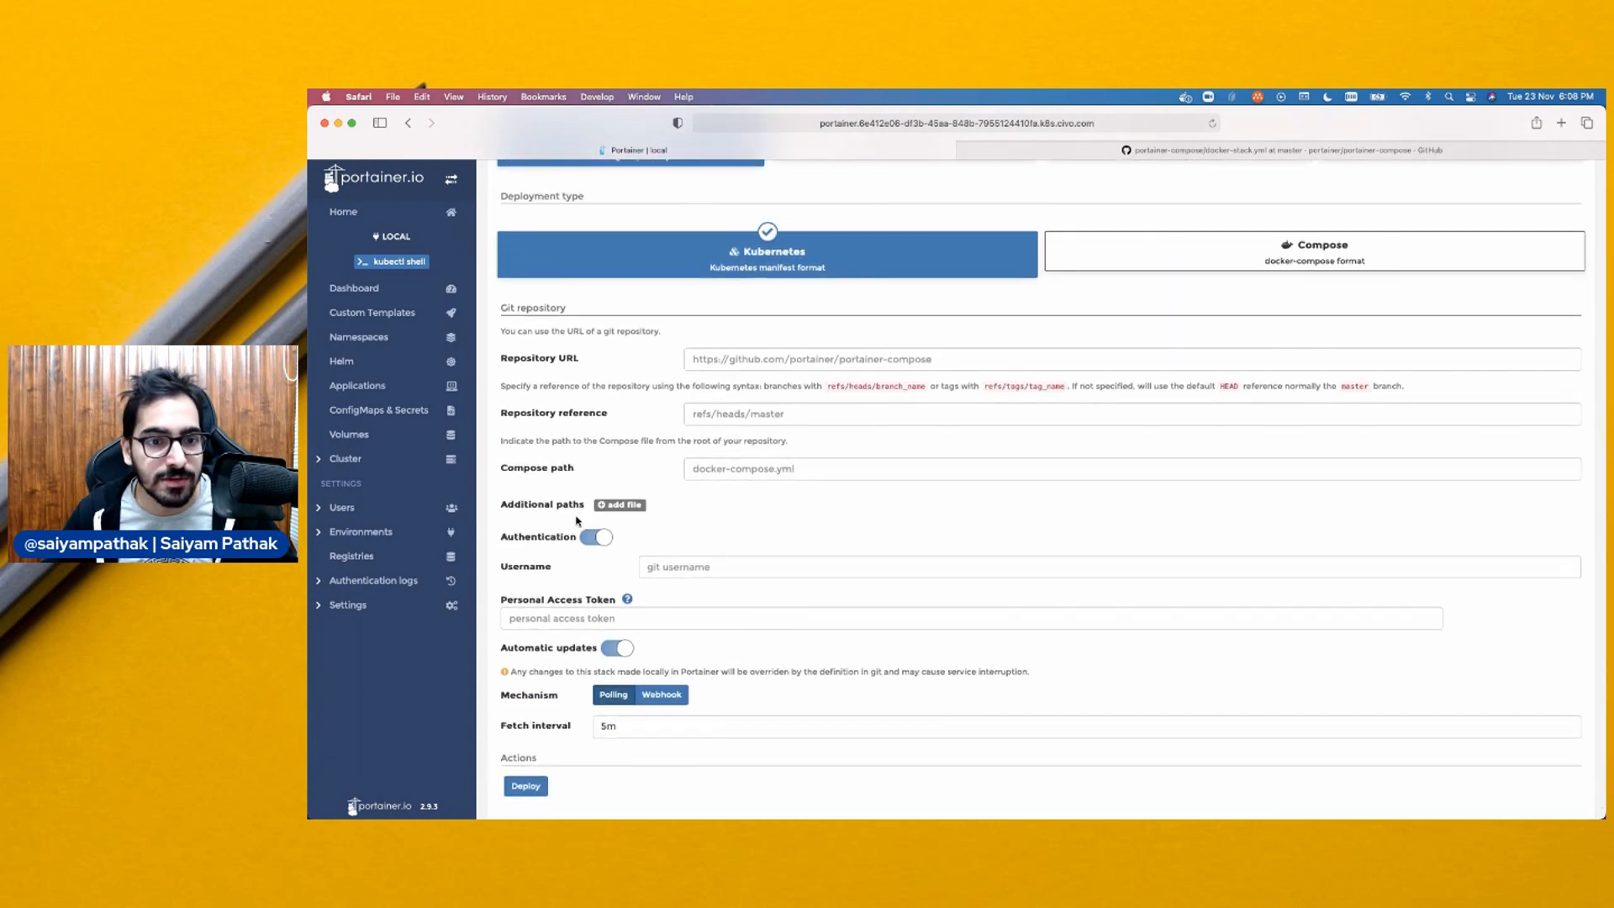
# Look through the Web editor, URL and Custom Template build methods for the manifest deployment
pyautogui.scroll(5, 688, 578)
pyautogui.click(904, 396)
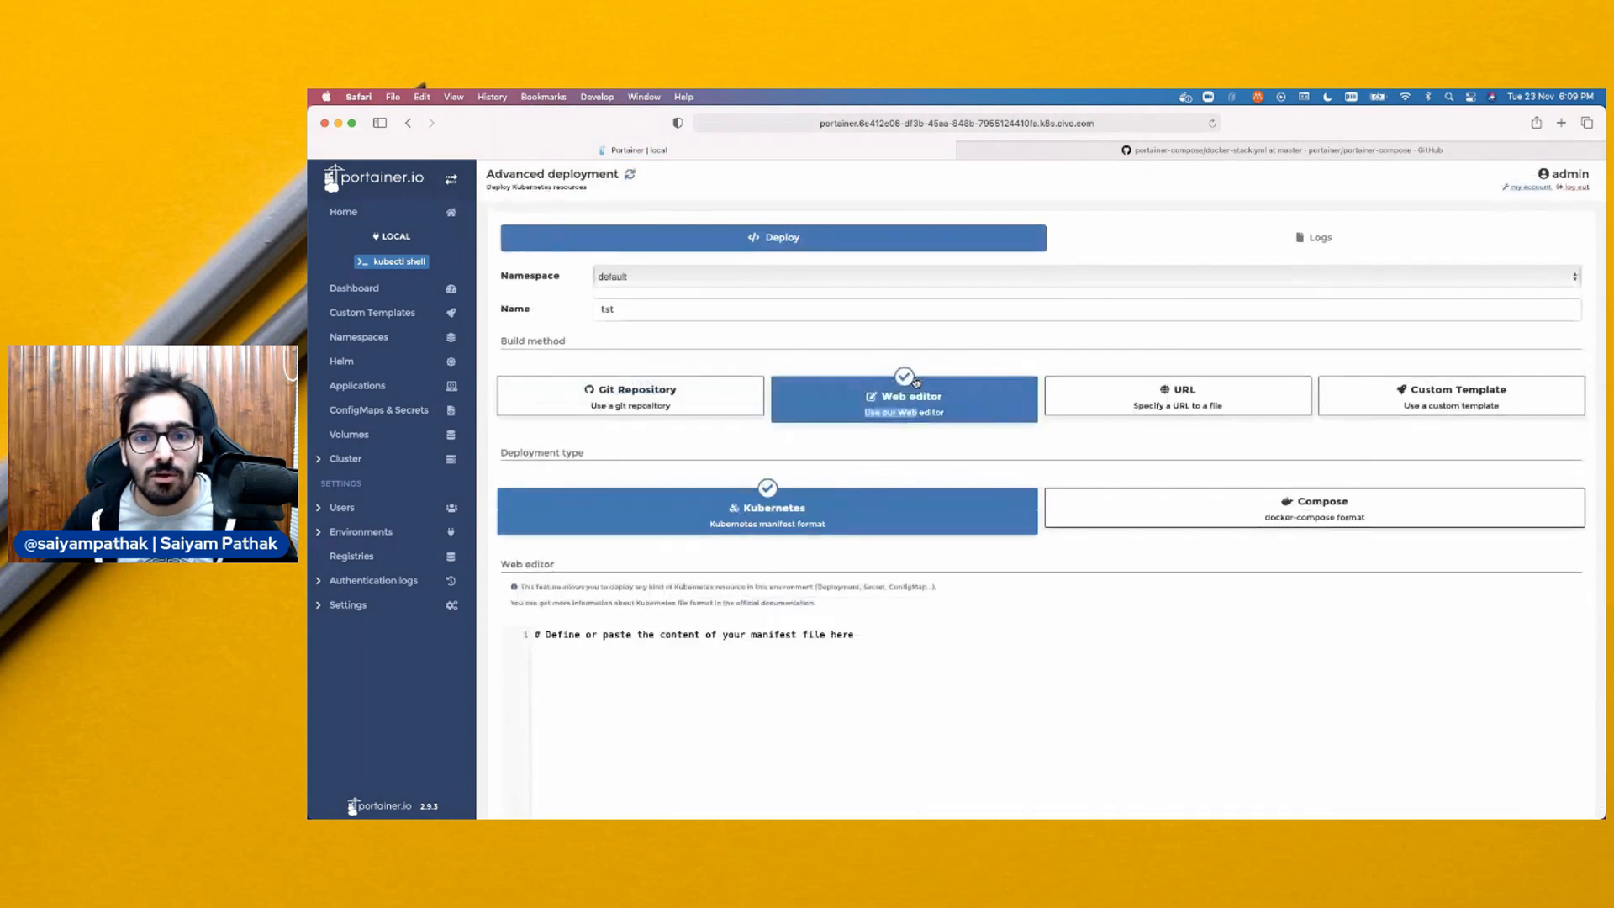
pyautogui.click(1174, 408)
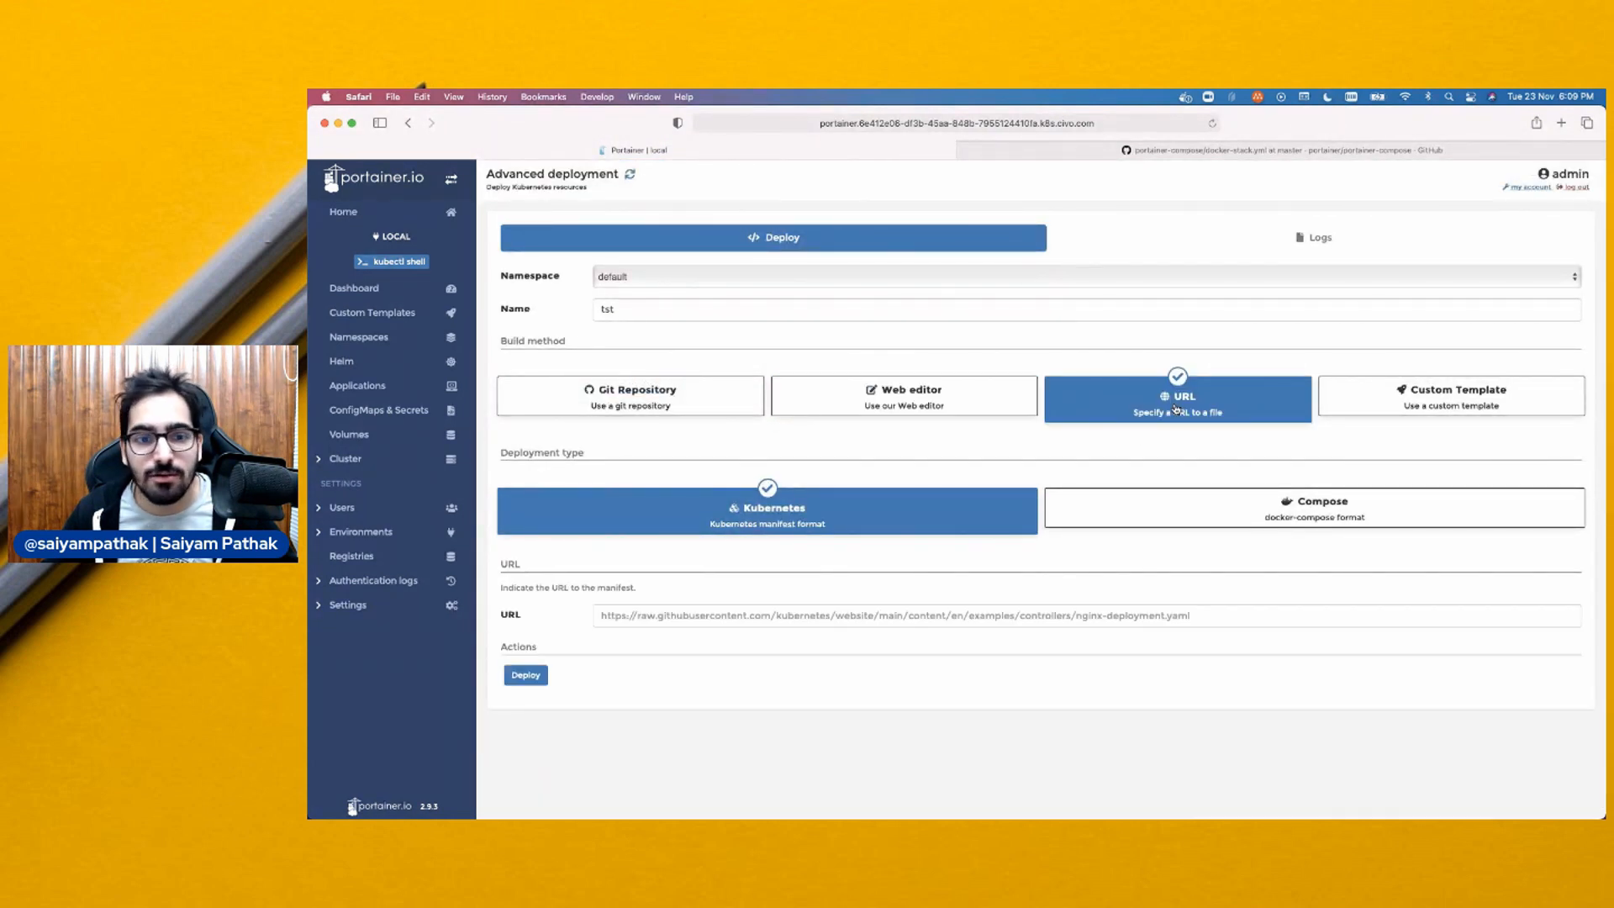
pyautogui.click(1395, 412)
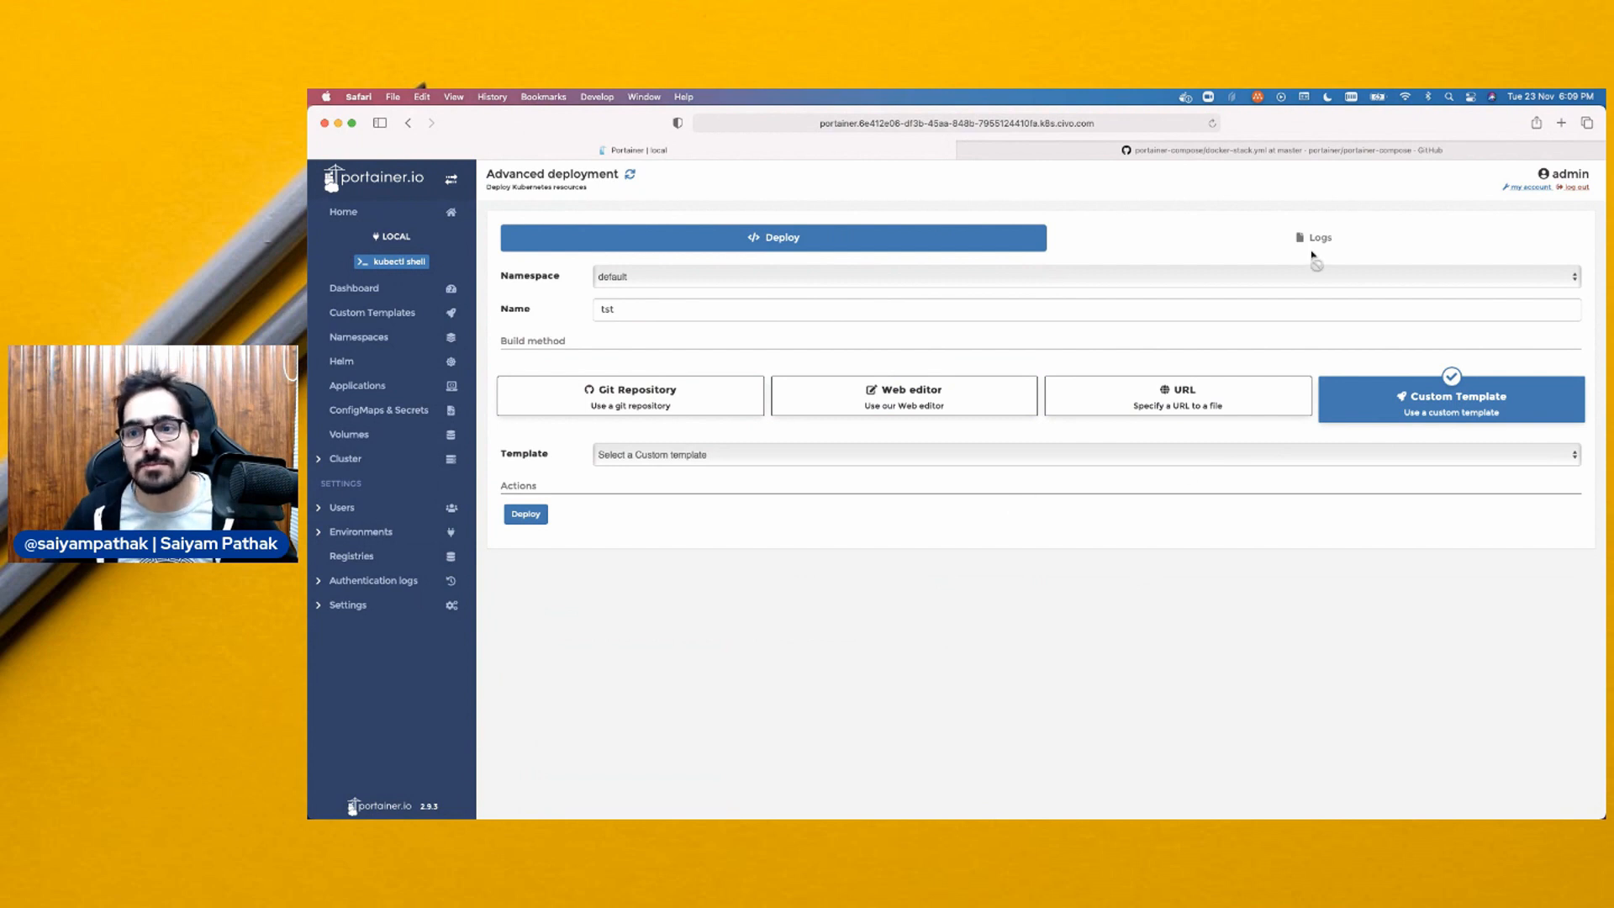
# Start a new ConfigMap configuration named demo in the demo-portainer namespace
pyautogui.click(406, 345)
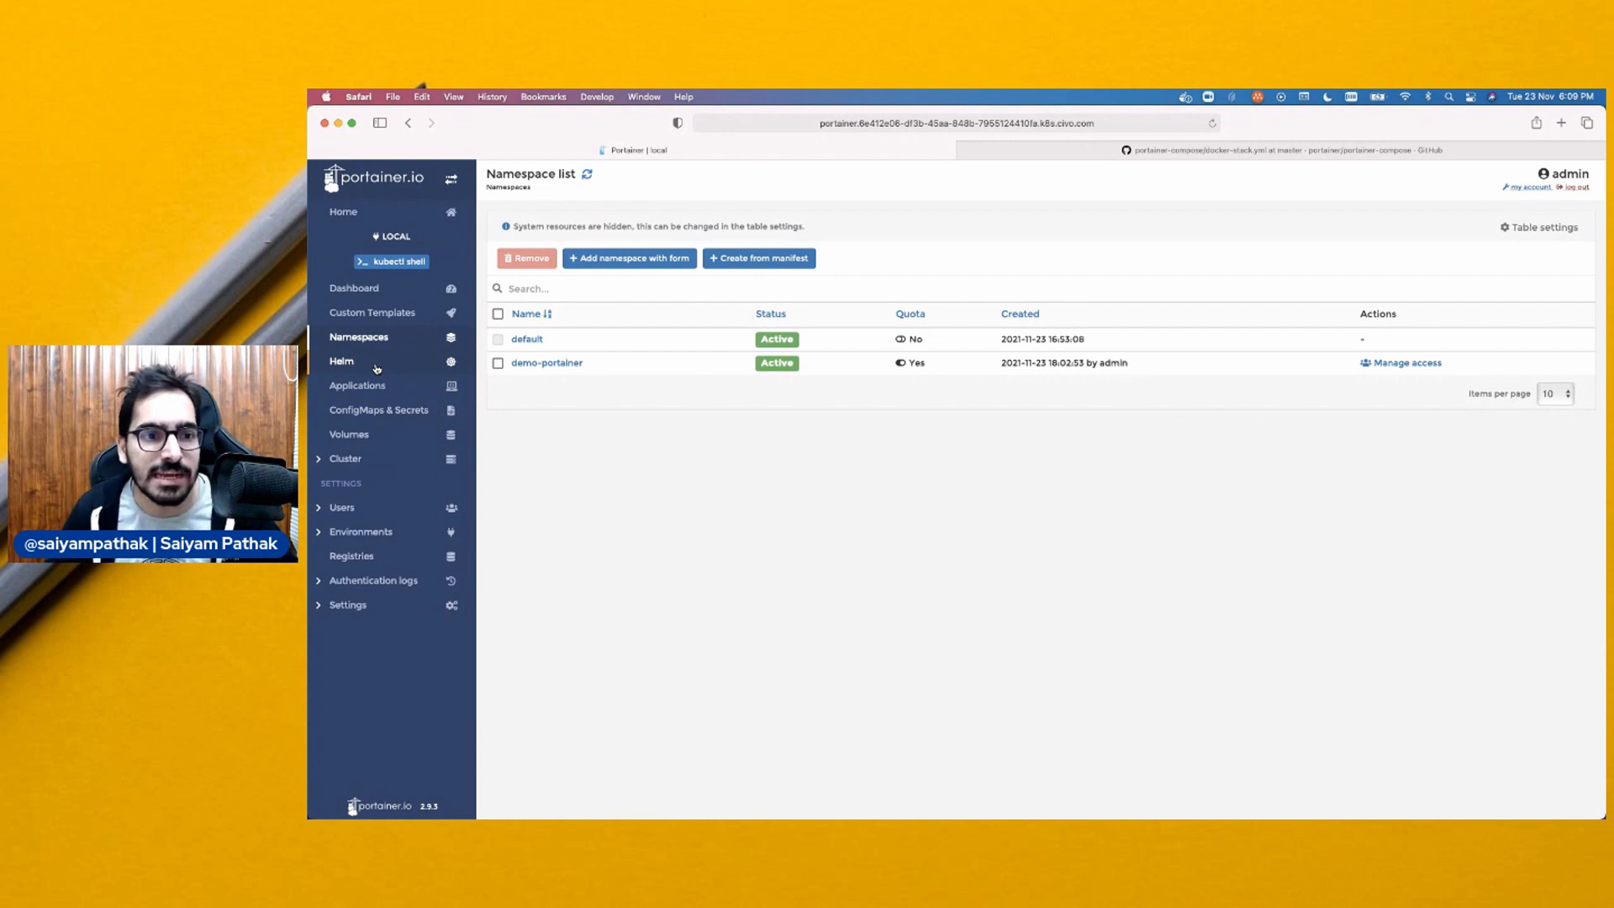
pyautogui.click(380, 411)
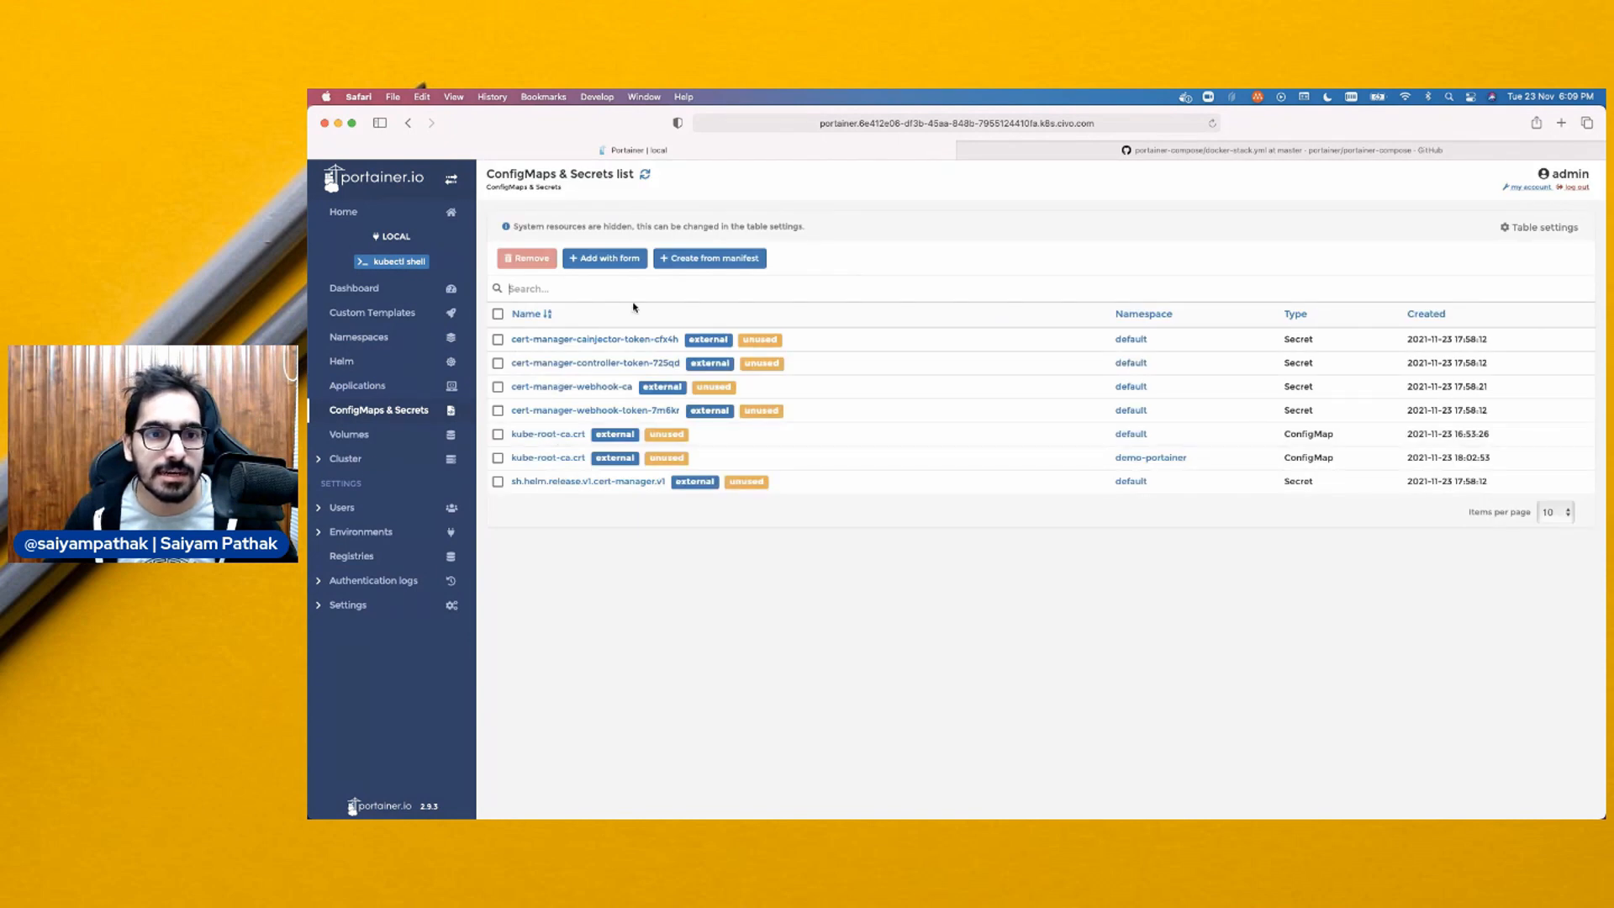
pyautogui.click(606, 260)
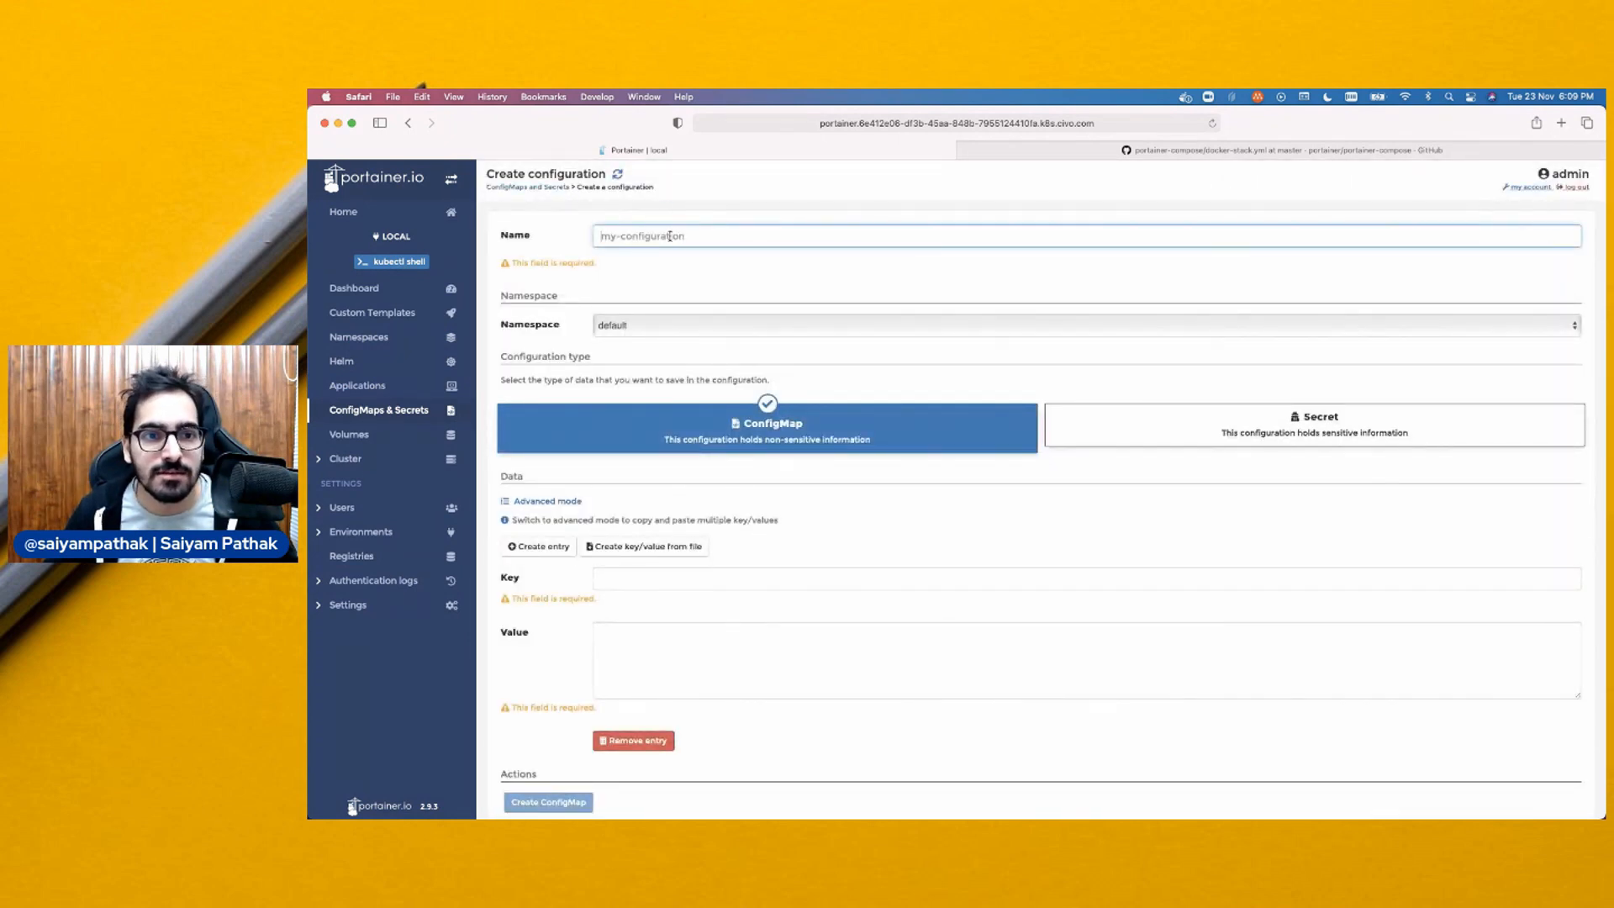
pyautogui.write('demo')
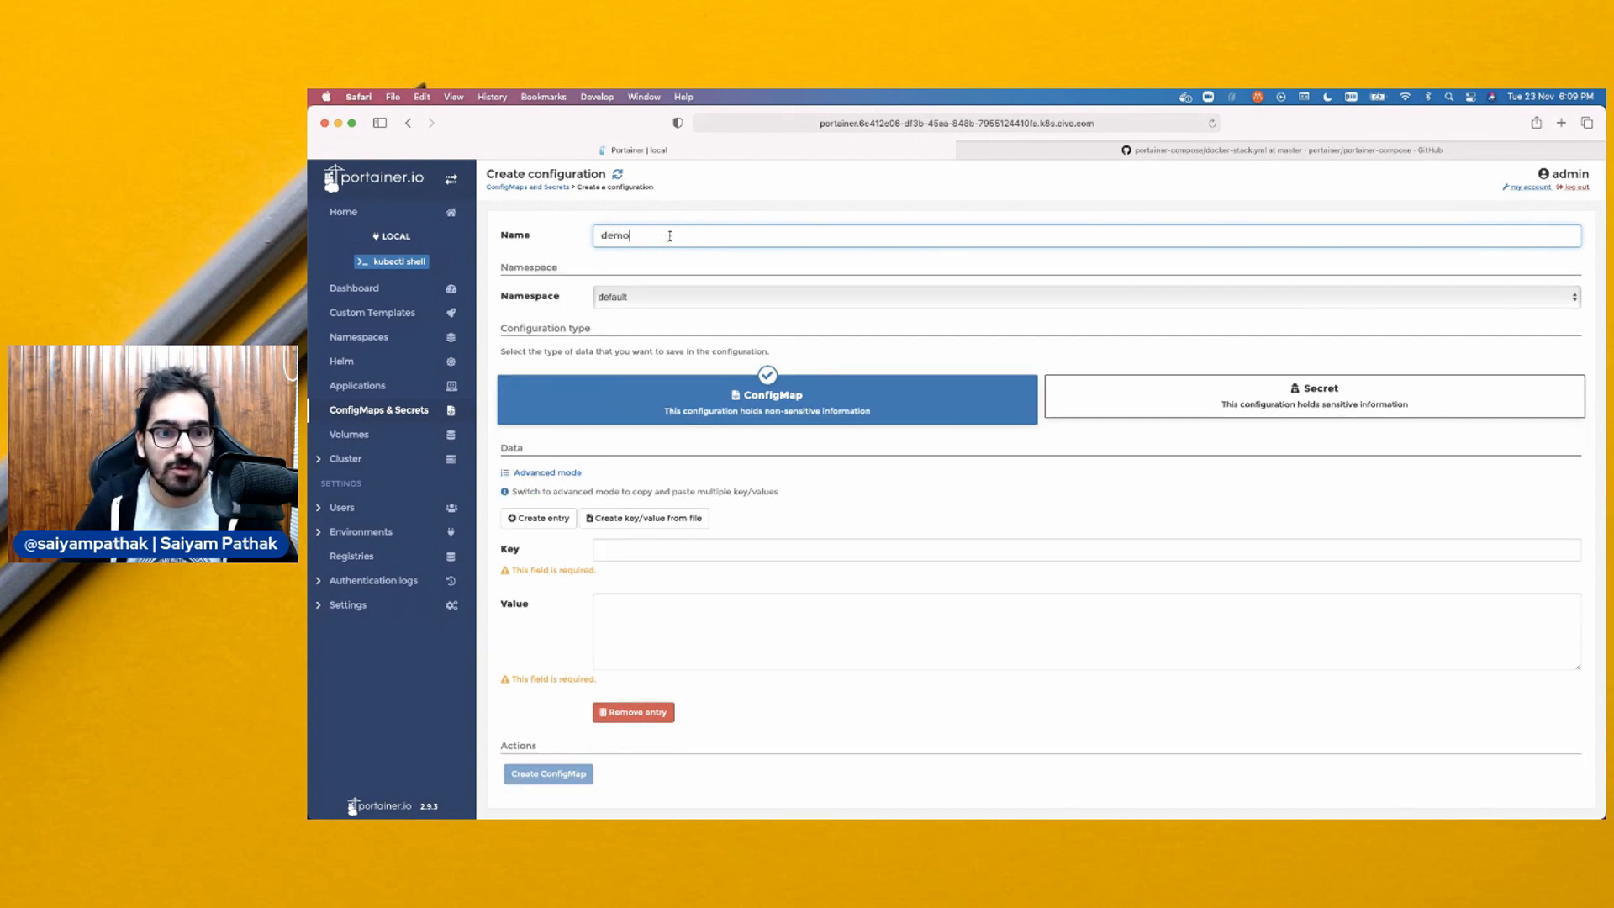
pyautogui.click(668, 298)
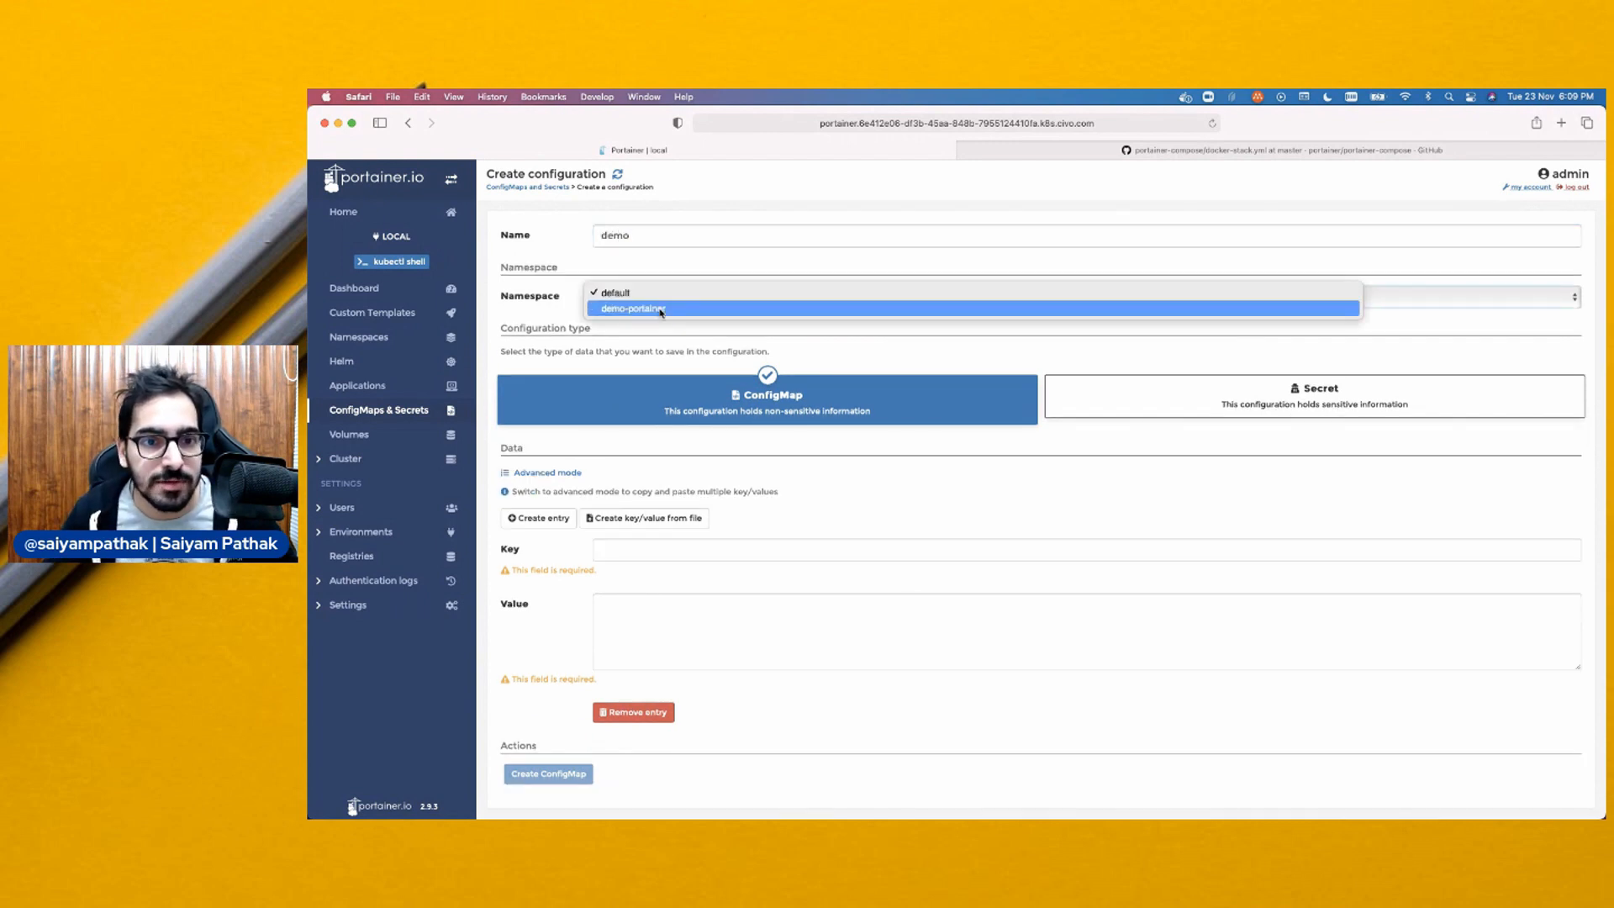
pyautogui.click(670, 308)
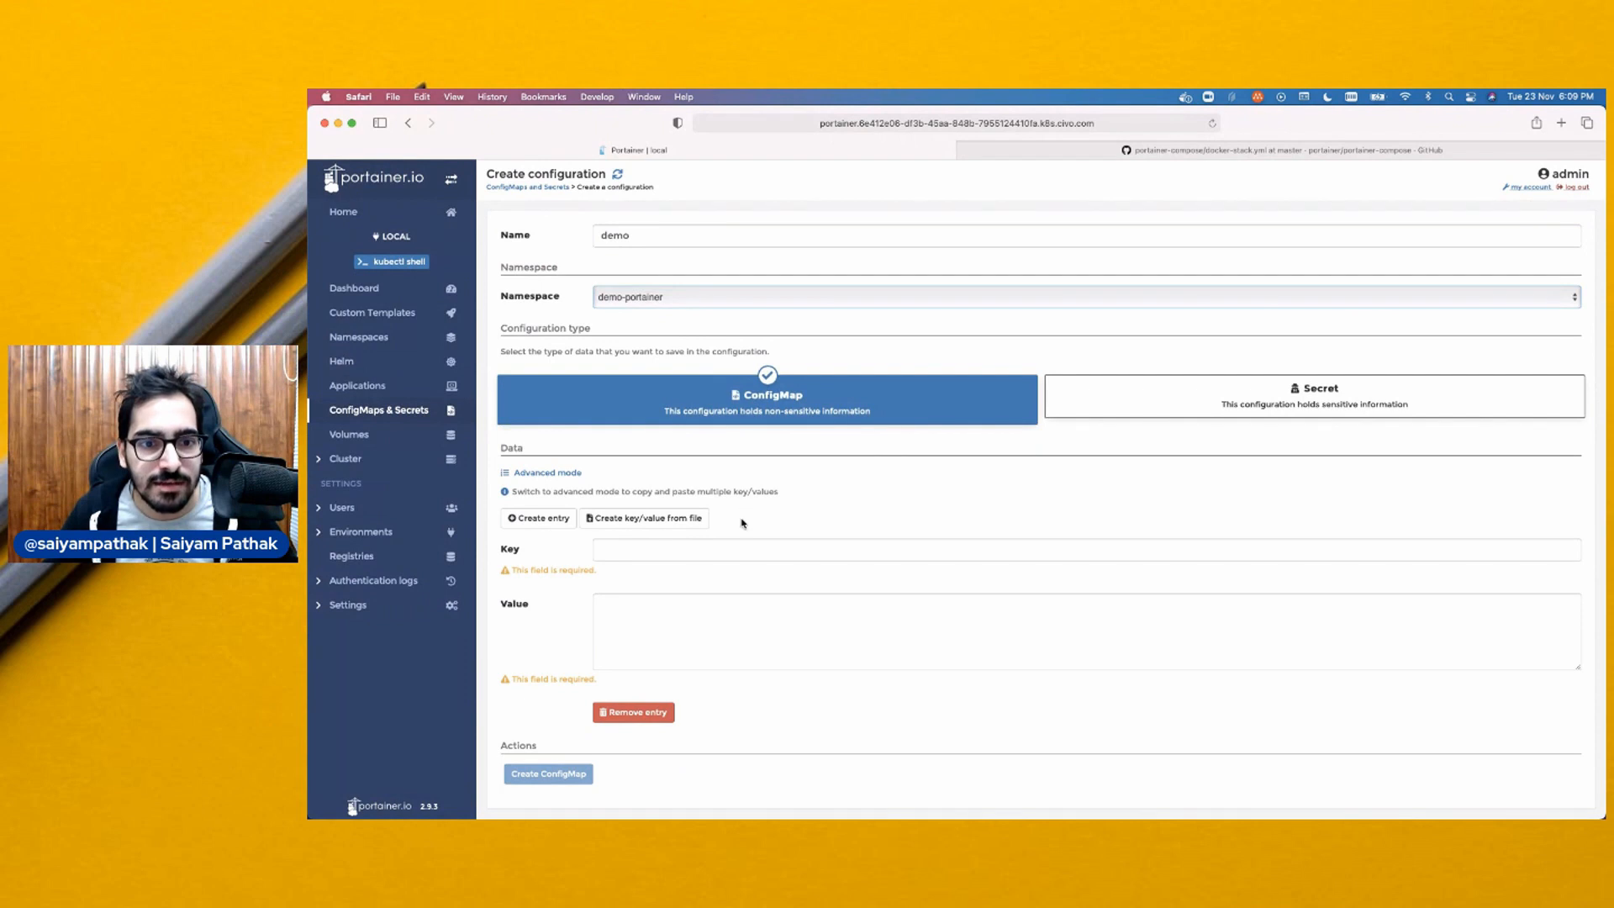
# Add a data entry with key test and value "subscribe to the channel", and create the ConfigMap
pyautogui.click(668, 549)
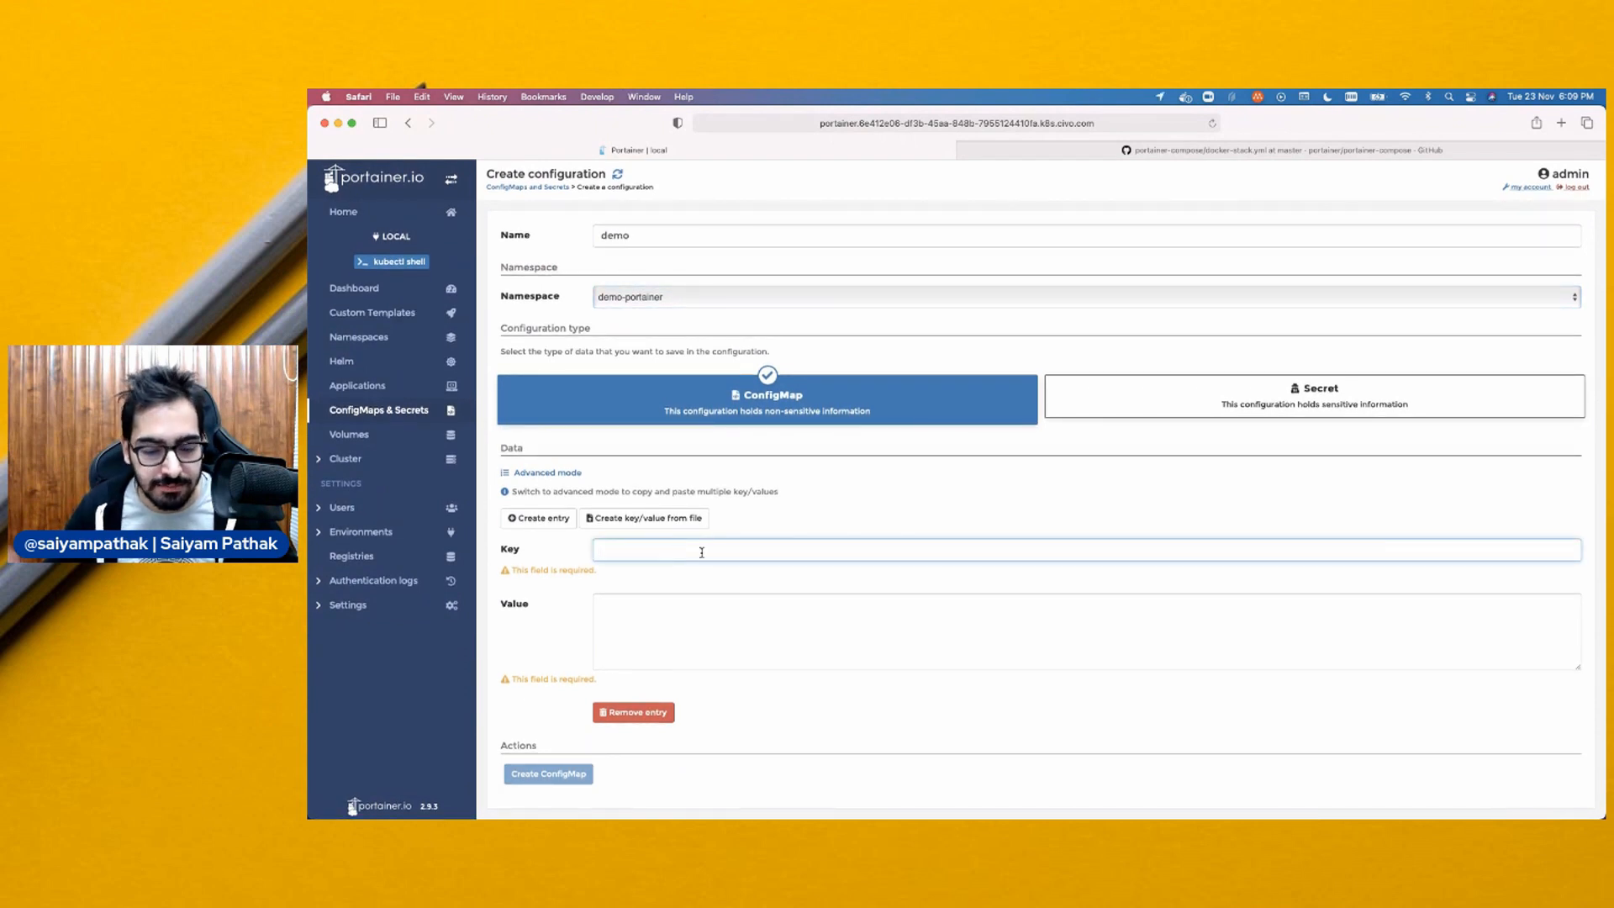
pyautogui.write('test')
pyautogui.click(694, 629)
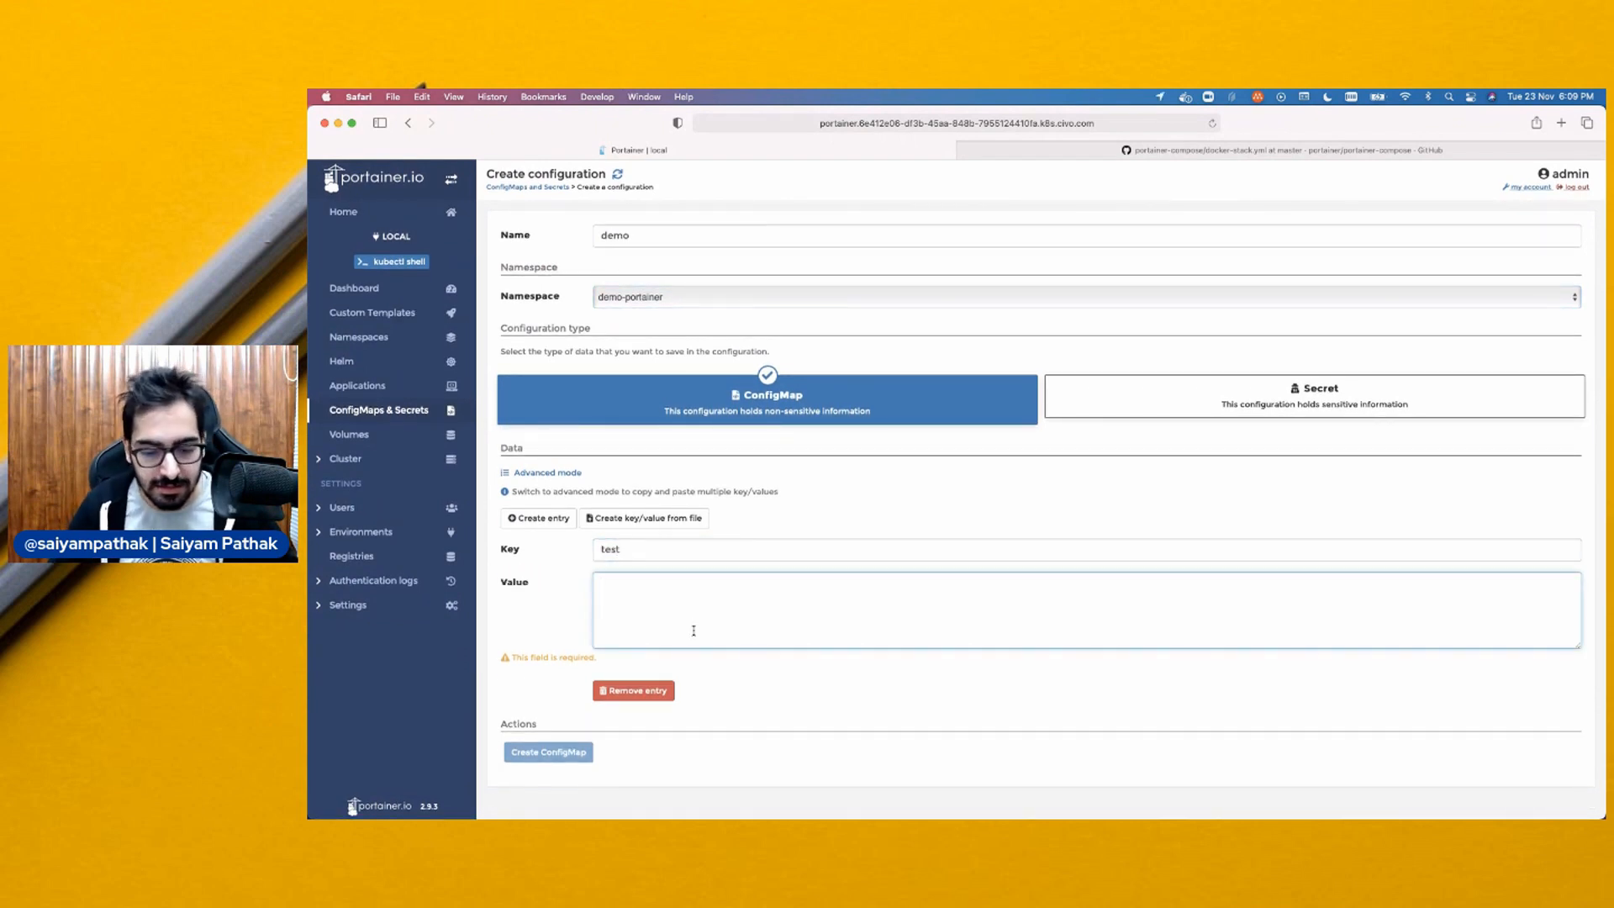
pyautogui.write('subscribe to the cha')
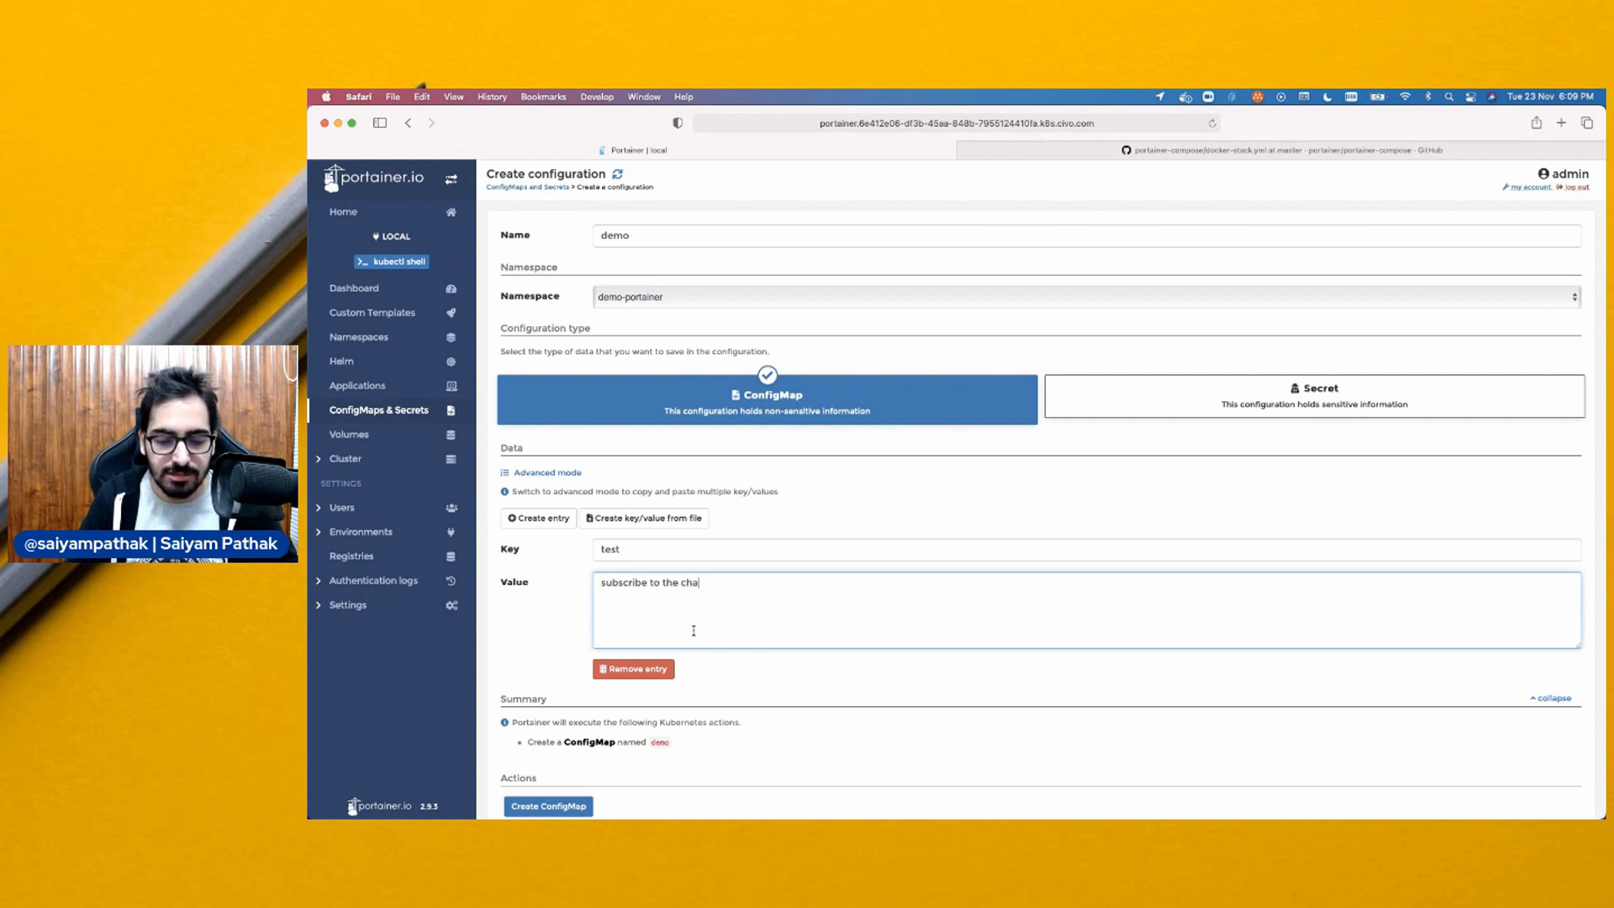
pyautogui.write('nnel')
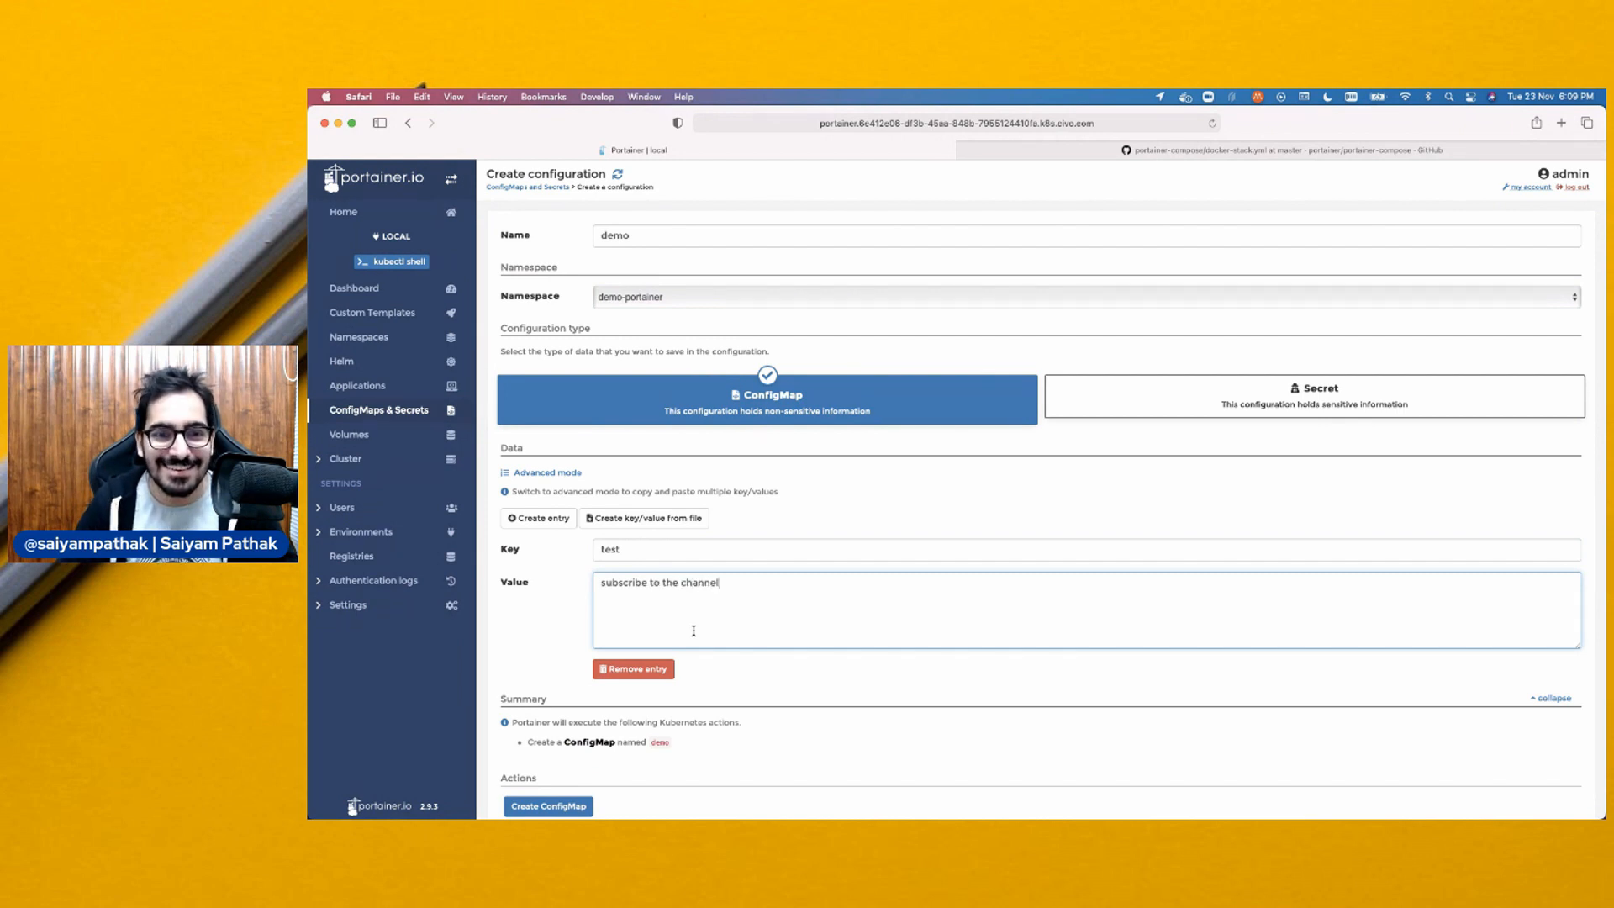
pyautogui.scroll(-2, 605, 740)
pyautogui.click(550, 772)
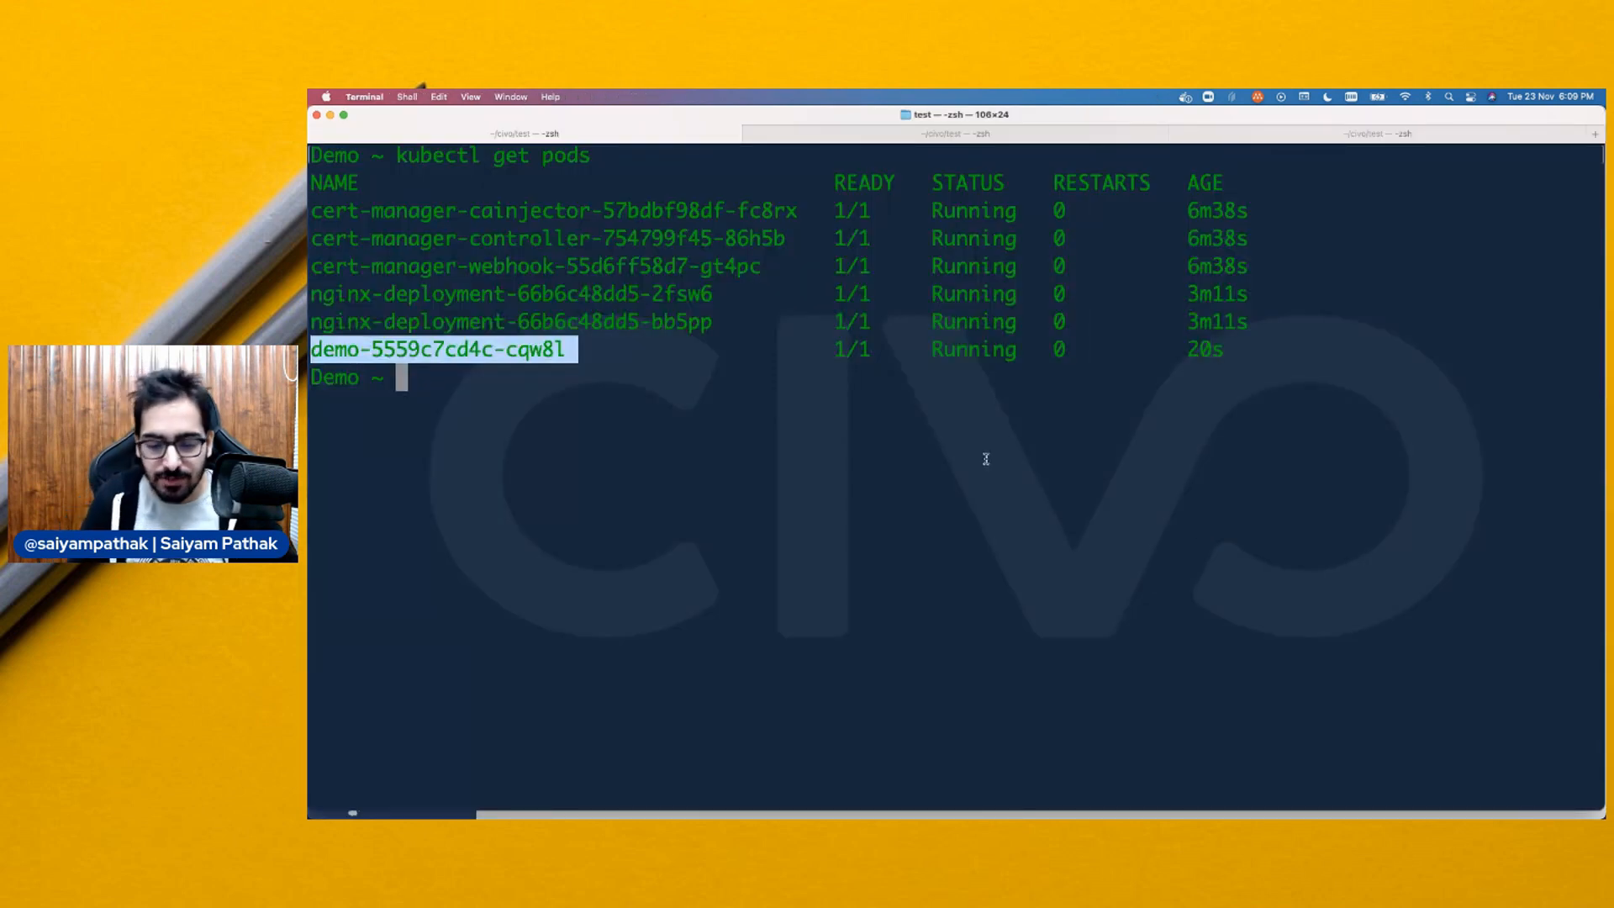
# In the terminal, list the ConfigMaps with kubectl get cm -n demo-portainer and check the demo entry
pyautogui.write('kubectl get cm ')
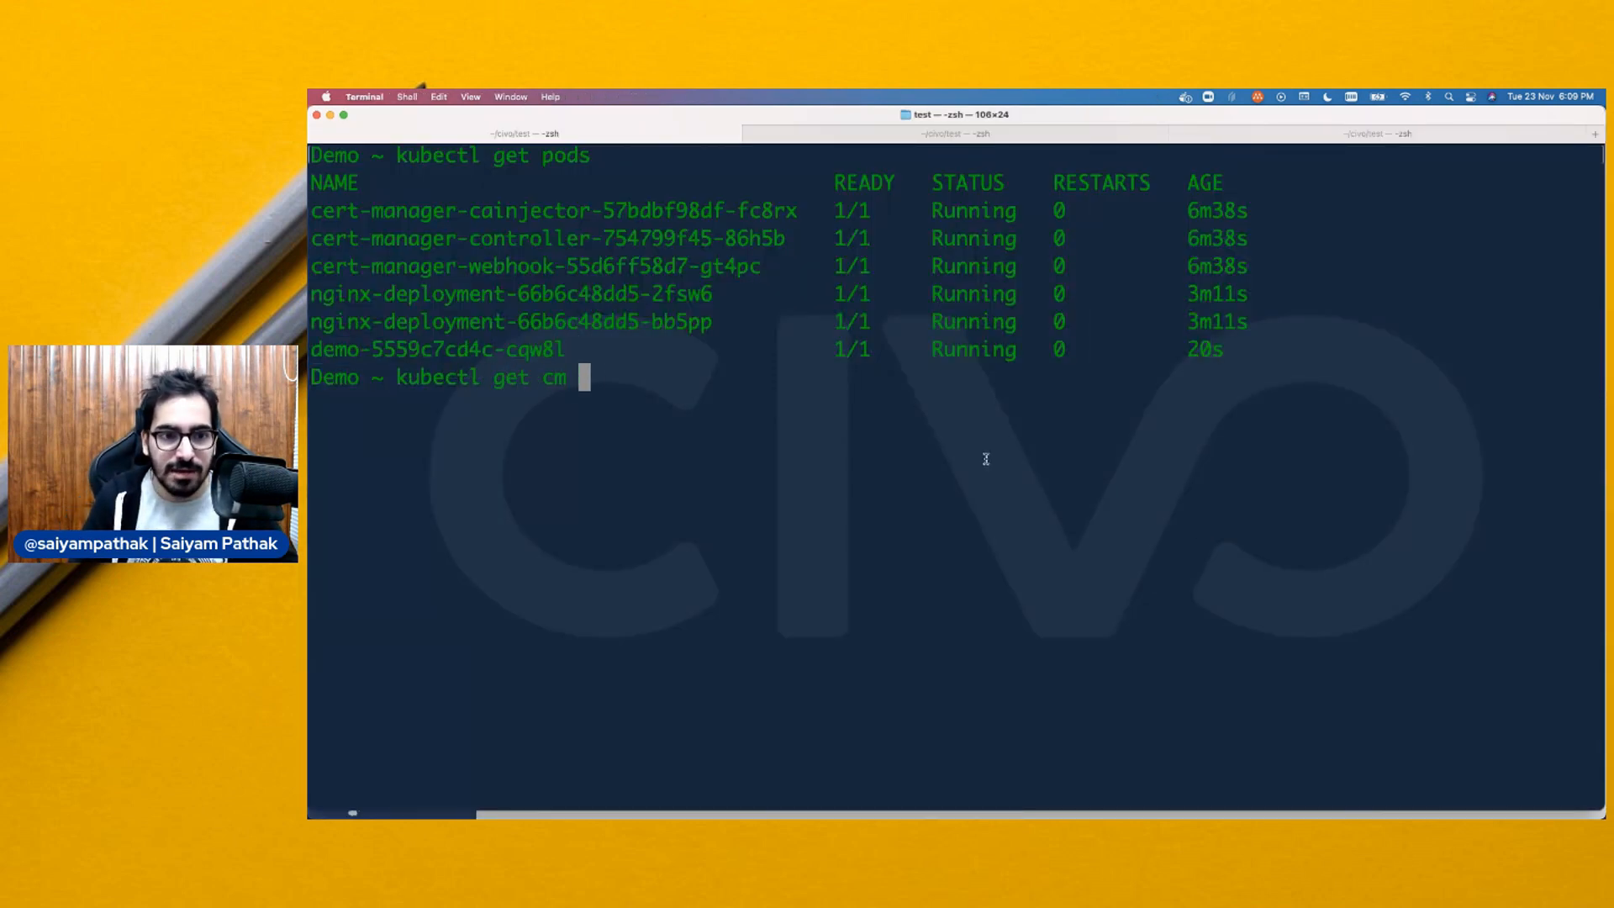
pyautogui.write('-n ')
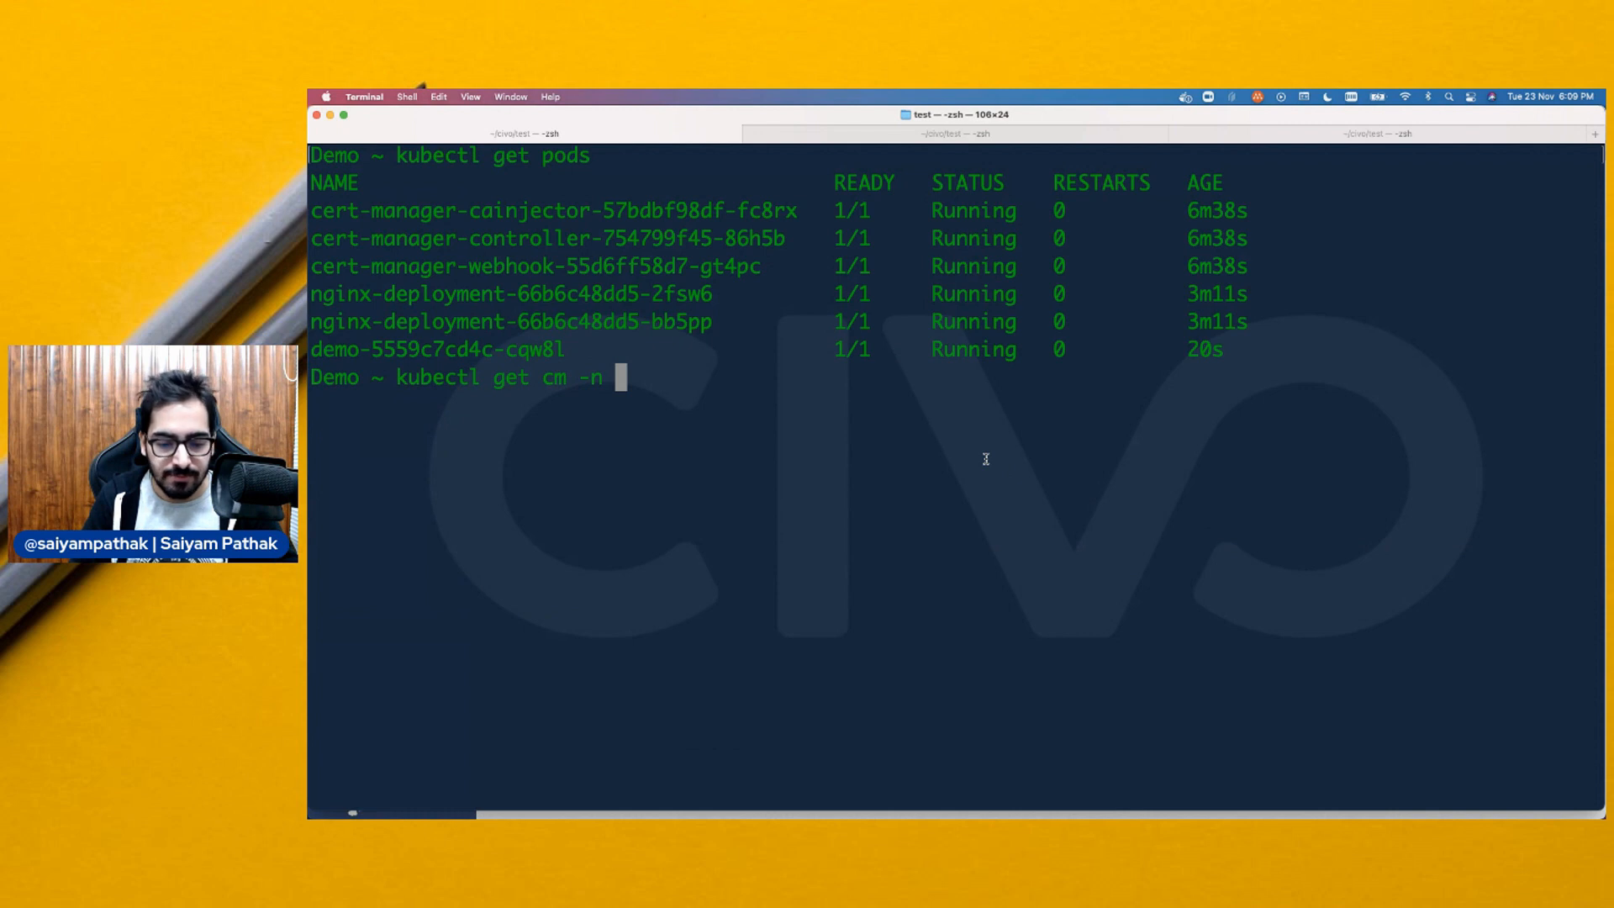
pyautogui.write('demo-port')
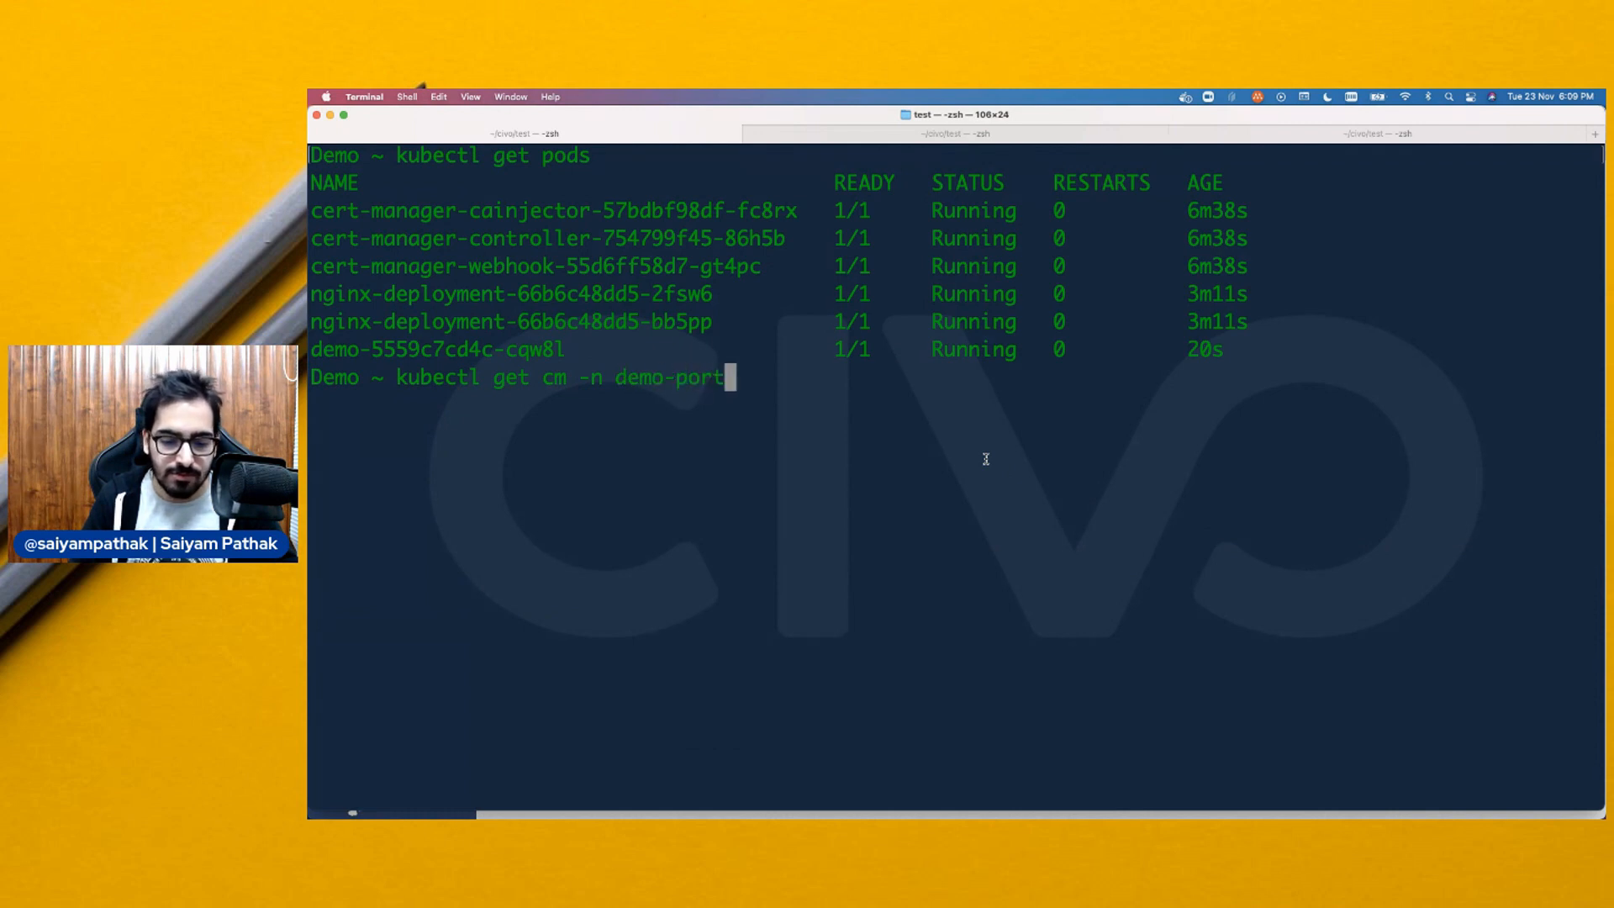
pyautogui.write('ainer')
pyautogui.press('Return')
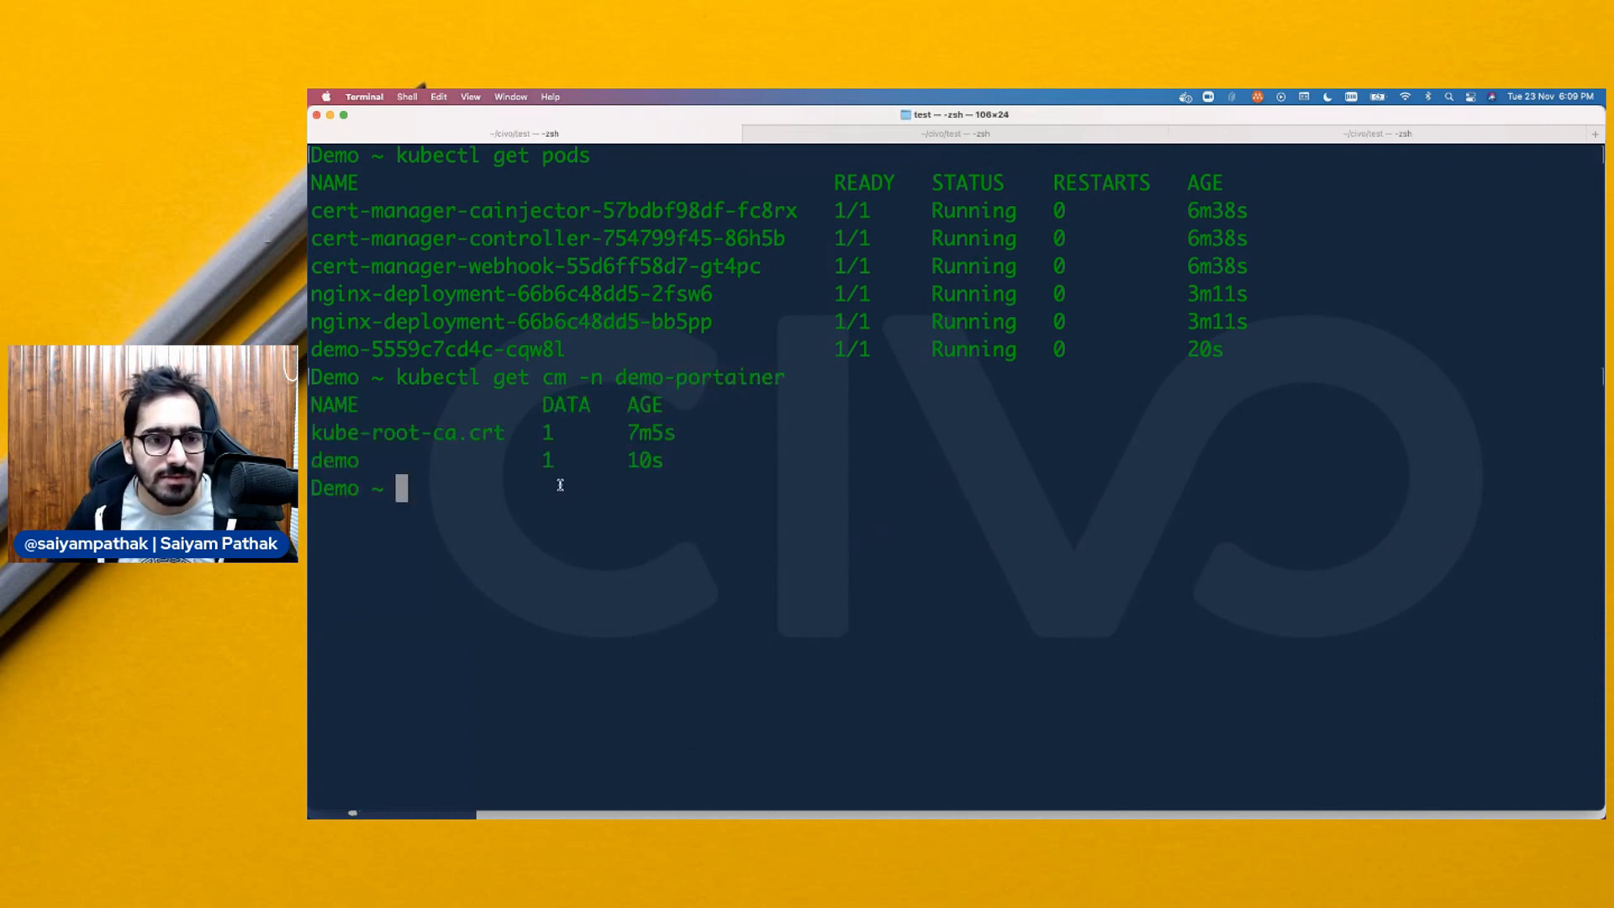
pyautogui.tripleClick(659, 460)
# Switch back to Portainer and view the cluster's volumes and its available storage classes
pyautogui.press('super+Tab')
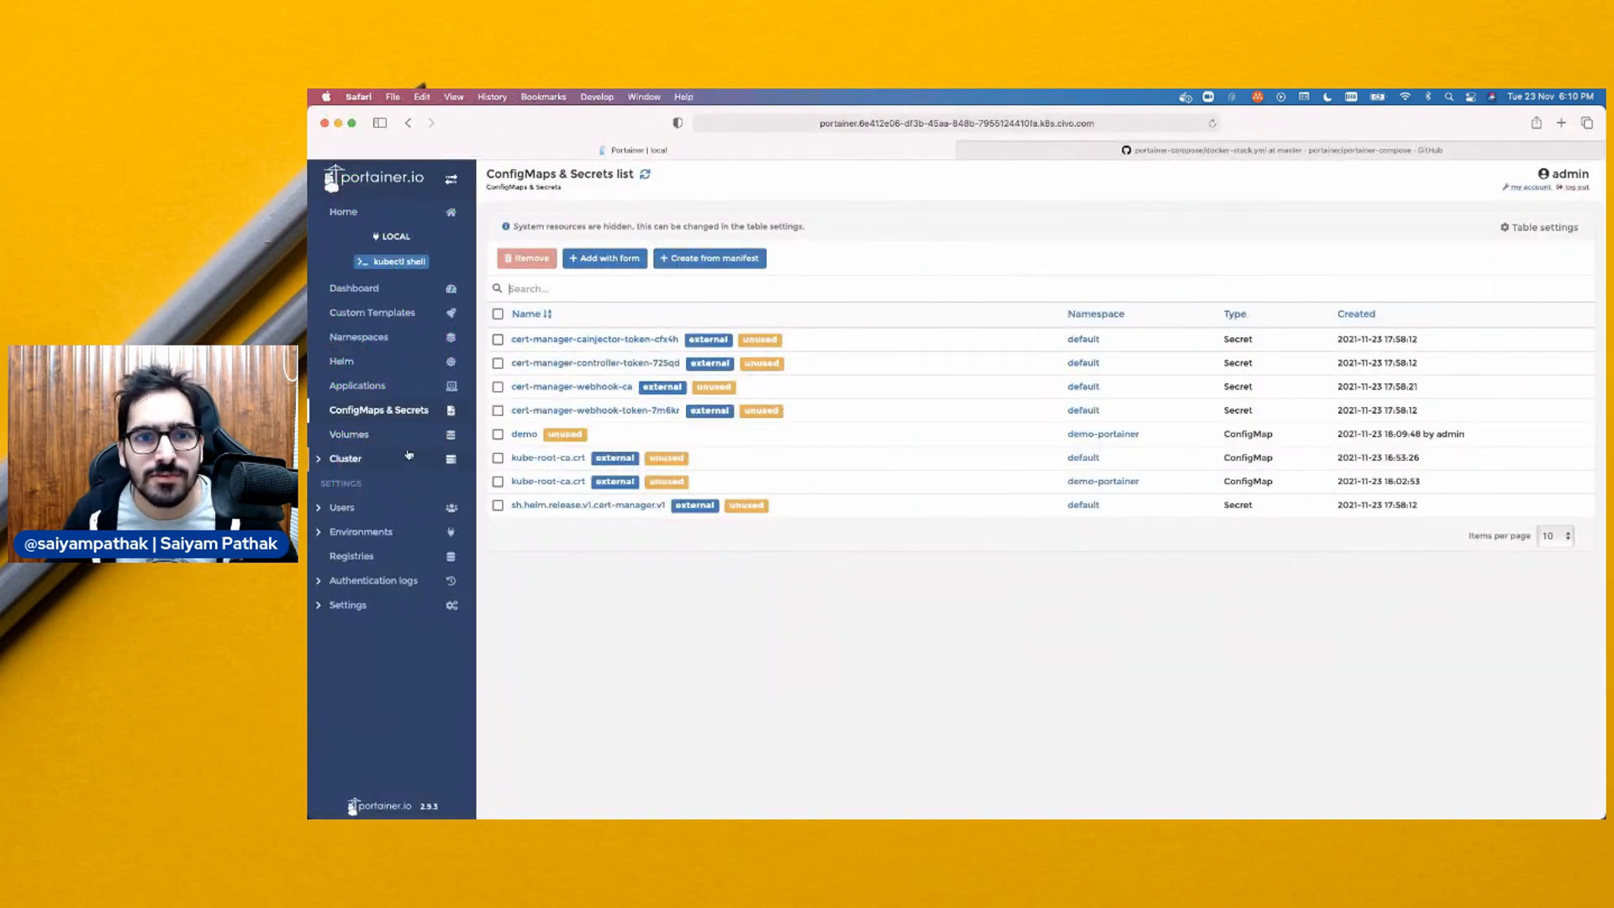
pyautogui.click(367, 434)
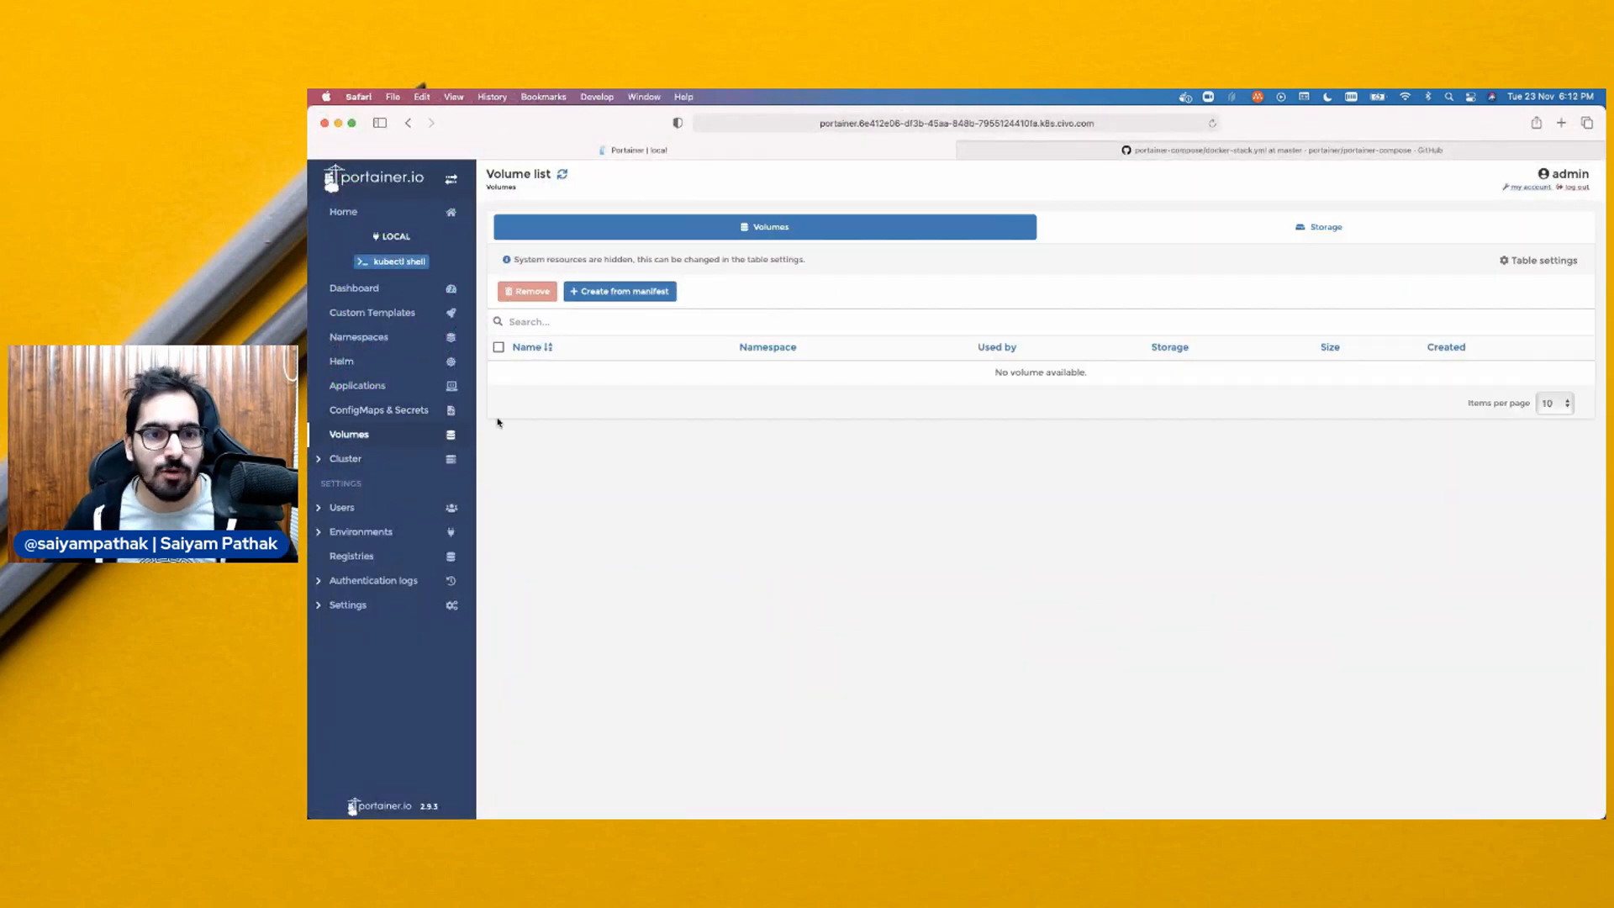
pyautogui.click(1240, 225)
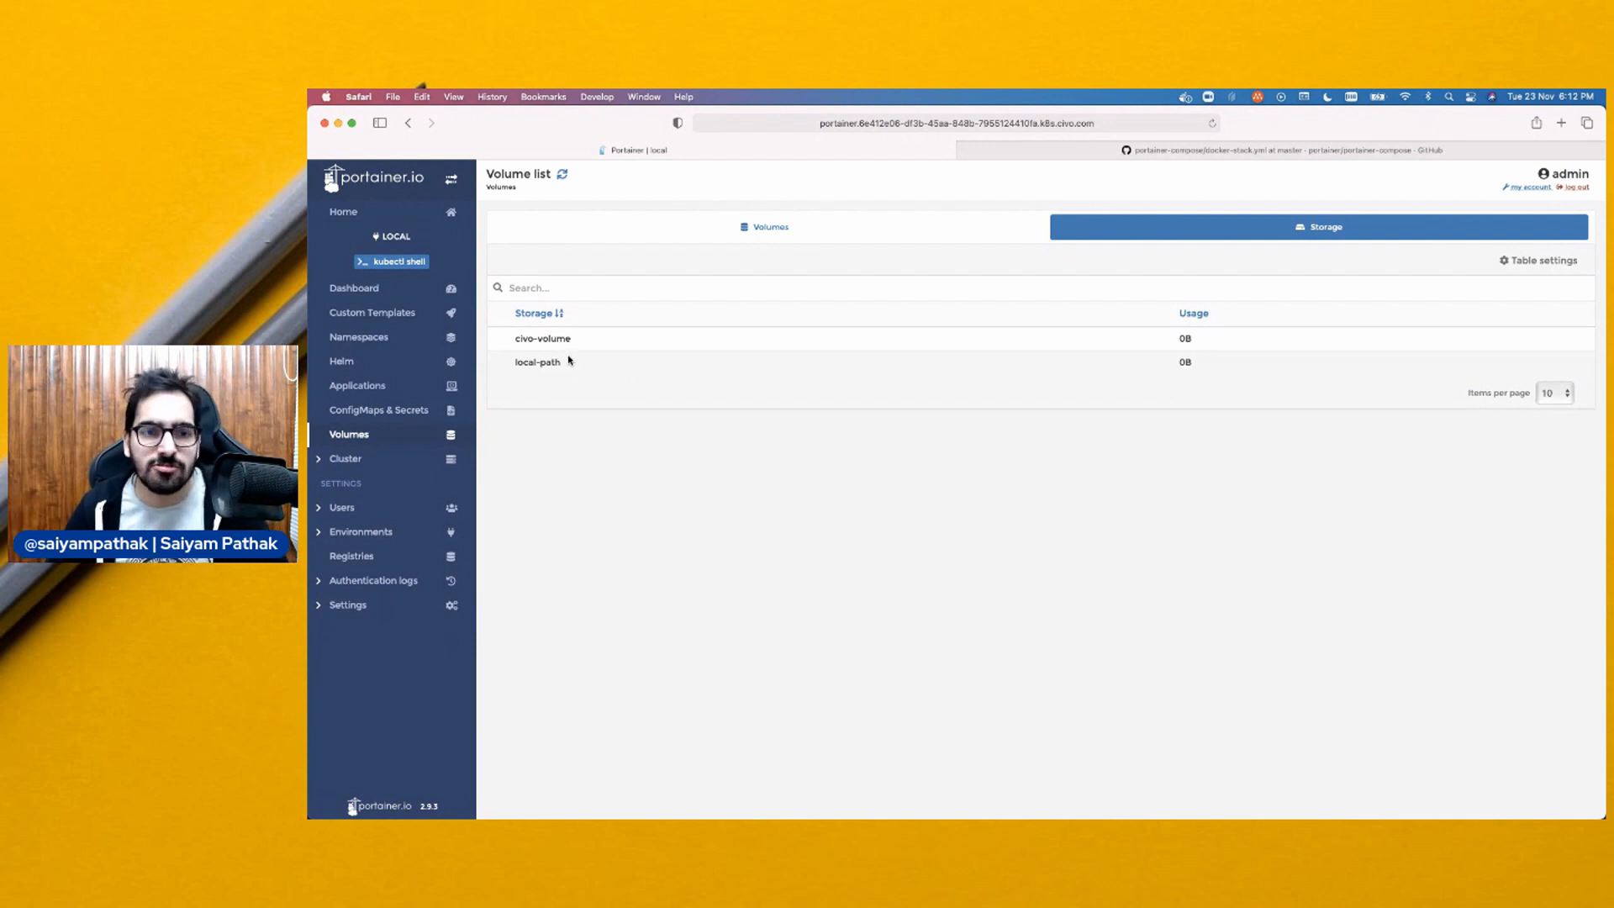
pyautogui.moveTo(580, 339); pyautogui.dragTo(558, 364)
pyautogui.click(583, 407)
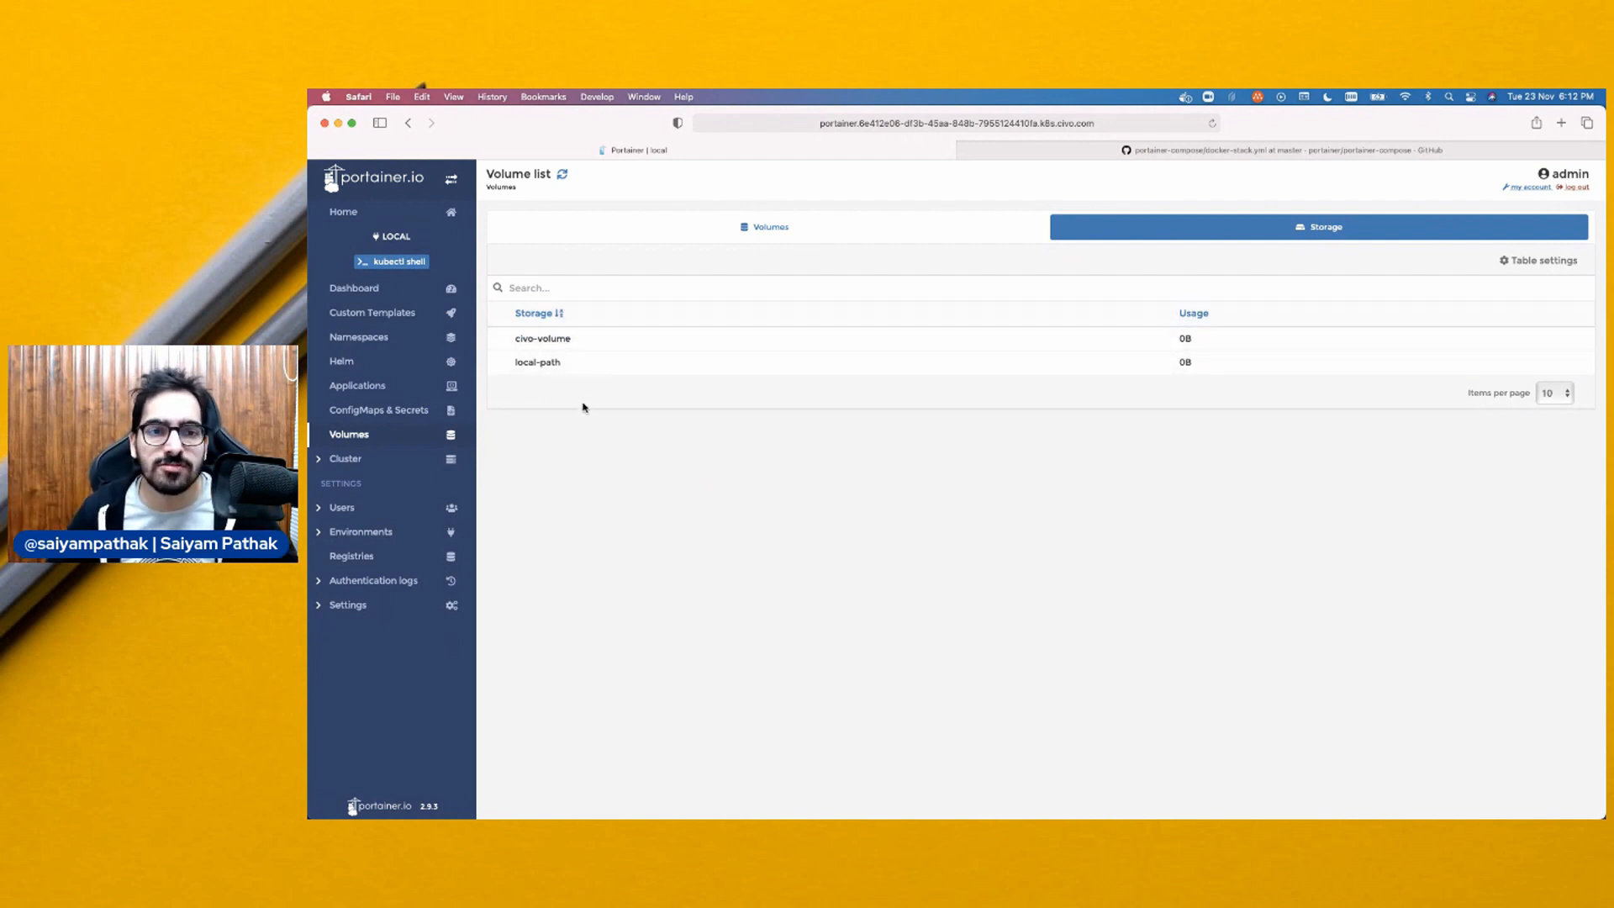
# Examine the cluster setup's networking, security, resource over-commit, metrics and storage options
pyautogui.click(319, 461)
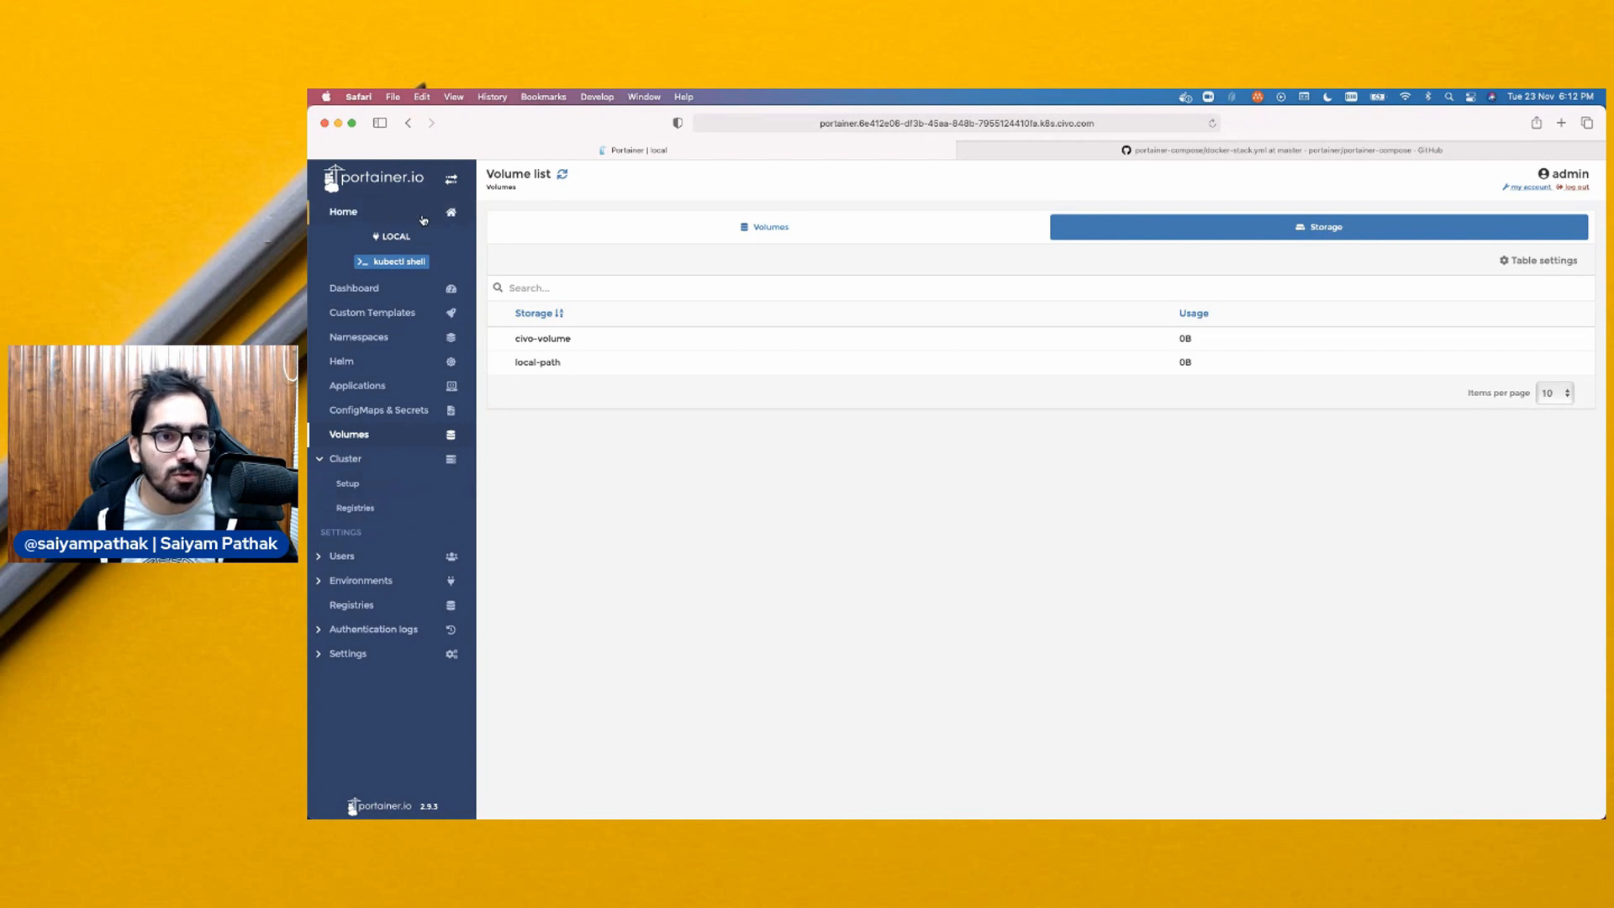
pyautogui.click(349, 486)
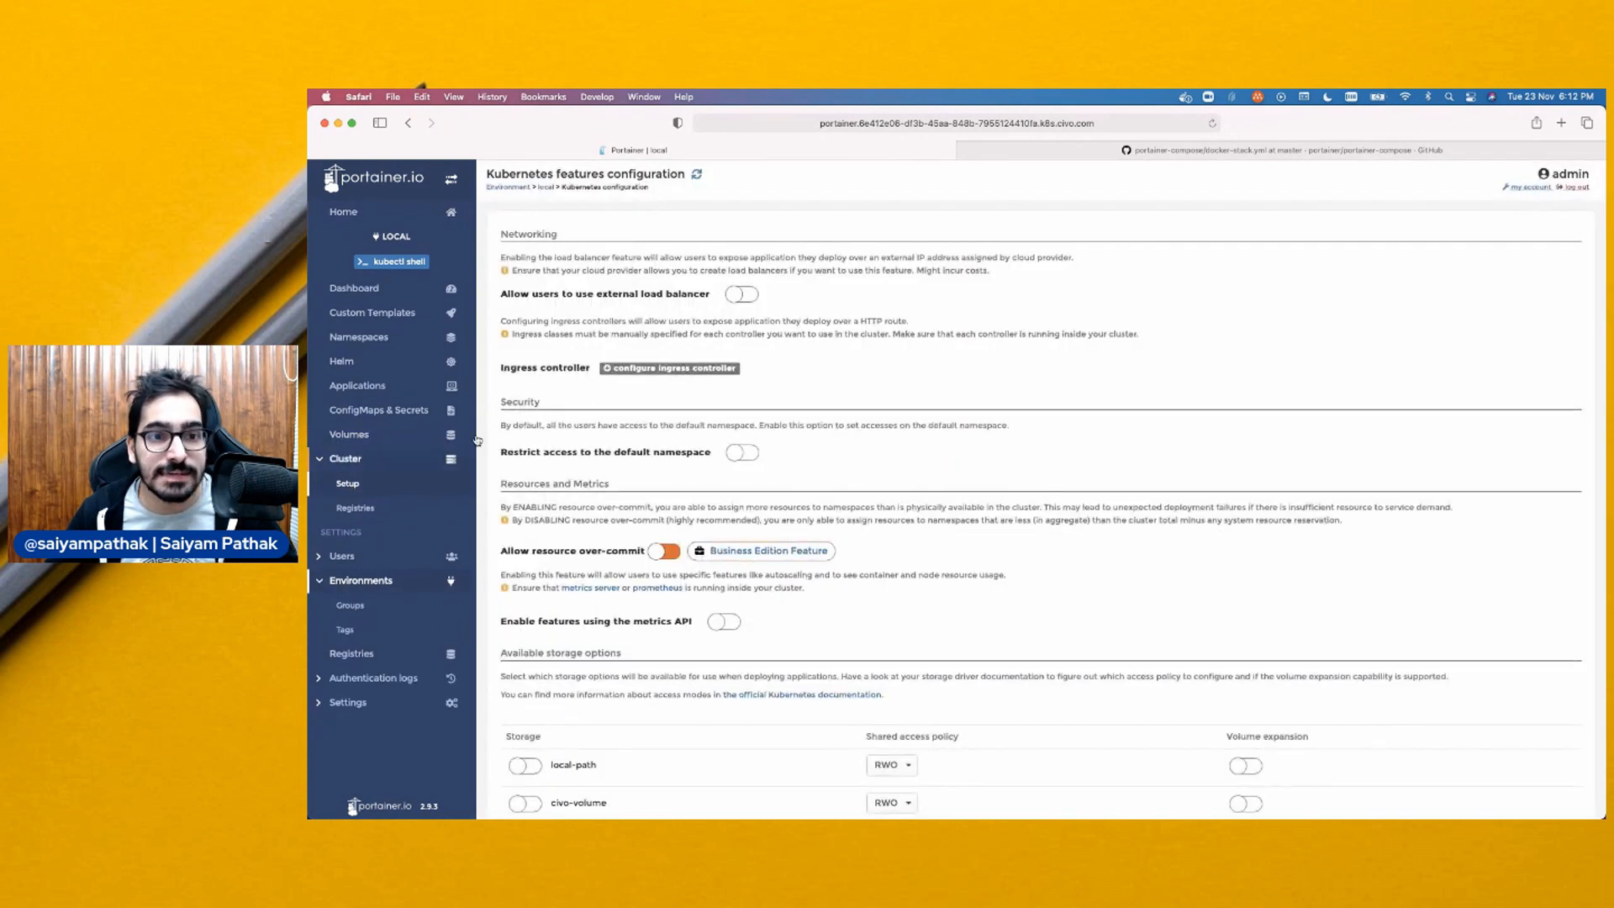
pyautogui.scroll(5, 685, 322)
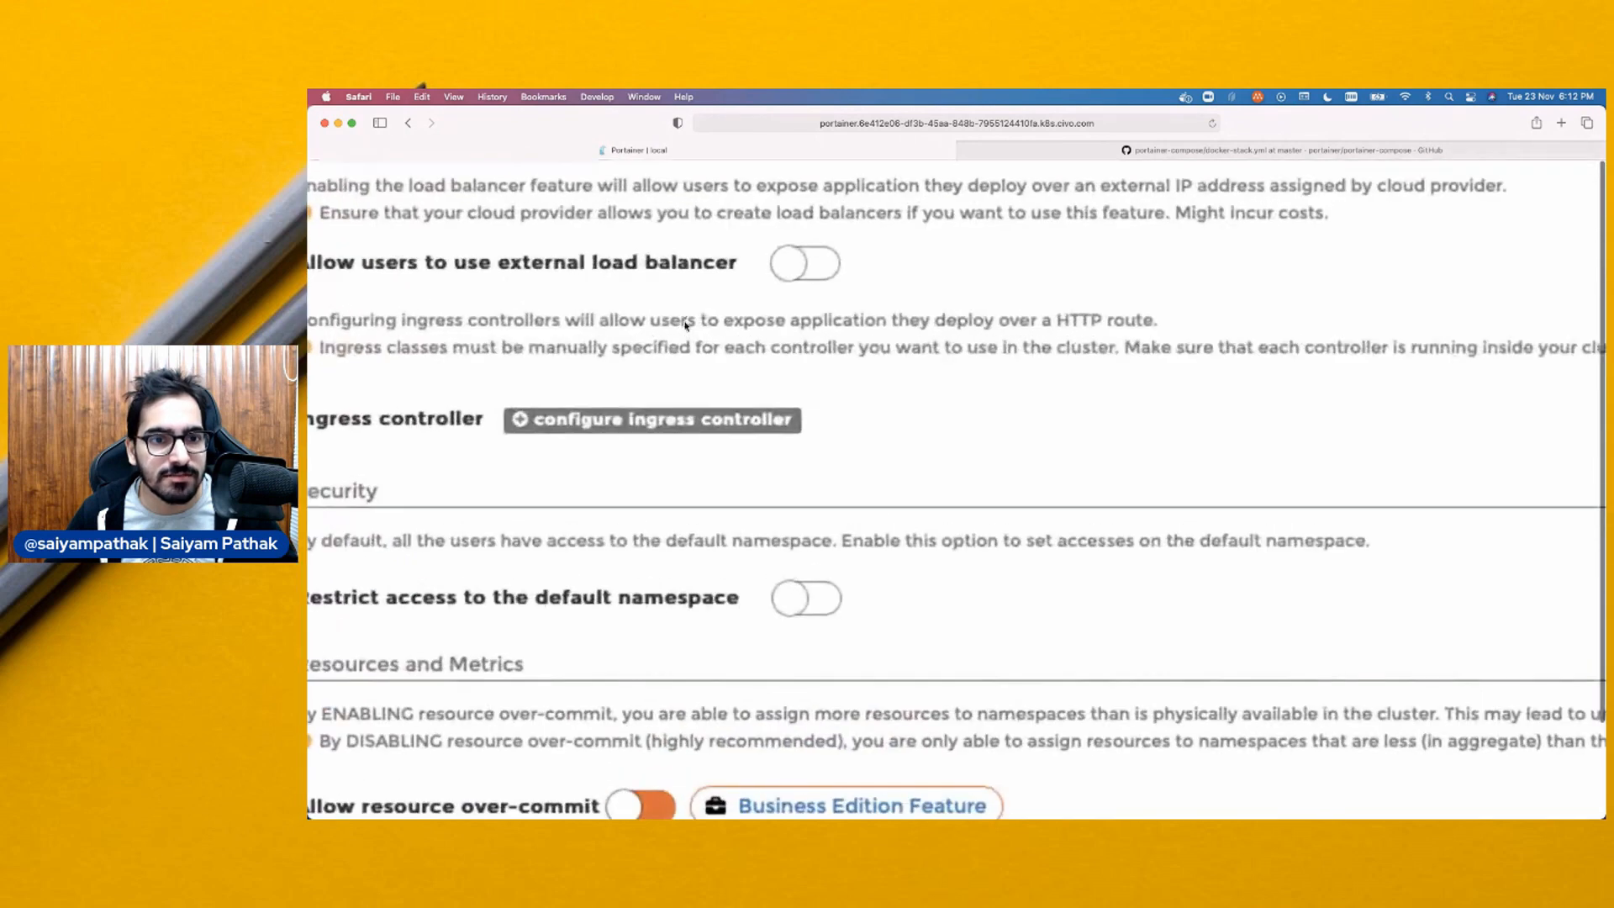
pyautogui.scroll(3, 687, 324)
pyautogui.scroll(-1, 634, 342)
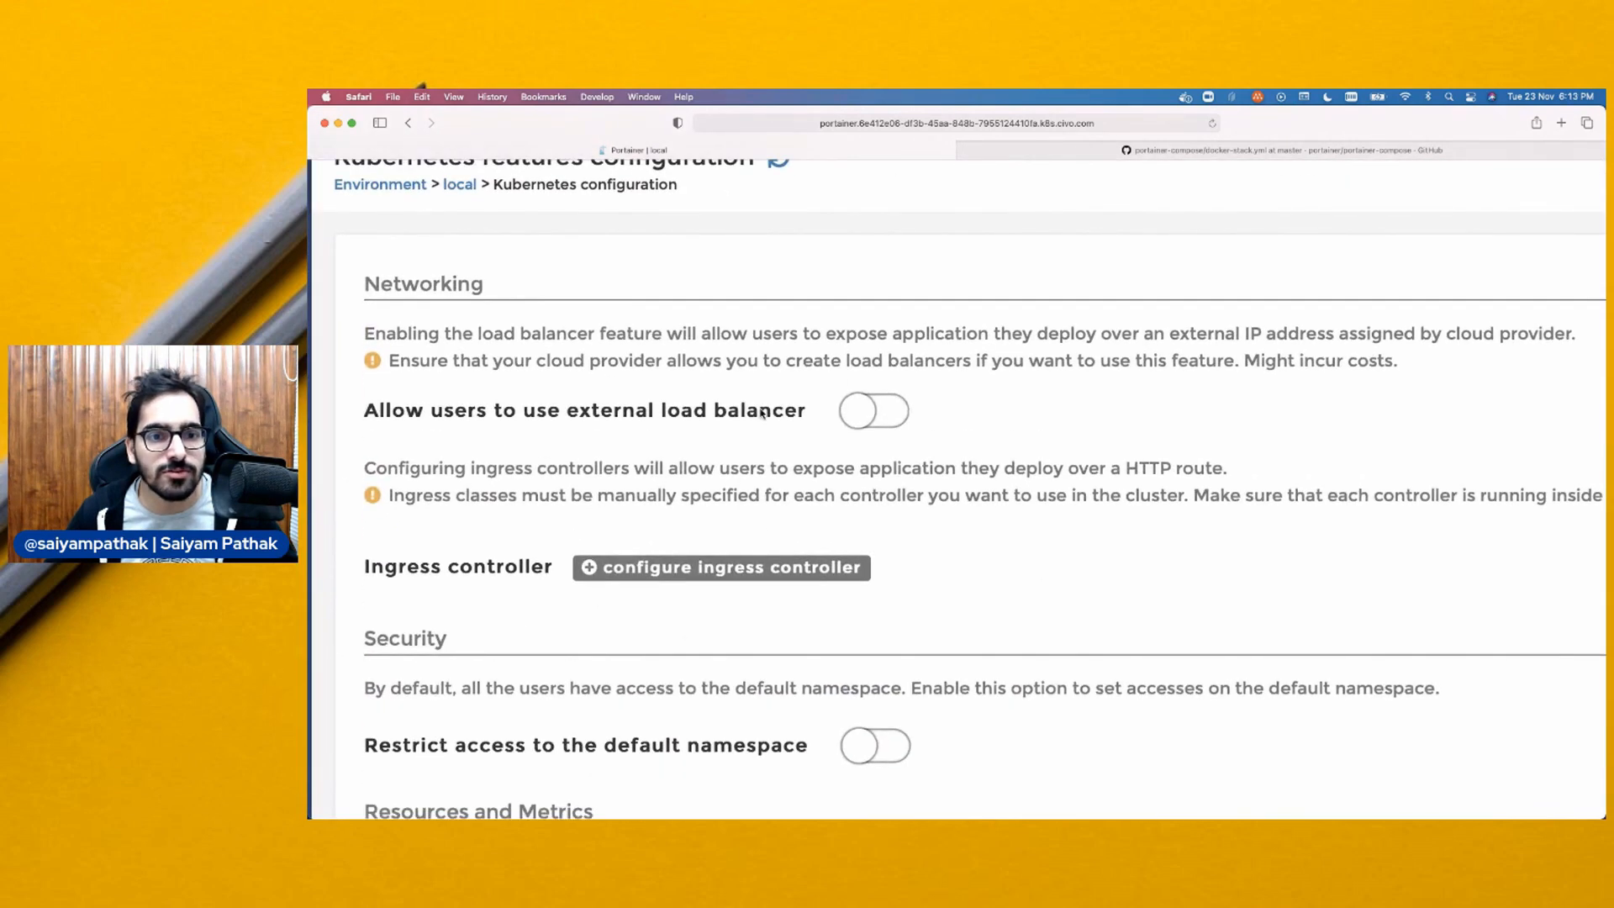
pyautogui.scroll(-5, 712, 443)
pyautogui.scroll(-5, 712, 440)
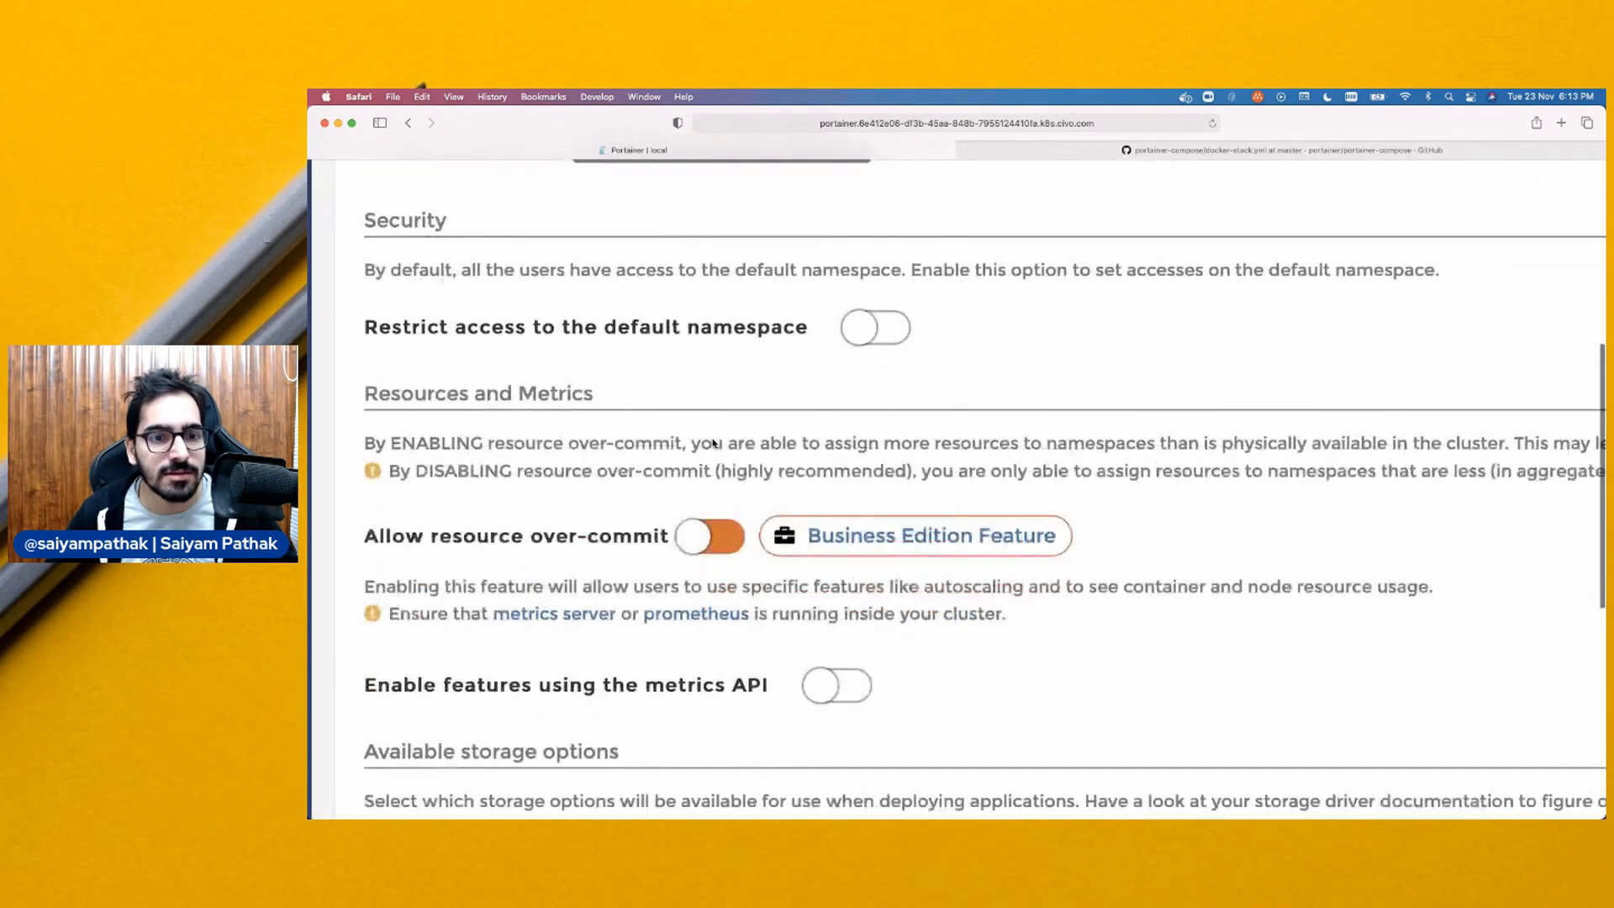
pyautogui.moveTo(503, 404); pyautogui.dragTo(638, 405)
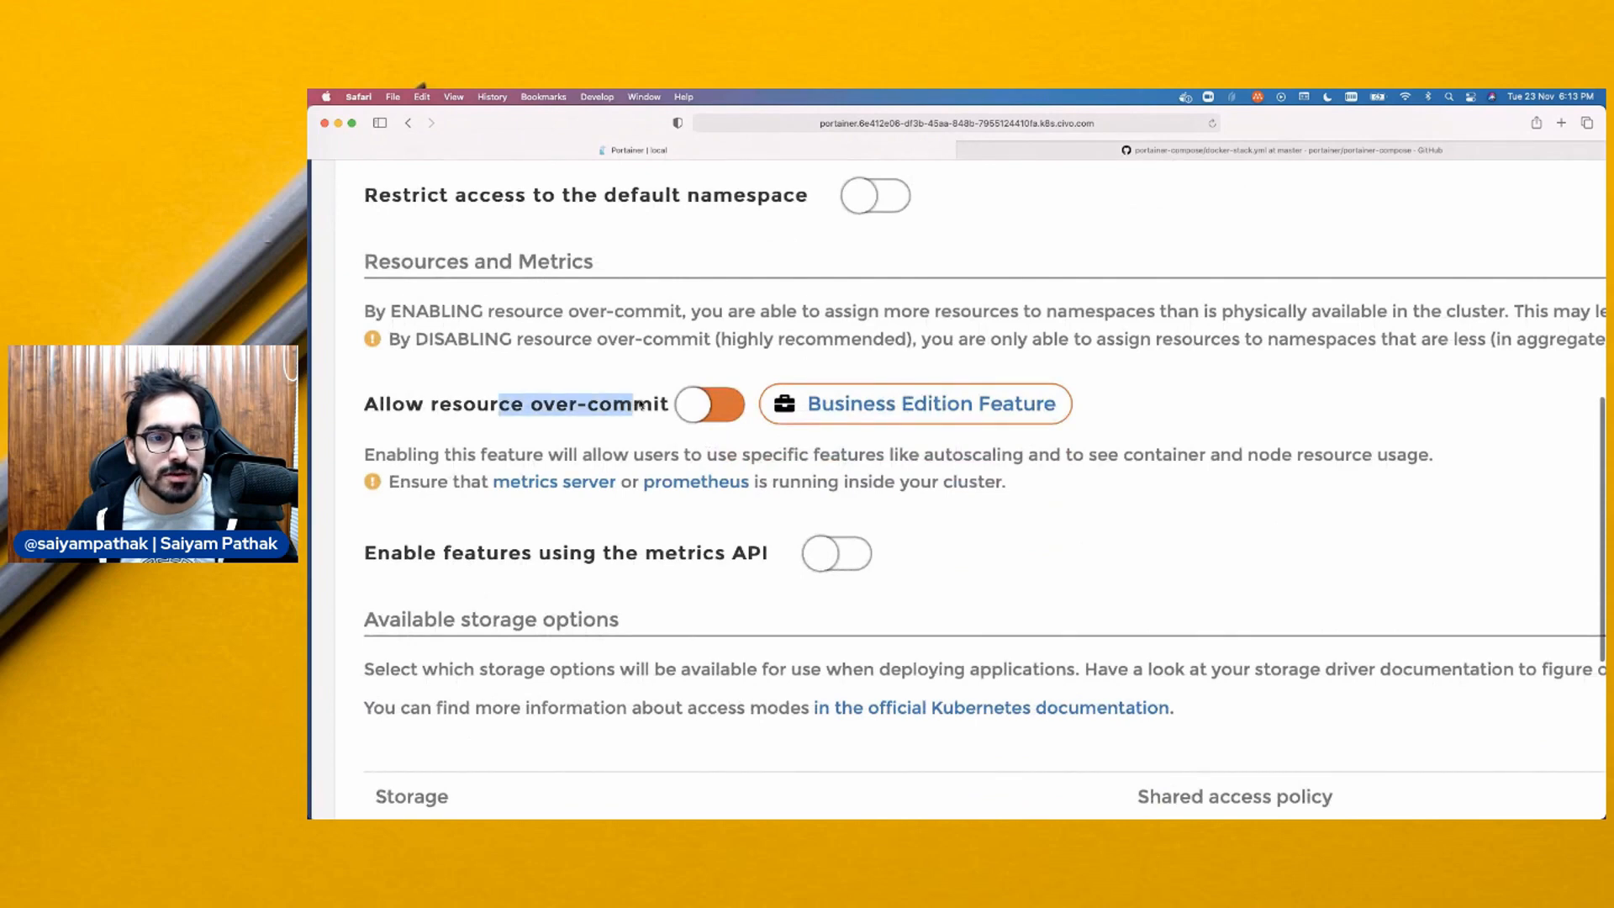
pyautogui.scroll(-3, 611, 445)
pyautogui.moveTo(509, 438); pyautogui.dragTo(591, 448)
pyautogui.click(647, 458)
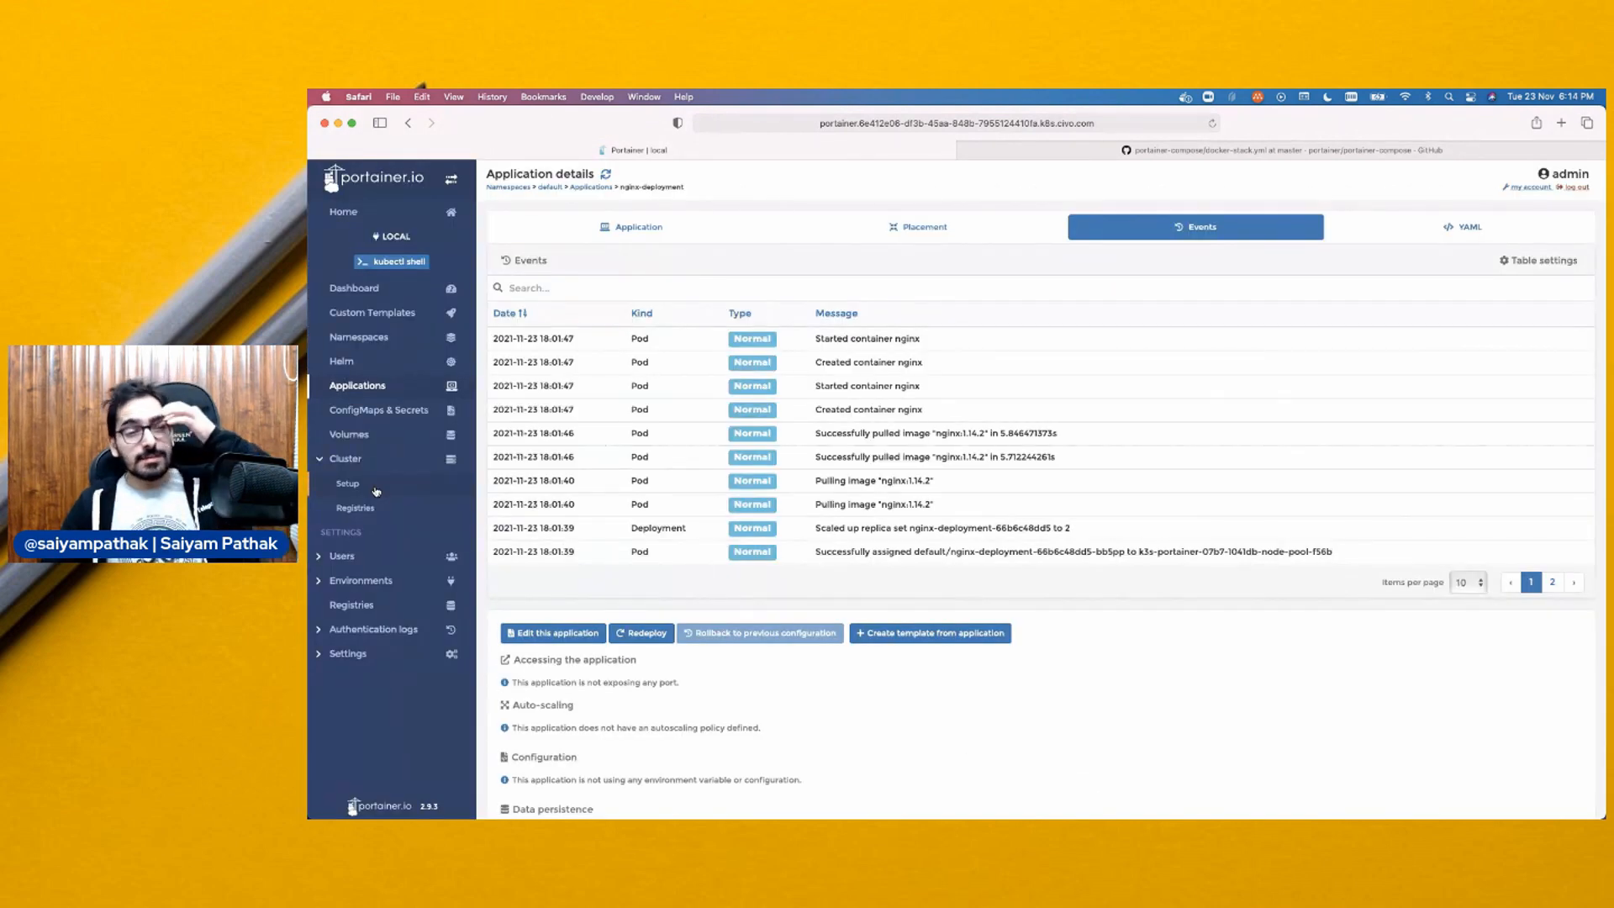
# Create a user team named dev and view the list of available roles
pyautogui.click(348, 557)
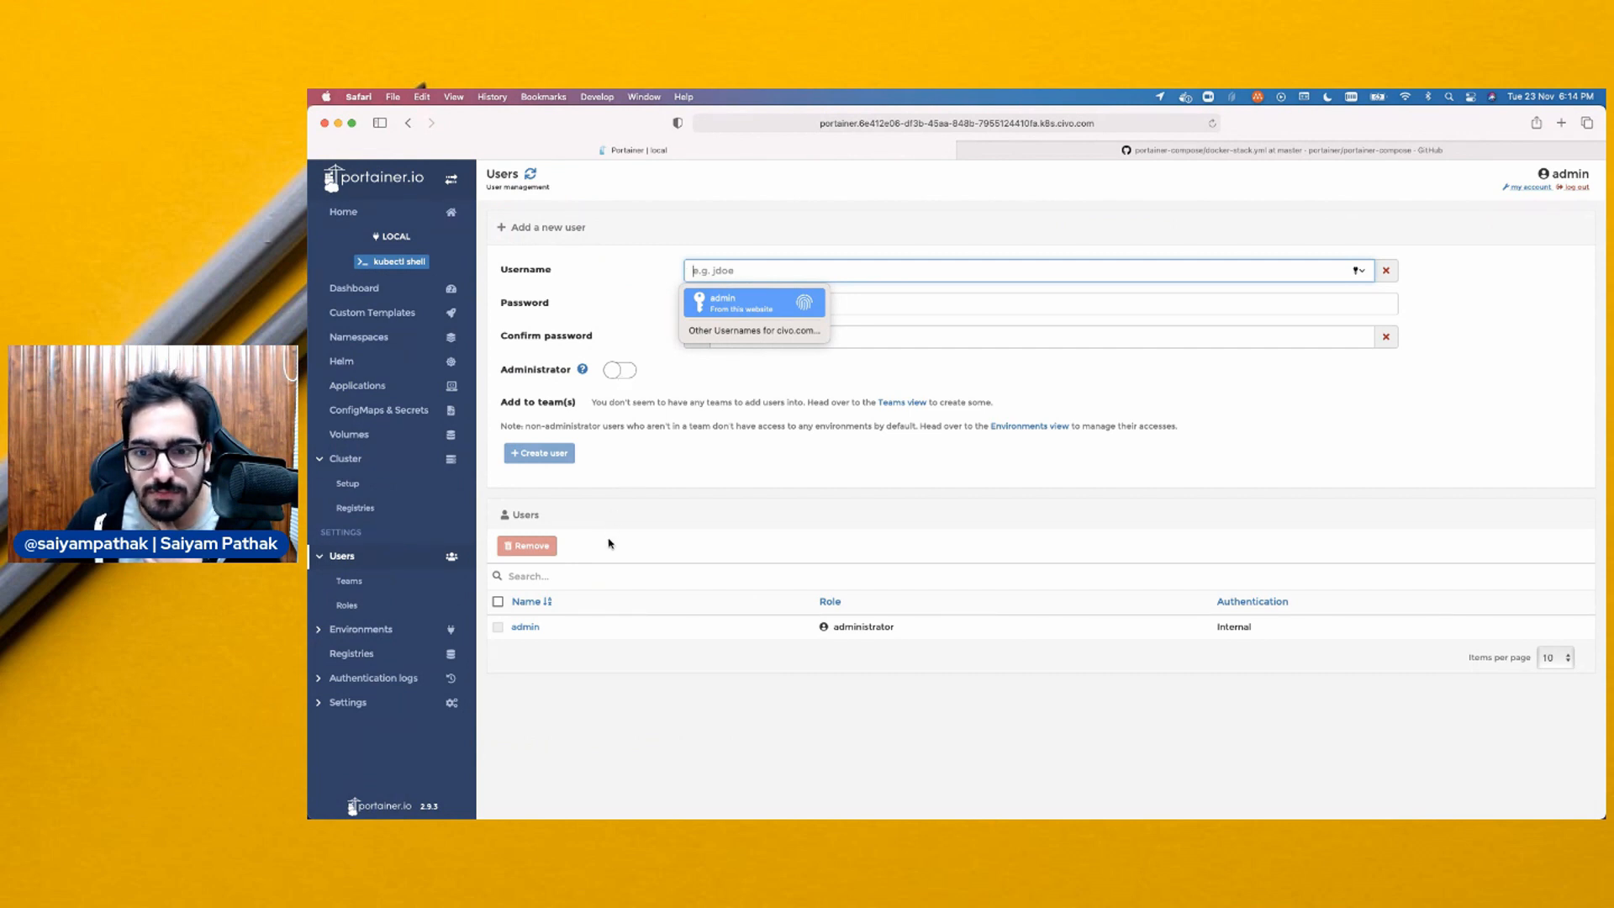
pyautogui.click(349, 580)
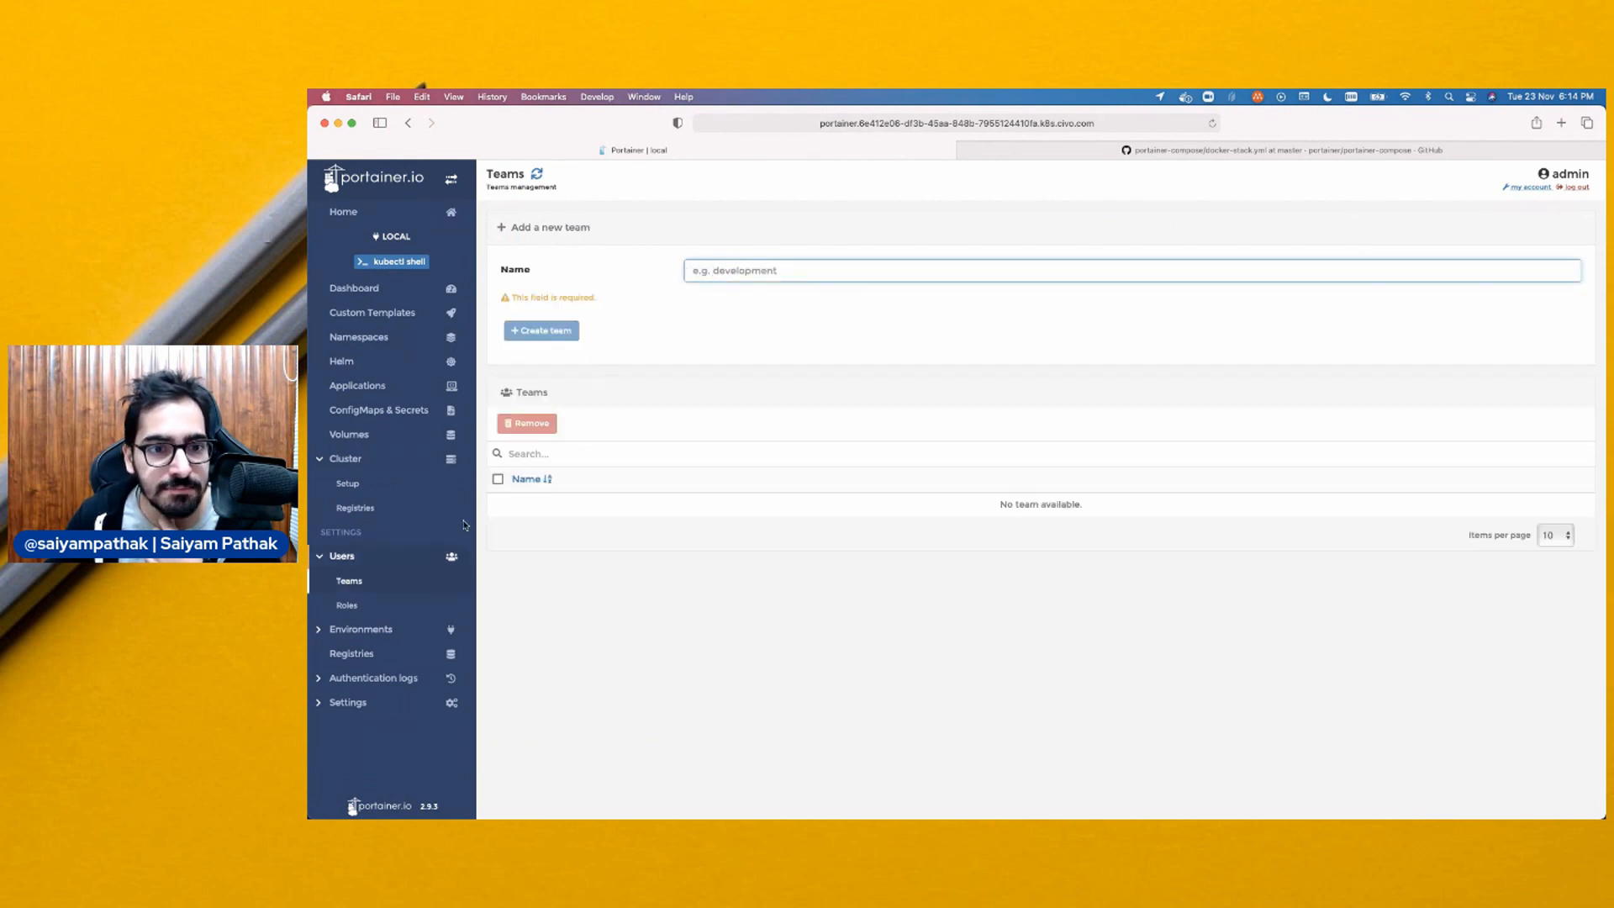
pyautogui.write('dev')
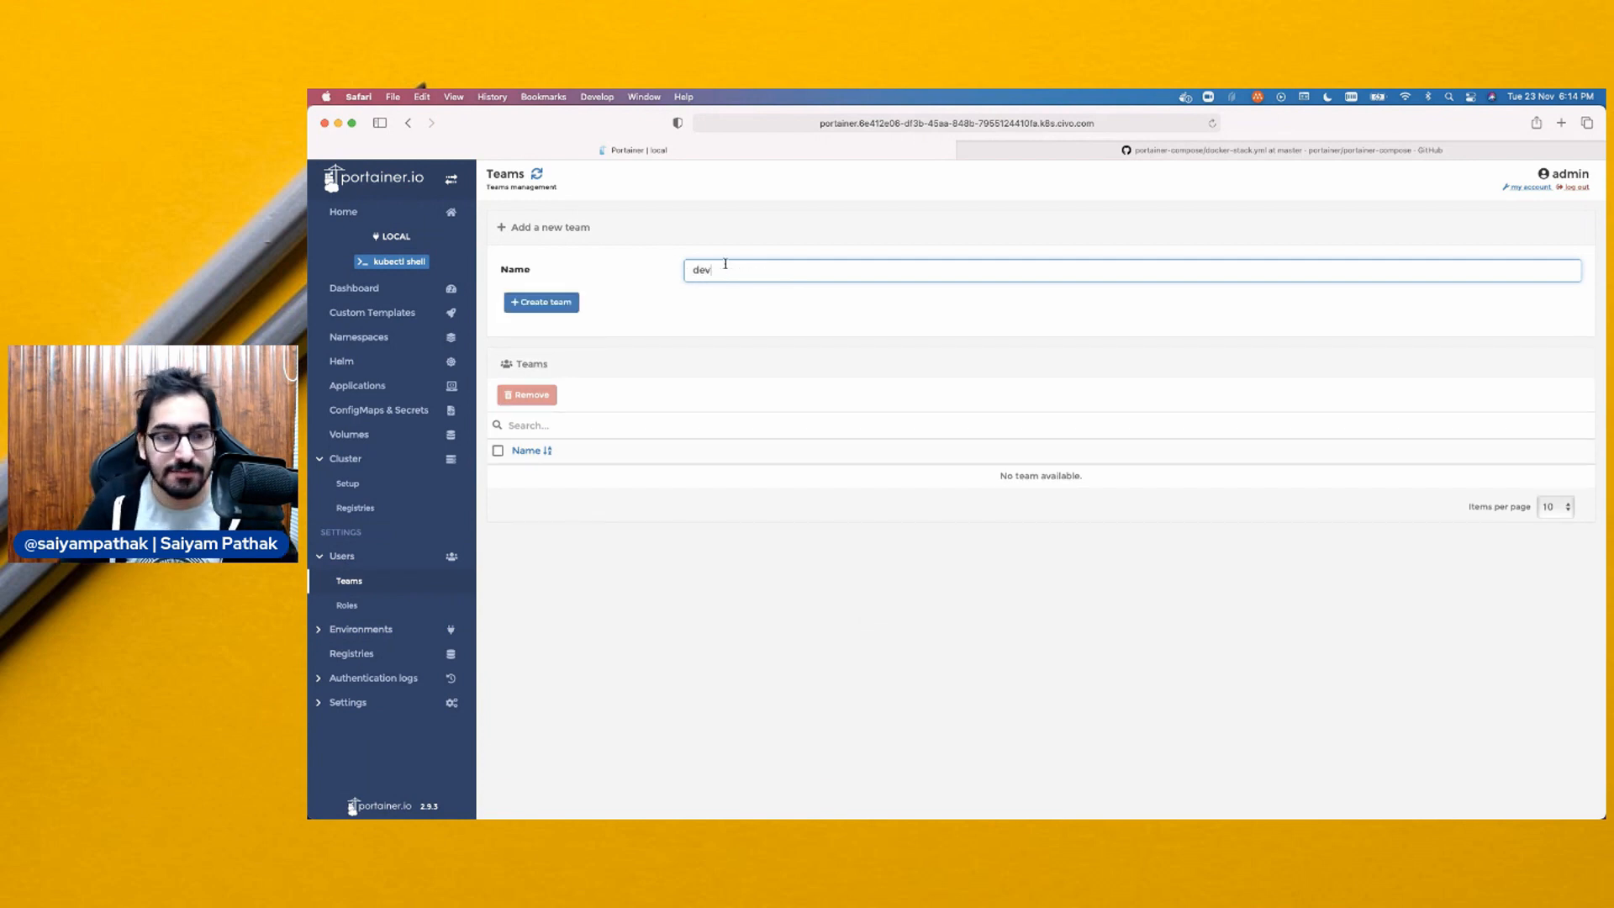
pyautogui.press('Return')
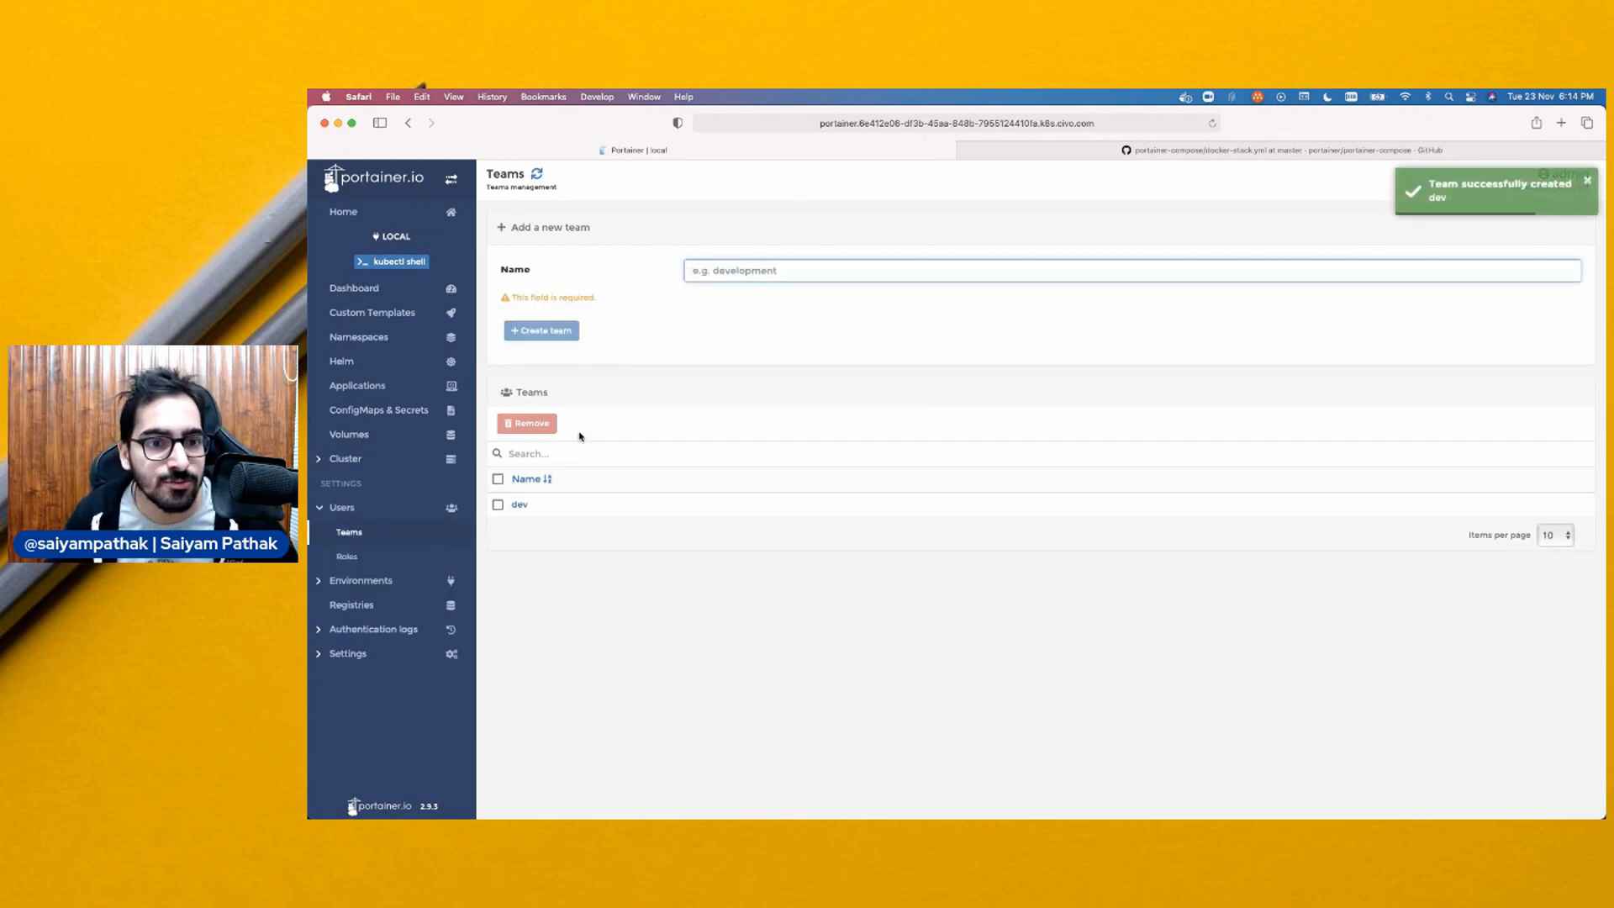
pyautogui.click(346, 556)
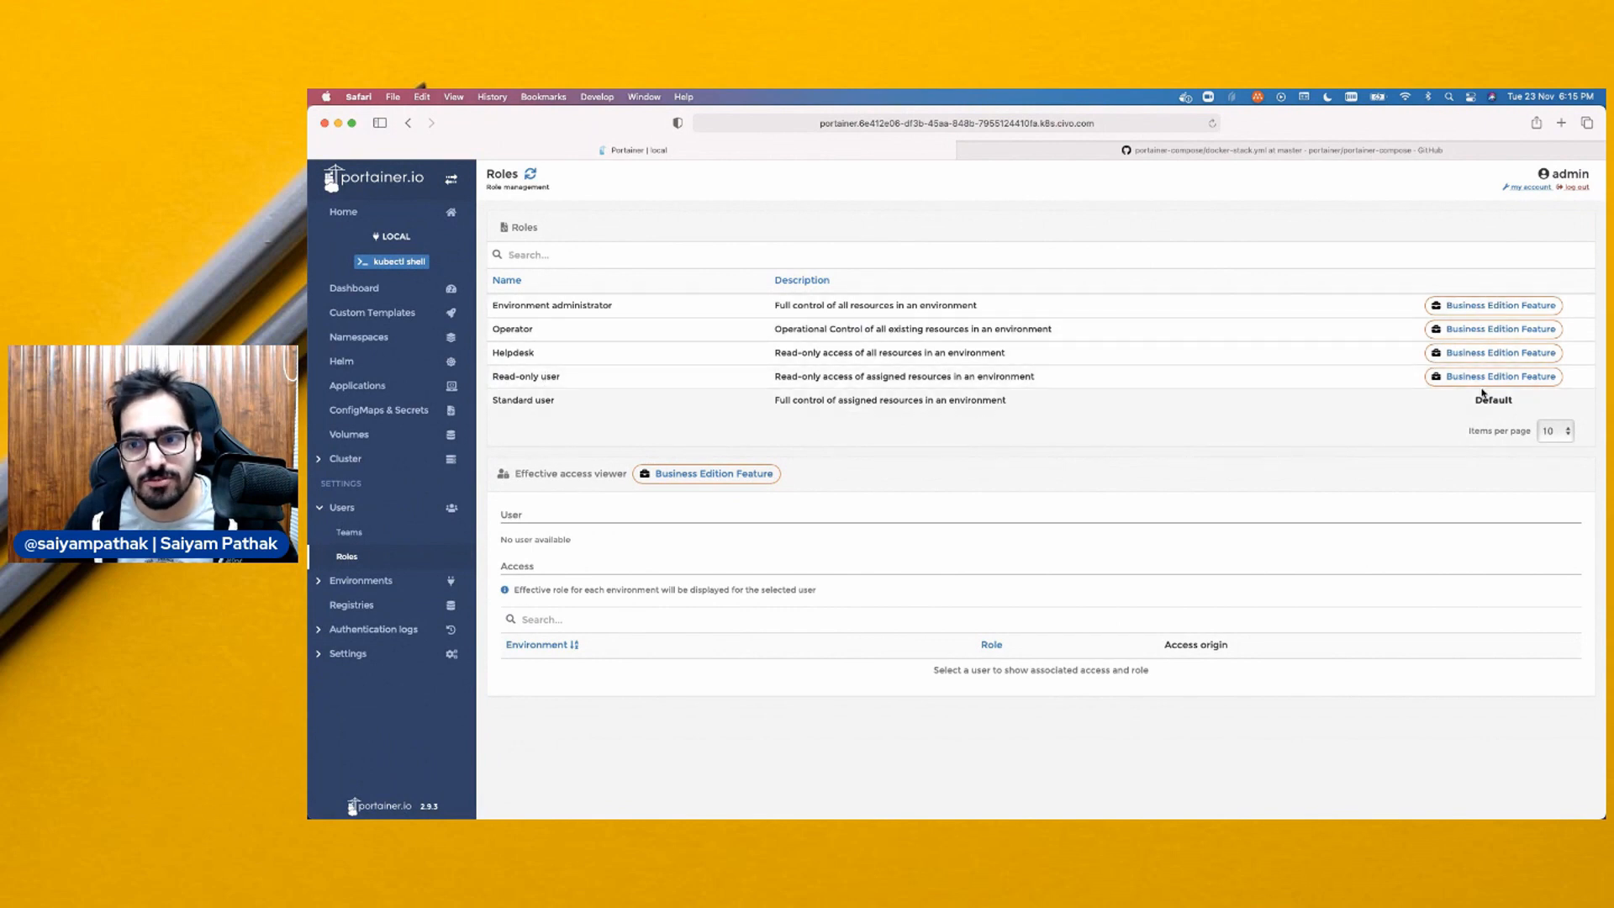
# View the cluster's resource overview and examine the details of the node whose name ends in 0a30
pyautogui.click(345, 458)
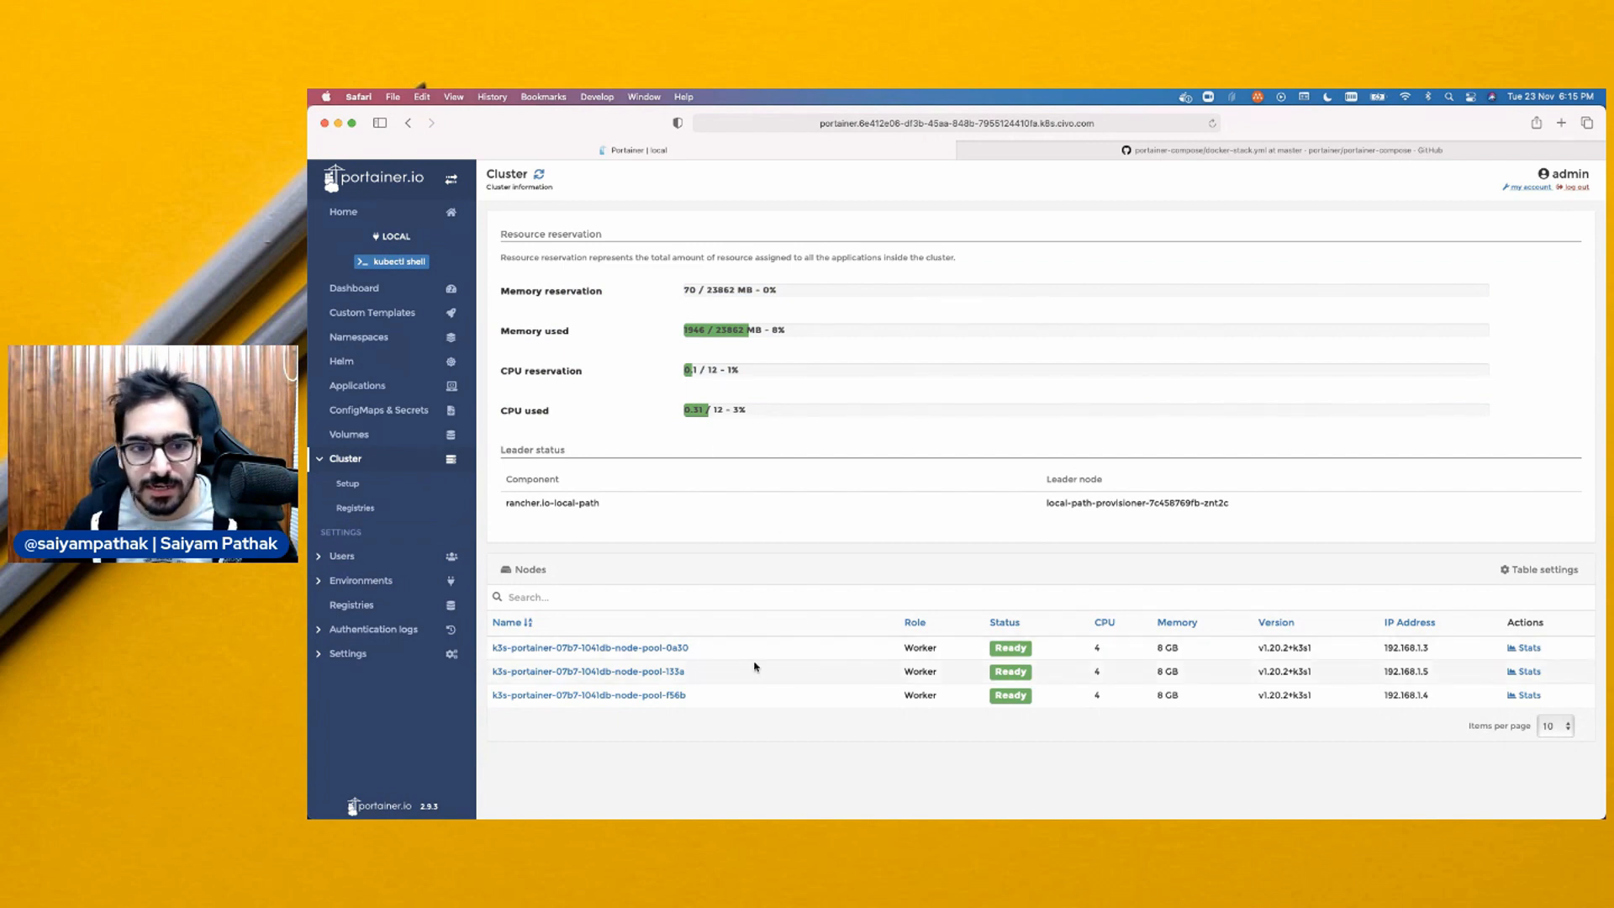
pyautogui.click(611, 647)
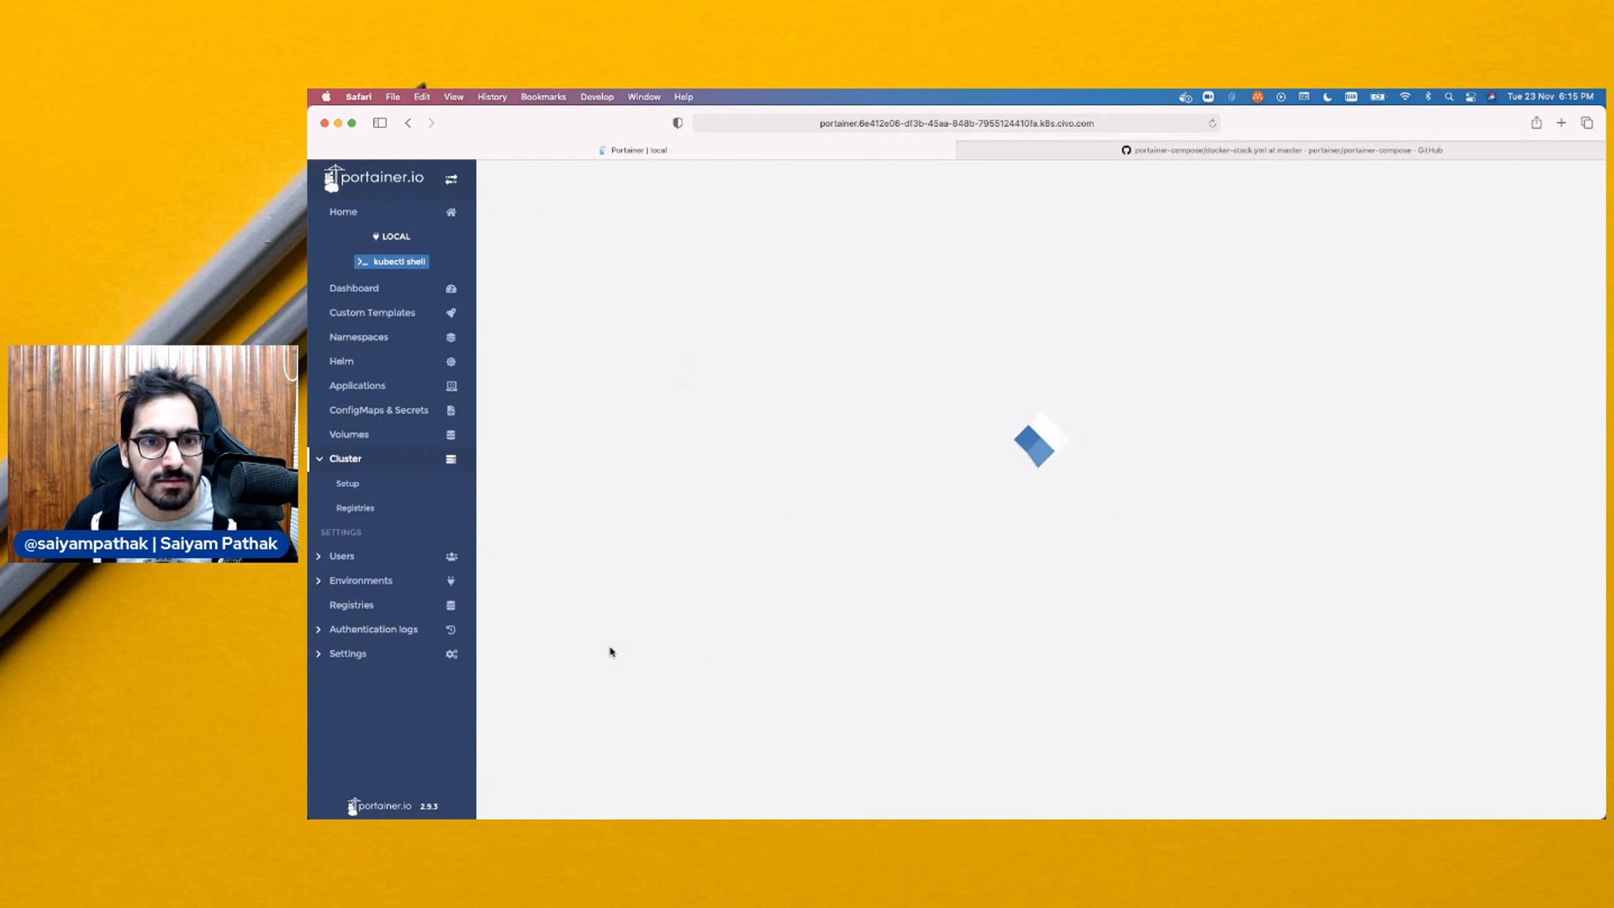
pyautogui.scroll(5, 732, 558)
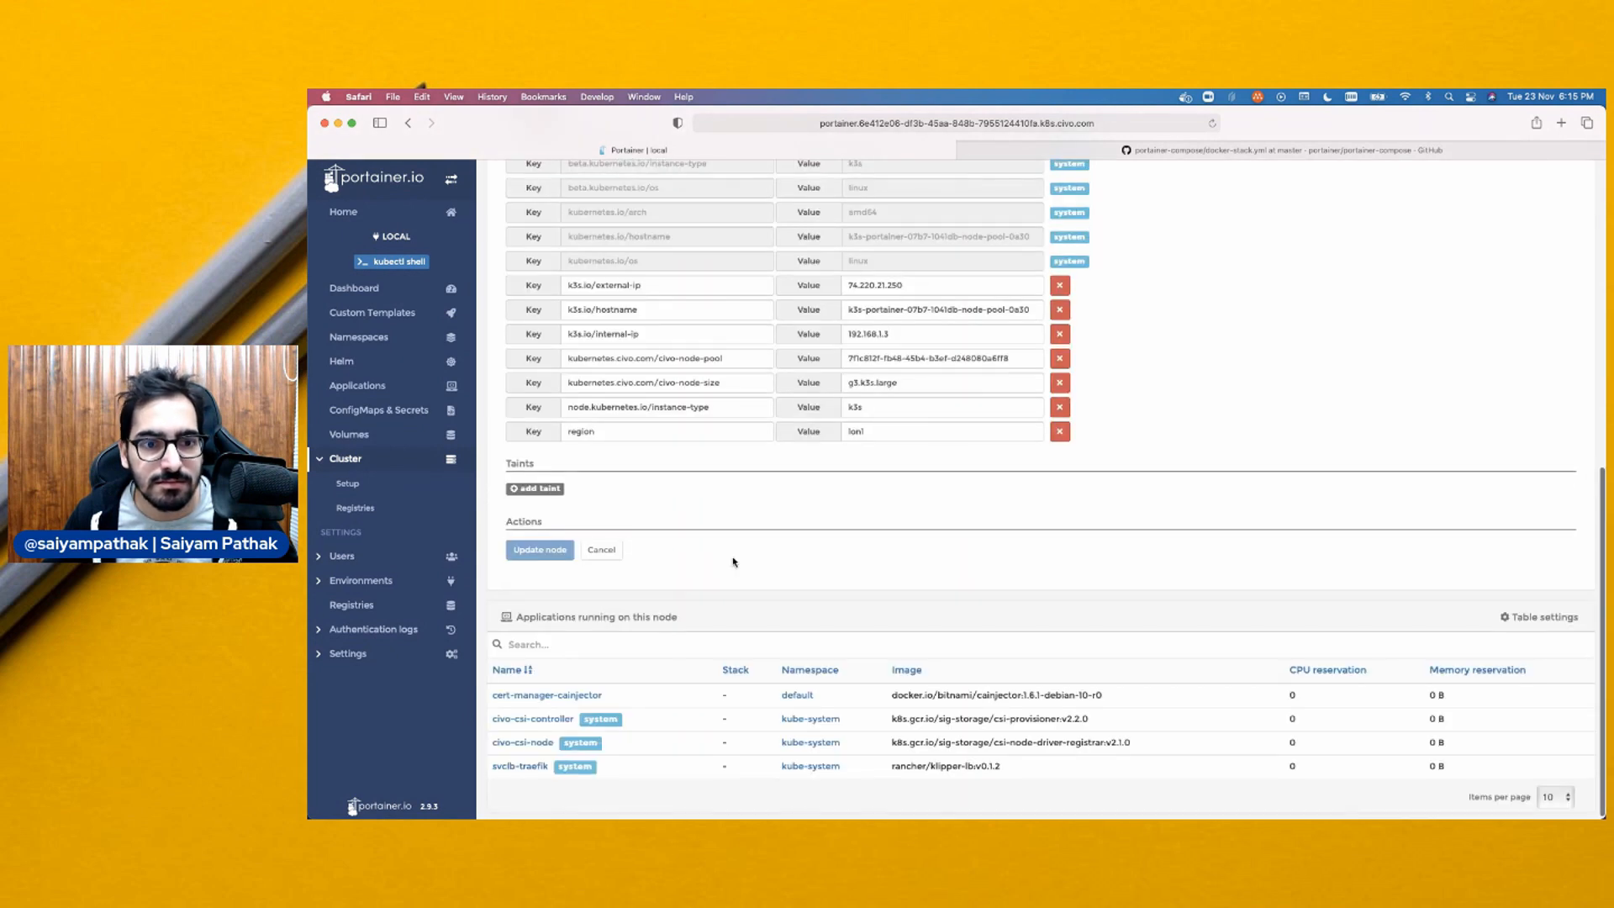
pyautogui.scroll(4, 732, 558)
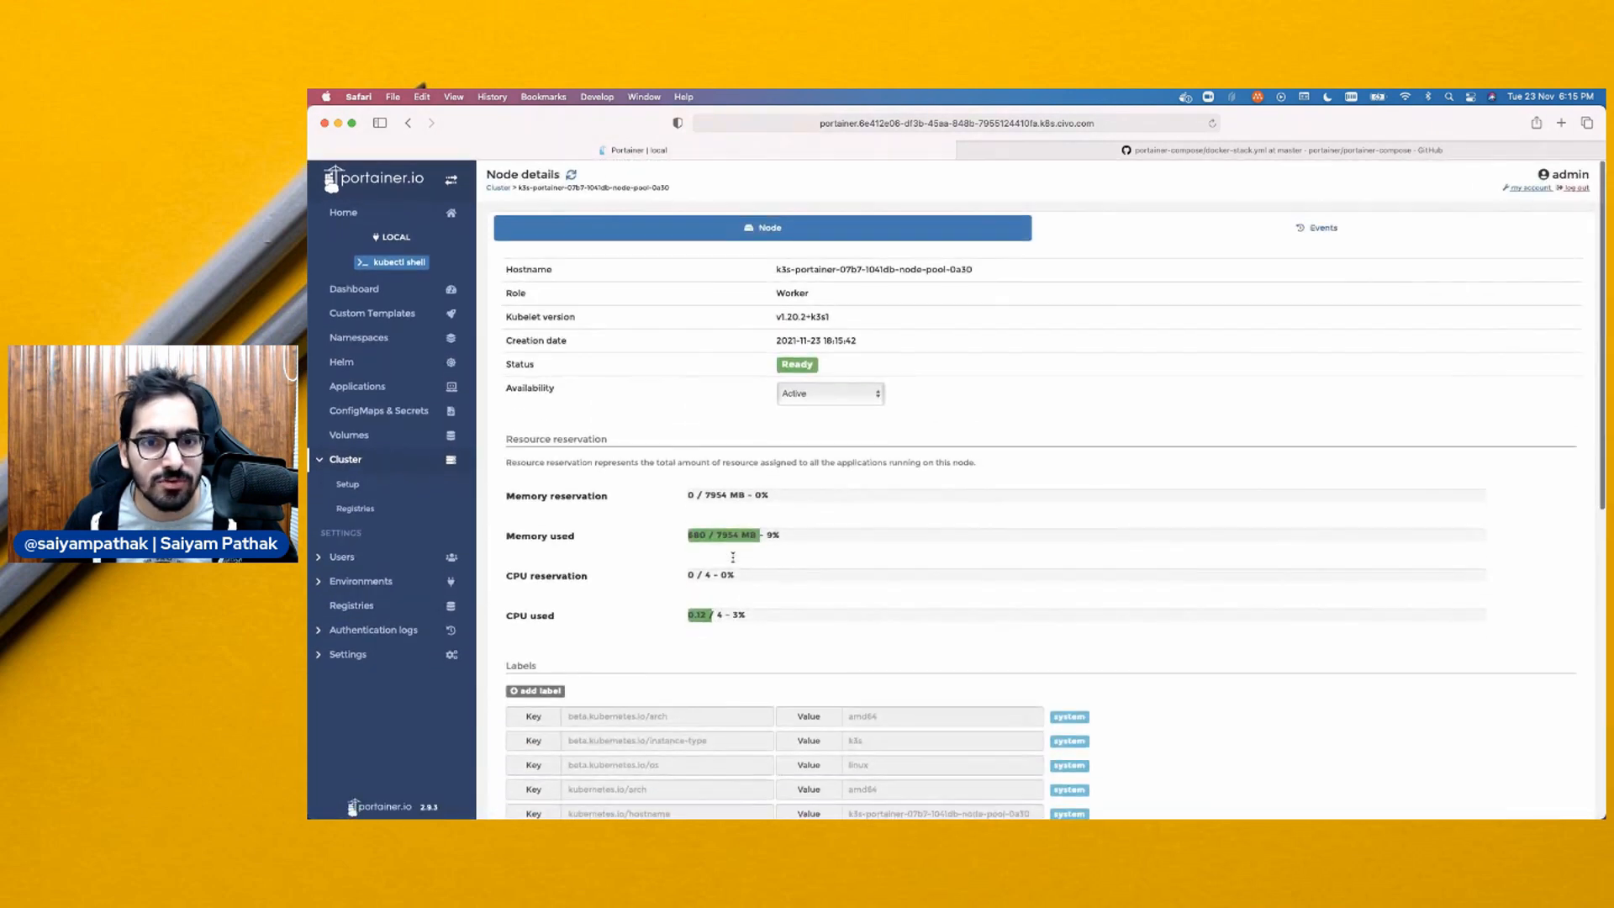
# View the node's events and running applications, and compare the provider options for adding a registry, from Quay.io to DockerHub
pyautogui.click(1283, 235)
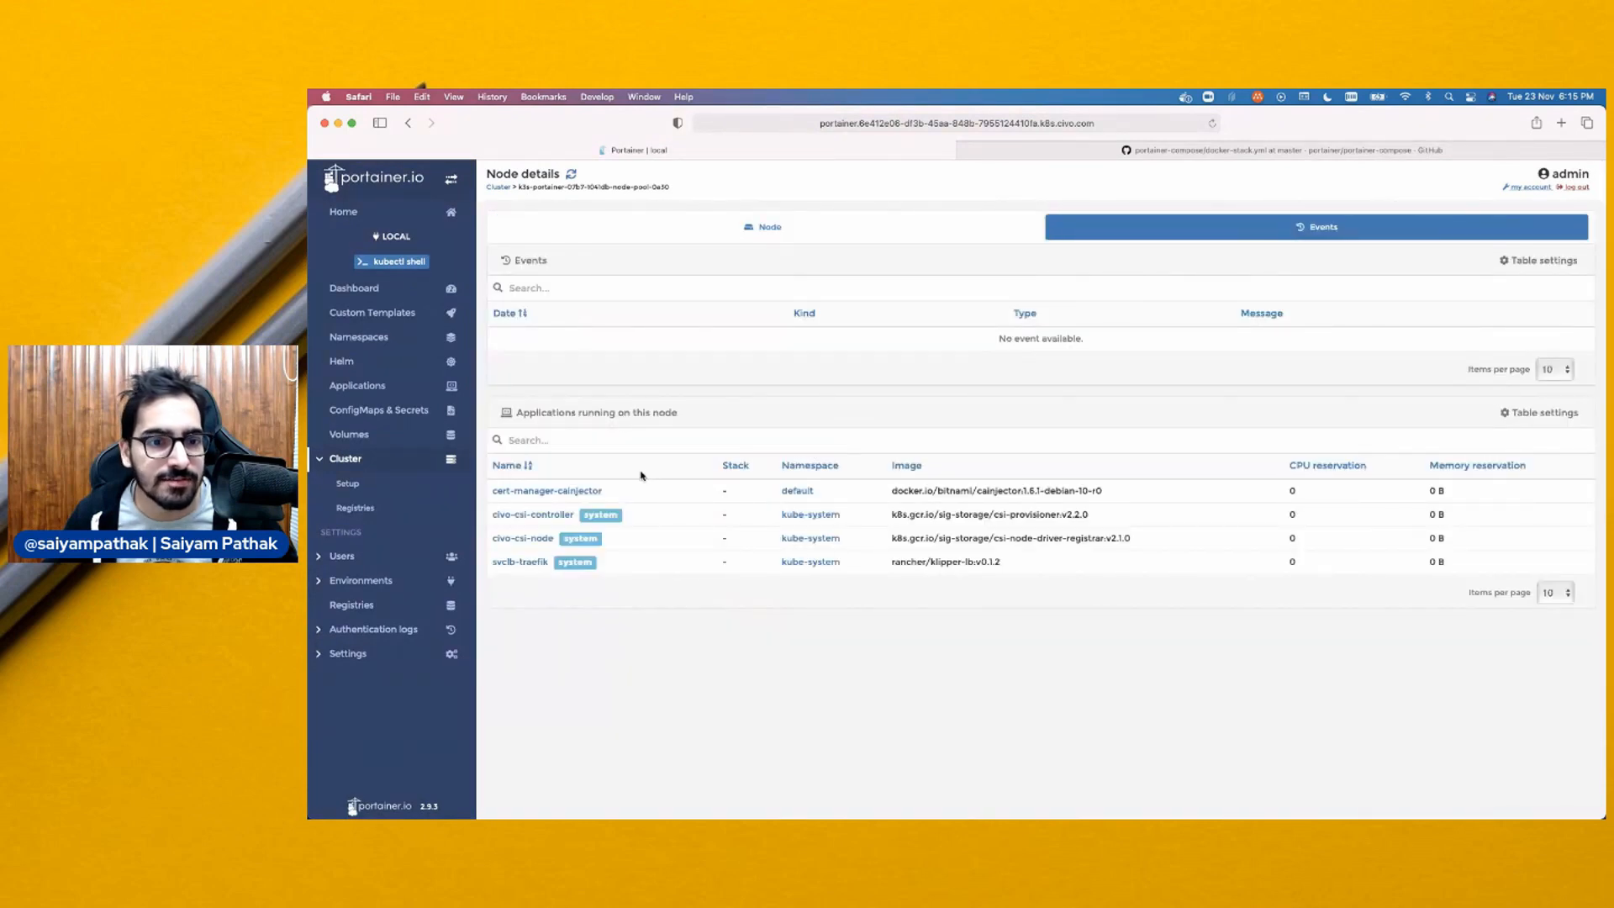
pyautogui.click(355, 508)
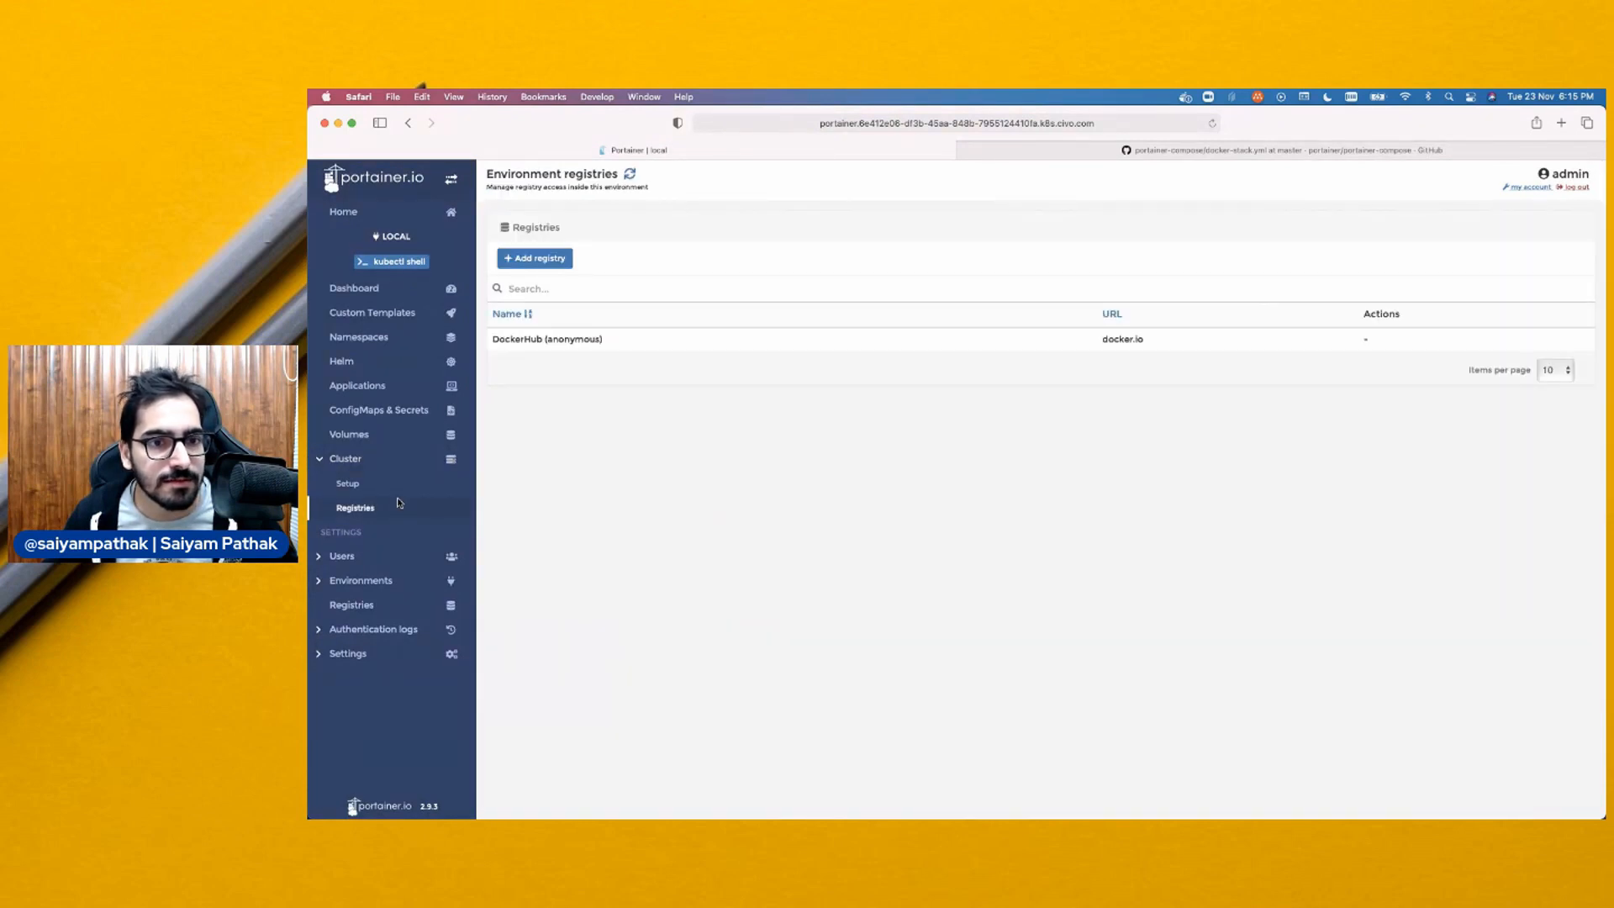
pyautogui.click(533, 259)
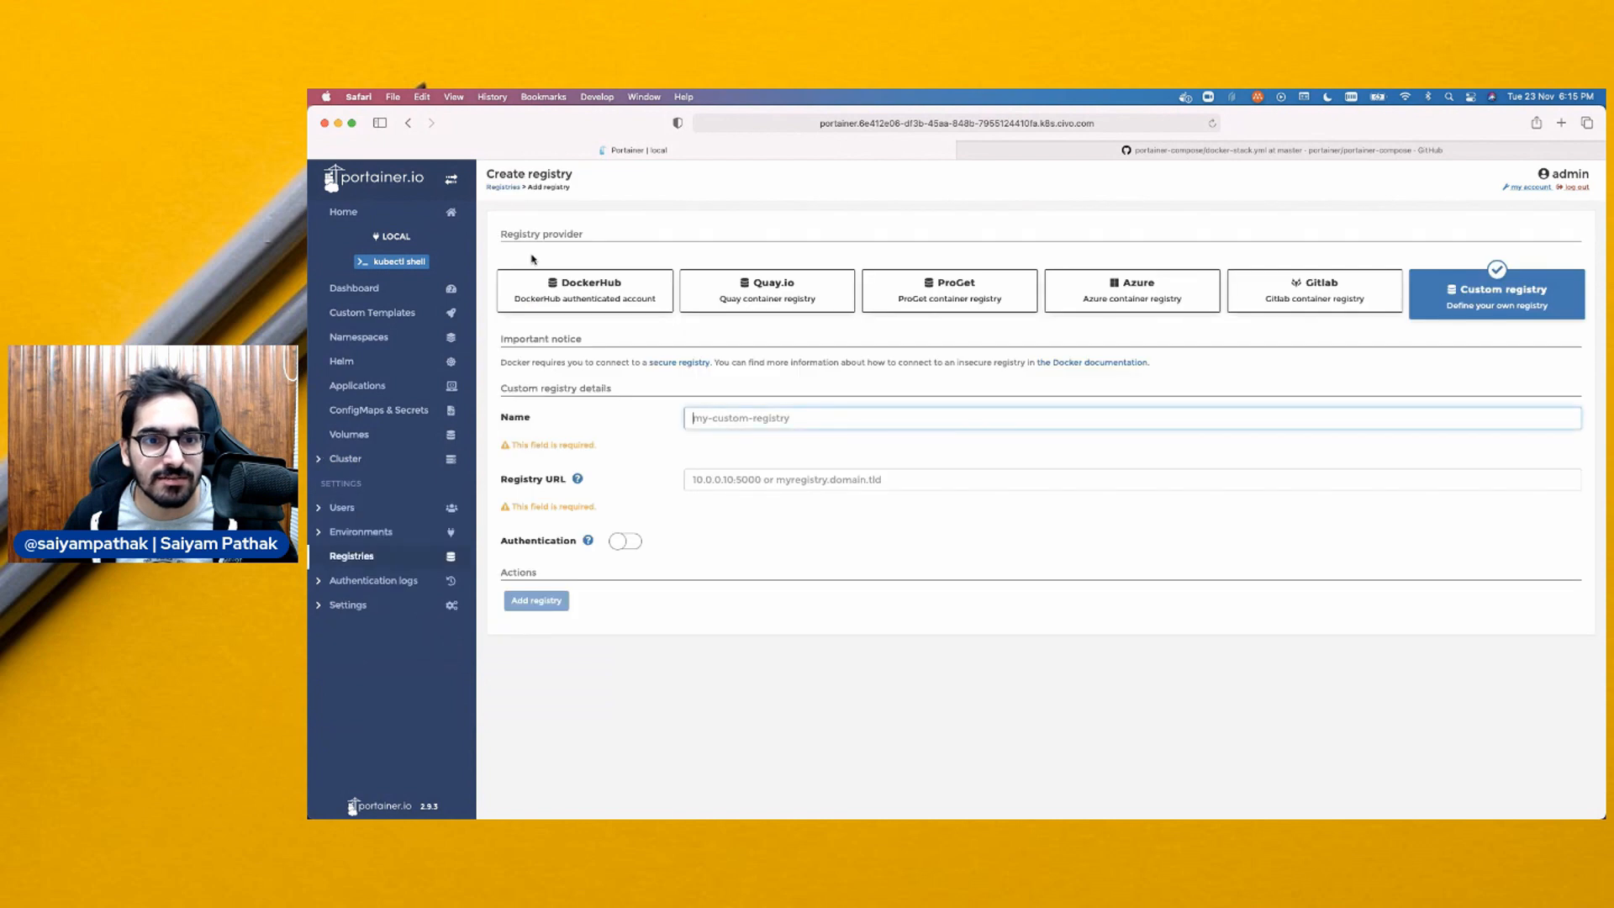
pyautogui.click(775, 304)
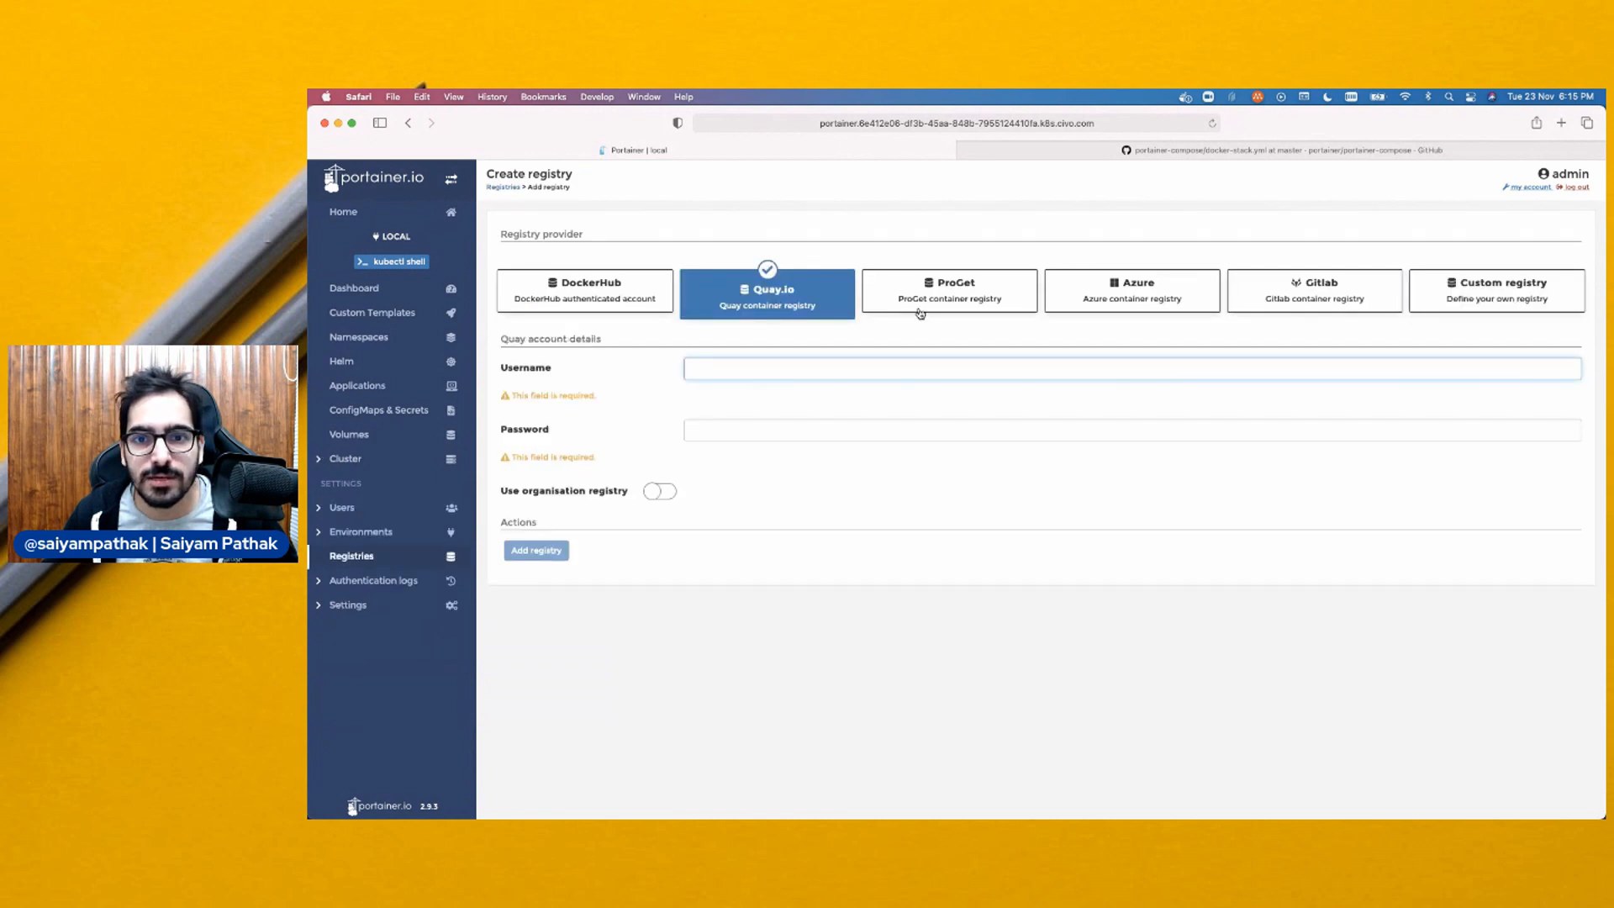
pyautogui.click(1101, 296)
pyautogui.click(1337, 312)
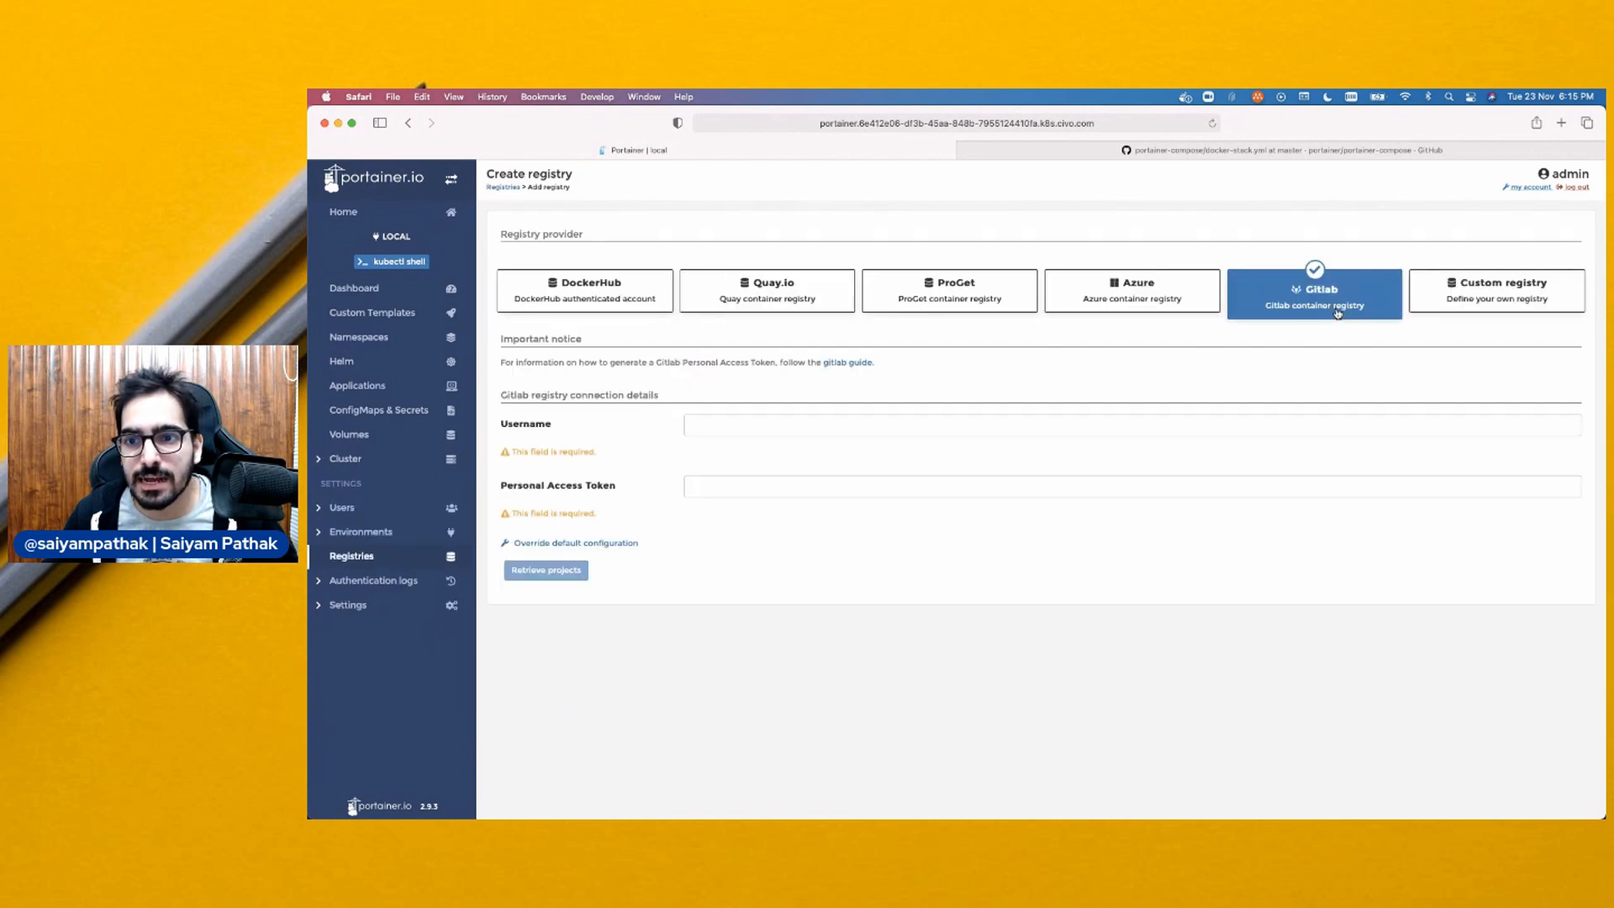
pyautogui.click(1468, 307)
pyautogui.click(579, 307)
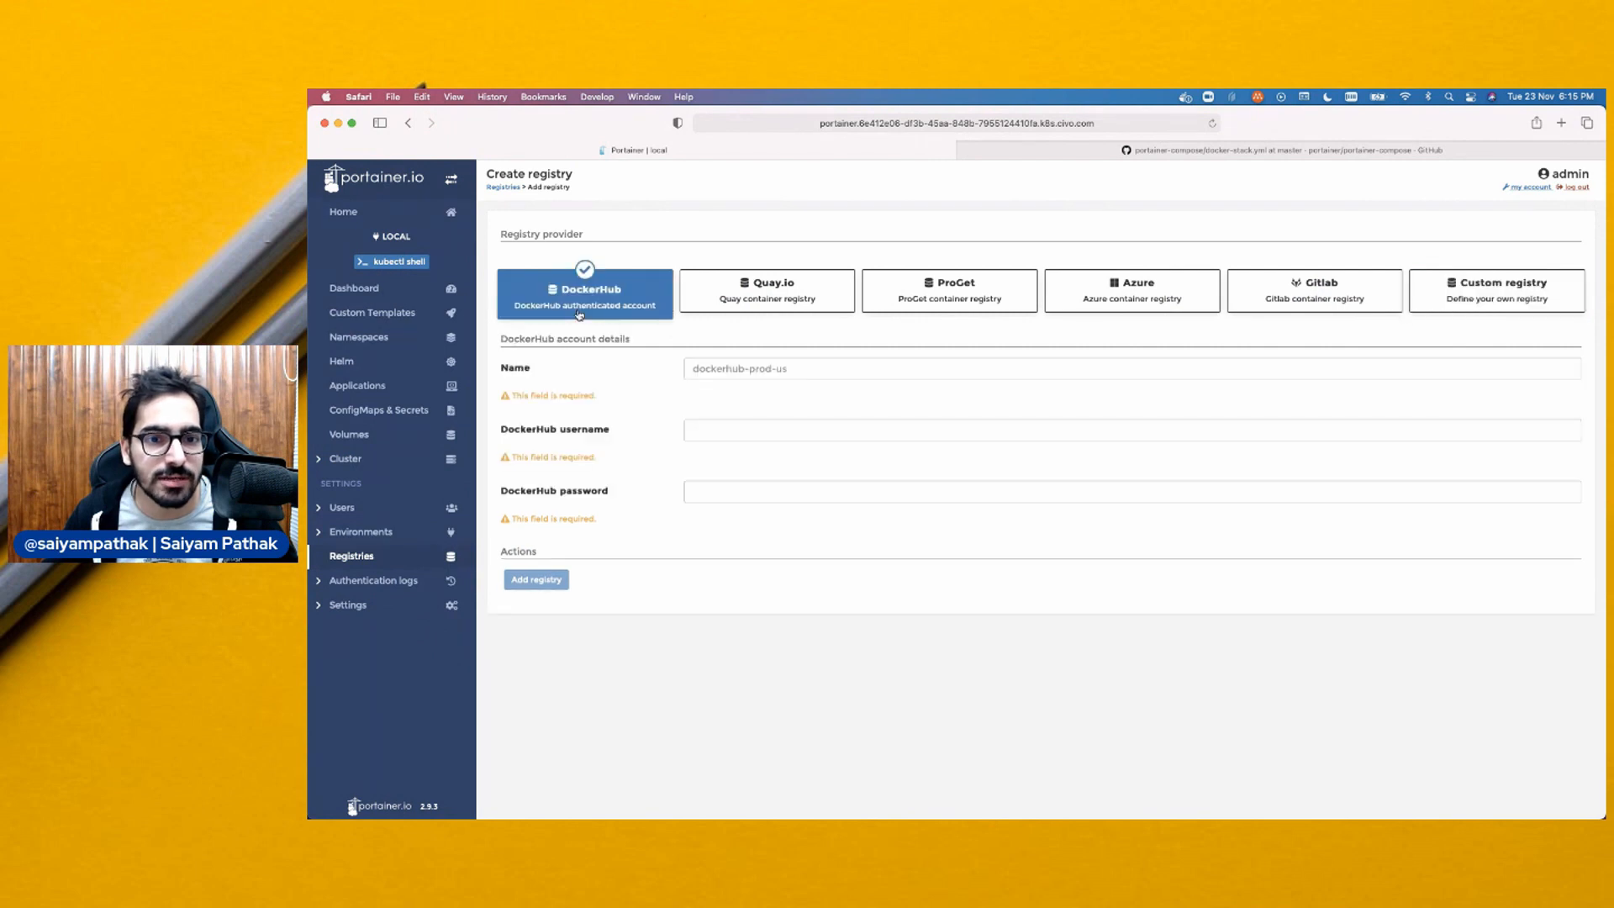
# View the authentication method settings and the list of managed environments
pyautogui.click(347, 604)
pyautogui.click(369, 629)
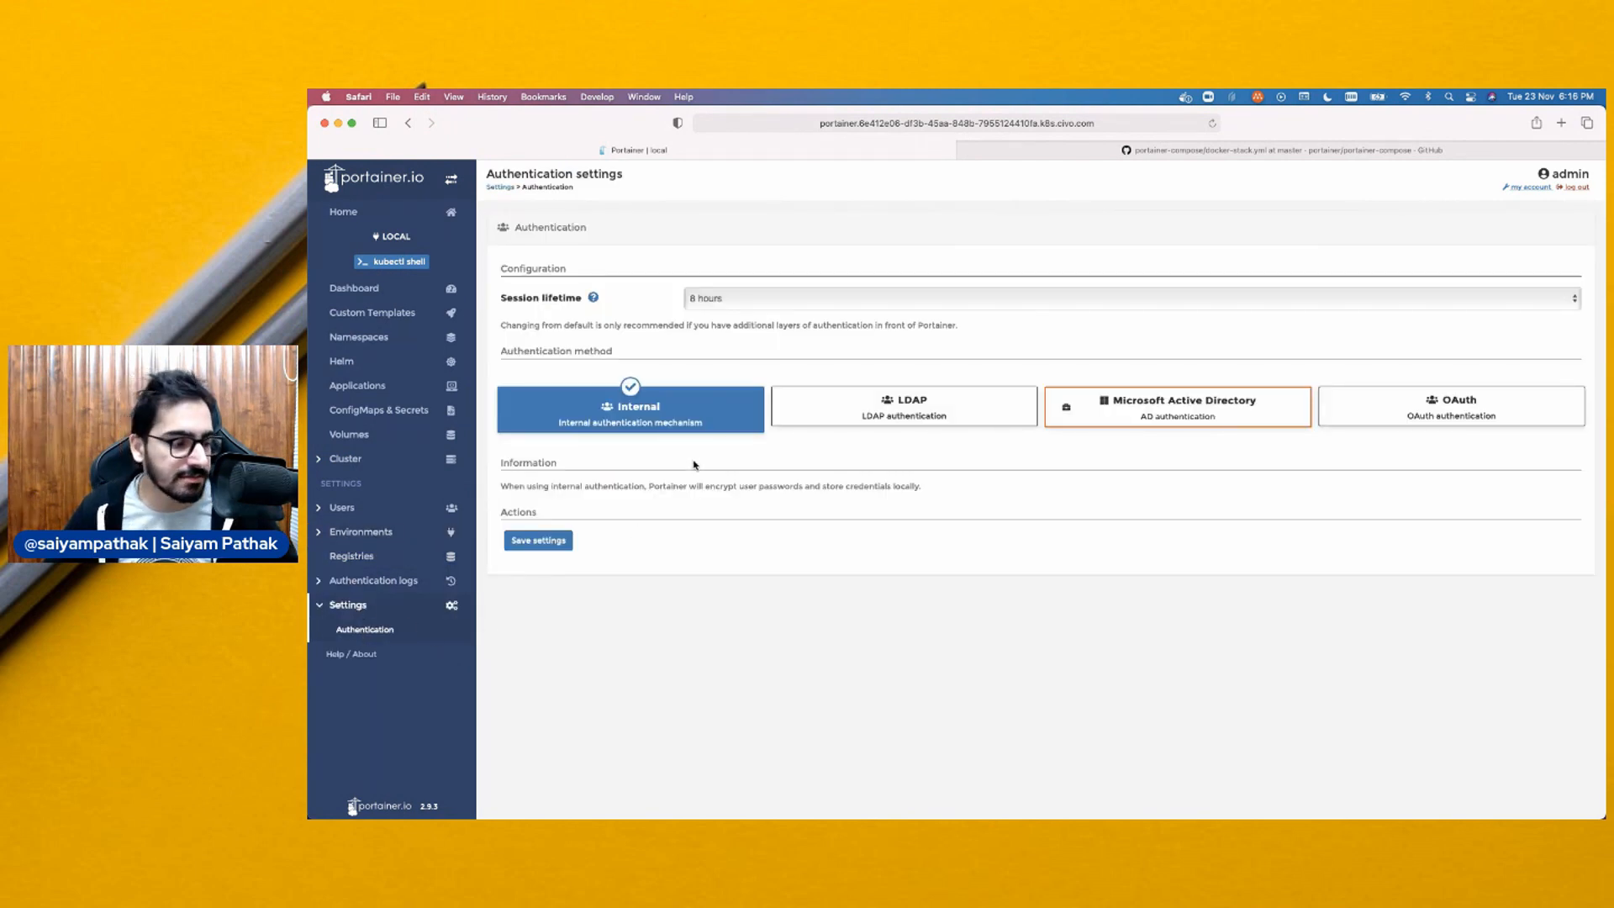
pyautogui.click(360, 531)
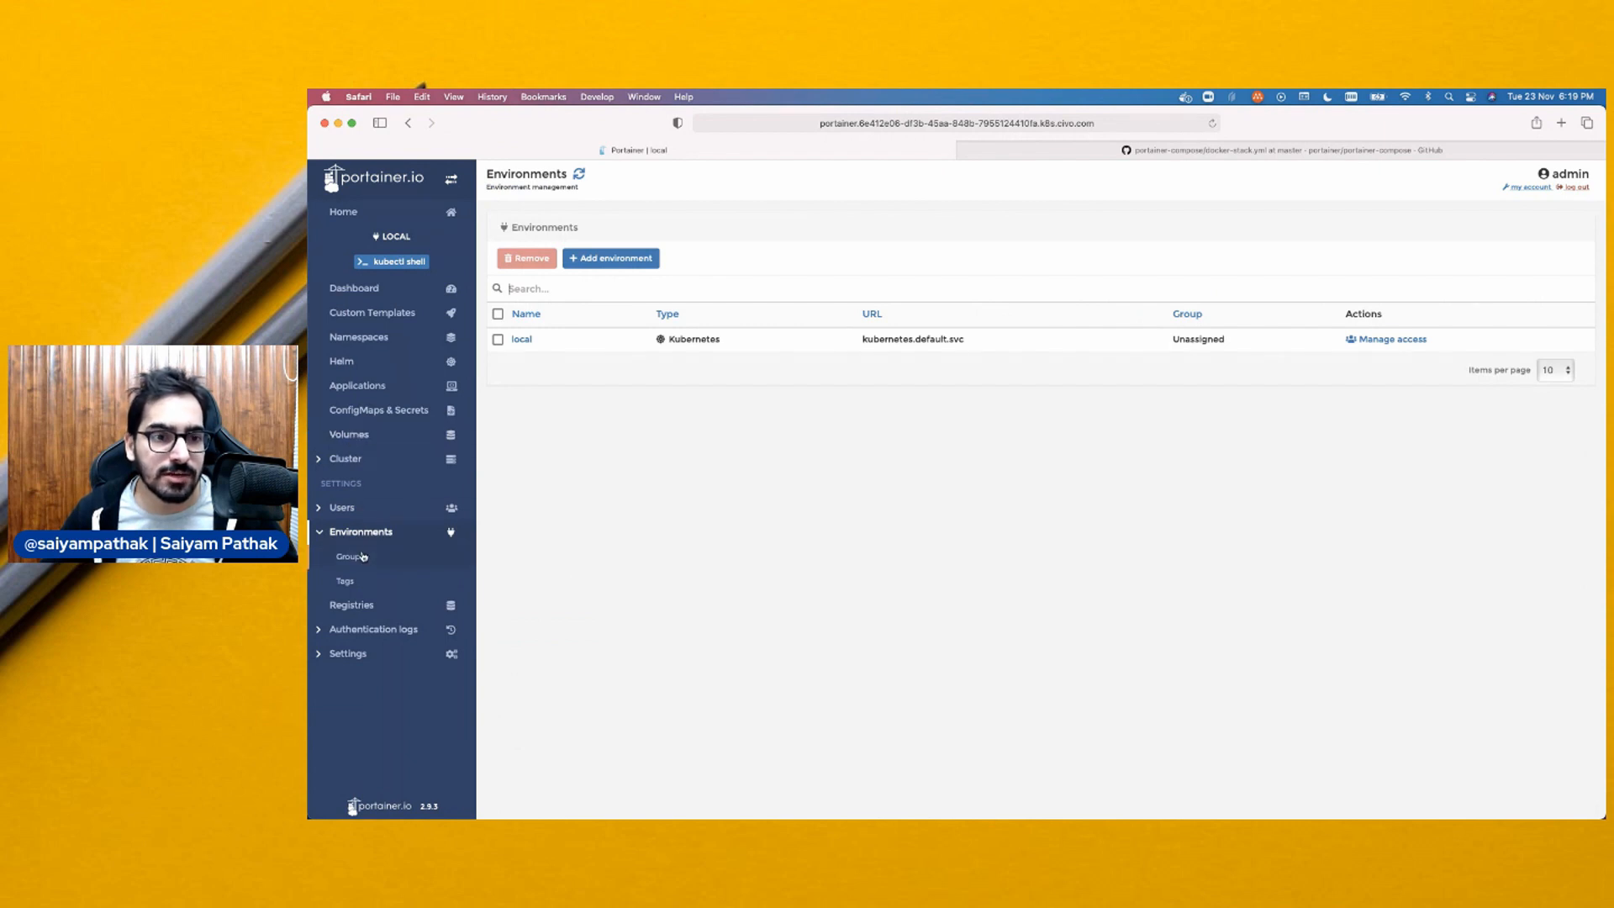
# Start adding an Agent environment and deploy the Portainer agent via load balancer on the second cluster from Terminal
pyautogui.click(580, 259)
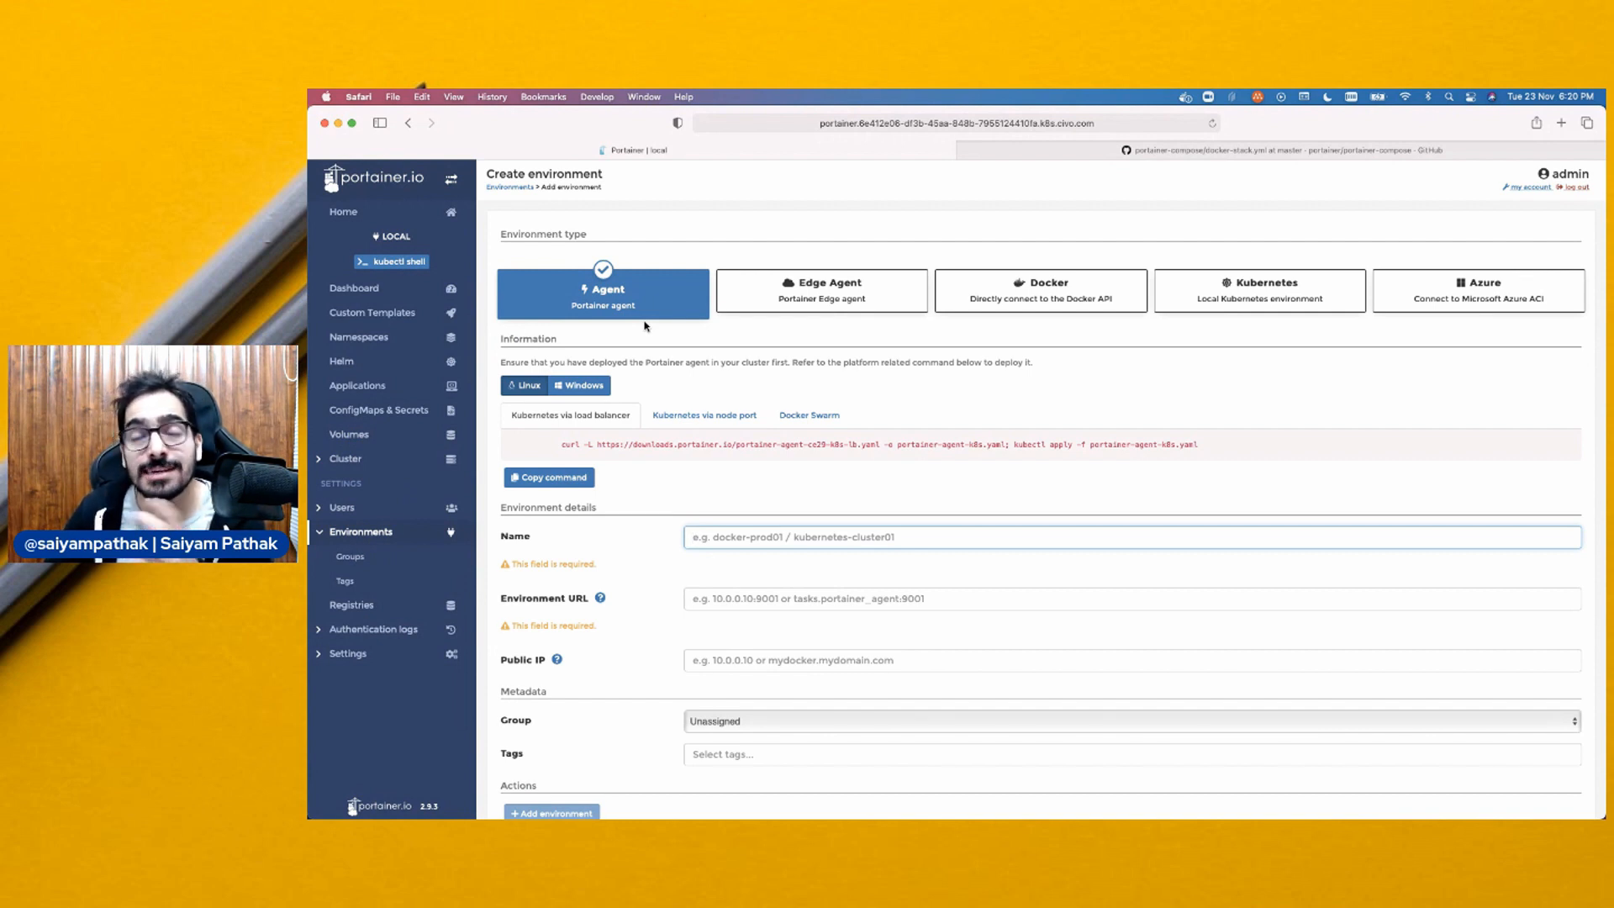
pyautogui.scroll(5, 704, 461)
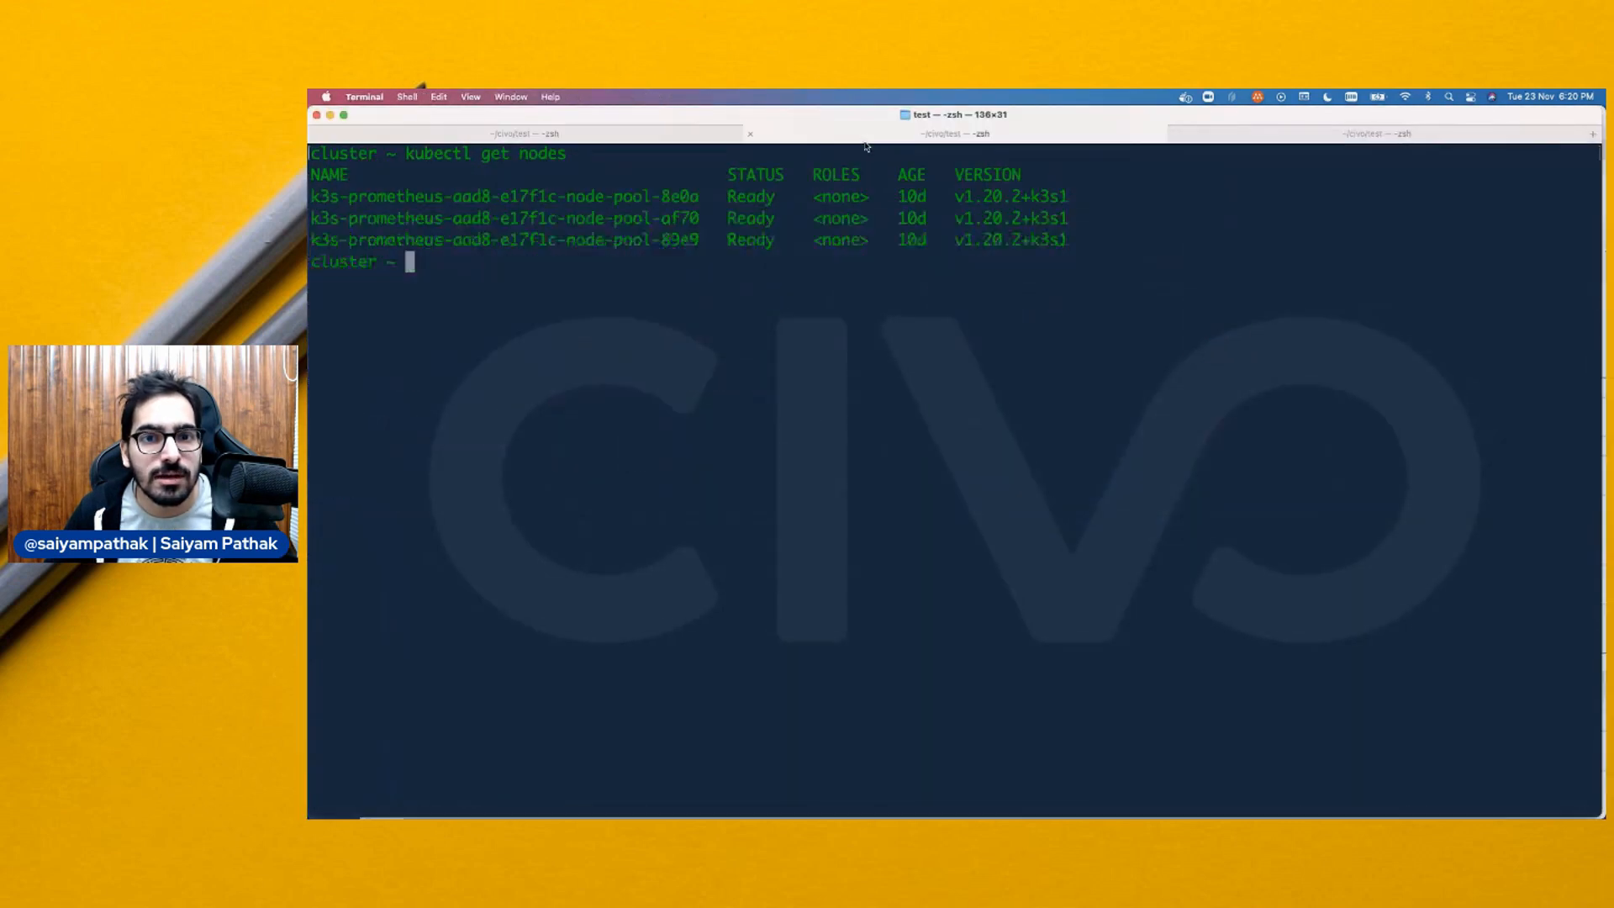
pyautogui.write('curl -L https://downloads.portainer.io/portainer-agent-ce29-k8s-lb.yaml -o portainer-agent-k8s.yaml; kubectl apply -f portainer-agent-k8s.yaml')
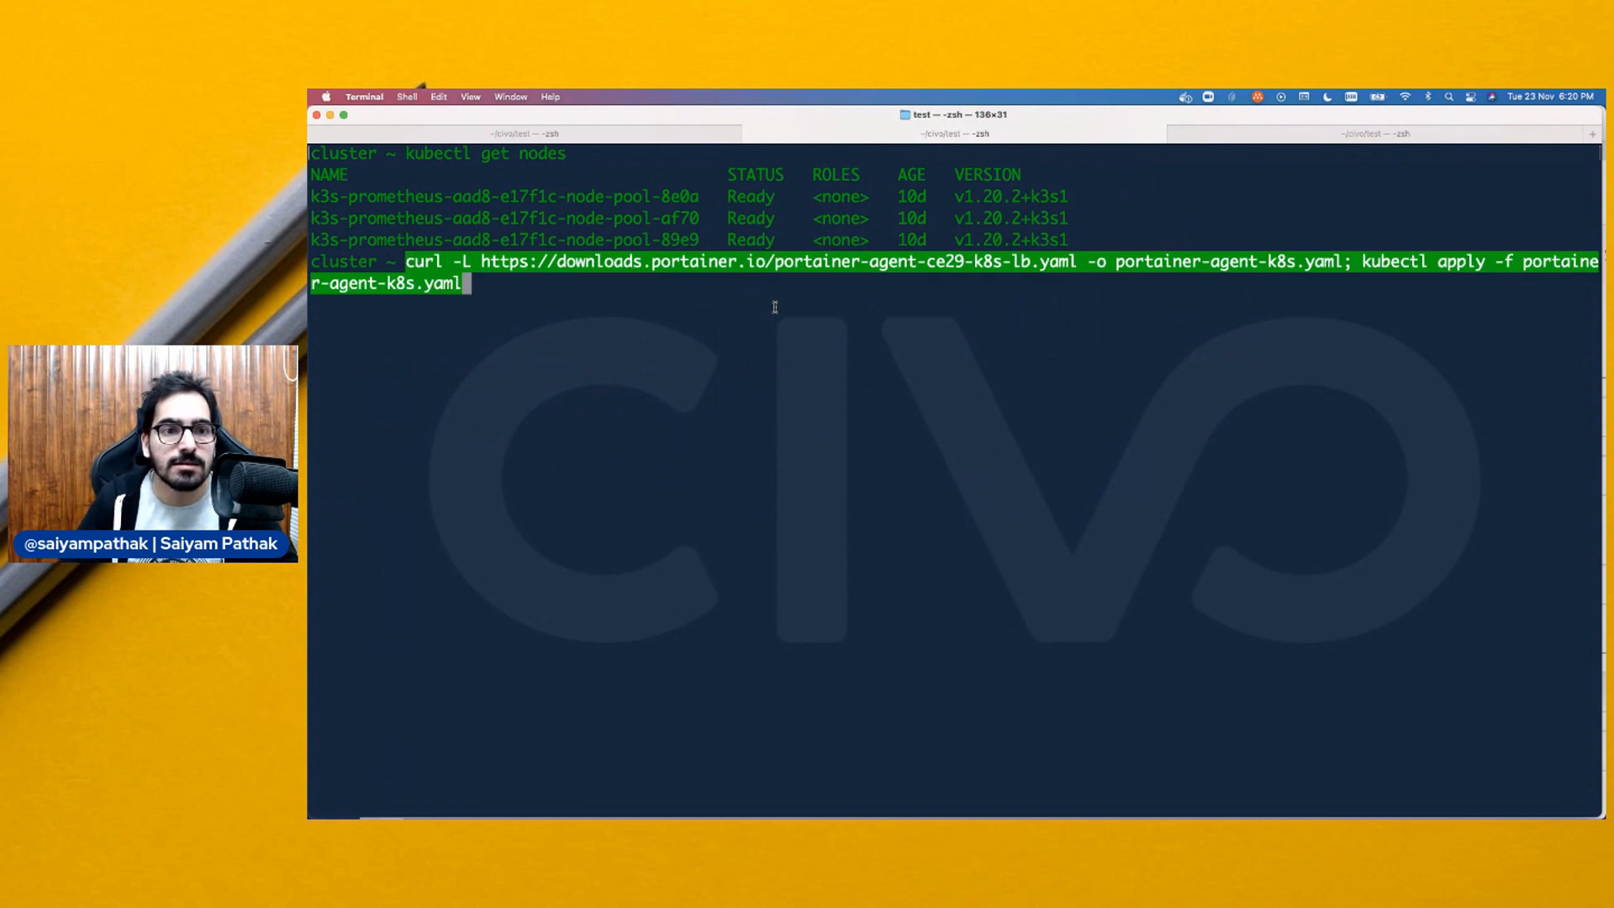
pyautogui.press('Return')
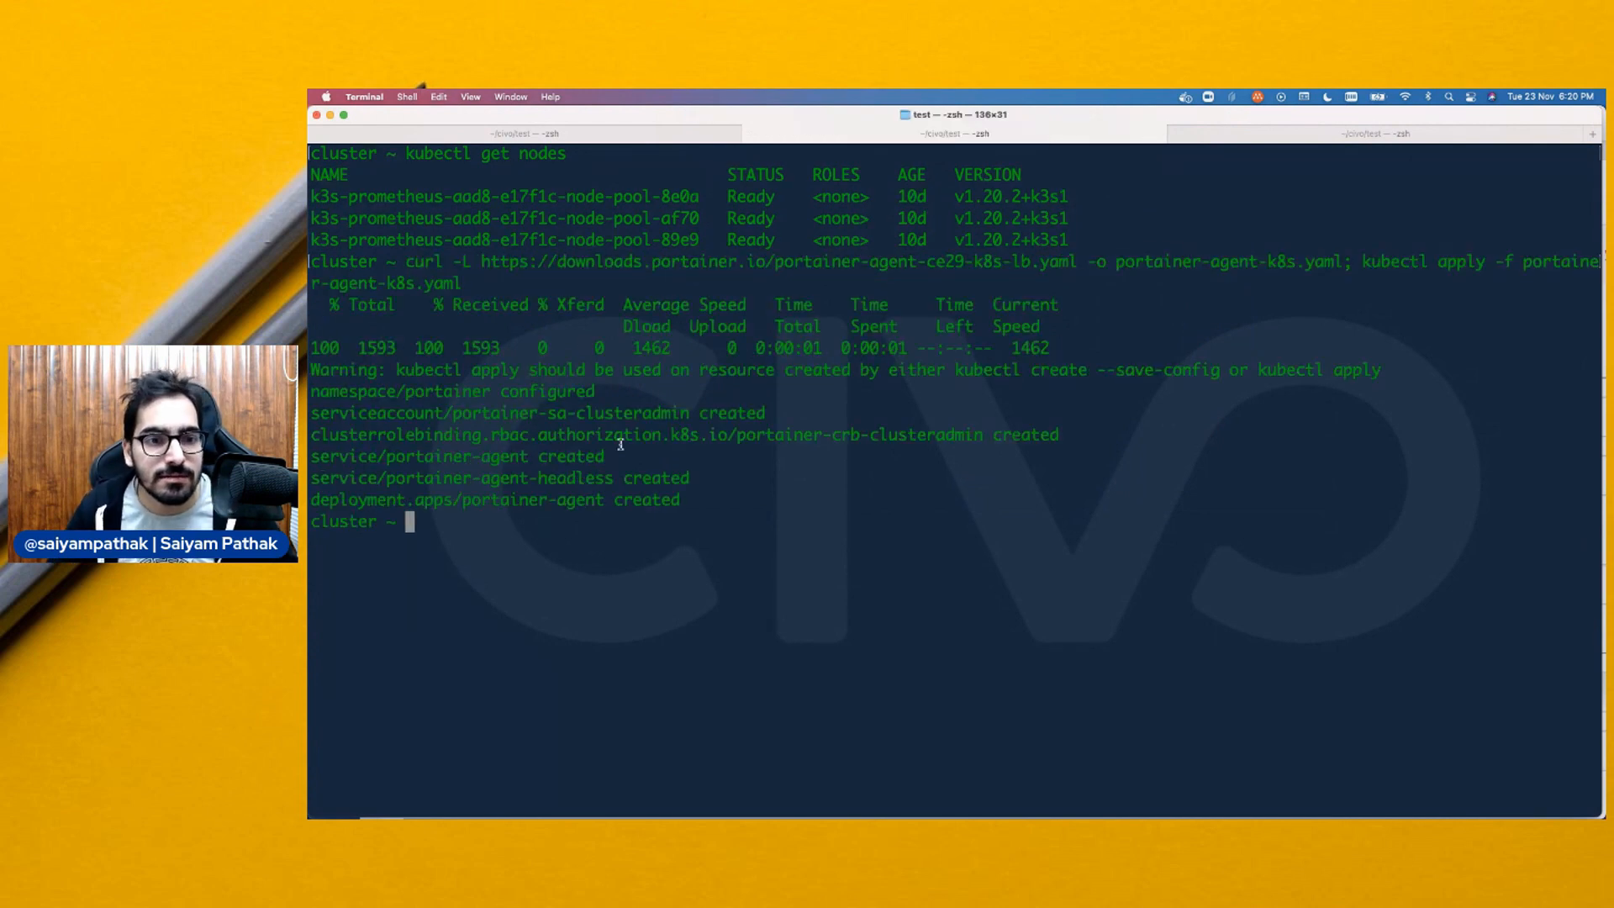
# Name the environment monitoring in Portainer and run the Kubernetes via node port agent deployment command in Terminal
pyautogui.press('super+Tab')
pyautogui.scroll(-2, 827, 611)
pyautogui.scroll(-1, 827, 611)
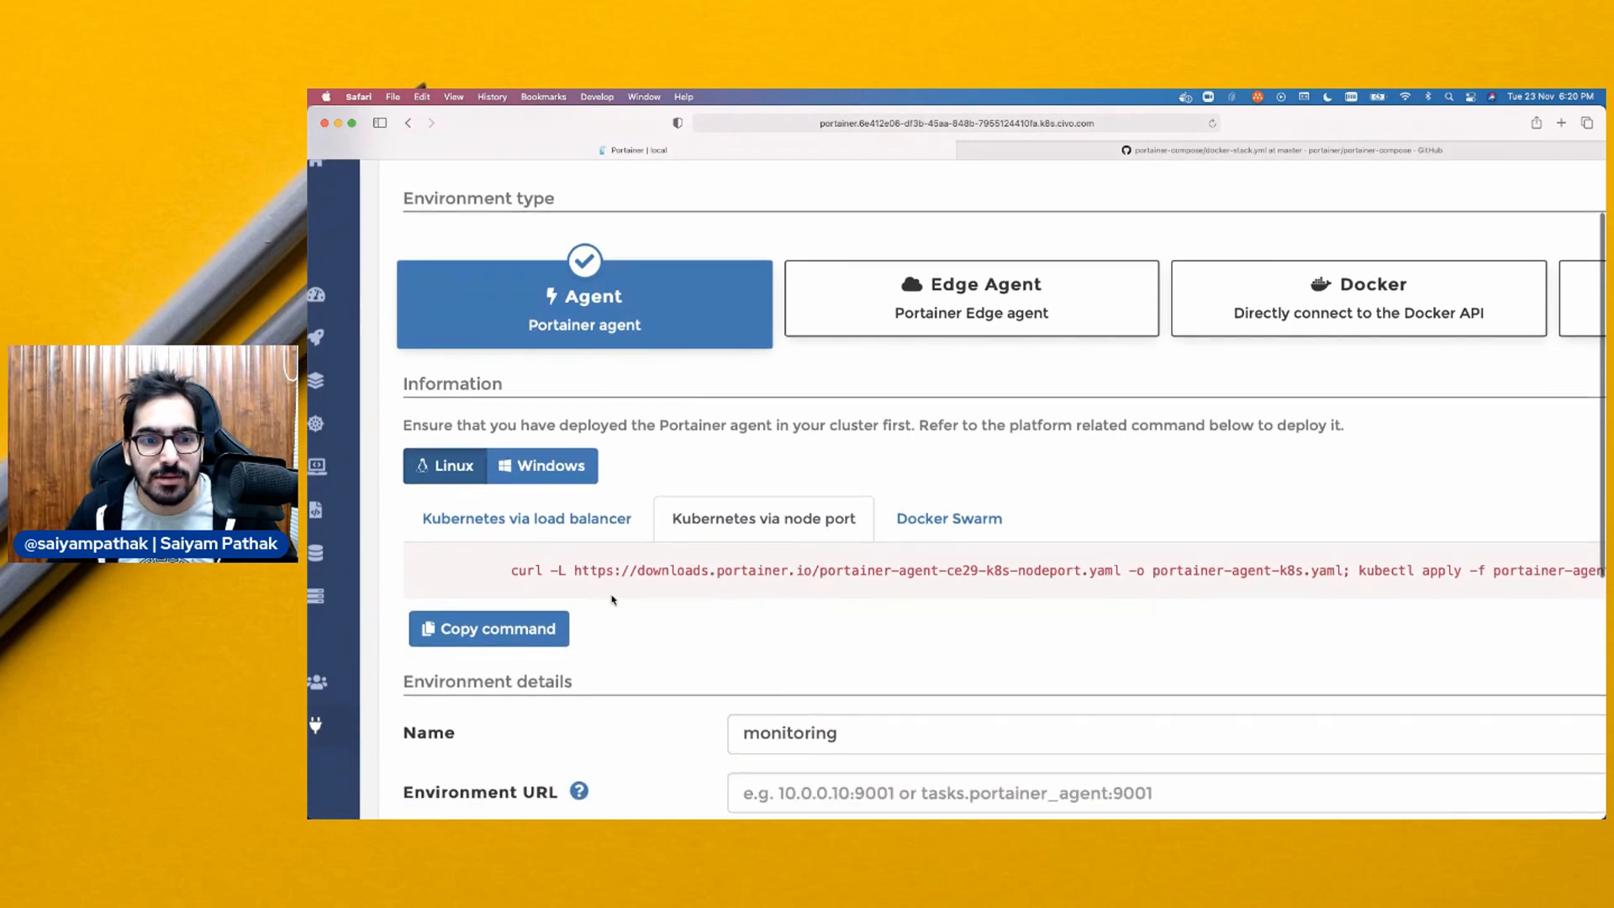
pyautogui.click(535, 629)
pyautogui.press('super+Tab')
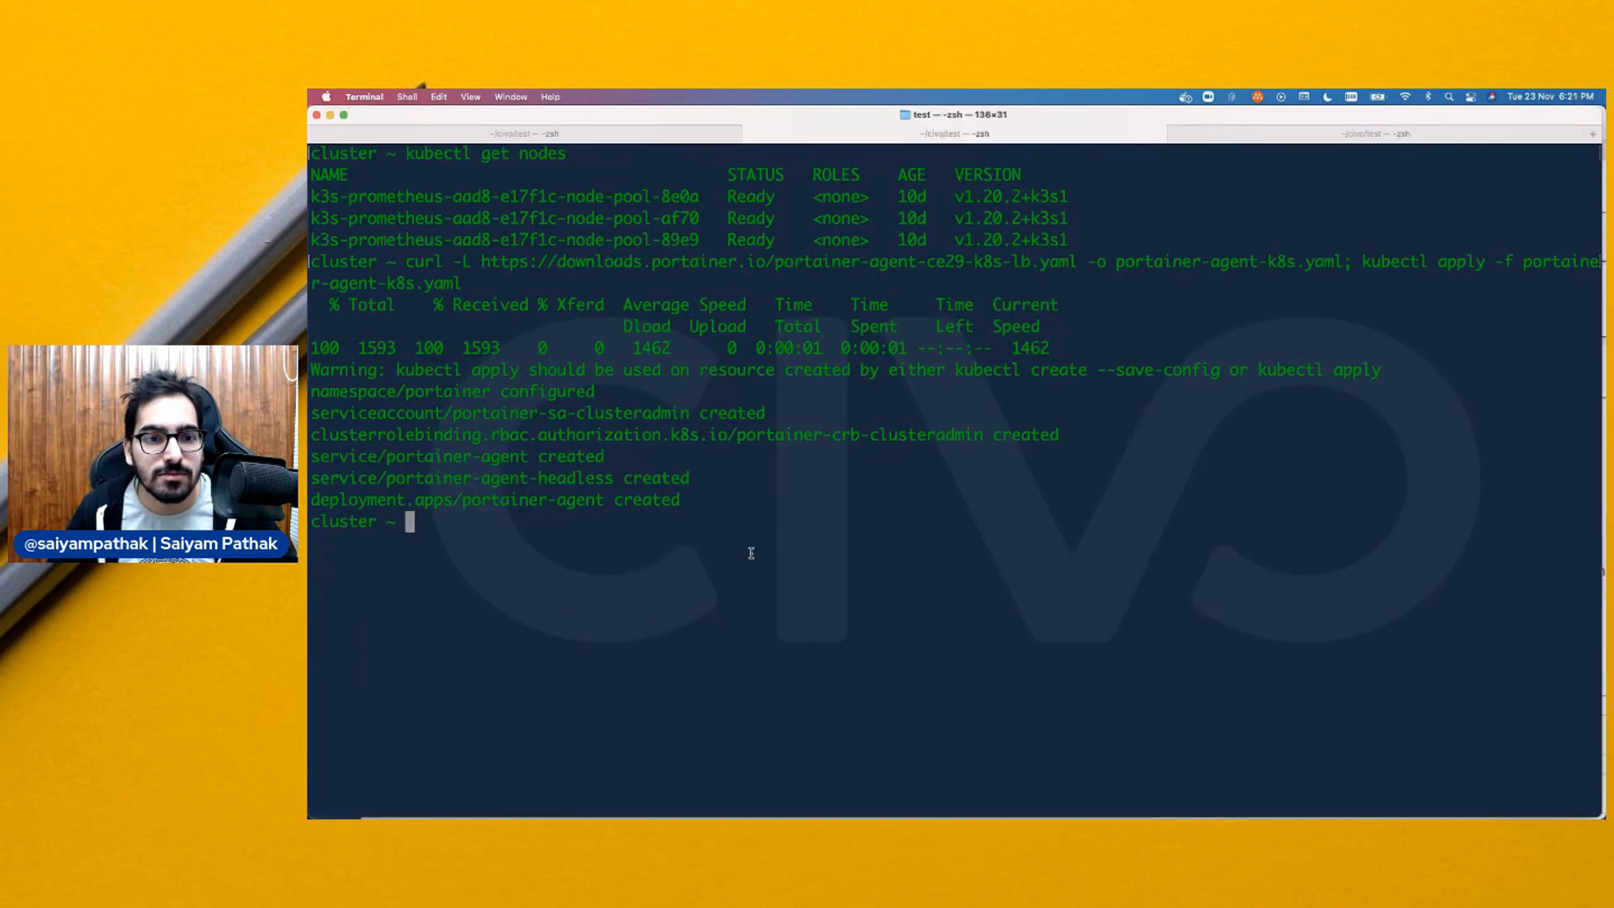
pyautogui.press('super+v')
pyautogui.press('Return')
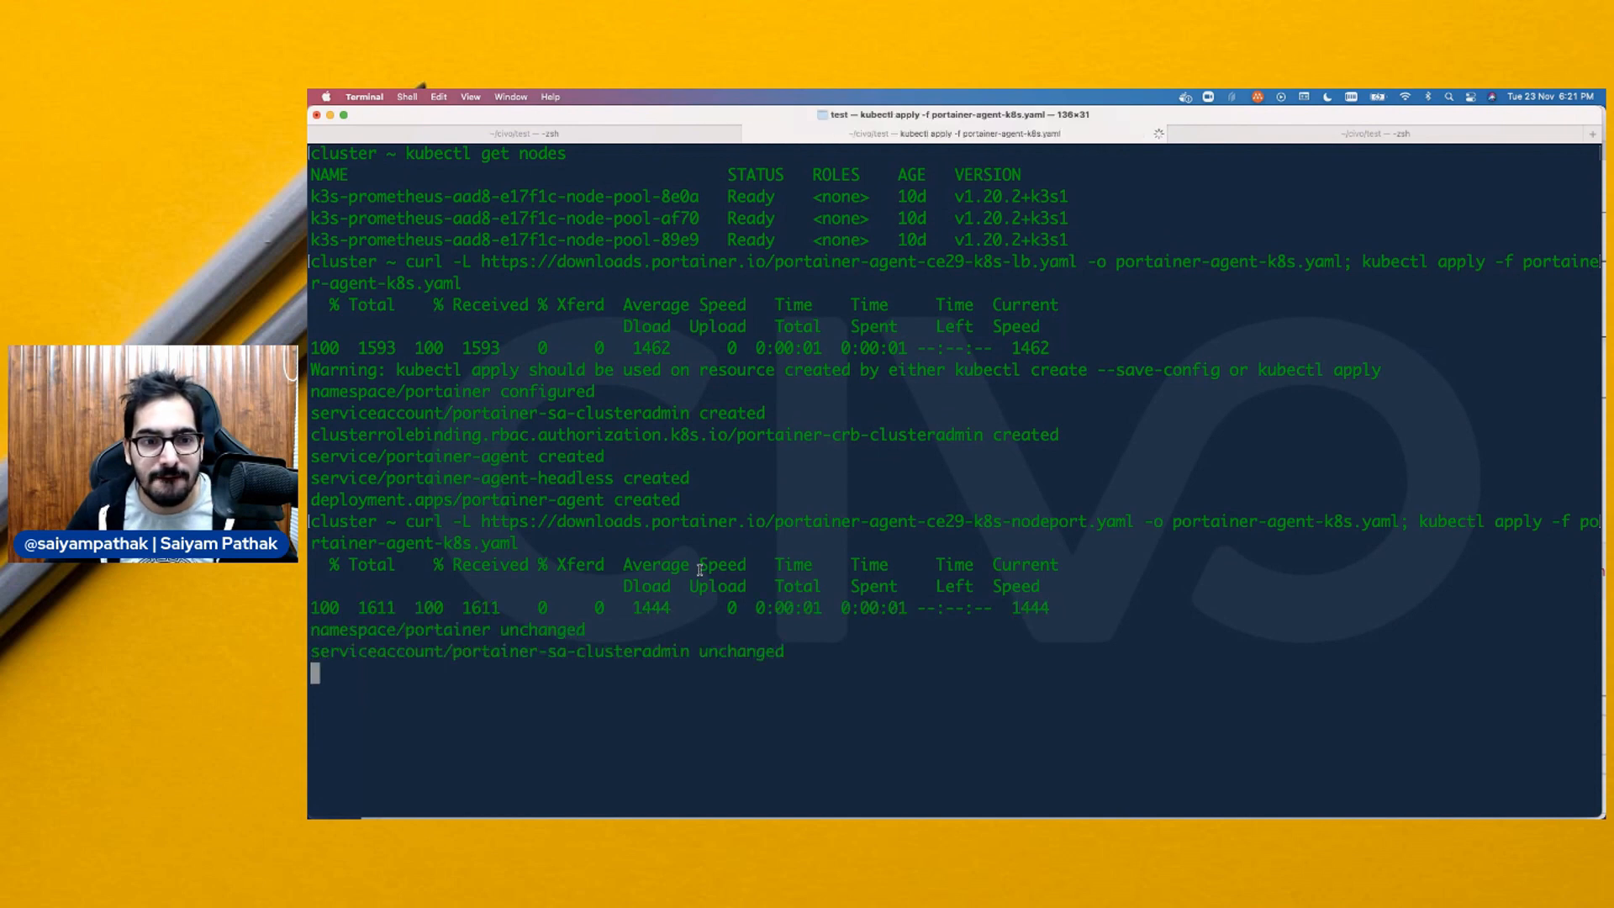
# List the services in the portainer namespace with kubectl
pyautogui.write('kubectl get')
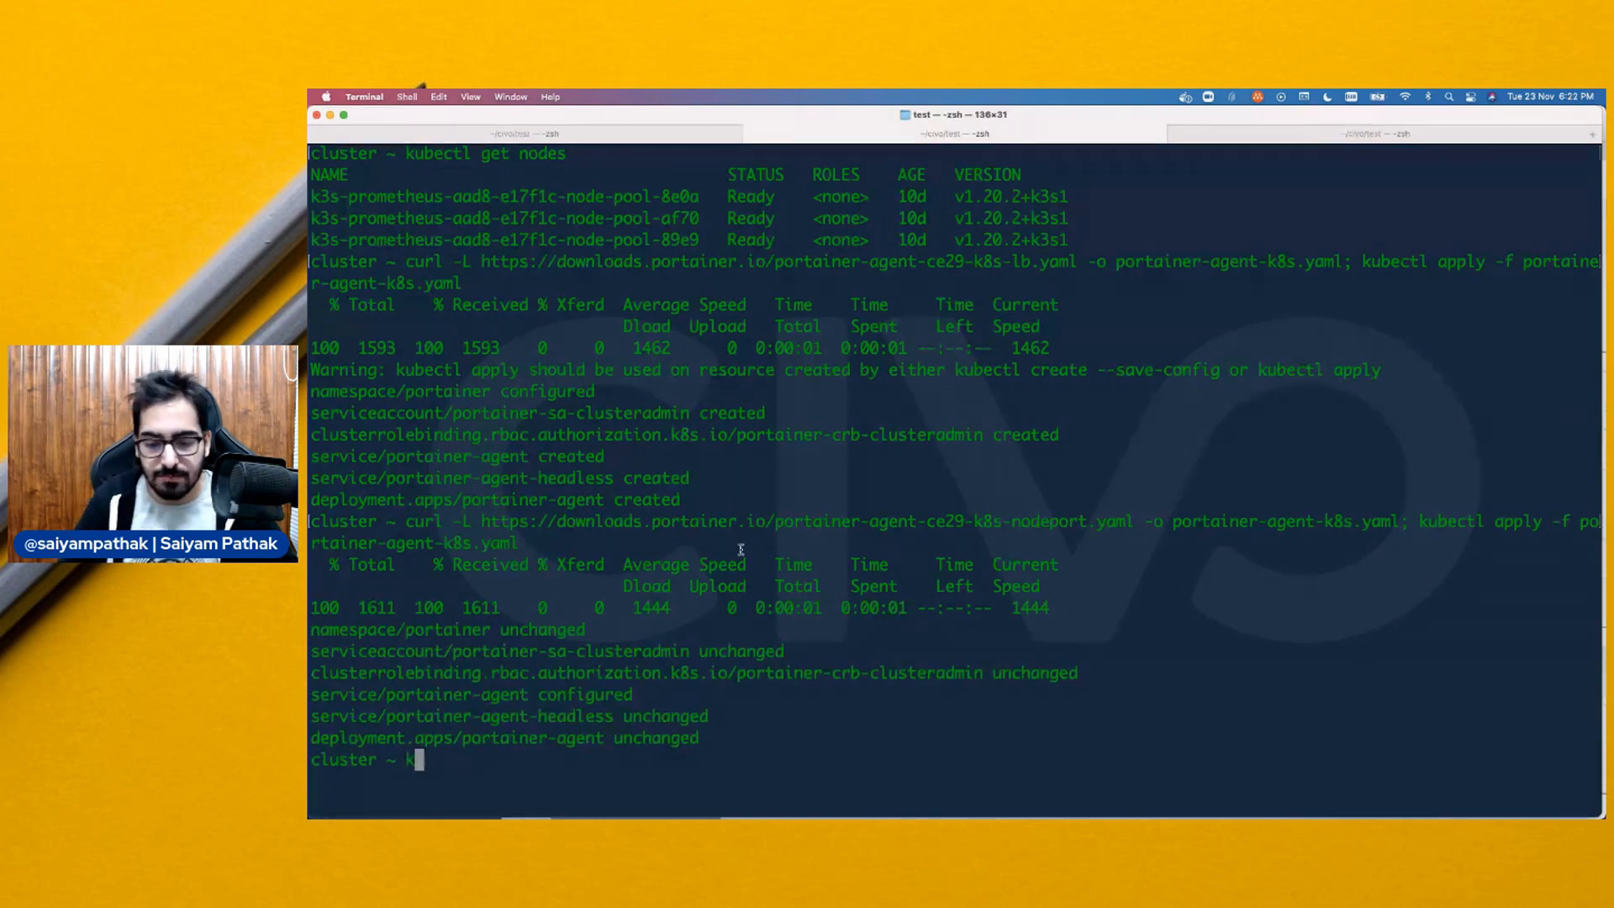
pyautogui.write('svc ')
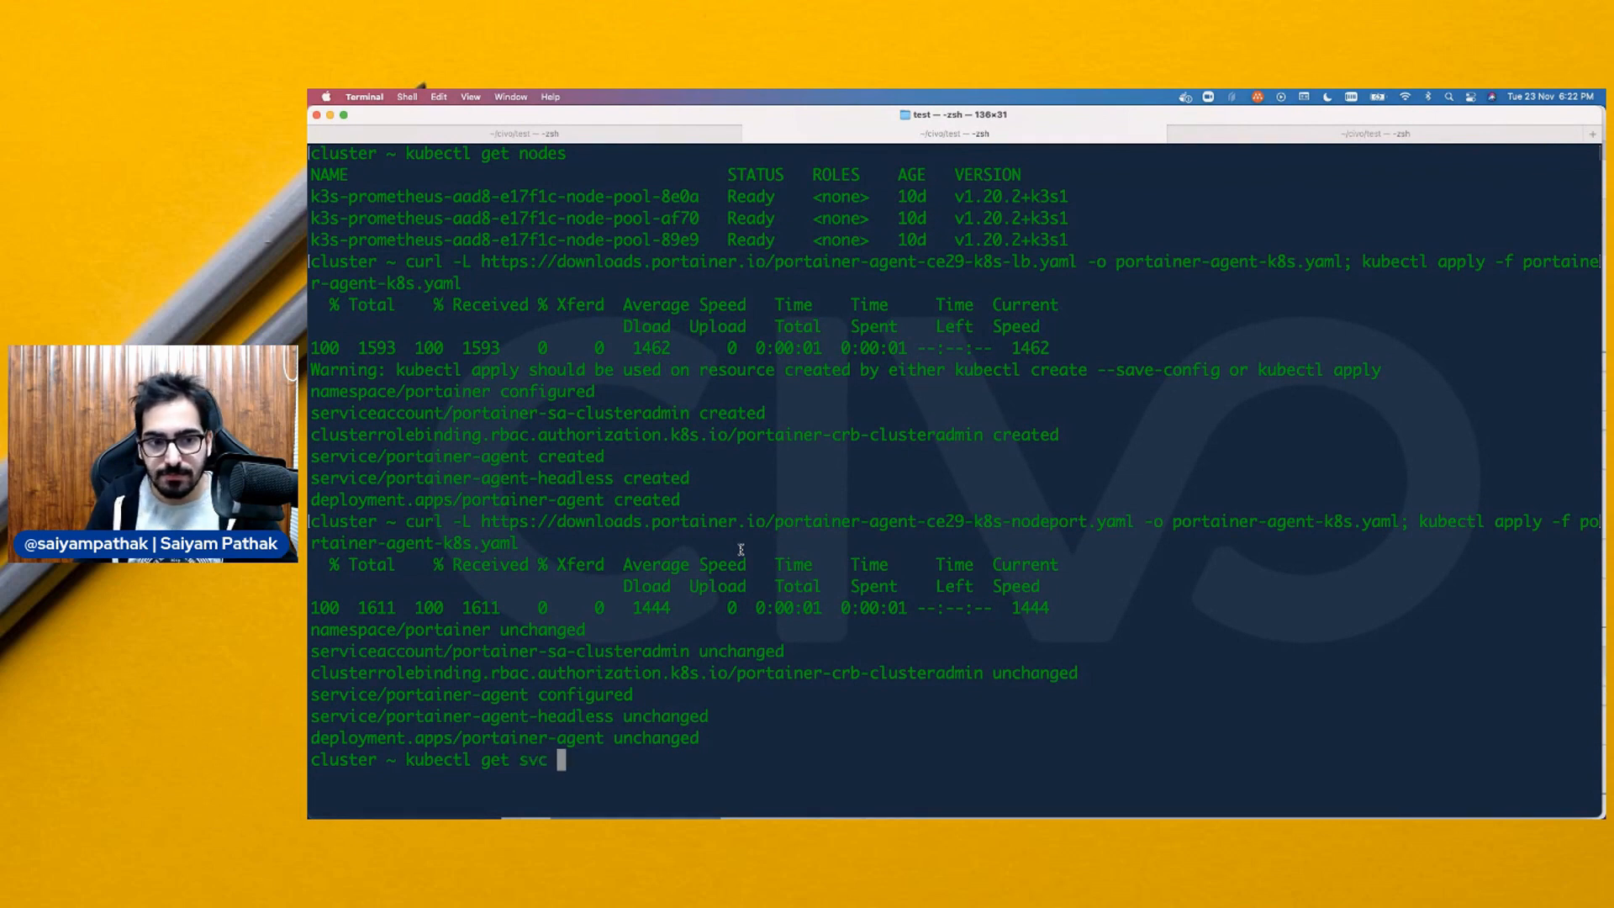
pyautogui.write('-n portainer')
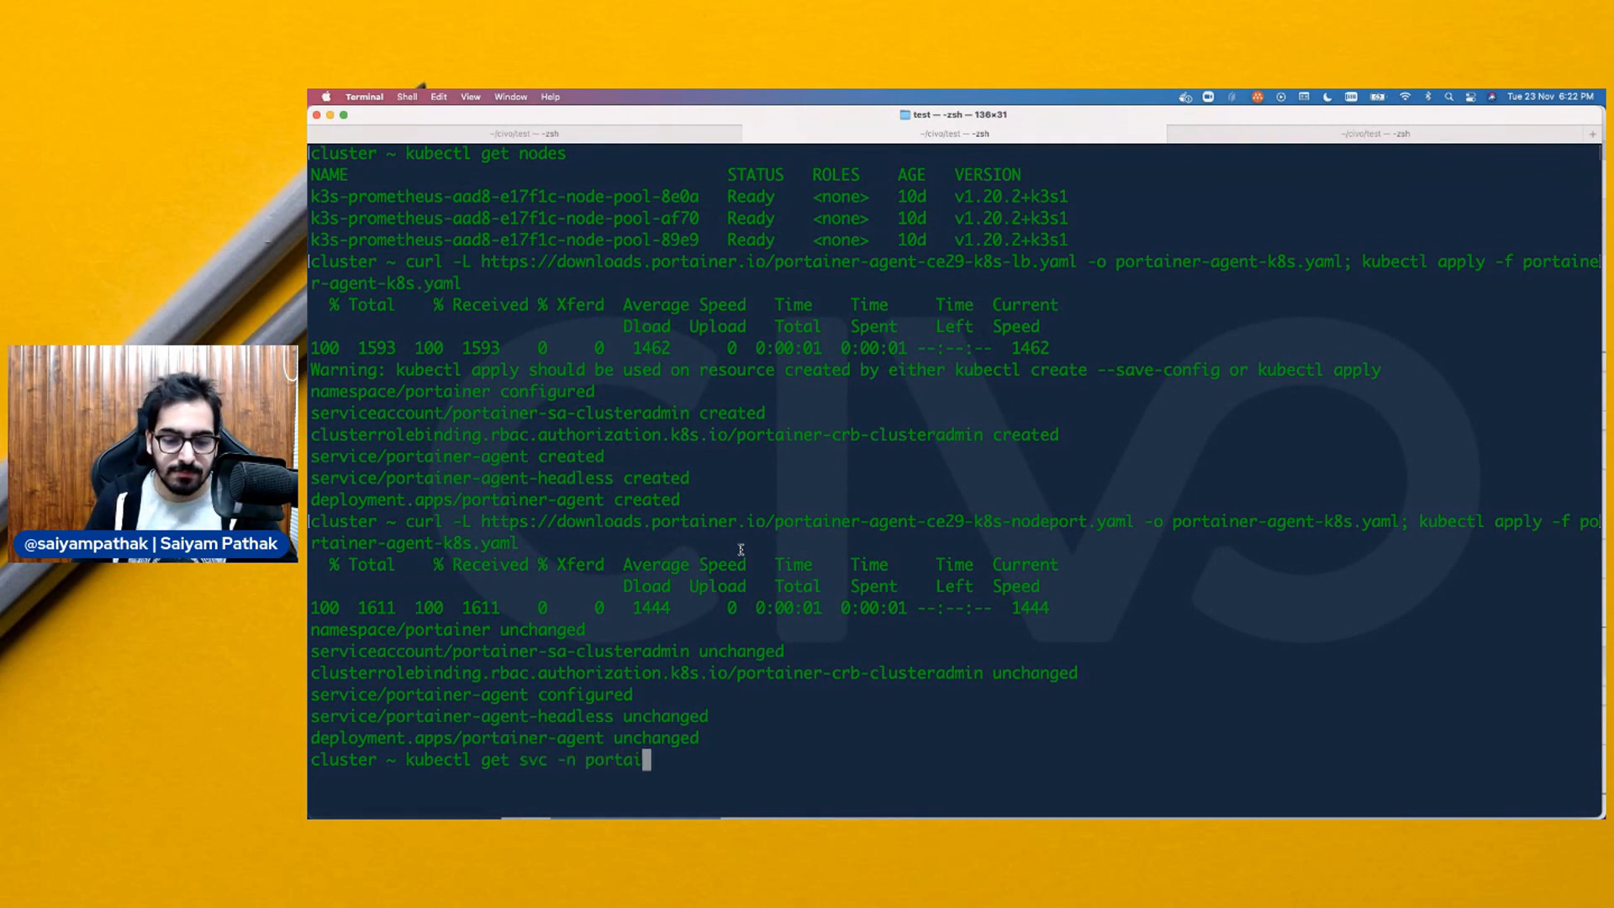
pyautogui.press('Return')
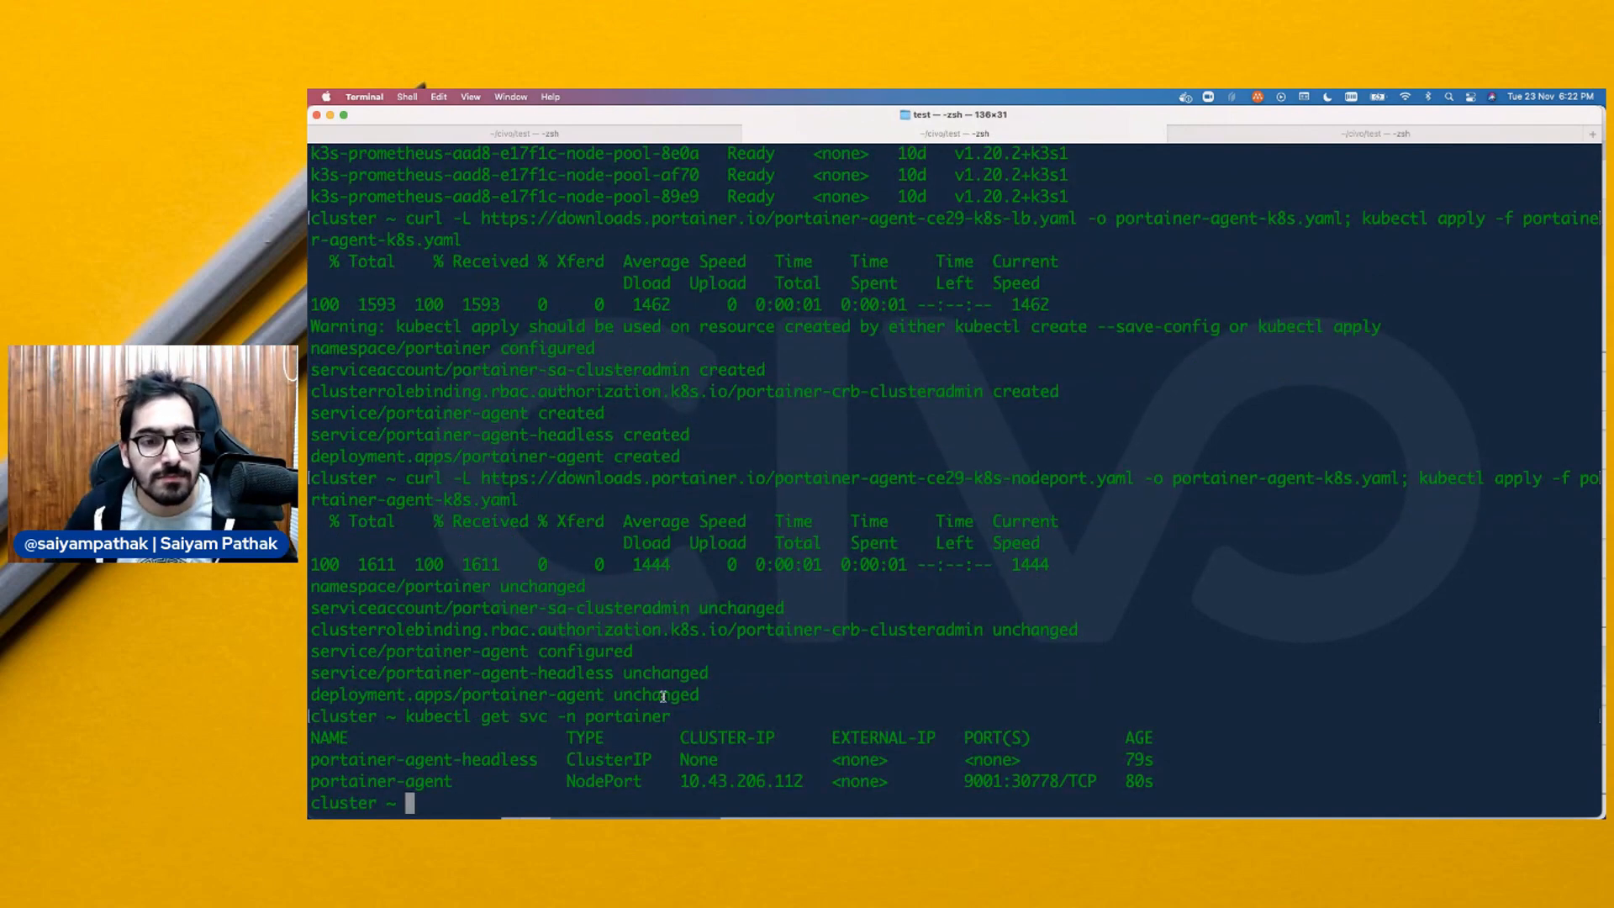
# Copy the portainer-agent service's node port 30778 into the Environment URL of the new environment in Portainer
pyautogui.doubleClick(1034, 782)
pyautogui.press('super+c')
pyautogui.press('super+Tab')
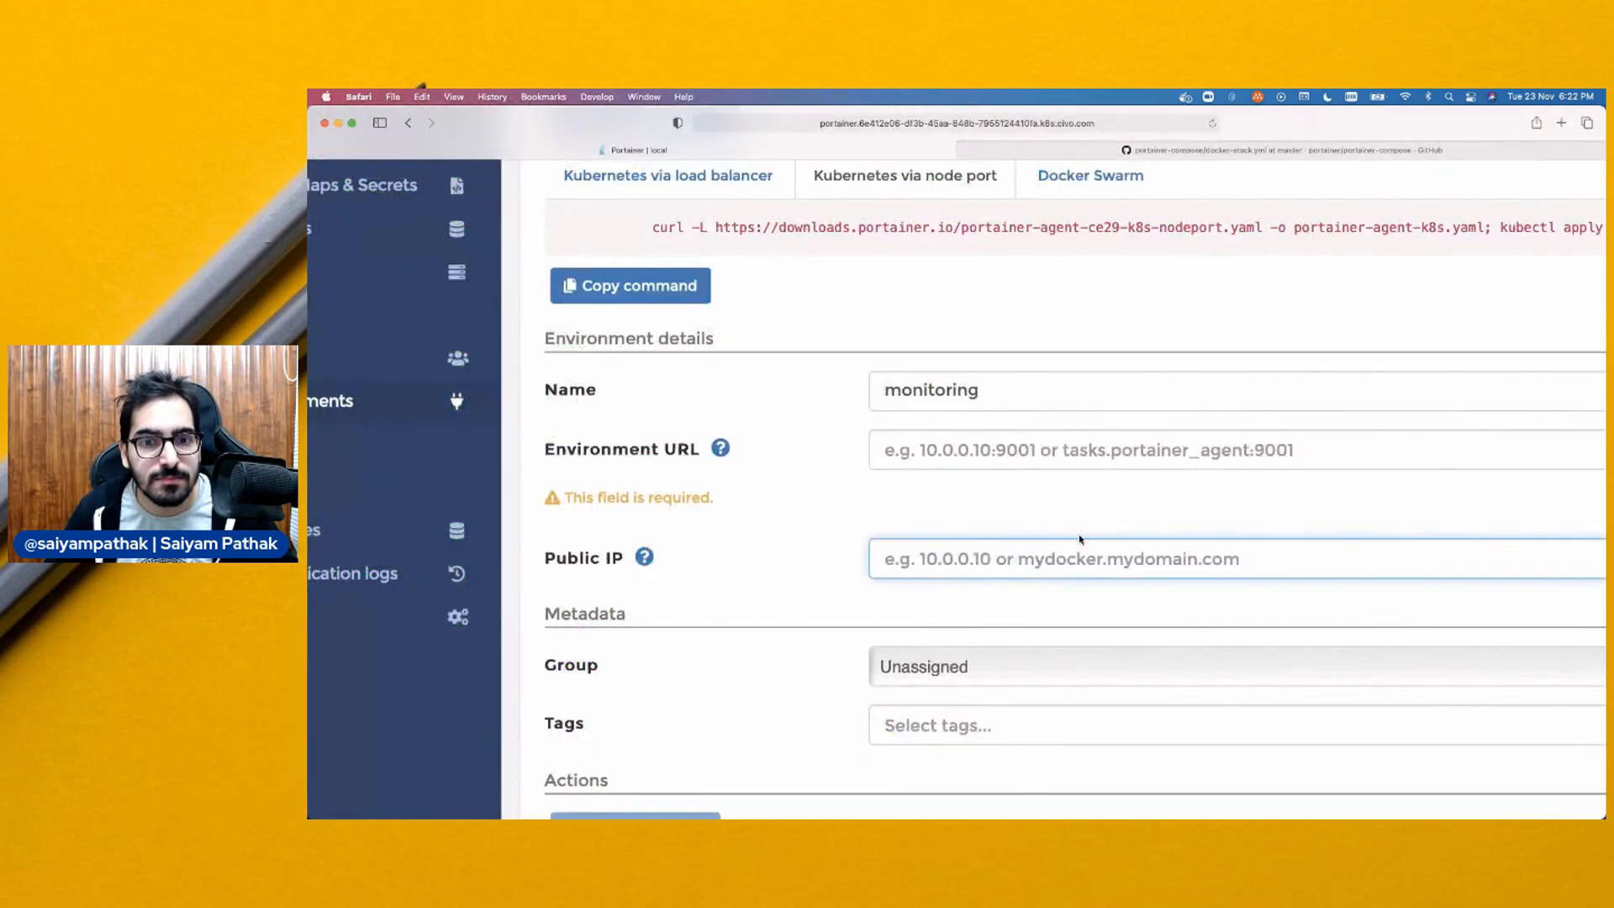
pyautogui.click(1077, 454)
pyautogui.press('super+v')
pyautogui.press('Left')
pyautogui.press('Left')
pyautogui.press('Left')
pyautogui.press('Left')
pyautogui.press('Left')
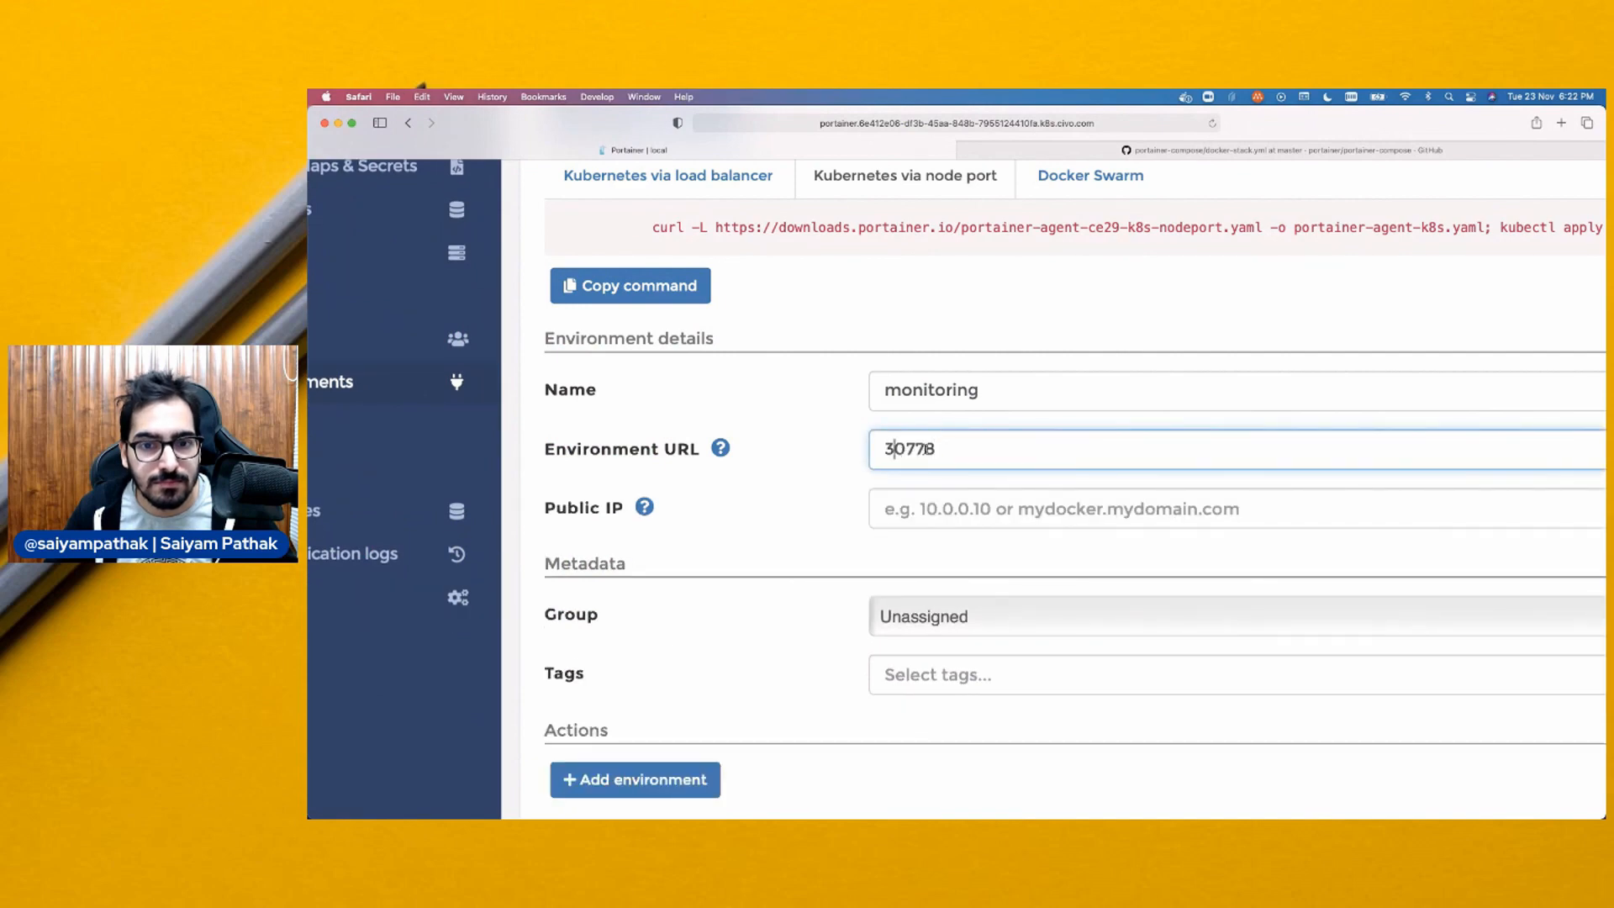
# Switch to Terminal, list the cluster nodes with wide output and copy the external IP 74.220.16.24
pyautogui.press('super+Tab')
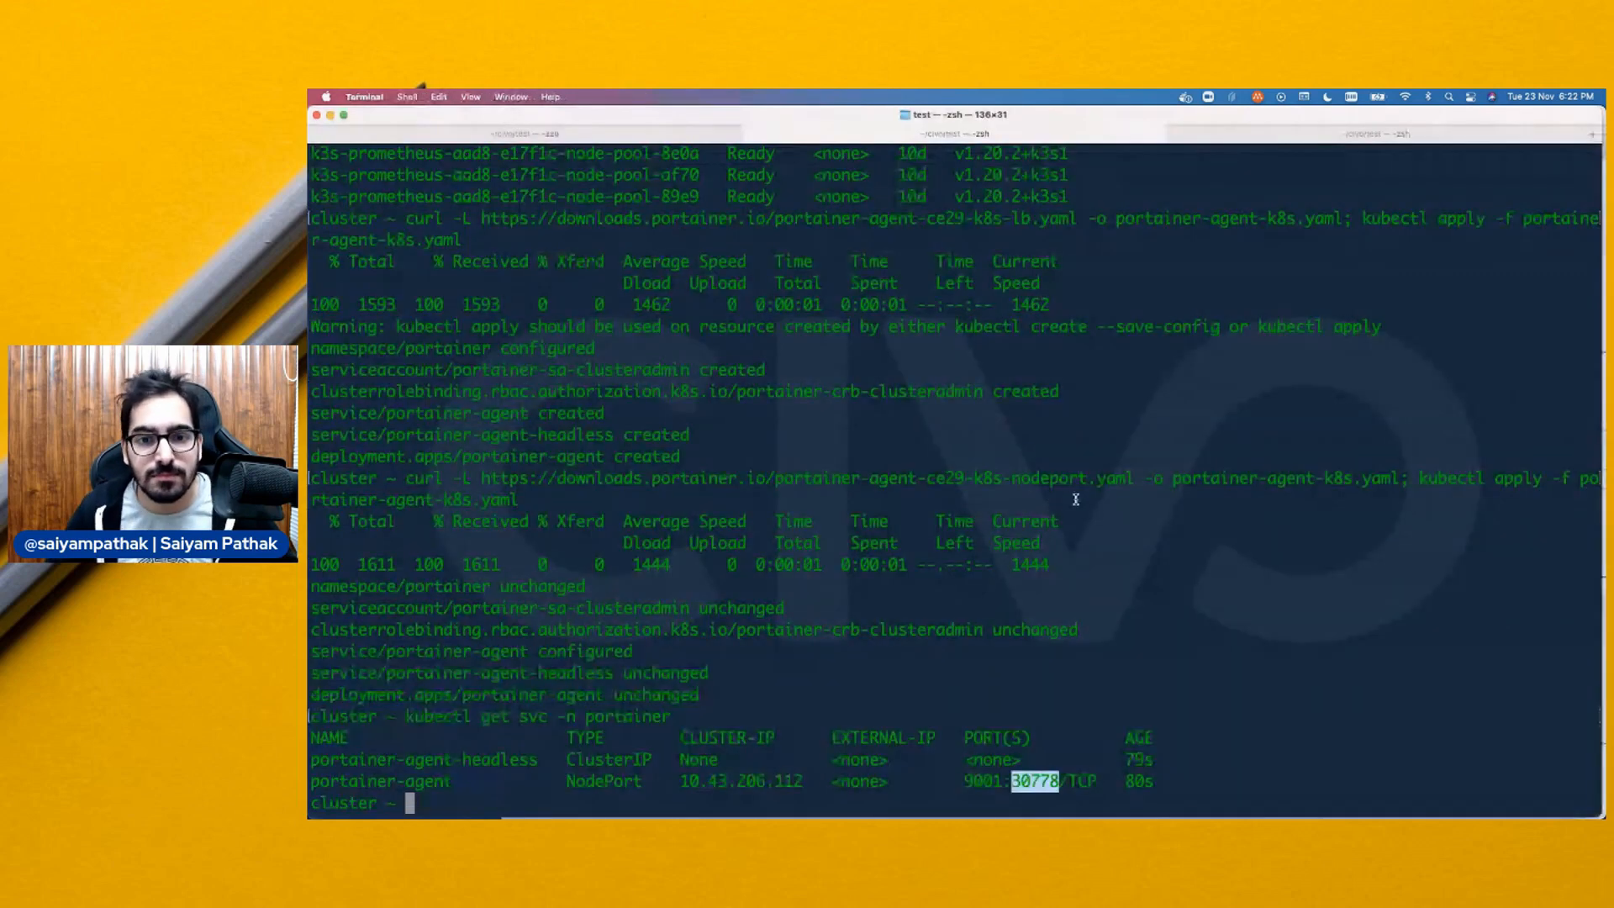
pyautogui.write('kubectl get node')
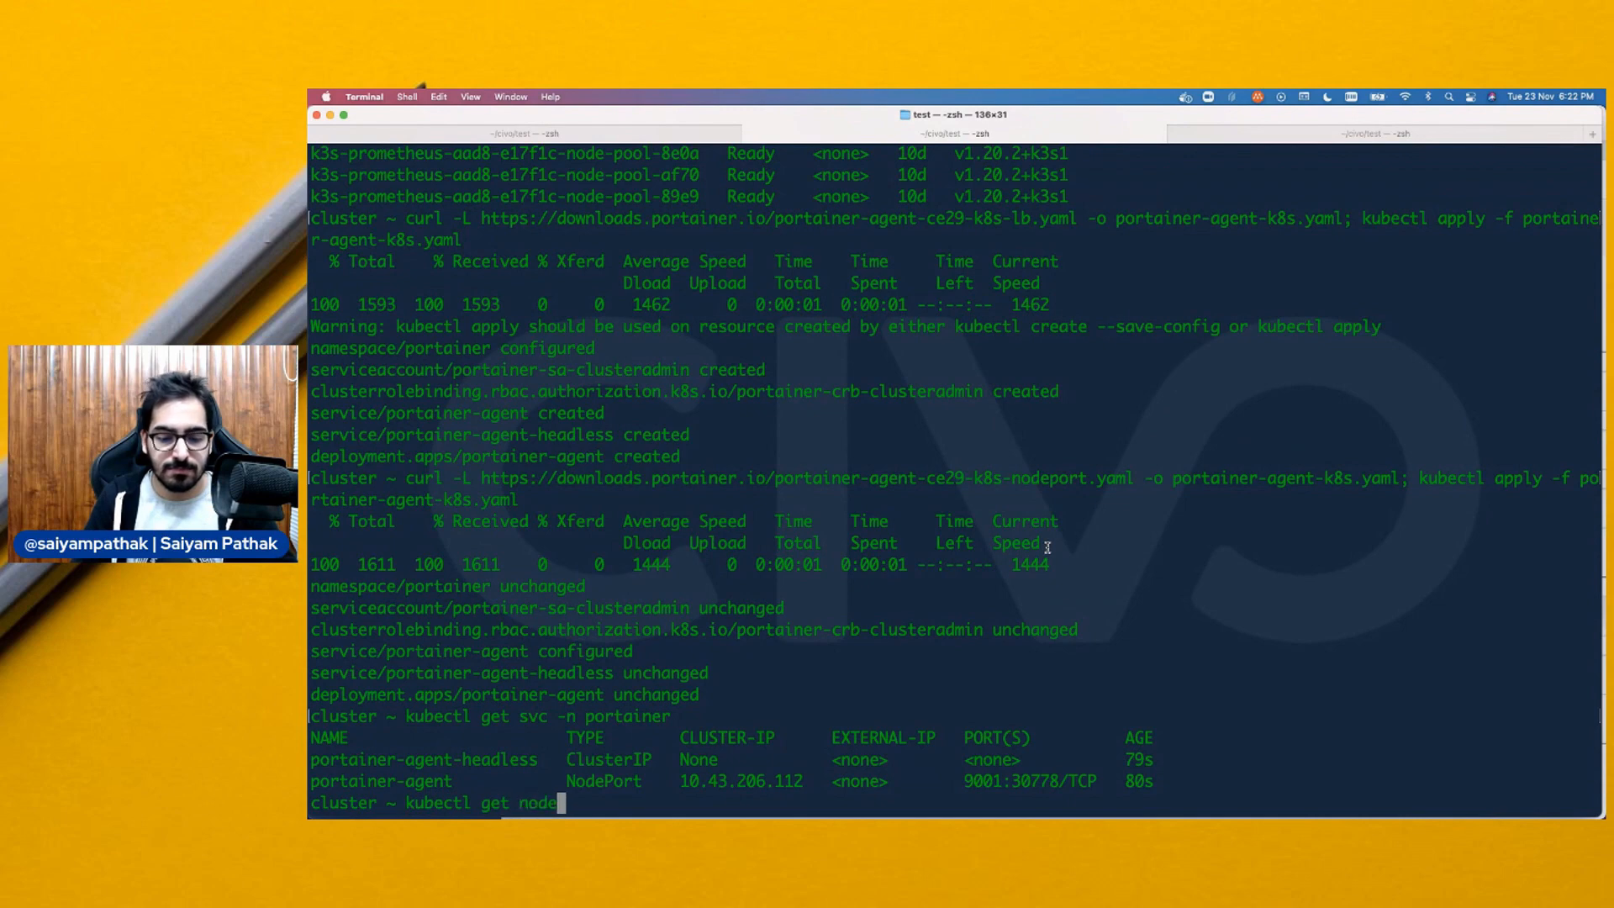
pyautogui.write('s -owide')
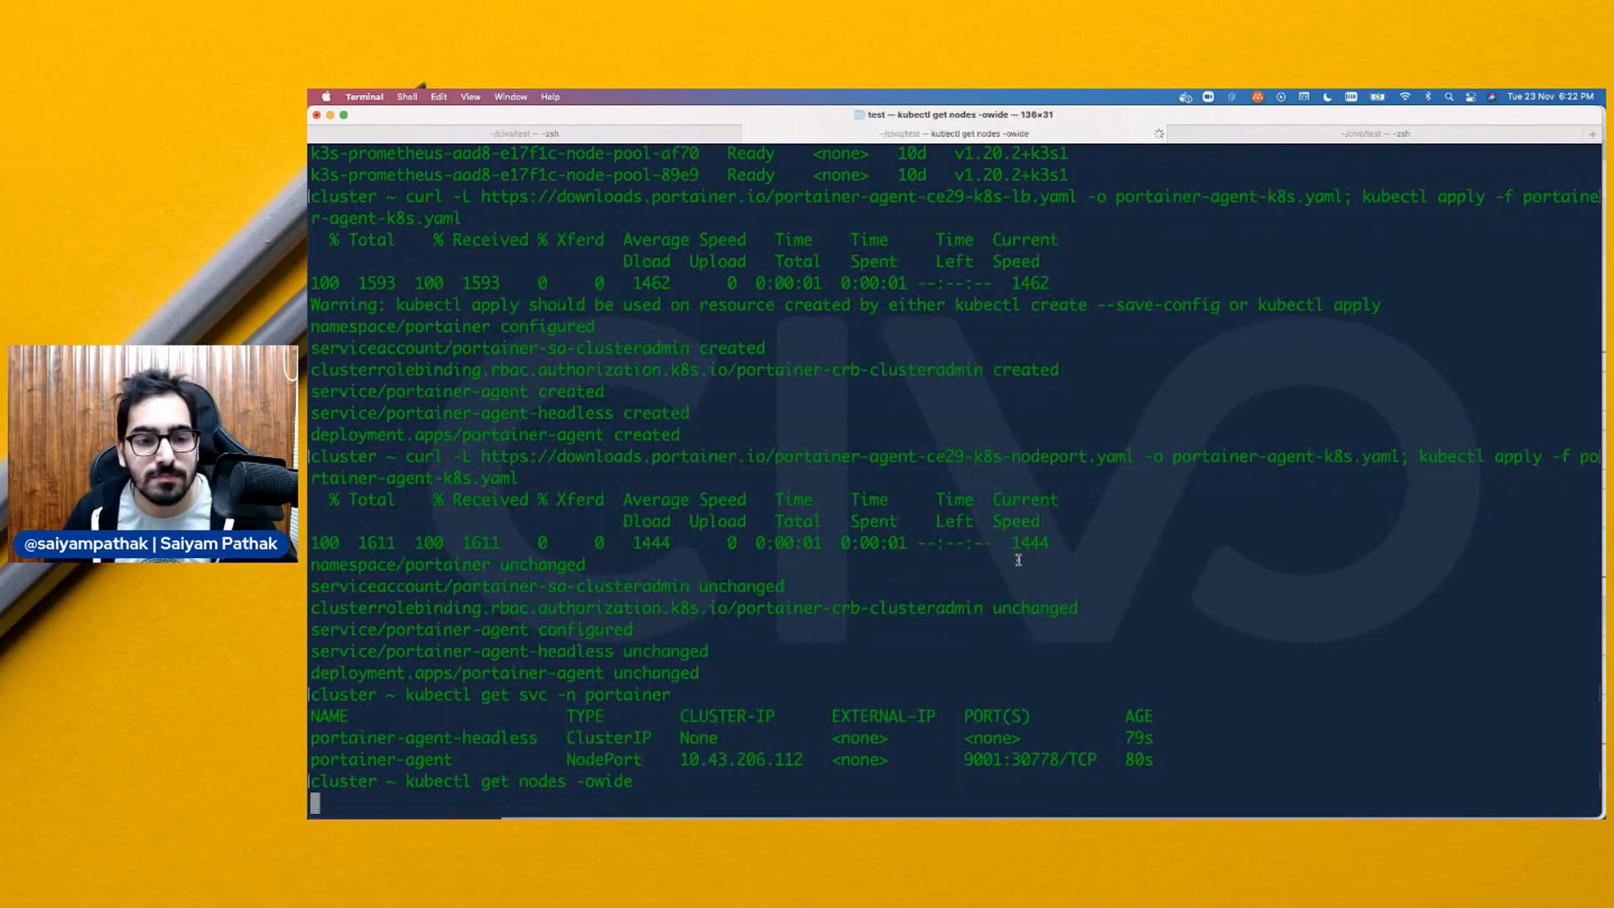
pyautogui.press('Return')
pyautogui.doubleClick(1268, 674)
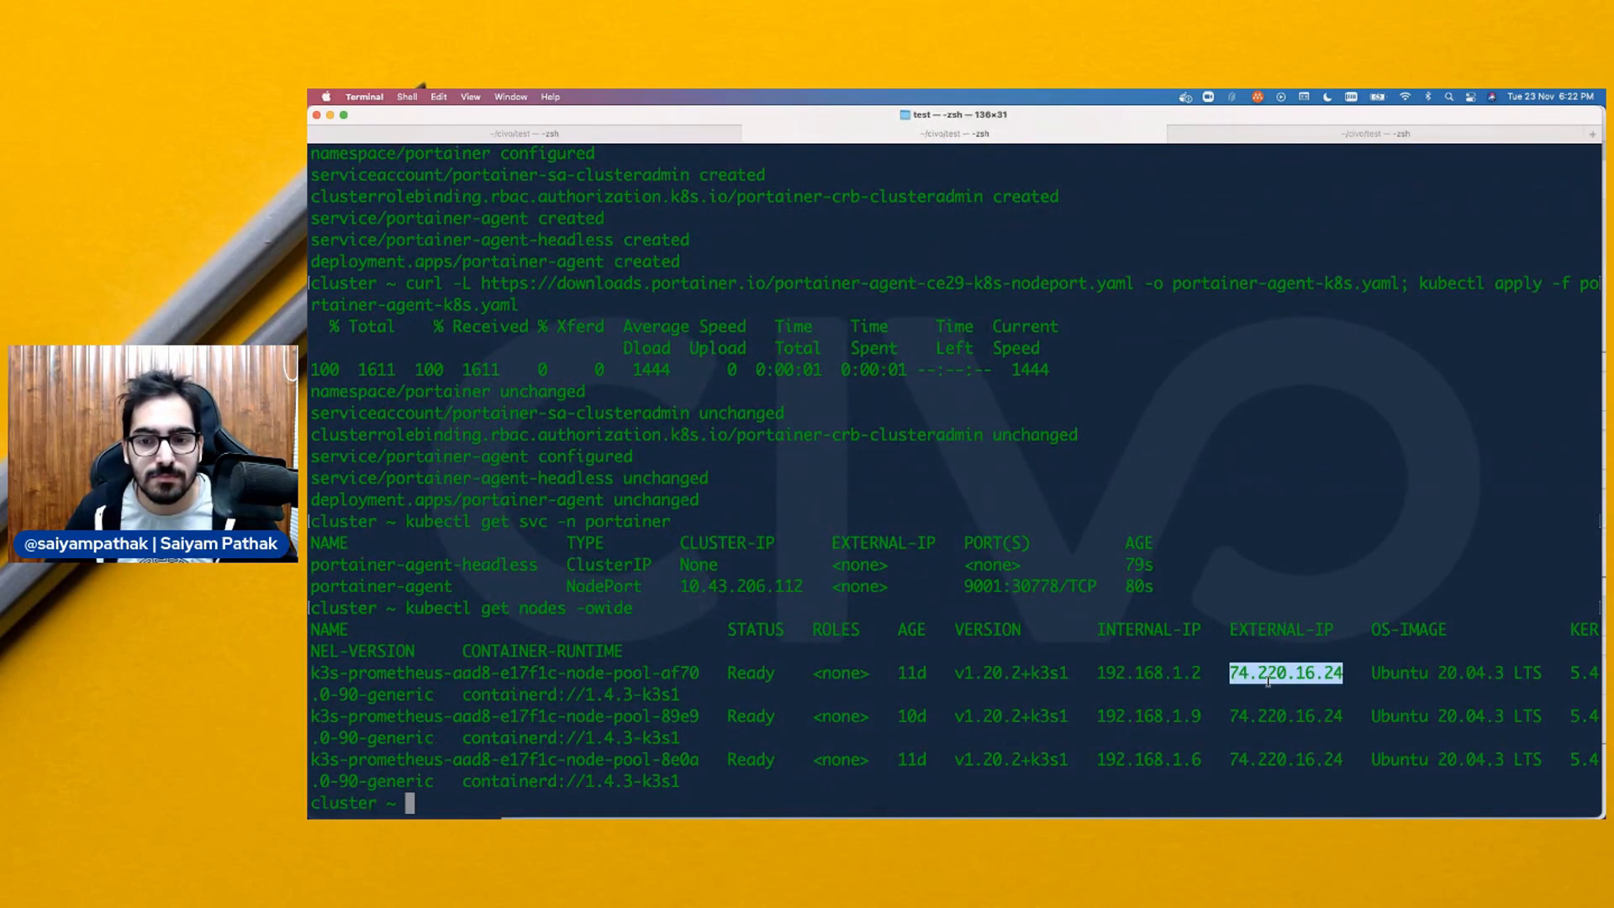
# Complete the Environment URL as 74.220.16.24:30778 in Portainer, then add the environment and save its configuration with metrics API features enabled
pyautogui.press('super+Tab')
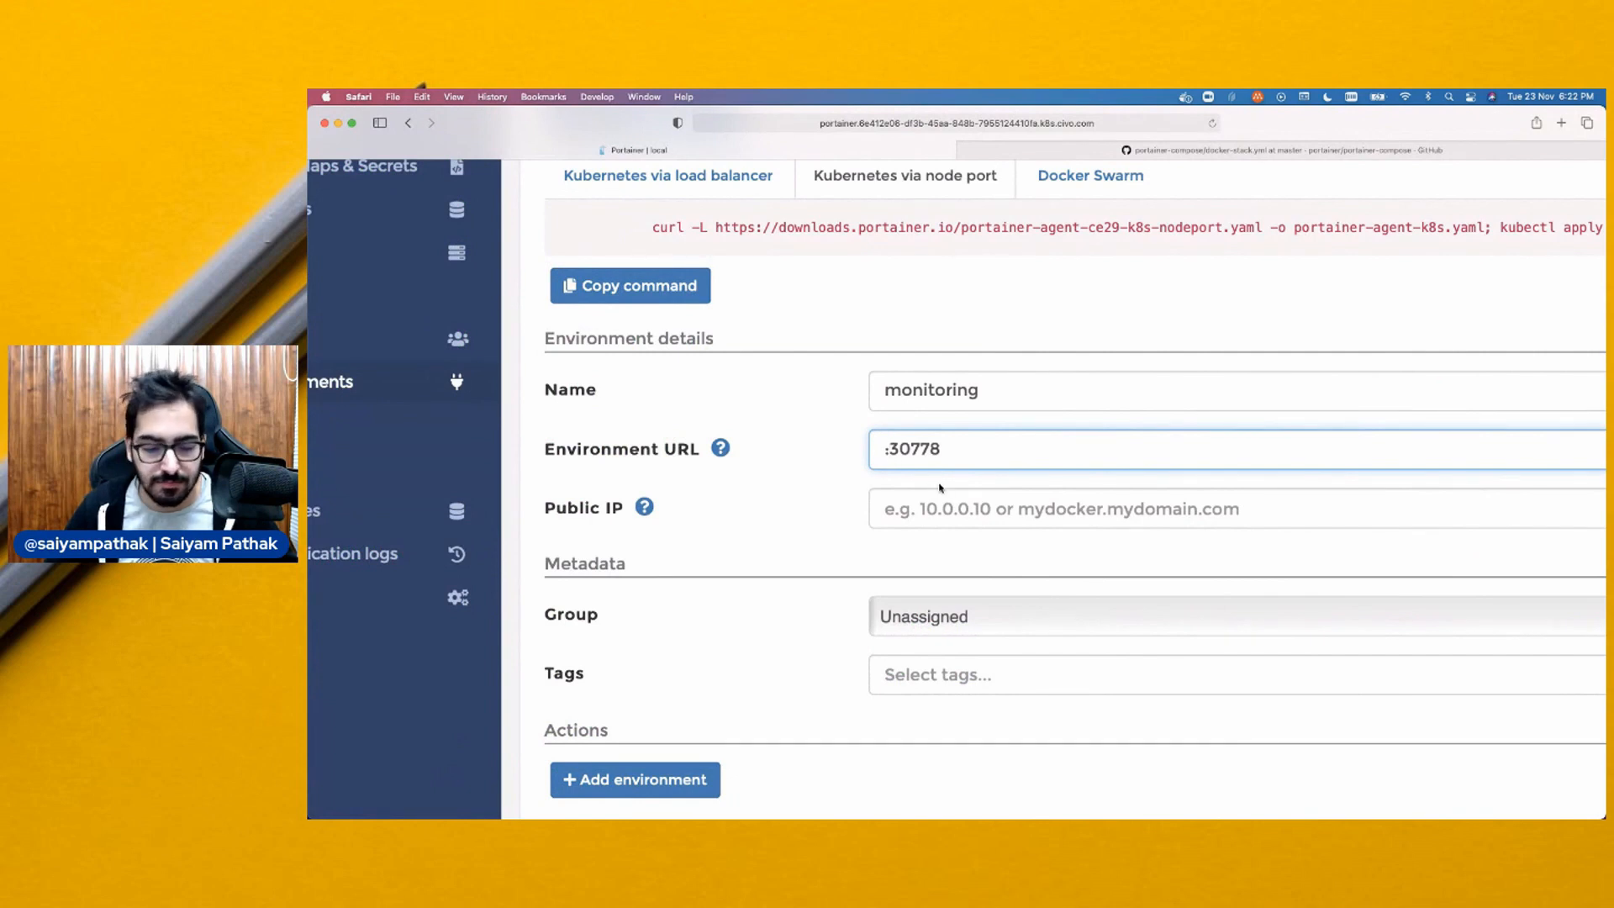
pyautogui.press('super+v')
pyautogui.click(885, 563)
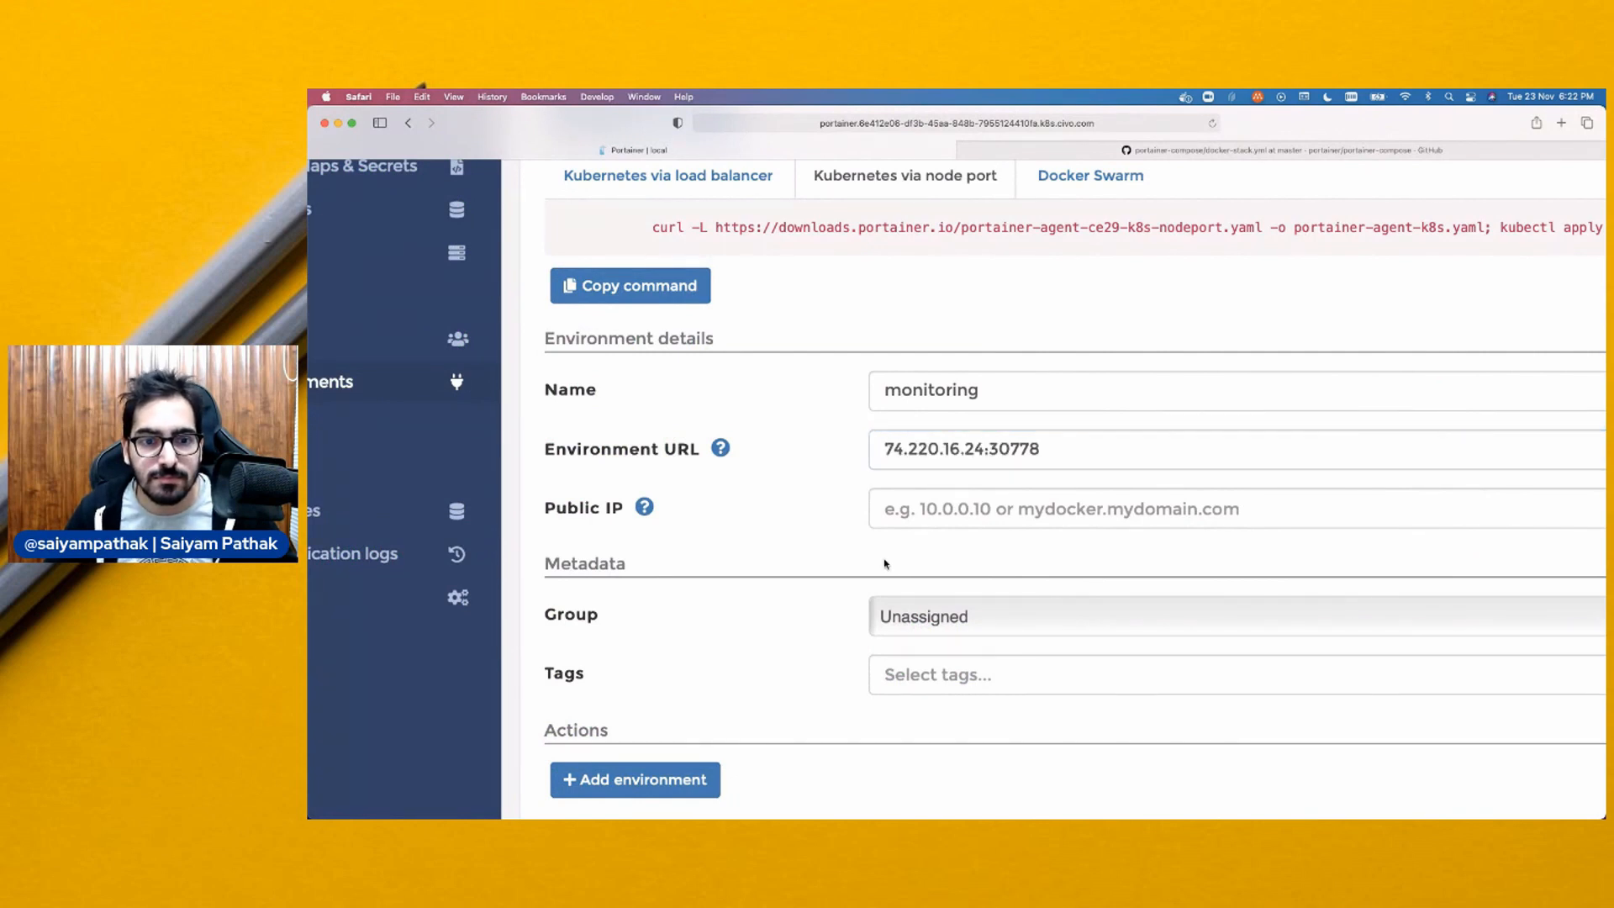
pyautogui.click(645, 774)
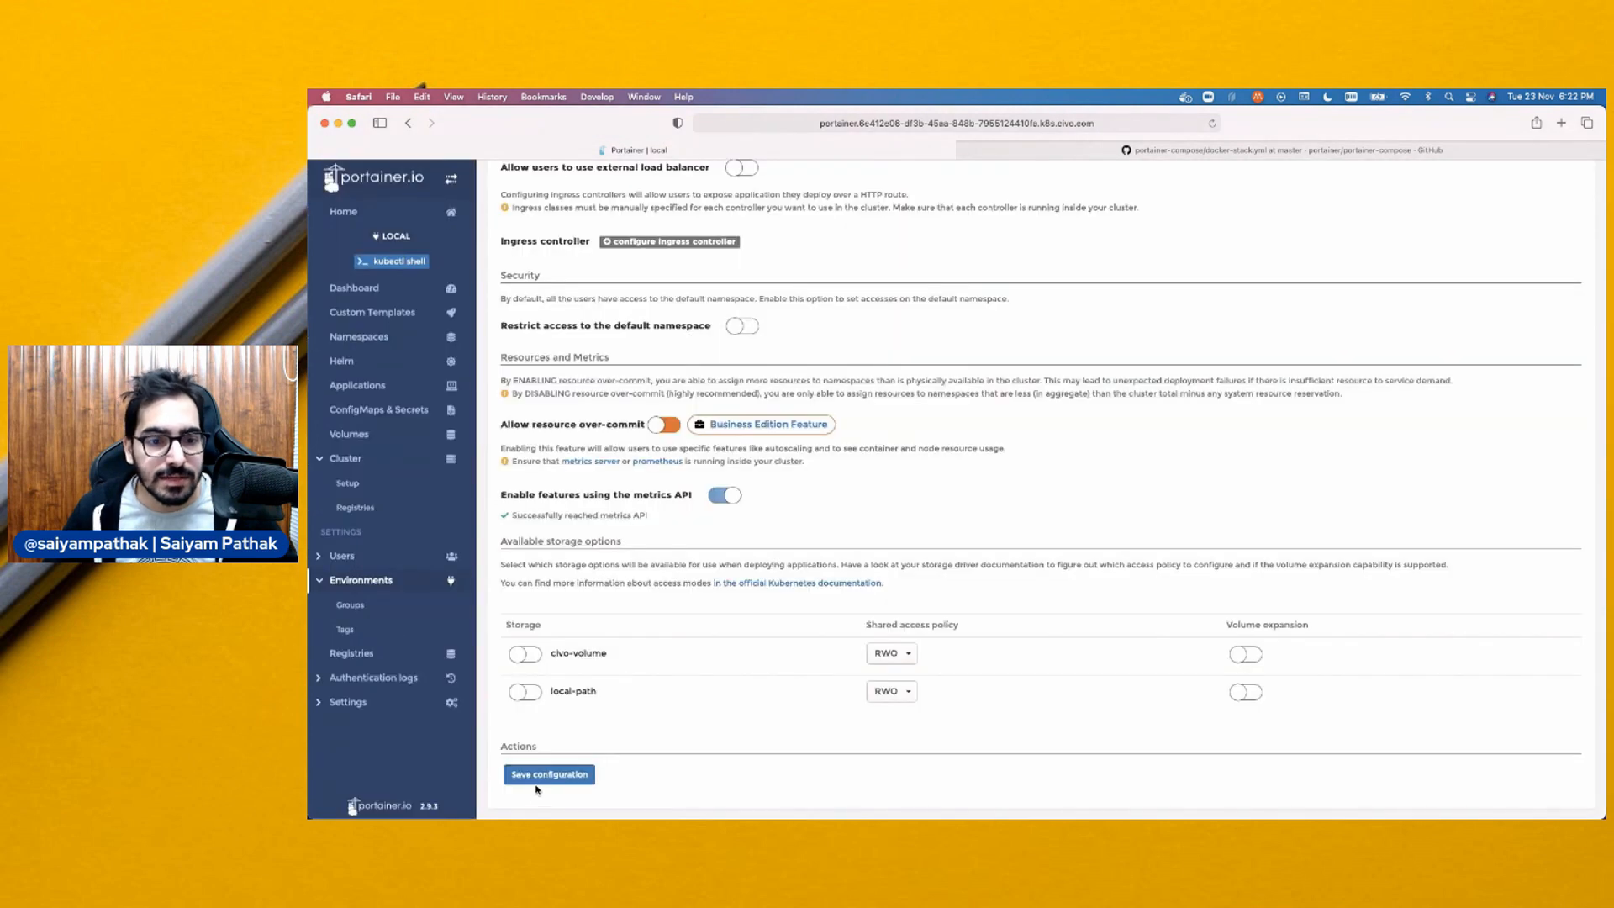
pyautogui.click(535, 782)
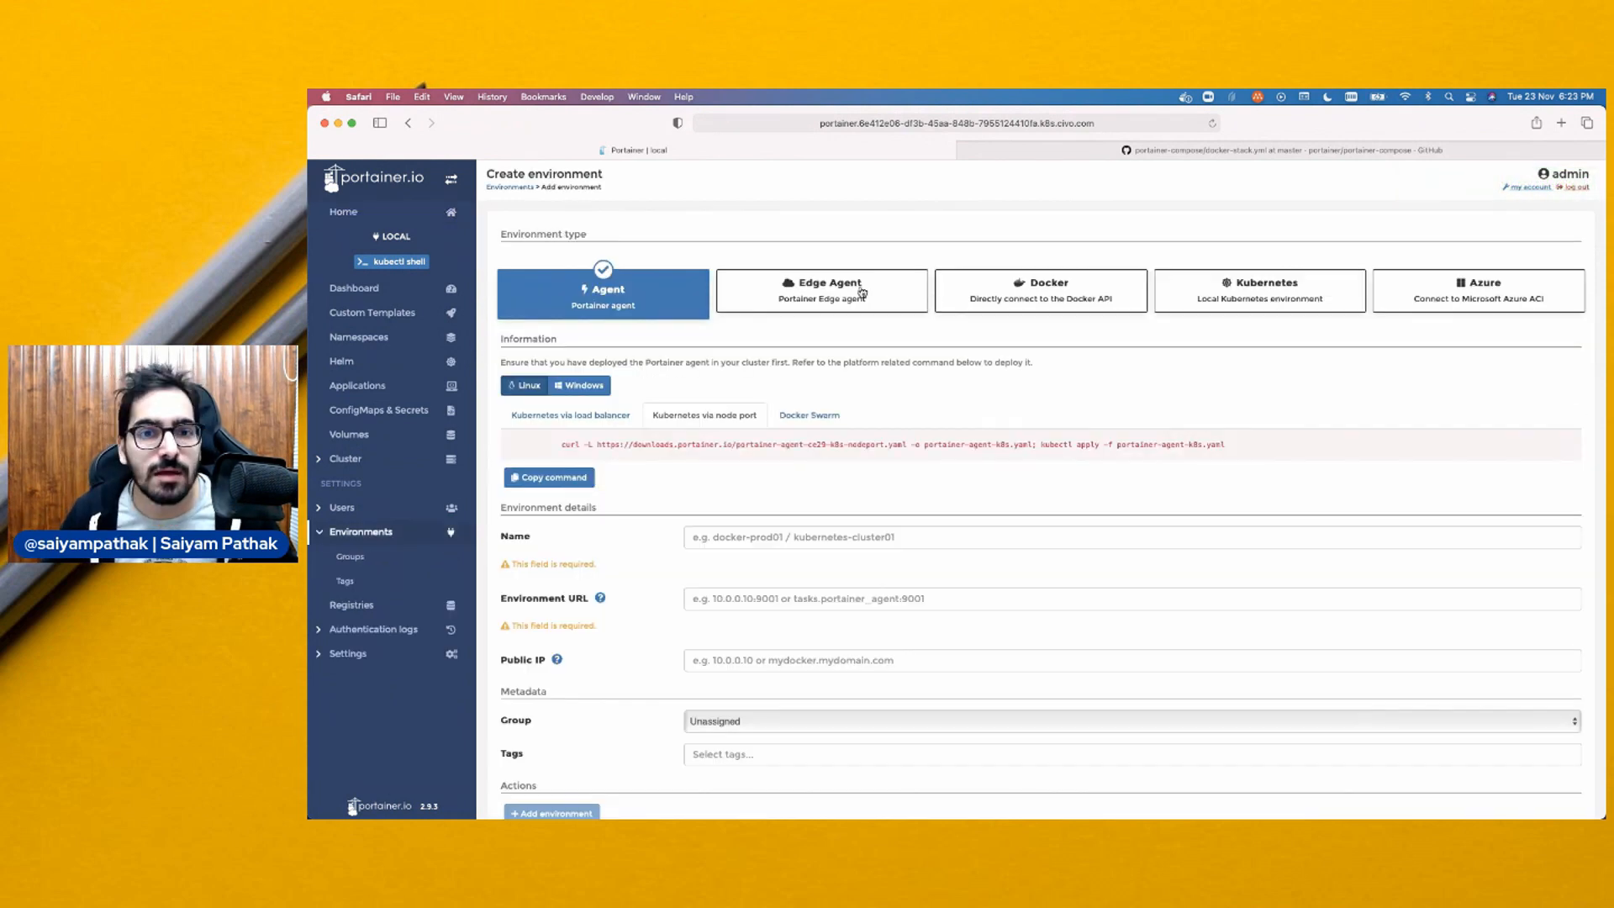
# Review the creation options for the Edge Agent, Docker, Kubernetes and Azure environment types
pyautogui.click(861, 292)
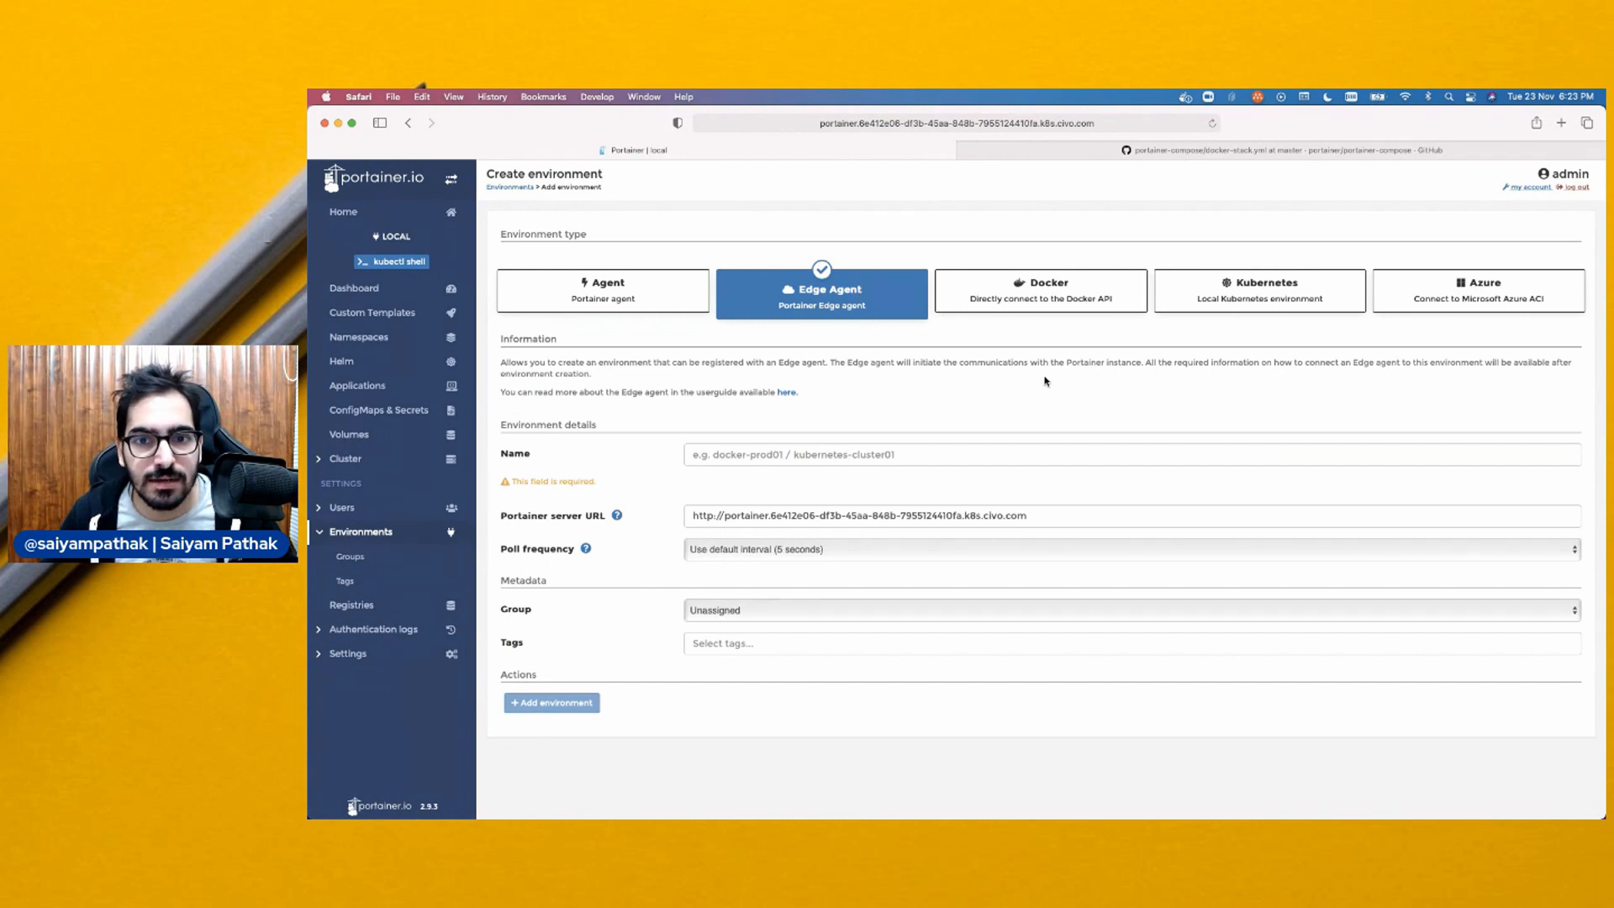
pyautogui.click(1061, 294)
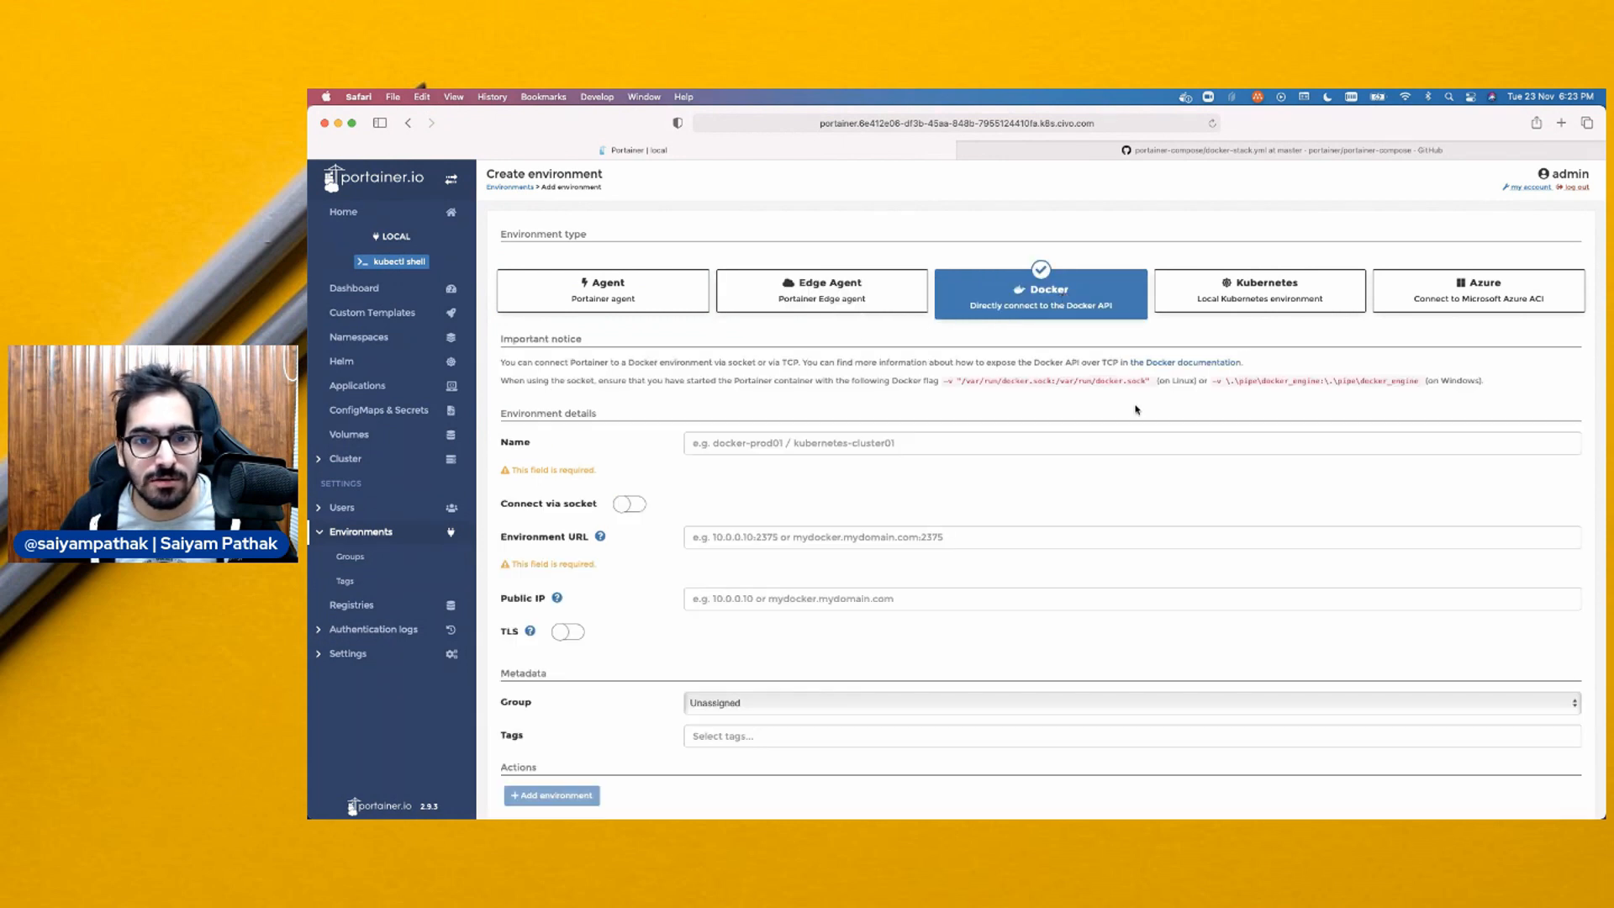
pyautogui.click(1278, 304)
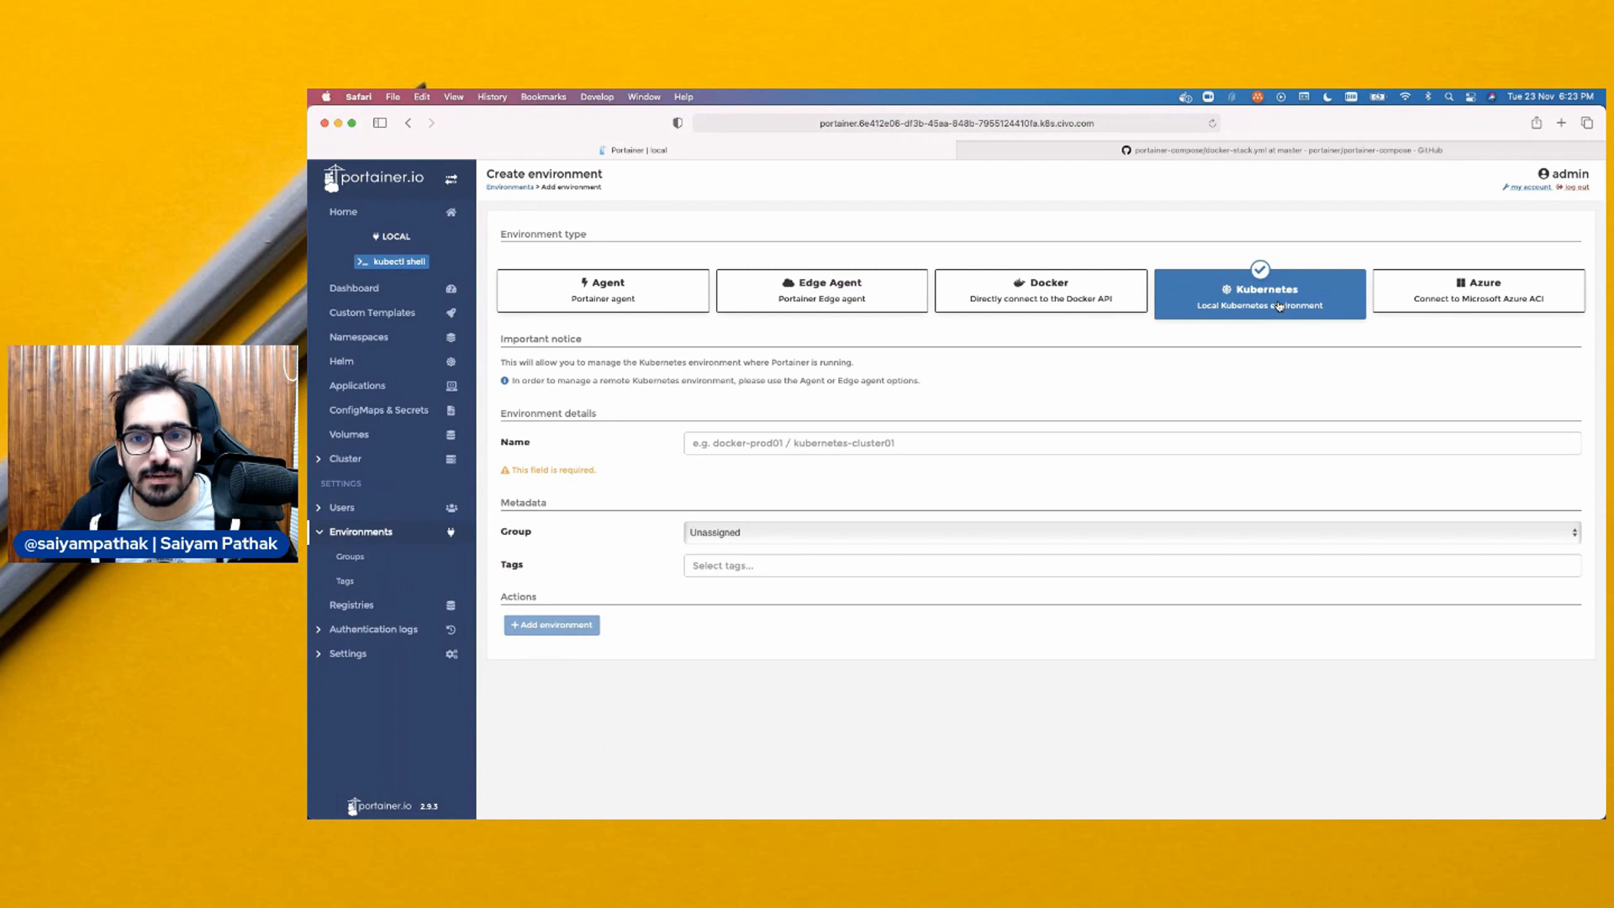
pyautogui.click(1489, 302)
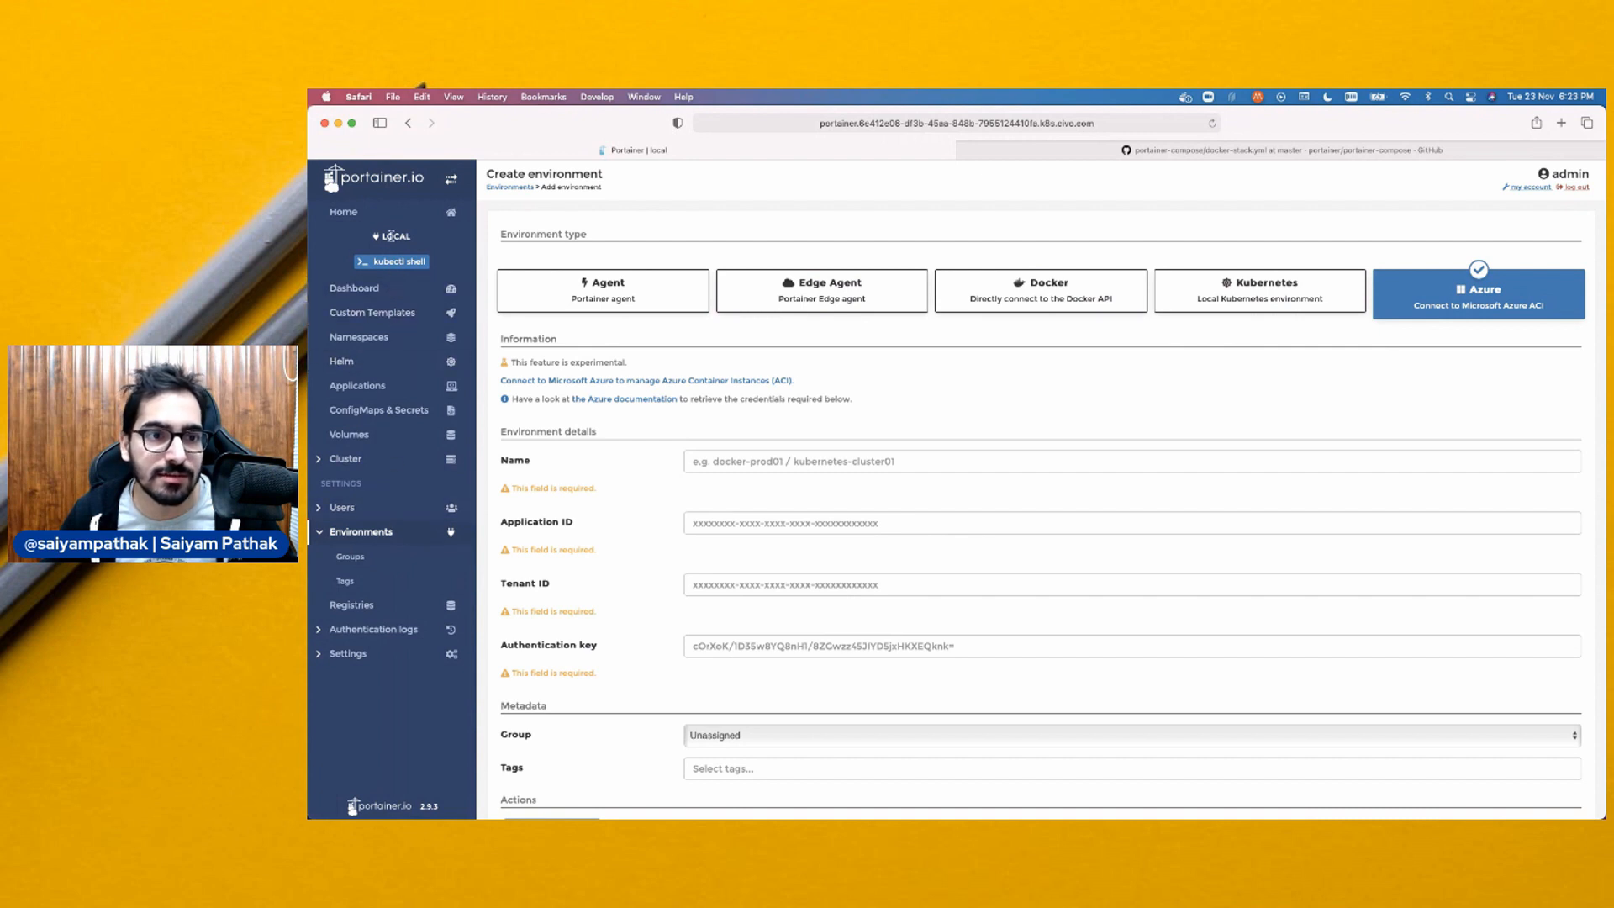
# Open the monitoring environment from the home page and view its dashboard, applications and namespaces
pyautogui.click(354, 222)
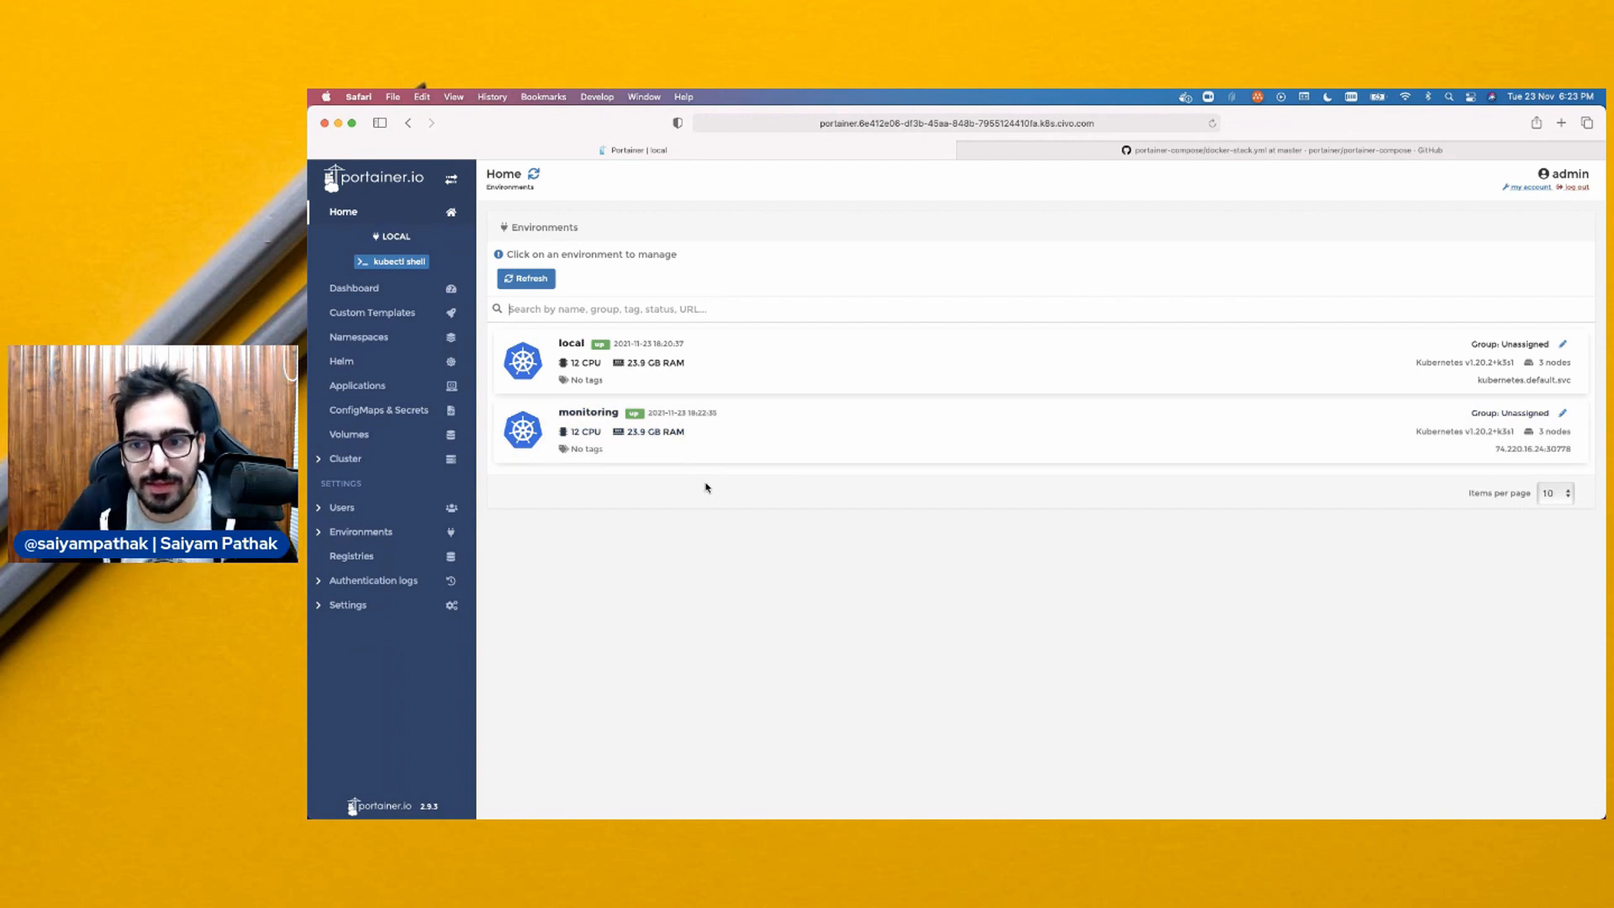
pyautogui.click(588, 412)
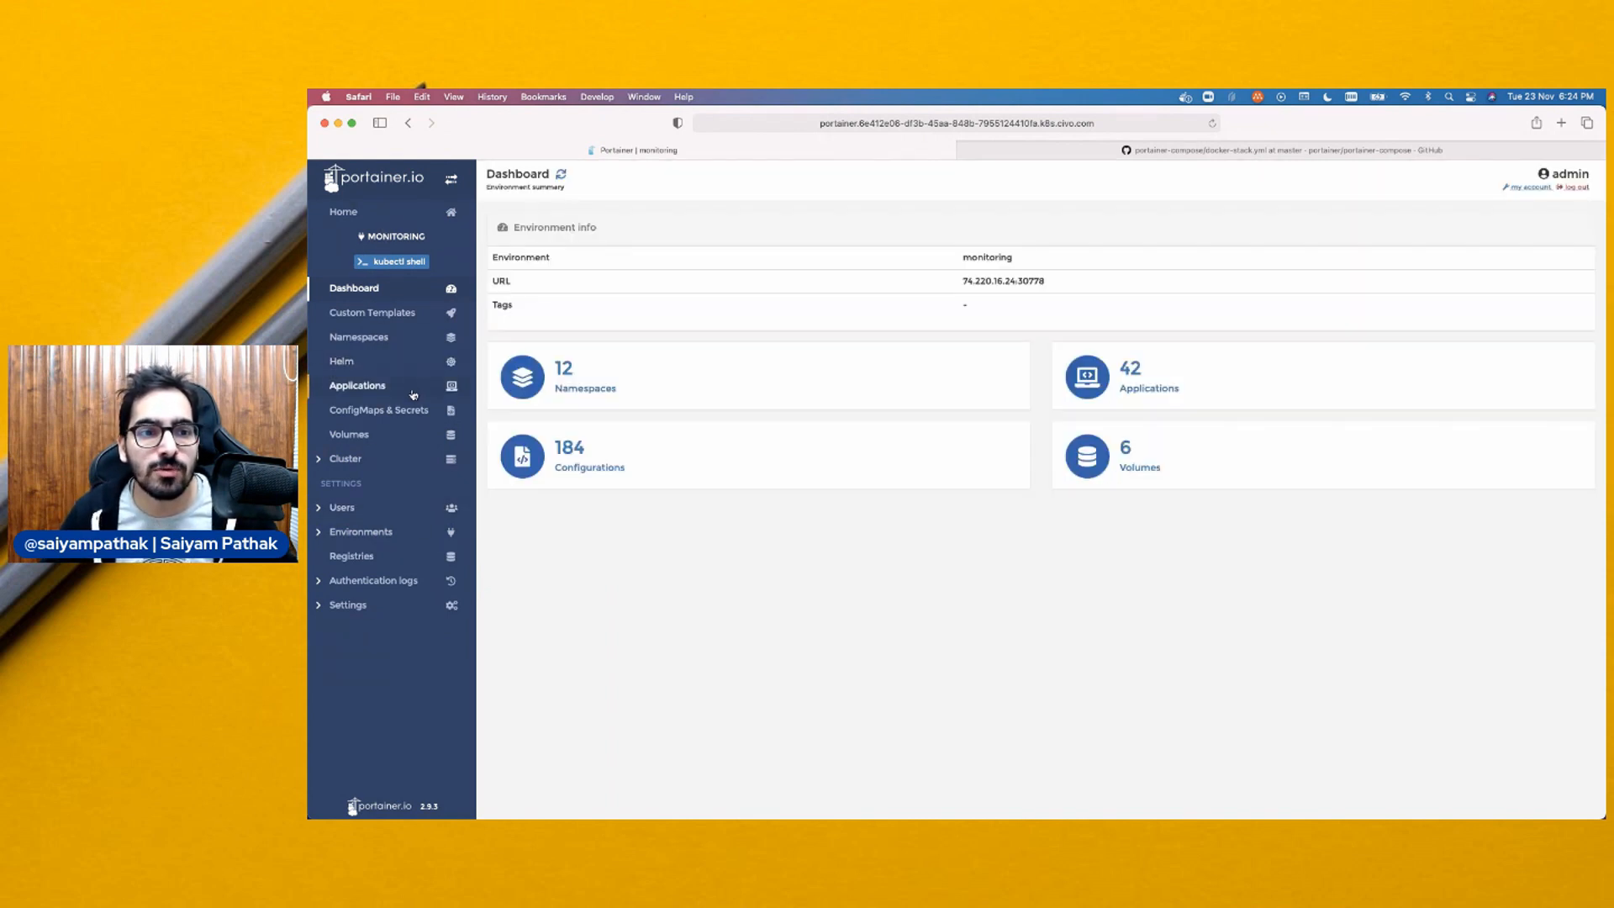
pyautogui.click(413, 392)
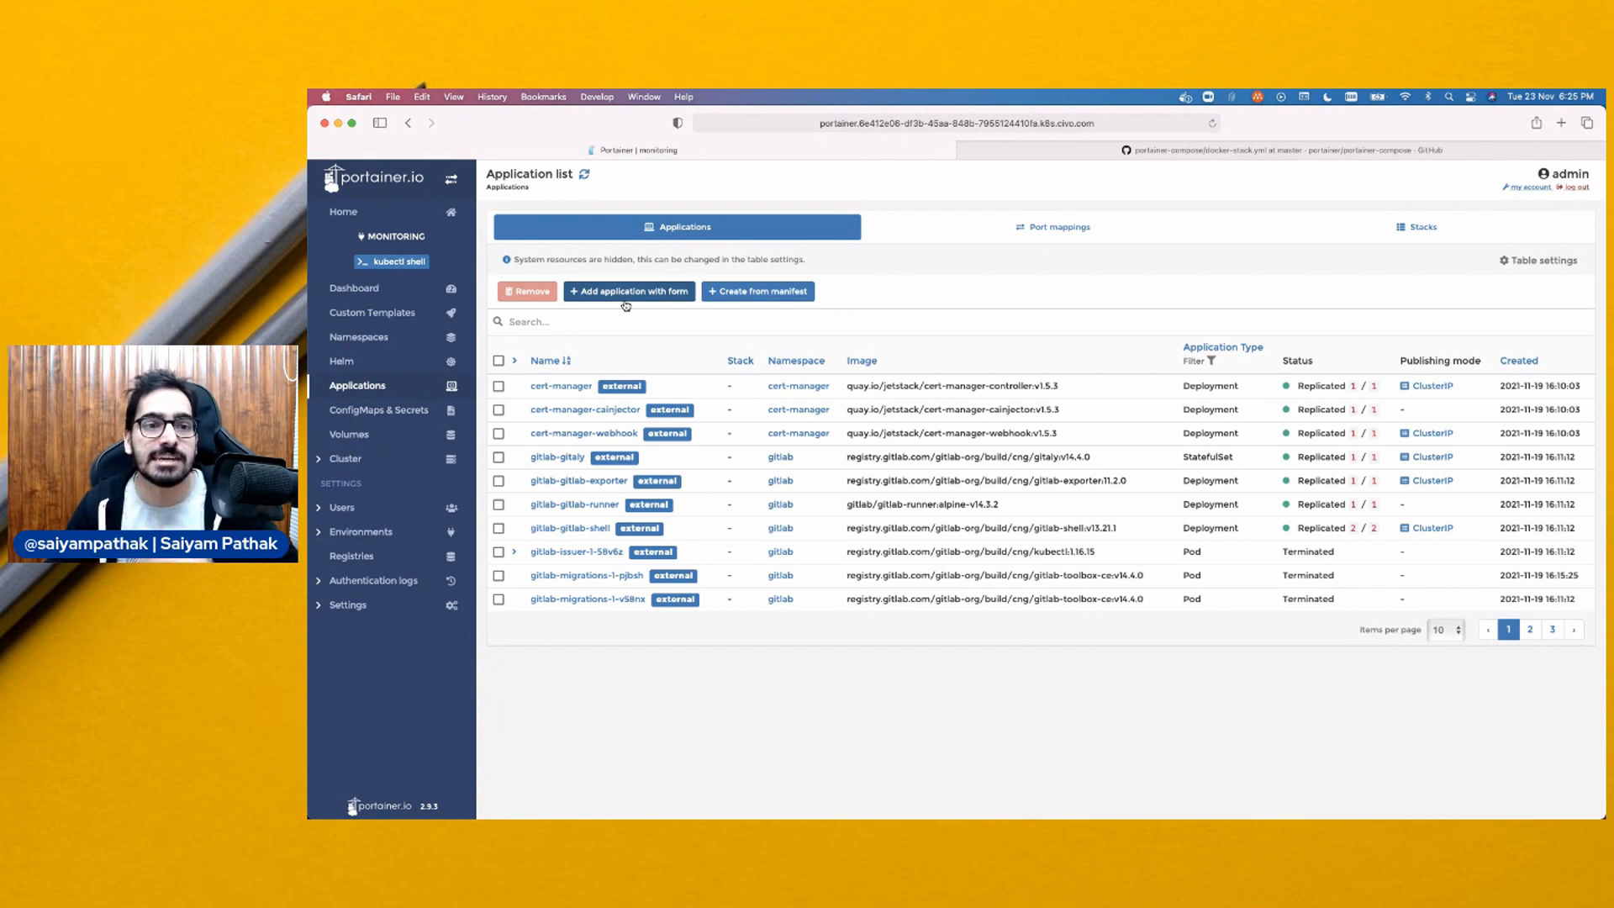
pyautogui.click(370, 337)
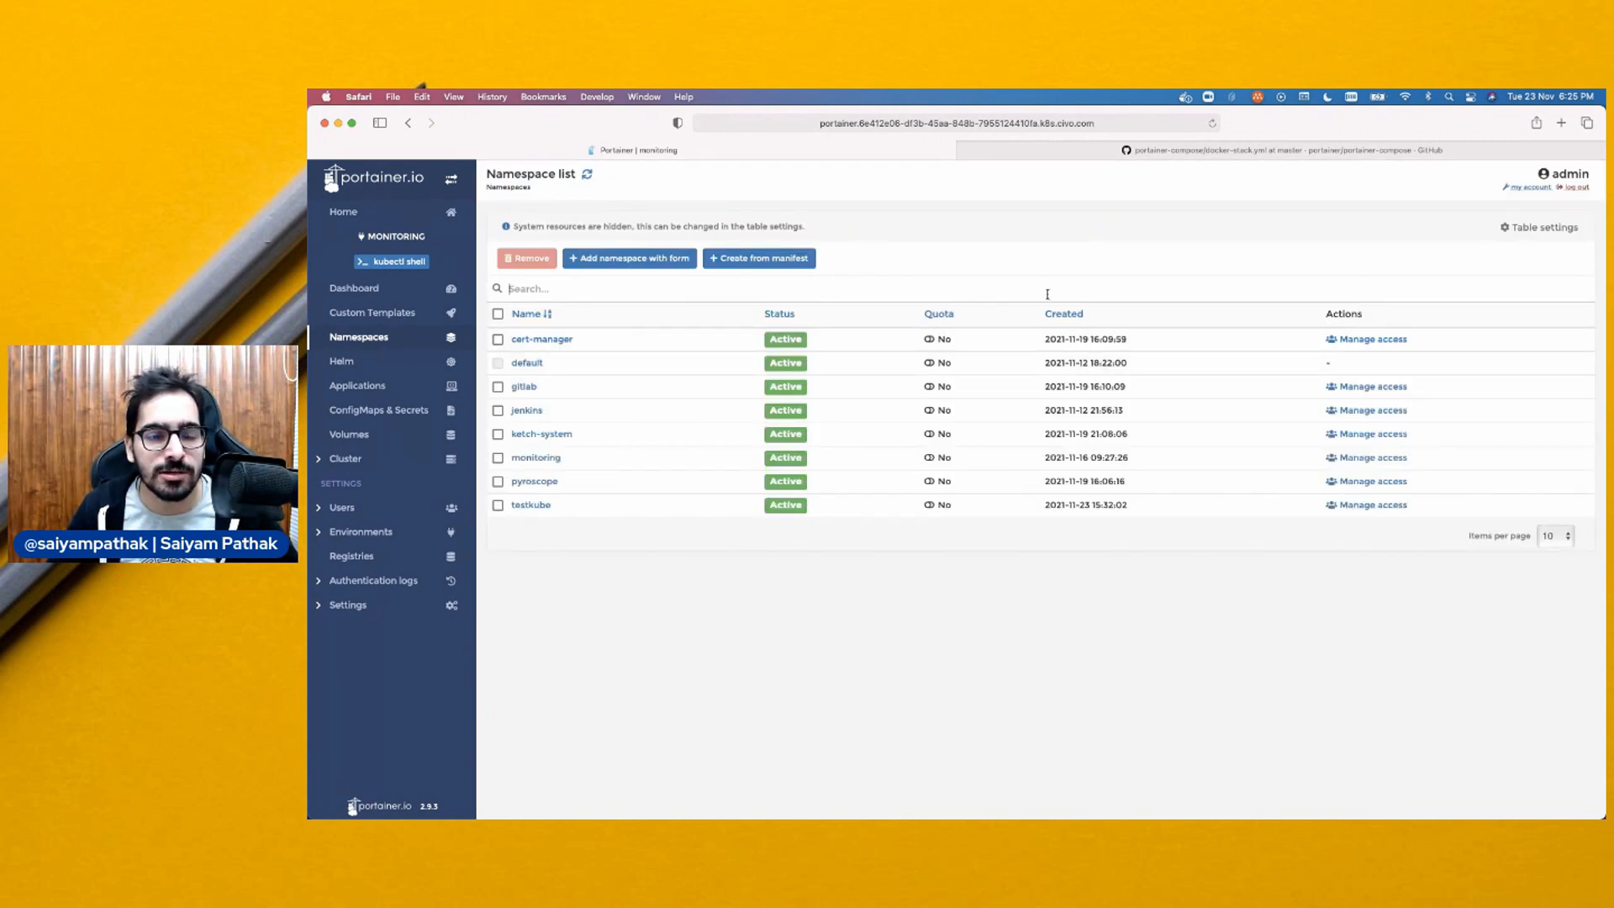
pyautogui.click(381, 290)
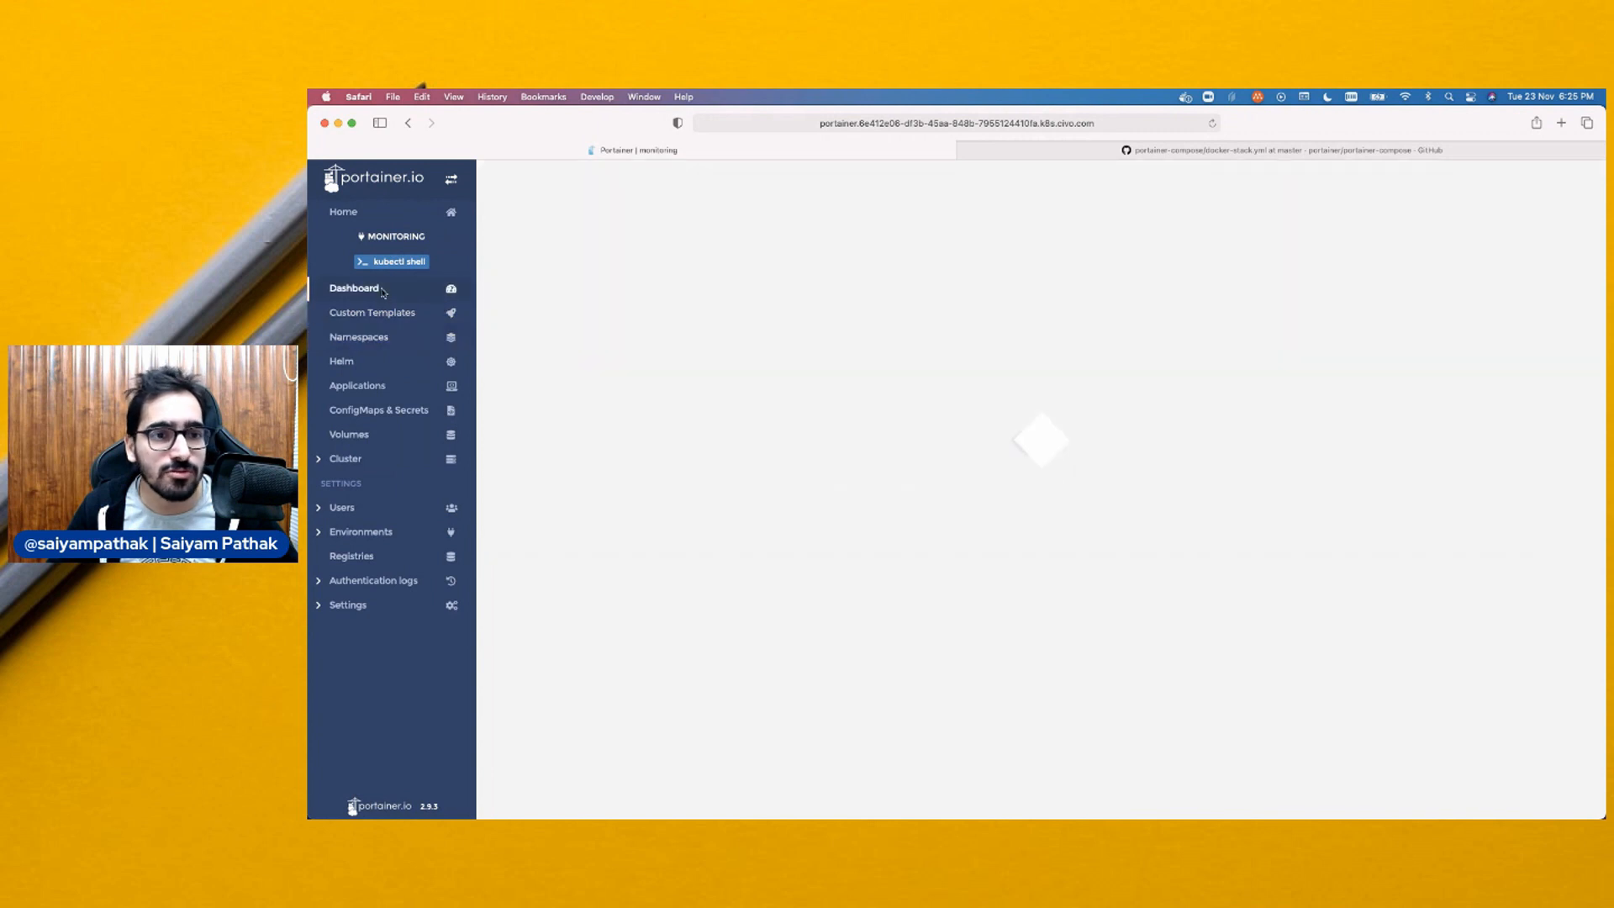